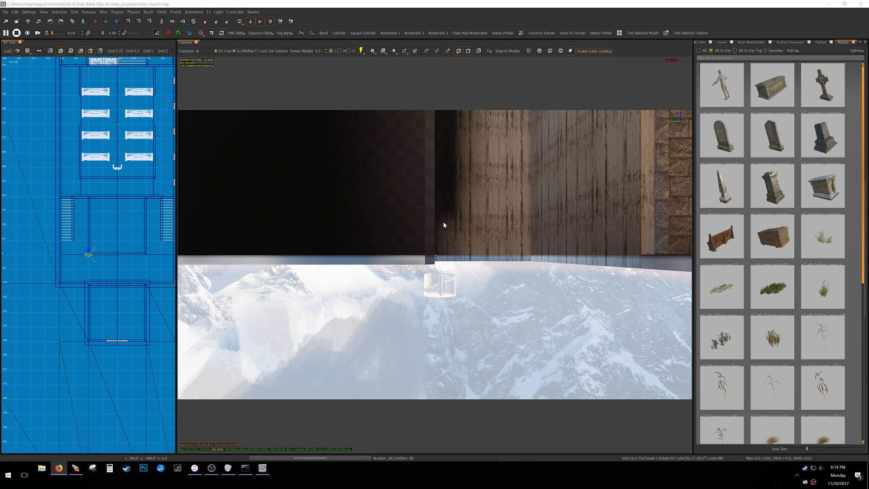
- Examine the hillside outside the church, including the rocks and the tombs beyond them, in the 3D view
right_click(339, 237)
key(s)
key(w)
key(s)
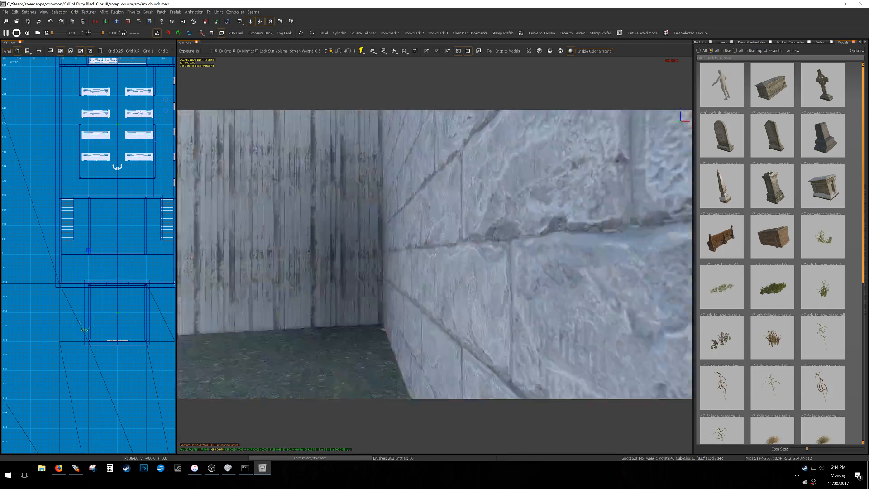
key(d)
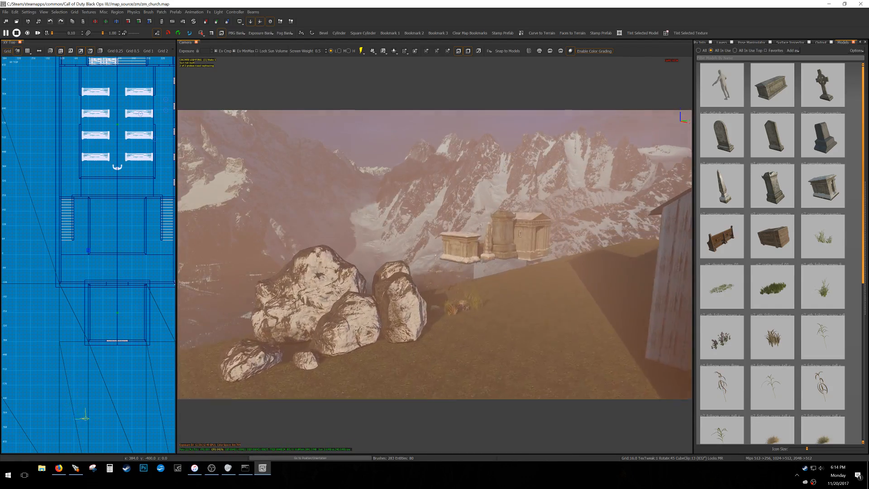
key(w)
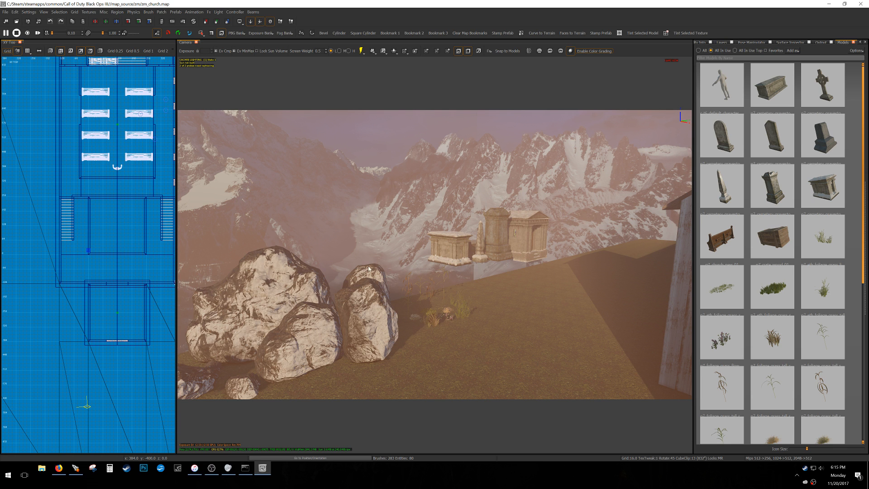
key(w)
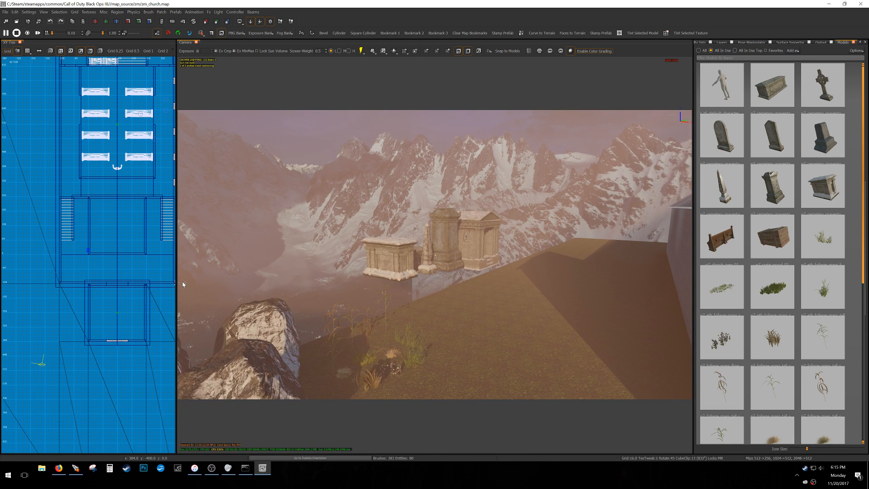
- Widen the top-down view until it shows the whole church area, and set the grid size to 32
drag(176, 283, 238, 285)
drag(351, 291, 413, 292)
scroll(241, 291, down, 7)
scroll(241, 291, down, 1)
scroll(249, 292, up, 5)
key(])
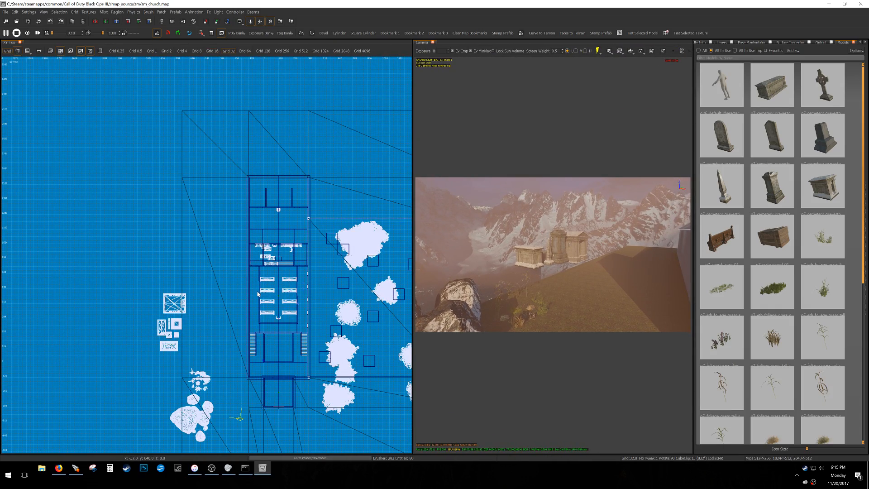
- Examine the tombs and the ground beside the church's west wall in the 3D view
right_drag(501, 270, 477, 297)
key(s)
key(d)
key(d)
key(a)
key(w)
key(w)
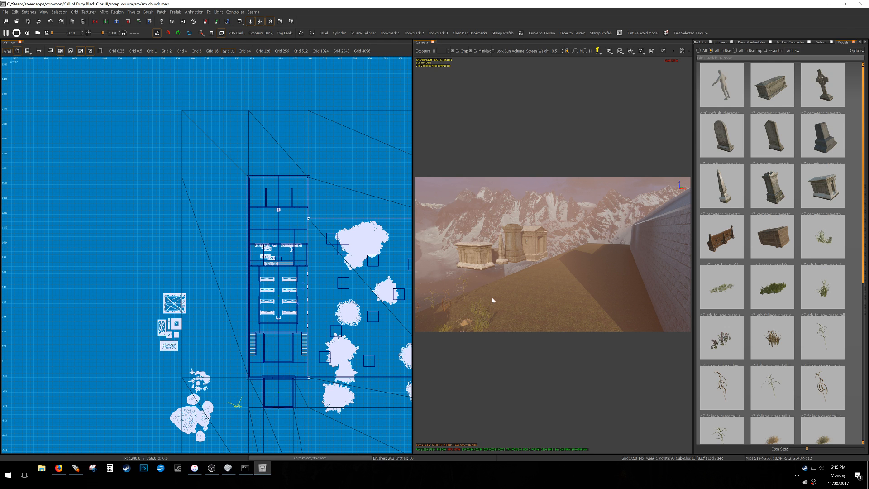
key(w)
mouse_move(556, 289)
right_down()
mouse_move(464, 282)
mouse_move(554, 290)
right_up()
key(d)
key(w)
key(d)
- Draw a rectangular brush about 128 by 160 units north of the tombs, using the script_floor_ceiling texture
right_drag(199, 313, 229, 301)
key(t)
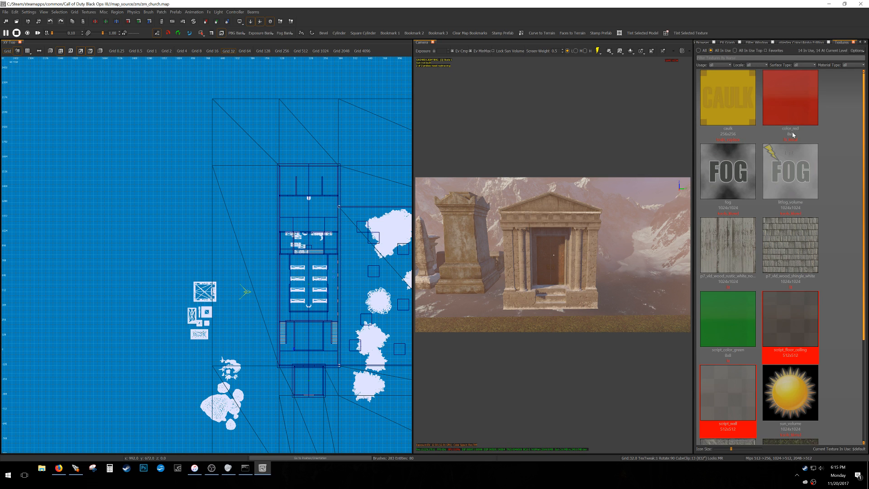
click(791, 312)
right_drag(254, 282, 259, 279)
scroll(203, 267, up, 3)
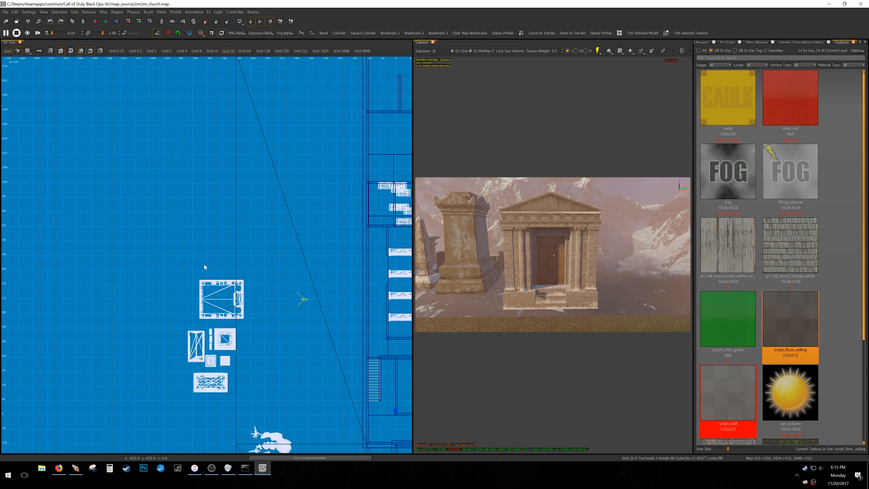
drag(235, 255, 207, 220)
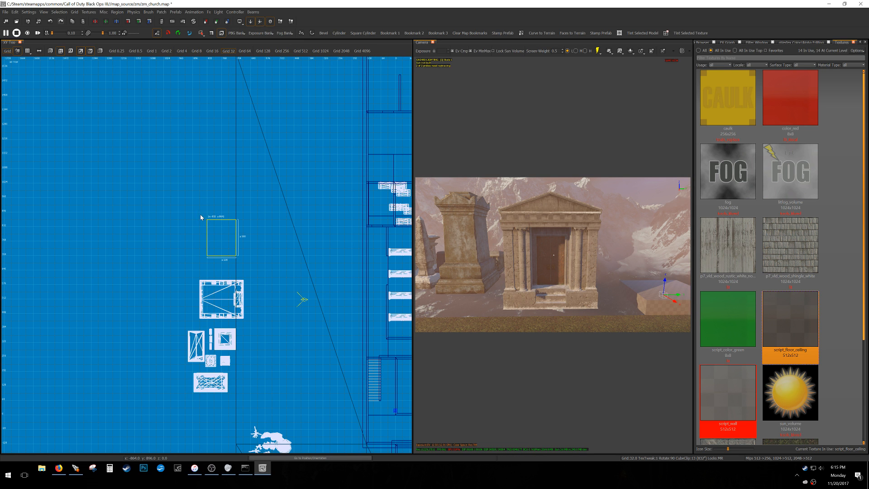
- Stretch the new brush north and west into a long strip of about 1024 by 192 units
right_drag(184, 205, 195, 225)
scroll(218, 231, up, 3)
drag(259, 247, 256, 233)
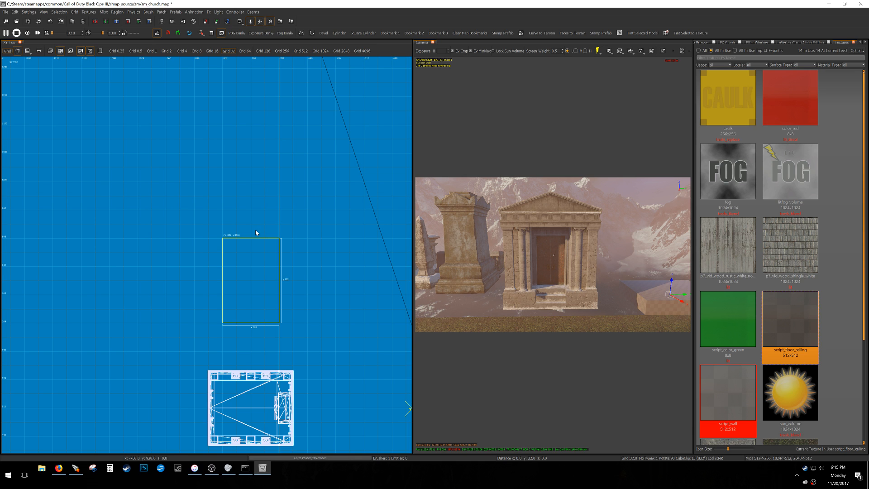
scroll(255, 229, down, 2)
right_drag(248, 265, 353, 256)
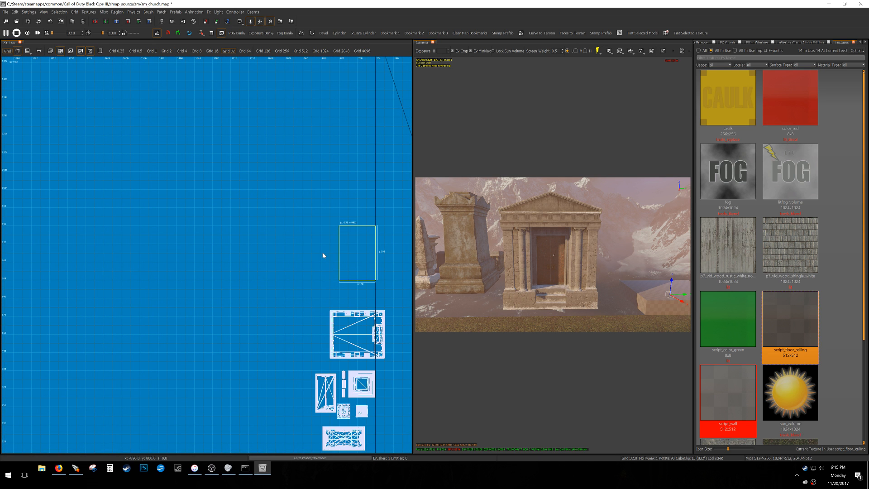
drag(322, 254, 85, 265)
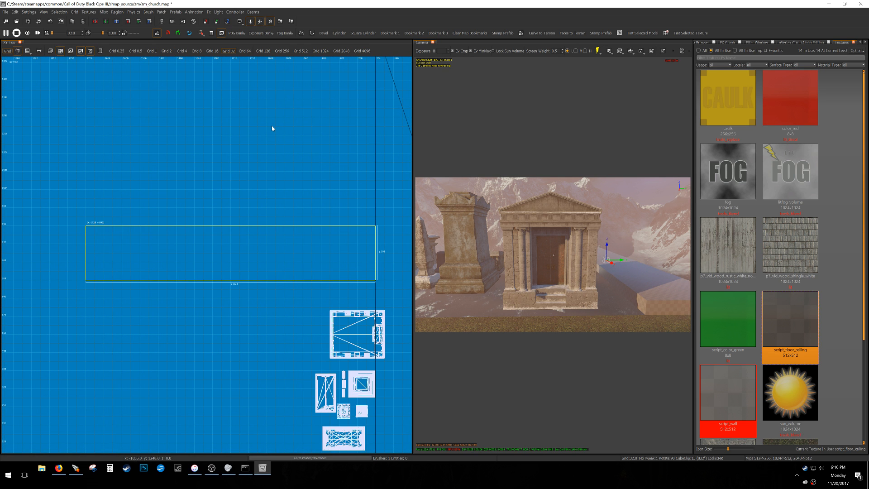
- Convert the strip brush into a flat terrain patch and lower it to about ground level
click(312, 33)
key(Return)
right_drag(527, 210, 499, 212)
key(w)
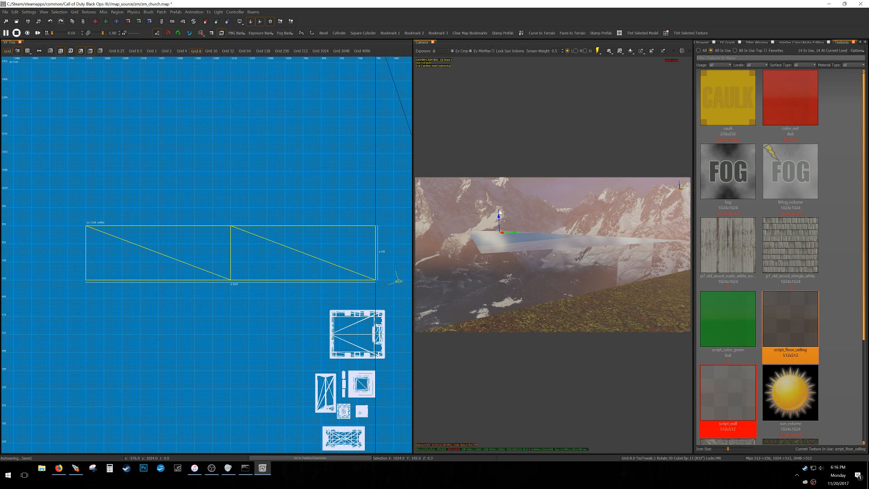
drag(498, 216, 502, 227)
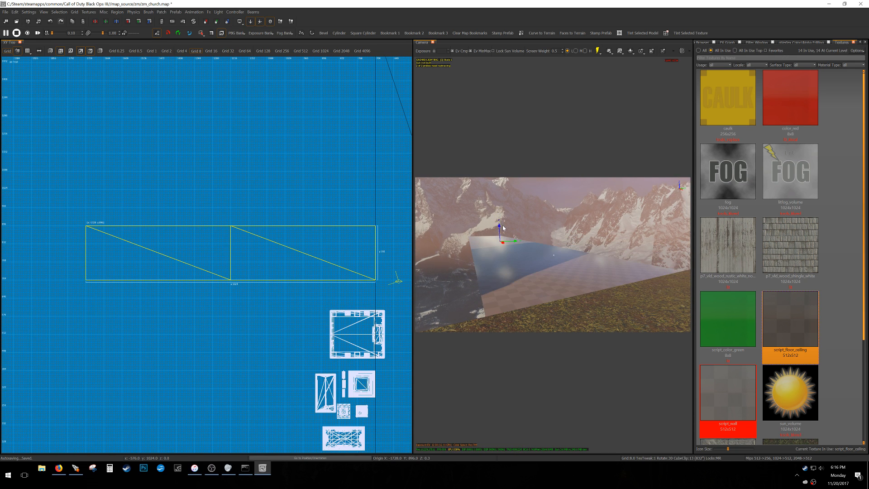
- Move the terrain strip 128 units south, so it lies against the northernmost tomb
scroll(295, 287, down, 2)
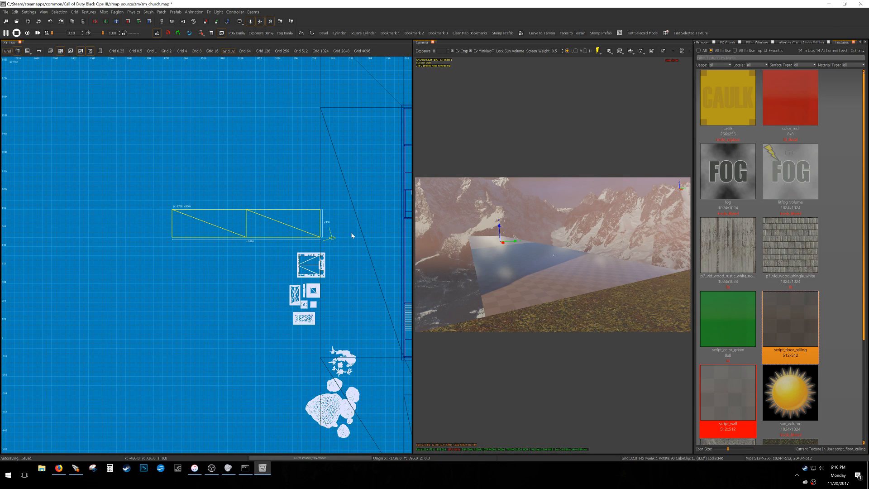
scroll(317, 234, up, 2)
scroll(319, 244, down, 3)
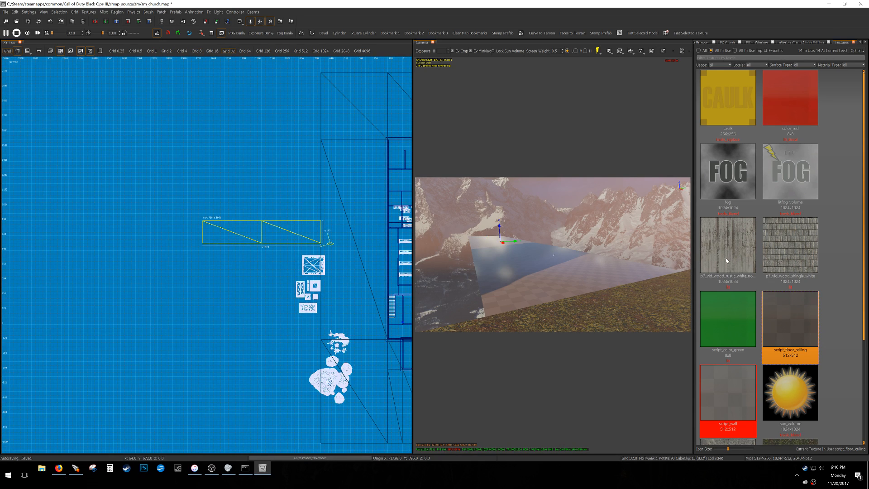
scroll(351, 255, up, 2)
scroll(277, 247, down, 2)
scroll(277, 246, down, 1)
scroll(268, 243, up, 1)
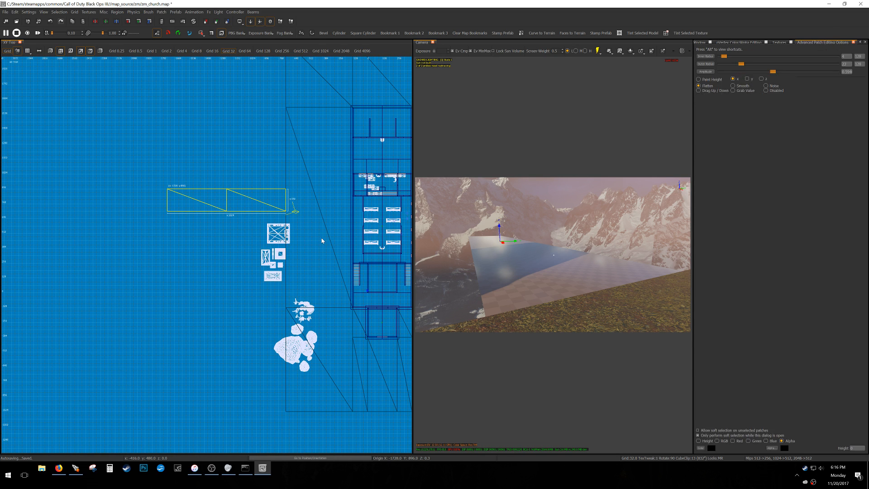
drag(280, 233, 279, 243)
right_drag(270, 277, 279, 267)
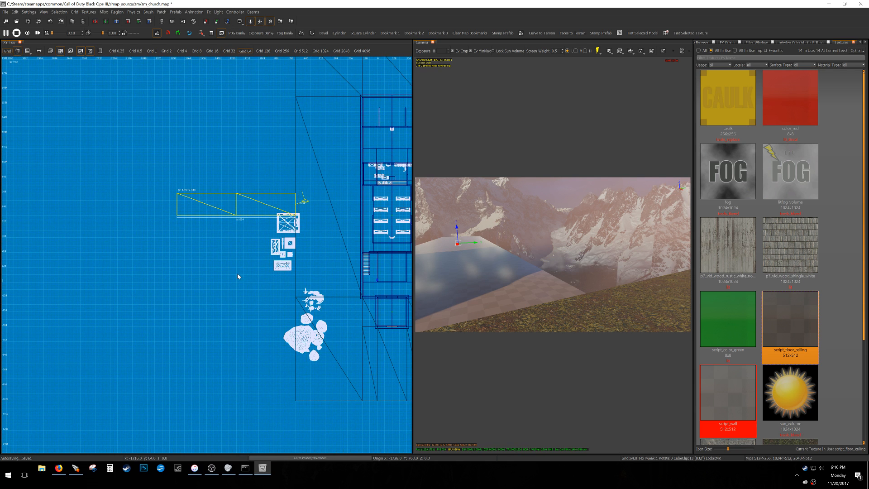
- Duplicate the terrain strip twice toward the south to form three evenly spaced strips, and save the map
scroll(238, 276, up, 2)
key(space)
mouse_move(267, 254)
mouse_down()
mouse_move(243, 306)
mouse_move(251, 327)
mouse_up()
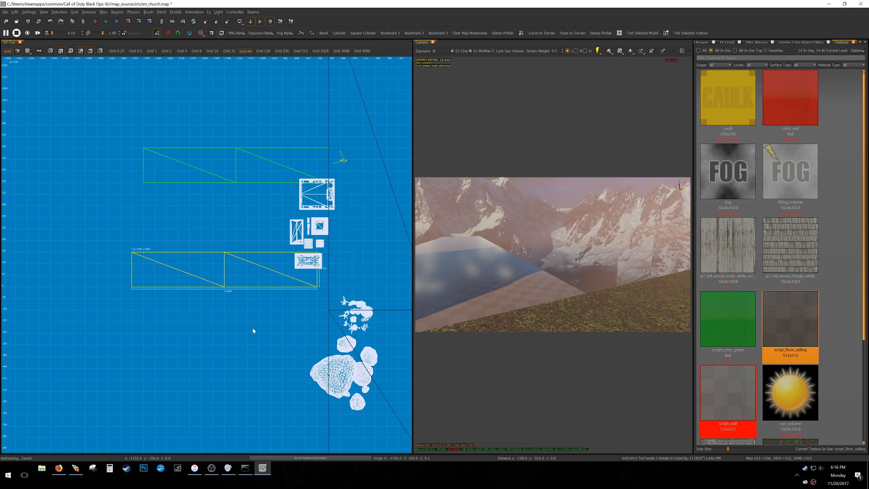
scroll(252, 312, down, 2)
scroll(252, 312, up, 2)
key(space)
drag(267, 254, 254, 329)
shift+click(190, 166)
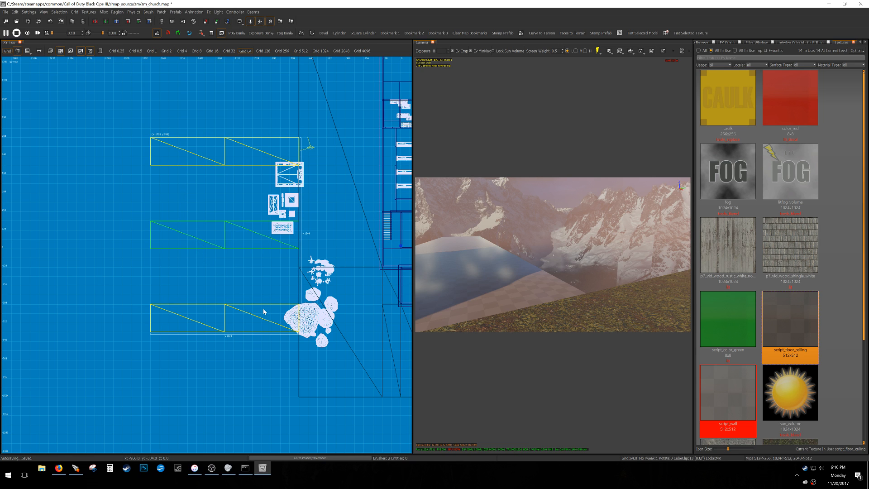
key(Escape)
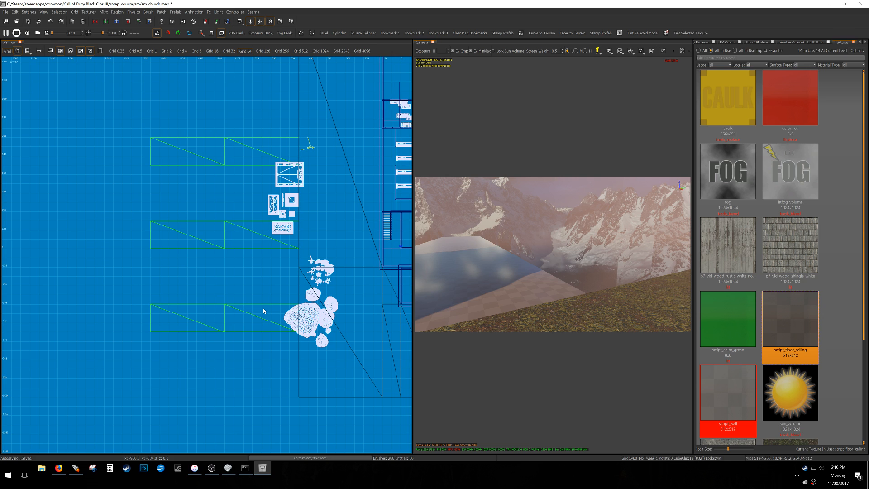
key(ctrl+s)
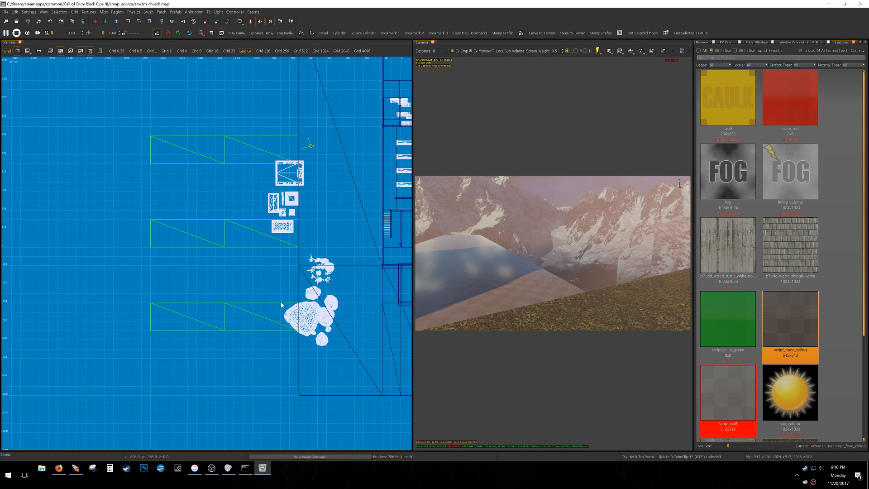
- Place a copy of the southernmost strip far south of the map, and save the map
mouse_move(575, 279)
right_down()
mouse_move(516, 276)
mouse_move(583, 264)
mouse_move(572, 262)
mouse_move(573, 272)
right_up()
click(531, 289)
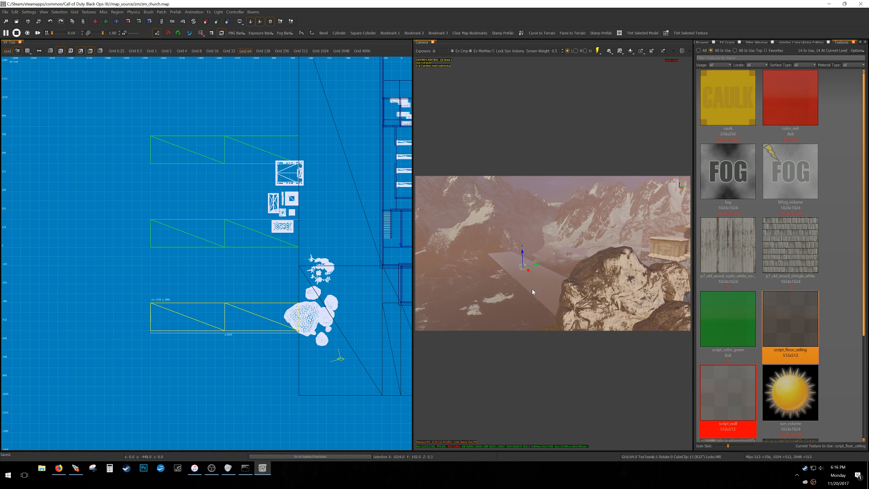
scroll(190, 291, down, 2)
right_drag(190, 292, 195, 292)
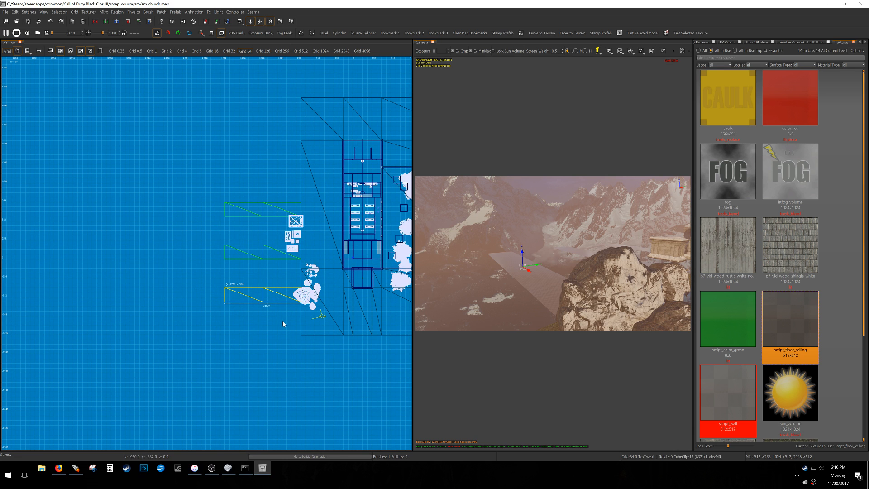
scroll(277, 316, up, 3)
right_drag(276, 301, 294, 293)
scroll(268, 272, down, 2)
scroll(254, 278, down, 1)
drag(261, 235, 264, 369)
key(Escape)
right_drag(258, 277, 257, 289)
key(ctrl+s)
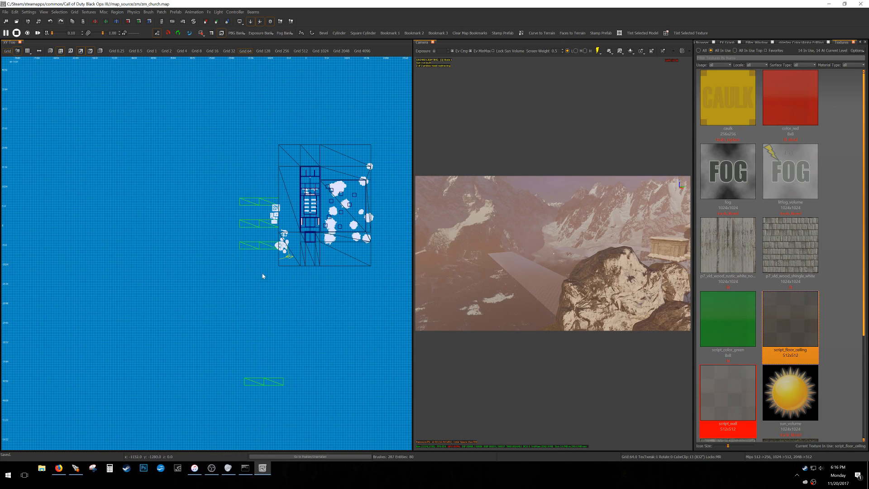
scroll(267, 248, up, 3)
click(258, 246)
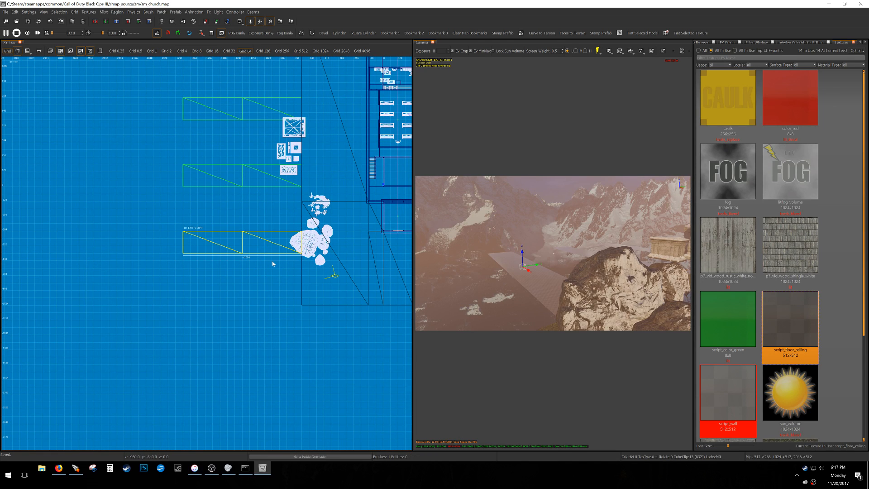
scroll(272, 263, up, 1)
scroll(272, 263, up, 1)
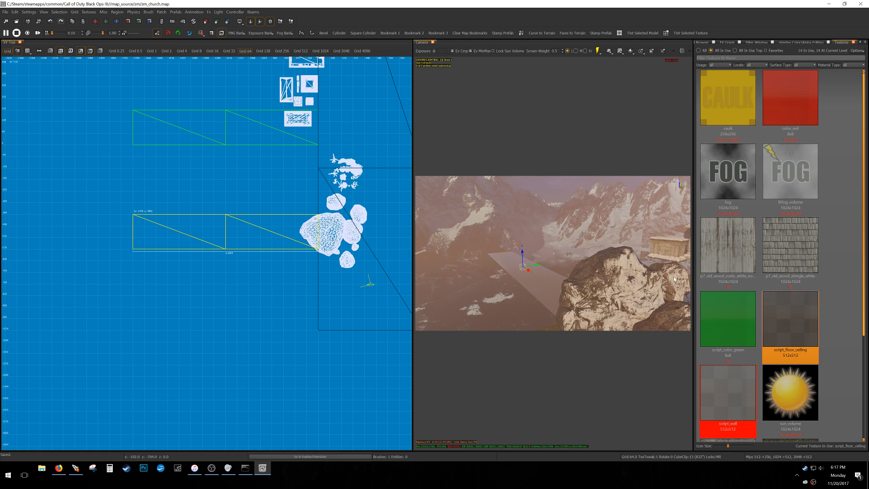
right_drag(610, 283, 603, 275)
key(Escape)
scroll(290, 265, down, 1)
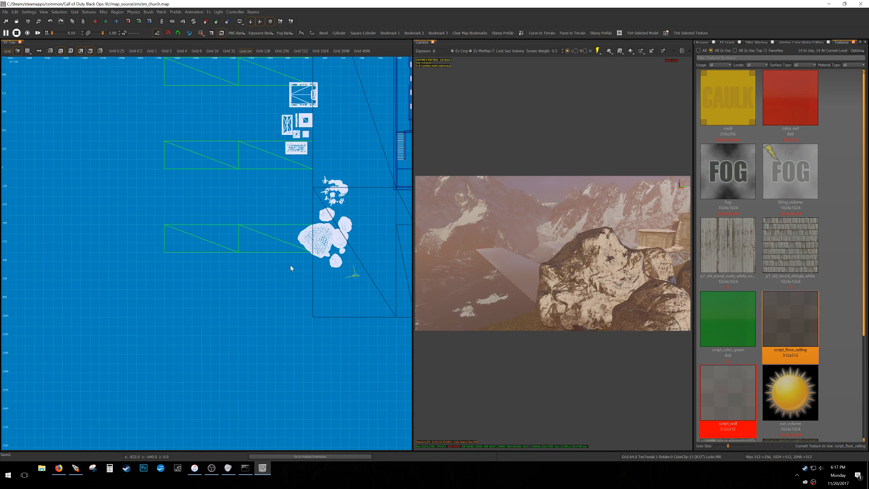
- Move the rocks and the plants beside them northwest, clear of the southernmost strip
right_drag(278, 298, 257, 309)
shift+drag(247, 313, 344, 184)
scroll(340, 186, down, 2)
right_drag(340, 186, 346, 254)
drag(346, 255, 311, 89)
key(Escape)
- Move the group of tombs northwest, clear of the terrain strips
shift+drag(281, 265, 342, 171)
drag(340, 210, 245, 83)
key(Escape)
- Rotate the southernmost of the three strips 90 degrees and place it against the ground's south edge, in front of the church entrance
right_drag(328, 243, 309, 238)
mouse_move(613, 300)
right_down()
mouse_move(669, 302)
mouse_move(576, 300)
right_up()
shift+click(478, 233)
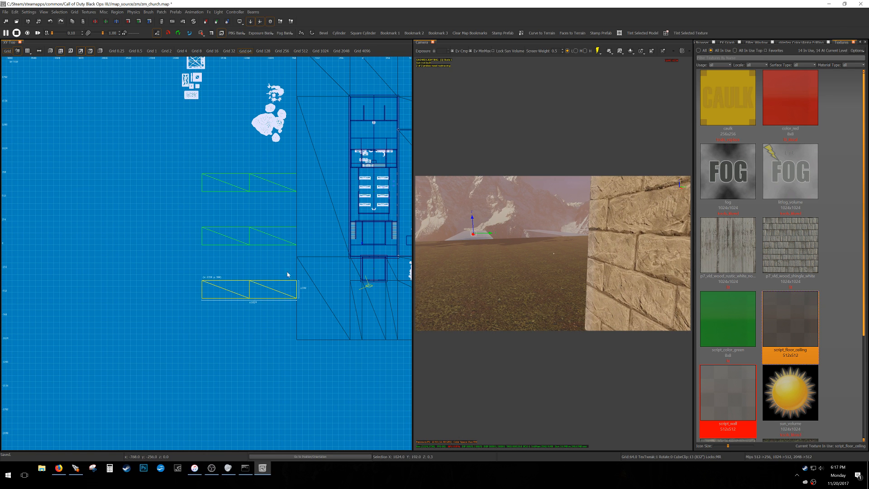
right_drag(237, 286, 153, 252)
key(z)
drag(193, 247, 317, 346)
right_drag(552, 298, 520, 294)
key(w)
key(w)
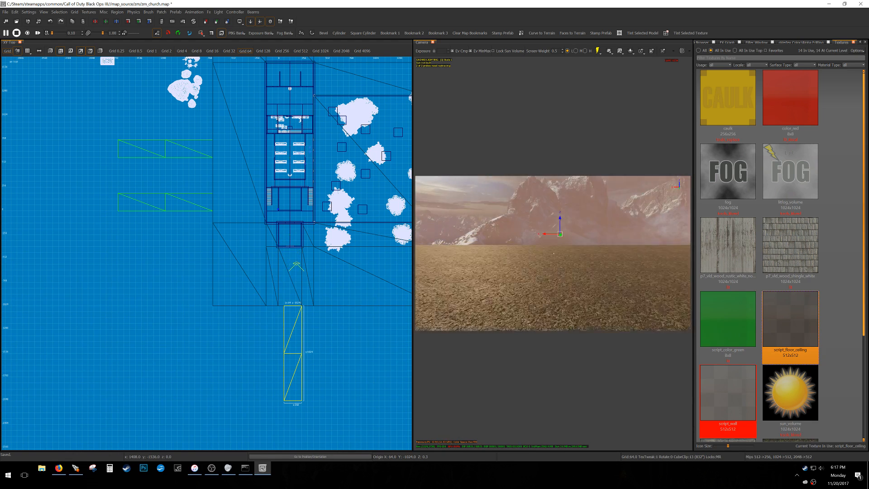
key(Escape)
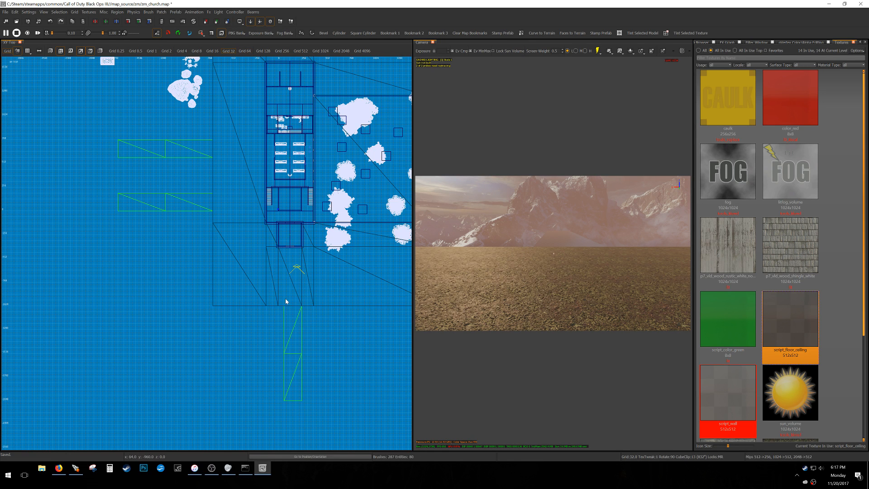
- Shorten the middle and western ground patches by pulling their south edges about 320 units north
shift+click(286, 301)
scroll(297, 314, up, 3)
drag(230, 335, 303, 257)
key(Escape)
shift+click(209, 276)
drag(42, 346, 242, 238)
scroll(242, 238, down, 3)
right_drag(242, 238, 78, 243)
key(Escape)
- Pull the south edge of the eastern ground patch 320 units north, in line with the neighbouring patches
shift+click(192, 266)
drag(66, 314, 283, 268)
scroll(119, 260, up, 3)
drag(156, 289, 157, 229)
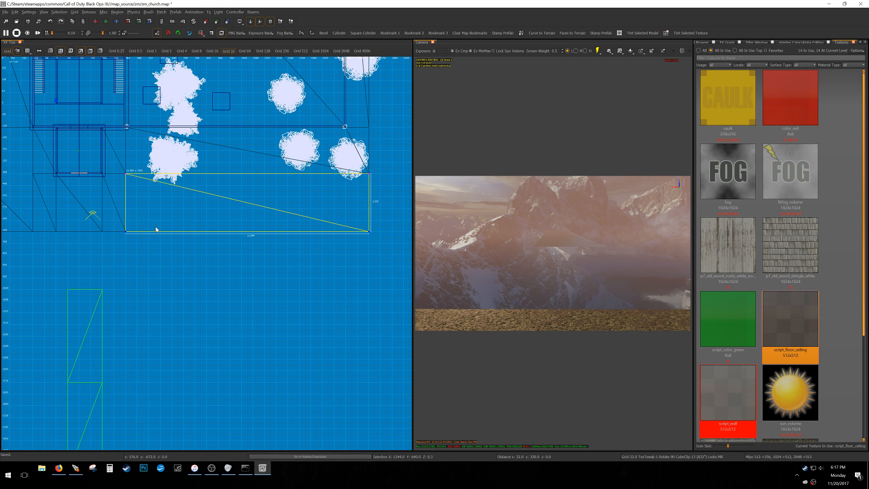
scroll(153, 237, down, 5)
key(Escape)
- Move the rotated strip north against the shortened ground edge, with its origin at X 32, Y -704
shift+click(127, 286)
scroll(122, 242, up, 7)
drag(177, 314, 156, 242)
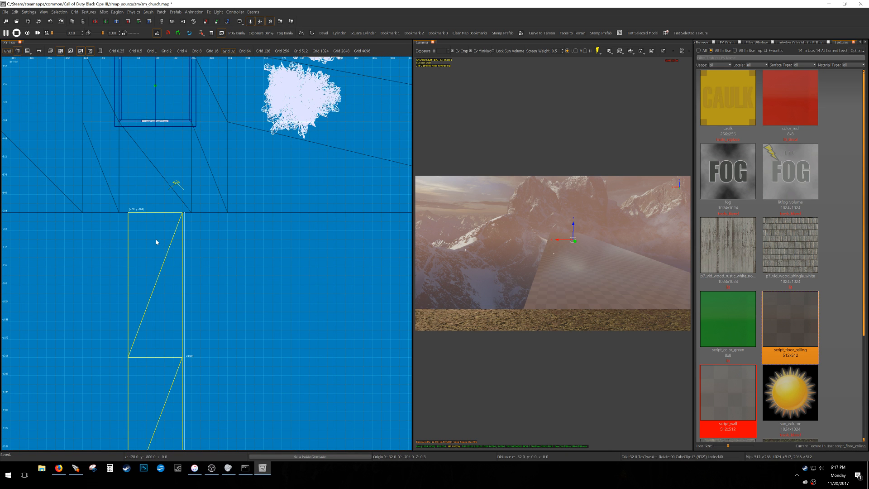
scroll(155, 242, down, 3)
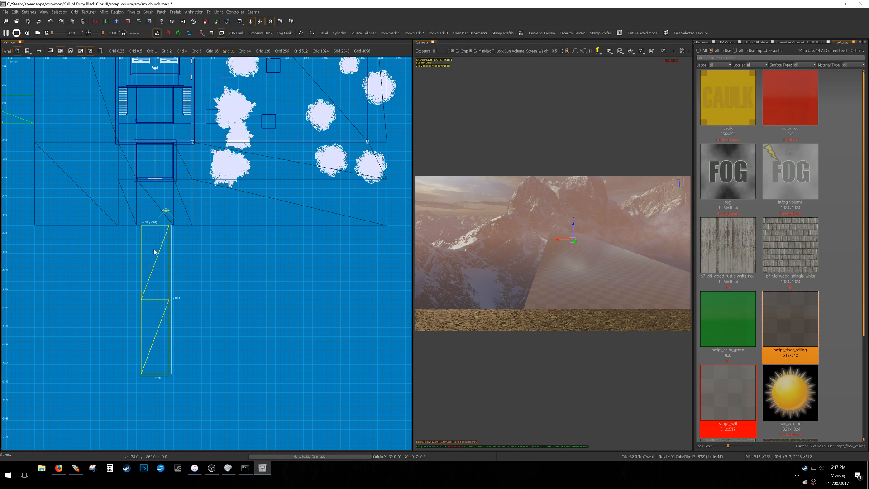
scroll(146, 238, up, 3)
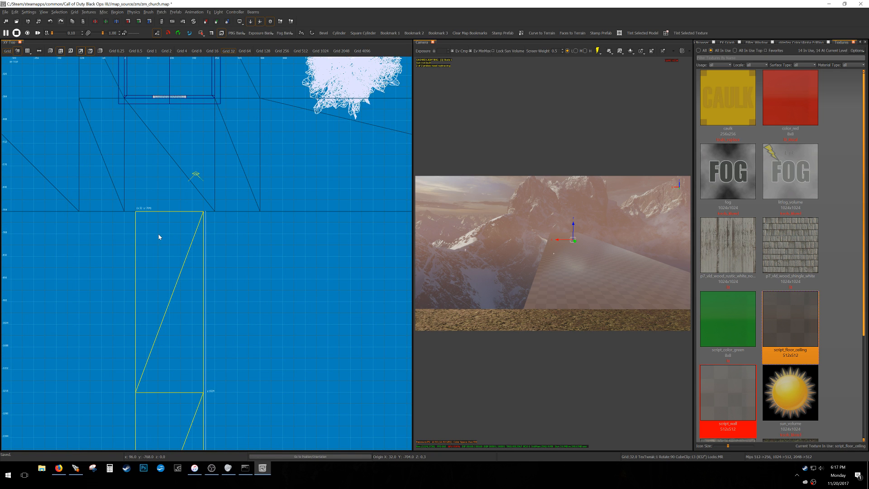
- Move the rotated south strip east so its origin sits at X 64, Y -704
drag(159, 236, 162, 237)
ctrl+right_drag(594, 266, 568, 276)
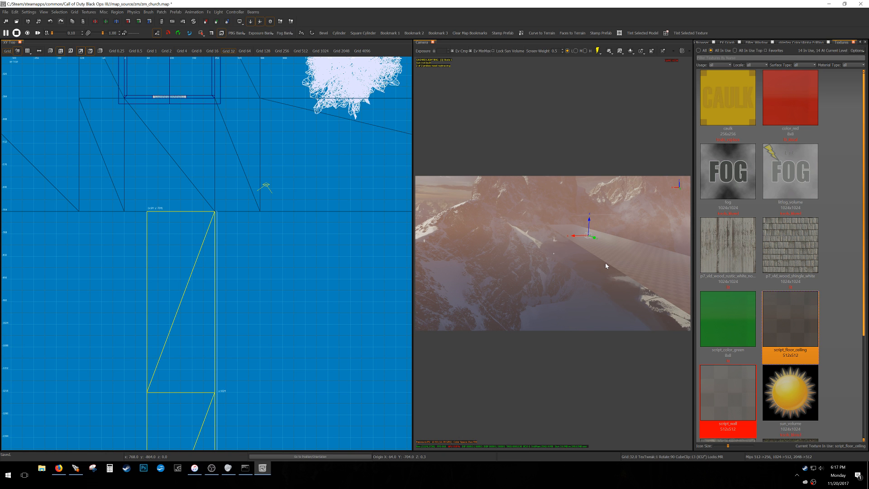
right_drag(599, 247, 652, 251)
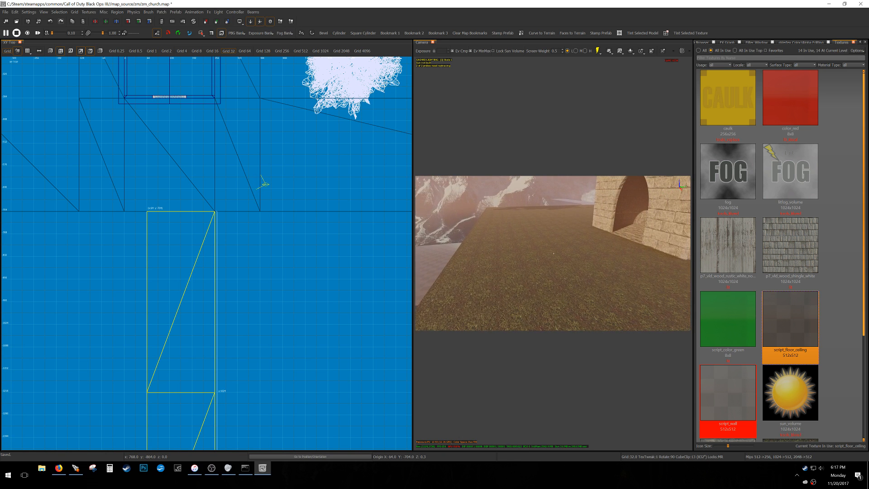
scroll(302, 248, down, 6)
right_drag(271, 270, 318, 354)
key(Escape)
- Reposition the two western strips further south along the ground's west edge
shift+click(226, 256)
right_drag(222, 272, 223, 274)
key(bracketright)
drag(222, 267, 222, 300)
key(Escape)
shift+click(225, 203)
drag(222, 206, 221, 215)
scroll(203, 224, down, 2)
right_drag(203, 224, 180, 221)
right_drag(228, 244, 203, 232)
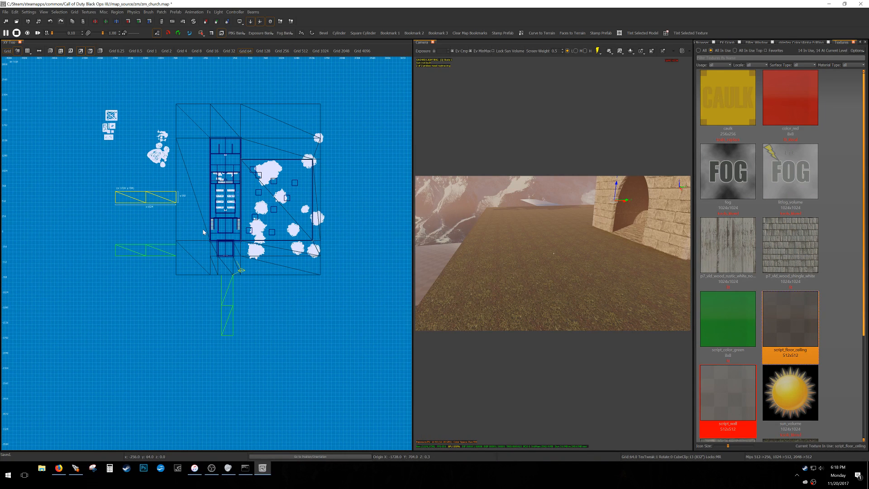
- Lengthen the southern of the two western strips further west
key(Escape)
right_drag(199, 279, 219, 279)
shift+click(169, 252)
drag(118, 254, 88, 255)
key(Escape)
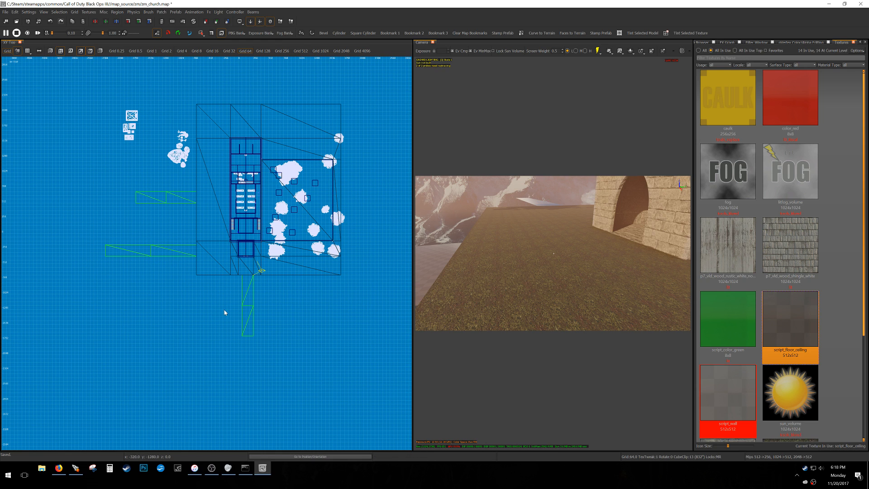
- Lengthen the south strip further south and the northern of the two western strips further west
shift+click(248, 304)
drag(248, 347, 250, 428)
key(Escape)
shift+click(185, 200)
drag(129, 200, 35, 201)
key(Escape)
- Move the spare strip lying far south of the ground to the empty area northeast of the ground
scroll(242, 253, down, 1)
right_drag(242, 261, 254, 233)
shift+click(213, 402)
mouse_move(212, 402)
mouse_down()
mouse_move(318, 299)
mouse_move(410, 132)
mouse_up()
key(Escape)
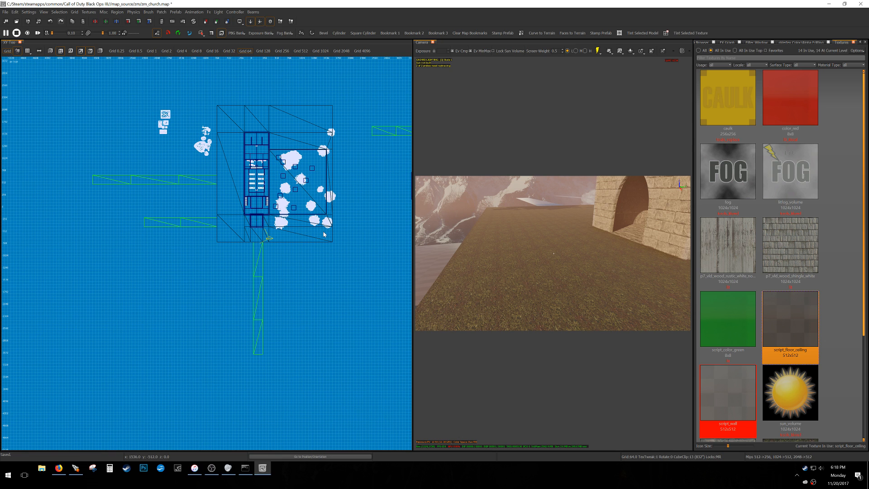
- Draw a script_color_green brush about 768 by 192 units along the ground's south edge, west of the south strip
scroll(256, 242, up, 3)
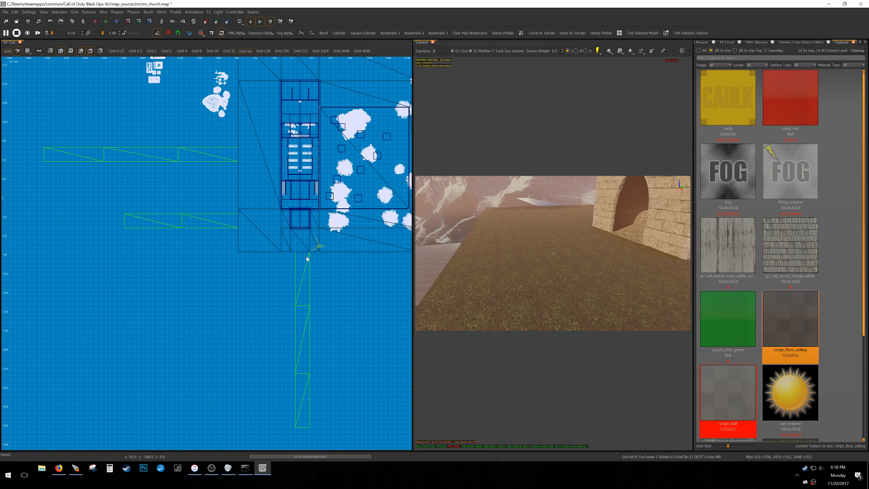
click(724, 317)
scroll(281, 276, up, 3)
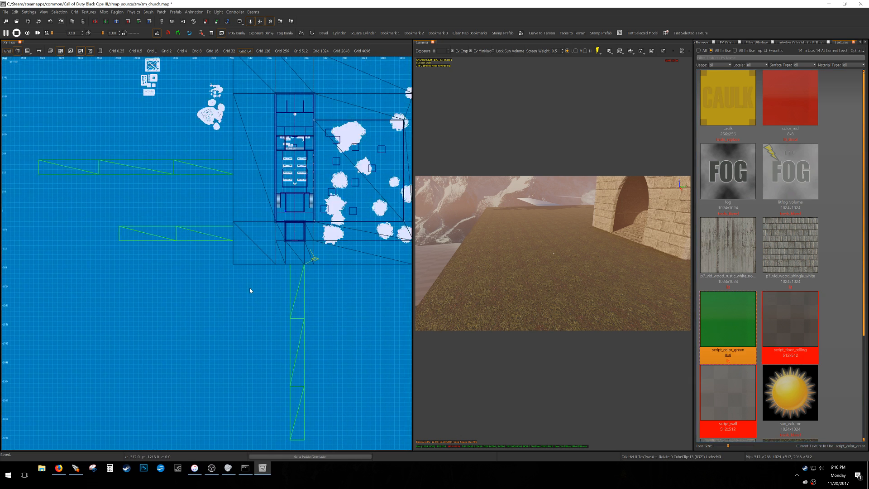
drag(291, 263, 181, 288)
- Duplicate the green brush, rotate the copy 90 degrees and fit it along the ground's west edge up to the nearest strip
key(space)
key(shift+z)
mouse_move(253, 271)
mouse_down()
mouse_move(184, 271)
mouse_move(185, 258)
mouse_up()
mouse_move(179, 359)
mouse_down()
mouse_move(178, 310)
mouse_move(180, 318)
mouse_up()
key(Escape)
- Raise both green brushes at the southwest corner to a height of 288 units
click(198, 279)
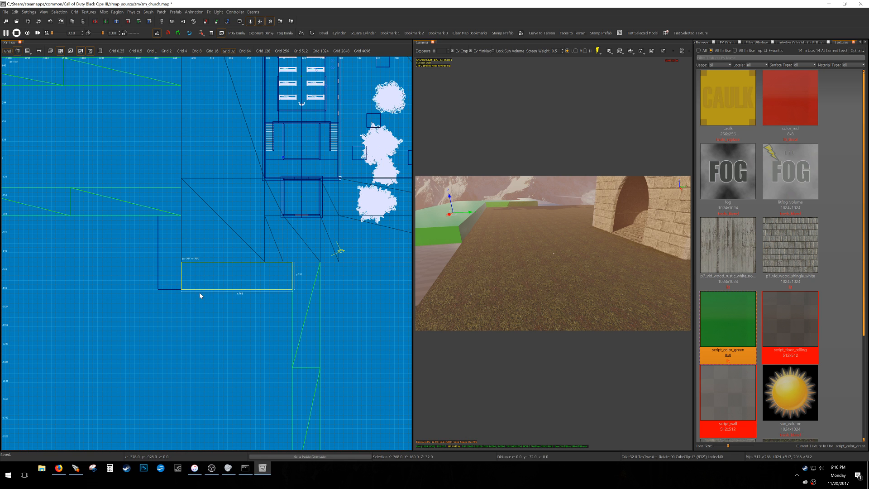
shift+click(172, 281)
key(ctrl+Tab)
right_drag(233, 226, 219, 252)
key(7)
drag(219, 253, 221, 212)
key(ctrl+Tab)
right_drag(480, 222, 503, 175)
key(w)
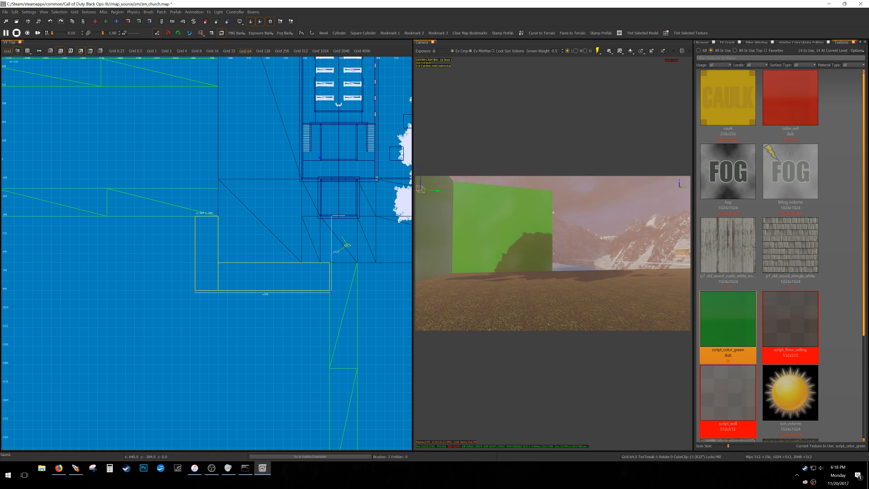
- Duplicate a green corner brush and resize the copy to fill the gap between the two western strips
scroll(277, 267, down, 5)
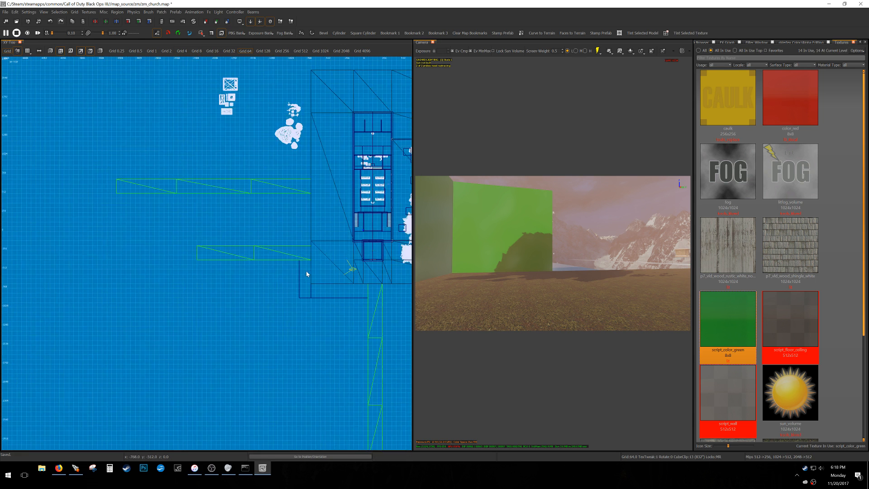
shift+click(283, 283)
scroll(288, 283, up, 4)
key(space)
mouse_move(295, 321)
mouse_down()
mouse_move(291, 211)
mouse_move(293, 218)
mouse_up()
right_drag(293, 218, 296, 261)
drag(272, 214, 168, 181)
scroll(167, 180, down, 1)
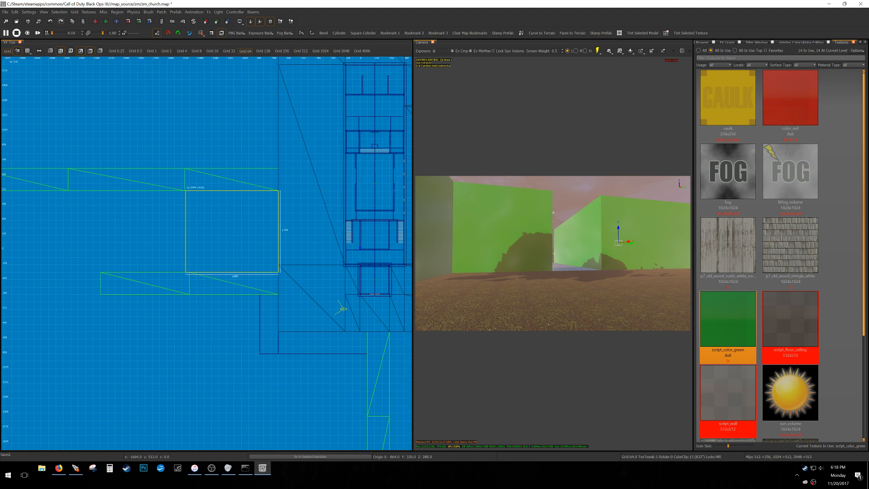
- Duplicate the large western block and place the copy against the ground's west edge, north of the northern strip
right_drag(232, 243, 218, 290)
key(space)
drag(219, 290, 217, 172)
right_drag(217, 172, 214, 255)
key(Escape)
mouse_move(203, 270)
shift+mouse_down()
mouse_move(271, 152)
mouse_move(210, 62)
shift+mouse_up()
key(Escape)
scroll(229, 204, down, 2)
right_drag(204, 212, 186, 111)
right_drag(452, 219, 468, 247)
key(w)
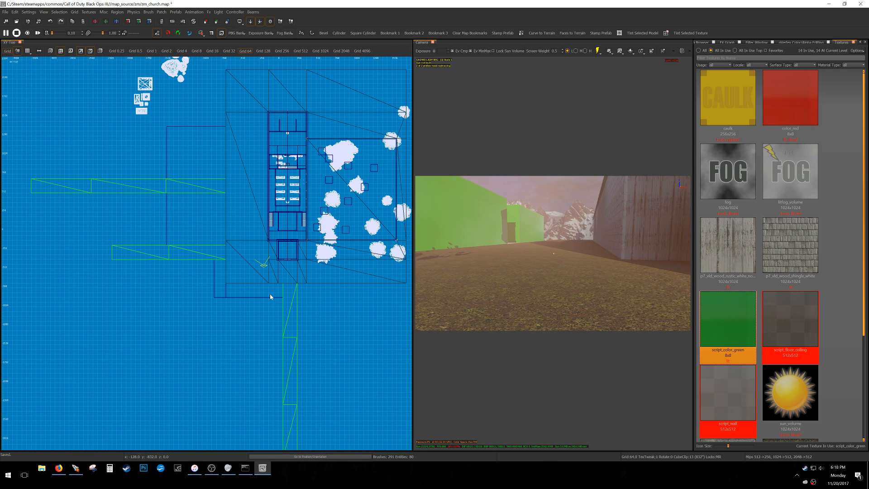
- Duplicate the long southern brush and shrink the copy to a block about 256 units square against the church's west wall
shift+click(236, 294)
right_drag(260, 267, 257, 300)
scroll(257, 300, up, 2)
key(space)
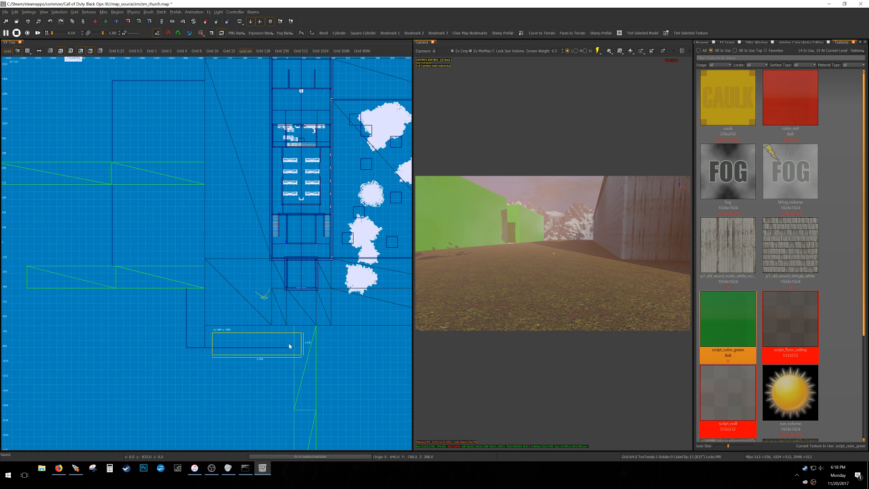
drag(289, 344, 259, 225)
mouse_move(202, 234)
mouse_down()
mouse_move(203, 197)
mouse_move(229, 165)
mouse_move(227, 207)
mouse_up()
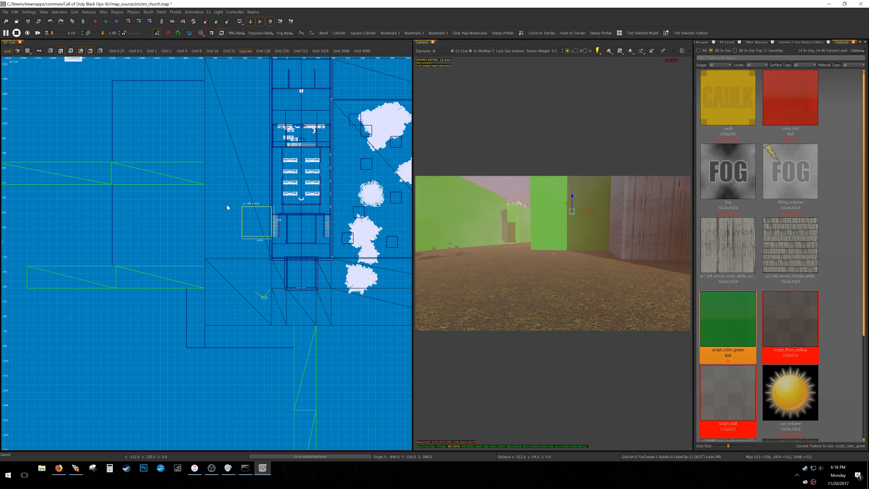
- Place a copy of the square block further north, stretched from the ground's west edge to the church wall, and save the map
right_drag(229, 214, 238, 275)
key(space)
mouse_move(254, 277)
mouse_down()
mouse_move(222, 177)
mouse_move(205, 175)
mouse_up()
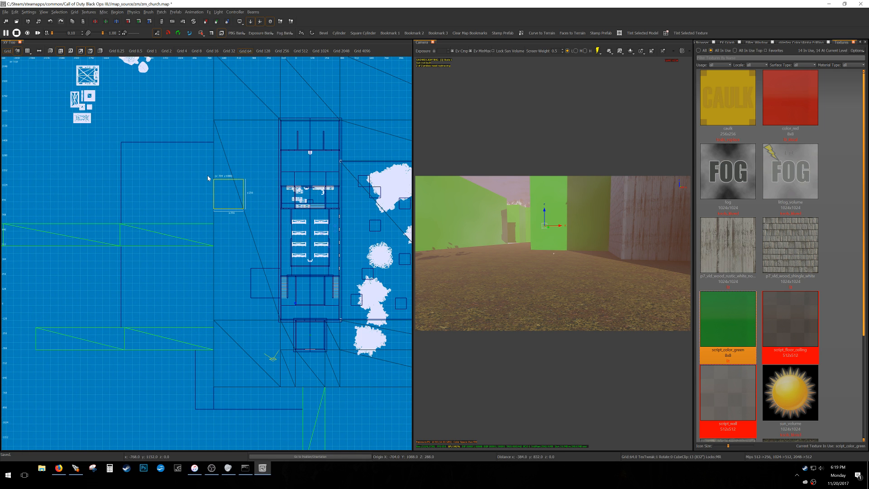
mouse_move(257, 194)
mouse_down()
mouse_move(246, 177)
mouse_move(292, 184)
mouse_up()
key(Escape)
mouse_move(463, 217)
right_down()
mouse_move(507, 220)
mouse_move(471, 219)
mouse_move(502, 221)
mouse_move(483, 206)
right_up()
key(w)
key(ctrl+s)
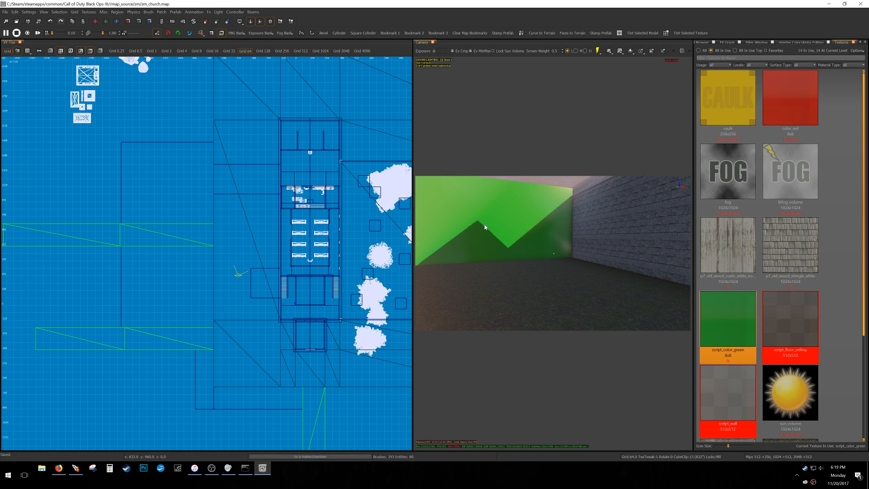
- Duplicate the long green brush at the south edge and move the copy east of the south strip
key(w)
right_drag(554, 282, 487, 289)
key(w)
key(w)
right_drag(553, 254, 592, 292)
shift+click(592, 292)
scroll(226, 262, down, 5)
right_drag(225, 273, 210, 256)
scroll(227, 312, up, 7)
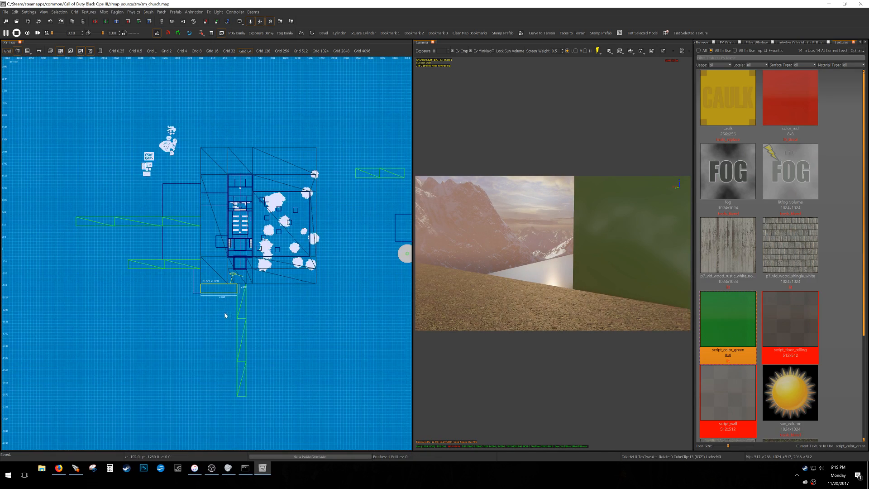
key(space)
mouse_move(110, 229)
mouse_down()
mouse_move(233, 229)
mouse_move(268, 218)
mouse_up()
- Resize the copied block to about 768 by 704 units, with its origin at X 256, Y -704 beside the south strip
scroll(268, 219, down, 6)
right_drag(276, 233, 256, 234)
scroll(285, 229, up, 2)
drag(284, 231, 297, 266)
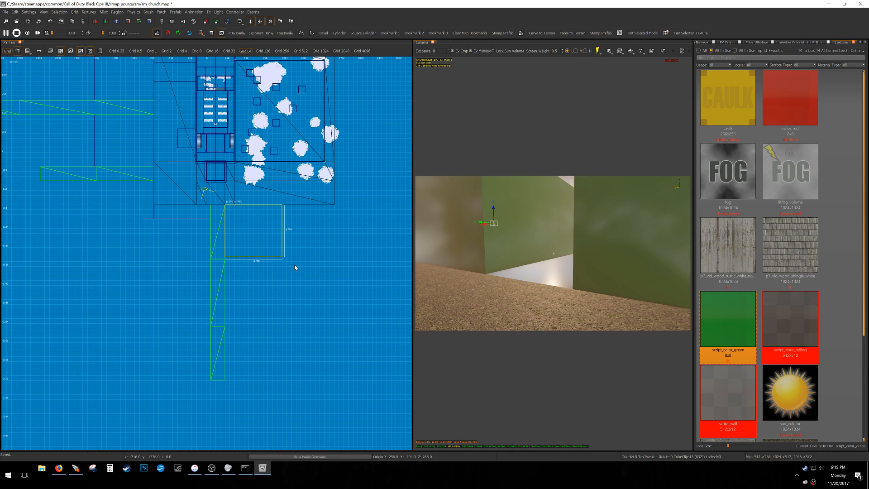
right_drag(487, 280, 415, 280)
key(w)
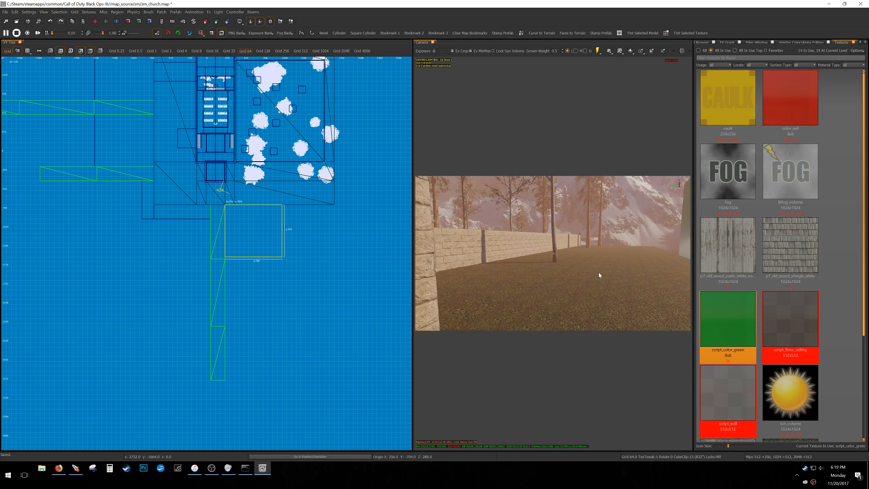
- Place a copy of the southeastern block on the ground east of the church entrance and resize it to close off that side
right_drag(236, 249, 237, 296)
scroll(235, 251, up, 5)
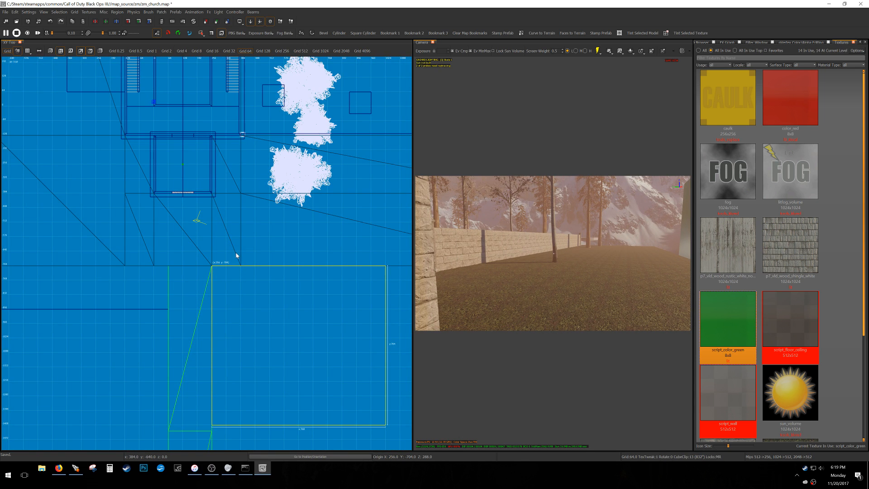
drag(225, 329, 224, 205)
scroll(226, 202, down, 2)
drag(329, 150, 234, 170)
key(Escape)
- Save the map with the blocks around the church entrance in place
key(s)
right_drag(479, 232, 419, 234)
key(w)
key(w)
key(w)
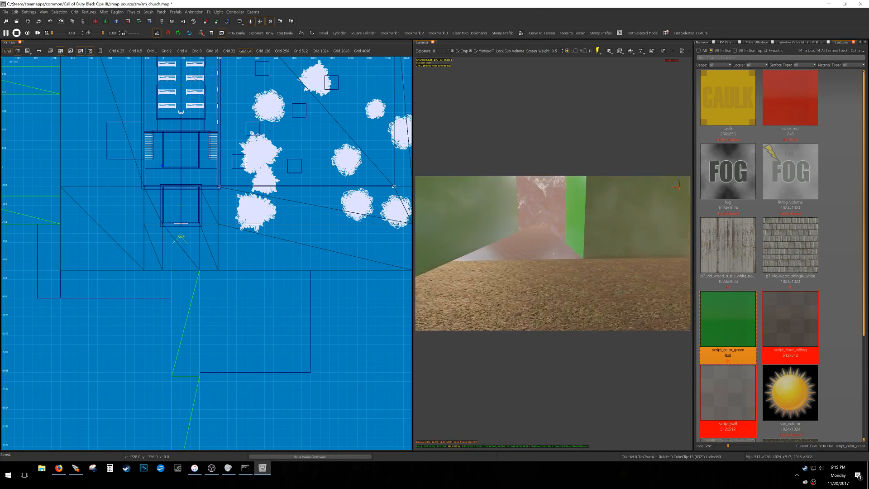
key(ctrl+s)
key(w)
right_drag(493, 233, 593, 230)
key(s)
drag(62, 267, 174, 300)
scroll(213, 287, up, 3)
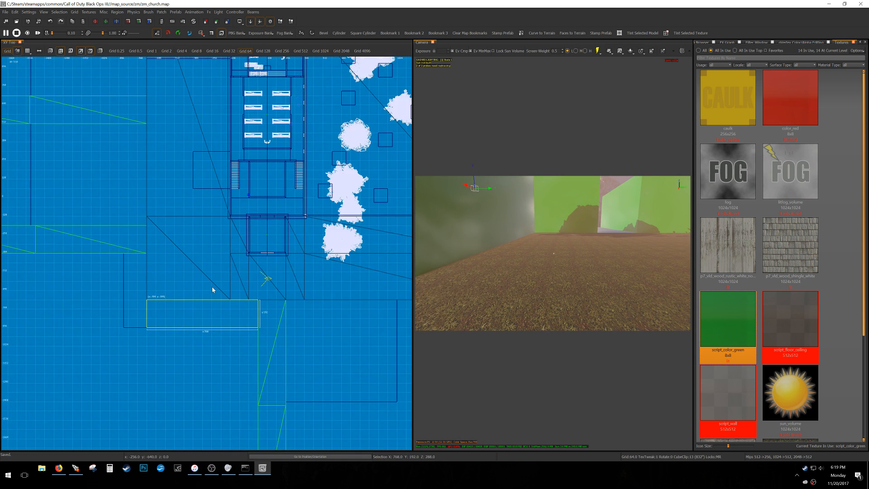
key(Escape)
- Draw a green block 128 units square on the ground west of the church entrance, at X -320, Y -384
mouse_move(181, 230)
mouse_down()
mouse_move(219, 267)
mouse_move(252, 267)
mouse_up()
right_drag(511, 267, 553, 266)
key(a)
key(w)
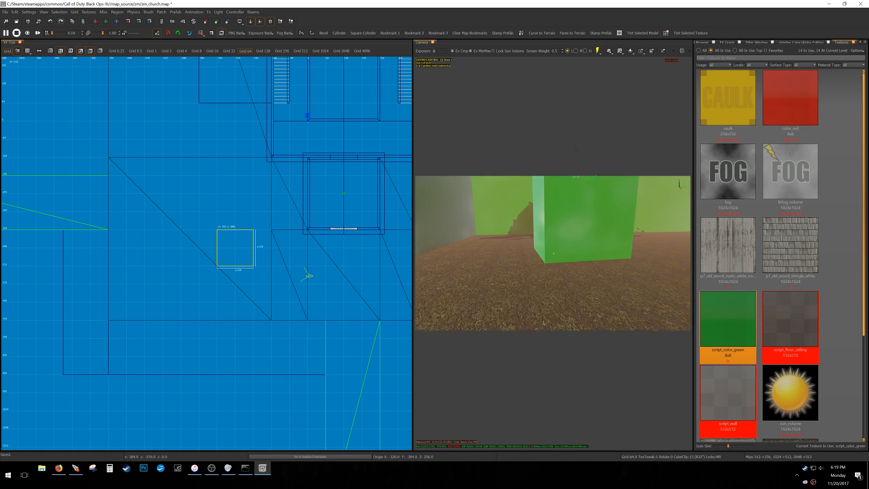
mouse_move(516, 268)
right_down()
mouse_move(561, 266)
mouse_move(550, 266)
right_up()
key(w)
key(Escape)
- Draw another green block 128 units square further northwest on the ground, at X -576, Y 0
key(w)
right_drag(524, 292, 542, 292)
key(w)
key(w)
right_drag(271, 275, 295, 341)
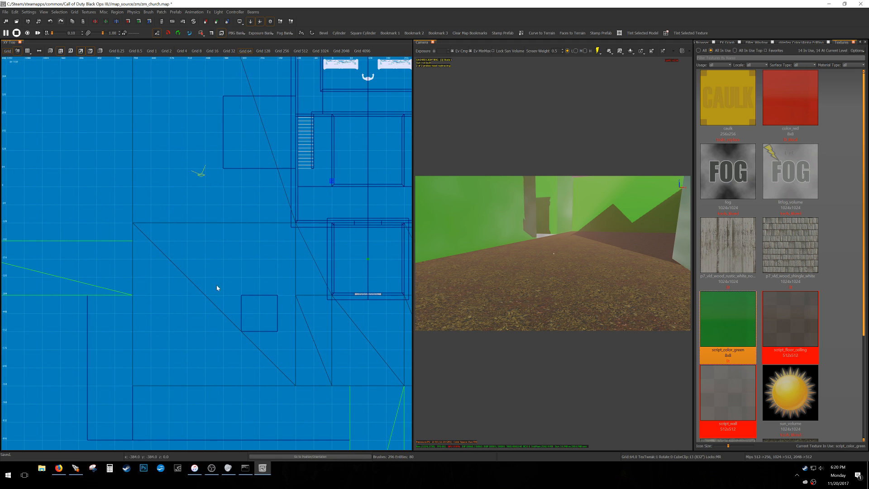
drag(170, 189, 206, 222)
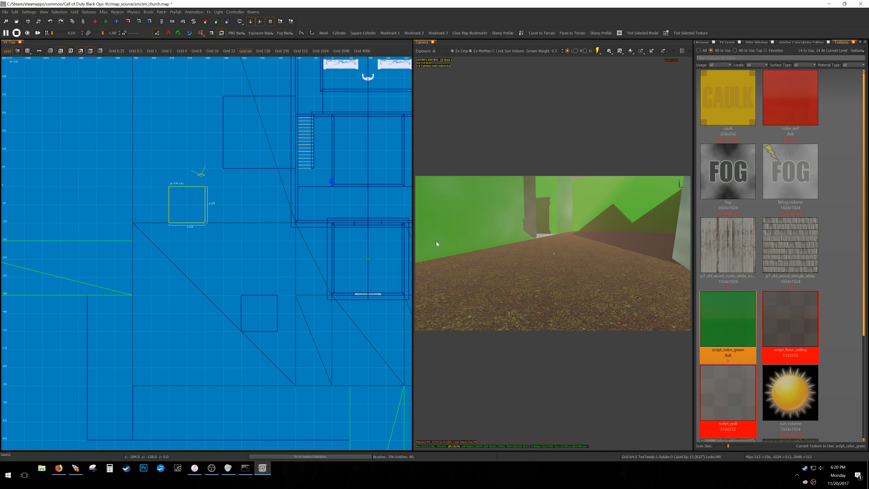
- Flatten the northwestern small block to a slab 8 units high
right_drag(539, 241, 534, 240)
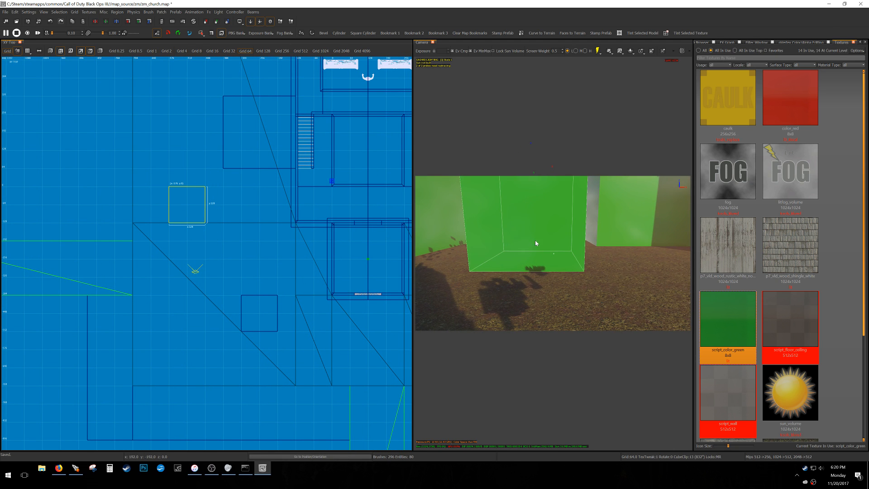
scroll(535, 240, up, 1)
key(ctrl+Tab)
drag(218, 206, 208, 286)
scroll(208, 287, up, 6)
key(5)
drag(208, 225, 208, 281)
scroll(208, 281, up, 4)
key(4)
drag(217, 237, 218, 254)
right_drag(217, 254, 249, 243)
- Pull the slab's west and east top edges inward by 24 units each
key(e)
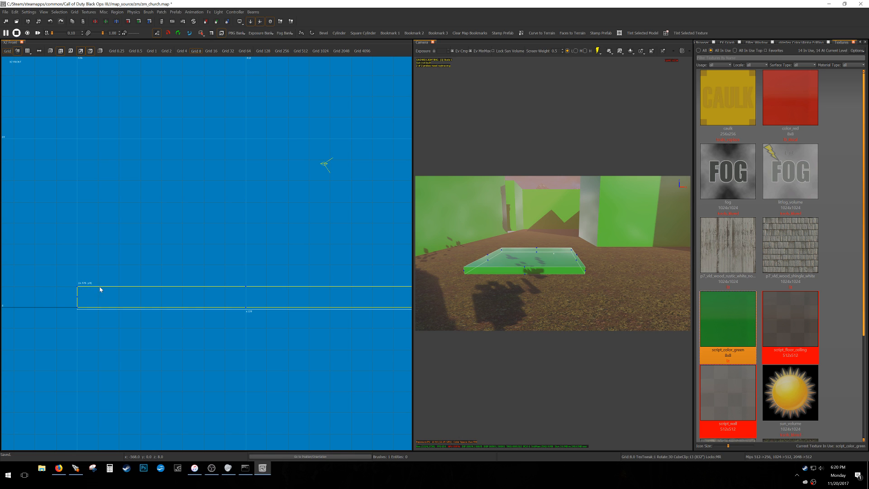
drag(79, 289, 134, 291)
scroll(133, 289, down, 3)
right_drag(161, 290, 134, 288)
scroll(255, 290, up, 2)
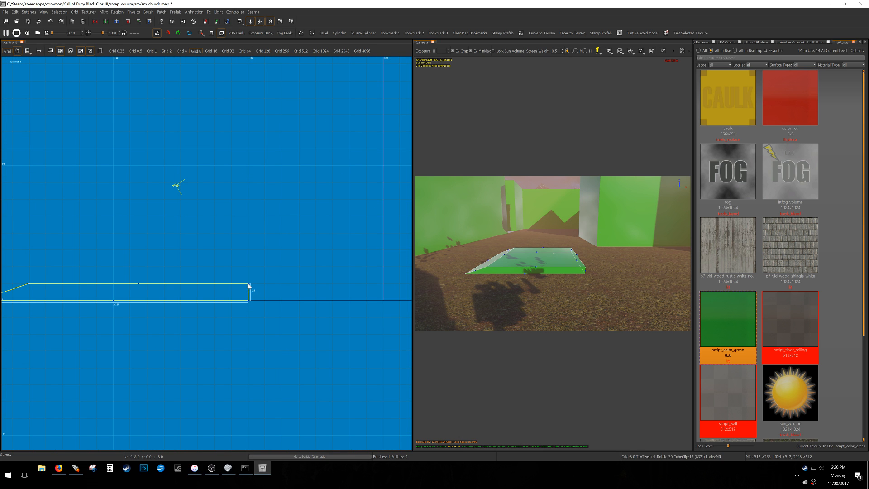
drag(248, 285, 203, 287)
scroll(241, 268, down, 6)
key(ctrl+Tab)
- Pull the slab's north and south top edges inward by 24 units each, giving it sloped sides all around
scroll(178, 254, up, 8)
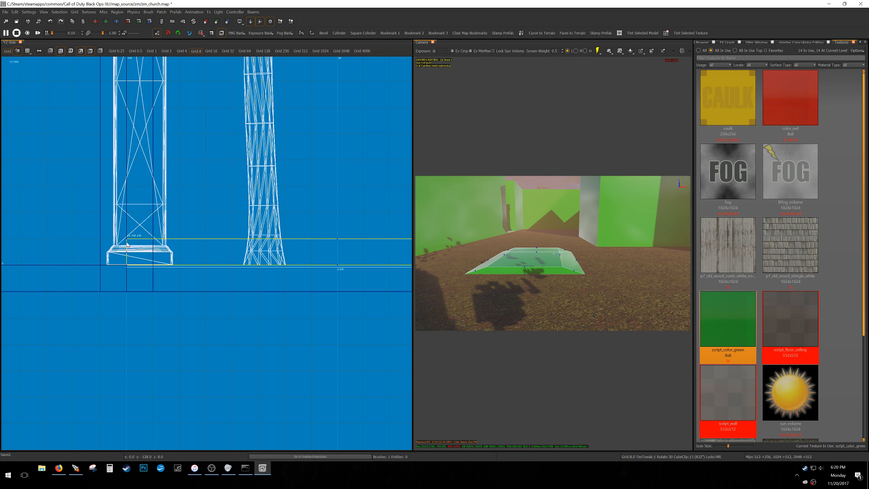
drag(128, 239, 207, 242)
scroll(208, 243, down, 5)
right_drag(346, 242, 262, 240)
scroll(235, 244, up, 4)
drag(233, 245, 169, 244)
key(ctrl+Tab)
scroll(196, 256, down, 9)
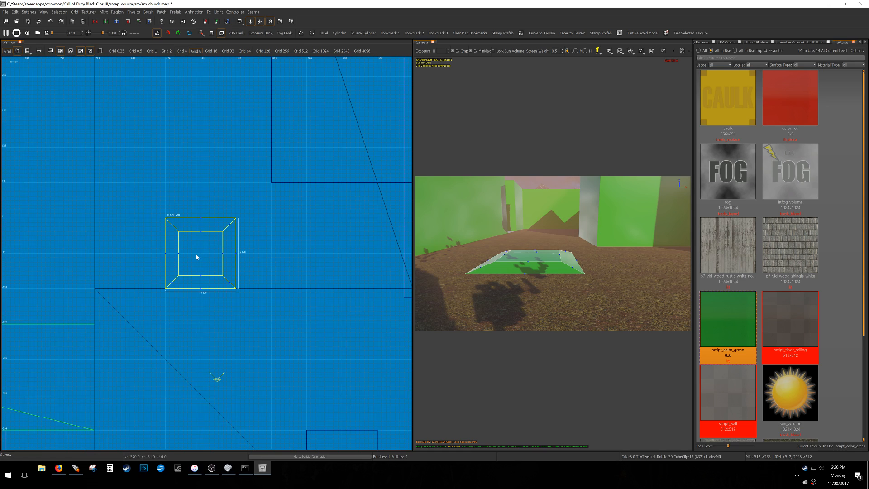
- Duplicate the sloped green slab and place the copy north of the original, west of the church
key(e)
scroll(202, 258, down, 4)
right_drag(202, 269, 207, 307)
key(6)
scroll(198, 263, up, 2)
right_drag(204, 255, 197, 287)
key(space)
mouse_move(215, 334)
mouse_down()
mouse_move(217, 294)
mouse_move(240, 221)
mouse_move(262, 204)
mouse_move(214, 192)
mouse_move(206, 204)
mouse_up()
- Duplicate the sloped slab again and place this copy to the south, southwest of the church
key(space)
scroll(206, 205, down, 3)
right_drag(206, 206, 204, 117)
drag(187, 158, 187, 283)
right_drag(203, 278, 178, 282)
- Duplicate the southern slab about 608 units east, placing it in front of the church's arched entrance, and save the map
key(space)
drag(181, 272, 248, 268)
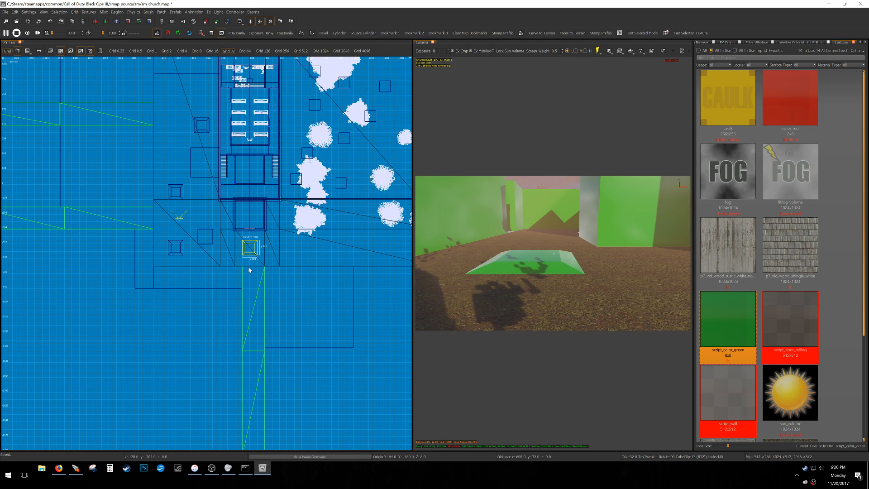
key(Escape)
right_drag(511, 283, 634, 281)
key(w)
key(w)
right_drag(553, 254, 606, 256)
key(w)
key(ctrl+s)
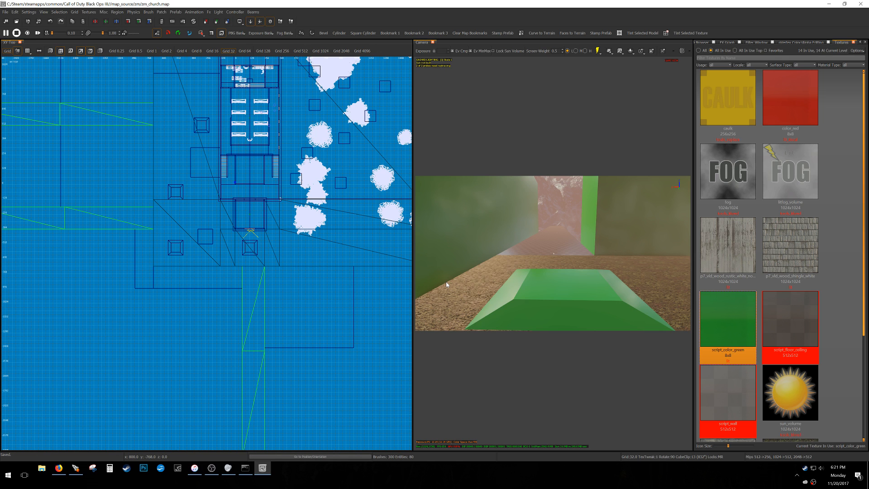
- Isolate the stone walls beside the church entrance, examine their mitred corner from above, and unhide everything
key(XF86AudioLowerVolume)
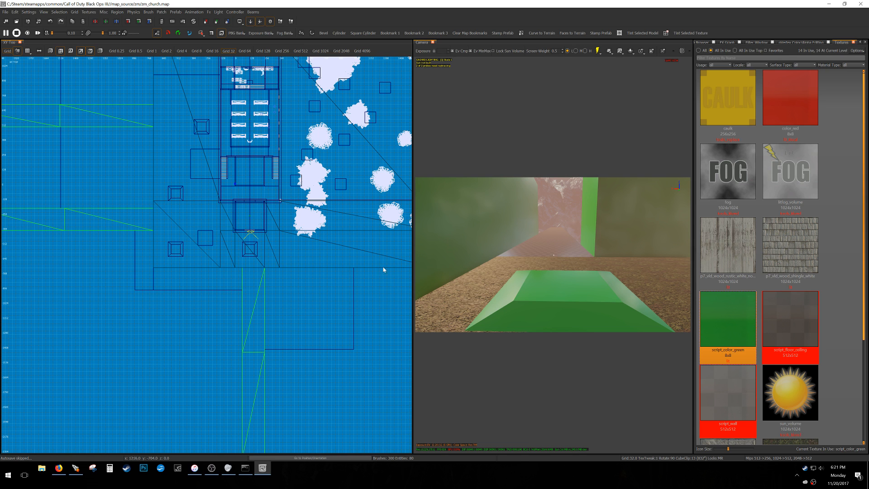
mouse_move(502, 305)
right_down()
mouse_move(620, 304)
mouse_move(555, 297)
mouse_move(597, 297)
right_up()
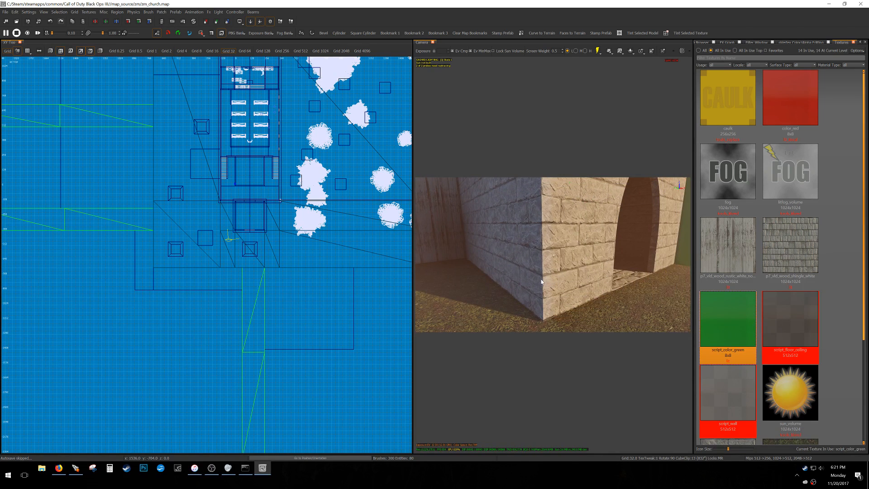
shift+click(544, 281)
shift+click(498, 284)
key(alt+h)
scroll(229, 232, up, 15)
key(3)
key(Escape)
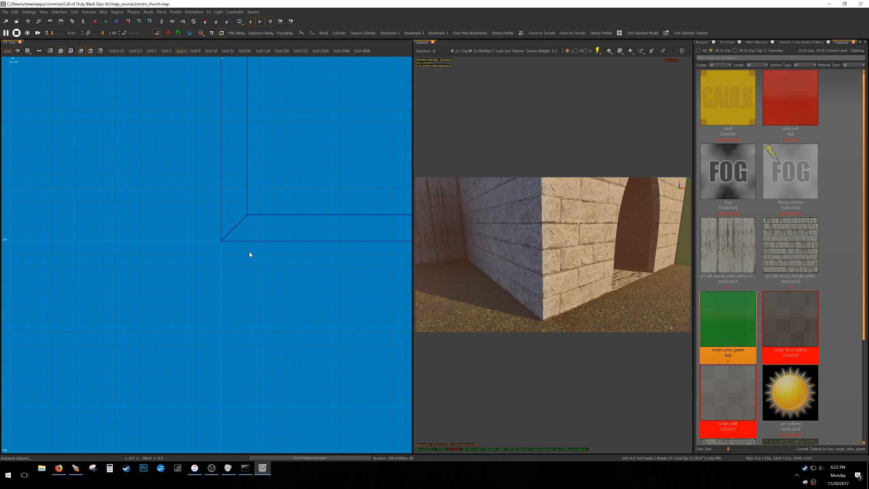
key(shift+h)
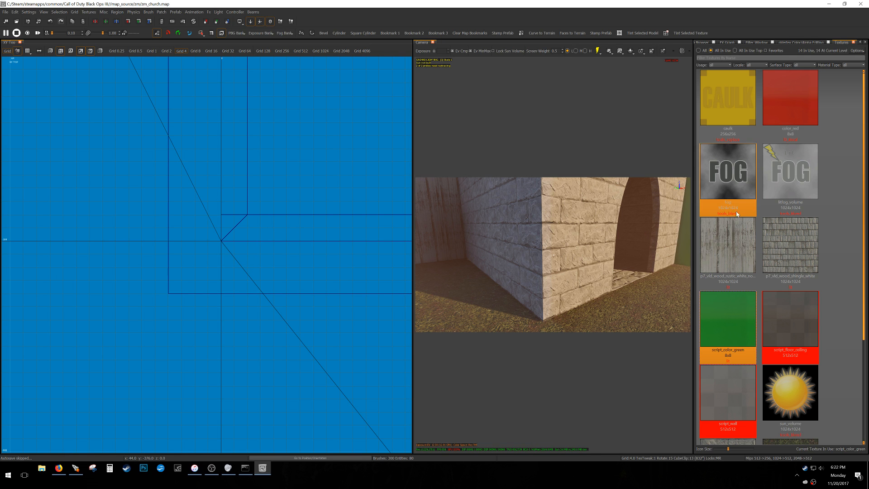
- Examine the blocked-out yard around the church and the terrain strip running south from it
right_drag(597, 240, 584, 253)
right_drag(602, 225, 678, 231)
right_drag(553, 255, 661, 256)
right_drag(603, 270, 511, 271)
scroll(240, 244, down, 8)
scroll(190, 264, down, 10)
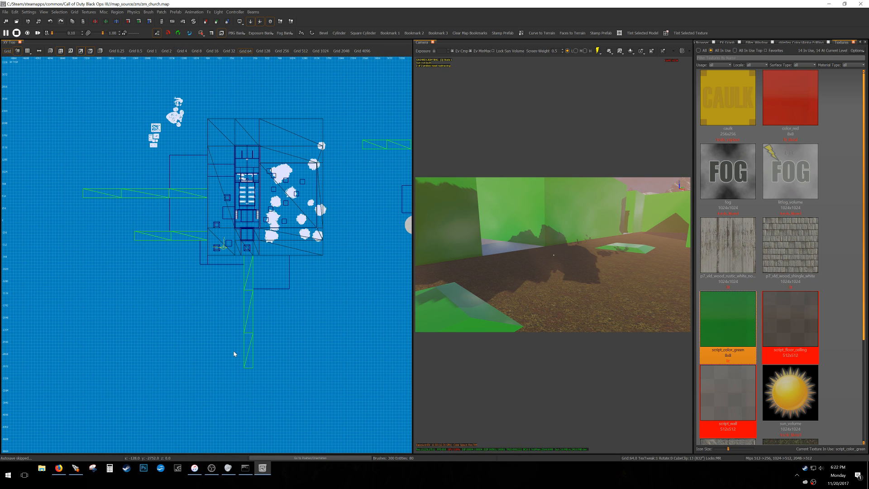
scroll(239, 316, up, 4)
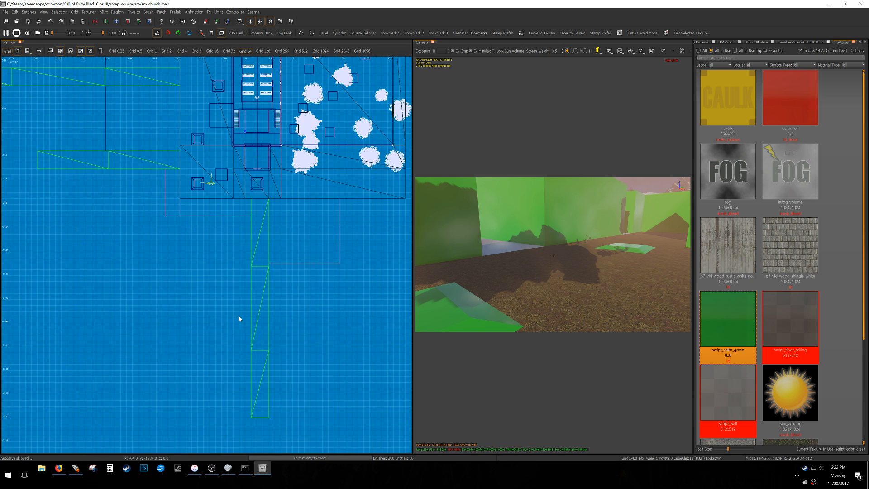
right_drag(251, 319, 255, 290)
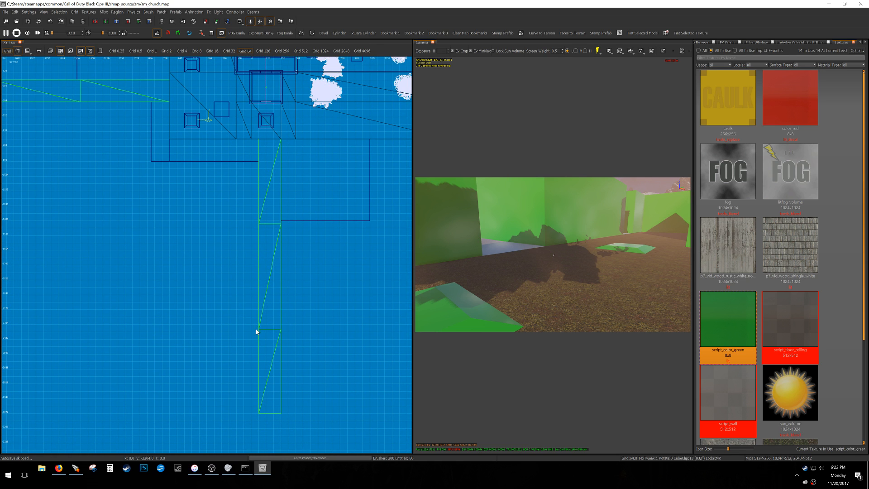
- Move the columned mausoleum model from the stored models outside the map to the west edge of the southern terrain strip
shift+click(273, 301)
right_drag(259, 317, 265, 303)
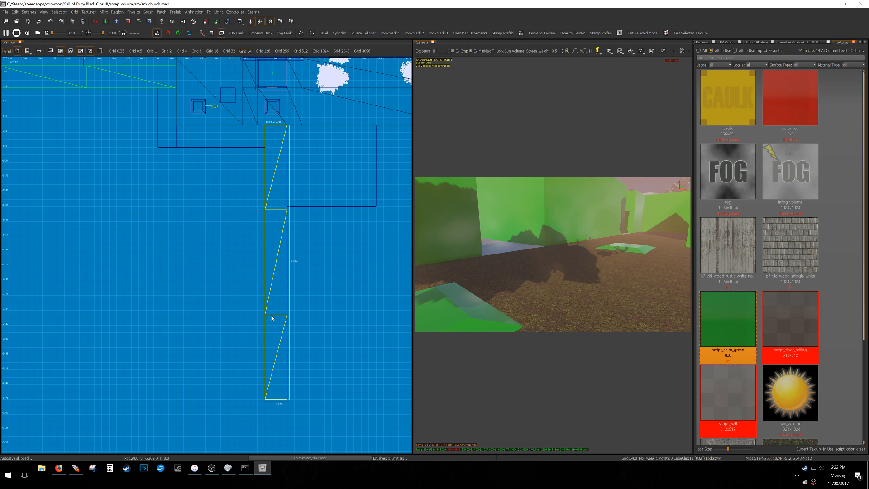
scroll(209, 174, down, 5)
scroll(197, 163, up, 5)
shift+click(215, 171)
scroll(215, 170, down, 4)
right_drag(215, 170, 192, 92)
drag(192, 92, 273, 339)
right_drag(274, 338, 253, 292)
drag(269, 312, 297, 265)
scroll(308, 274, up, 6)
key(4)
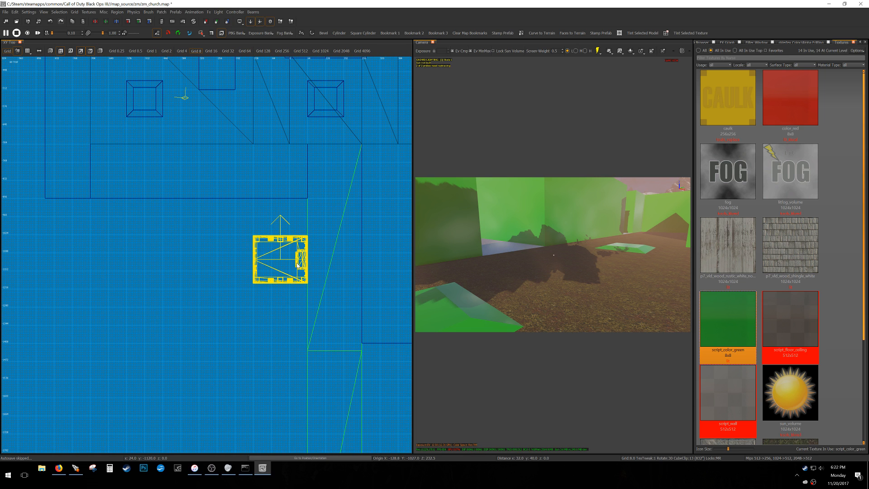
- Lower the mausoleum model 88 units toward the terrain
ctrl+middle_click(342, 152)
key(Up)
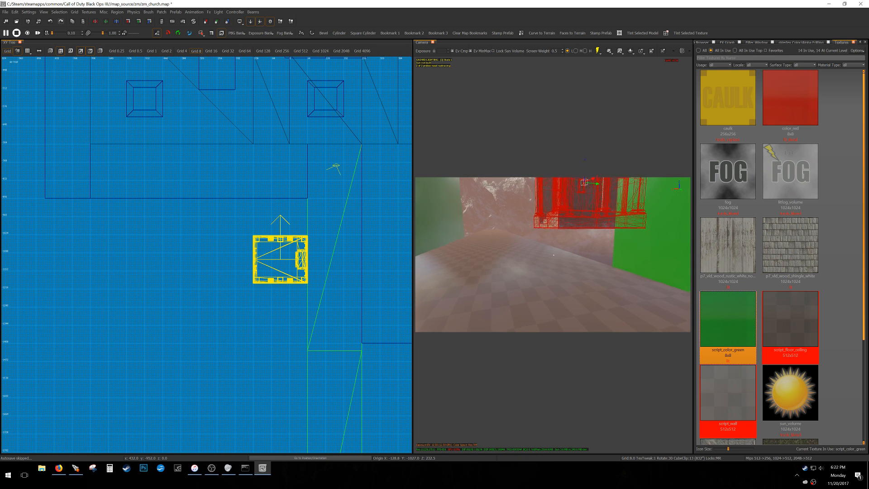
drag(543, 236, 543, 256)
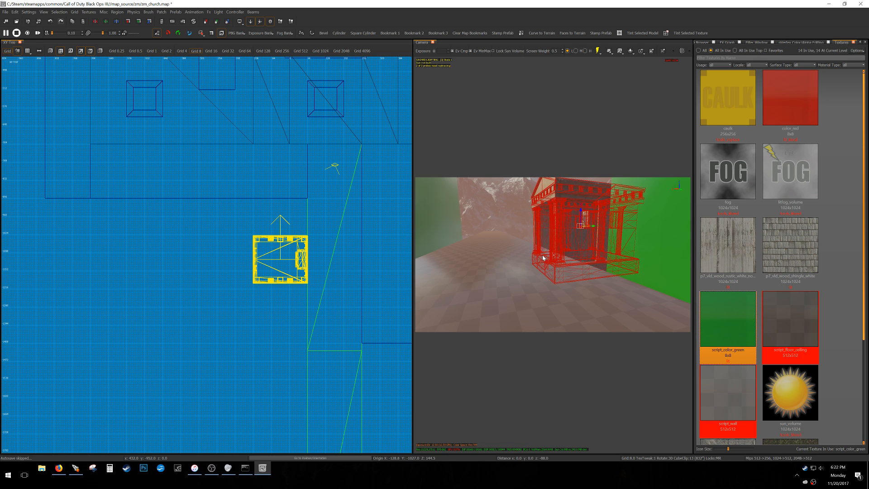
key(Escape)
- Shorten the southern terrain strip to 608 units long, ending just past the mausoleum
click(524, 271)
scroll(297, 396, down, 6)
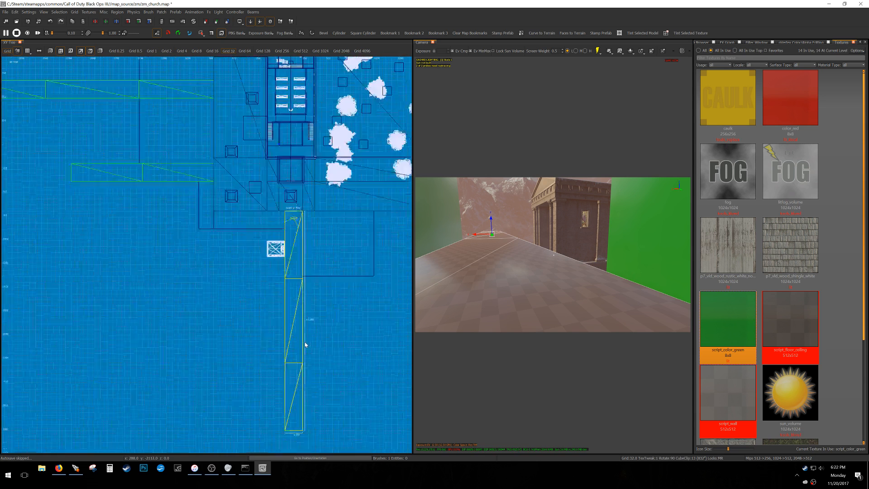
drag(297, 396, 302, 317)
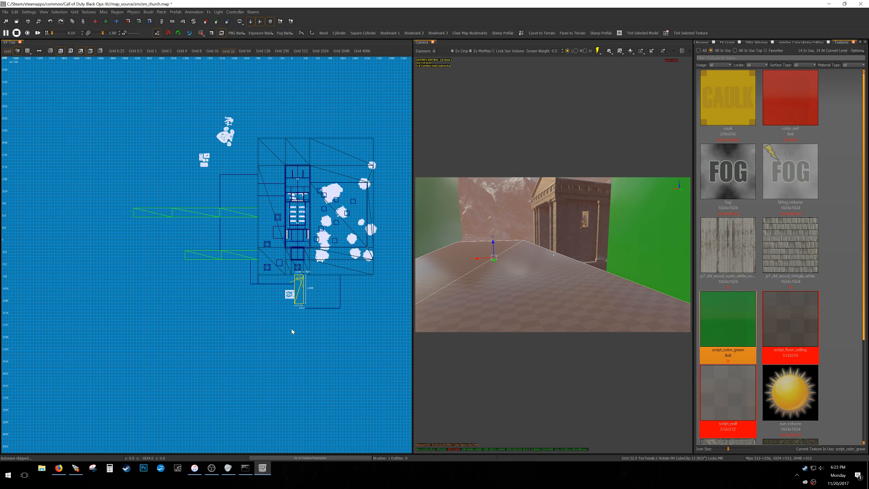
scroll(295, 298, up, 8)
mouse_move(293, 352)
right_down()
mouse_move(314, 351)
mouse_move(305, 341)
right_up()
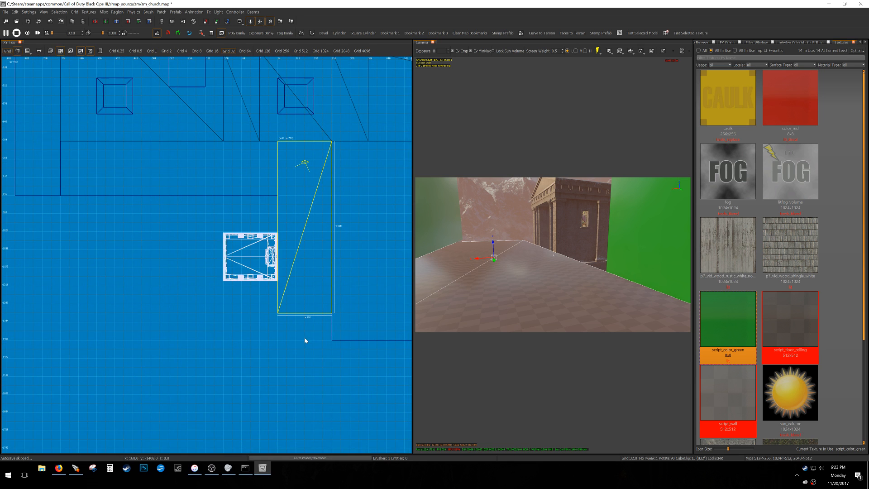
- Lower the strip's southern end 96 units so it curves downhill from the churchyard, checking the slope from the side
right_drag(508, 310, 502, 324)
drag(478, 240, 482, 287)
key(ctrl+Tab)
key(ctrl+Tab)
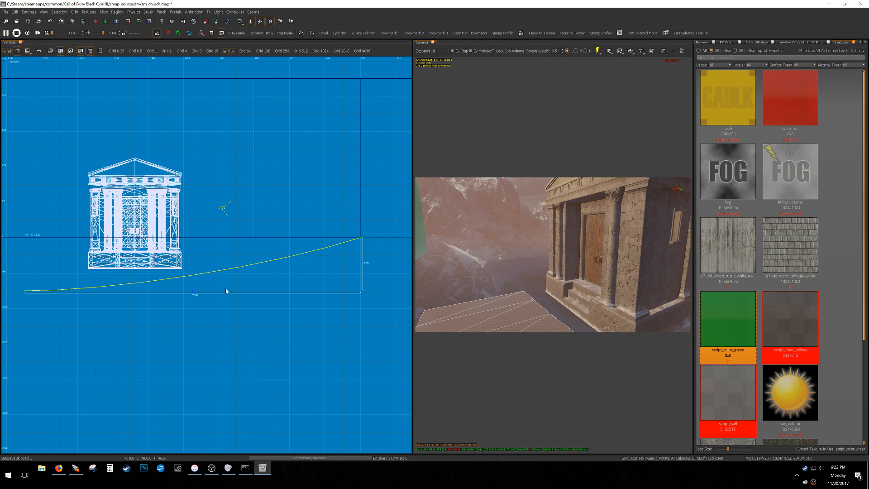
key(ctrl+Tab)
key(ctrl+Tab)
key(ctrl+Tab)
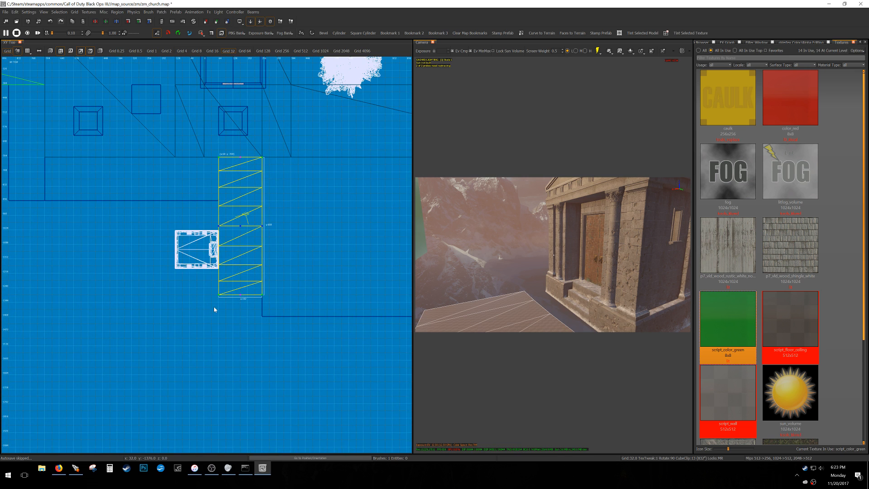
- Duplicate the sloped strip and place the copy end to end at its southern edge
key(space)
mouse_move(232, 222)
mouse_down()
mouse_move(238, 292)
mouse_move(226, 344)
mouse_up()
right_drag(226, 332, 220, 305)
- Rotate and move the new strip's southern control points to bend it toward the southwest
drag(172, 400, 278, 258)
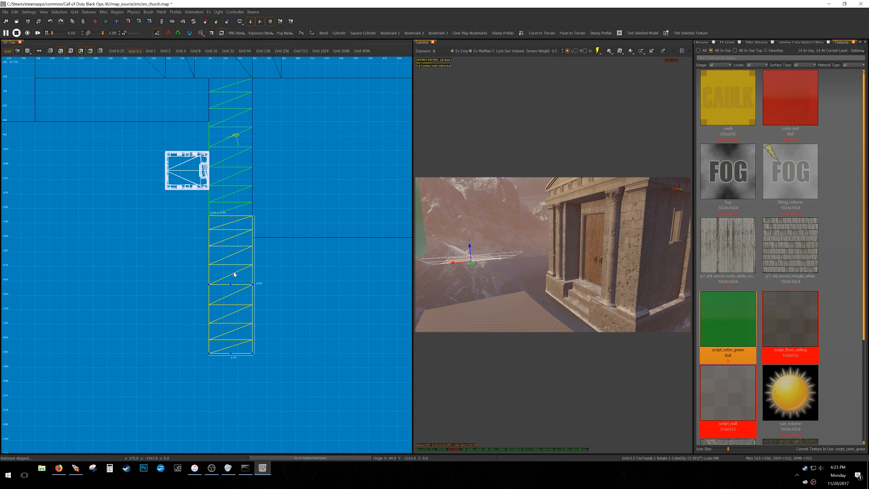
alt+right_drag(240, 268, 247, 308)
drag(246, 309, 221, 281)
drag(157, 338, 211, 299)
alt+right_drag(212, 301, 213, 325)
drag(208, 313, 199, 302)
- Select both strips together and adjust the control points where they meet
shift+click(231, 207)
drag(195, 220, 294, 199)
drag(123, 356, 289, 213)
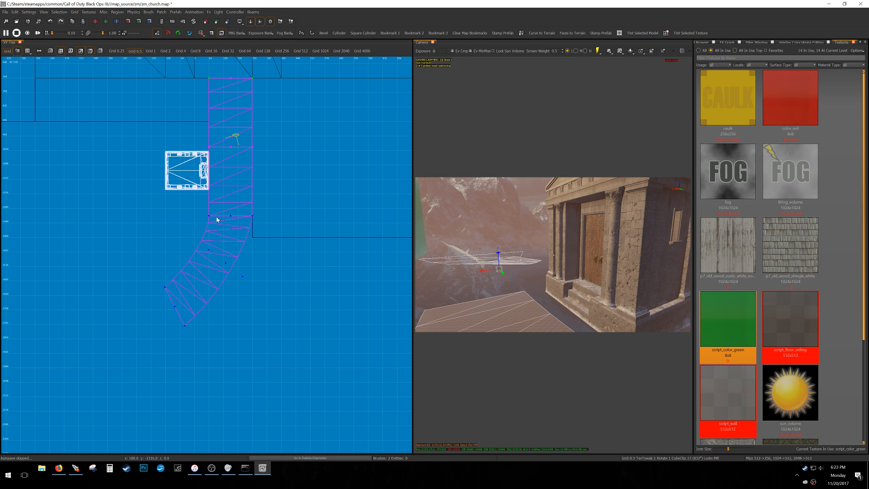
drag(235, 201, 222, 228)
key(r)
right_drag(222, 228, 218, 260)
- Shape both strips into one continuous bend past the mausoleum, rotating the seam's control points about -7.2 degrees, and save the map
drag(176, 201, 314, 172)
right_drag(313, 172, 321, 170)
drag(105, 406, 254, 274)
drag(255, 268, 253, 266)
drag(189, 260, 259, 232)
drag(260, 230, 262, 219)
scroll(216, 267, down, 5)
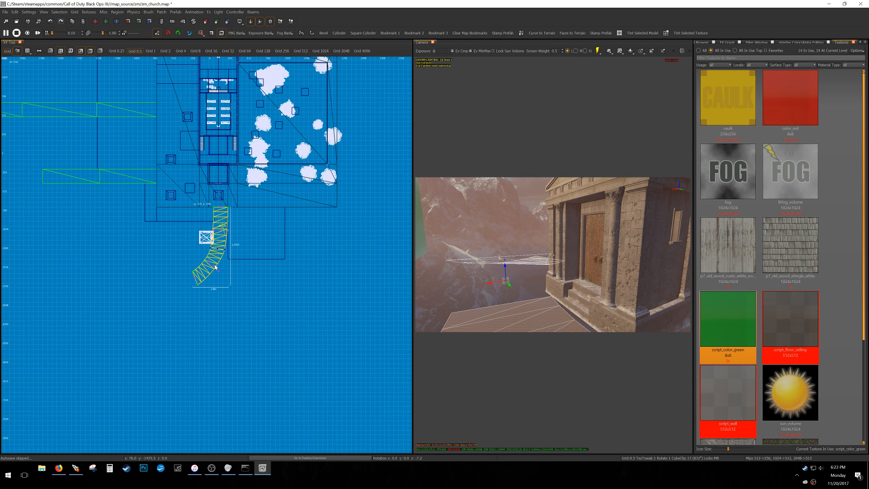
scroll(215, 267, up, 3)
key(ctrl+s)
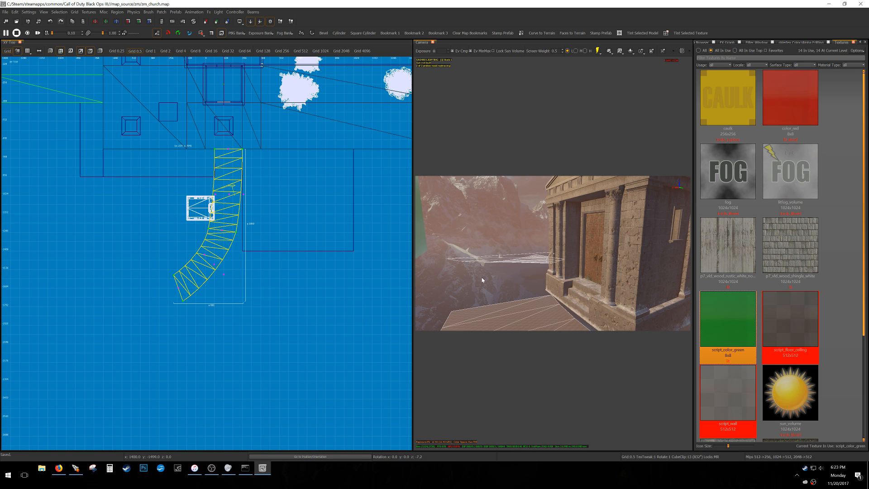
- Inspect the church entrance, the green blocks and the curved strip beside the mausoleum in the 3D view
right_click(538, 281)
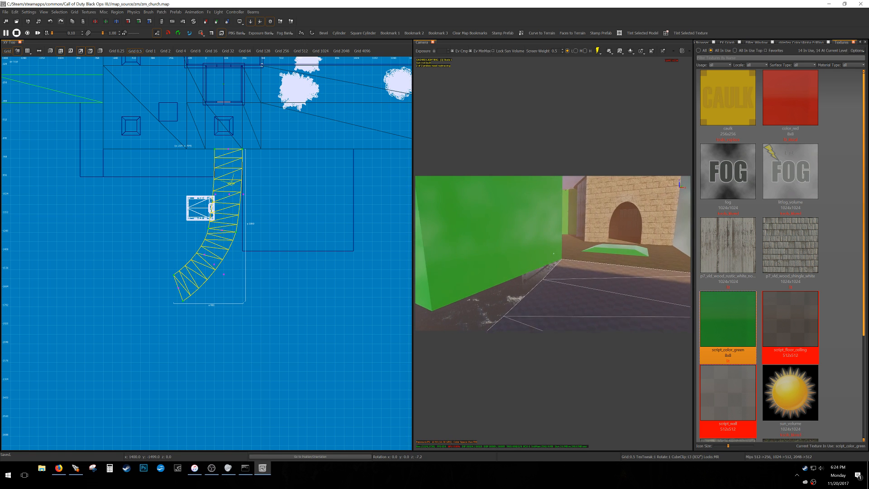
key(w)
right_click(536, 289)
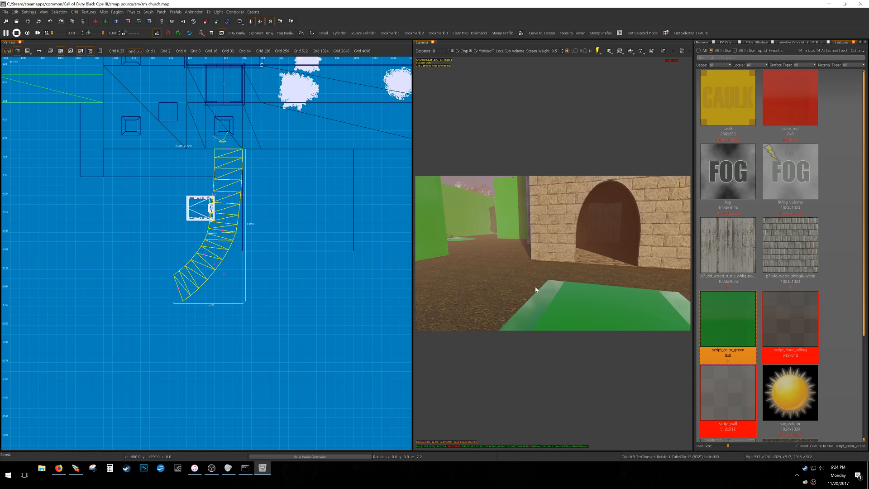
right_drag(555, 289, 554, 288)
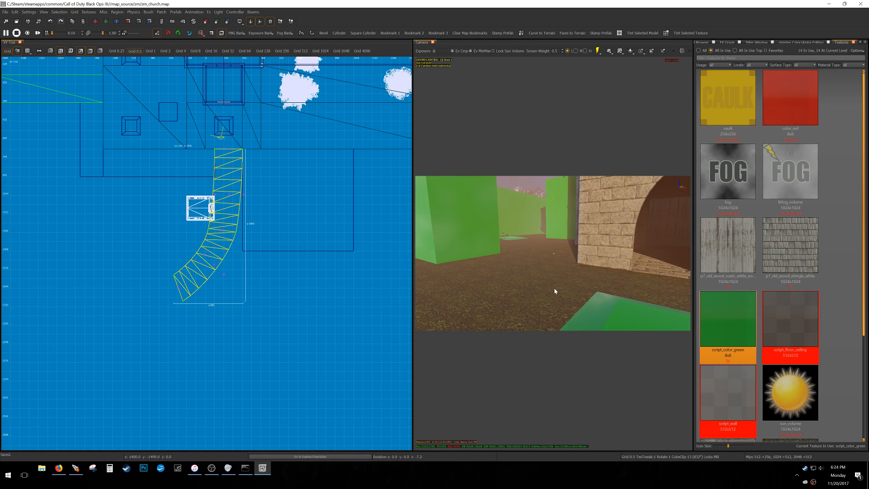
mouse_move(563, 303)
right_down()
mouse_move(543, 303)
mouse_move(564, 299)
right_up()
key(w)
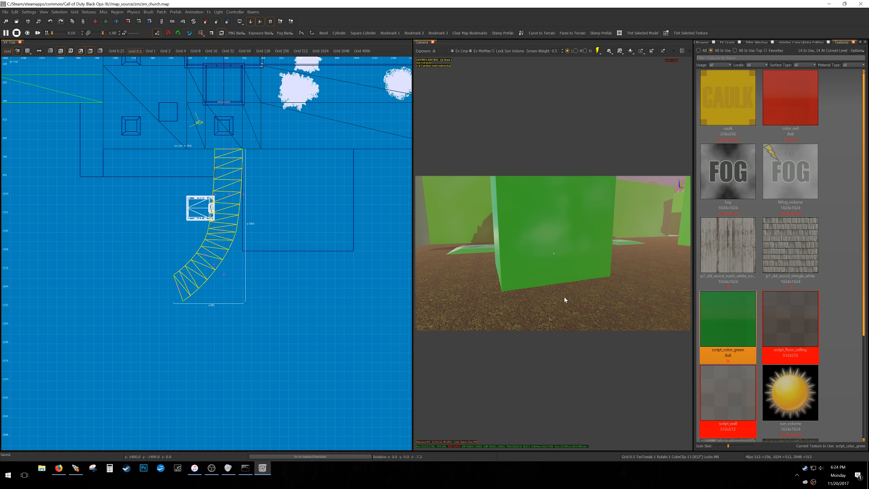
mouse_move(592, 304)
right_down()
mouse_move(434, 301)
mouse_move(512, 299)
right_up()
key(w)
key(w)
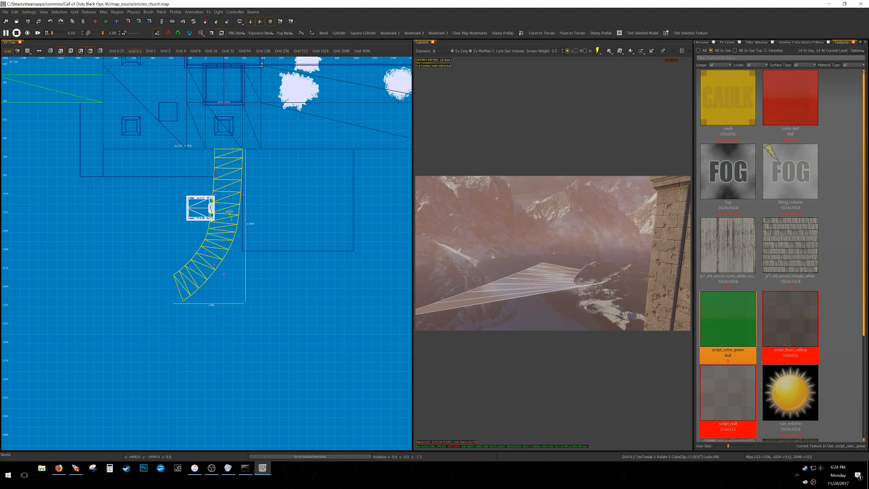
right_drag(611, 276, 656, 276)
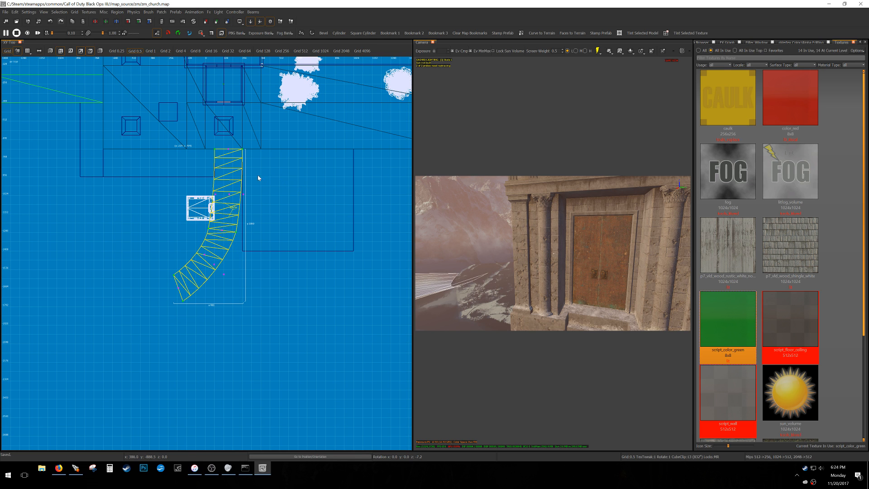
- Examine the vertices along the curved strip's inner edge up close in the top view
scroll(218, 235, up, 2)
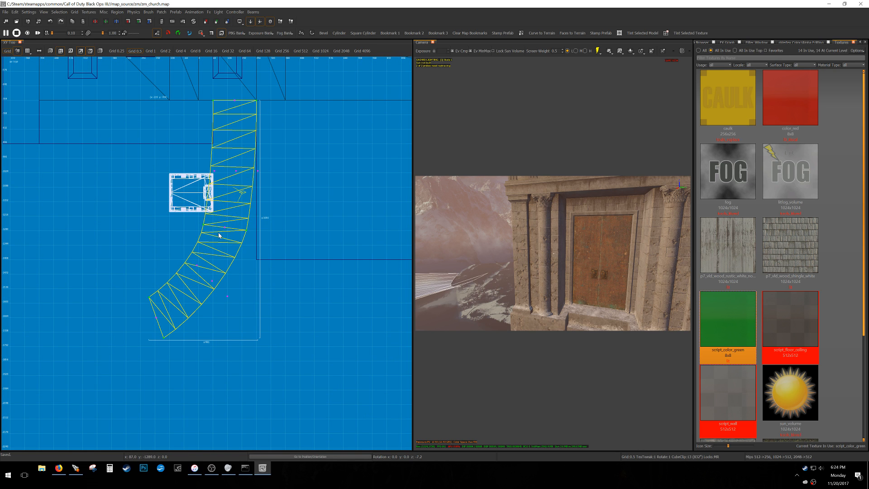
scroll(227, 235, up, 1)
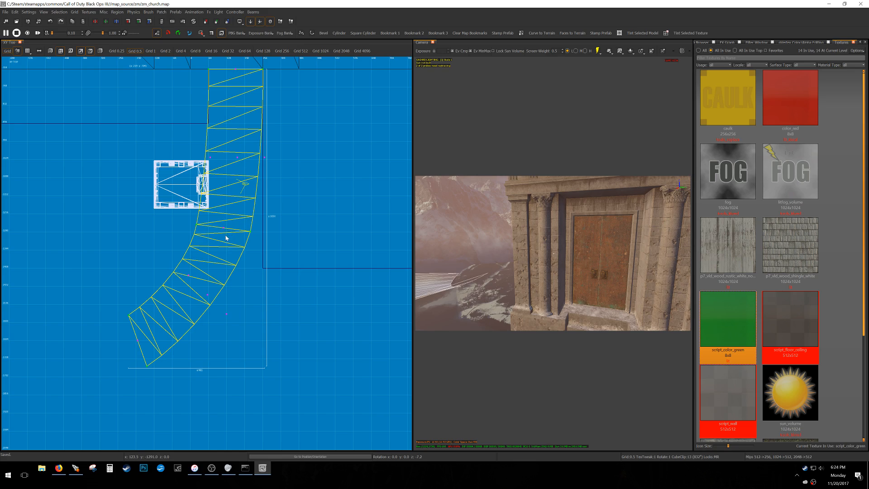
scroll(226, 234, up, 5)
scroll(170, 213, down, 13)
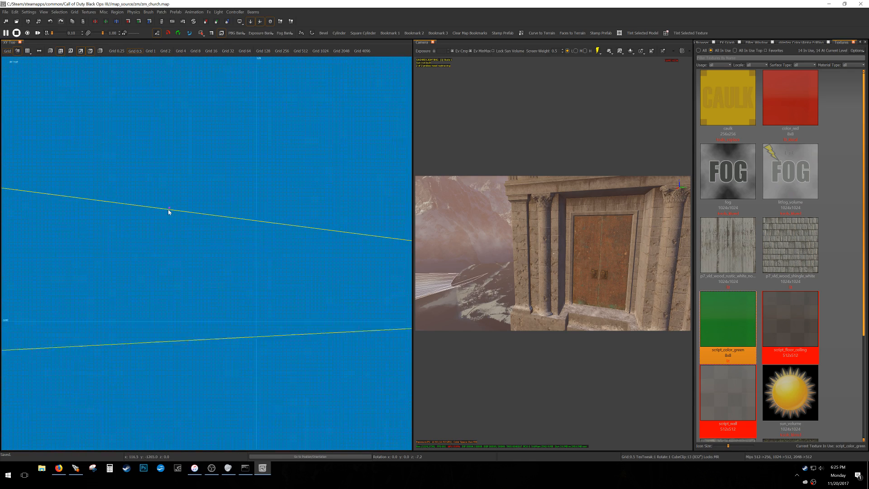
scroll(292, 231, up, 13)
scroll(376, 281, down, 6)
scroll(105, 225, up, 6)
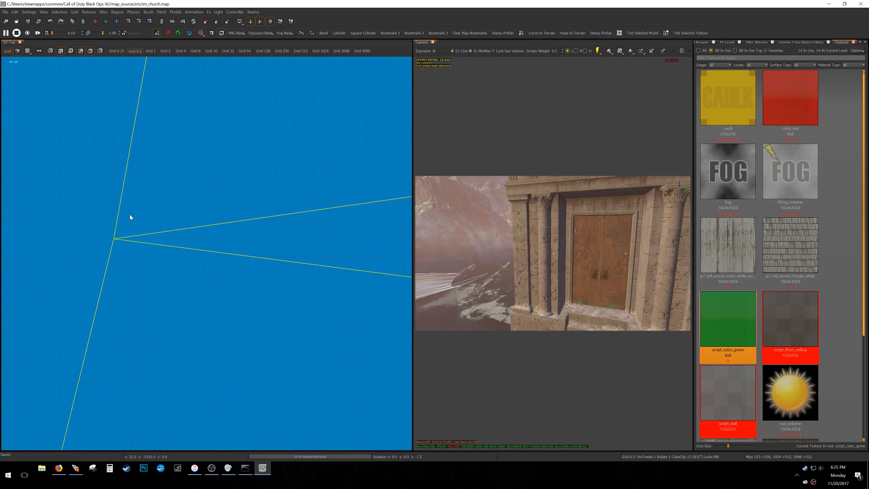
scroll(117, 240, down, 6)
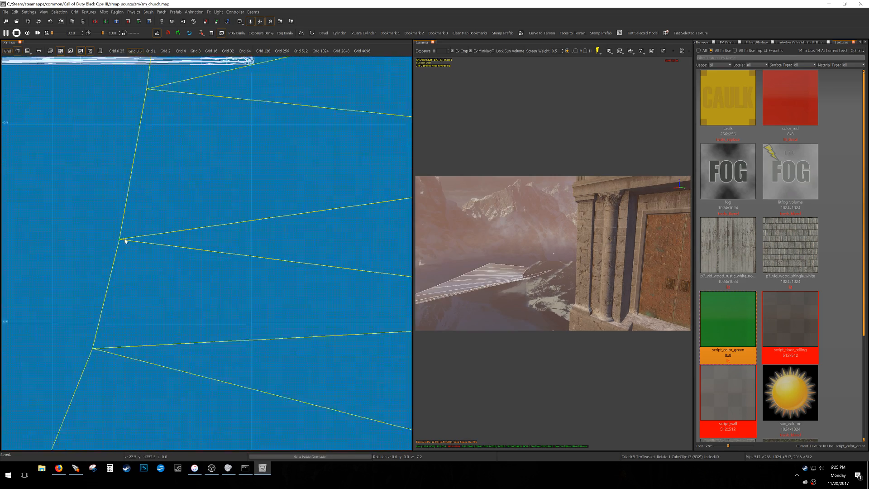
scroll(149, 246, up, 8)
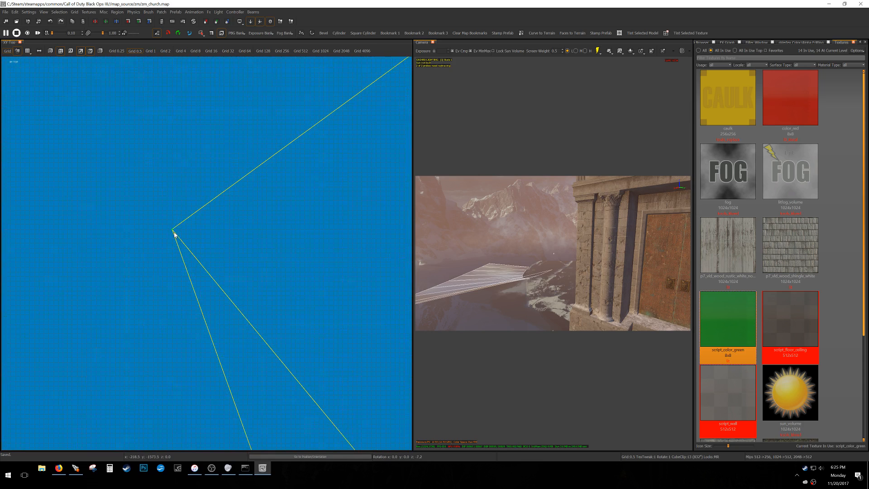
scroll(196, 246, down, 4)
scroll(164, 277, up, 8)
scroll(180, 265, down, 8)
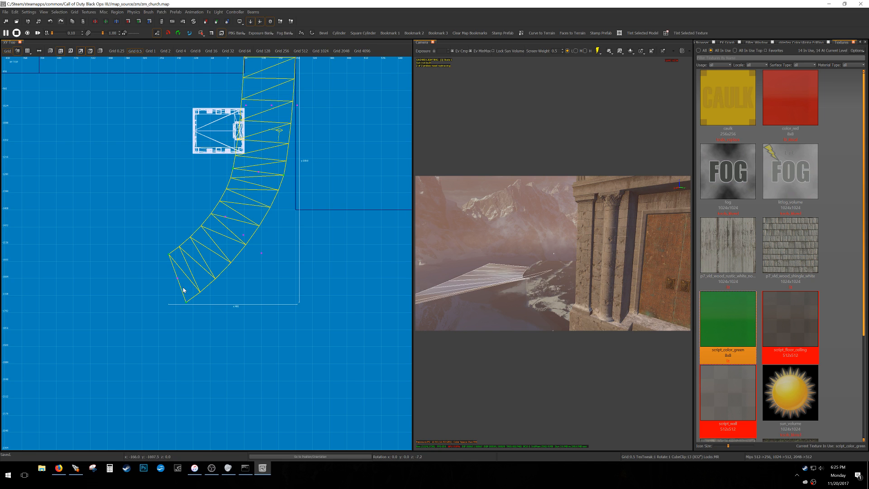
- Select control points on the lower strip and nudge the outer-edge points below the mausoleum to smooth the bend
right_drag(182, 288, 180, 293)
drag(106, 344, 265, 225)
right_drag(264, 225, 265, 230)
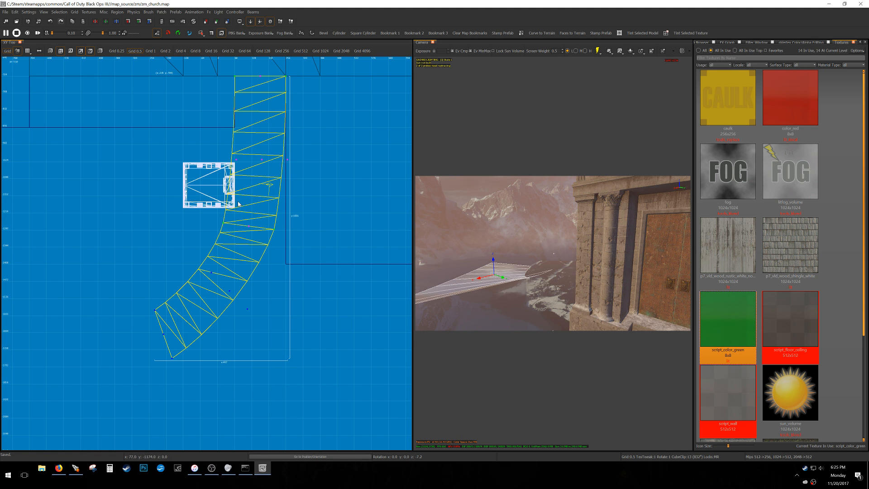
scroll(224, 255, down, 2)
scroll(235, 211, up, 2)
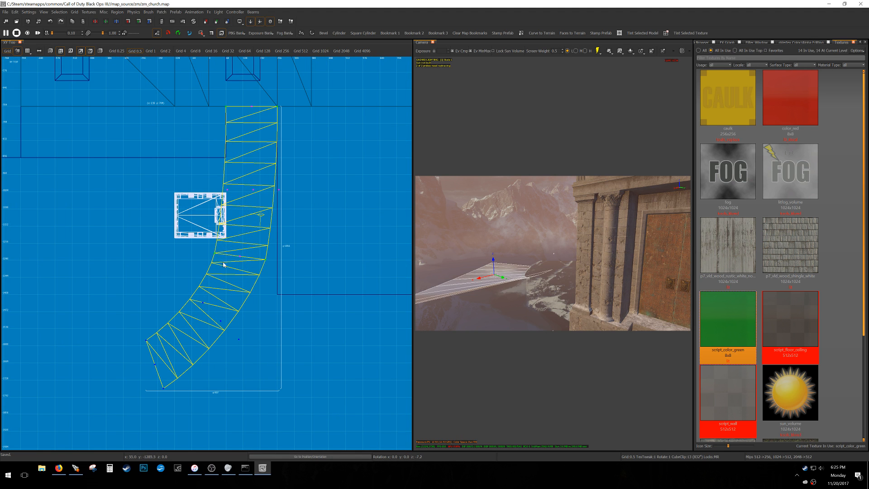
shift+drag(195, 266, 270, 250)
drag(284, 238, 287, 226)
- Reselect the lower strip's end control points, undo a trial move, and shift the points to refine the curve
shift+drag(157, 282, 258, 393)
drag(253, 334, 245, 330)
key(ctrl+z)
shift+drag(192, 295, 244, 330)
key(Escape)
shift+drag(162, 362, 271, 381)
drag(247, 319, 264, 300)
scroll(258, 288, down, 6)
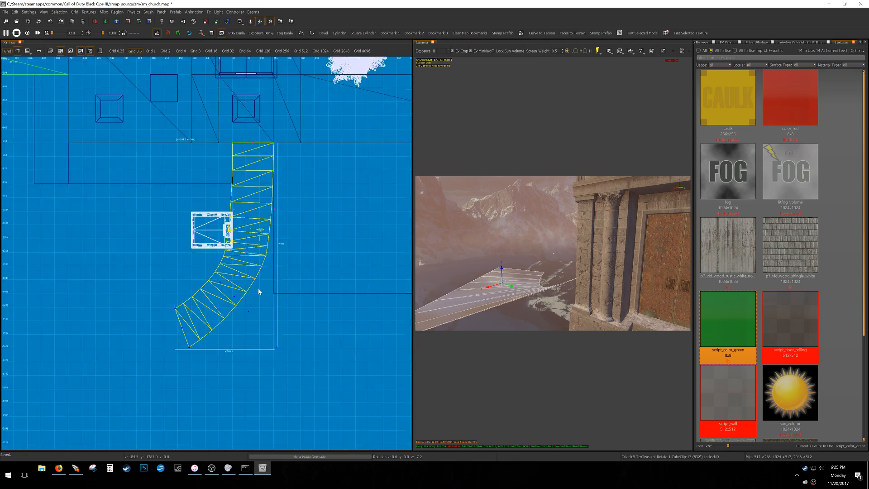
- Duplicate the lower strip, rotate the copy and place it against the path's lower end
scroll(255, 305, up, 3)
scroll(258, 306, down, 5)
scroll(258, 306, up, 8)
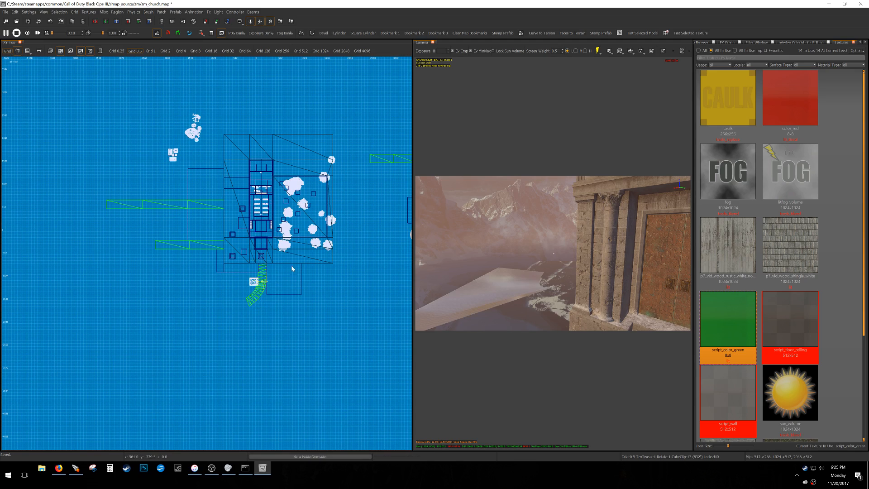
key(space)
mouse_move(294, 244)
mouse_down()
mouse_move(275, 275)
mouse_move(191, 329)
mouse_up()
scroll(197, 321, up, 2)
key(r)
drag(181, 295, 236, 419)
key(r)
drag(230, 389, 243, 303)
key(Escape)
- Select both lower strips, weld their vertices at the seam and undo the trial move of the joint
shift+click(243, 273)
shift+click(230, 267)
key(v)
drag(245, 243, 220, 261)
key(w)
drag(226, 279, 251, 298)
key(ctrl+z)
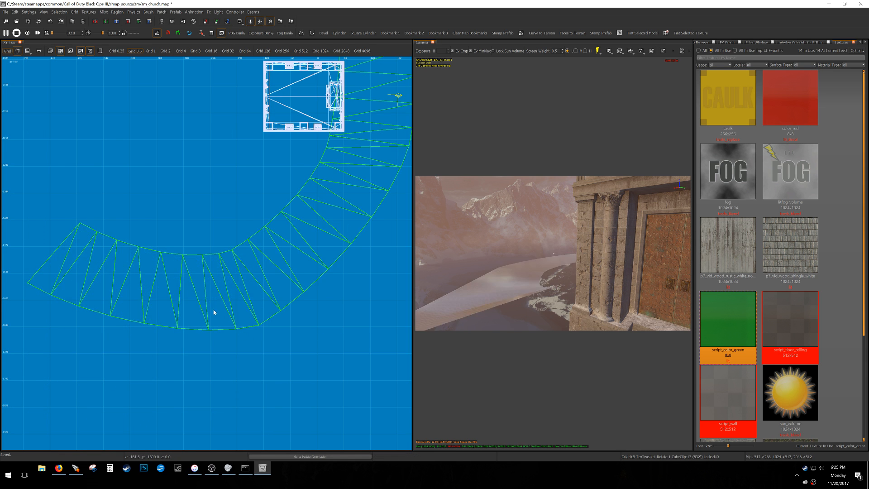
- Reposition and rotate the duplicated strip so the path swings in the opposite direction below the first bend
scroll(208, 300, down, 5)
drag(127, 334, 230, 286)
scroll(201, 267, up, 4)
key(r)
drag(138, 312, 149, 288)
key(r)
drag(150, 288, 220, 346)
key(r)
mouse_move(199, 291)
mouse_down()
mouse_move(177, 309)
mouse_move(194, 290)
mouse_move(217, 285)
mouse_move(211, 280)
mouse_up()
key(r)
key(r)
- Rotate the group of control points at the free end of the duplicated strip
drag(79, 422, 152, 350)
right_drag(157, 355, 159, 338)
key(r)
drag(159, 355, 200, 321)
key(r)
- Shape the two lower strips into a smooth S-curve at their seam, rotating control points about 4.9 degrees
shift+click(259, 272)
drag(225, 246, 267, 290)
key(r)
key(r)
drag(144, 329, 202, 270)
drag(208, 271, 216, 283)
drag(76, 398, 204, 273)
drag(125, 327, 205, 378)
drag(149, 354, 214, 266)
drag(227, 273, 231, 278)
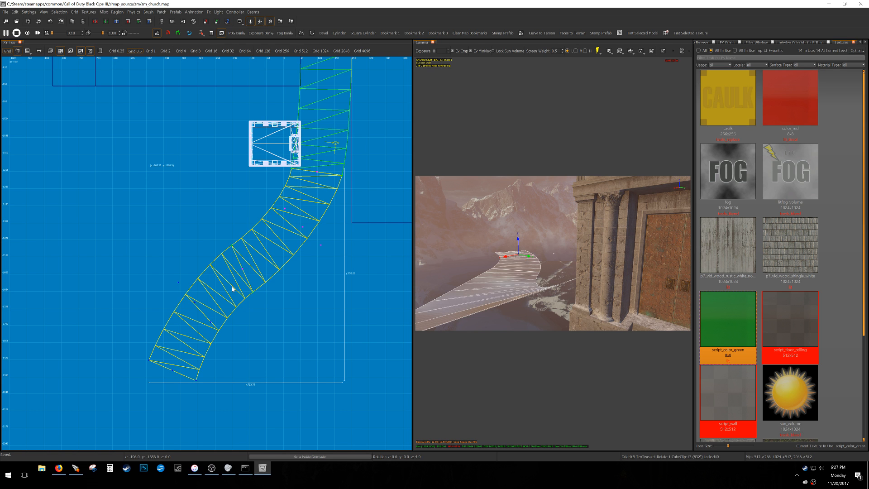
- Hide the unselected geometry, set the grid to 32 units and clear the selection
scroll(227, 283, down, 6)
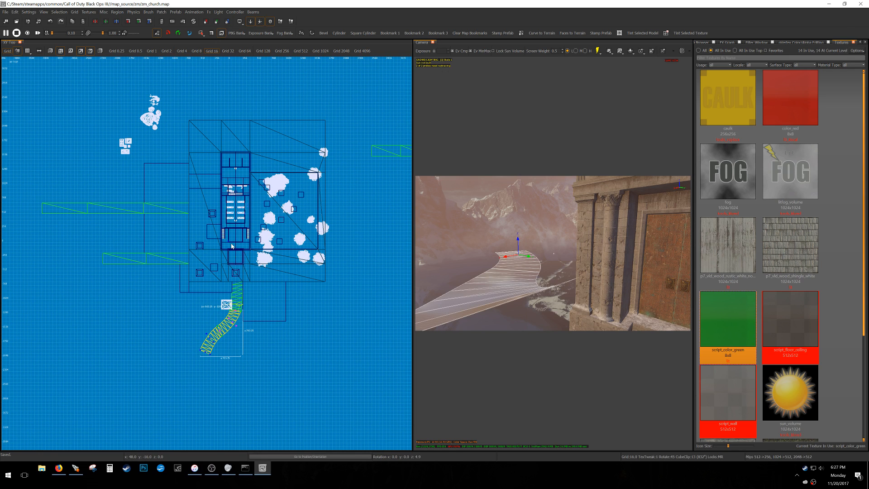
scroll(230, 242, up, 4)
scroll(229, 241, up, 1)
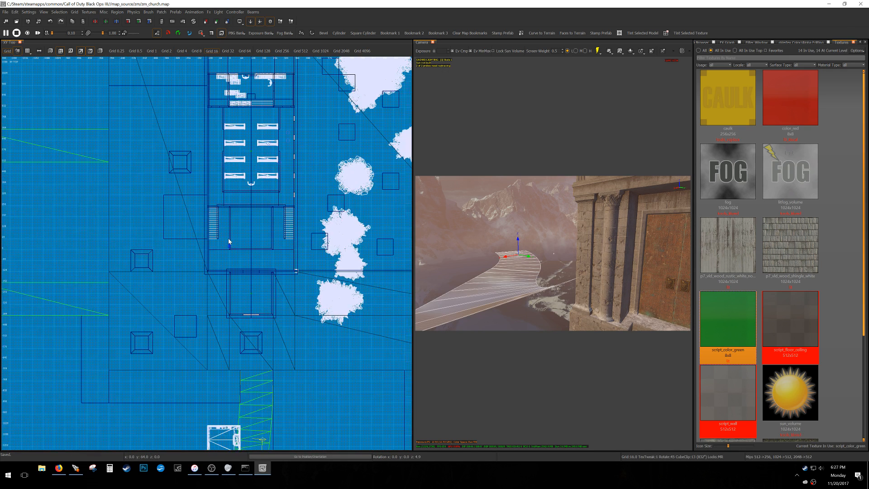
key(alt+h)
right_drag(236, 248, 217, 248)
key(6)
scroll(271, 251, up, 6)
key(Escape)
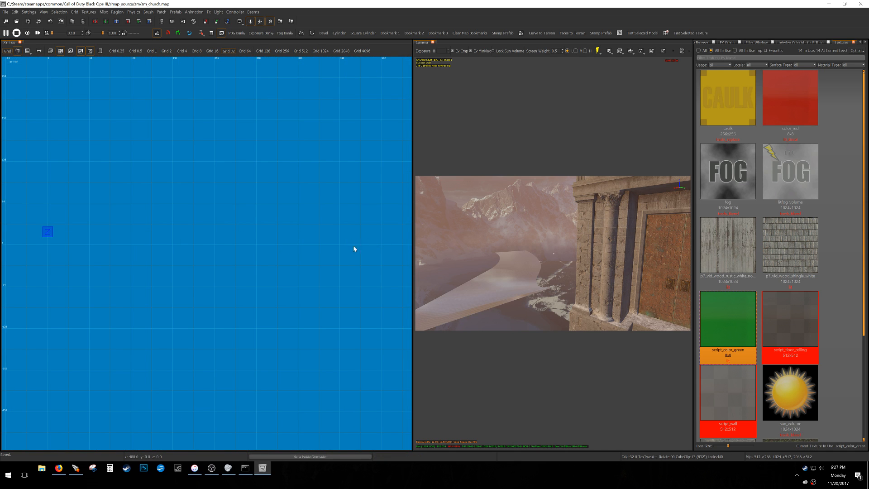
- On an 8-unit grid, draw a wall brush 8 units thick and 64 units long with one end mitred at 45 degrees
drag(266, 363, 281, 134)
key(4)
mouse_move(281, 329)
mouse_down()
mouse_move(259, 368)
mouse_move(266, 355)
mouse_up()
scroll(264, 373, up, 5)
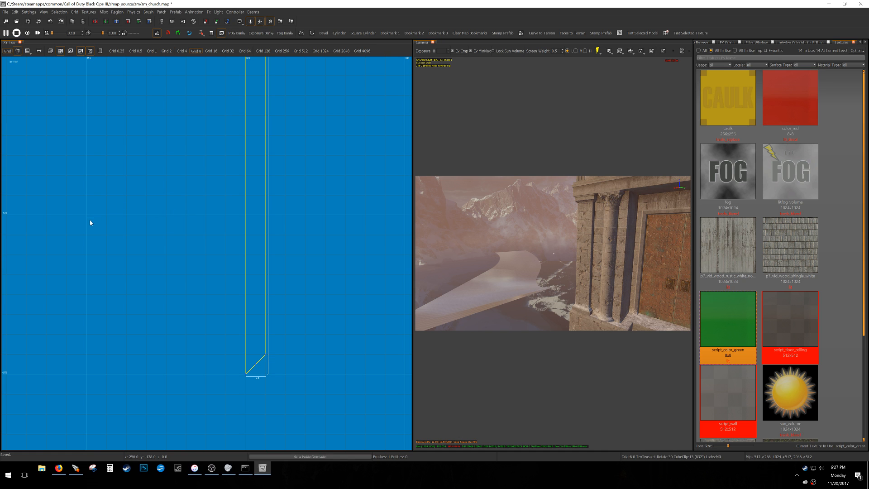
scroll(252, 344, down, 6)
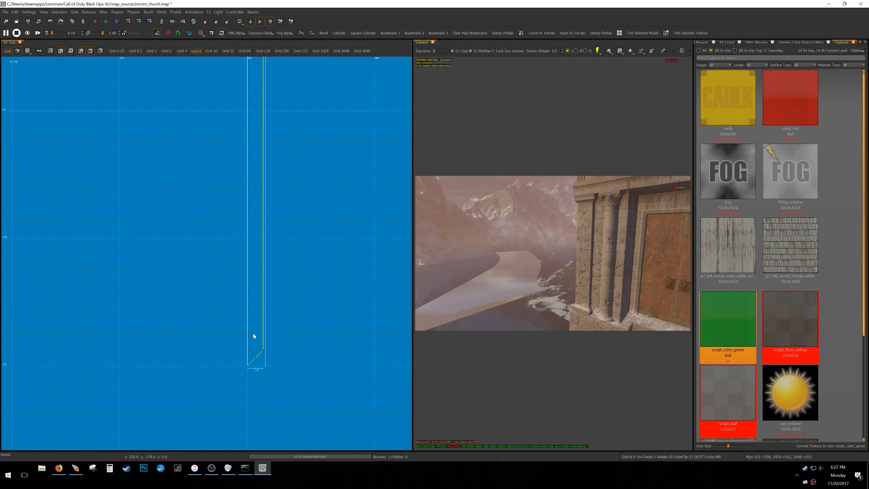
drag(251, 155, 260, 275)
scroll(311, 291, up, 4)
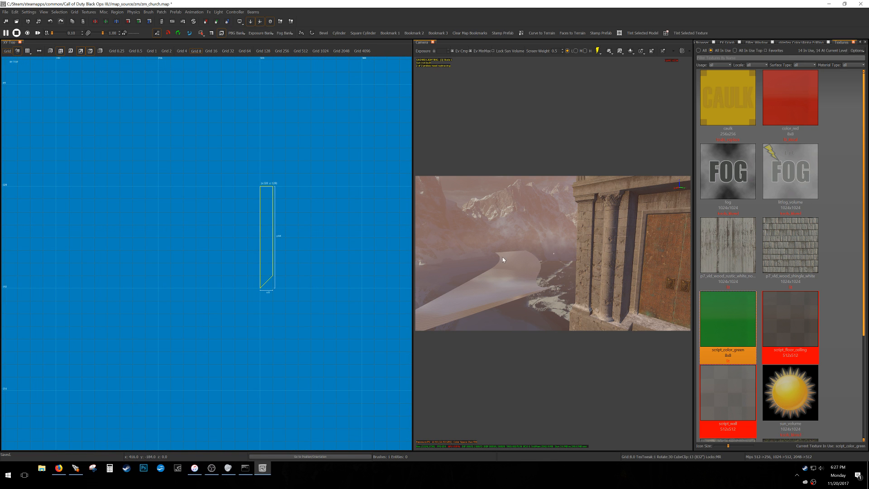
- Resize the wall brush to 64 units tall in the YZ side view and frame it in the 3D view
ctrl+middle_drag(196, 277, 214, 274)
key(g)
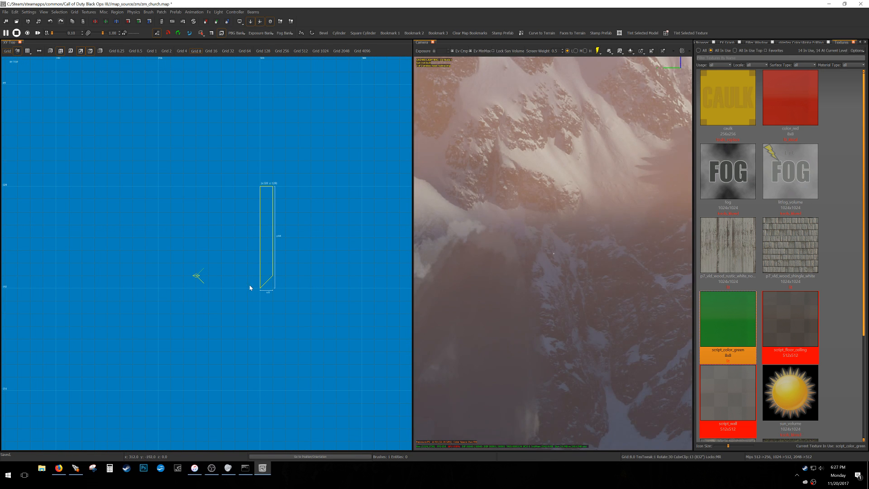
right_drag(520, 255, 521, 249)
key(ctrl+Tab)
key(ctrl+Tab)
drag(205, 295, 202, 347)
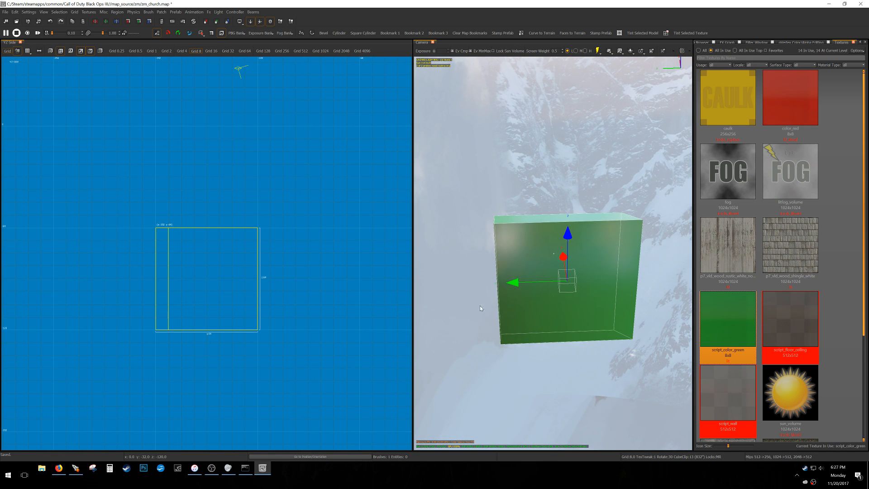
right_drag(545, 308, 548, 309)
key(Escape)
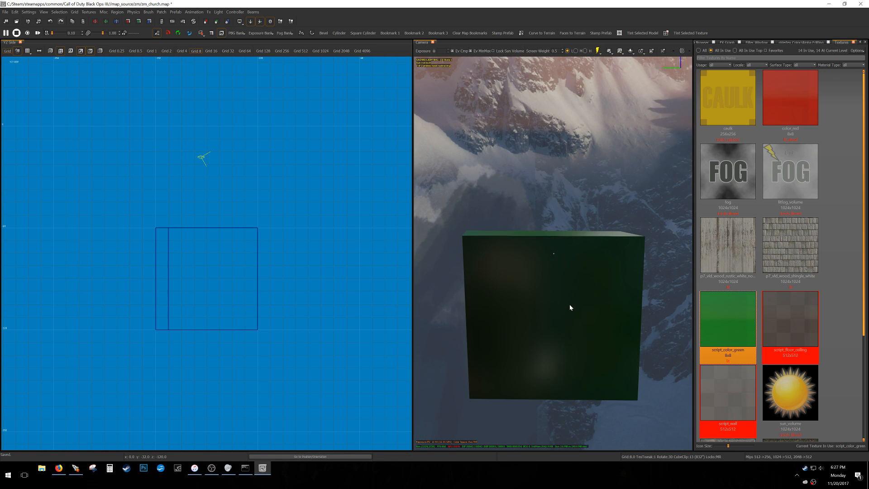
- Try the p7_old_wood_shingle_white material on the wall brush
click(569, 310)
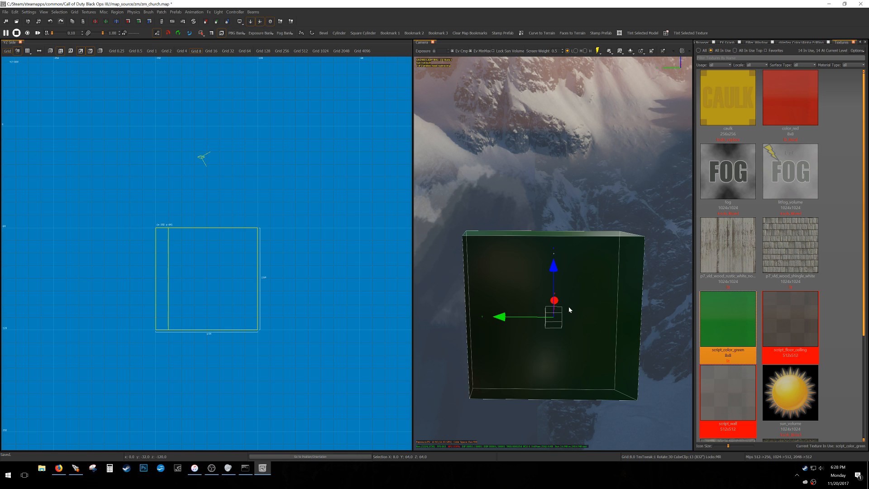
click(766, 268)
key(Escape)
ctrl+right_drag(630, 335, 626, 353)
mouse_move(626, 353)
right_down()
mouse_move(622, 319)
mouse_move(612, 331)
right_up()
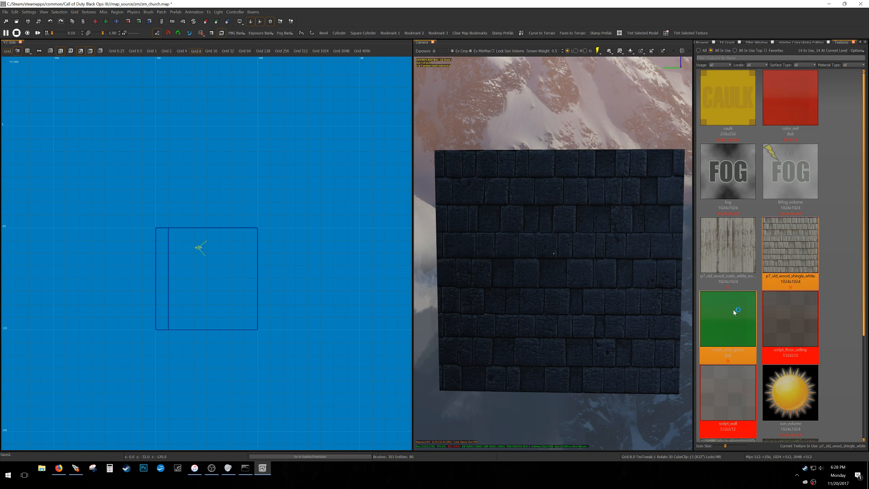
- Apply the t7_cai_stone_block_wall_02 material to the wall brush
scroll(737, 312, down, 3)
shift+click(642, 302)
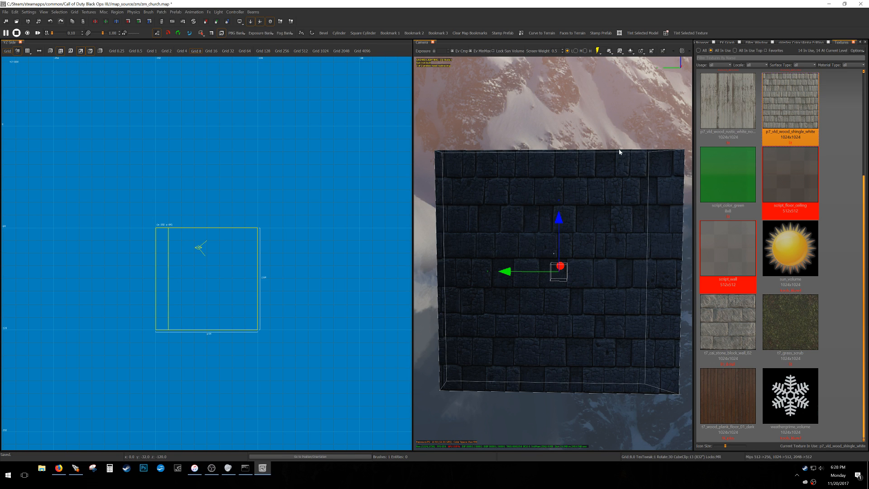
click(736, 333)
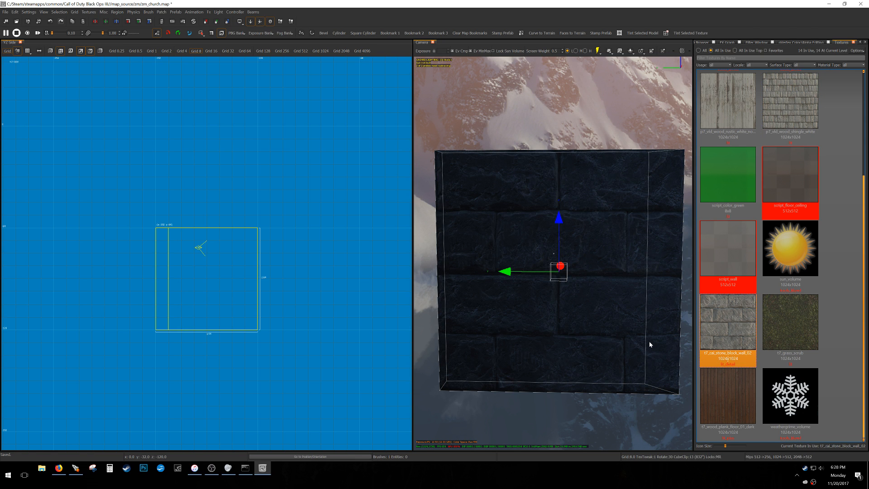
mouse_move(619, 313)
right_down()
mouse_move(628, 326)
mouse_move(613, 331)
right_up()
key(Escape)
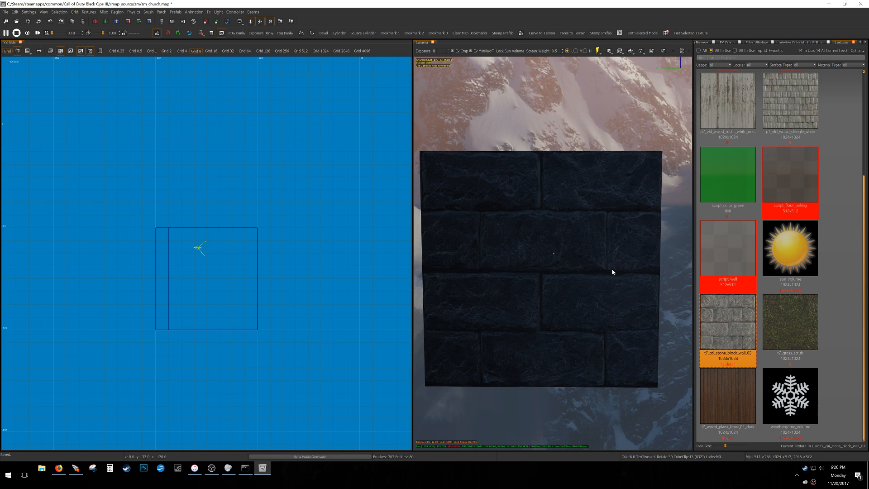
- In the top view, move the wall brush -8 units in X and Y and stretch its square end to 72 units long
key(ctrl+Tab)
key(ctrl+Tab)
scroll(256, 252, up, 5)
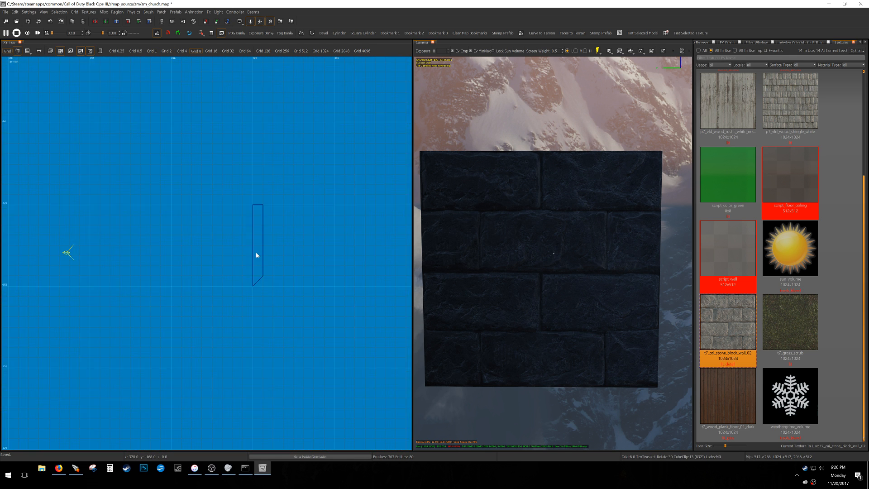
shift+click(256, 278)
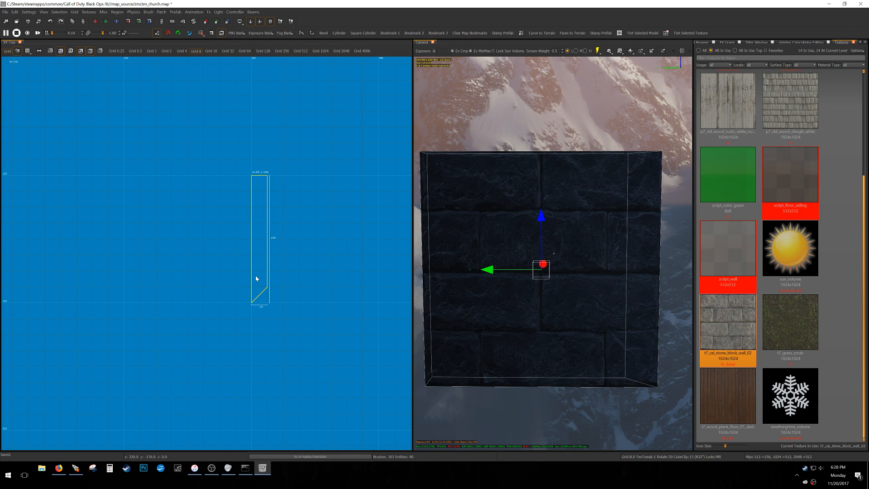
drag(257, 278, 239, 294)
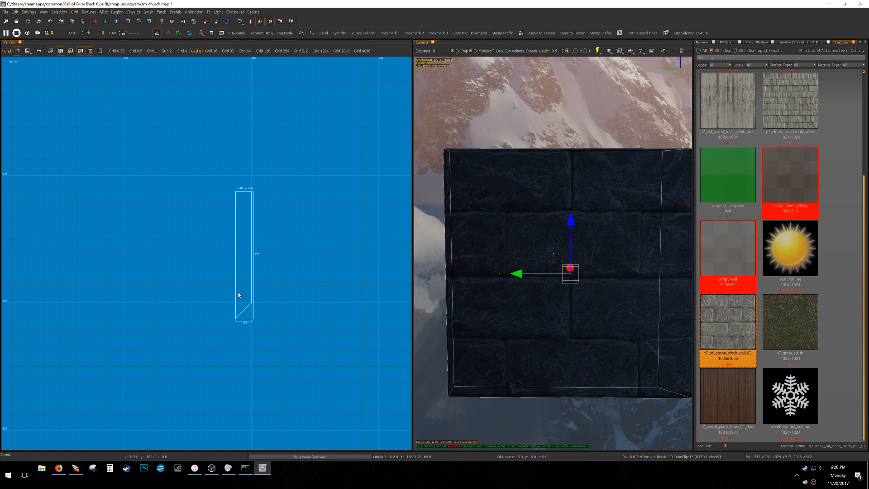
drag(240, 186, 252, 175)
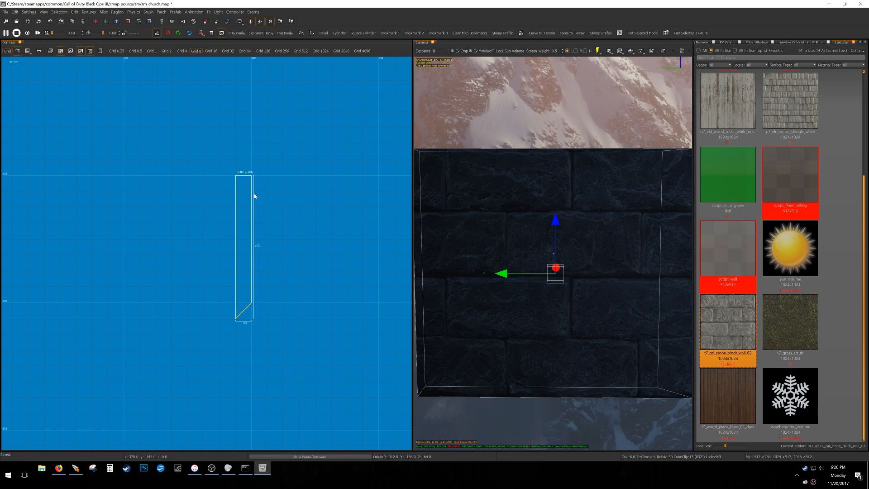
- Reapply the t7_cai_stone_block_wall_02 material to the stretched wall brush and inspect it from the opposite side
right_drag(439, 309, 583, 294)
click(731, 325)
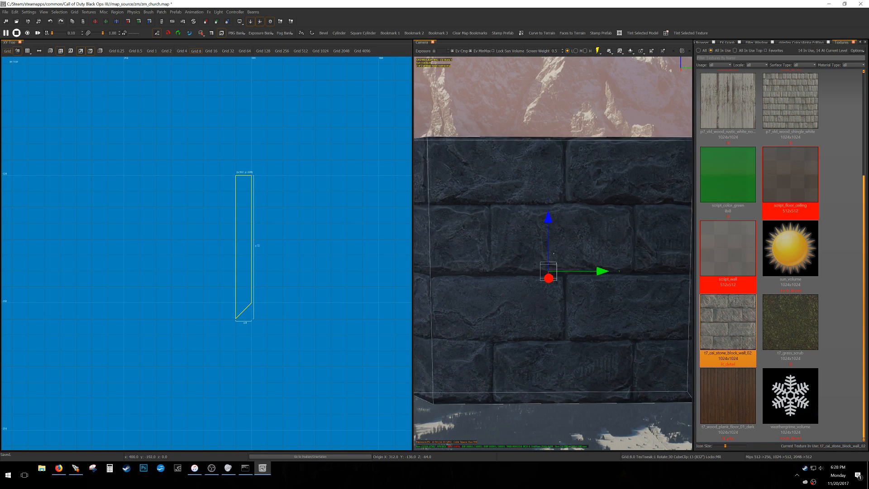
key(s)
key(Escape)
shift+click(598, 297)
key(Escape)
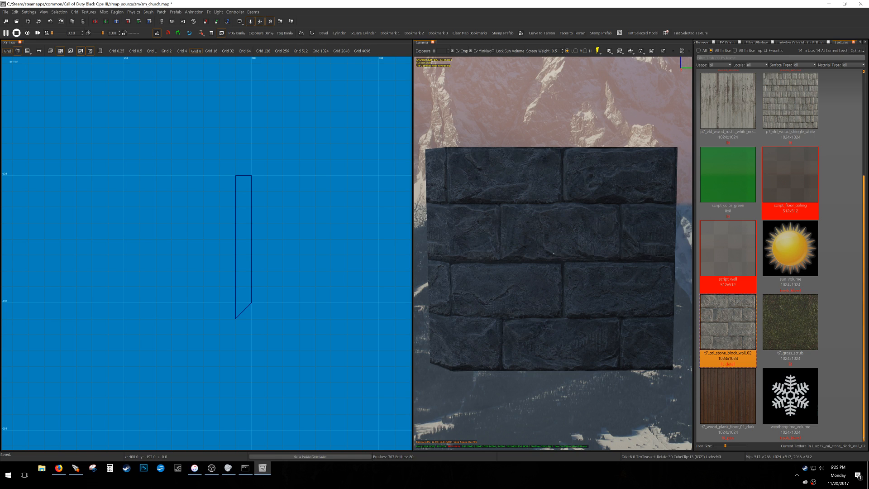
- Check the recording devices in the Windows sound settings and close the dialog
key(alt+Tab)
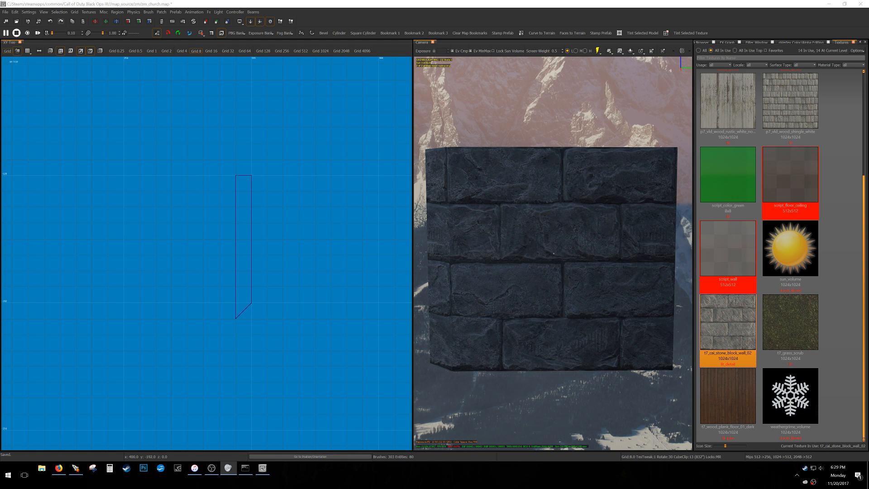
right_click(820, 474)
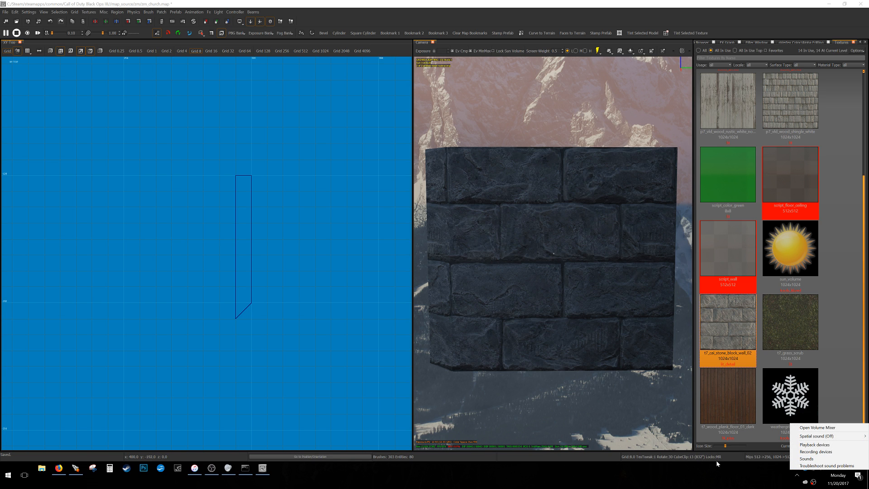
click(815, 451)
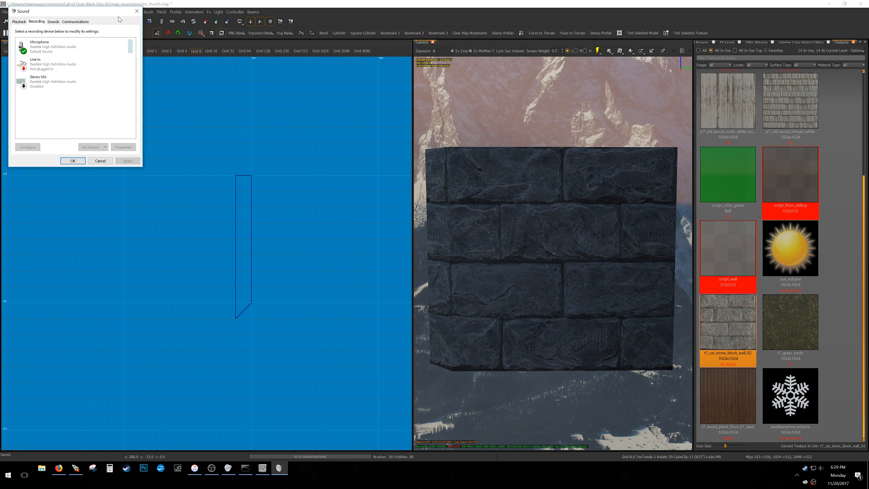
click(136, 11)
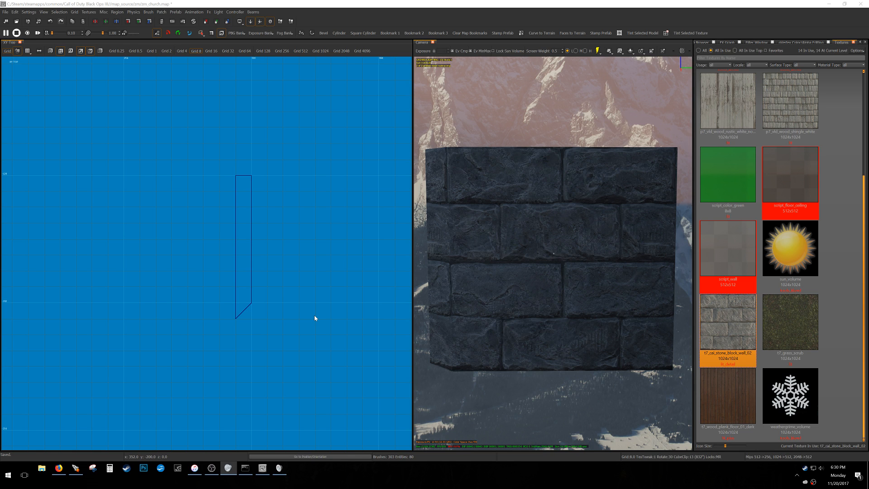
- Delete the test wall brush and unhide the rest of the map
shift+click(245, 296)
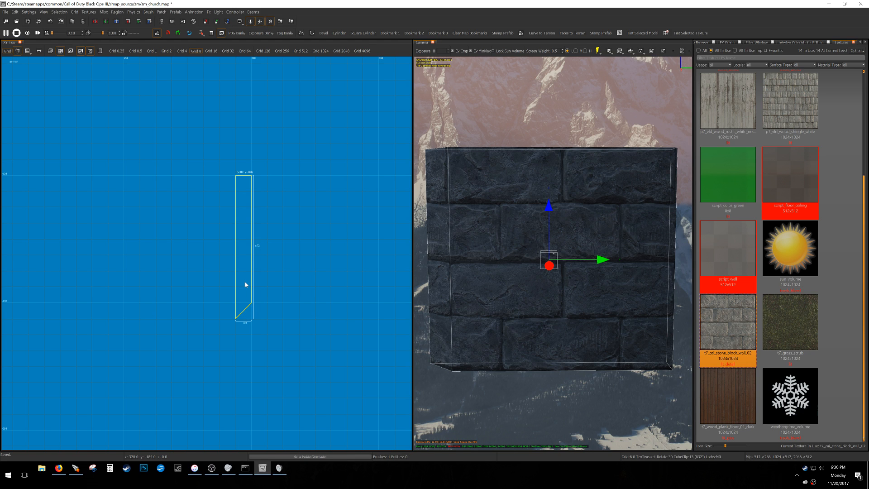
key(BackSpace)
key(shift+h)
scroll(252, 268, down, 16)
scroll(245, 318, up, 3)
scroll(244, 317, up, 2)
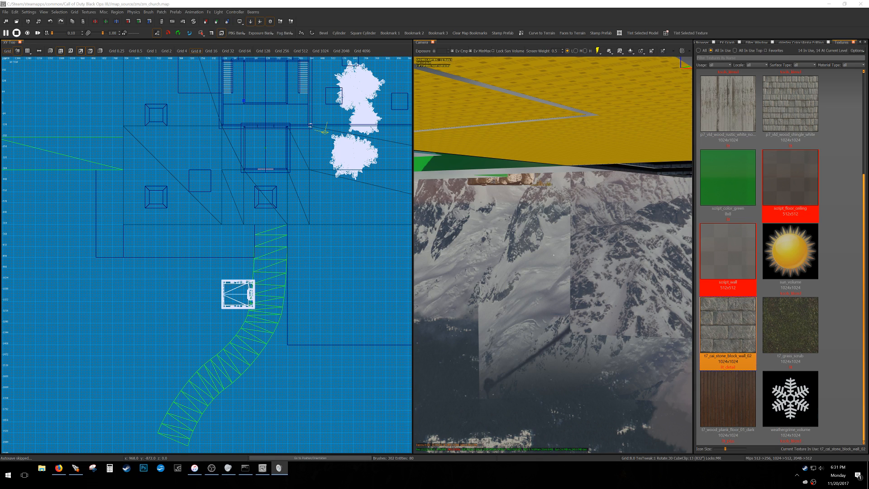
right_drag(411, 223, 397, 234)
right_drag(489, 246, 478, 250)
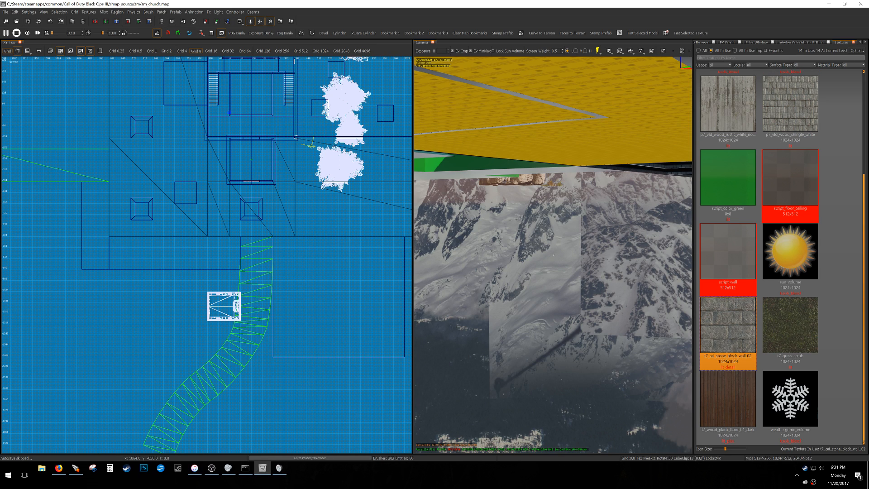
key(alt+Tab)
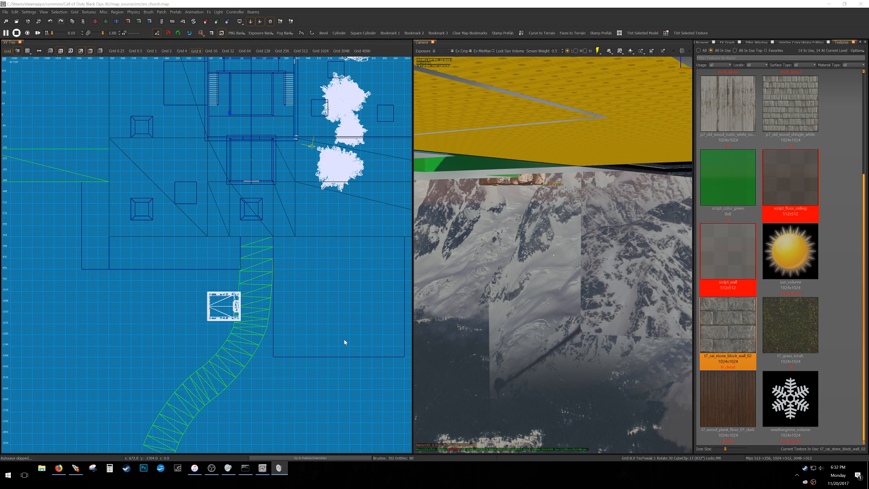
right_drag(319, 331, 303, 335)
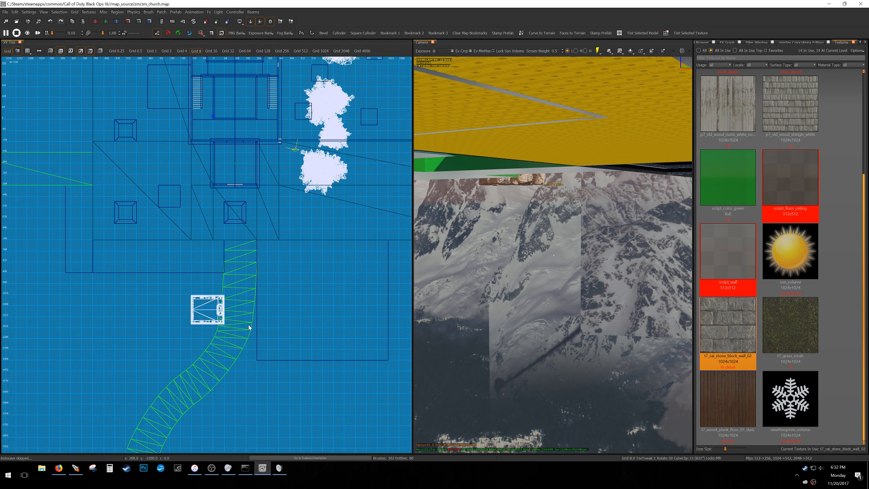
- Sketch a long, narrow test brush in the top view, try slanting its end, and undo the slant
mouse_move(279, 261)
right_down()
mouse_move(275, 296)
mouse_move(227, 289)
right_up()
key(5)
right_drag(284, 287, 255, 285)
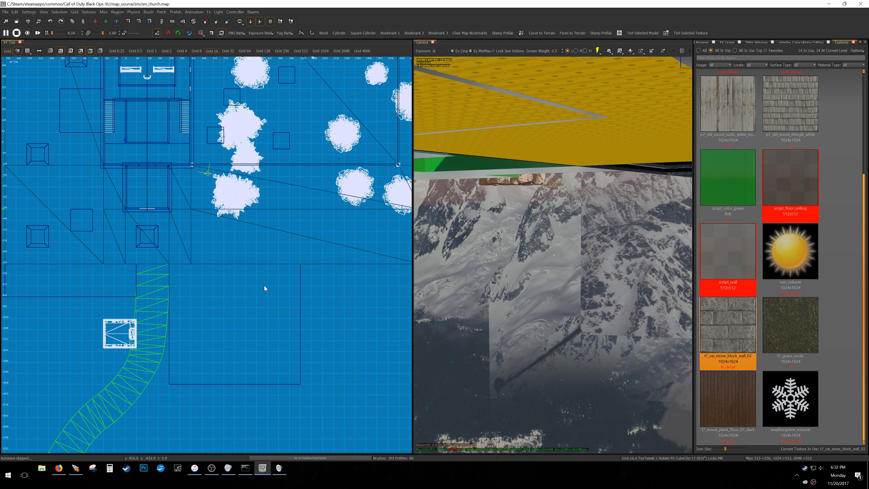
scroll(210, 246, up, 5)
drag(217, 232, 232, 314)
scroll(232, 229, up, 3)
drag(228, 224, 230, 252)
key(ctrl+z)
click(225, 243)
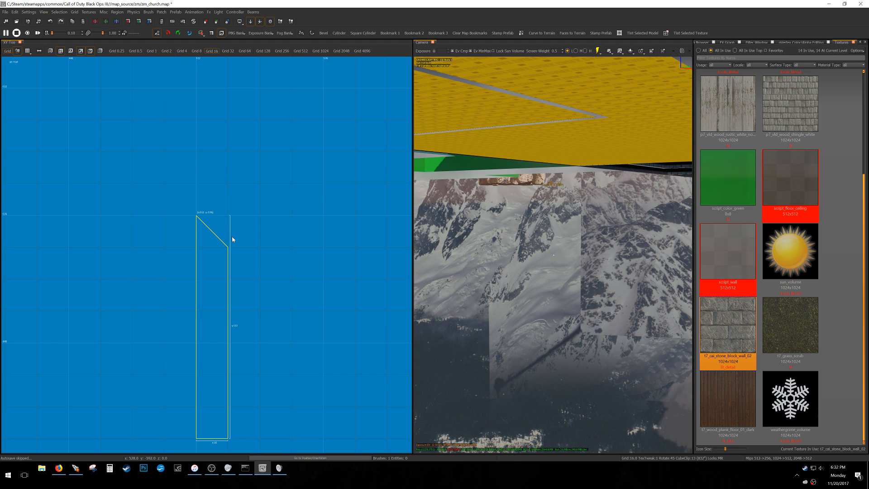
scroll(234, 232, down, 1)
key(ctrl+z)
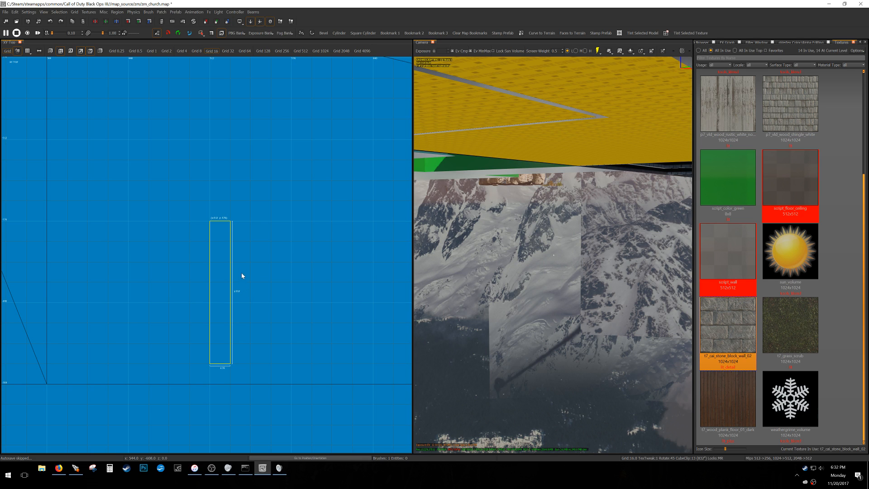
- Deselect the narrow brush, marquee the test area again and delete the test brush
key(Escape)
drag(185, 183, 255, 388)
mouse_move(252, 330)
ctrl+mouse_down()
mouse_move(246, 296)
mouse_move(249, 345)
mouse_move(265, 300)
mouse_move(266, 324)
mouse_move(236, 311)
mouse_move(235, 328)
ctrl+mouse_up()
key(BackSpace)
scroll(248, 230, down, 10)
scroll(244, 239, down, 3)
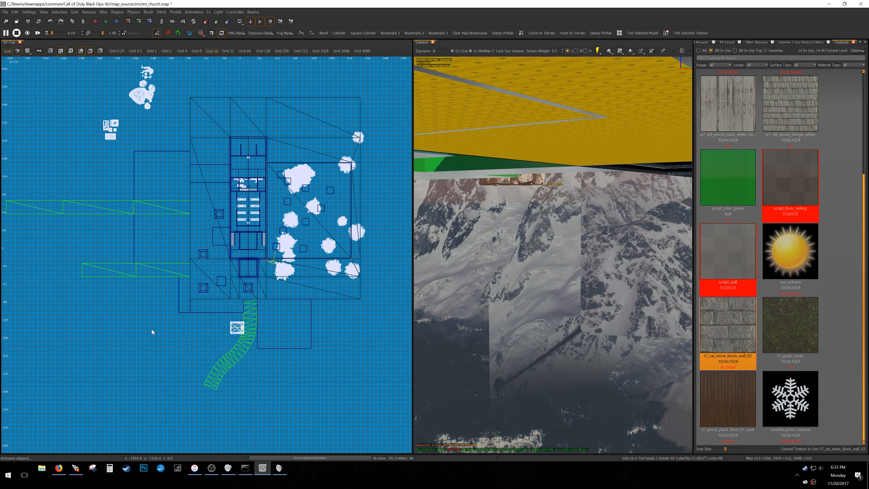
middle_click(175, 313)
scroll(513, 259, down, 5)
middle_drag(513, 259, 513, 259)
mouse_move(513, 259)
right_down()
mouse_move(552, 259)
mouse_move(516, 263)
mouse_move(561, 276)
mouse_move(507, 258)
mouse_move(498, 267)
mouse_move(553, 254)
mouse_move(533, 247)
mouse_move(561, 250)
mouse_move(533, 250)
mouse_move(553, 255)
mouse_move(556, 244)
mouse_move(534, 253)
mouse_move(553, 255)
right_up()
key(w)
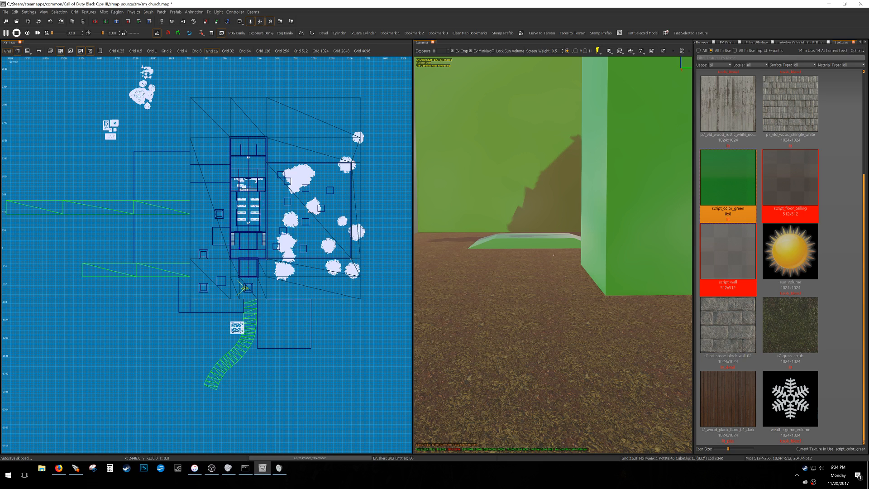
right_drag(553, 255, 553, 255)
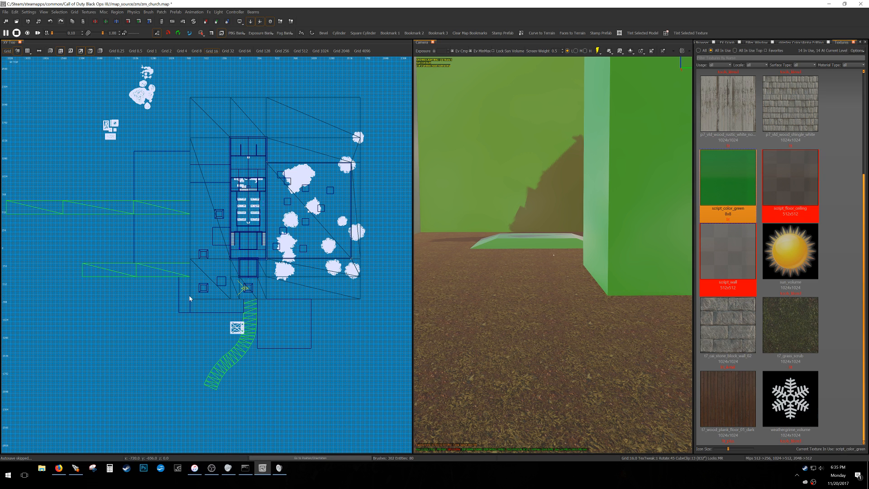
- Create a test entity in the empty area east of the churchyard and hide everything else
right_drag(208, 286, 185, 291)
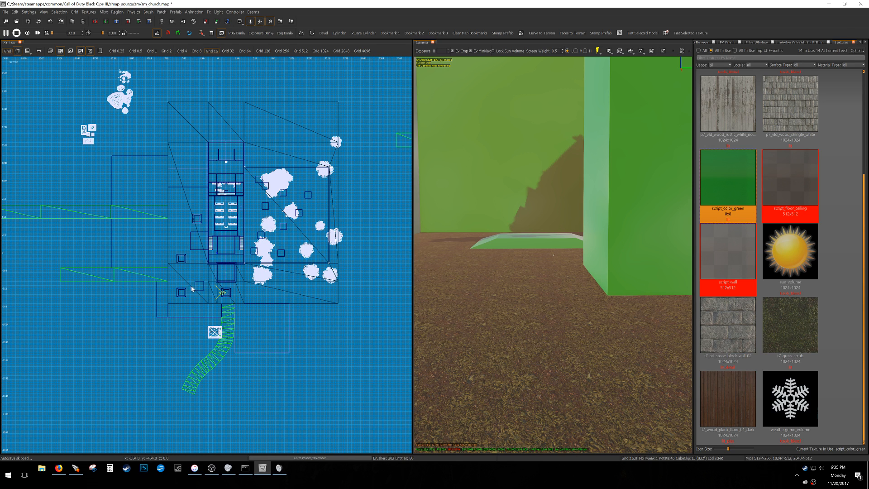
right_drag(191, 288, 291, 274)
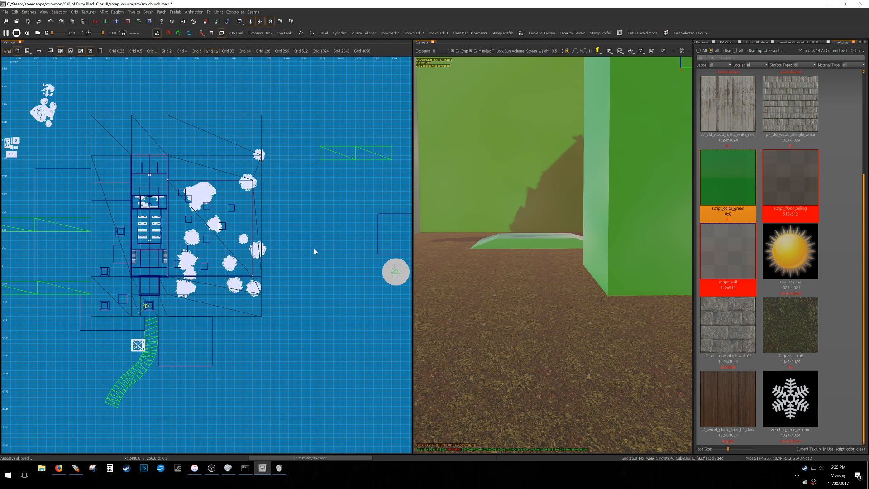
scroll(315, 251, up, 2)
right_click(317, 230)
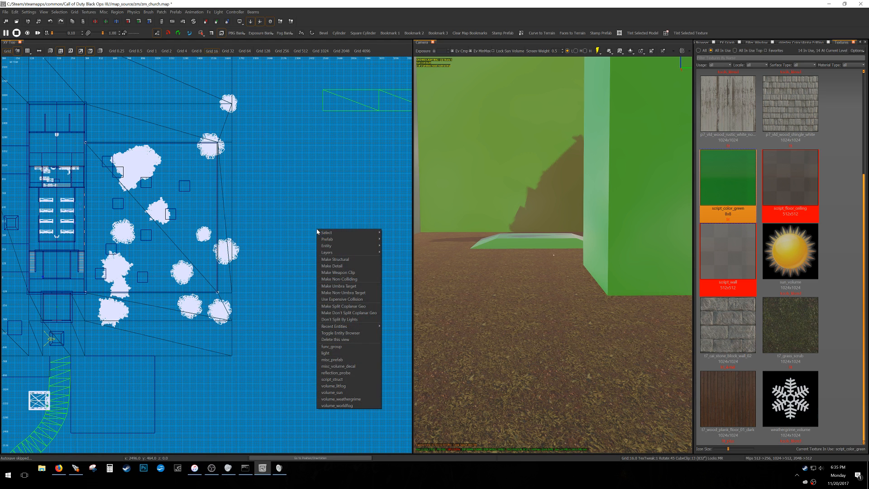
click(345, 361)
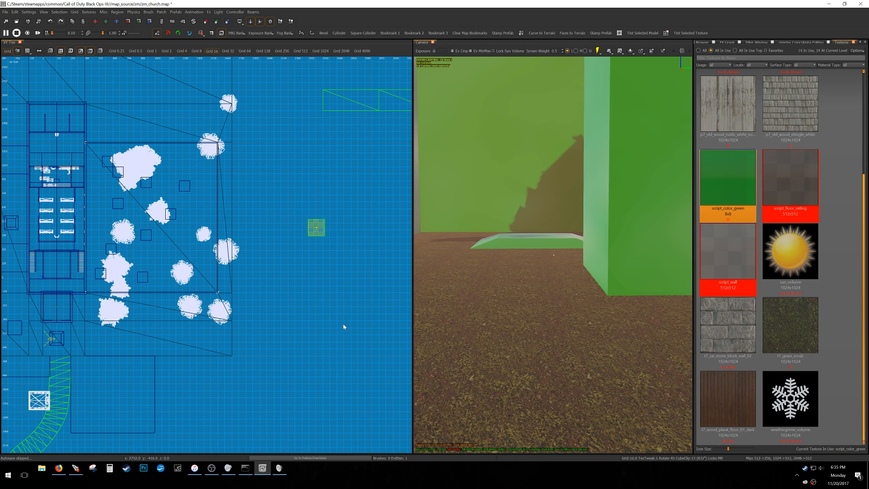
key(alt+h)
scroll(322, 247, up, 8)
right_drag(326, 261, 268, 272)
- Enlarge the test entity's box on all sides with a 4-unit grid and shift its inner point
key(bracketleft)
key(bracketleft)
drag(272, 216, 290, 192)
drag(268, 357, 268, 400)
drag(317, 310, 365, 310)
drag(168, 287, 63, 287)
drag(239, 141, 242, 48)
drag(363, 208, 389, 235)
drag(324, 401, 310, 420)
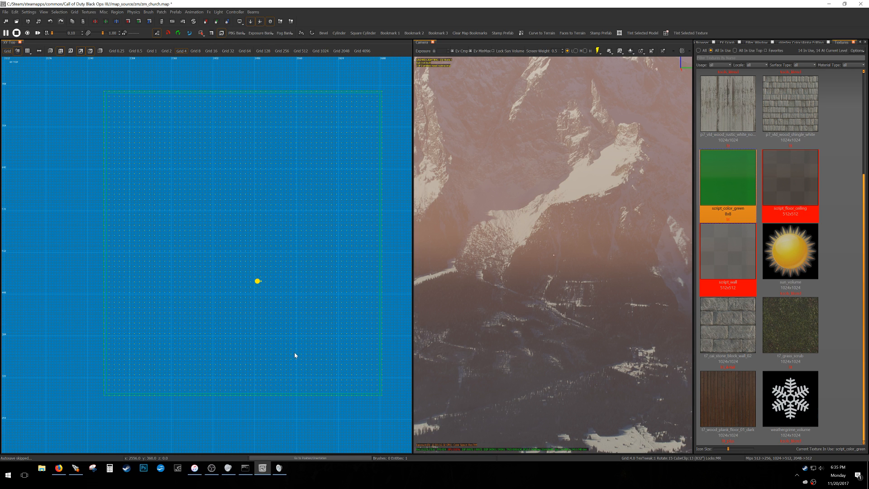
right_drag(304, 330, 170, 313)
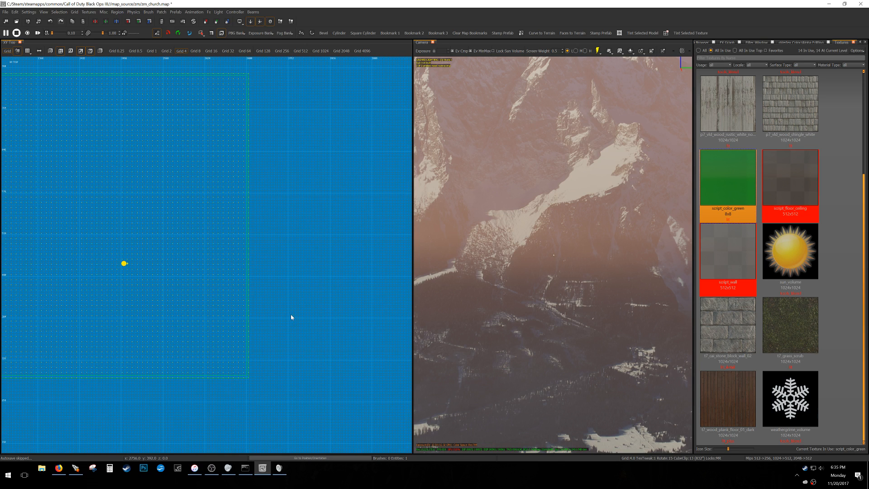
- Delete the test entity and unhide the rest of the map
mouse_move(268, 308)
mouse_down()
mouse_move(270, 294)
mouse_move(310, 295)
mouse_move(260, 351)
mouse_move(226, 430)
mouse_move(268, 365)
mouse_move(307, 343)
mouse_move(288, 342)
mouse_up()
scroll(225, 345, down, 5)
key(BackSpace)
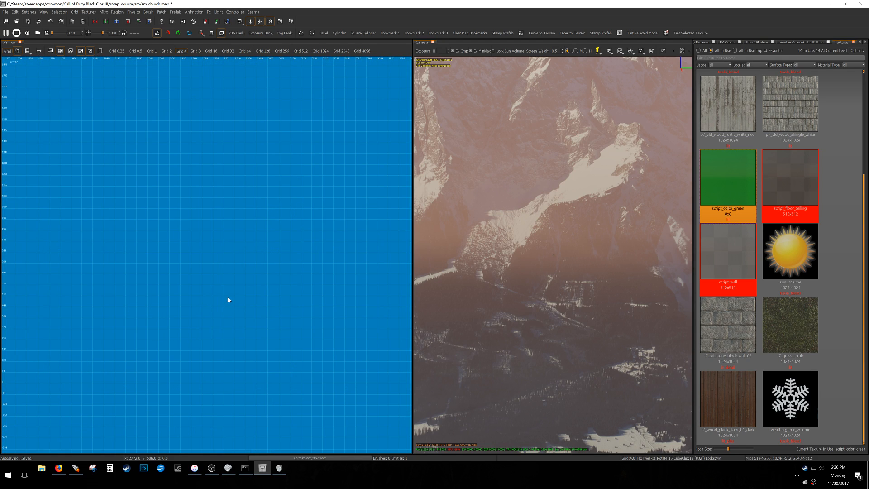
key(shift+h)
- Select the lowest curved path patch, bring the camera to it to inspect the slope, and clear the selection
scroll(226, 291, down, 6)
right_drag(208, 317, 282, 276)
scroll(161, 333, up, 6)
right_drag(161, 334, 178, 296)
shift+click(188, 333)
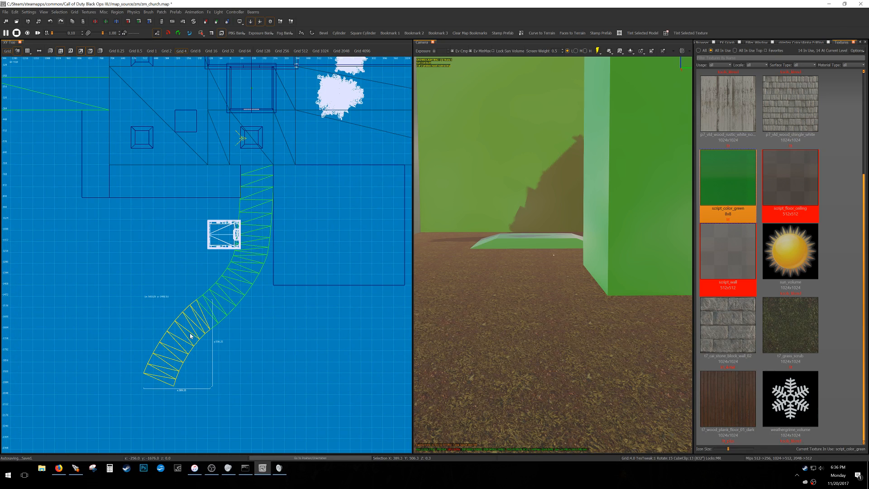
ctrl+middle_click(196, 336)
mouse_move(461, 285)
right_down()
mouse_move(554, 255)
mouse_move(584, 255)
mouse_move(544, 255)
right_up()
key(Escape)
- Select the path's upper and middle terrain patches and weld the vertices along the seam between them
shift+click(539, 294)
shift+click(629, 243)
key(v)
scroll(226, 250, up, 3)
click(246, 250)
key(w)
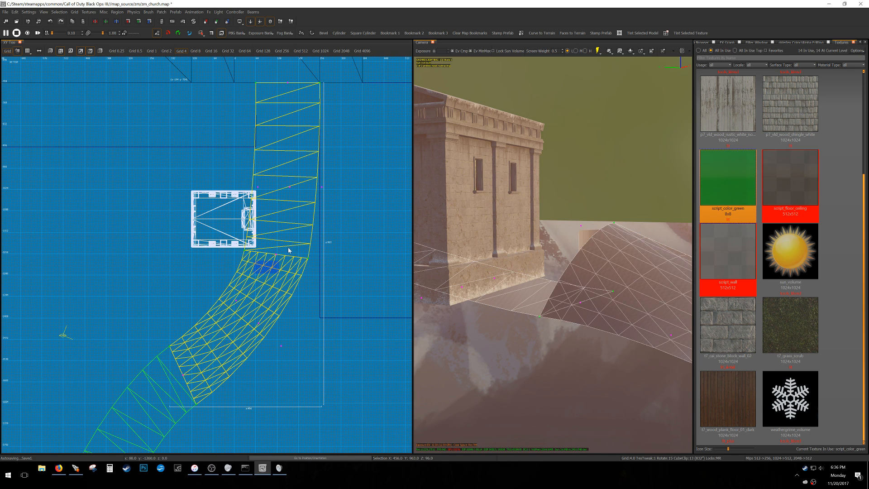
click(276, 254)
key(w)
click(308, 258)
key(w)
click(276, 254)
key(Escape)
key(Escape)
- Shift the path terrain away from the church ground's edge on a 16-unit grid and place a copied patch across the gap
mouse_move(504, 286)
right_down()
mouse_move(557, 290)
mouse_move(504, 286)
right_up()
key(w)
mouse_move(552, 255)
right_down()
mouse_move(519, 317)
mouse_move(553, 254)
mouse_move(540, 348)
right_up()
key(s)
key(w)
key(s)
shift+click(540, 347)
right_drag(225, 123, 201, 215)
key(5)
scroll(268, 191, up, 1)
drag(267, 181, 259, 237)
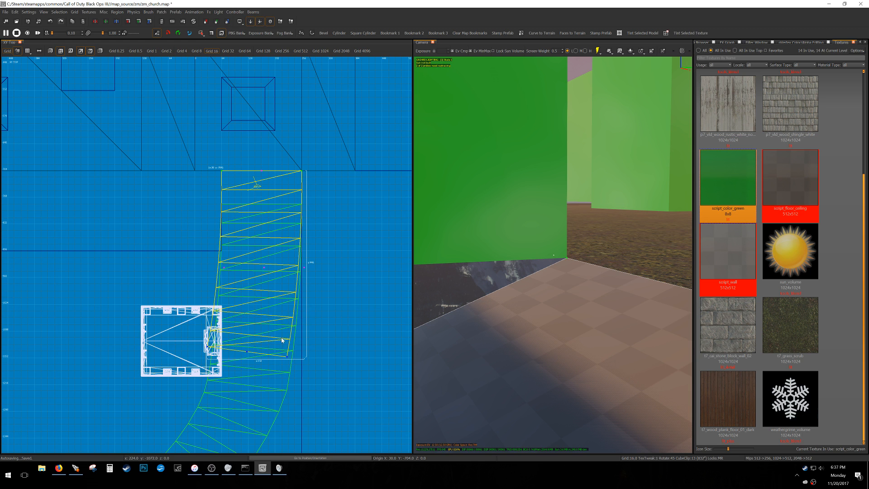
- Pull the copied patch's far end back to the path's start and rotate it 7.4 degrees so it fills only the gap
key(3)
drag(294, 262, 288, 183)
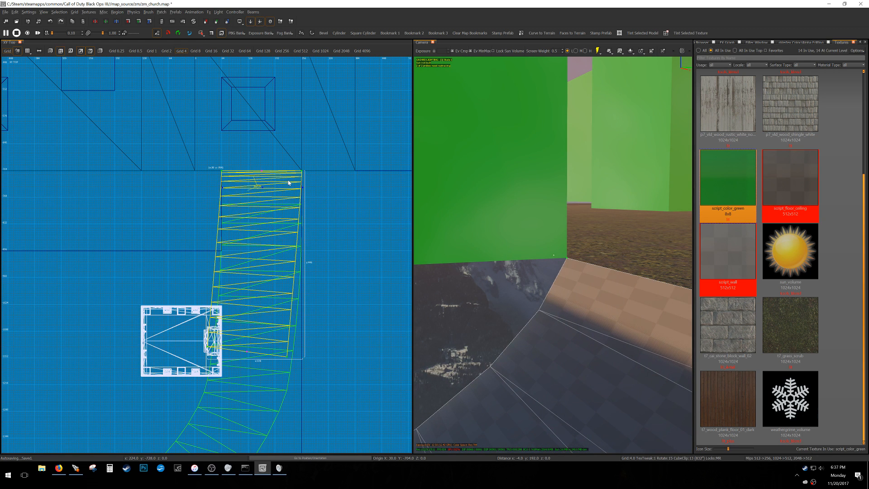
key(Escape)
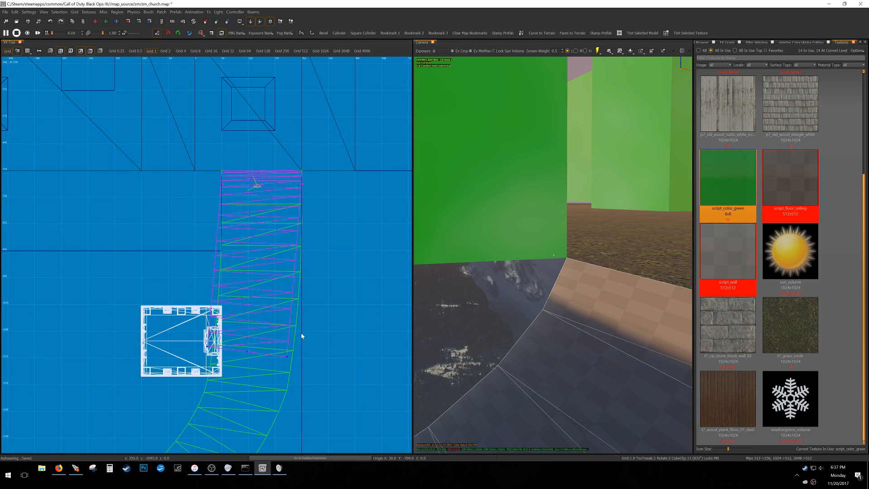
shift+click(304, 318)
drag(304, 318, 285, 201)
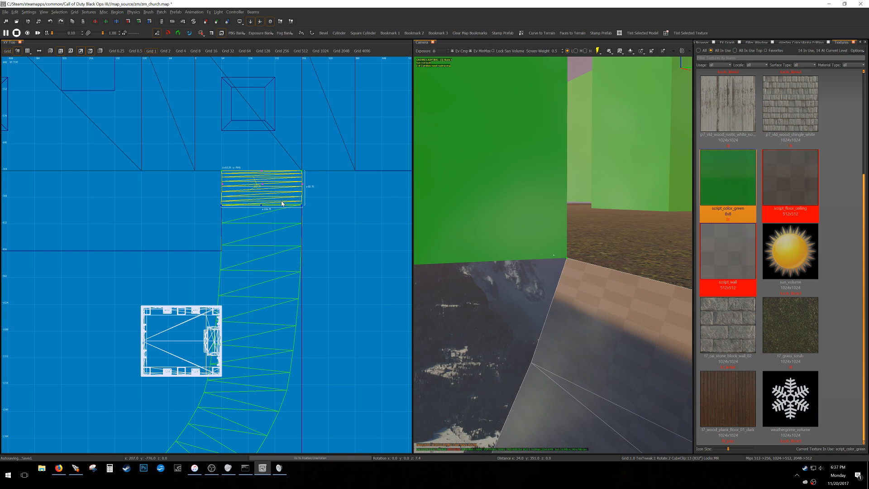
- Raise the selected vertices of the filler patch to the level of the church ground
right_drag(553, 254, 610, 266)
key(s)
right_drag(553, 329, 528, 329)
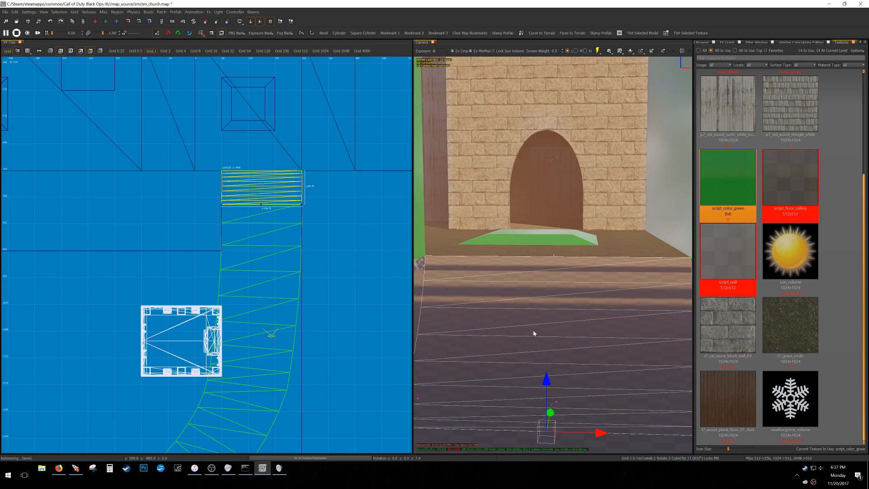
drag(546, 380, 531, 210)
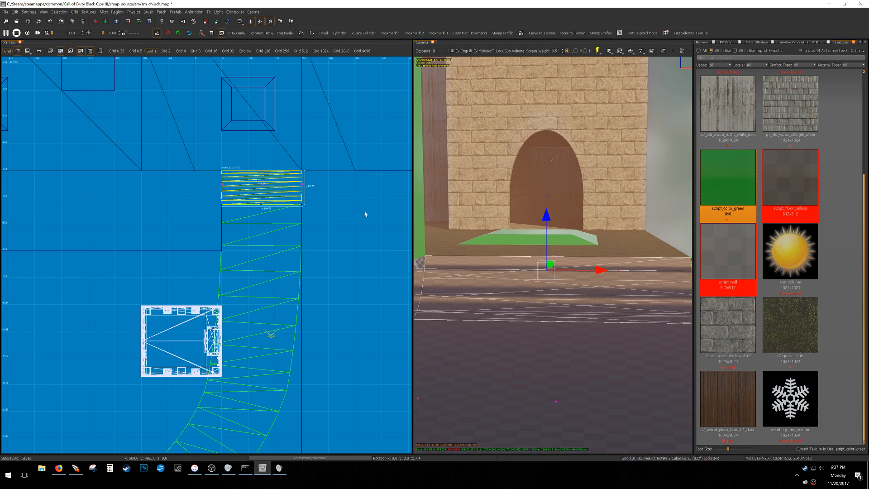
- Try to align the filler patch's vertices with the path's starting edge in the top view
scroll(249, 205, up, 2)
scroll(249, 205, up, 2)
key(Escape)
shift+click(256, 217)
shift+click(218, 202)
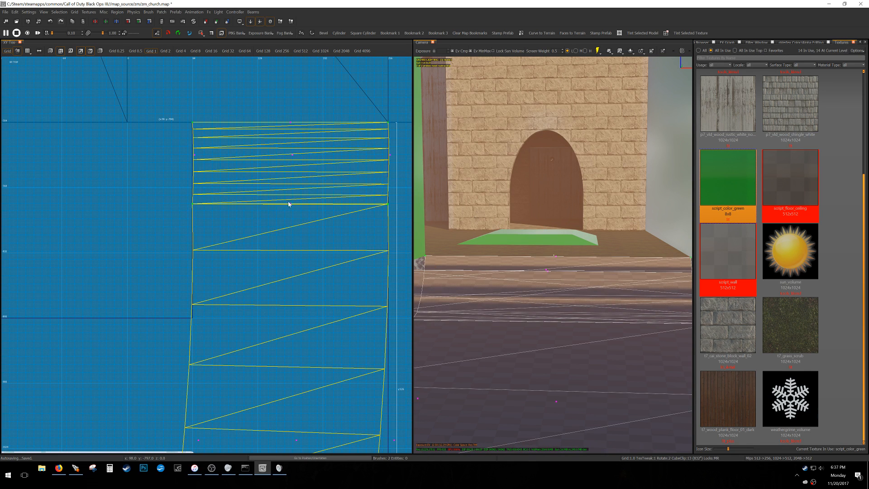
scroll(298, 226, down, 1)
drag(319, 226, 377, 200)
right_drag(318, 192, 304, 221)
key(Escape)
shift+click(305, 221)
drag(177, 215, 363, 199)
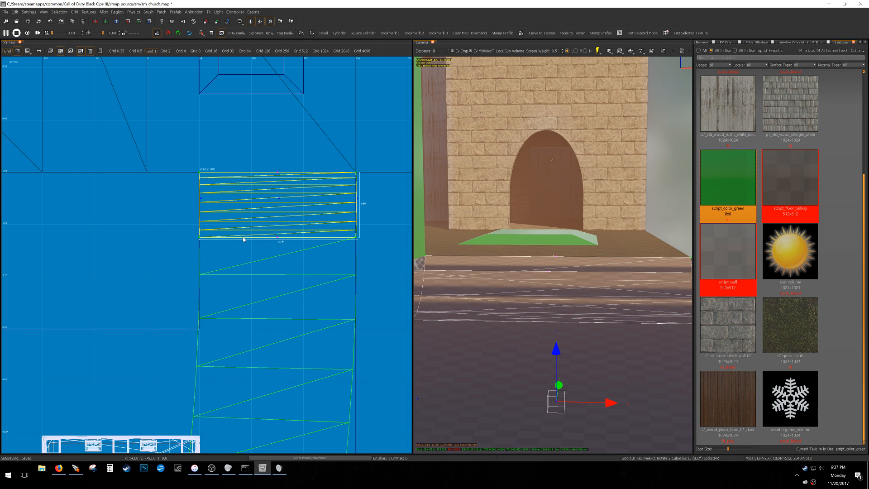
scroll(195, 219, up, 5)
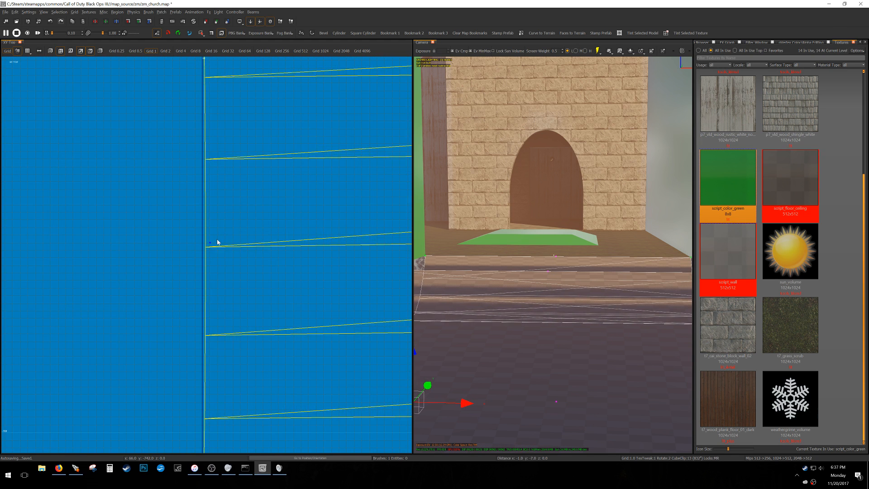
scroll(213, 247, down, 8)
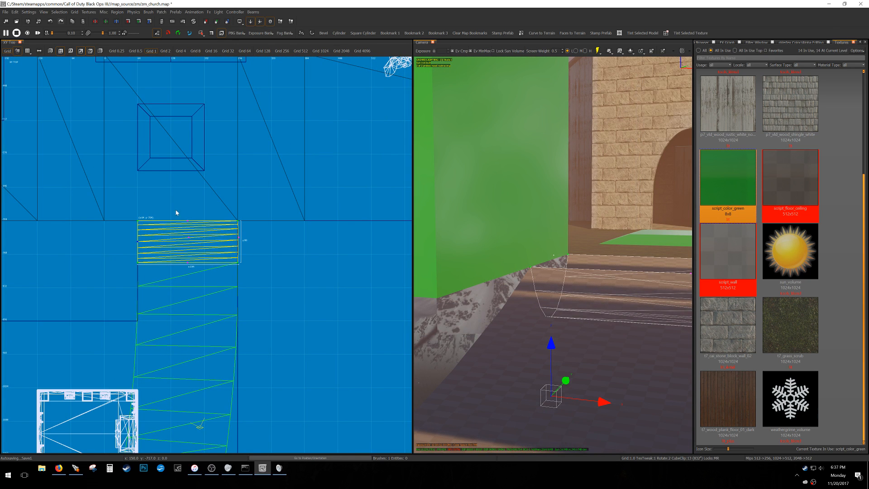
- Undo the last three vertex edits on the filler patch and save the map
click(216, 23)
key(ctrl+z)
key(ctrl+z)
key(ctrl+z)
scroll(178, 249, up, 3)
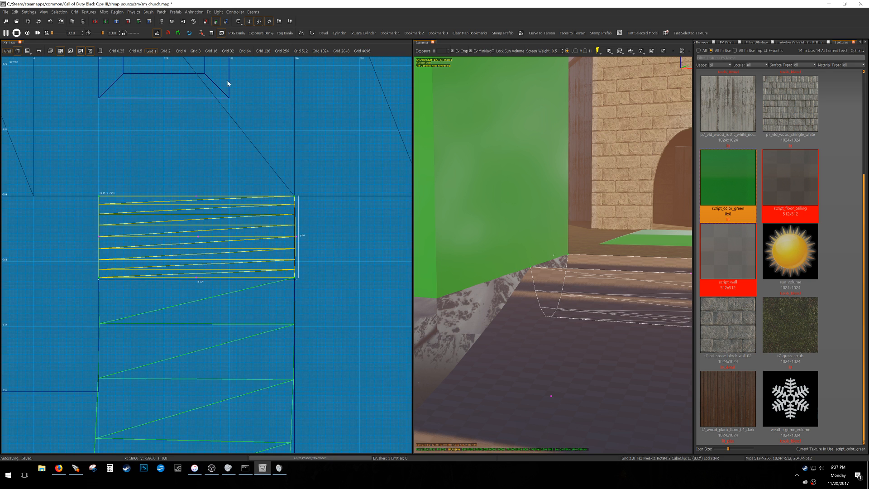
right_drag(174, 257, 174, 246)
key(ctrl+s)
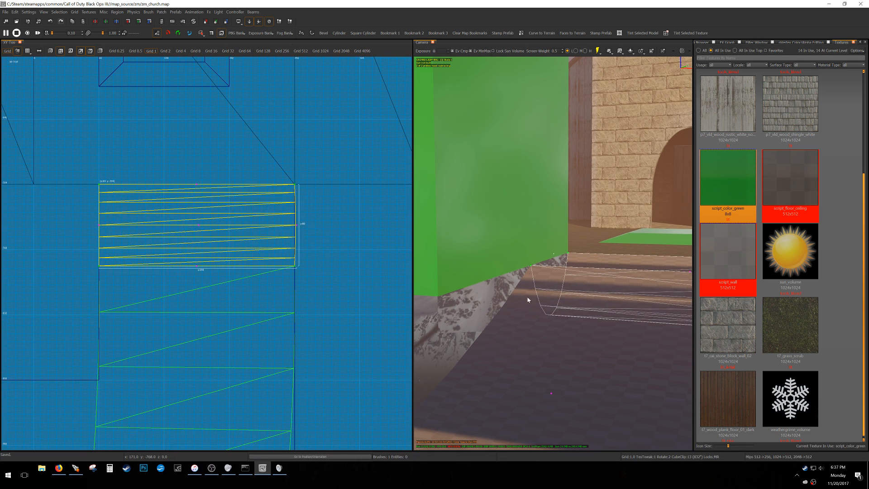
- Select the filler patch's middle row of vertices and raise it towards the church ground level
right_drag(520, 296, 598, 296)
drag(81, 244, 299, 224)
right_drag(544, 331, 608, 331)
drag(557, 351, 555, 210)
- In the side view, try adjusting the filler patch's end and middle vertices, and undo the change
key(ctrl+Tab)
key(ctrl+Tab)
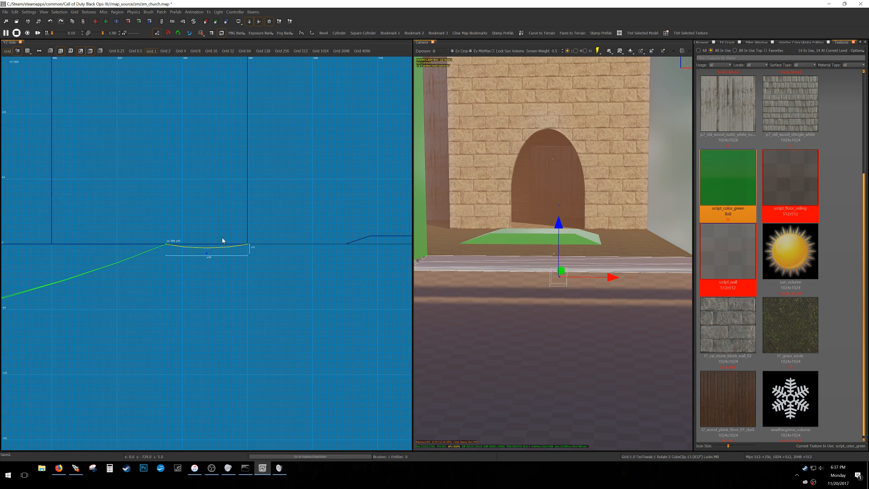
click(226, 22)
drag(238, 176, 263, 265)
drag(201, 276, 222, 244)
key(ctrl+z)
- Add the upper path patch to the selection and lower the seam vertices it shares with the filler patch
key(v)
shift+click(459, 300)
key(v)
drag(138, 263, 179, 239)
key(ctrl+Tab)
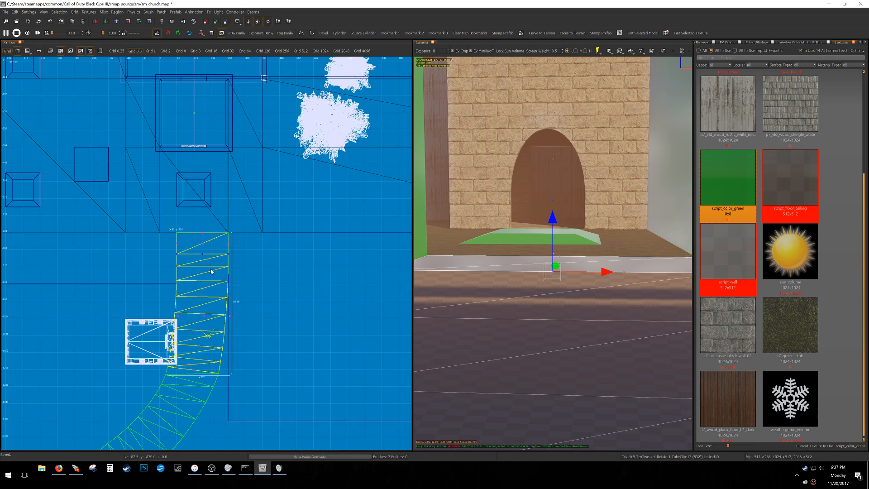
key(ctrl+Tab)
key(ctrl+Tab)
drag(552, 222, 550, 243)
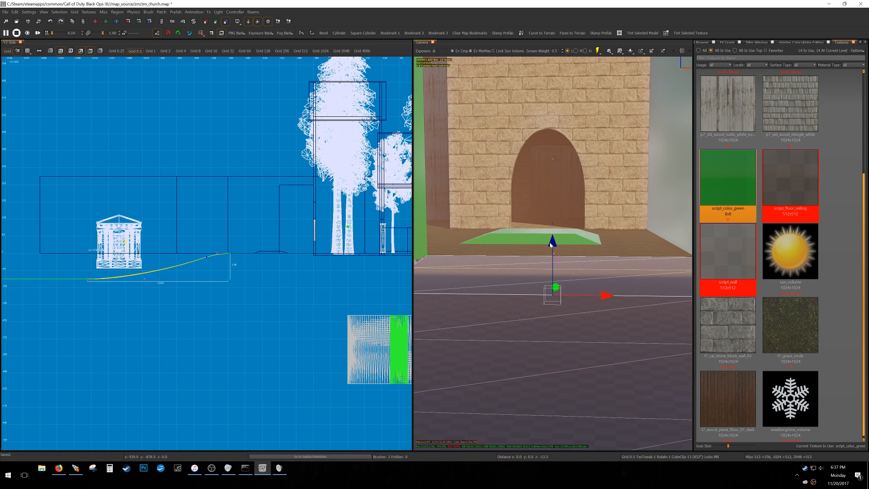
- Check the smoothed slope, apply the script_floor_ceiling material to both selected patches, deselect them and save the map
scroll(201, 260, up, 6)
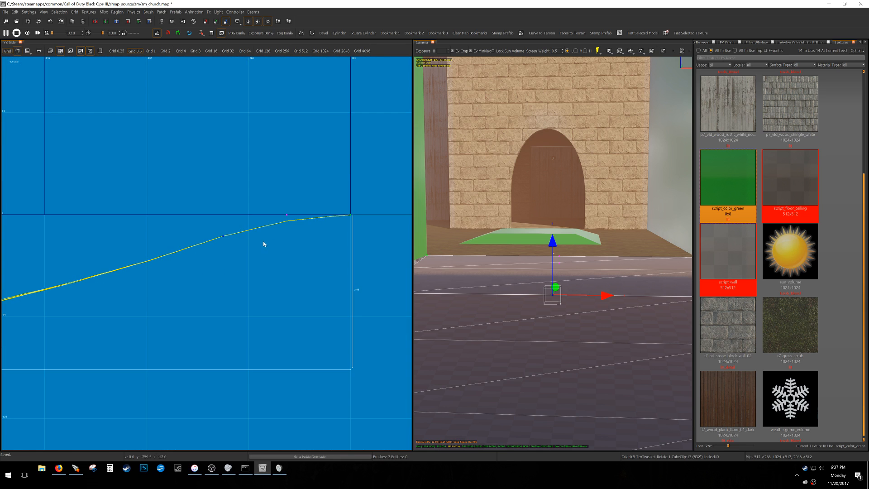
key(v)
key(s)
key(y)
key(t)
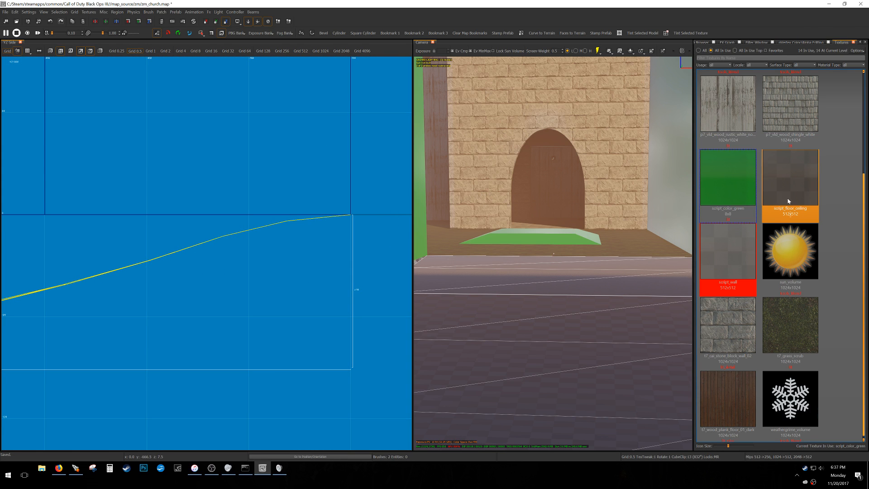
key(Escape)
key(ctrl+s)
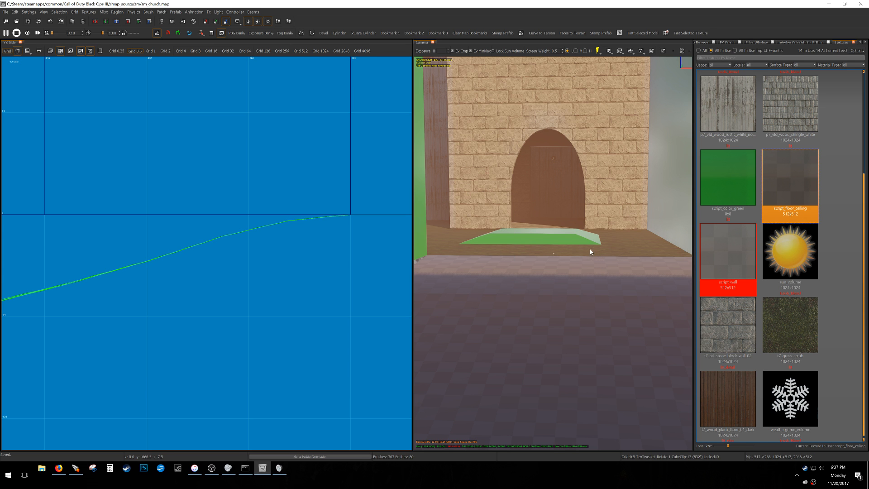
- Delete the surplus piece of geometry picked in the camera view
mouse_move(493, 255)
right_down()
mouse_move(417, 255)
mouse_move(501, 289)
mouse_move(547, 267)
mouse_move(499, 257)
right_up()
shift+click(572, 318)
key(BackSpace)
- Select the mausoleum and rotate it clockwise in the top view to follow the path's curve
right_drag(632, 354, 638, 281)
shift+click(638, 281)
key(ctrl+Tab)
key(ctrl+Tab)
scroll(210, 249, up, 3)
drag(210, 249, 207, 280)
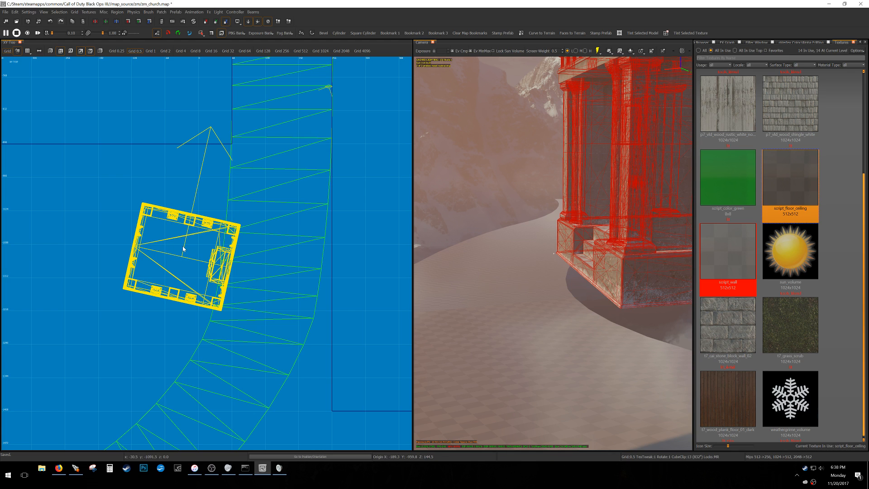
right_drag(210, 228, 208, 240)
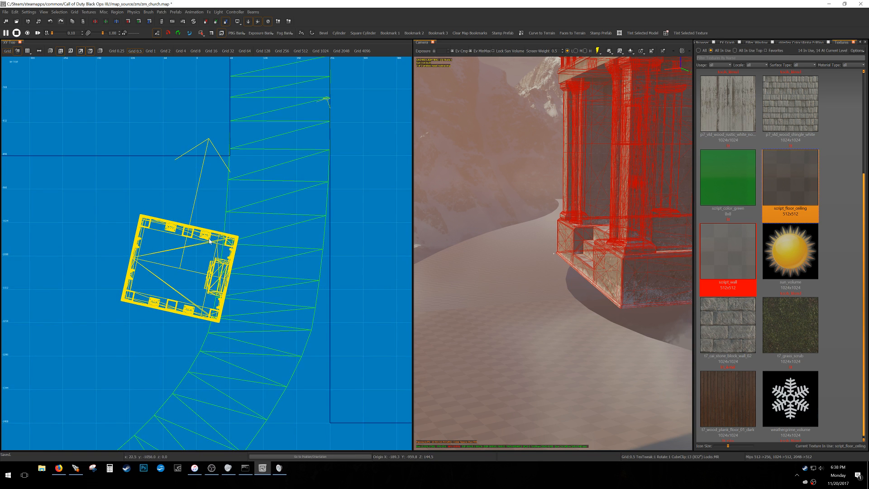
- Reposition the mausoleum against the path's inner edge, fine-tune its rotation and lower it in the camera view
key(Escape)
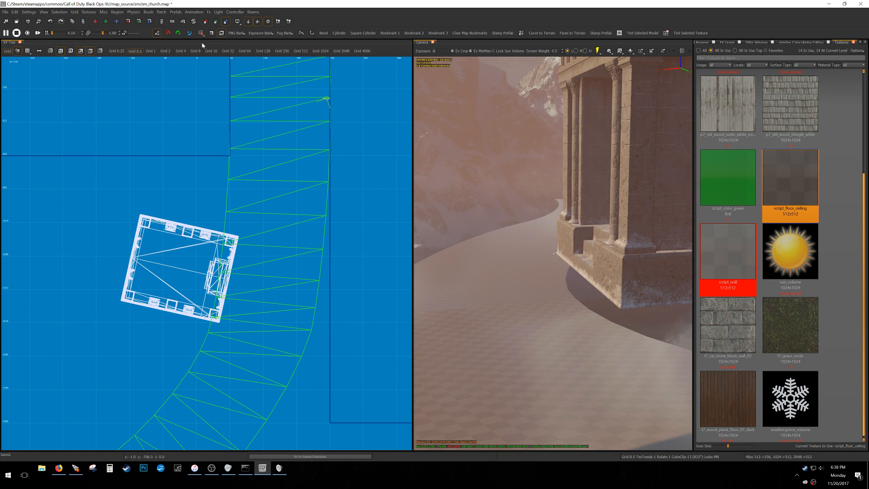
shift+click(195, 236)
drag(211, 266, 238, 254)
key(r)
shift+middle_click(221, 240)
key(r)
right_drag(589, 173, 592, 171)
drag(593, 134, 594, 188)
key(Escape)
- Extend the large ground block beside the path downward to a height of 352 units
right_drag(596, 190, 625, 203)
shift+click(625, 203)
key(6)
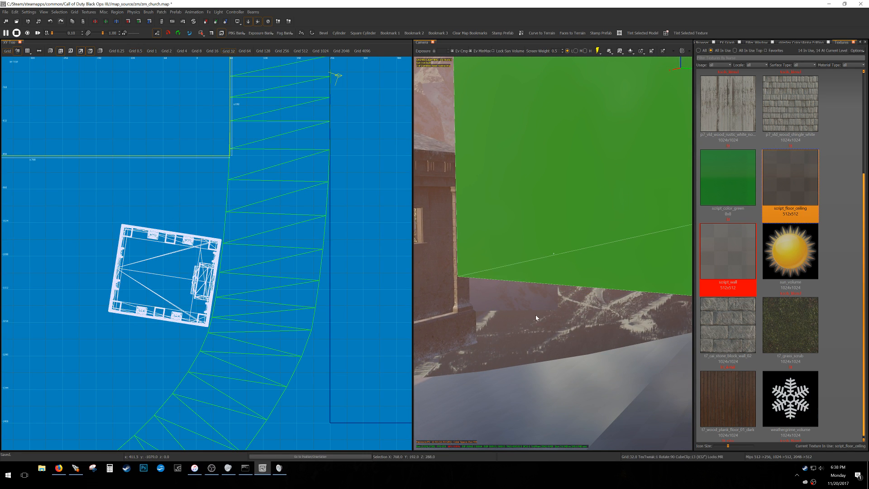
drag(535, 315, 536, 331)
key(Escape)
right_drag(537, 330, 535, 338)
shift+click(534, 338)
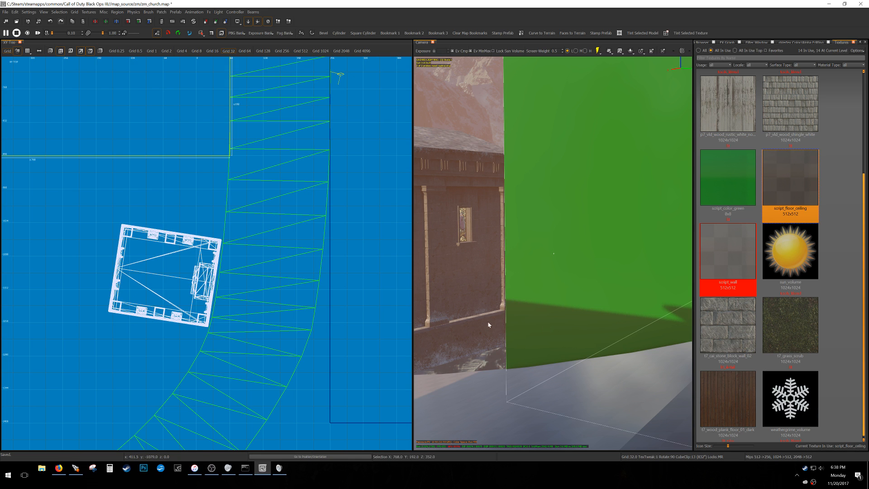
key(5)
scroll(224, 280, down, 2)
key(Escape)
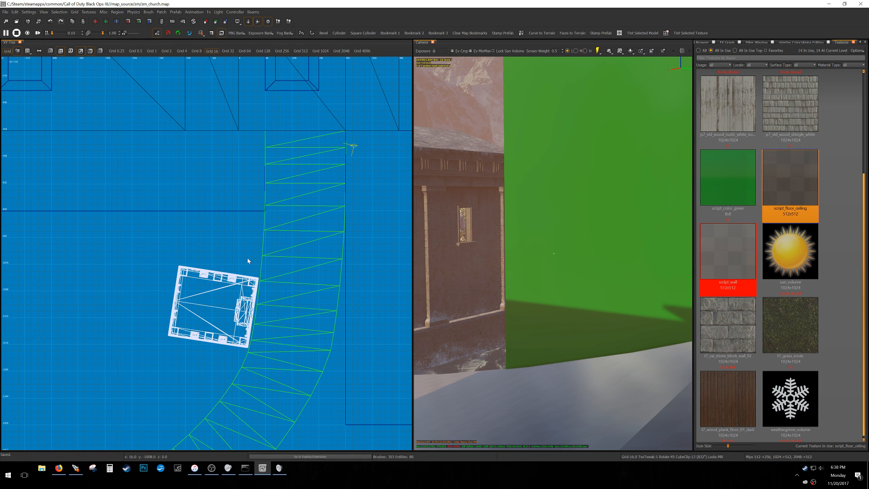
- Duplicate the ground block, move the copy toward the mausoleum and shorten it to about the mausoleum's width
shift+click(211, 201)
scroll(211, 219, down, 2)
right_drag(205, 226, 203, 224)
scroll(274, 226, up, 3)
key(6)
key(space)
drag(299, 186, 286, 259)
scroll(286, 259, down, 3)
mouse_move(55, 257)
mouse_down()
mouse_move(129, 263)
mouse_move(209, 255)
mouse_up()
scroll(241, 265, up, 3)
- Move the copied block's corner edges so its lower side follows the rotated mausoleum wall
key(e)
drag(261, 291, 256, 262)
key(3)
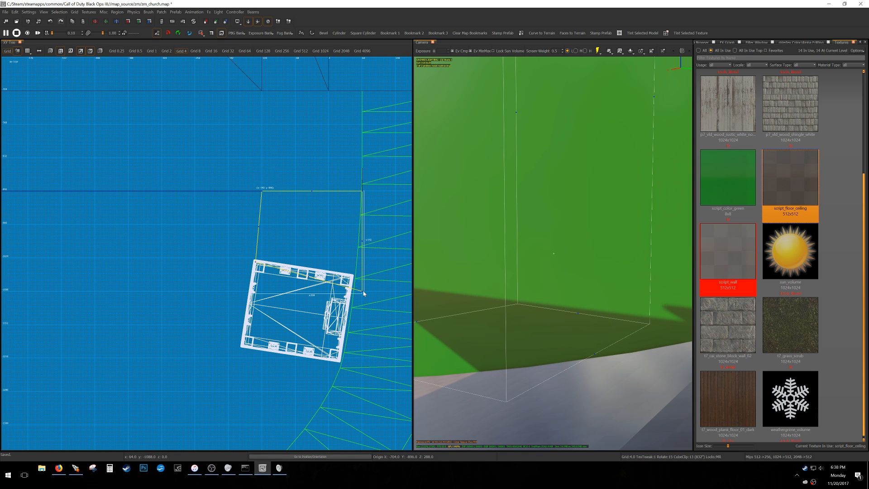
drag(363, 292, 355, 276)
key(Escape)
- Adjust the block picked in the camera view on the 32-unit grid, deselect it and save the map
right_drag(465, 267, 423, 270)
shift+click(485, 328)
key(6)
drag(476, 360, 480, 360)
key(Escape)
mouse_move(481, 363)
right_down()
mouse_move(466, 362)
mouse_move(659, 351)
right_up()
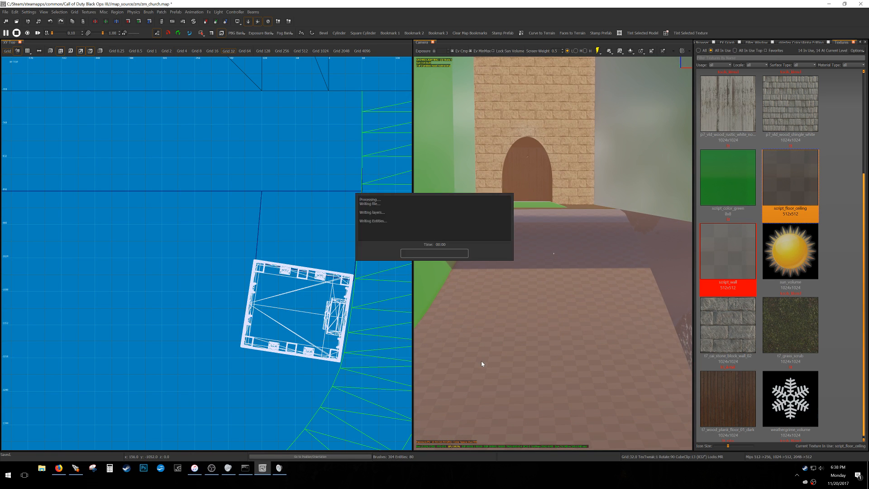
- Duplicate a curved path patch, move the copy down toward the path's lower end and begin rotating it
scroll(270, 328, down, 5)
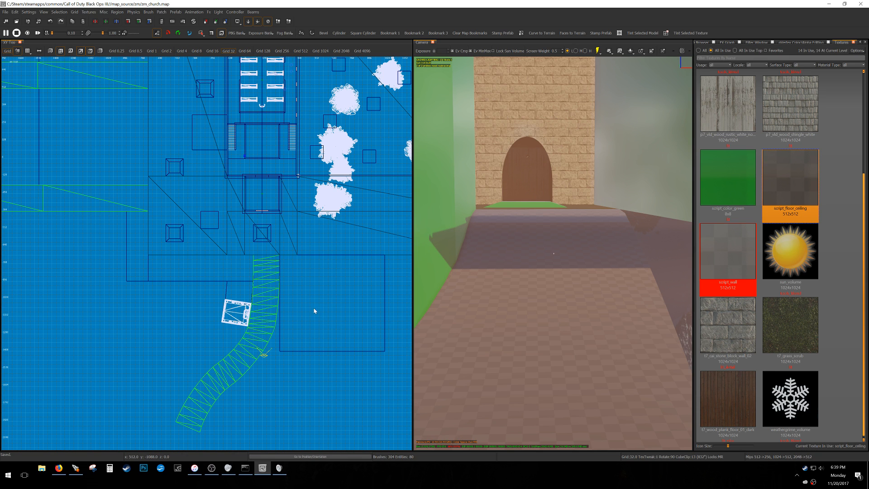
scroll(316, 310, down, 2)
mouse_move(539, 275)
right_down()
mouse_move(425, 275)
mouse_move(518, 273)
right_up()
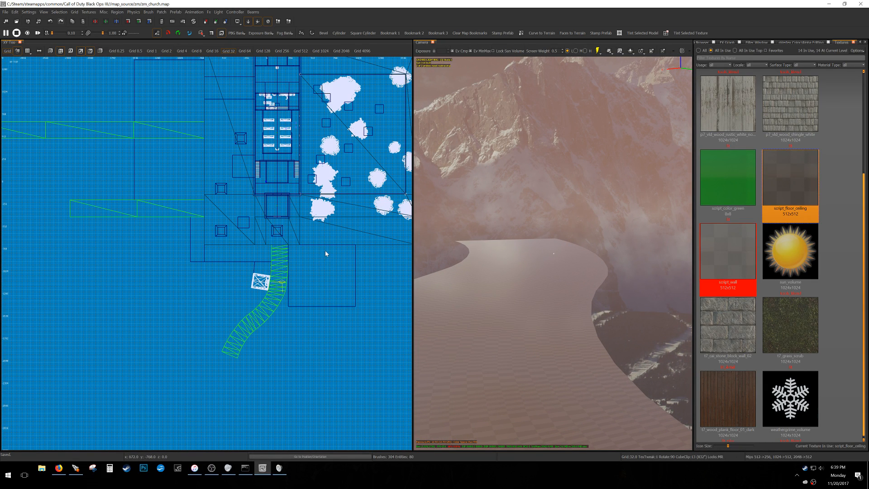
right_drag(295, 310, 307, 347)
shift+click(288, 320)
scroll(292, 335, up, 2)
key(space)
drag(306, 256, 311, 316)
scroll(276, 312, up, 2)
key(v)
key(r)
key(grave)
key(v)
key(r)
scroll(298, 316, up, 4)
- Select the patches at the path's lower end and edit the vertices along their shared seam
key(Escape)
shift+click(275, 313)
shift+click(236, 320)
key(v)
drag(213, 290, 291, 308)
key(w)
key(w)
scroll(320, 294, down, 2)
key(Escape)
- Rotate and move the copied patch so its upper end lines up with the lower end of the path
shift+click(305, 358)
scroll(306, 357, up, 4)
key(v)
drag(264, 286, 316, 335)
drag(317, 335, 334, 349)
drag(237, 400, 302, 352)
key(r)
drag(302, 351, 335, 340)
key(r)
key(r)
key(r)
key(v)
drag(310, 254, 322, 267)
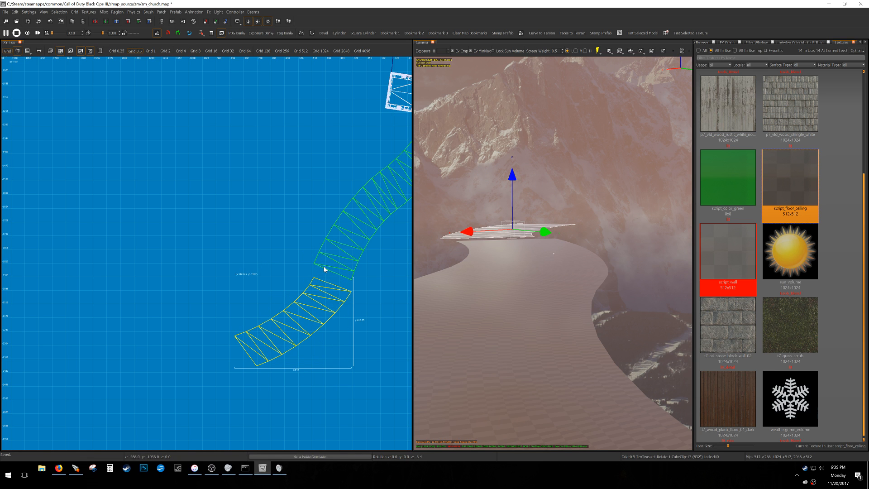
- Add the adjoining patch to the selection and move and rotate the shared seam vertices to join both patches smoothly
shift+click(336, 253)
key(v)
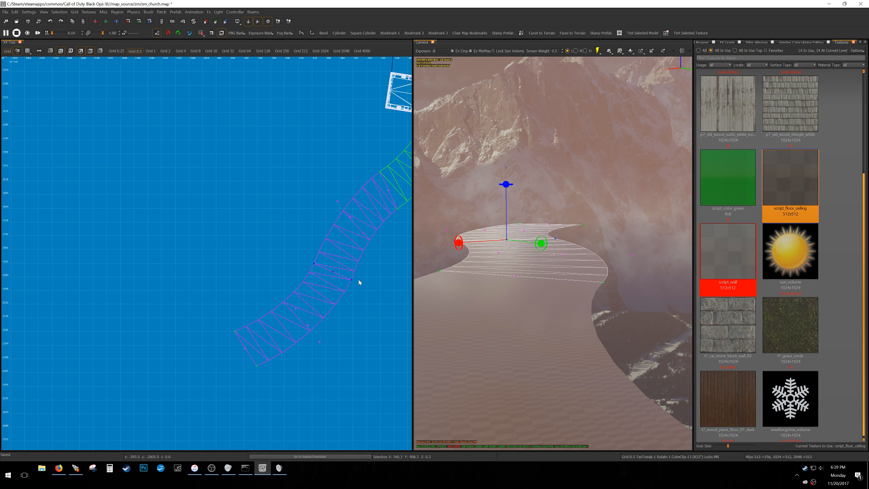
key(v)
key(ctrl+z)
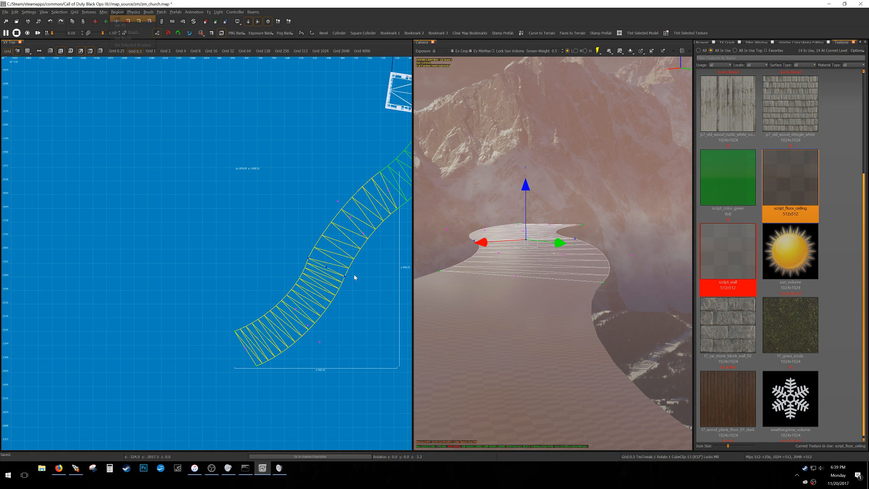
key(v)
drag(353, 275, 311, 258)
key(r)
mouse_move(350, 291)
mouse_down()
mouse_move(356, 323)
mouse_move(354, 303)
mouse_up()
key(r)
- Rotate and move the new patch's far-end vertices to bend the end of the path westward
right_drag(353, 303, 337, 307)
drag(290, 349, 256, 298)
key(r)
key(r)
drag(260, 294, 276, 302)
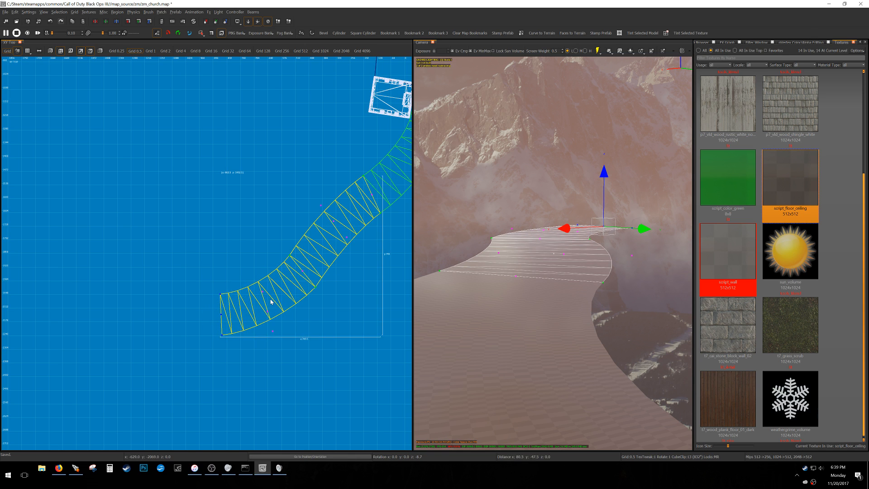
- Select the seam vertices between the two end patches and reshape the bend in the top view
right_drag(284, 294, 277, 298)
drag(276, 260, 322, 294)
drag(346, 259, 351, 194)
key(r)
key(r)
right_drag(373, 190, 343, 206)
- Add the next patch uphill to the selection and rotate the vertices around its seam to straighten the middle section
key(v)
shift+click(343, 207)
key(v)
drag(313, 183, 356, 240)
key(r)
drag(367, 228, 377, 189)
key(r)
key(v)
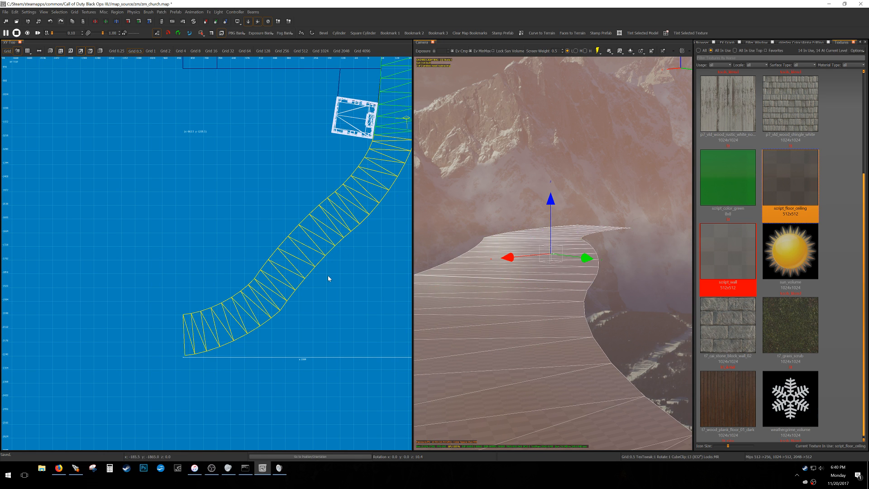
- Rotate the lower section's vertices clockwise to swing the path's end up in the top view, then adjust the seam position
key(v)
key(v)
right_drag(507, 269, 522, 268)
key(v)
drag(428, 266, 632, 186)
key(r)
drag(286, 231, 333, 392)
key(r)
key(ctrl+z)
key(r)
key(r)
mouse_move(339, 300)
mouse_down()
mouse_move(351, 311)
mouse_move(341, 305)
mouse_up()
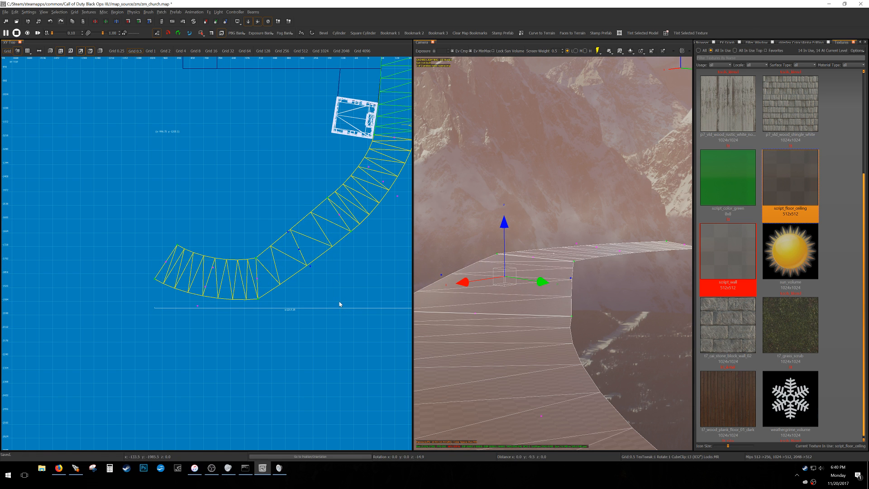
- Move the vertices of the last patch and its seam to even out the path into one smooth curve
drag(120, 220, 267, 335)
drag(268, 335, 259, 312)
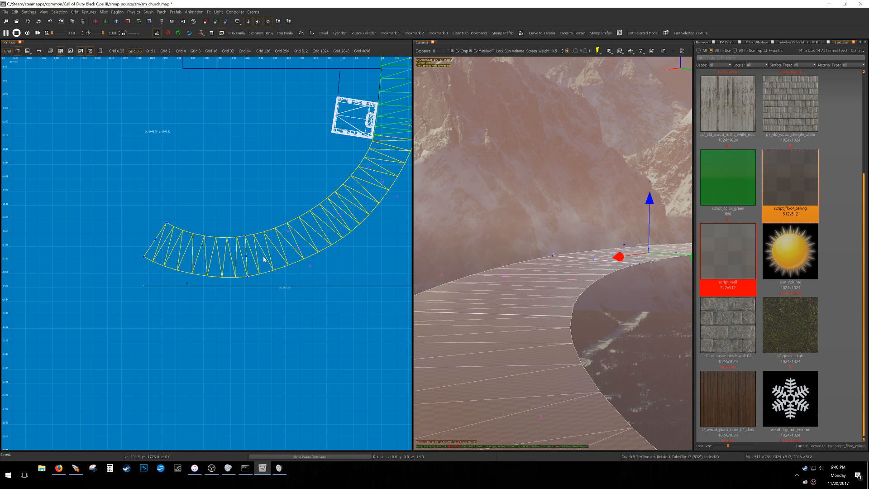
right_drag(276, 252, 274, 256)
drag(234, 299, 268, 213)
drag(262, 219, 270, 217)
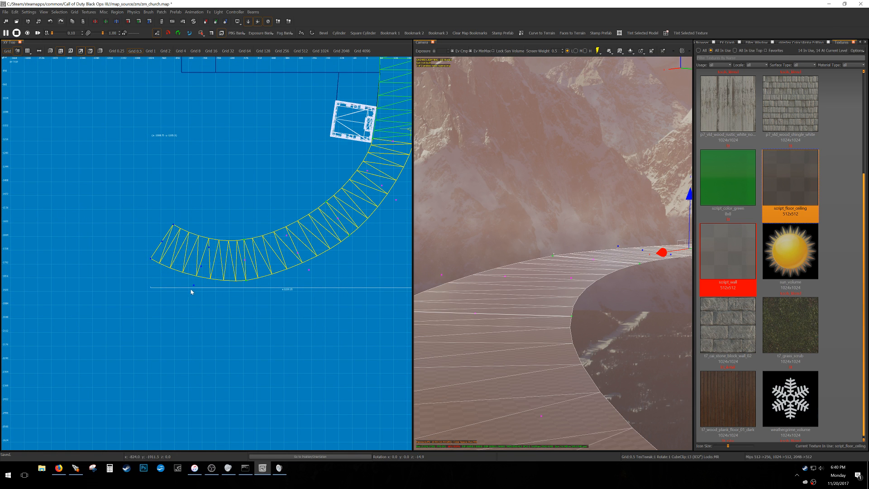
drag(225, 236, 188, 291)
drag(240, 225, 344, 264)
drag(287, 276, 329, 219)
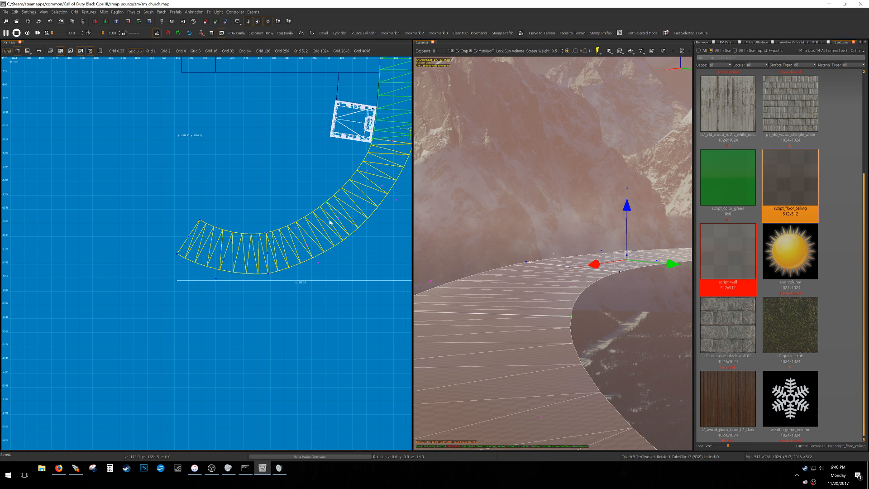
- Select the path's far-end vertices, adjust their height in the camera view to continue the downhill slope, and save the map
right_drag(557, 307, 661, 319)
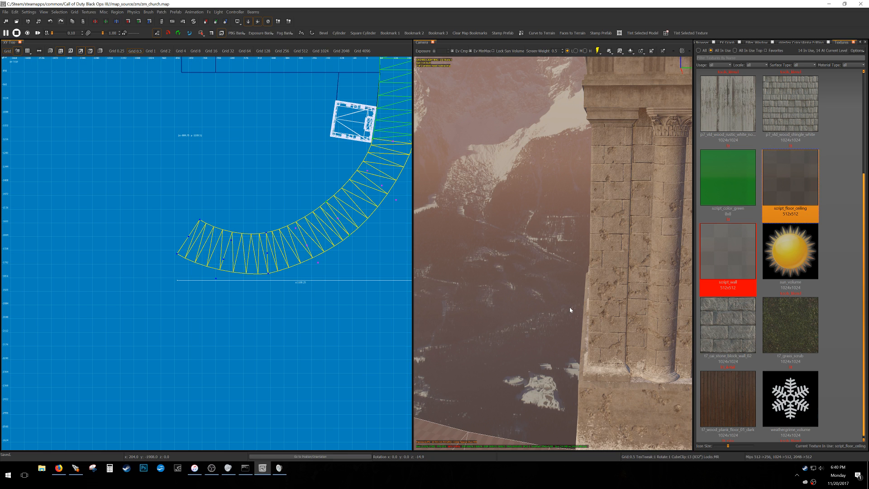
scroll(389, 268, down, 4)
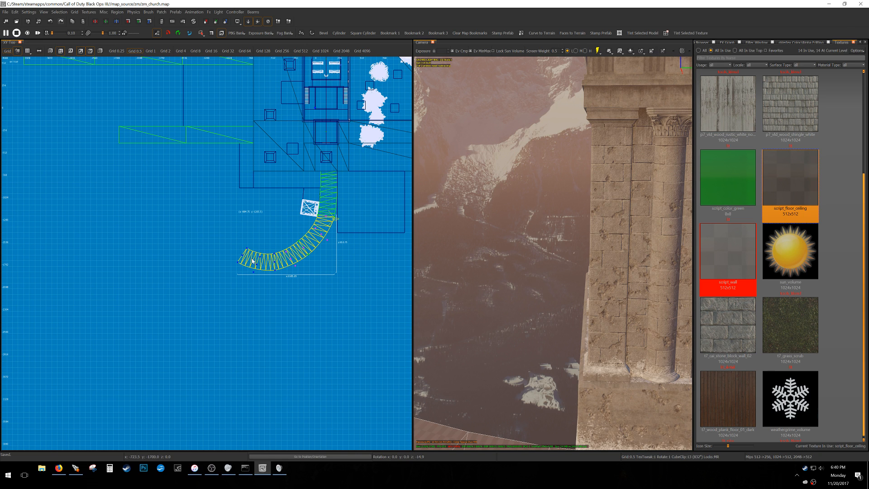
right_drag(493, 267, 445, 274)
drag(223, 271, 249, 233)
right_drag(604, 179, 589, 165)
key(5)
drag(584, 135, 599, 185)
mouse_move(599, 185)
right_down()
mouse_move(554, 183)
mouse_move(600, 186)
right_up()
drag(571, 194, 567, 157)
right_drag(410, 261, 402, 270)
right_drag(453, 253, 444, 253)
right_drag(553, 253, 473, 245)
key(ctrl+s)
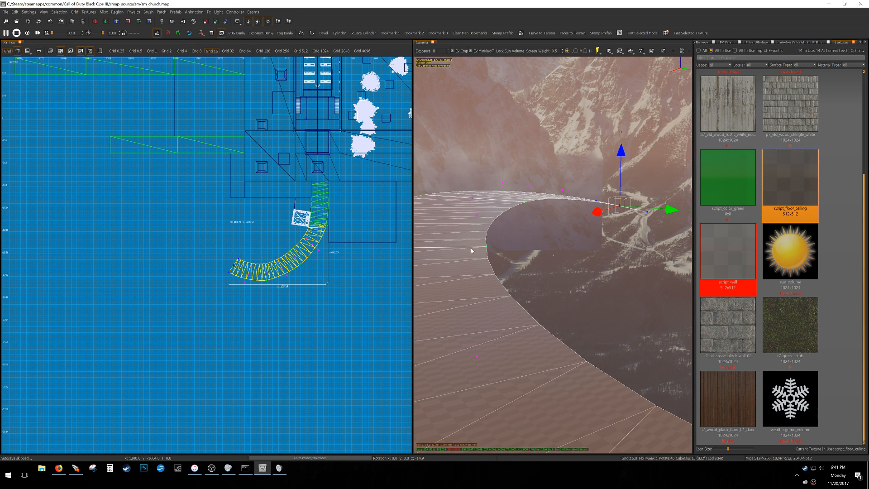
- Move and rotate the lower section's vertices in the top view to round out the path's curve, then save the map
scroll(362, 249, up, 2)
shift+drag(95, 355, 273, 244)
scroll(281, 243, up, 1)
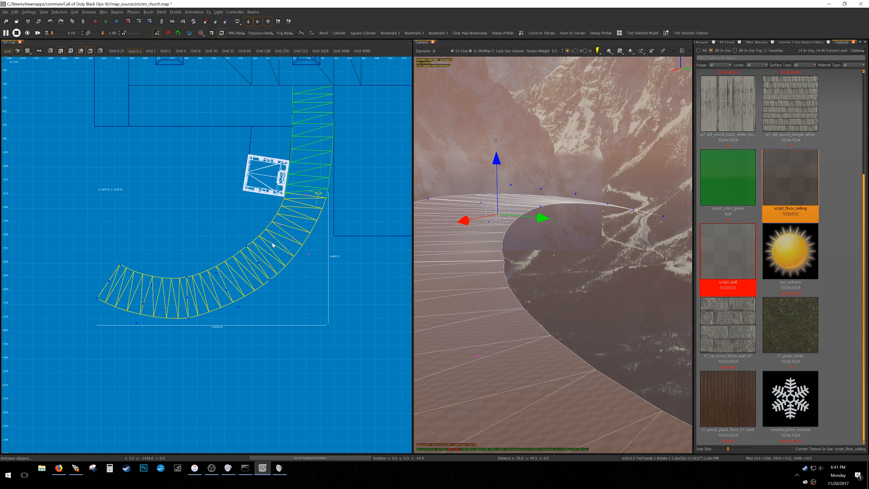
mouse_move(267, 285)
mouse_down()
mouse_move(263, 268)
mouse_move(259, 295)
mouse_up()
click(260, 295)
drag(18, 362, 305, 260)
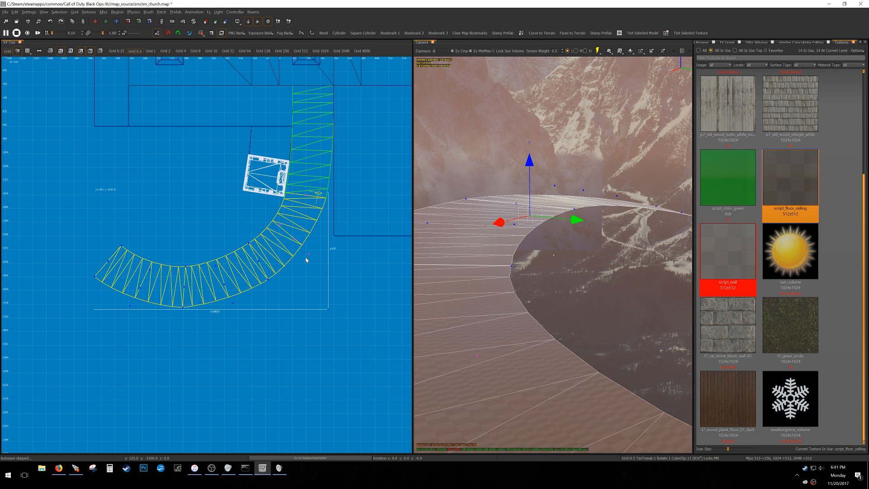
click(272, 266)
drag(48, 341, 172, 234)
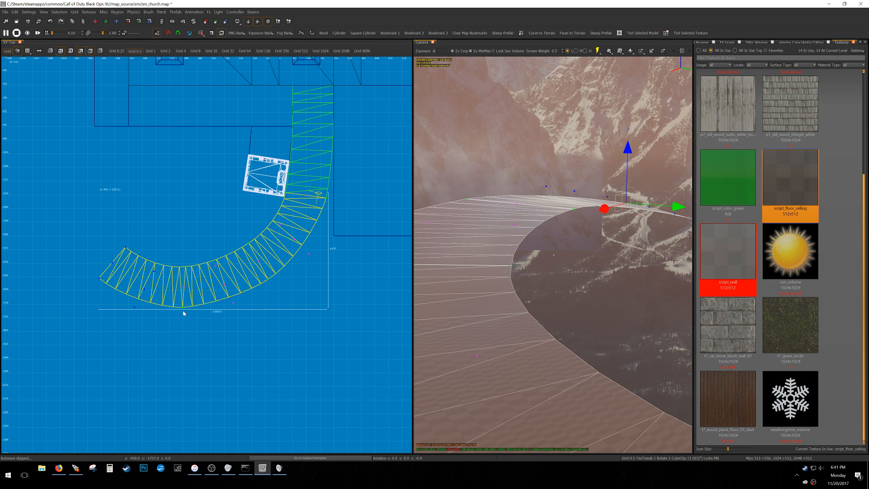
key(ctrl+s)
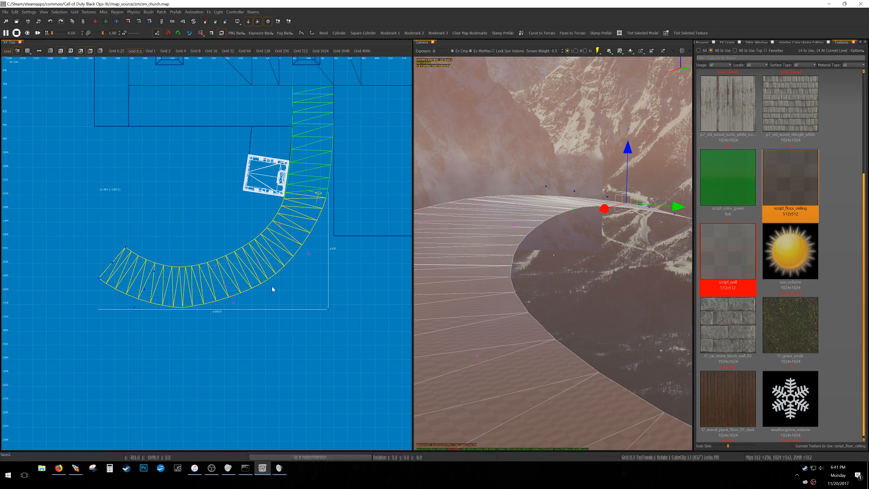
- Duplicate the path's last patch, place the copy at the path's open end and rotate it into line
right_drag(591, 288, 681, 272)
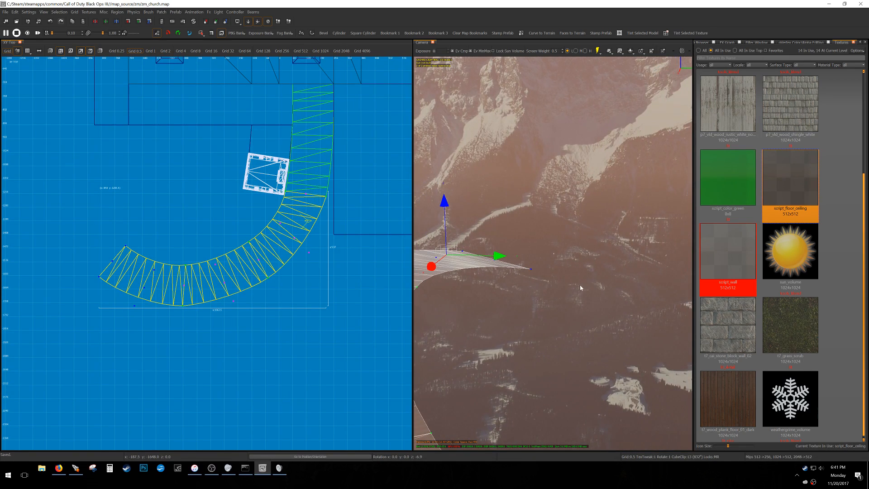
shift+click(291, 261)
key(5)
right_drag(224, 271, 287, 295)
scroll(234, 273, down, 4)
scroll(286, 297, up, 4)
scroll(268, 305, up, 2)
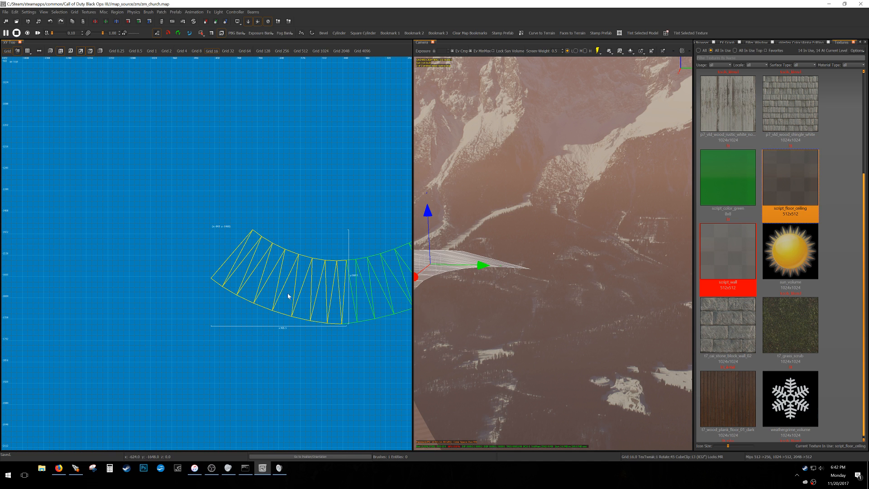
key(space)
mouse_move(362, 314)
mouse_down()
mouse_move(254, 248)
mouse_move(253, 321)
mouse_move(264, 261)
mouse_move(241, 243)
mouse_move(245, 235)
mouse_up()
key(0)
key(r)
key(r)
key(Escape)
- Join the copied patch to the path's previous end along their shared seam vertices
shift+click(251, 268)
shift+click(206, 266)
key(v)
key(w)
key(w)
key(Escape)
- Move and rotate the new patch's far-end and middle vertices in the top view to carry the path back toward the church
shift+click(218, 234)
scroll(233, 270, down, 4)
right_drag(234, 270, 244, 287)
key(v)
drag(192, 250, 184, 194)
scroll(231, 227, up, 1)
key(r)
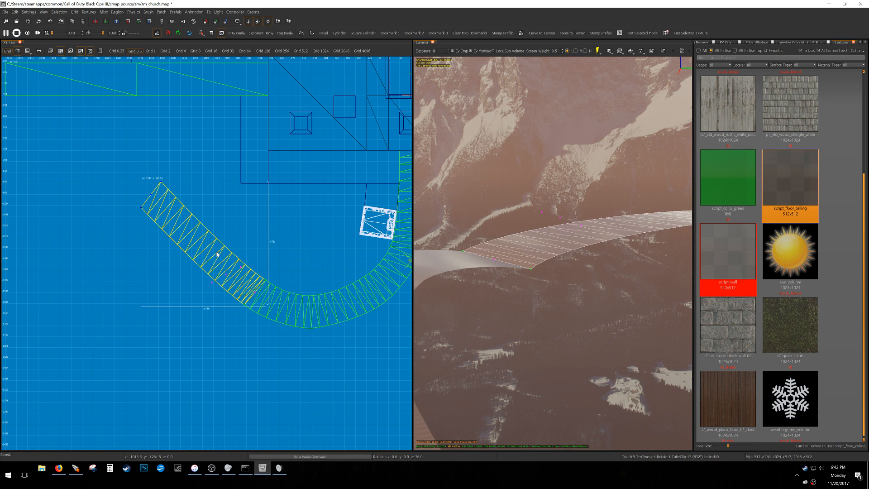
drag(223, 279, 230, 193)
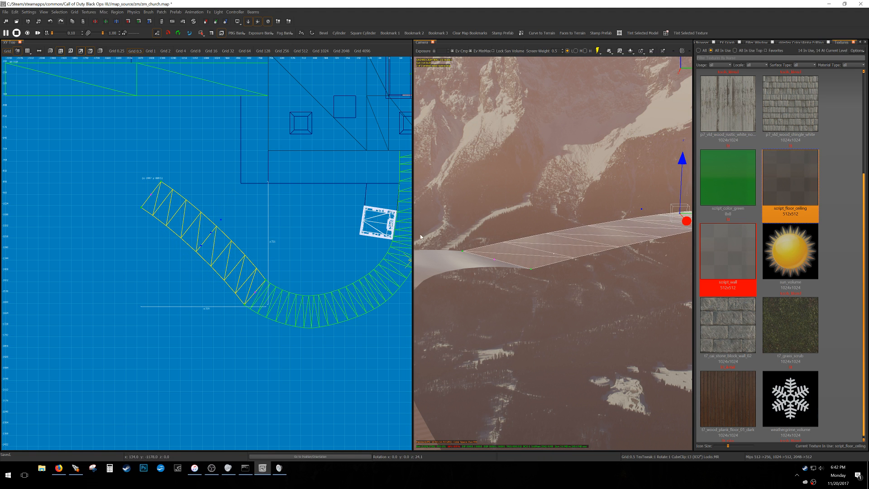
- Select the new section's vertices in the camera view and adjust their height to continue the downhill slope
right_drag(543, 254, 610, 254)
drag(540, 162, 546, 212)
right_drag(546, 213, 445, 212)
key(d)
key(d)
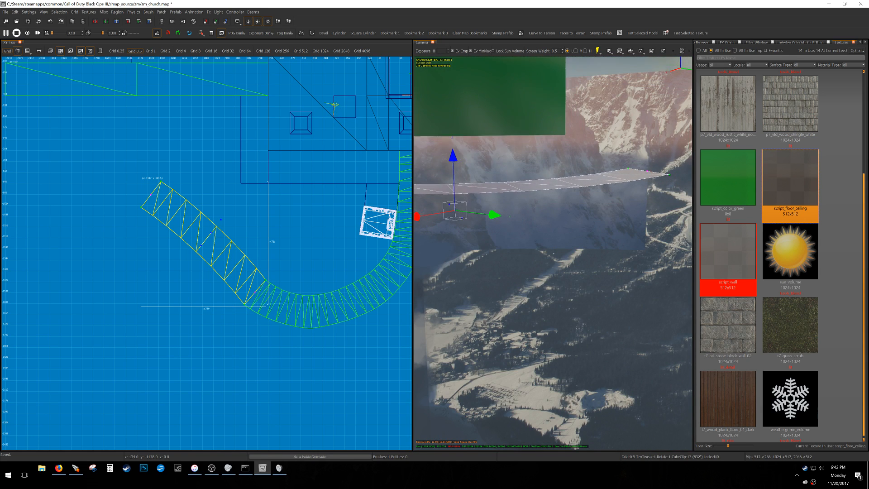
drag(590, 216, 695, 135)
drag(630, 106, 628, 146)
- Examine the path's surface and the seam between its last two patches in the camera and top views
right_drag(628, 146, 570, 145)
key(a)
key(w)
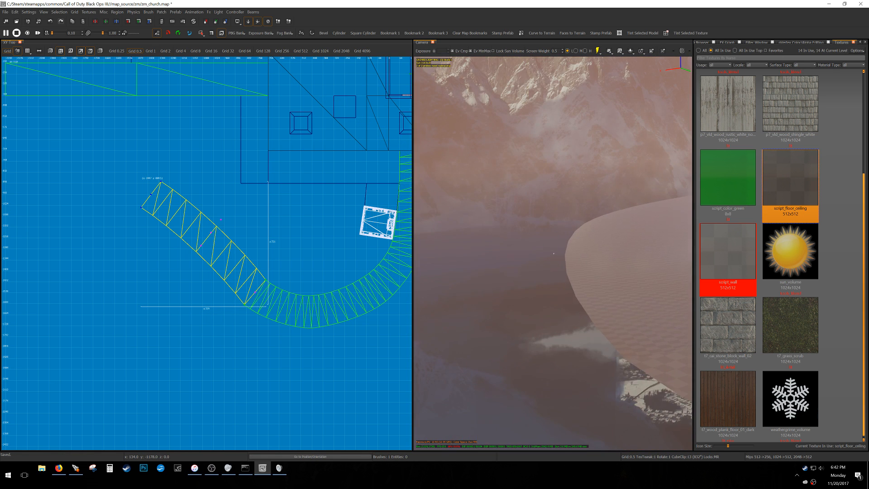
key(w)
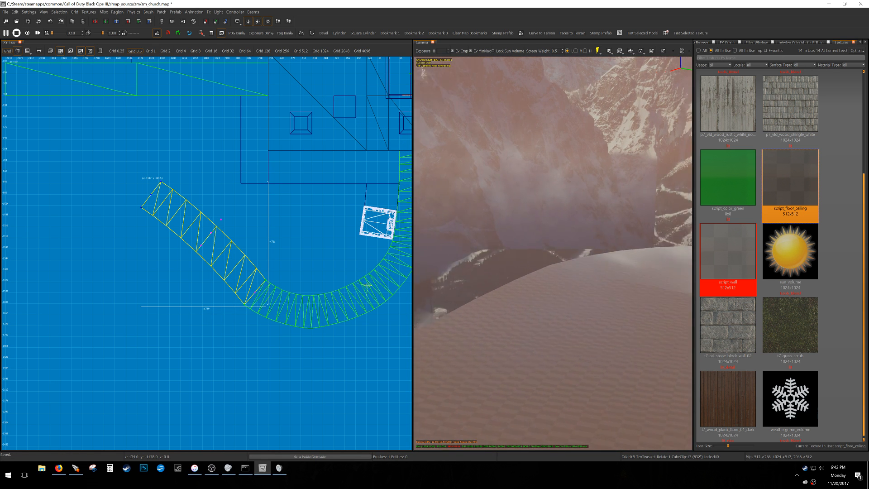
shift+click(533, 310)
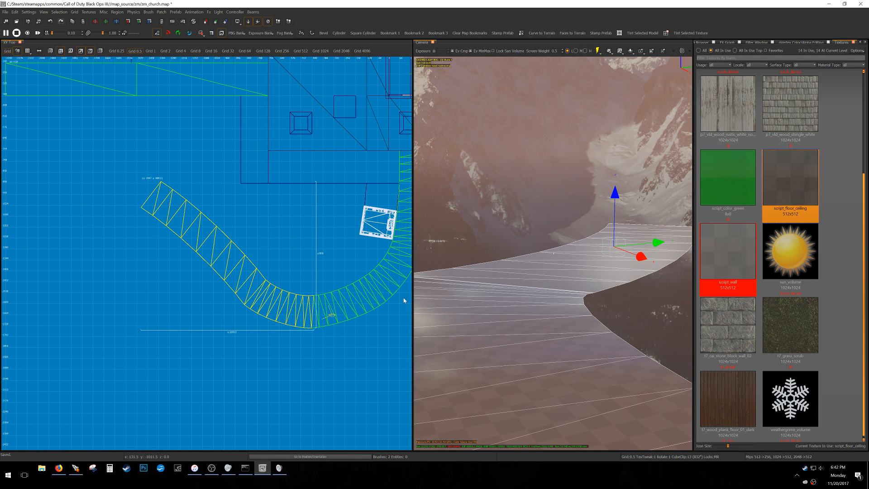
scroll(224, 249, down, 1)
key(v)
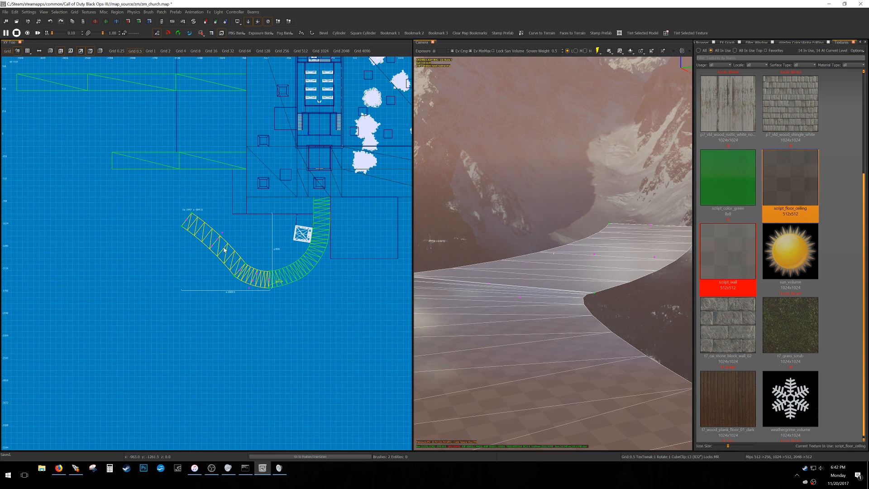
key(Escape)
right_drag(225, 248, 230, 257)
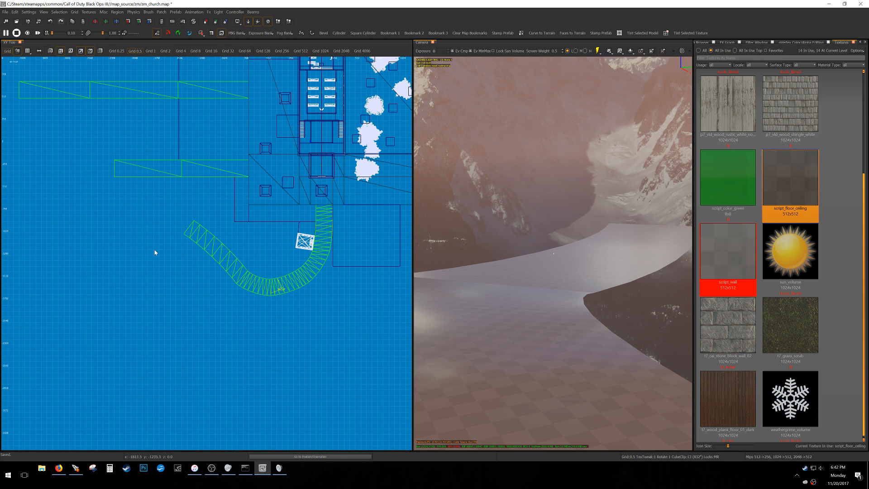
- Save the map and check the last patch's position relative to the church grounds in the top view
right_drag(197, 254, 194, 264)
shift+click(202, 255)
scroll(235, 268, up, 4)
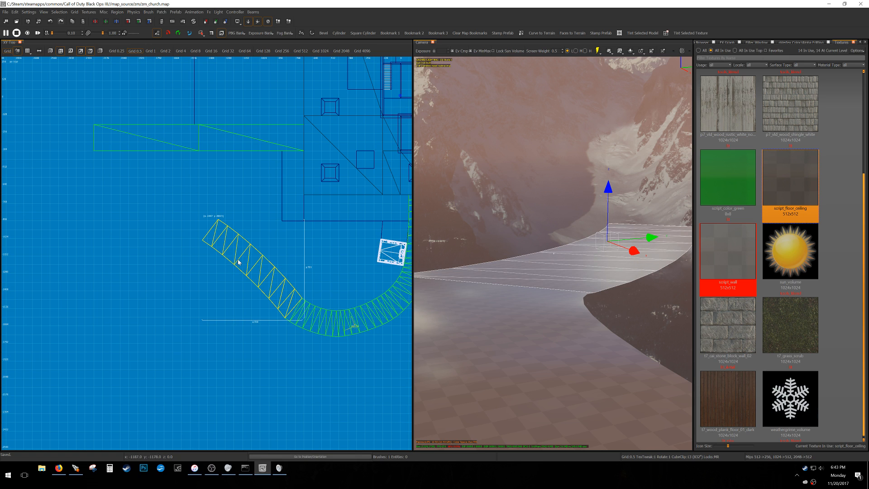
right_drag(239, 262, 240, 260)
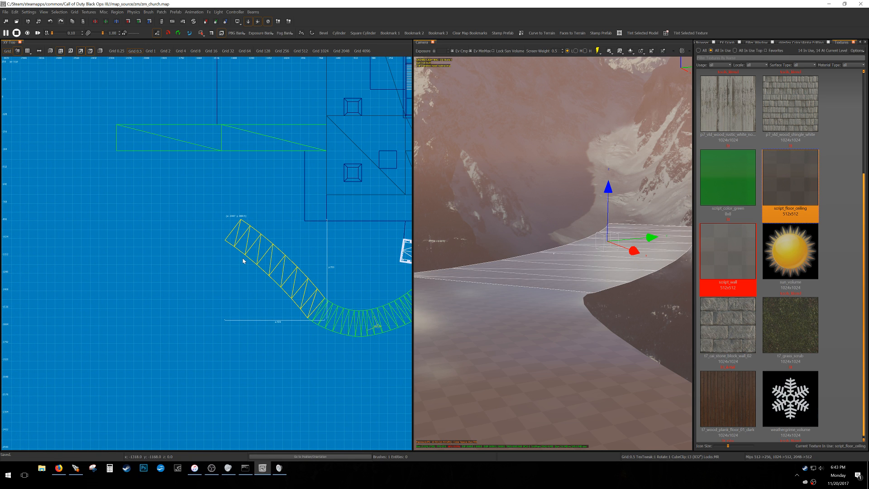
scroll(259, 259, down, 1)
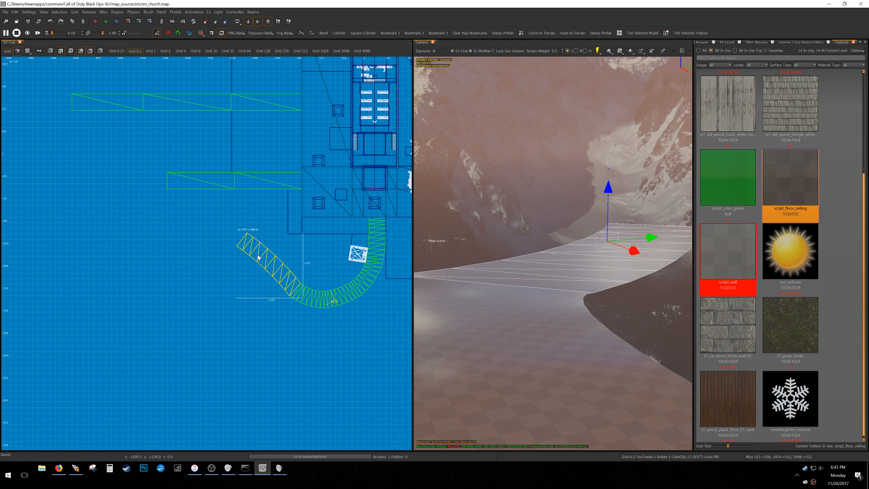
key(Escape)
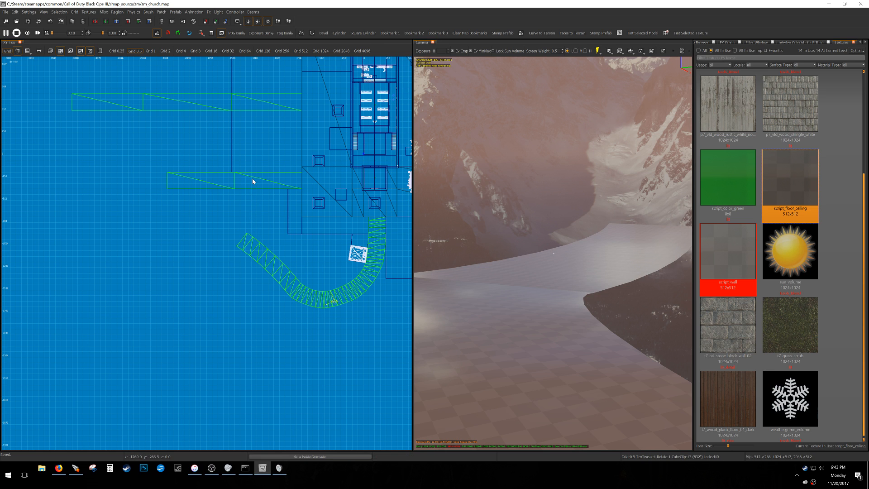
- Shorten the lower terrain strip west of the church grounds to a 192 by 192 square patch against the grounds' edge
drag(118, 208, 307, 180)
scroll(282, 184, up, 1)
key(ctrl+z)
drag(70, 229, 211, 162)
drag(175, 176, 265, 172)
scroll(209, 188, up, 1)
mouse_move(210, 188)
mouse_down()
mouse_move(320, 178)
mouse_move(313, 183)
mouse_up()
key(Escape)
shift+click(336, 229)
mouse_move(333, 228)
mouse_down()
mouse_move(325, 227)
mouse_move(352, 169)
mouse_up()
key(Escape)
shift+click(341, 188)
key(v)
scroll(349, 176, up, 3)
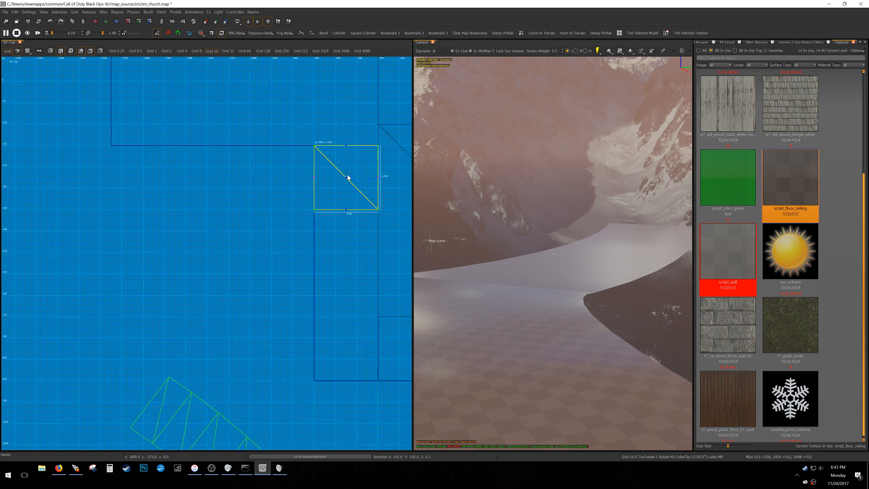
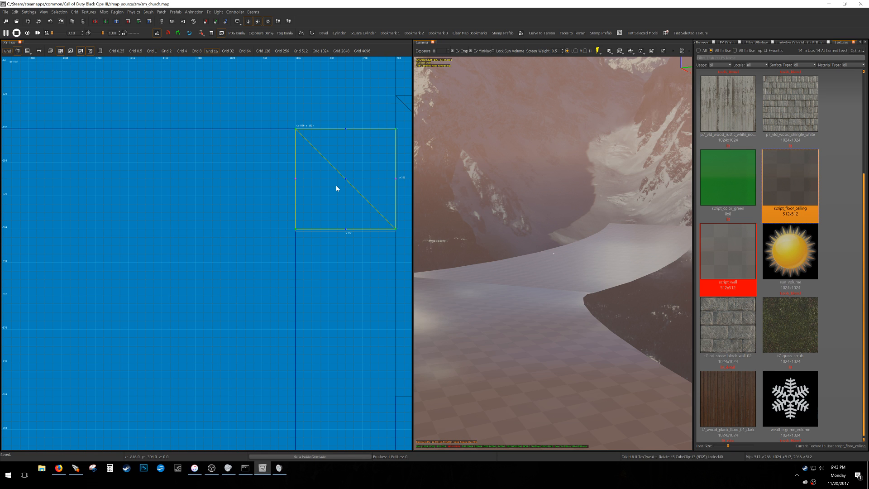
- Duplicate the square terrain patch and place the copy against its outer edge
scroll(332, 245, down, 2)
scroll(302, 239, up, 2)
mouse_move(345, 193)
mouse_down()
mouse_move(353, 200)
mouse_move(247, 195)
mouse_up()
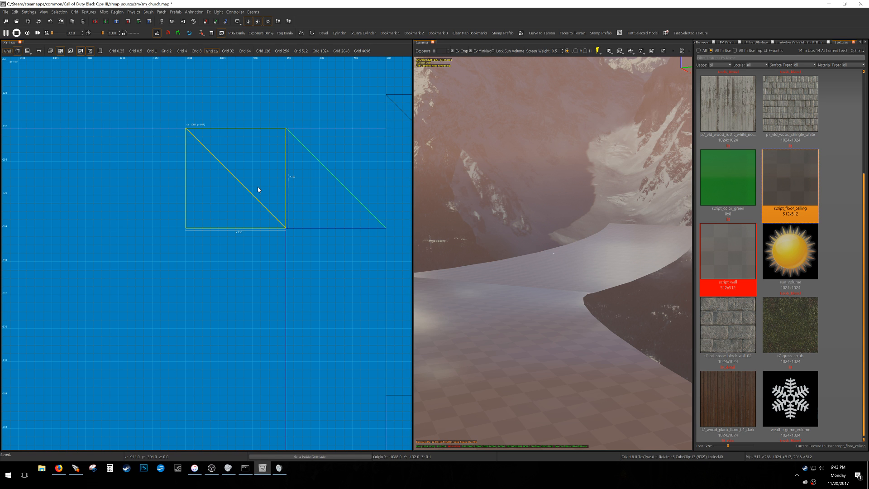
scroll(243, 194, down, 6)
scroll(231, 217, up, 3)
- Subdivide the copied square patch and rotate its outer vertices 30 degrees in the top view to form a curve
key(v)
drag(217, 207, 243, 106)
key(y)
drag(245, 176, 269, 120)
scroll(262, 158, up, 1)
key(3)
key(r)
drag(267, 154, 246, 163)
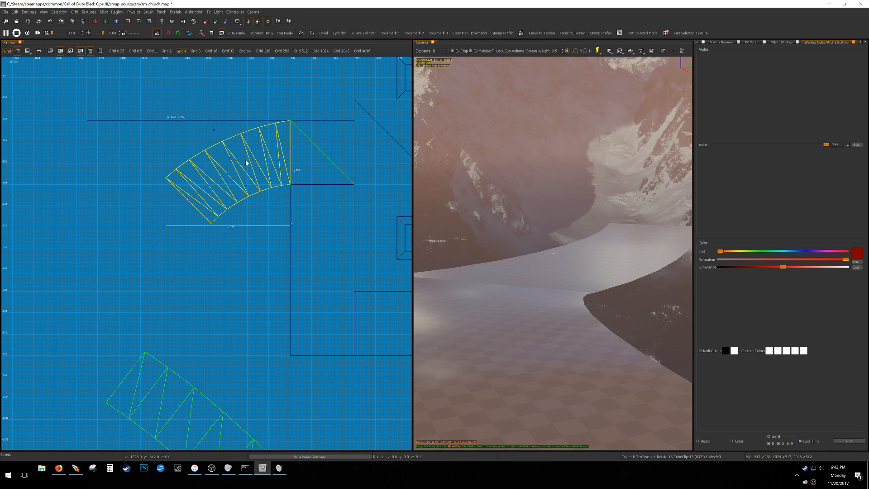
- Rotate the curved patch's inner-end vertices slightly in the top view to soften the bend
drag(279, 212, 319, 101)
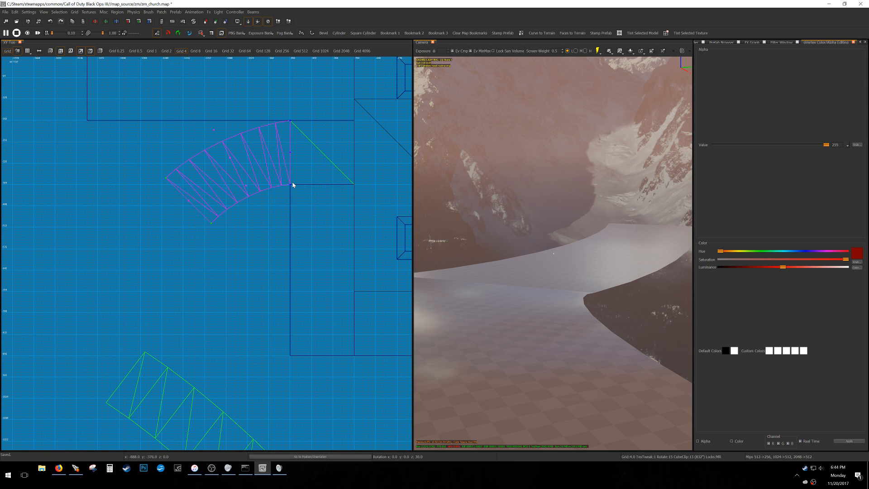
key(1)
drag(306, 186, 304, 176)
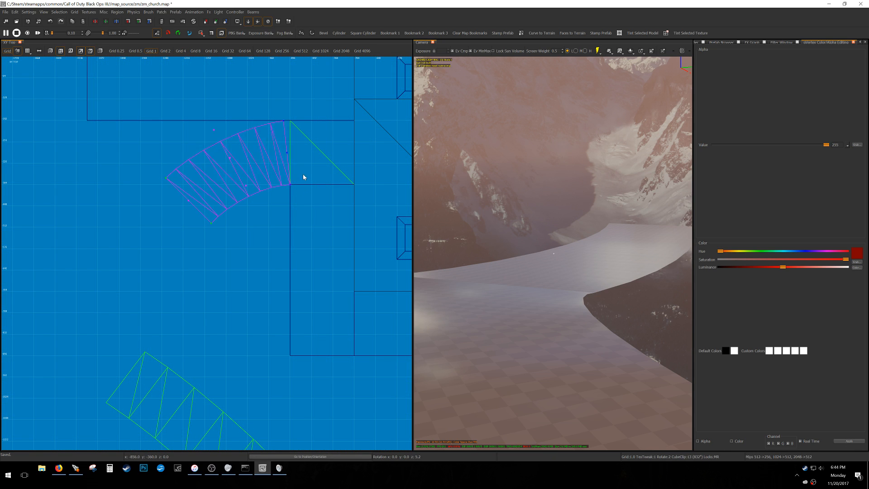
key(v)
- Adjust the vertices of the curved patch and the adjoining square patch together to even out the bend
shift+click(301, 161)
key(v)
drag(270, 141, 309, 117)
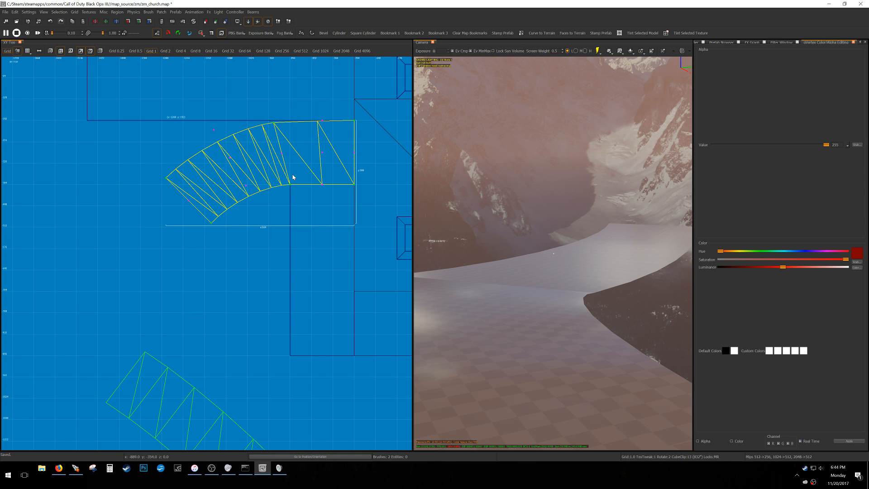
drag(125, 252, 303, 192)
drag(306, 201, 309, 207)
right_drag(280, 220, 281, 200)
scroll(309, 192, down, 10)
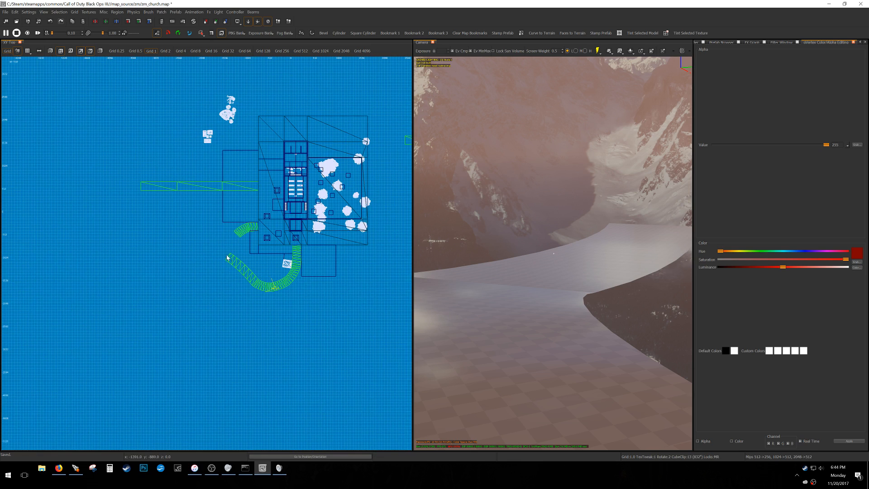
- Duplicate the distant long terrain strip and move the copy beside the open end of the new curved patch
shift+click(350, 156)
scroll(349, 161, down, 2)
key(6)
key(space)
drag(371, 158, 249, 231)
scroll(248, 232, up, 6)
right_drag(282, 249, 103, 167)
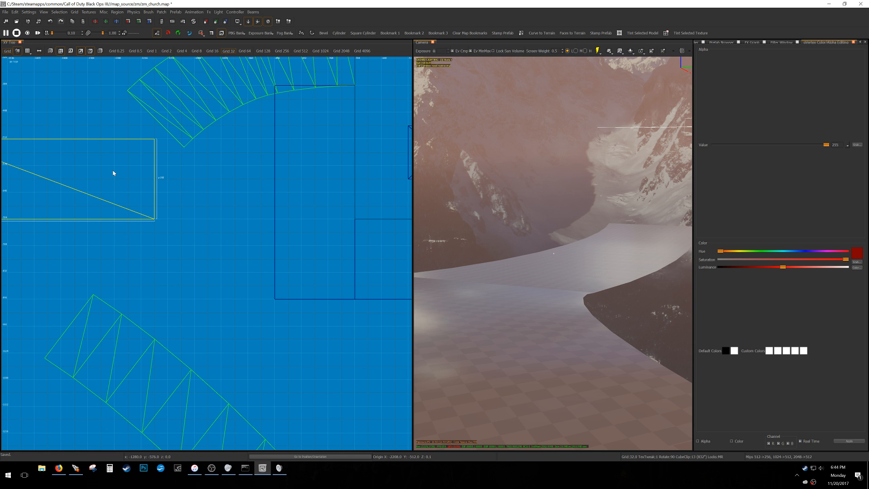
key(1)
scroll(117, 176, up, 5)
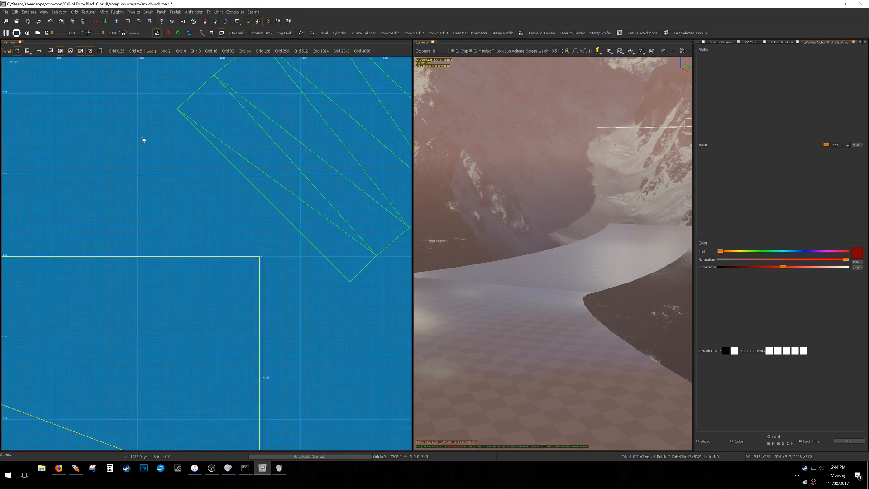
scroll(234, 242, down, 7)
- Adjust the curved patch's outer vertices and position the long strip against the curve's open end
shift+click(265, 215)
key(v)
key([)
key(v)
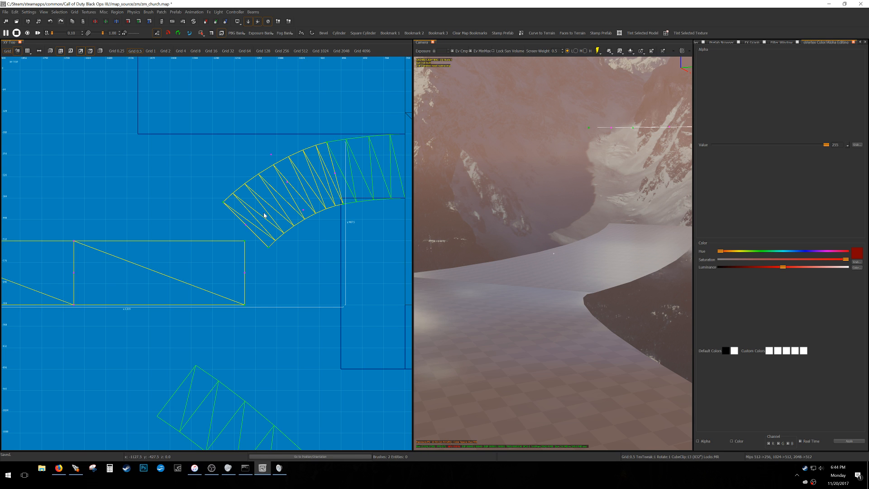
key(Escape)
shift+click(224, 255)
scroll(225, 251, down, 6)
key(v)
mouse_move(70, 297)
mouse_down()
mouse_move(242, 242)
mouse_move(243, 190)
mouse_move(225, 166)
mouse_up()
scroll(221, 240, up, 10)
scroll(228, 176, up, 8)
drag(234, 270, 266, 159)
scroll(267, 159, down, 7)
scroll(263, 176, down, 4)
scroll(268, 182, down, 10)
- Rotate the long strip 45 degrees to line it up with the curved patch's open end, then save the map
key(5)
drag(296, 222, 305, 224)
key(r)
scroll(303, 225, down, 7)
scroll(280, 261, up, 2)
key(0)
scroll(277, 247, up, 6)
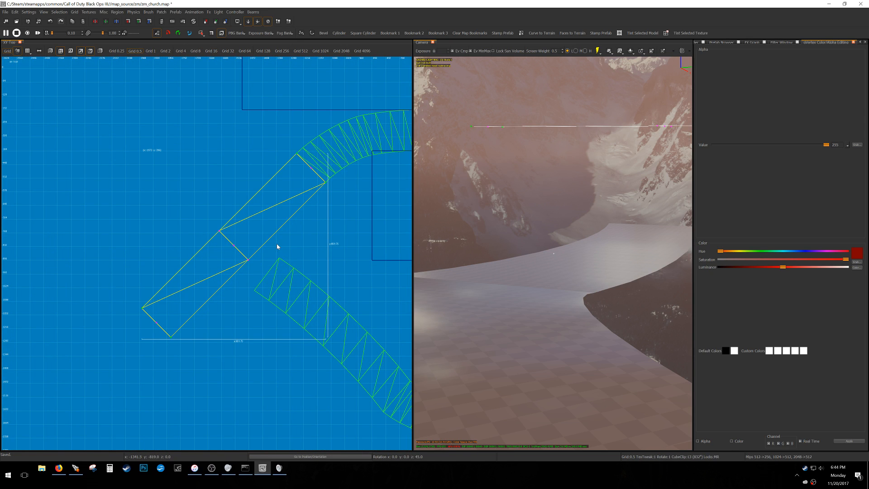
right_drag(488, 245, 545, 229)
key(v)
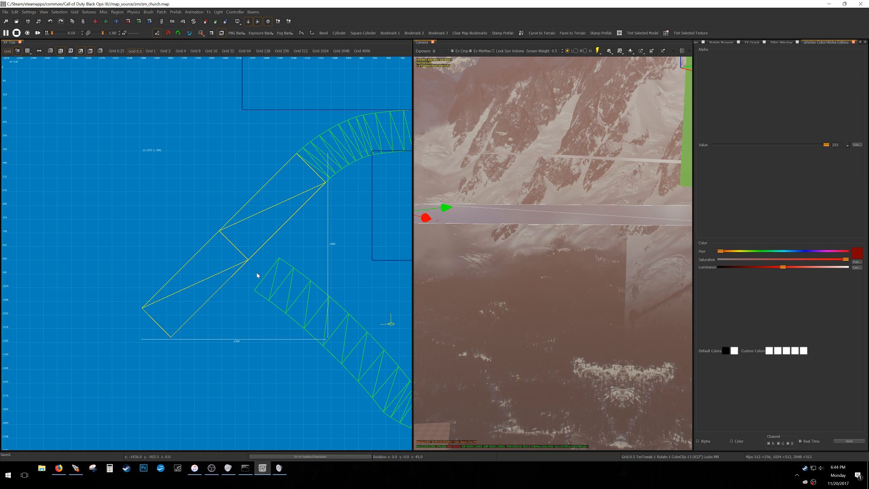
- Select the distant two-part terrain strip east of the church and hide all other geometry
scroll(266, 285, down, 5)
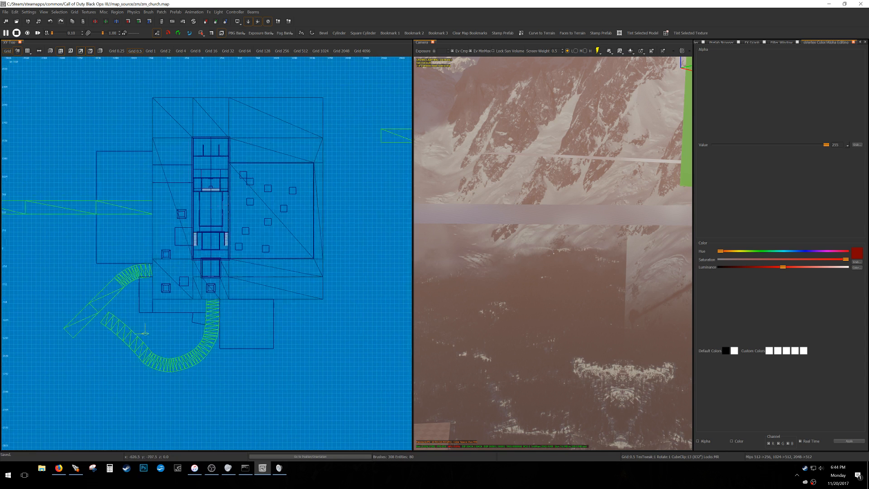
right_drag(266, 285, 185, 300)
shift+click(348, 148)
scroll(344, 154, down, 3)
key(7)
mouse_move(320, 197)
right_down()
mouse_move(333, 191)
mouse_move(313, 236)
right_up()
scroll(333, 191, up, 2)
key(alt+h)
- Duplicate the two-part strip and centre the copy on the map origin in the top view
key(space)
drag(352, 171, 179, 258)
scroll(190, 248, up, 3)
scroll(190, 249, up, 1)
key(5)
drag(241, 257, 243, 272)
key(ctrl+Tab)
key(ctrl+Tab)
key(ctrl+Tab)
- Begin saving the selected strip as a new prefab and create a folder named church inside the cw prefabs folder
right_click(237, 193)
mouse_move(267, 204)
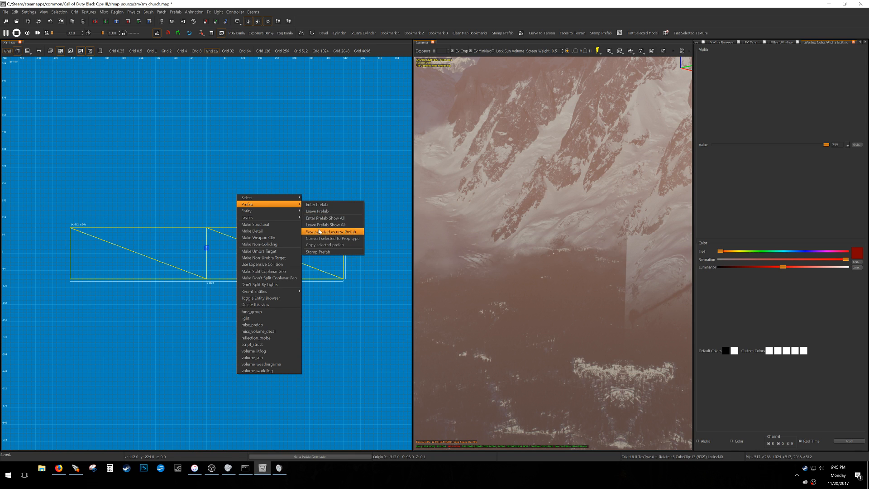
click(319, 231)
drag(512, 303, 672, 326)
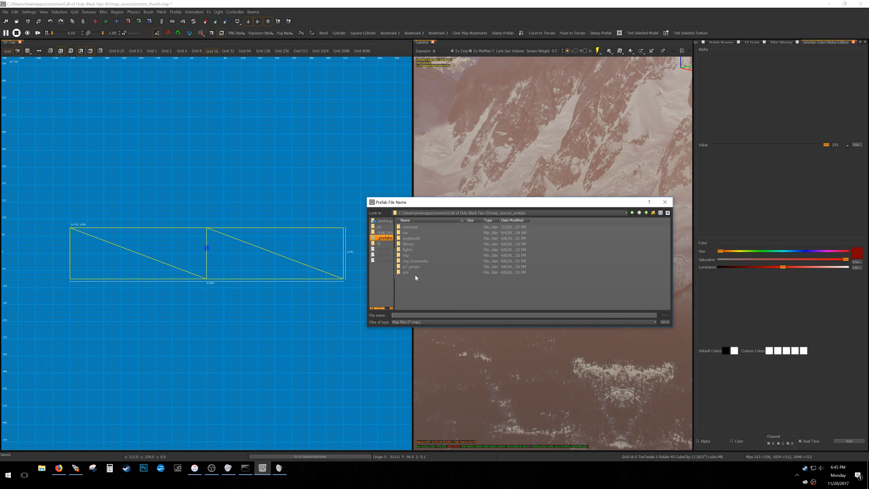
double_click(414, 232)
right_click(538, 310)
click(567, 305)
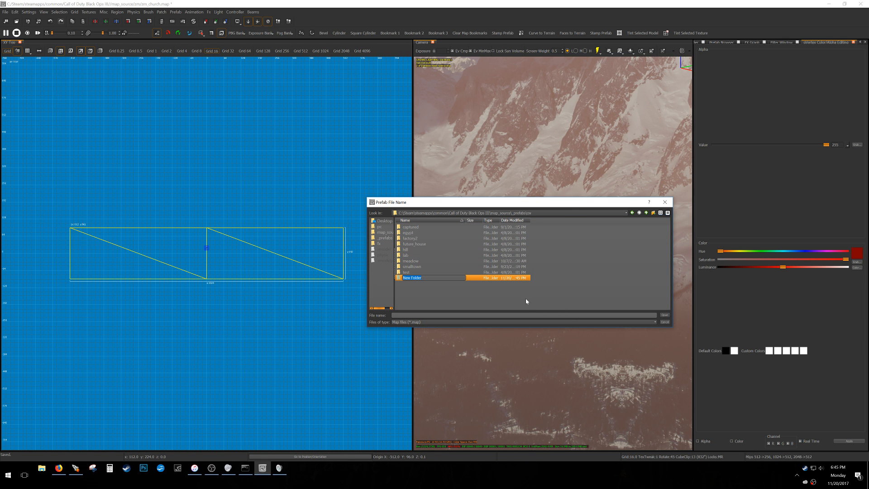
text(Church)
key(Return)
key(Return)
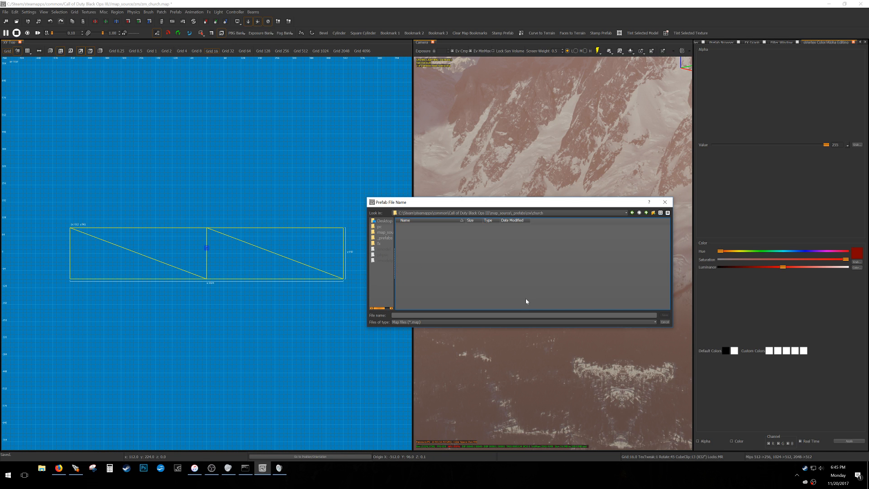
- Save the prefab as bridge_01 in the church folder and enter it for editing
text(b)
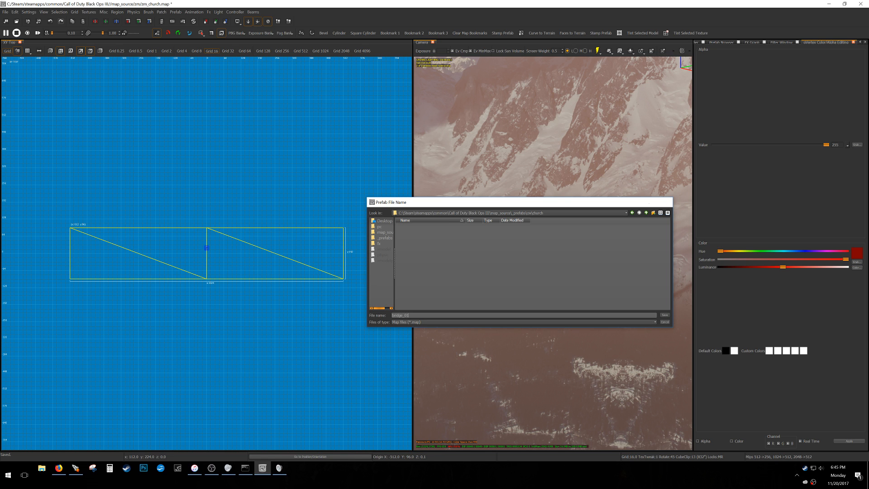
text(ridge_01)
key(Return)
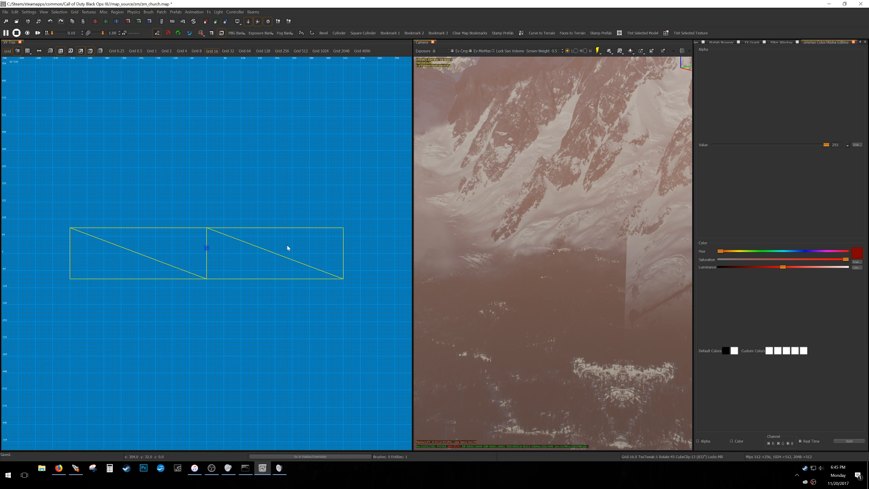
key(t)
key(shift+e)
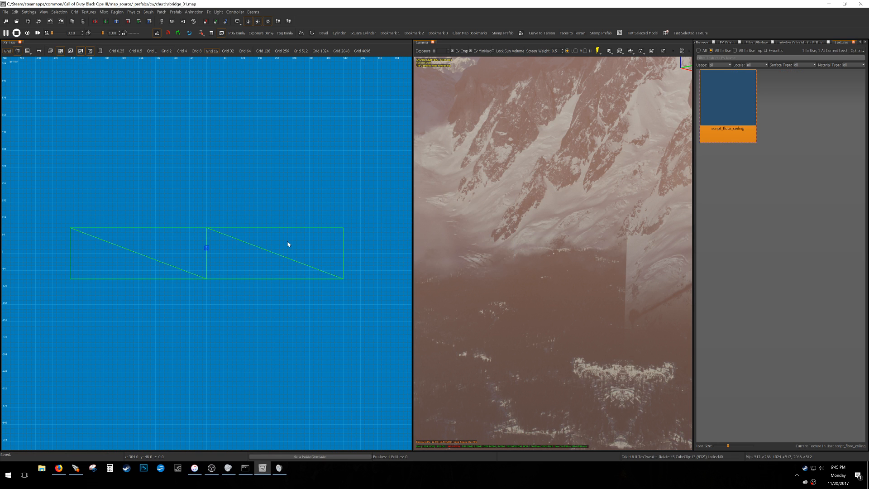
- Draw a brush 1024 units long and 16 units wide in script_floor_ceiling along the strip's upper long edge
click(735, 112)
right_drag(333, 201, 331, 210)
scroll(342, 233, up, 4)
key(3)
drag(342, 241, 263, 230)
scroll(324, 230, up, 4)
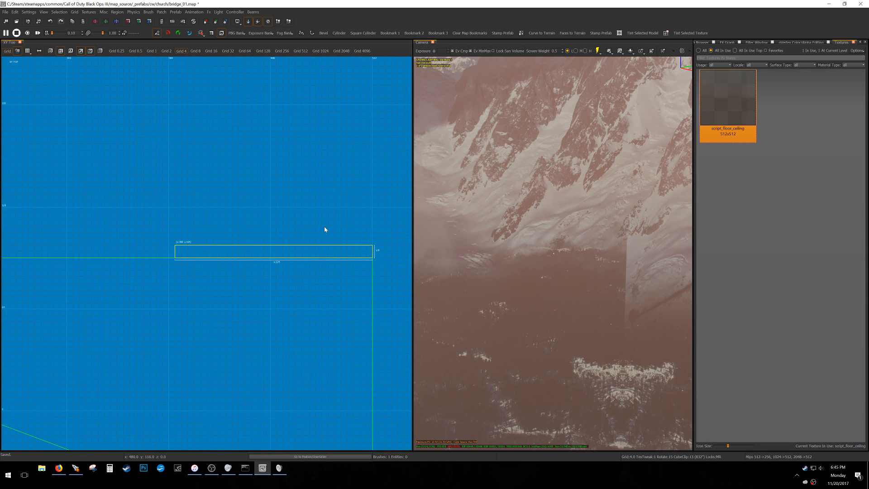
scroll(323, 219, down, 10)
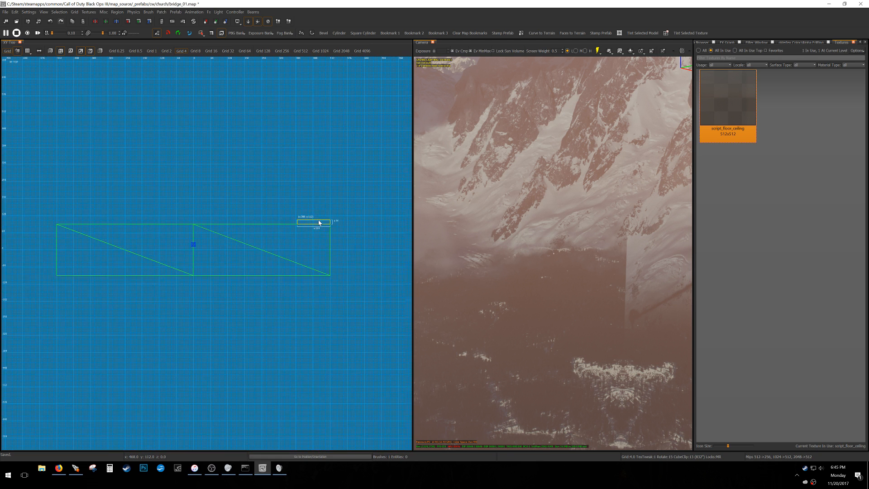
scroll(335, 231, up, 2)
drag(335, 230, 137, 230)
- Extend the new brush down from the strip in the front view to make a side wall 256 units high
scroll(141, 233, up, 7)
scroll(137, 230, down, 7)
key(ctrl+Tab)
right_drag(261, 280, 255, 252)
scroll(290, 236, up, 5)
drag(302, 236, 308, 323)
scroll(326, 195, up, 2)
scroll(328, 195, down, 2)
scroll(314, 225, down, 2)
scroll(317, 243, up, 2)
drag(318, 244, 328, 319)
scroll(327, 317, down, 5)
- Duplicate the side wall and move the copy beyond the strip's opposite long edge in the top view
key(ctrl+Tab)
key(ctrl+Tab)
mouse_move(297, 274)
right_down()
mouse_move(292, 265)
mouse_move(306, 266)
right_up()
scroll(306, 267, up, 3)
key(6)
key(space)
key(alt+Down)
key(alt+Down)
key(alt+Down)
key(alt+Down)
key(alt+Down)
key(alt+Down)
key(alt+Left)
scroll(310, 289, up, 4)
- Place the copied side wall flush against the strip's lower long edge and tidy the fit of the parts
key(5)
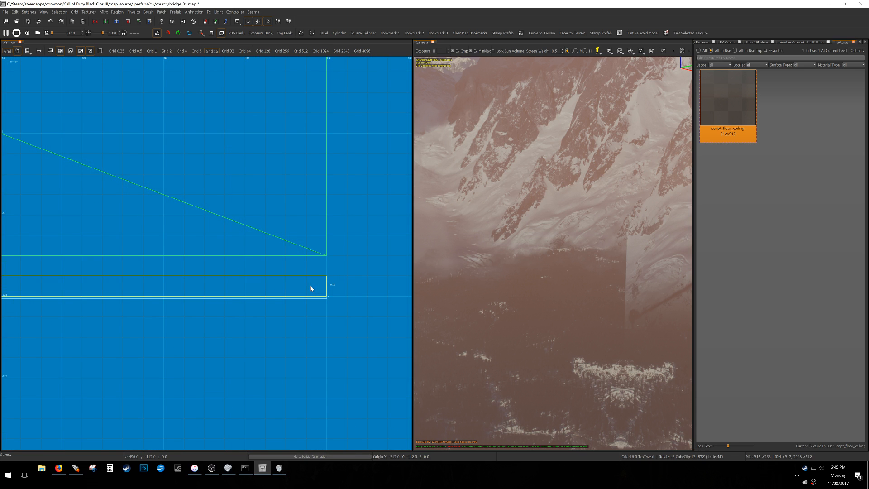
key(alt+Up)
scroll(310, 272, down, 4)
scroll(308, 247, down, 2)
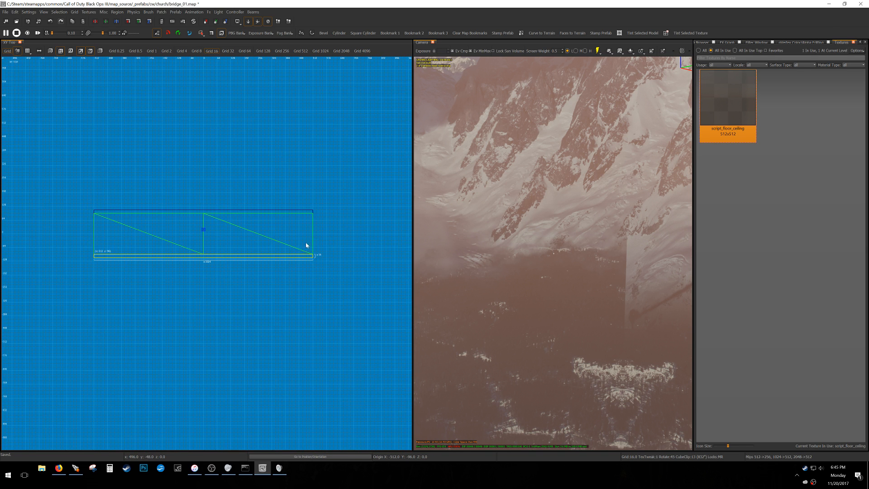
shift+click(290, 242)
scroll(311, 217, up, 6)
shift+click(311, 224)
drag(312, 224, 316, 200)
scroll(317, 201, down, 2)
key(Escape)
- Select one side wall in the camera view and frame it in the front view with a 32-unit grid
right_drag(553, 254, 553, 254)
click(486, 311)
scroll(193, 297, down, 8)
key(Escape)
mouse_move(501, 332)
right_down()
mouse_move(527, 332)
mouse_move(520, 325)
right_up()
shift+click(519, 325)
key(ctrl+Tab)
scroll(215, 256, up, 7)
key(6)
right_drag(151, 273, 156, 278)
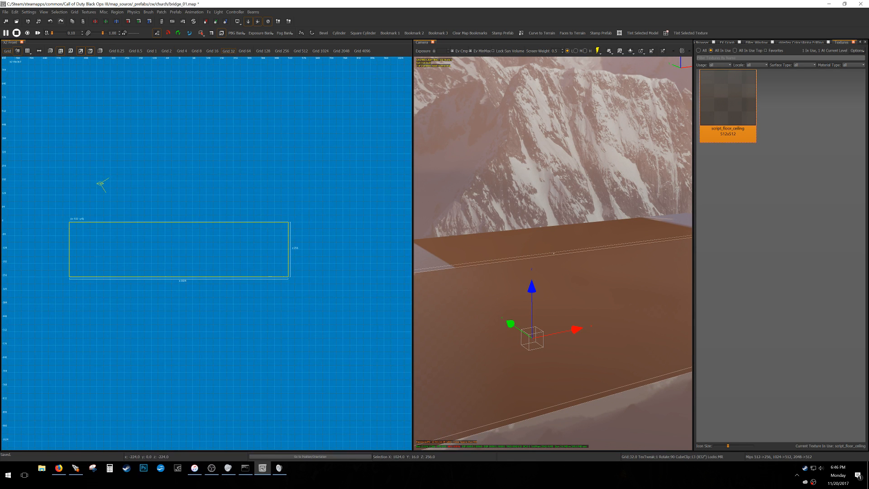
- Create a 256 × 16 × 256 unit bevel curve and place it inset from the wall's left end
scroll(148, 269, up, 2)
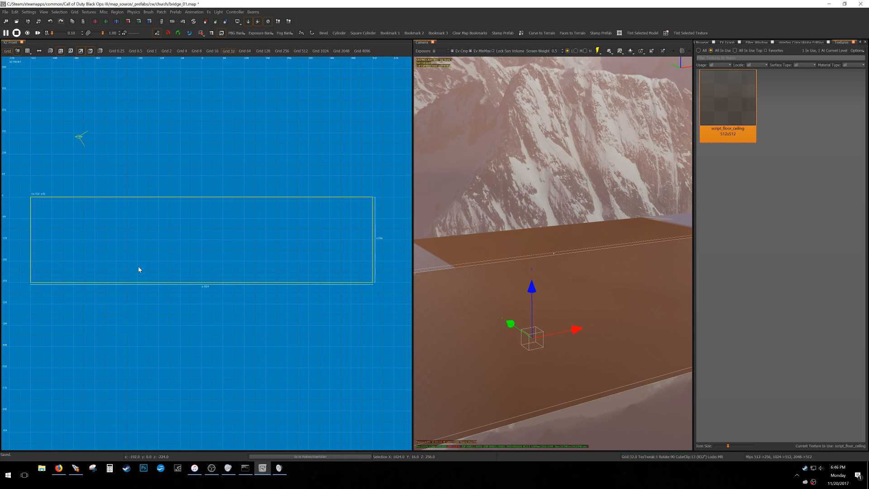
drag(24, 248, 271, 245)
click(323, 34)
scroll(301, 190, down, 3)
drag(245, 255, 212, 168)
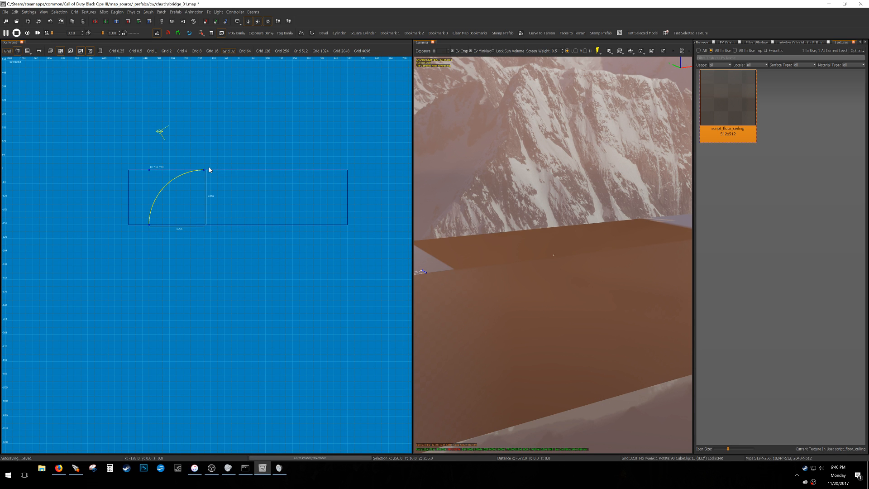
scroll(156, 205, up, 3)
drag(153, 212, 161, 211)
- Duplicate the bevel curve and place a mirrored copy inset from the wall's right end
right_drag(246, 225, 194, 217)
key(space)
key(r)
scroll(164, 220, down, 2)
drag(165, 219, 294, 207)
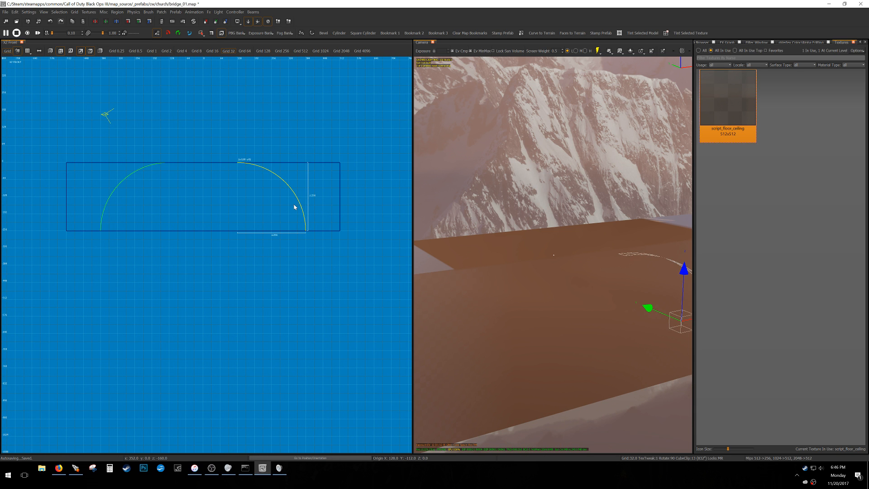
- Deselect the curve and select both side walls of the bridge
key(ctrl+Tab)
scroll(228, 240, up, 3)
right_drag(222, 236, 320, 217)
scroll(216, 227, down, 3)
key(ctrl+Tab)
key(Escape)
shift+click(149, 245)
mouse_move(492, 270)
right_down()
mouse_move(502, 270)
mouse_move(493, 270)
right_up()
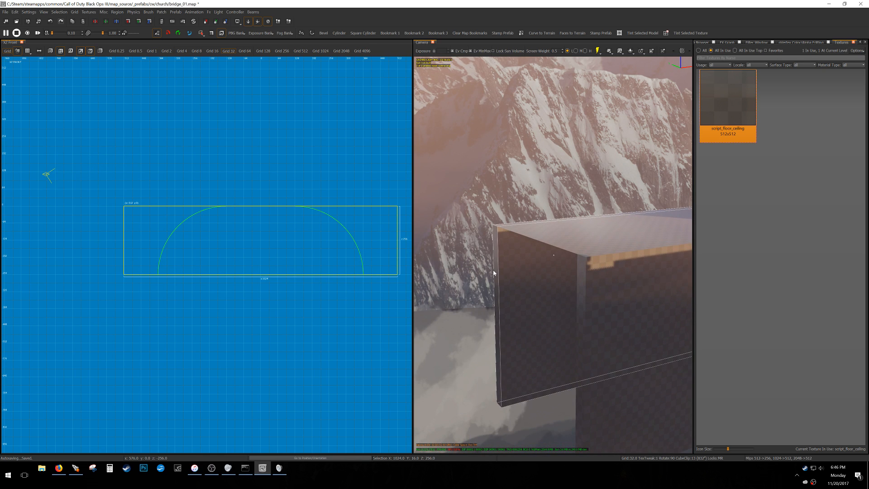
shift+click(605, 331)
scroll(163, 257, up, 4)
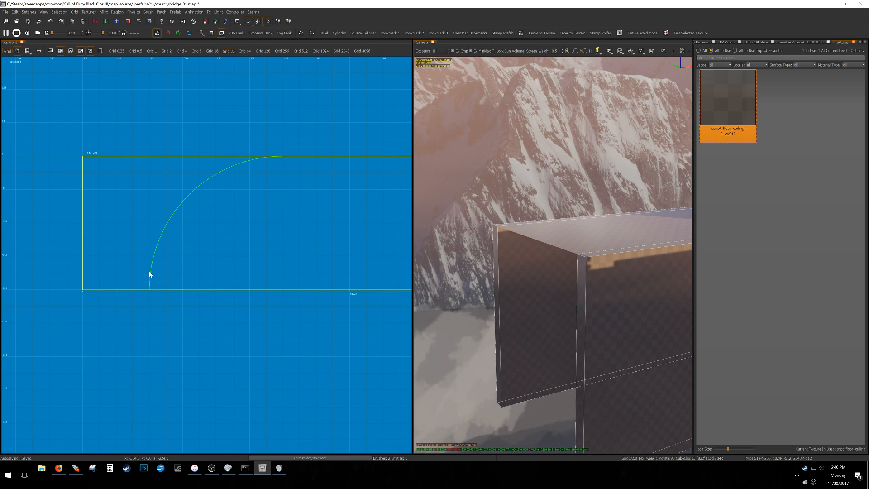
- Split both side walls vertically at the outer feet of the left and right bevel curves
click(153, 229)
key(shift+Return)
scroll(148, 230, down, 4)
right_drag(145, 235, 70, 231)
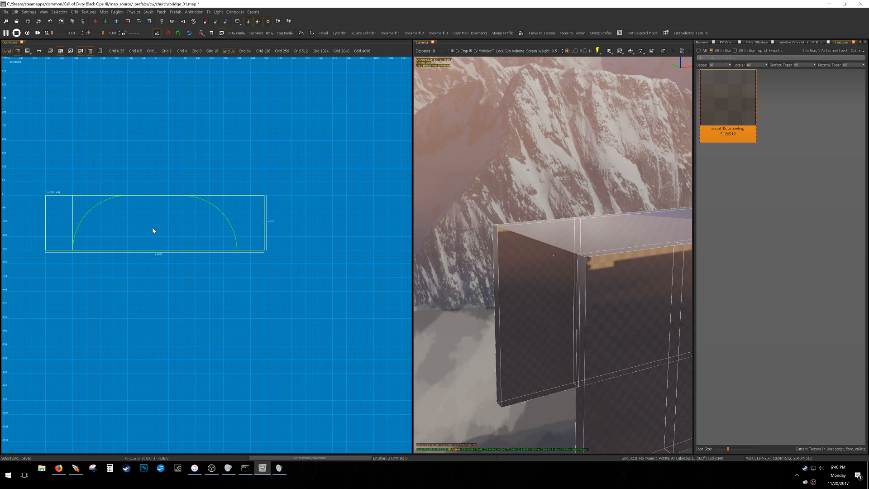
scroll(228, 244, up, 3)
click(244, 254)
click(245, 229)
key(shift+Return)
scroll(241, 234, down, 2)
right_drag(215, 230, 235, 238)
- Lower the top of all the split wall sections by one 32-unit grid step below the deck
click(108, 171)
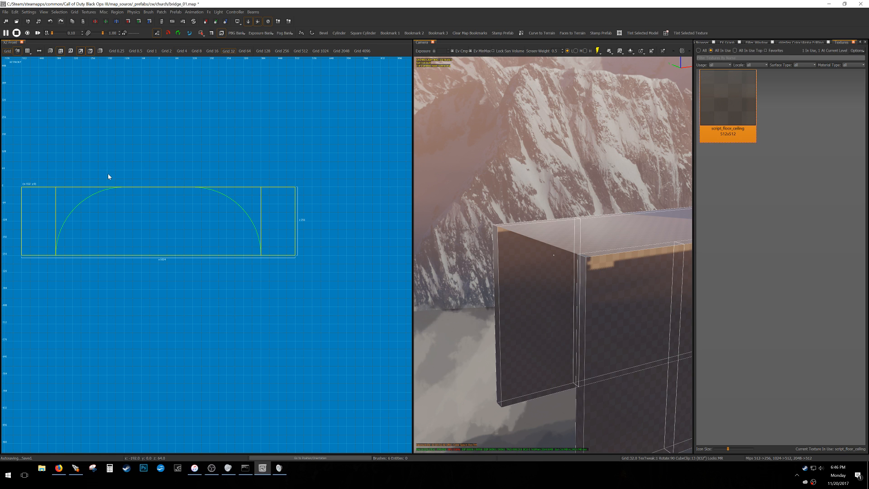
drag(109, 170, 109, 174)
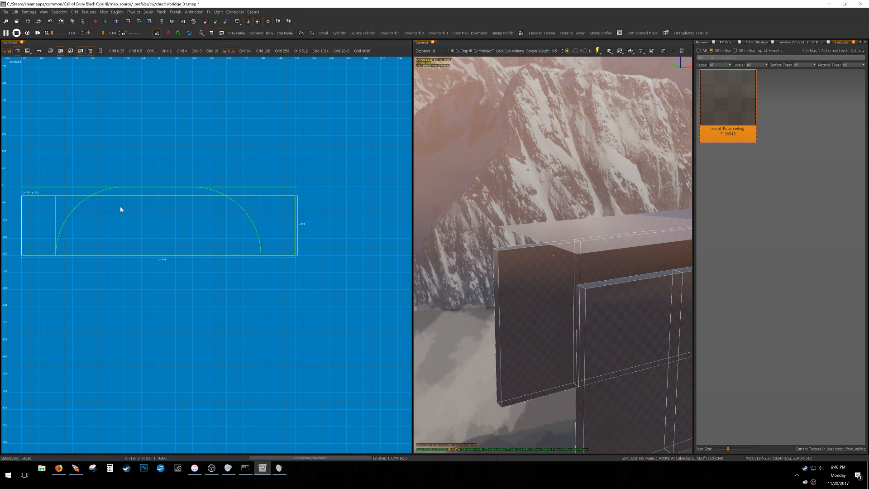
key(Escape)
- Resize both bevel curves to 224 × 224 units so they fit beneath the lowered wall tops
mouse_move(29, 271)
shift+mouse_down()
mouse_move(159, 150)
mouse_move(269, 294)
shift+mouse_up()
key(Escape)
drag(228, 157, 228, 166)
drag(176, 216, 183, 217)
key(Escape)
right_drag(134, 230, 169, 230)
shift+drag(208, 168, 305, 304)
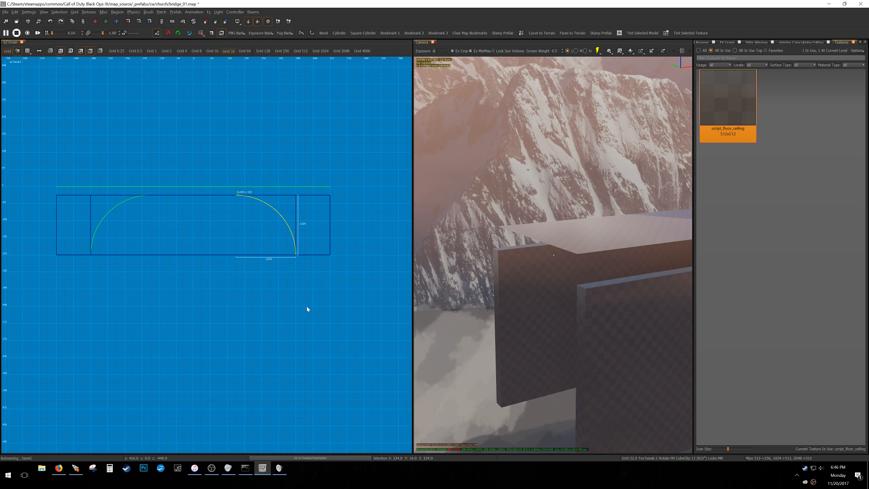
- Reshape the two central wall sections into 32-unit-high beams between the deck and the top of the arch
right_drag(271, 233, 272, 248)
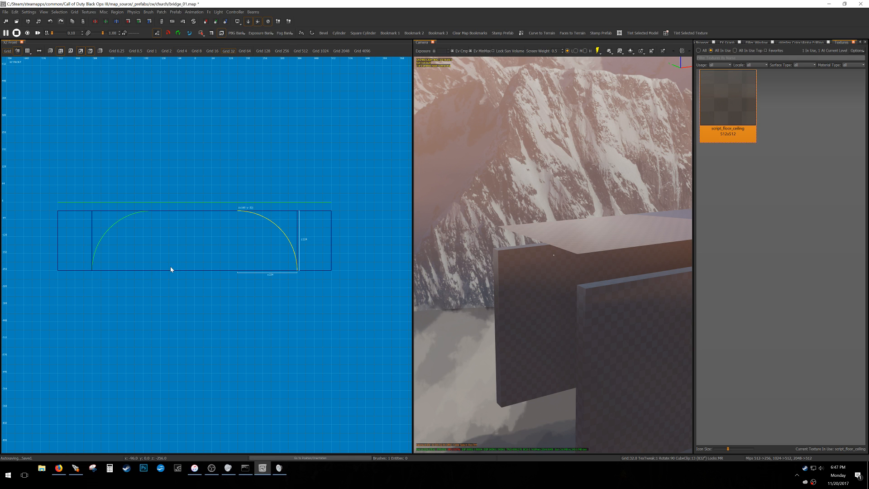
right_drag(198, 252, 199, 255)
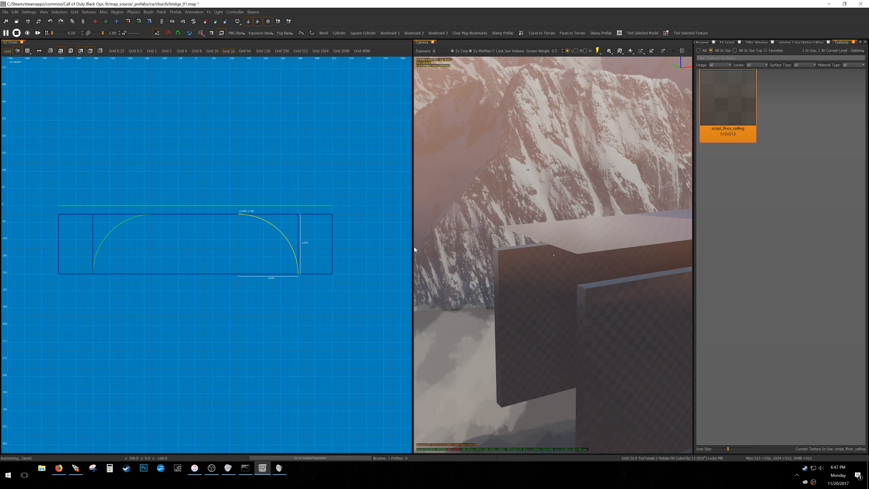
right_drag(506, 247, 564, 252)
right_drag(468, 249, 525, 252)
key(Escape)
shift+click(573, 261)
shift+click(552, 217)
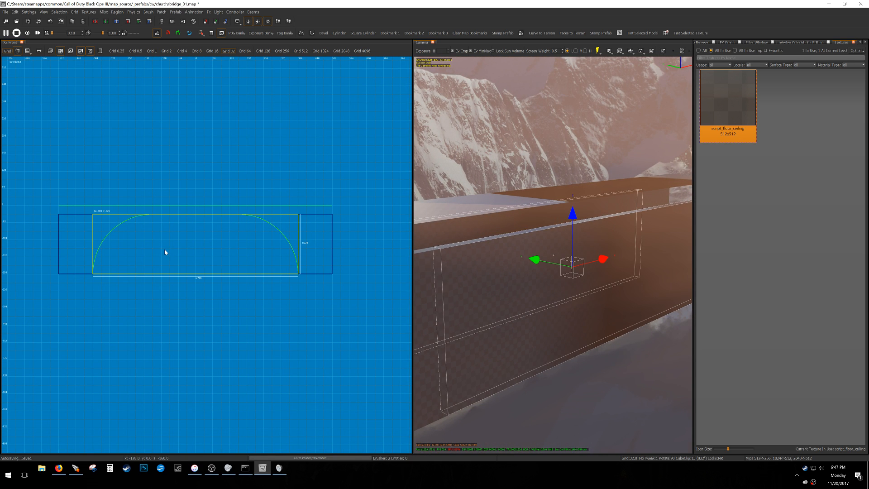
drag(167, 196, 167, 194)
drag(172, 309, 174, 252)
key(Escape)
- Raise the tops of the four end wall sections back up to the deck
shift+click(84, 229)
shift+click(317, 231)
key(Escape)
shift+drag(38, 303, 112, 192)
shift+drag(275, 305, 394, 171)
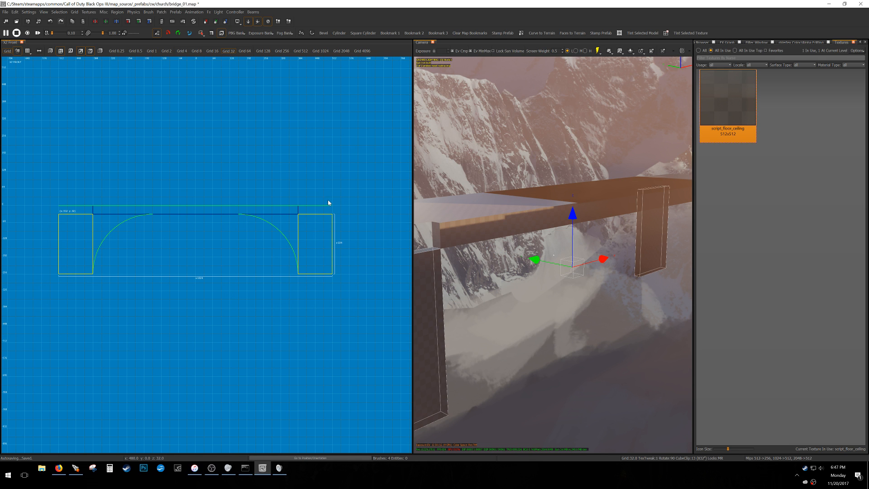
drag(328, 200, 330, 195)
key(Escape)
- Widen the left bevel curve in the side view to span the bridge's full 224-unit width
right_drag(524, 240, 489, 240)
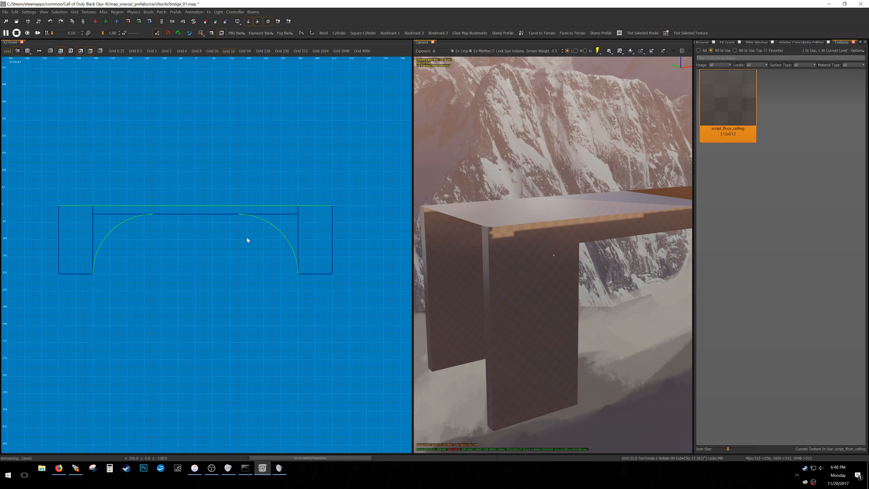
shift+drag(76, 296, 188, 195)
right_drag(553, 254, 507, 260)
key(ctrl+Tab)
drag(227, 247, 287, 244)
key(4)
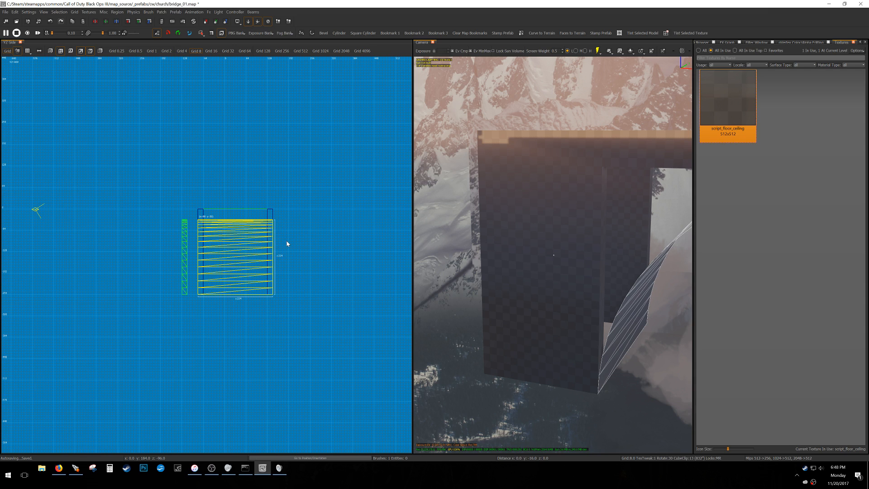
- Align the right bevel curve with the side wall's outer face and widen it across the full bridge width
key(Escape)
shift+click(184, 240)
scroll(193, 225, up, 7)
drag(152, 228, 231, 227)
scroll(231, 227, down, 7)
right_drag(63, 207, 202, 238)
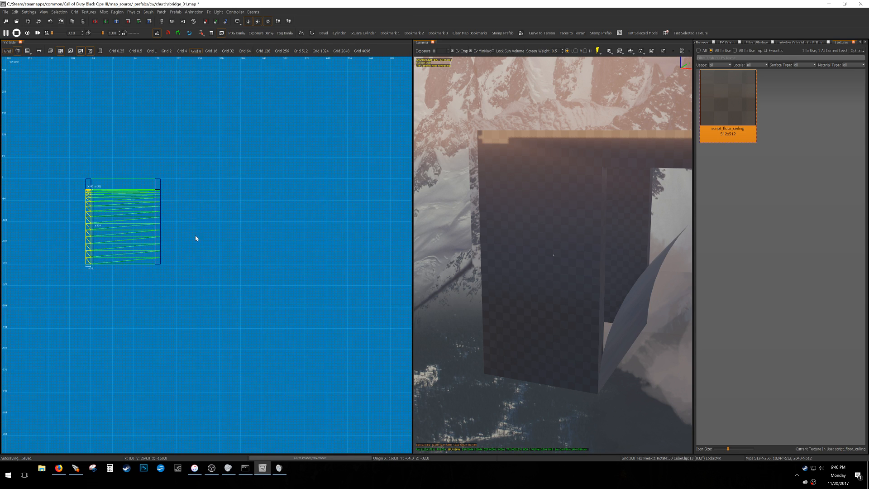
scroll(134, 217, up, 5)
drag(129, 210, 265, 212)
scroll(265, 211, down, 3)
- Cap the right curve with the Bevel cap type and save the prefab
key(ctrl+Tab)
key(ctrl+Tab)
right_drag(436, 247, 553, 255)
key(shift+c)
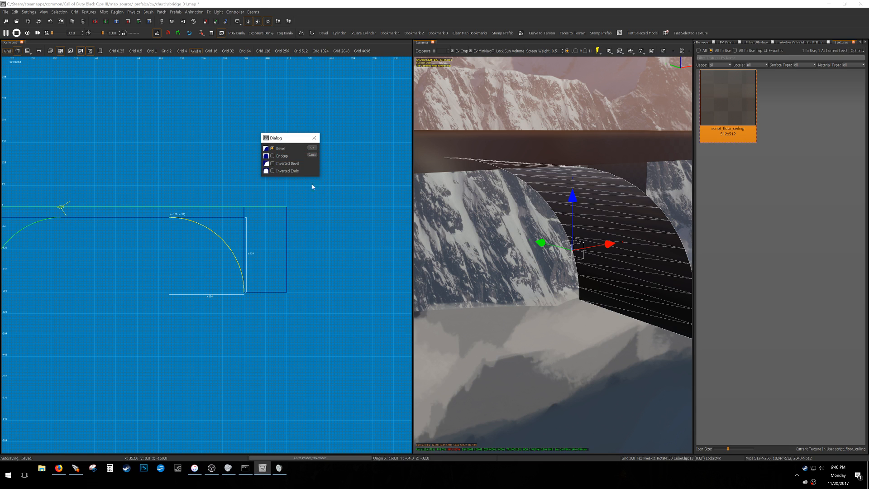
click(312, 148)
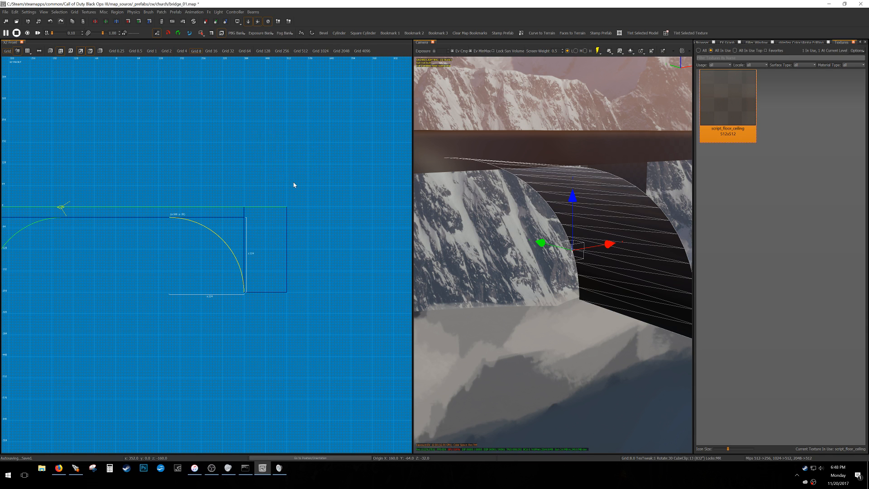
key(Escape)
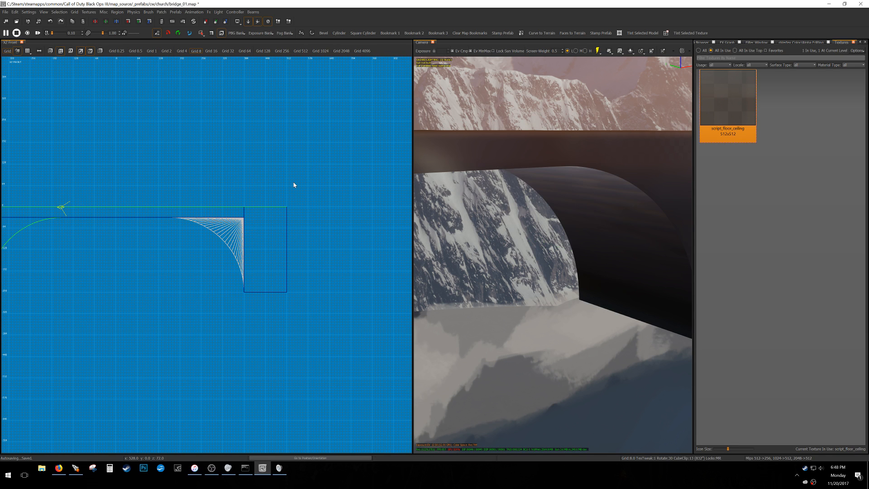
mouse_move(465, 200)
right_down()
mouse_move(480, 200)
mouse_move(466, 199)
right_up()
shift+click(549, 189)
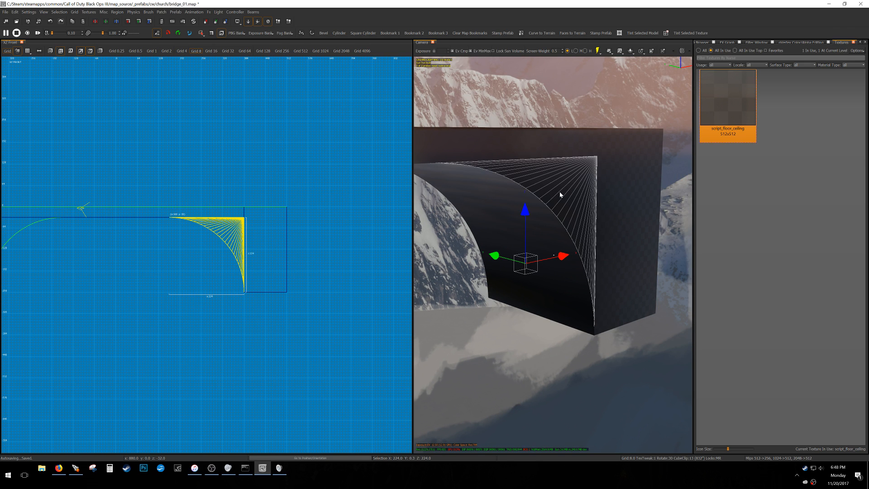
key(Escape)
mouse_move(605, 210)
right_down()
mouse_move(590, 210)
mouse_move(605, 211)
right_up()
key(ctrl+s)
- Cap the left curve with the Bevel cap type and select its front cap
shift+click(451, 245)
right_drag(469, 262, 443, 226)
key(shift+c)
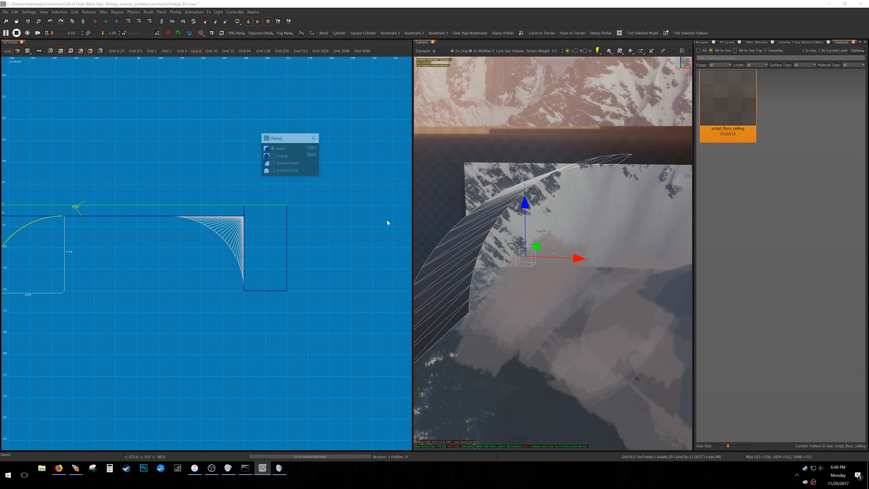
click(313, 148)
right_drag(512, 214, 487, 217)
key(ctrl+bracketright)
key(Escape)
shift+click(476, 178)
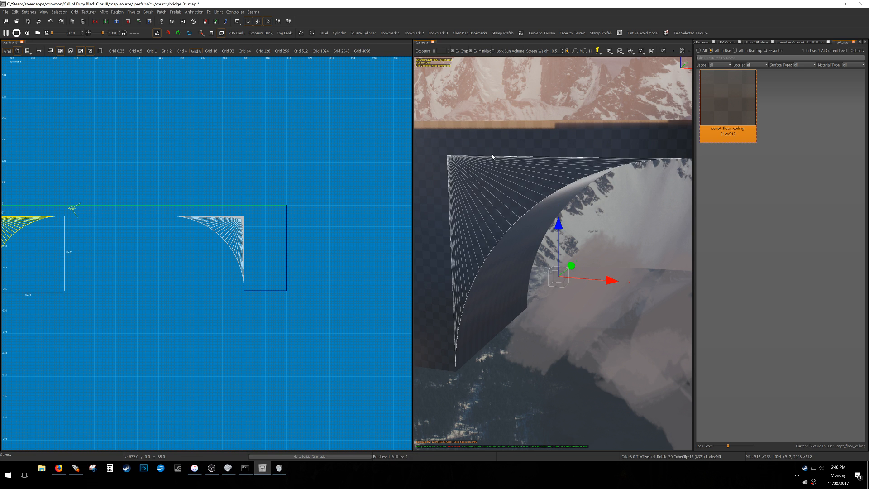
- Examine the arch curves, end caps and side beams from several angles around the bridge
key(Escape)
right_drag(525, 248, 488, 239)
shift+click(490, 238)
key(Escape)
right_drag(650, 213, 595, 186)
shift+click(644, 215)
key(Escape)
shift+click(551, 171)
key(Escape)
mouse_move(556, 138)
right_down()
mouse_move(545, 137)
mouse_move(557, 137)
mouse_move(560, 149)
right_up()
mouse_move(553, 253)
right_down()
mouse_move(511, 254)
mouse_move(538, 257)
mouse_move(523, 258)
mouse_move(534, 246)
mouse_move(587, 284)
mouse_move(579, 277)
mouse_move(591, 284)
mouse_move(588, 271)
mouse_move(583, 276)
mouse_move(619, 254)
right_up()
shift+click(533, 246)
shift+click(583, 285)
shift+click(583, 273)
key(Escape)
shift+click(620, 257)
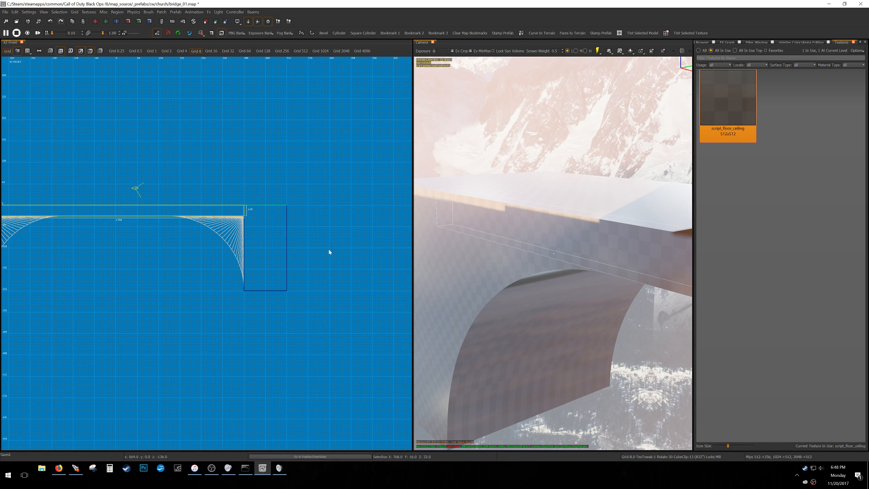
- Extend both side beams over the piers to the bridge's two ends, using the 16-unit grid
scroll(210, 227, down, 3)
key(Escape)
alt+shift+drag(93, 225, 237, 201)
scroll(98, 218, up, 5)
right_drag(99, 218, 162, 218)
key(5)
drag(131, 218, 68, 219)
scroll(87, 217, down, 2)
right_drag(147, 222, 37, 220)
scroll(299, 217, up, 2)
drag(281, 216, 346, 214)
scroll(346, 214, down, 2)
- Select the four pier brushes and clip their tops off level with the underside of the side beams
key(Escape)
alt+shift+drag(277, 330, 378, 169)
right_drag(228, 229, 306, 215)
alt+shift+drag(60, 295, 131, 194)
scroll(109, 207, up, 2)
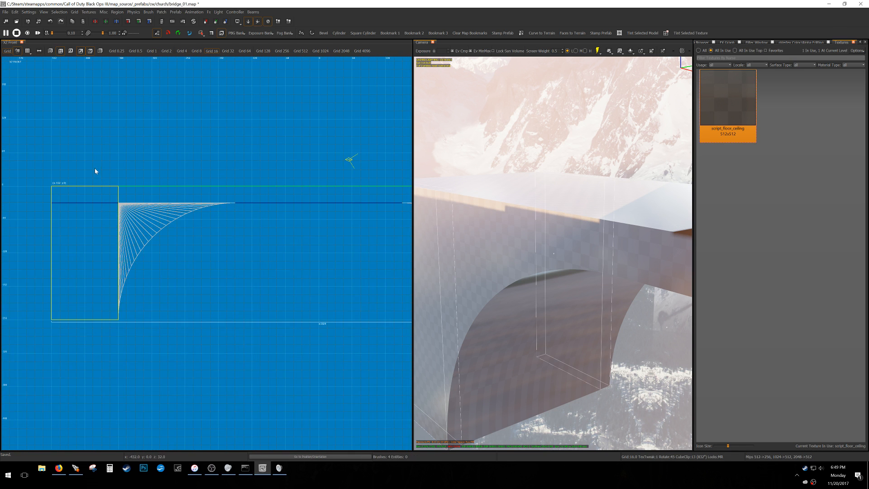
key(x)
click(60, 203)
click(87, 202)
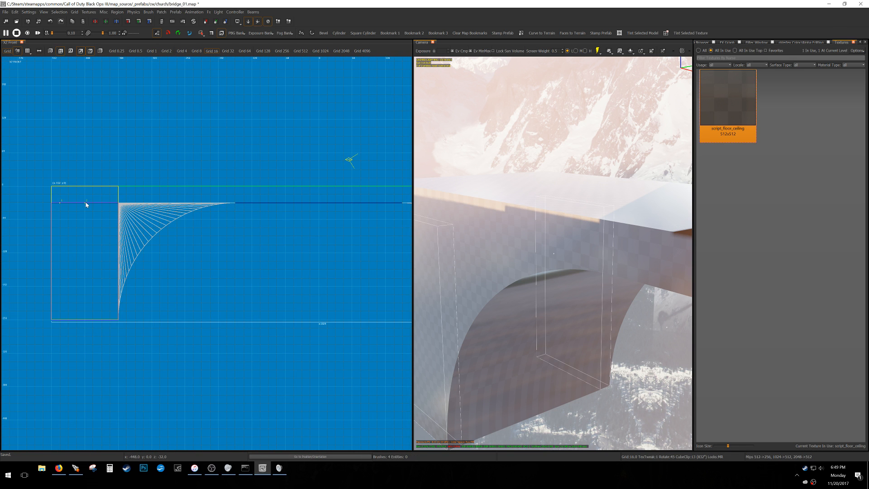
key(Return)
- Raise the tops of both side beams 32 units above the deck to form parapets
scroll(147, 224, down, 3)
key(Escape)
right_drag(514, 221, 539, 217)
shift+click(547, 193)
scroll(218, 209, up, 2)
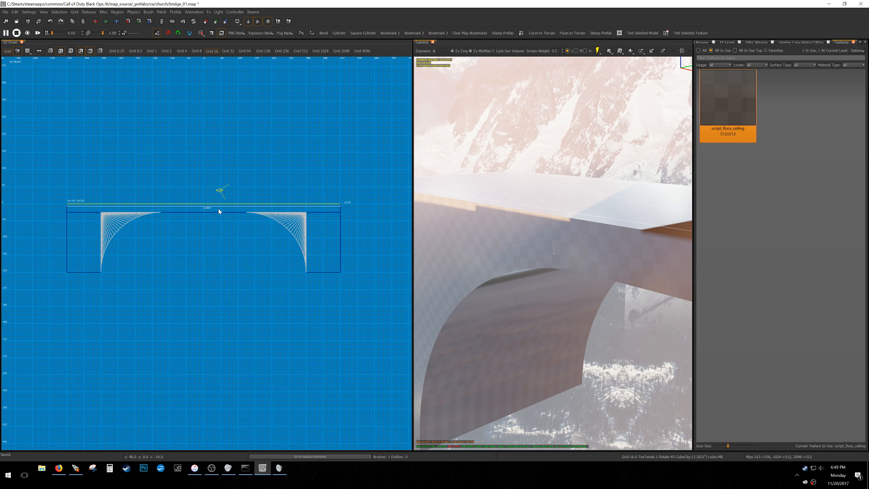
key(Escape)
shift+click(463, 230)
drag(27, 217, 389, 180)
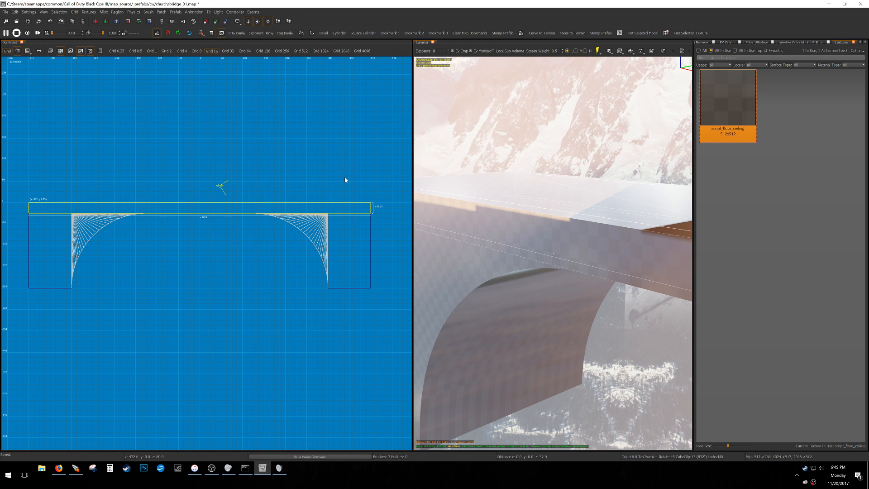
shift+click(535, 239)
right_drag(537, 241, 553, 253)
shift+click(661, 285)
drag(303, 187, 306, 177)
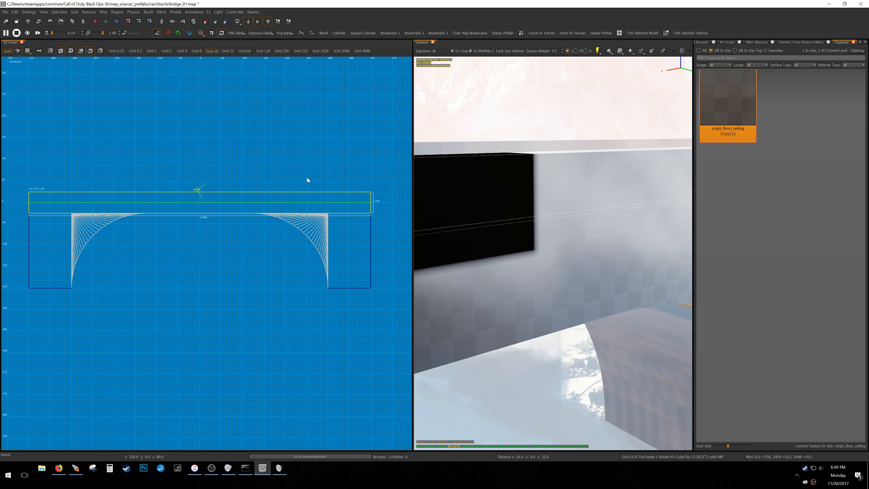
- Select the entire bridge and raise it until the pier bases rest on the zero height line
scroll(306, 177, down, 4)
key(Escape)
alt+shift+drag(123, 262, 346, 185)
scroll(346, 185, up, 3)
scroll(346, 188, up, 1)
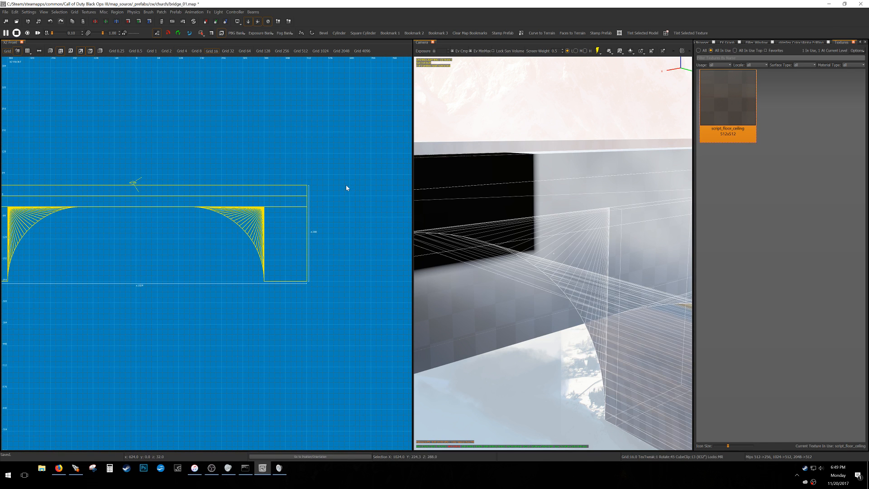
key(alt+Up)
key(alt+Up)
key(alt+Up)
key(alt+Up)
key(alt+Up)
key(alt+Up)
key(alt+Up)
key(alt+Up)
key(alt+Up)
key(alt+Up)
key(alt+Up)
key(alt+Up)
key(alt+Up)
key(alt+Up)
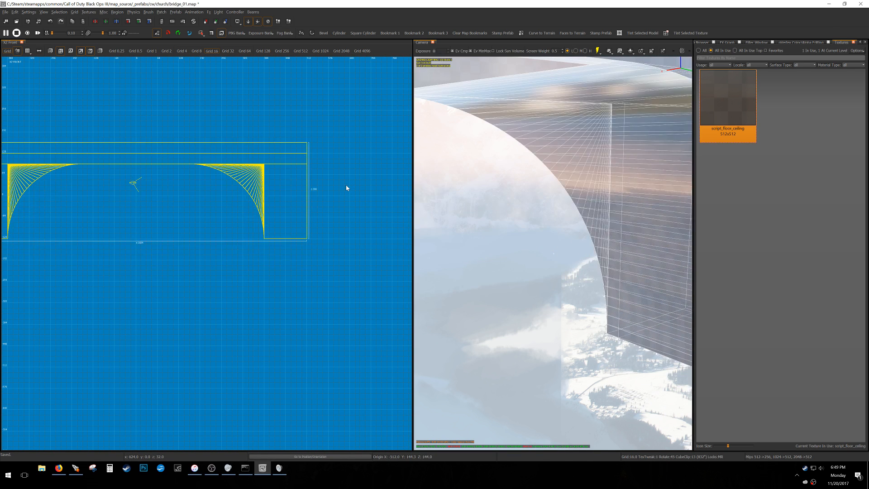
key(alt+Up)
key(alt+Up)
- Lower the tops of the two side parapets by 16 units
key(Escape)
mouse_move(489, 190)
ctrl+right_down()
mouse_move(534, 136)
mouse_move(518, 113)
ctrl+right_up()
mouse_move(533, 218)
ctrl+right_down()
mouse_move(538, 267)
mouse_move(533, 243)
mouse_move(507, 280)
ctrl+right_up()
shift+click(538, 247)
right_drag(538, 247, 541, 249)
shift+click(564, 290)
right_drag(313, 194, 314, 284)
scroll(313, 195, up, 5)
key(Escape)
drag(321, 212, 343, 183)
key(BackSpace)
shift+click(318, 211)
drag(292, 155, 292, 166)
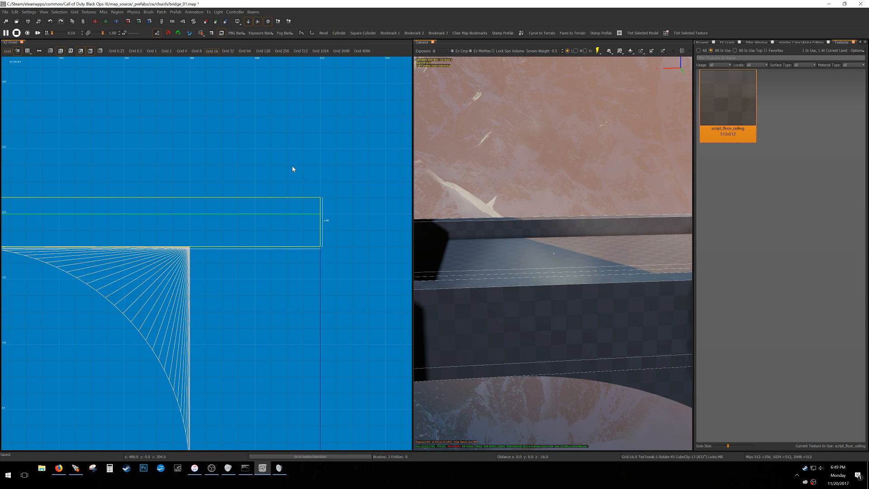
key(Escape)
- Leave the bridge_01 prefab and return to the zm_church map in the top view
mouse_move(516, 248)
right_down()
mouse_move(443, 254)
mouse_move(529, 247)
right_up()
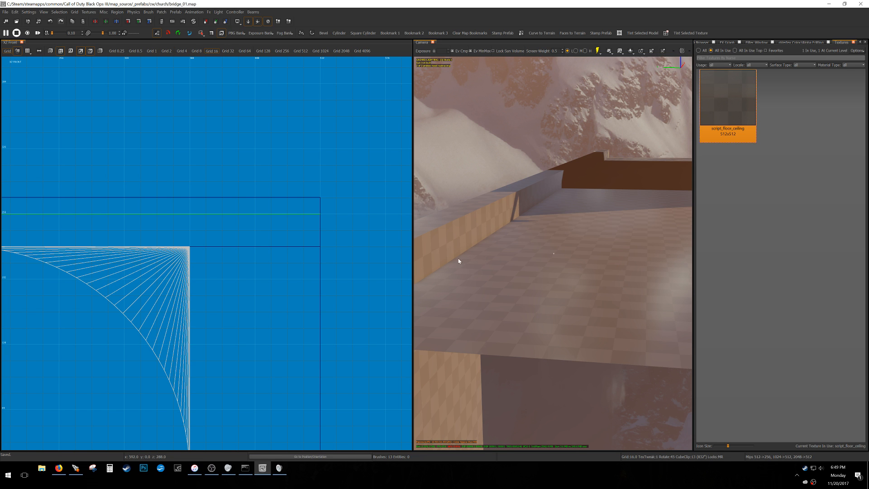
scroll(218, 255, down, 1)
key(ctrl+Tab)
scroll(224, 260, up, 2)
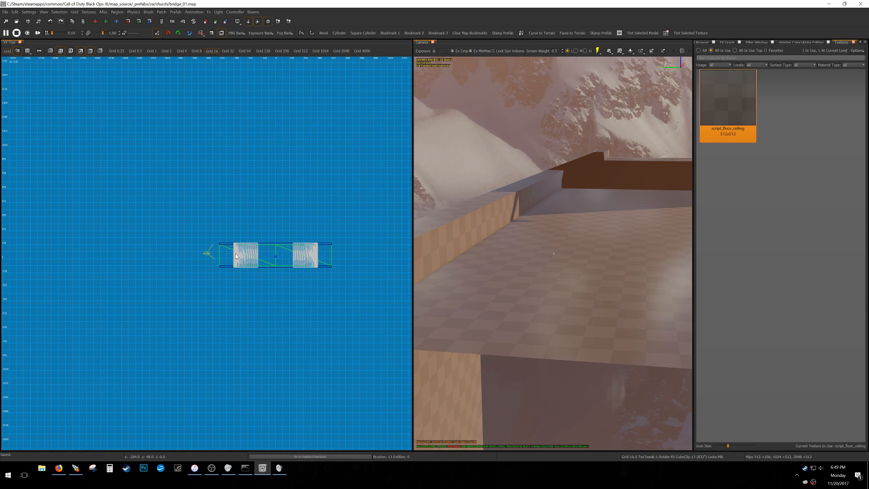
scroll(279, 265, up, 2)
key(ctrl+shift+e)
scroll(267, 264, down, 10)
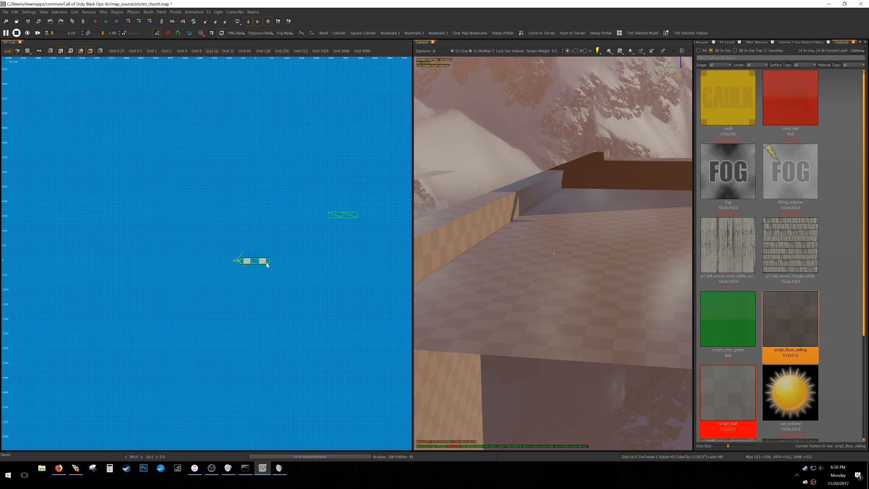
- Unhide all hidden geometry and move the bridge prefab toward the curved outdoor paths
shift+click(266, 263)
key(shift+h)
right_drag(266, 267, 291, 264)
scroll(270, 270, up, 2)
drag(273, 271, 192, 337)
scroll(224, 290, up, 3)
- Delete the straight diagonal placeholder path below the upper curved path
key(Escape)
shift+click(211, 296)
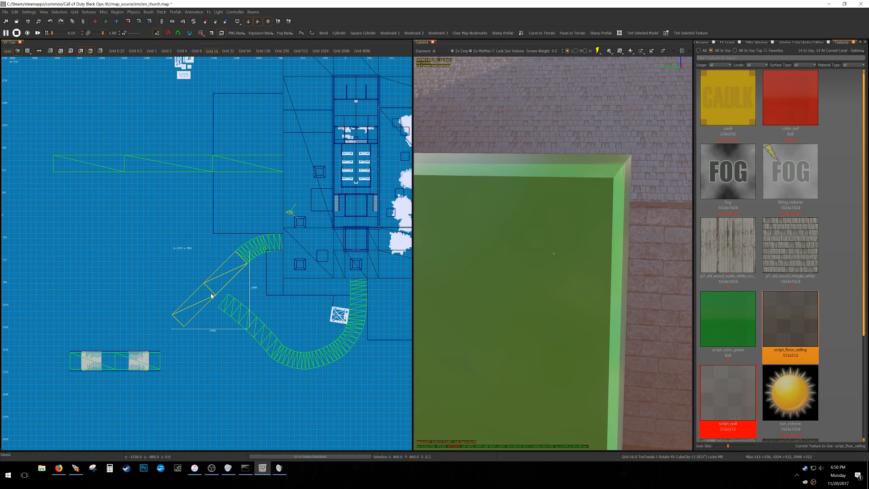
key(Delete)
- Move the bridge prefab near the upper curved path and rotate it diagonally to match the path's direction
shift+click(158, 357)
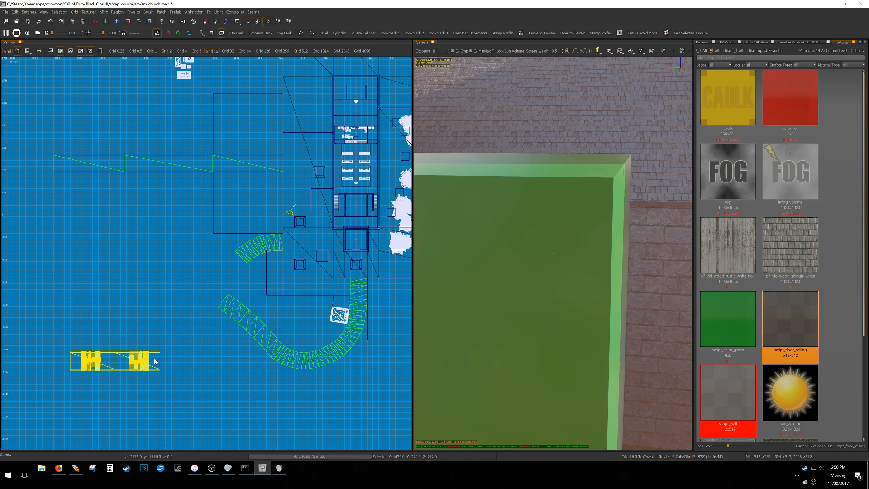
drag(158, 357, 214, 300)
alt+right_drag(225, 299, 225, 297)
- Set the grid to 1 and align the bridge's upper end flush with the end of the upper curved path
scroll(207, 285, up, 4)
key(1)
drag(185, 280, 285, 252)
scroll(285, 286, up, 8)
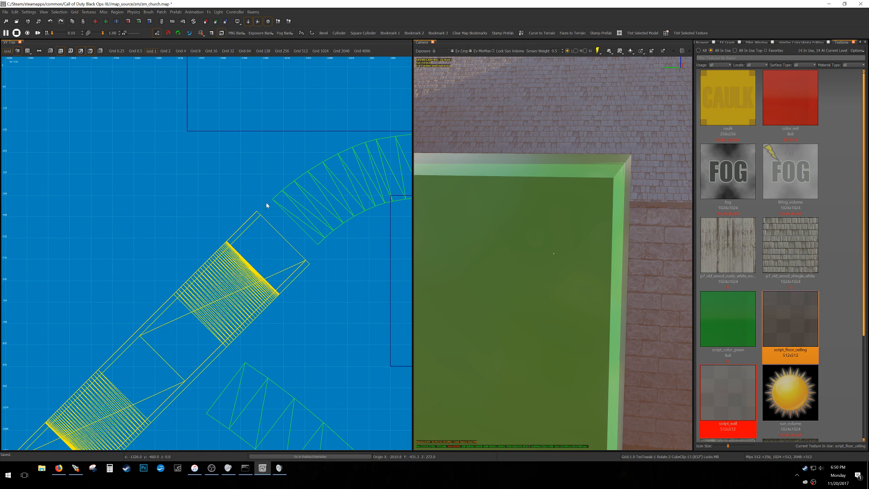
scroll(293, 240, up, 2)
drag(142, 276, 230, 161)
scroll(229, 161, down, 9)
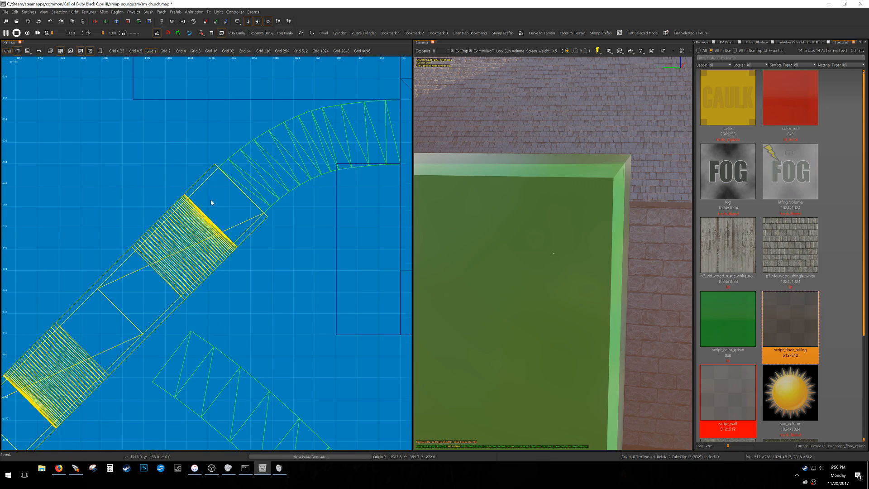
- Isolate the bridge prefab and the adjoining curved path patch by hiding everything else
middle_click(197, 217)
right_drag(523, 244, 583, 226)
key(w)
key(a)
right_drag(523, 281, 536, 302)
key(a)
shift+click(535, 302)
key(alt+h)
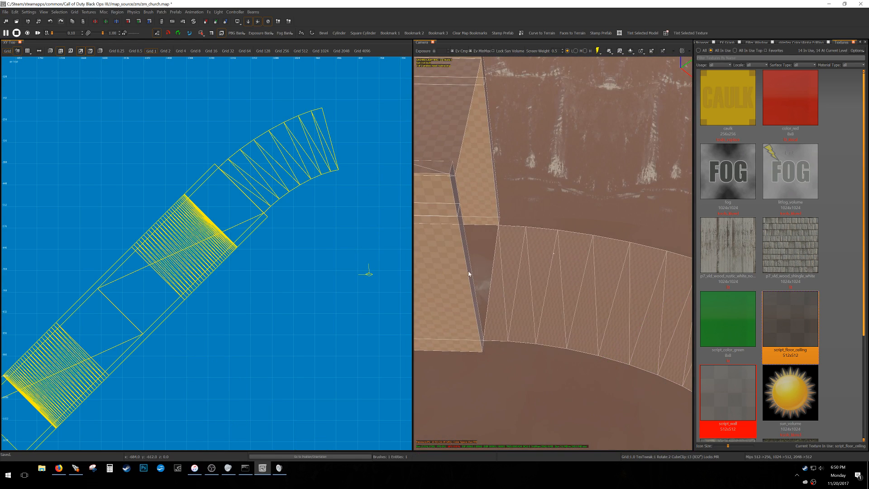
- Set the grid to 32 and lower the bridge in the front view until its deck is level with the curved path
key(ctrl+Tab)
key(Escape)
key(6)
drag(176, 200, 172, 268)
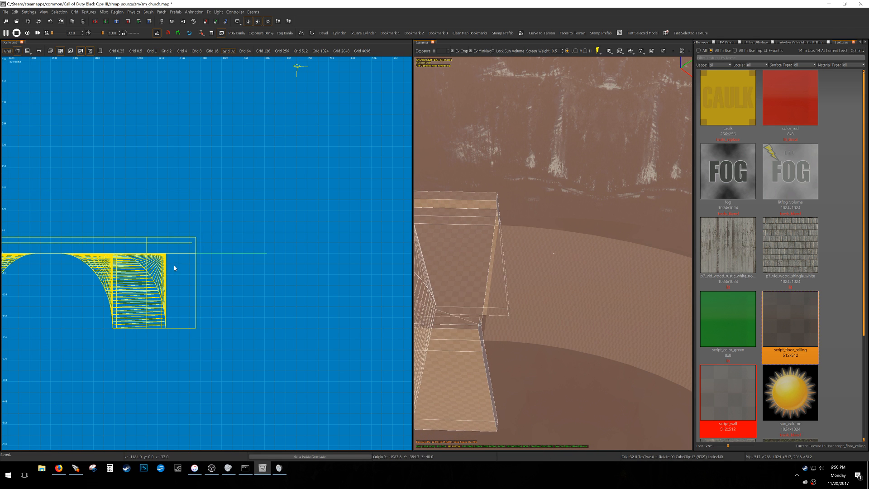
key(Escape)
mouse_move(511, 305)
right_down()
mouse_move(503, 299)
mouse_move(498, 312)
mouse_move(491, 290)
right_up()
ctrl+right_drag(471, 222, 471, 242)
shift+click(471, 242)
drag(471, 241, 472, 250)
key(Escape)
right_drag(472, 249, 536, 276)
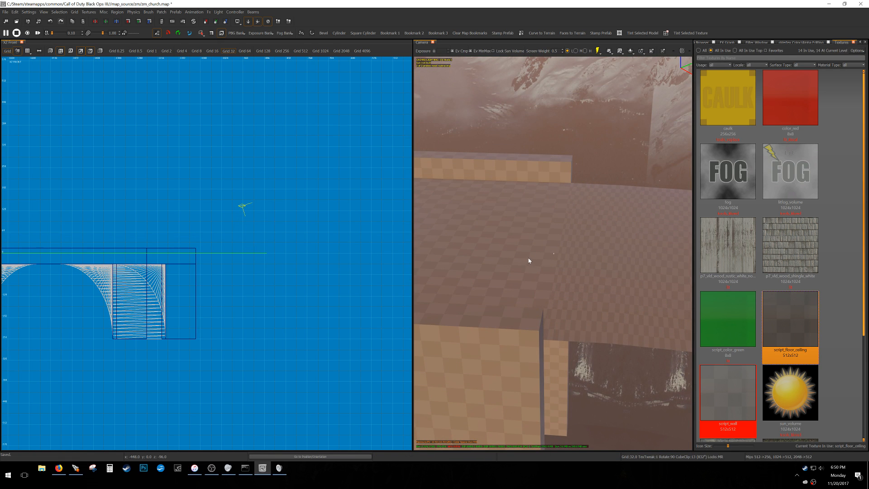
- Search the key bindings for "snap to" and expand the Selection, Plant and Grid groups
shift+click(528, 261)
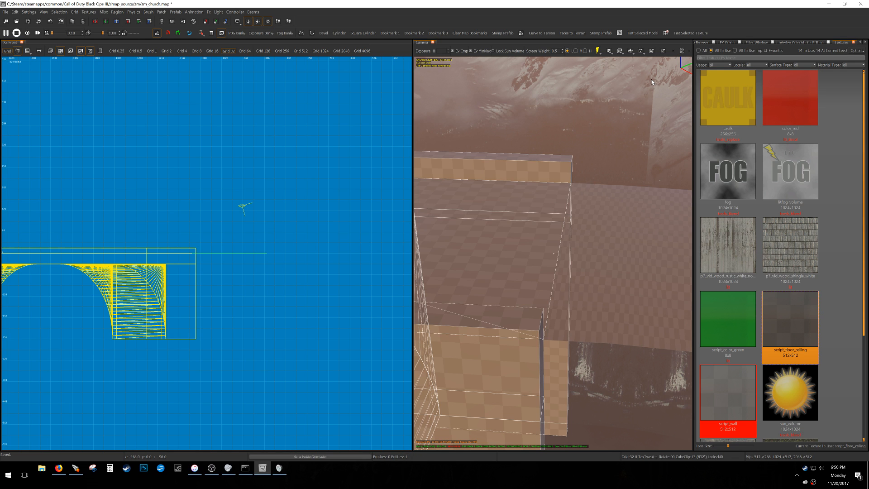
key(Escape)
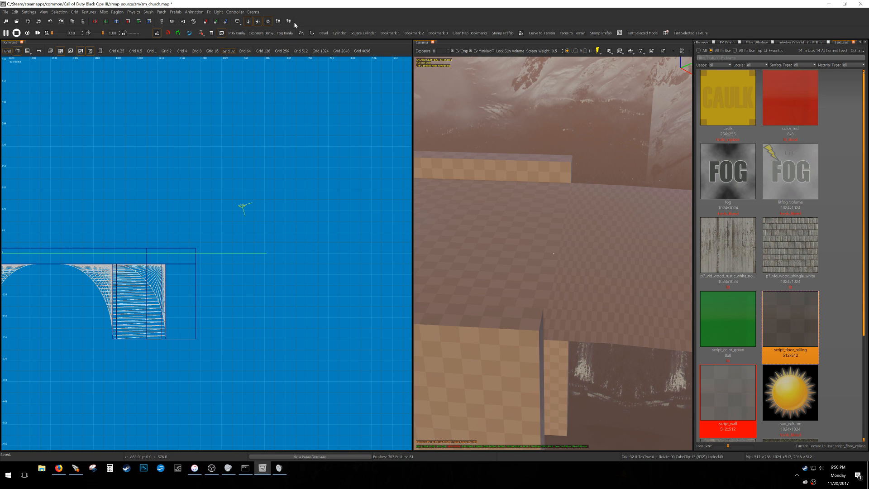
double_click(543, 24)
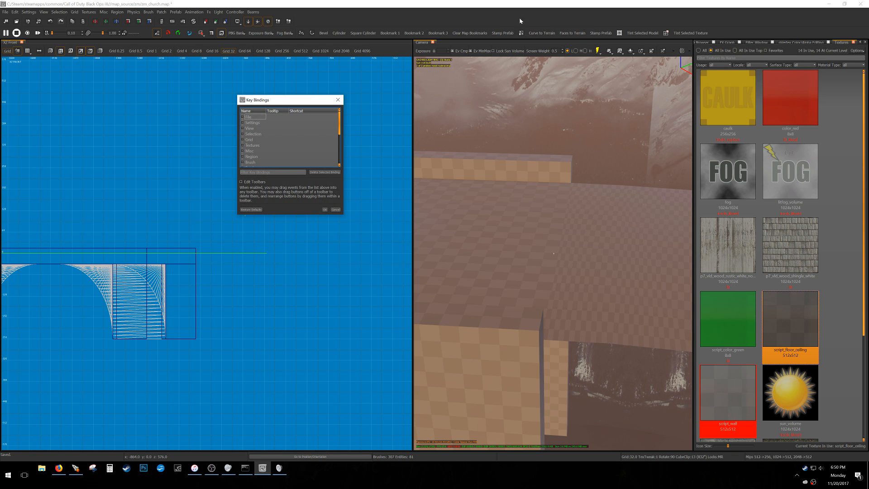
click(270, 172)
text(snap to)
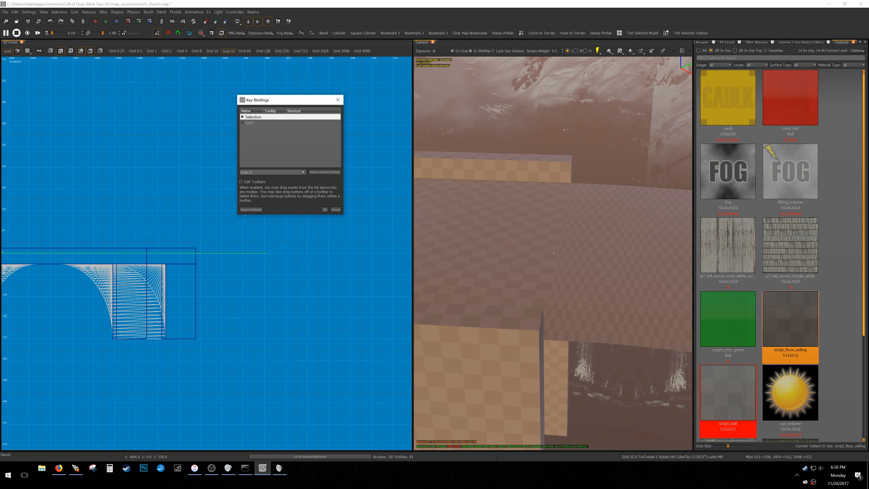
click(242, 117)
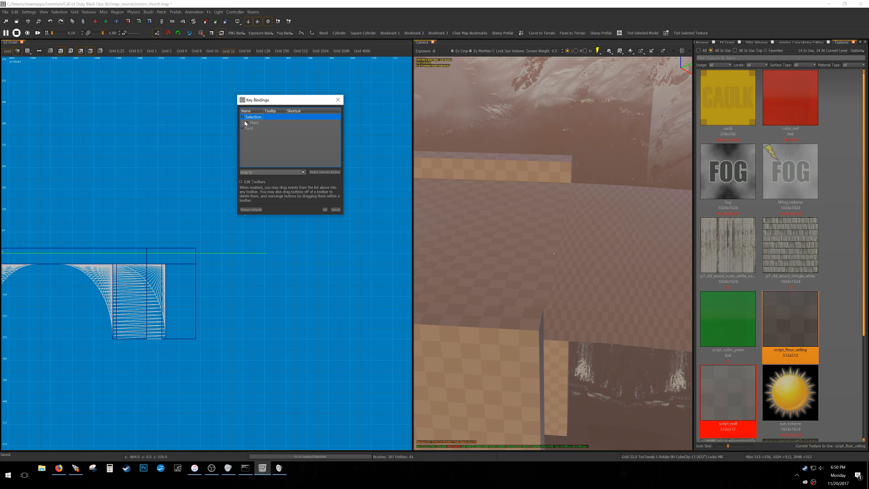
click(243, 129)
click(247, 123)
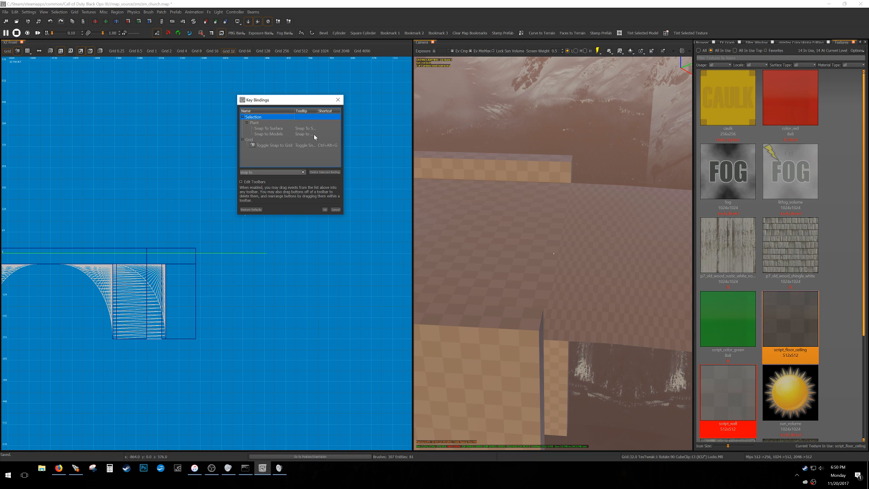
- Search the key bindings for "prefab" and look through the Misc and Prefab groups
click(267, 171)
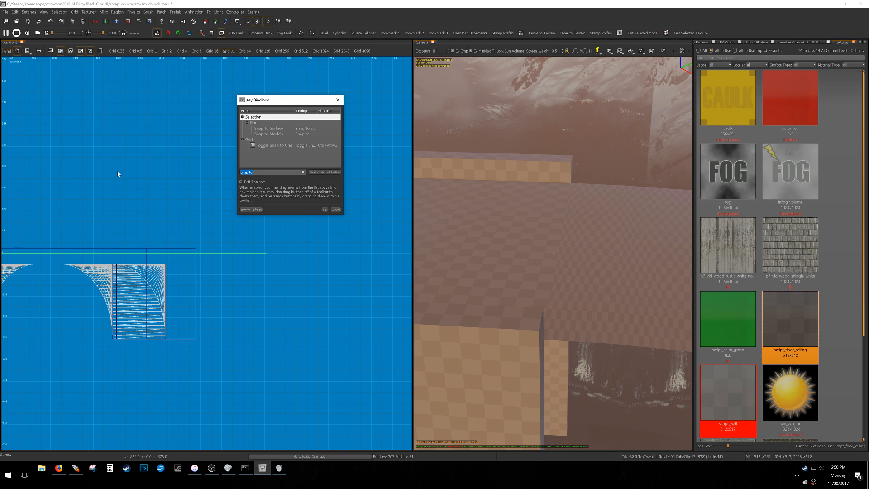
text(prefab)
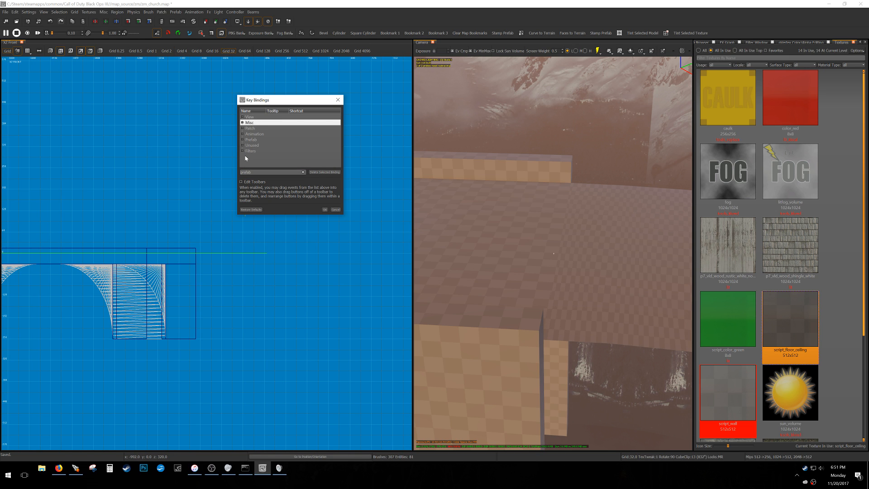
click(242, 123)
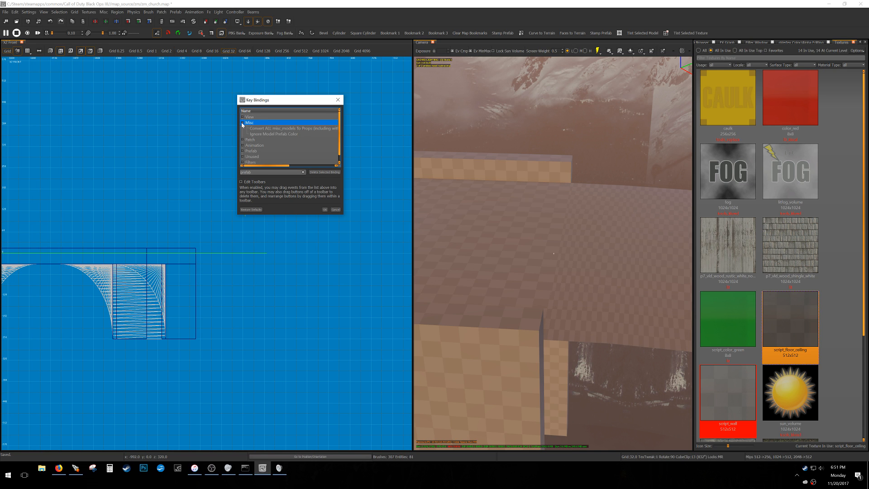
click(242, 123)
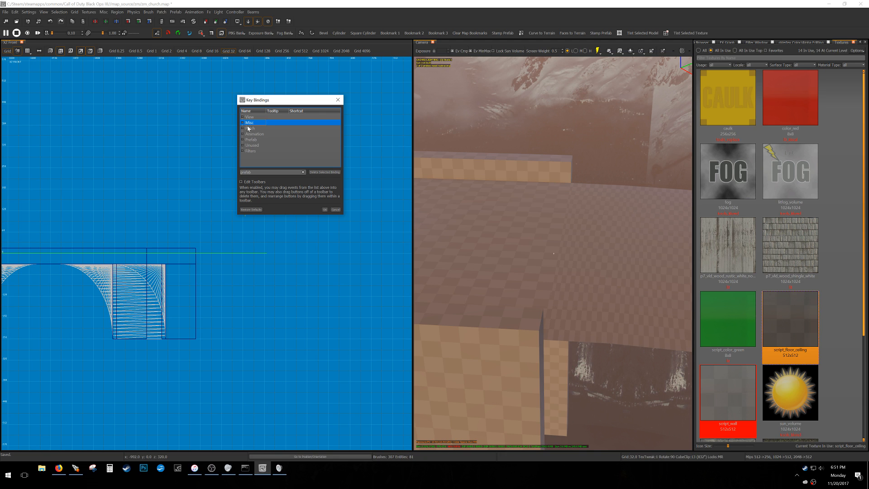
click(305, 24)
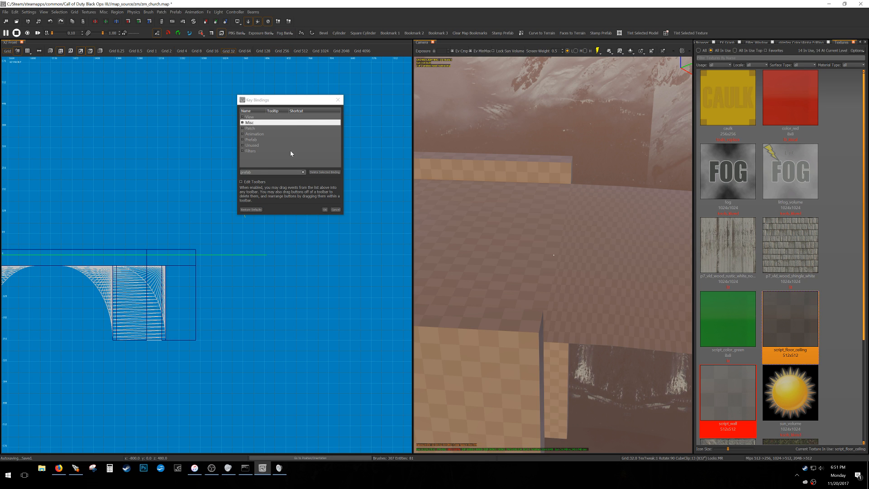
click(241, 140)
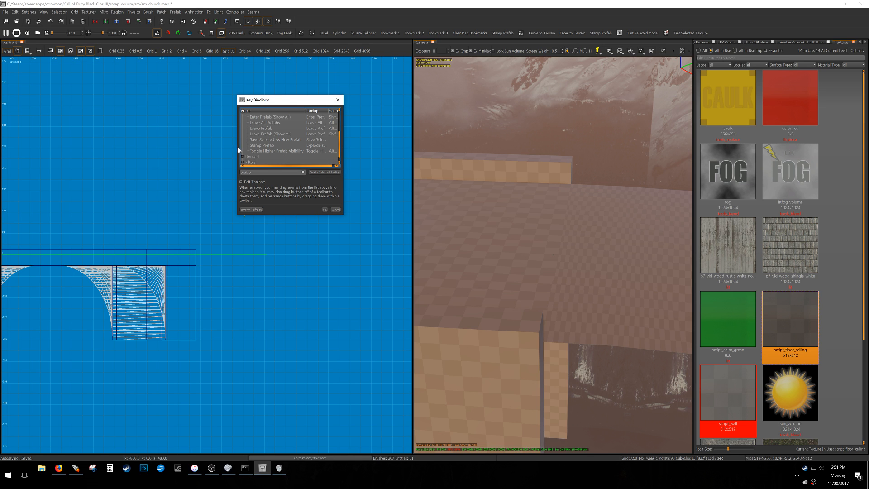
- Search the key bindings for "weld" and expand the Patch group
key(BackSpace)
key(BackSpace)
key(BackSpace)
key(BackSpace)
key(BackSpace)
key(BackSpace)
text(WEld)
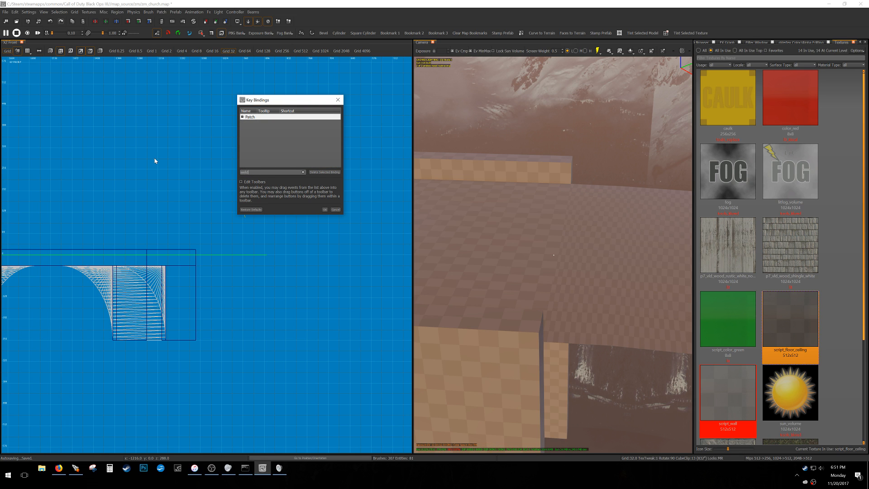
click(242, 117)
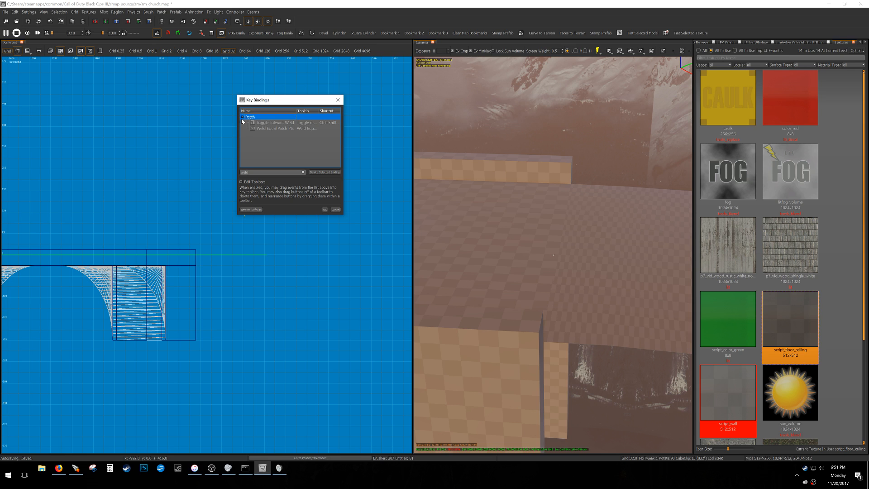
key(Tab)
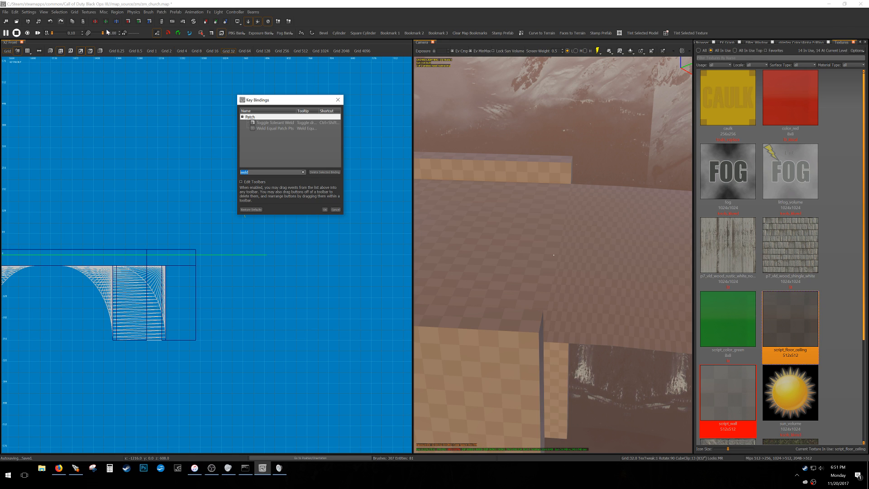
- Enlarge the Key Bindings dialog, search for "snap brush" and expand the Snap Vertices group with a wider tooltip column
click(60, 13)
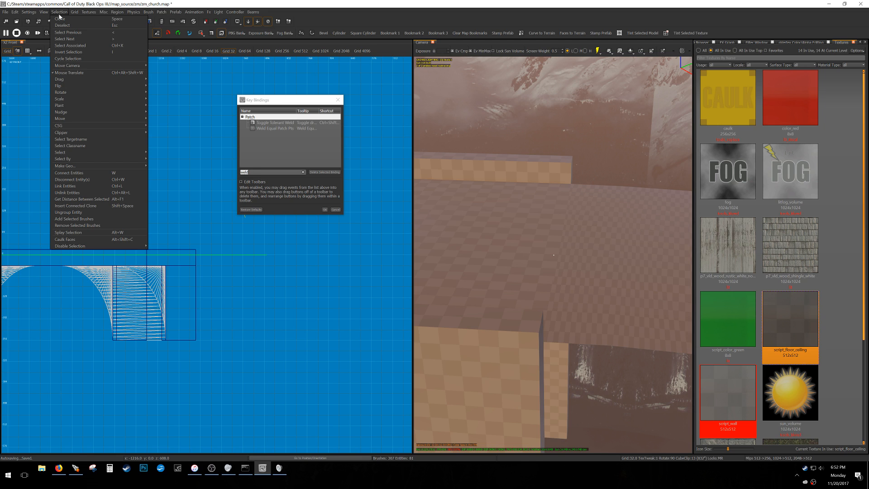
click(70, 20)
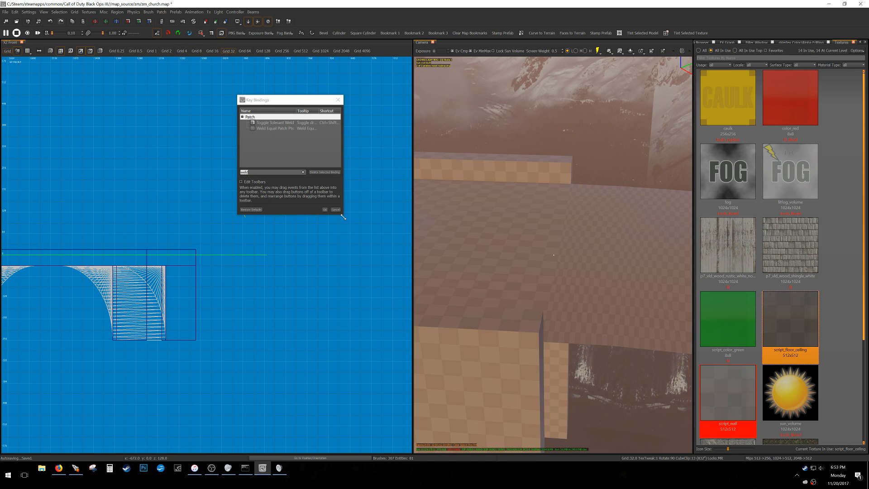
drag(344, 214, 547, 266)
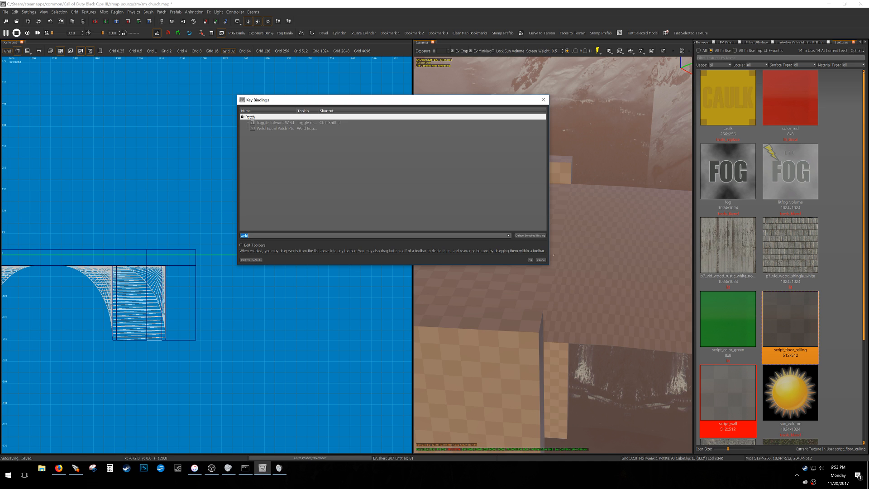
text(snap)
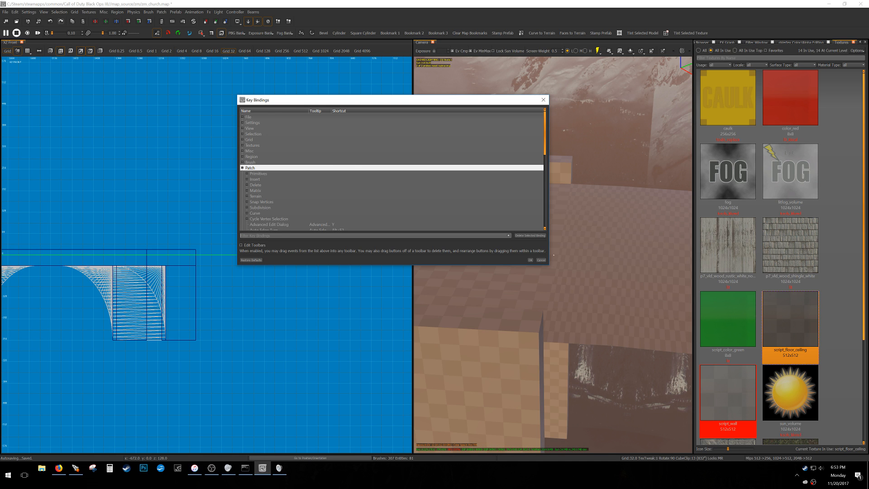
text( brush)
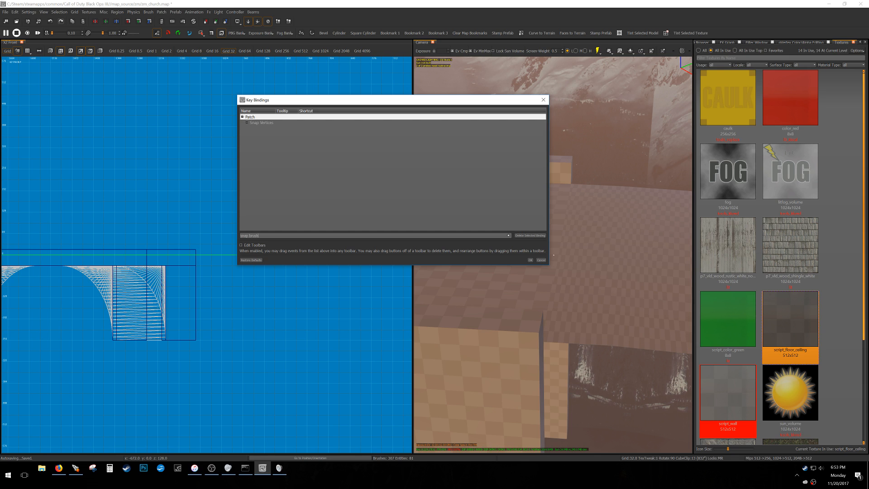
click(247, 123)
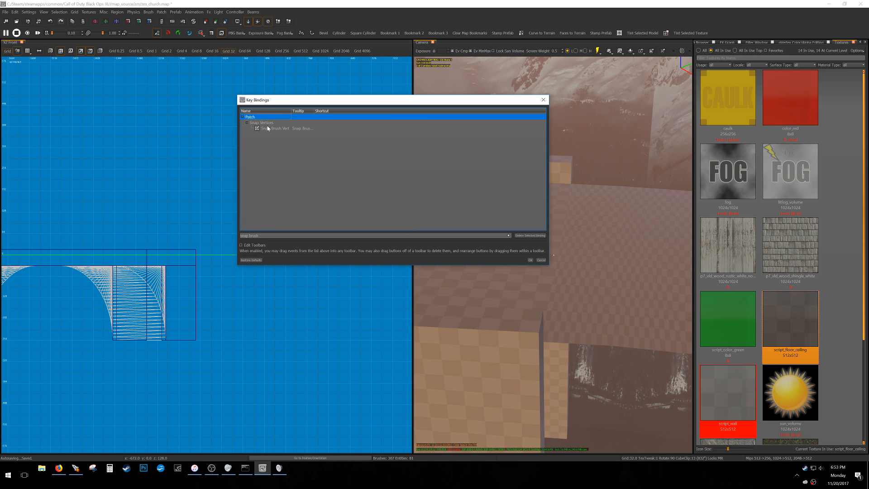
drag(315, 112, 335, 111)
double_click(254, 236)
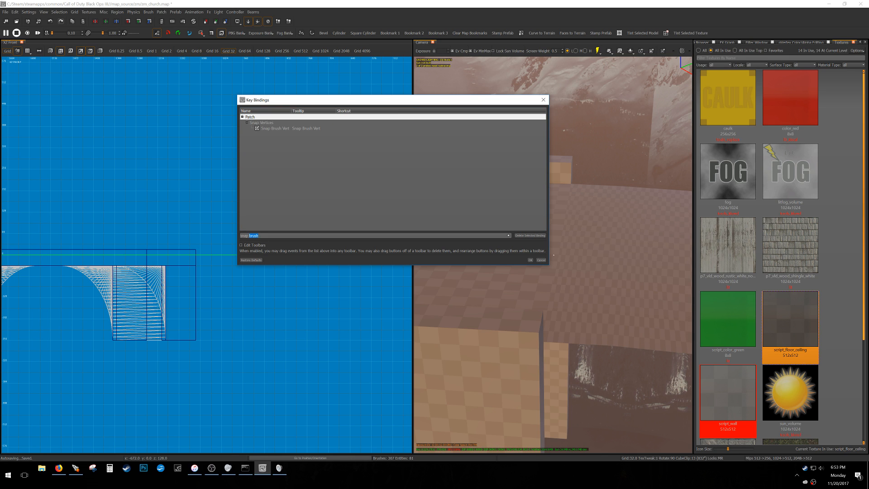
- Search the key bindings for "snap prefab", enable toolbar editing and add the Snap Prefab Vert command to the toolbar
text(prefa)
click(256, 246)
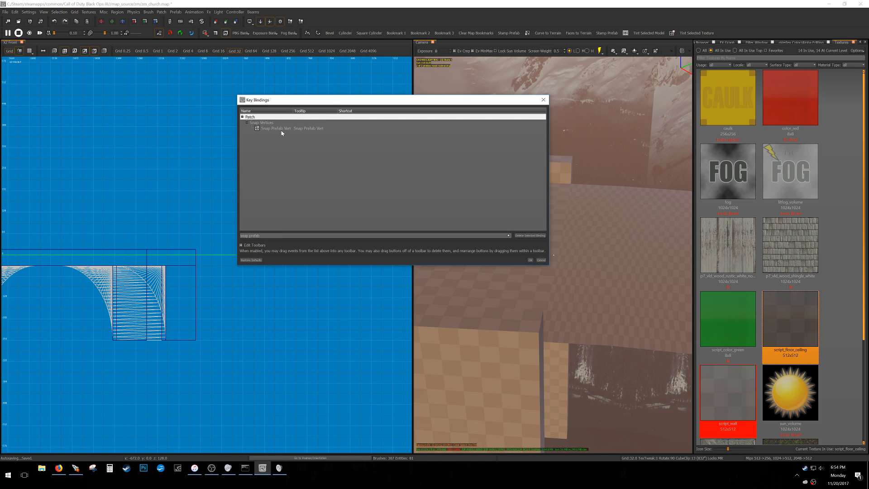
drag(267, 129, 344, 24)
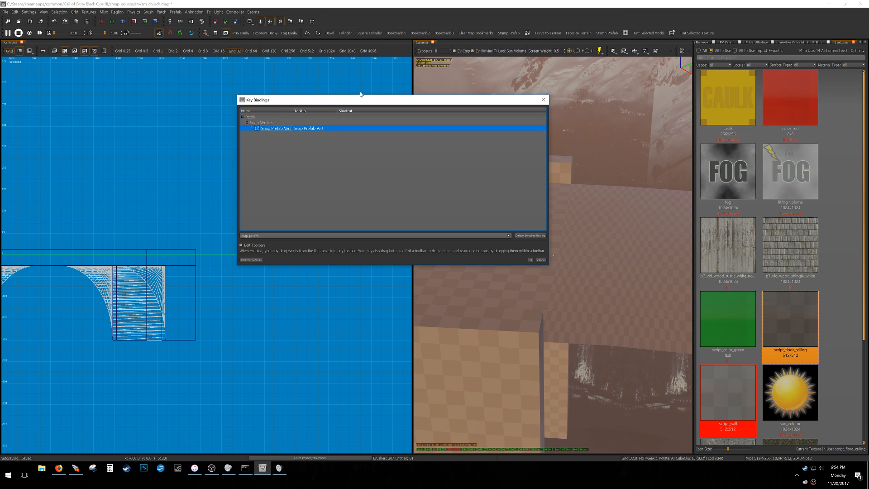
click(529, 260)
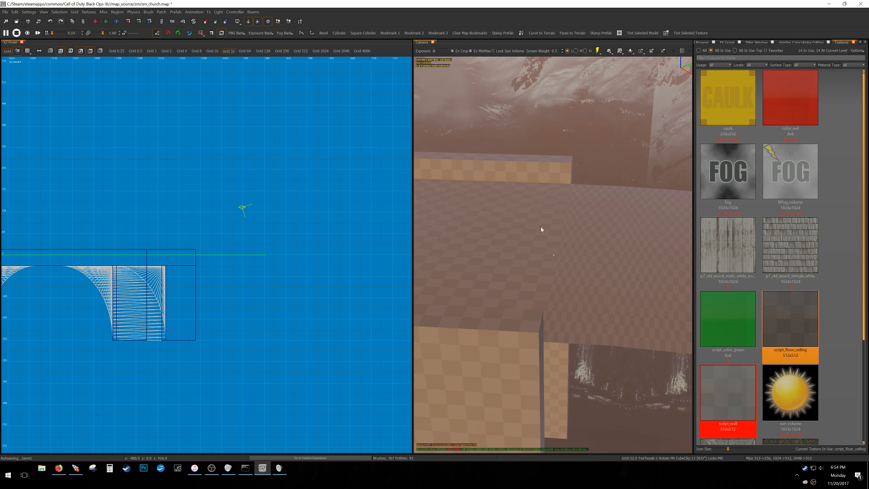
- Try to snap the bridge prefab to the adjoining end of the curved path with Snap Prefab Vert
right_drag(542, 268, 412, 72)
shift+click(498, 263)
shift+click(577, 269)
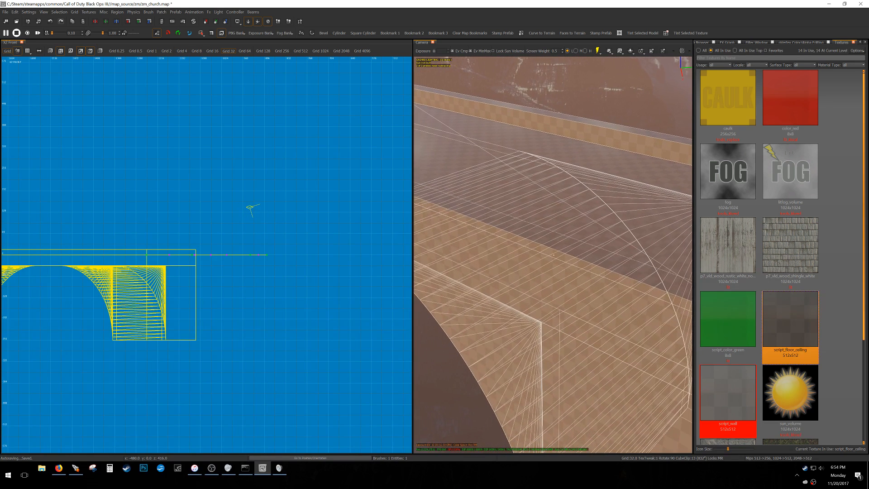
key(Escape)
mouse_move(452, 130)
right_down()
mouse_move(457, 149)
mouse_move(547, 190)
right_up()
shift+click(607, 202)
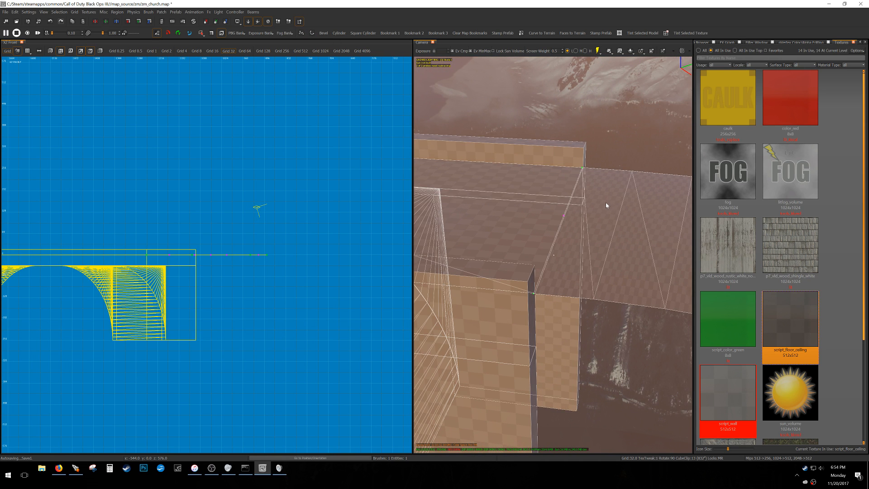
mouse_move(538, 253)
right_down()
mouse_move(498, 203)
mouse_move(588, 247)
mouse_move(634, 254)
mouse_move(635, 263)
mouse_move(536, 244)
right_up()
key(Escape)
shift+click(542, 221)
shift+click(471, 195)
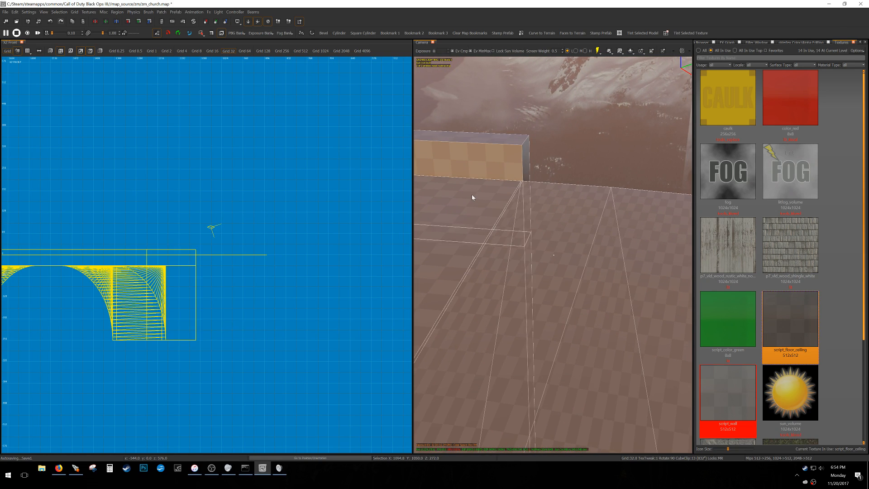
key(Escape)
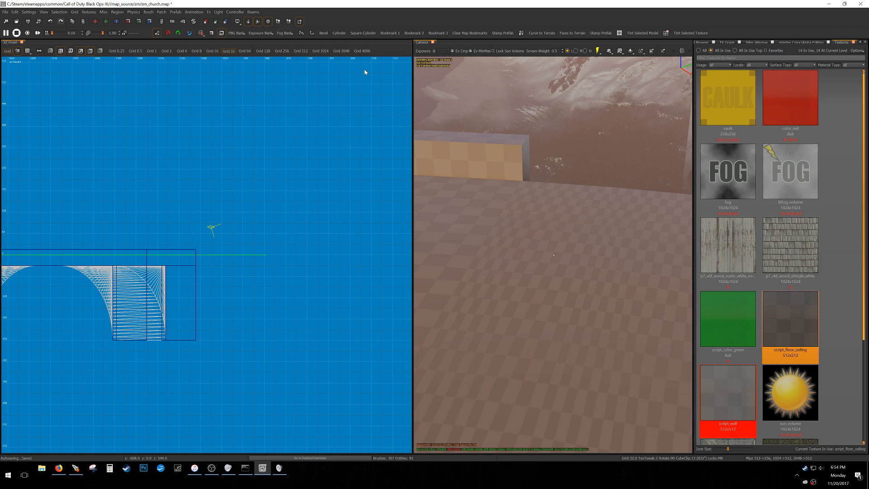
click(299, 22)
- Set the grid to 4 and draw a 16 × 24 × 4 test brush in the top view at the bridge corner beside the path
key(ctrl+Tab)
scroll(219, 240, down, 5)
key(ctrl+Tab)
scroll(222, 243, up, 5)
scroll(94, 262, up, 3)
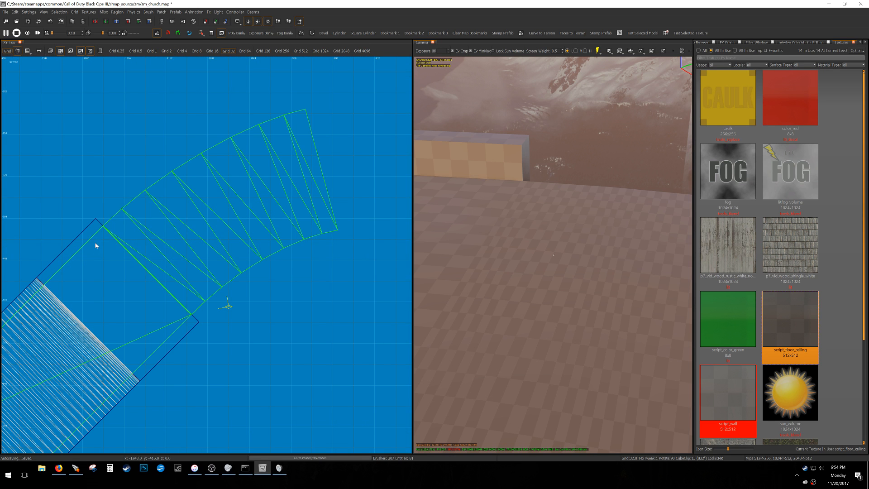
key(3)
drag(91, 226, 102, 240)
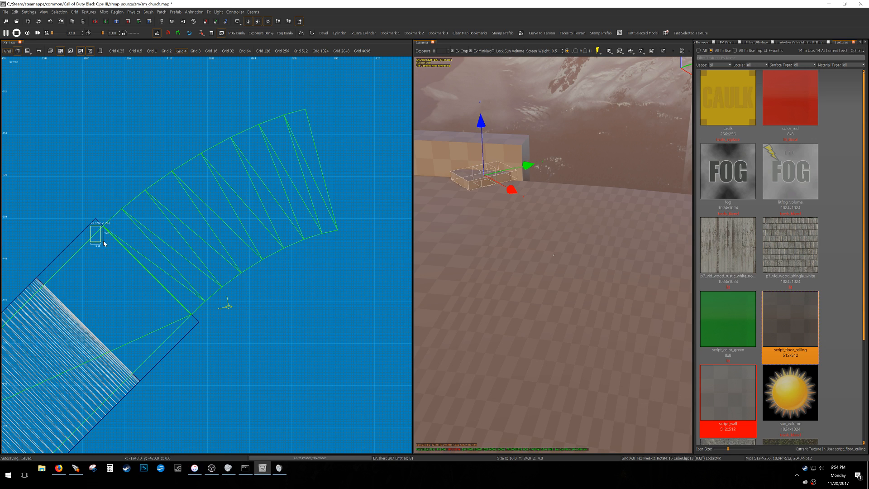
shift+click(556, 234)
right_drag(557, 235, 527, 206)
key(Escape)
- Search the key bindings for "snap brush", enable toolbar editing and add the Snap Brush Vert command to the toolbar
double_click(379, 50)
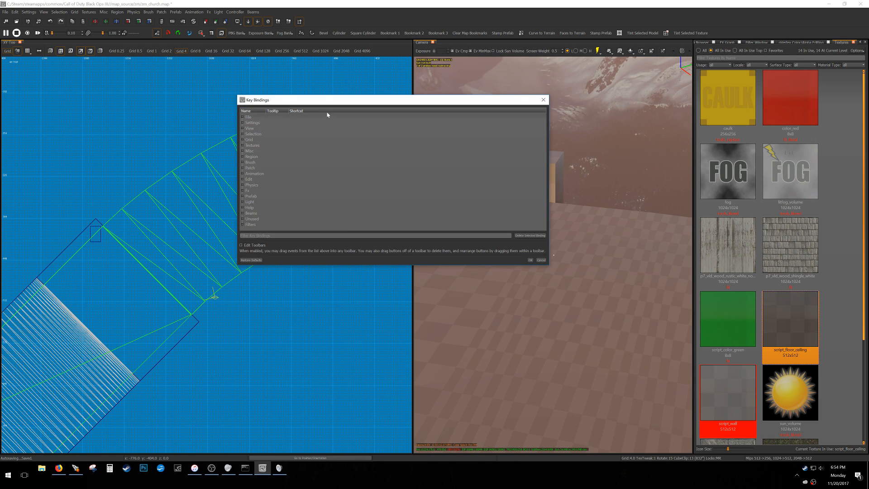
text(snap bri)
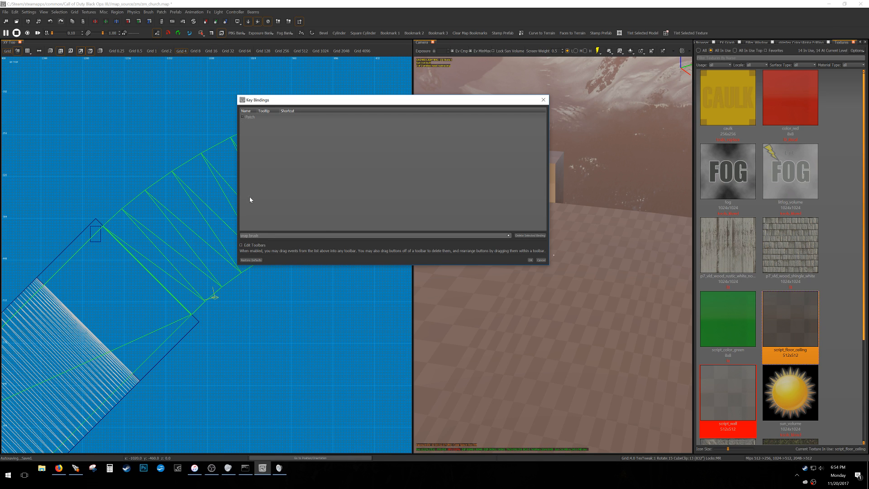
click(241, 245)
click(242, 117)
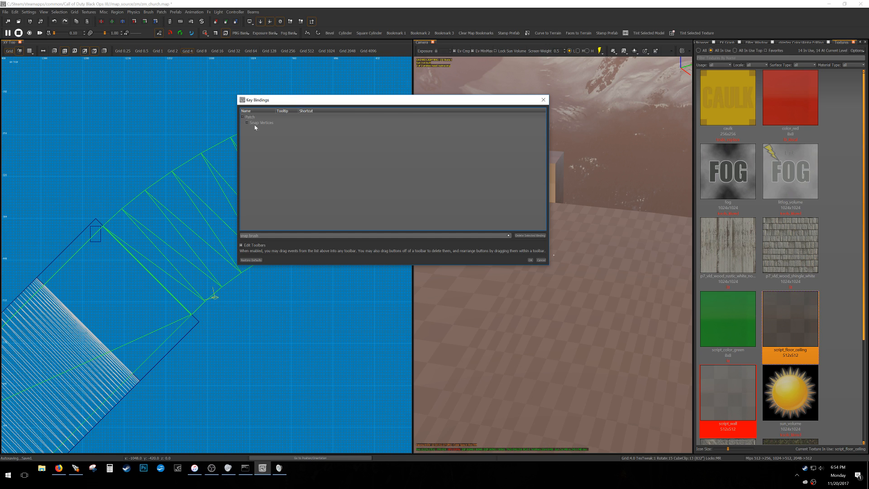
click(247, 123)
mouse_move(270, 128)
mouse_down()
mouse_move(352, 45)
mouse_move(340, 22)
mouse_up()
click(530, 261)
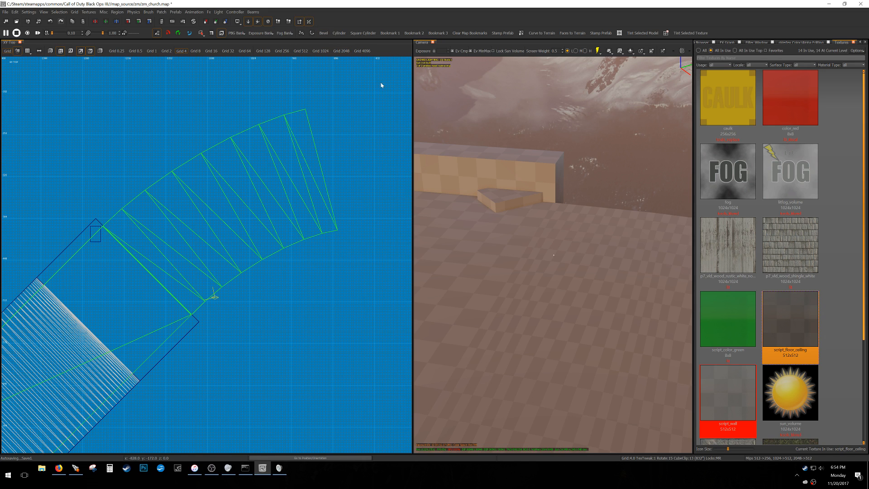
- Try to snap the bridge, test brush and curved path together at their vertices with the new snapping commands
shift+click(524, 208)
shift+click(561, 230)
key(Escape)
shift+click(559, 192)
shift+click(569, 226)
right_drag(575, 200, 573, 224)
drag(530, 274, 544, 264)
key(w)
right_drag(564, 258, 552, 234)
drag(551, 234, 554, 232)
key(w)
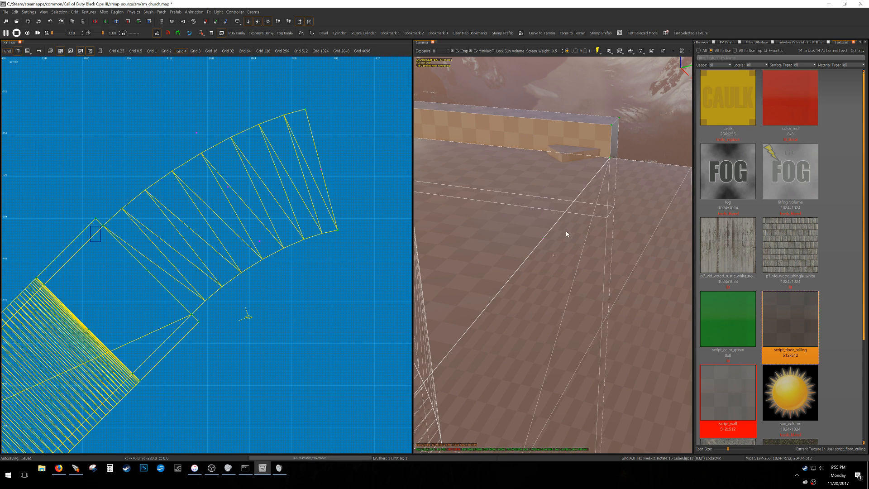
- Clear the selection and delete the small test brush from the bridge deck
key(Escape)
shift+click(568, 156)
key(BackSpace)
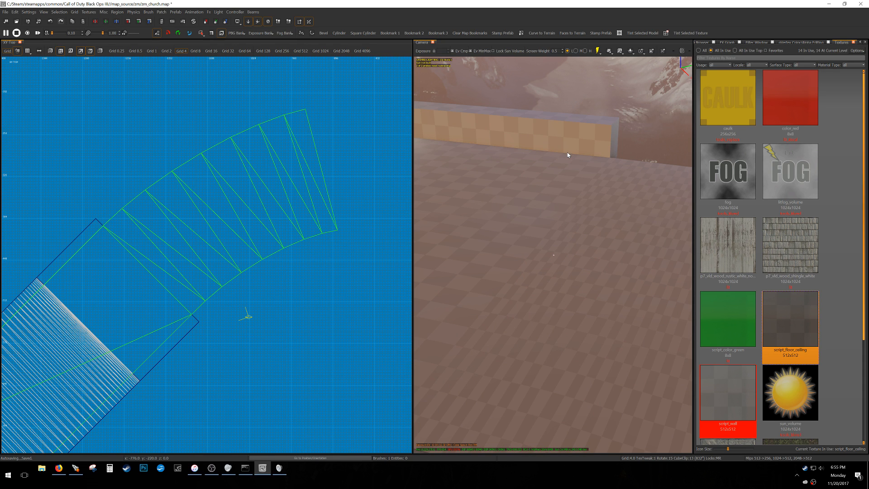
- Delete the bridge prefab to inspect the path end beneath it, and undo the deletion
shift+click(537, 196)
right_drag(537, 196, 608, 195)
key(BackSpace)
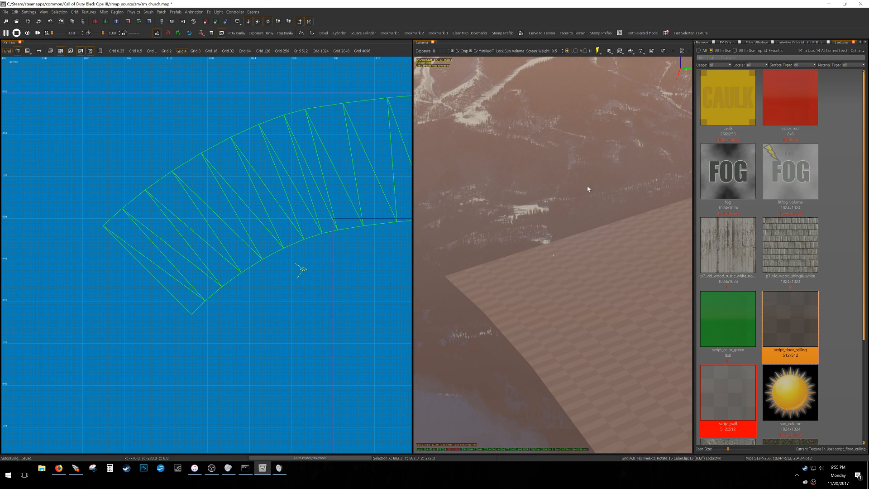
key(ctrl+z)
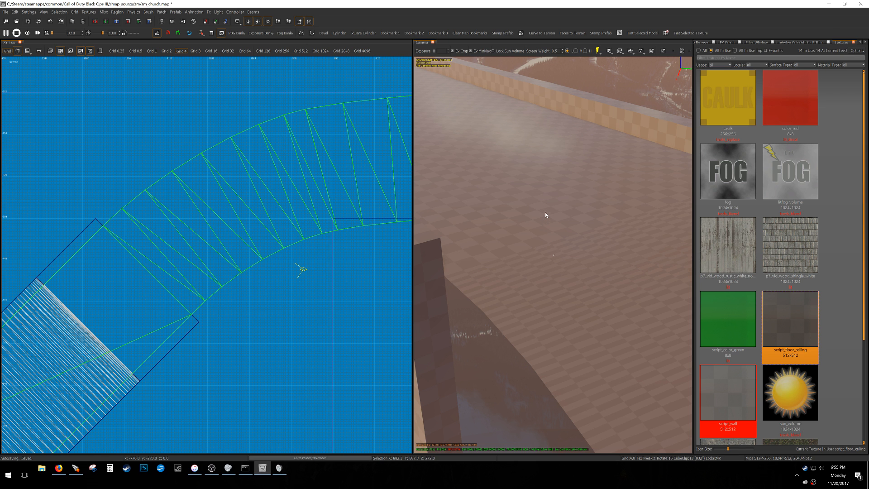
right_drag(547, 256, 583, 252)
shift+click(555, 253)
key(s)
key(s)
key(s)
click(781, 126)
key(Escape)
key(t)
right_drag(651, 195, 553, 205)
right_drag(643, 170, 642, 169)
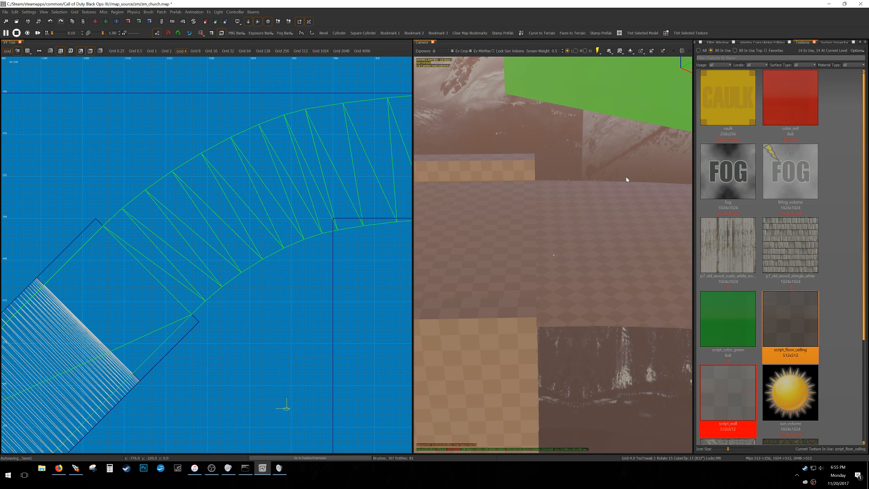
- Set the grid to 32, duplicate the bridge prefab and undo the duplication
right_drag(643, 228, 643, 224)
shift+click(499, 242)
scroll(221, 261, down, 7)
key(6)
scroll(194, 298, up, 4)
key(space)
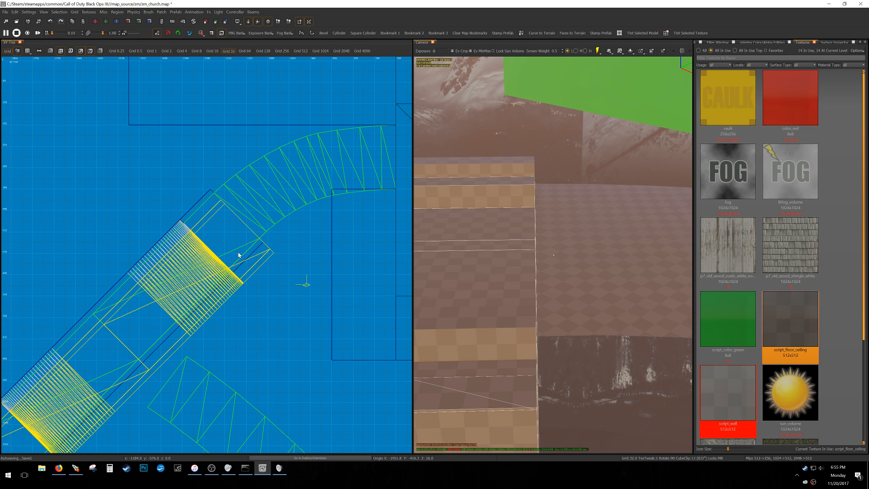
key(ctrl+z)
- Select the bridge prefab, apply Stamp Prefab to it and set the grid to 0.5
shift+click(464, 243)
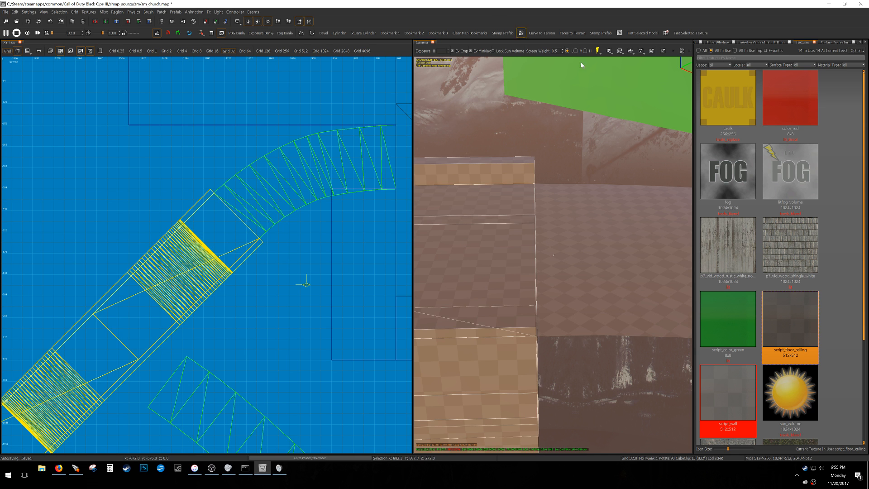
click(601, 33)
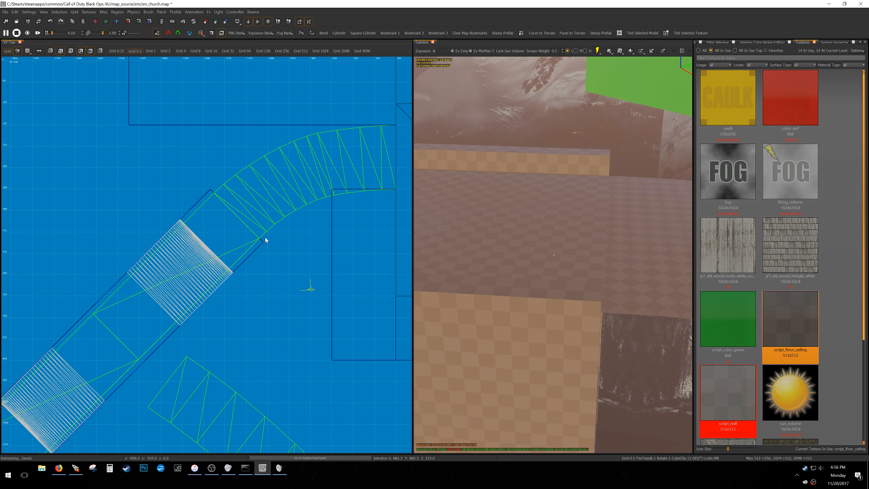
scroll(294, 239, down, 3)
shift+click(506, 244)
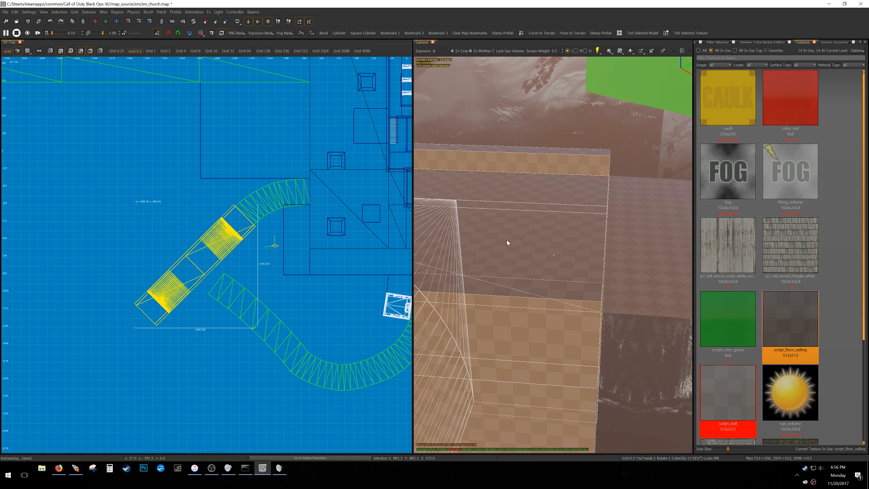
key(Escape)
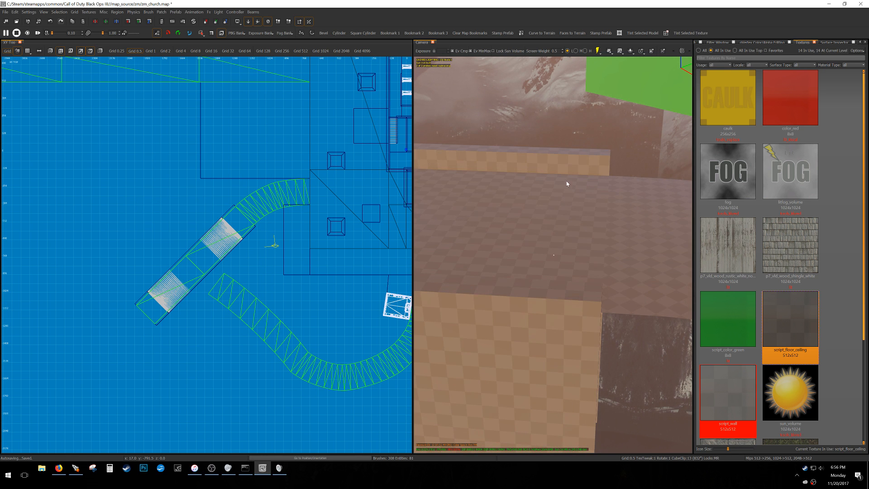
- Select the bridge's side wall and deck, save the map and clear the selection
shift+click(571, 167)
key(ctrl+e)
shift+click(517, 227)
key(ctrl+shift+e)
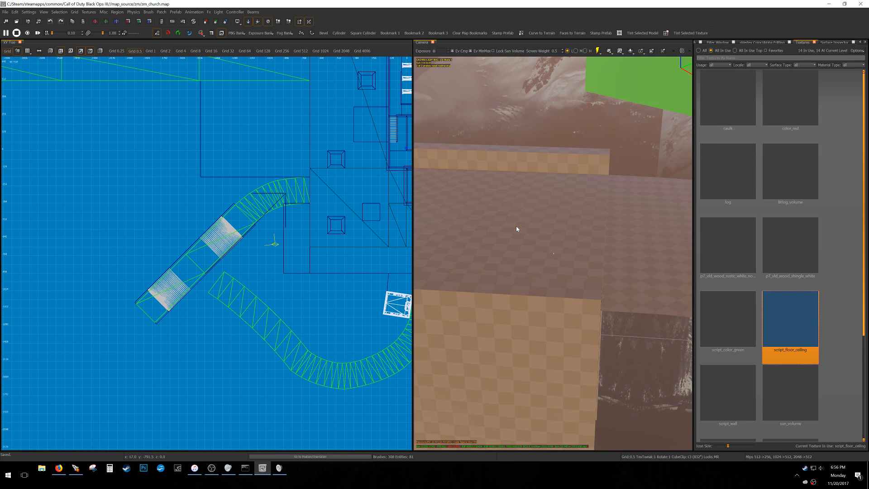
key(Escape)
right_drag(611, 277, 582, 291)
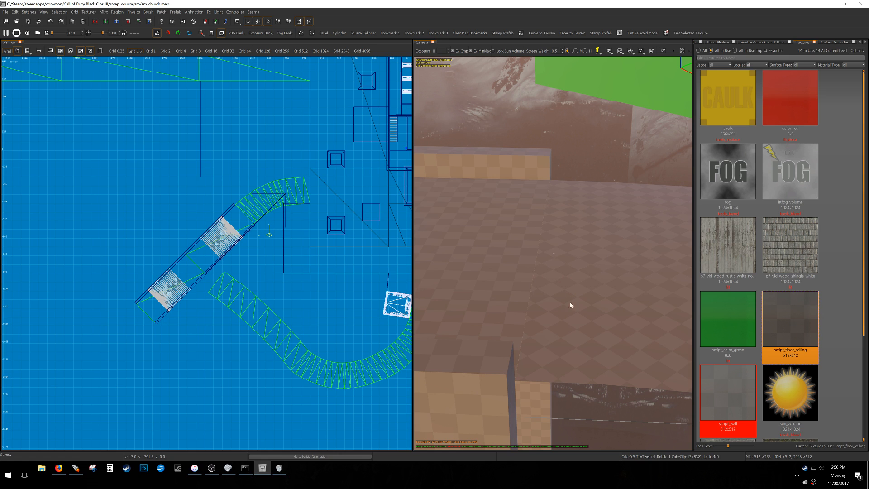
- Examine the bridge deck's joint with the curved path and the lower path's end beside the bridge, and save the map
shift+click(544, 333)
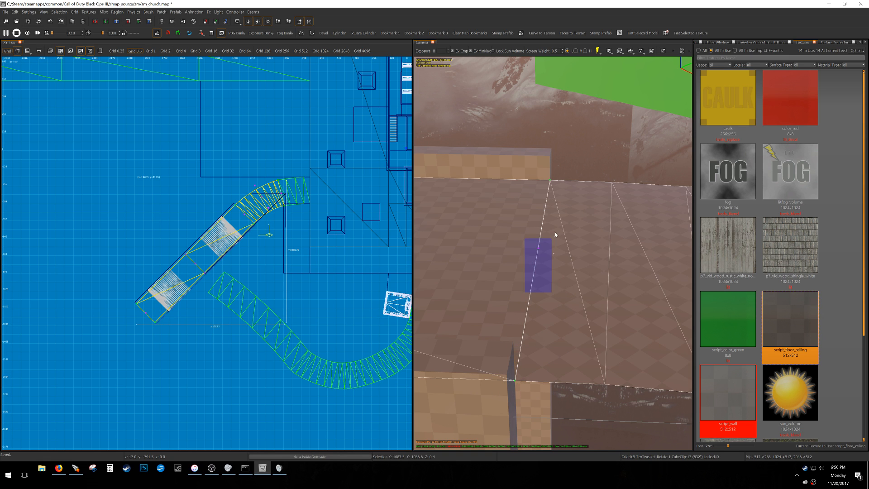
key(Escape)
shift+click(575, 330)
right_drag(556, 319, 387, 322)
key(Escape)
key(ctrl+s)
shift+click(269, 306)
mouse_move(508, 277)
right_down()
mouse_move(553, 253)
mouse_move(445, 288)
right_up()
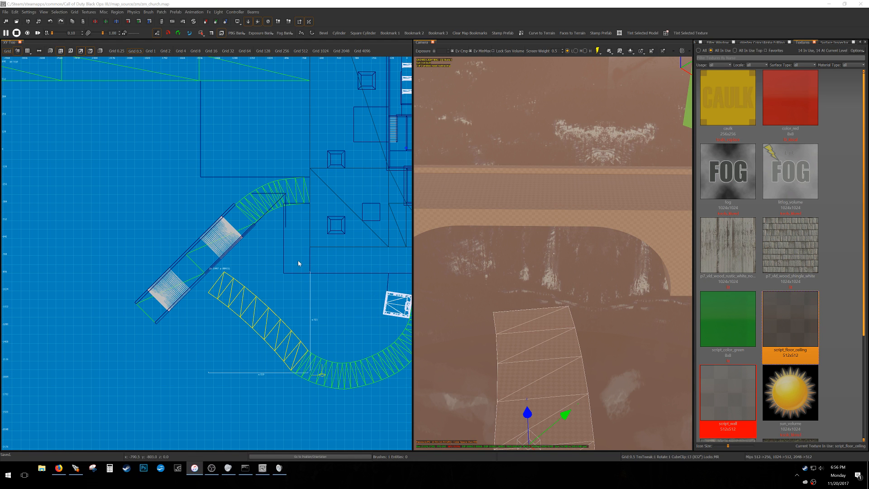
right_drag(298, 261, 284, 268)
right_drag(575, 267, 640, 244)
key(Escape)
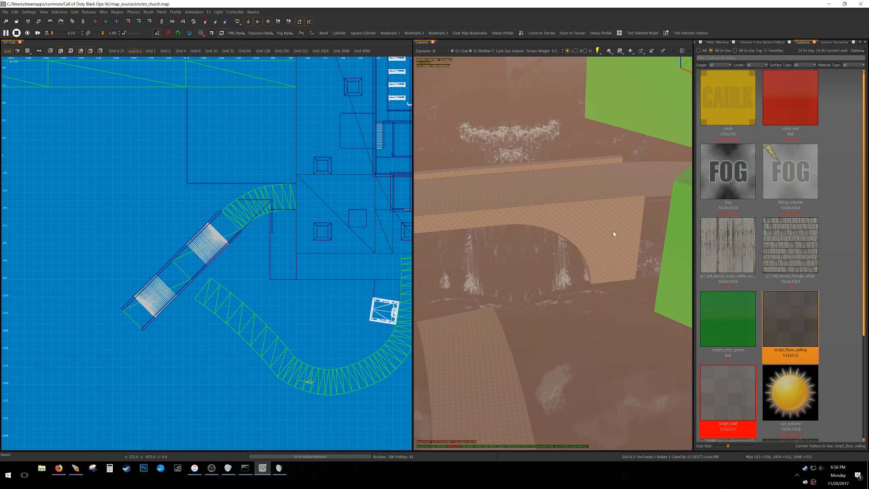
- Open the bridge_01 prefab for editing and move the arch's negative-X half toward the other half on grid 32
shift+click(613, 232)
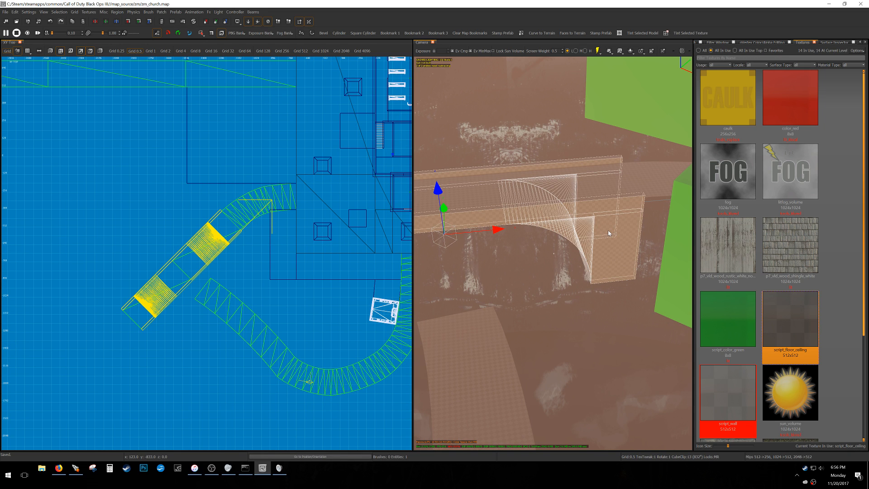
key(ctrl+e)
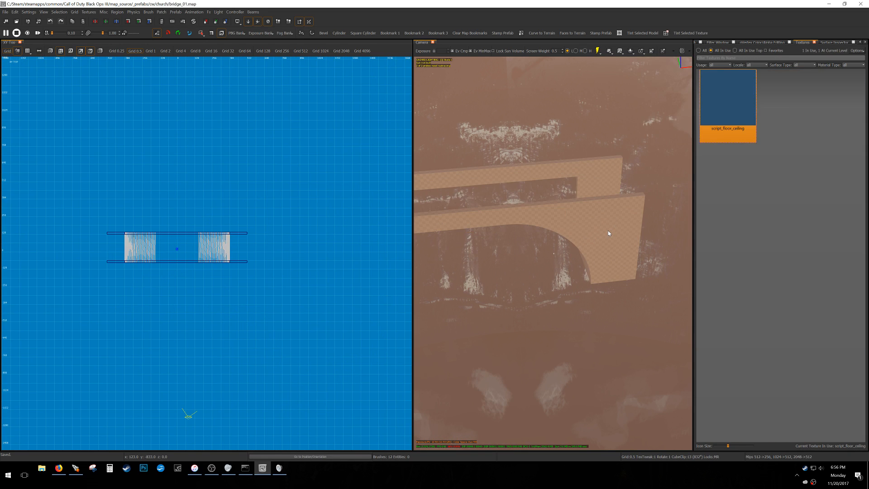
key(ctrl+Tab)
shift+drag(106, 409, 178, 330)
key(6)
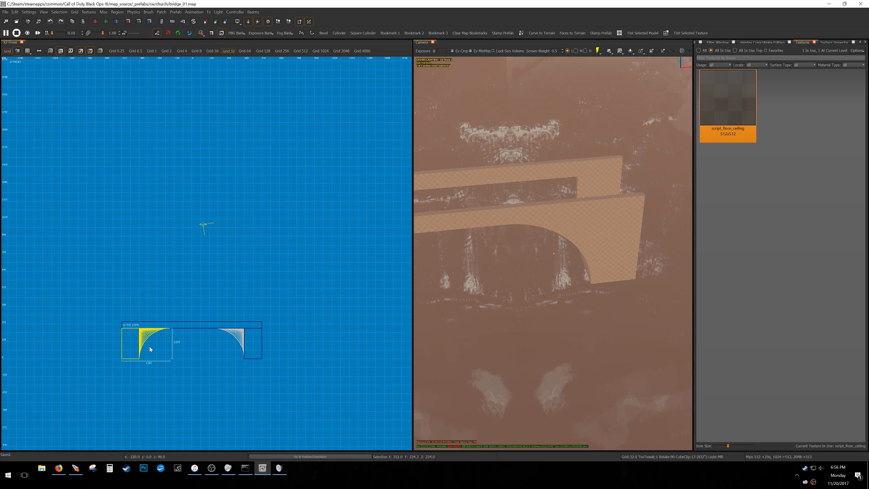
scroll(168, 358, up, 3)
drag(142, 299, 219, 291)
key(Escape)
- Shorten the bridge's upper wall brushes to 768 units so they end flush with the moved arch half, and save the prefab
shift+click(207, 263)
scroll(62, 271, down, 2)
key(Escape)
shift+drag(43, 274, 312, 224)
drag(68, 267, 95, 267)
key(Escape)
key(ctrl+s)
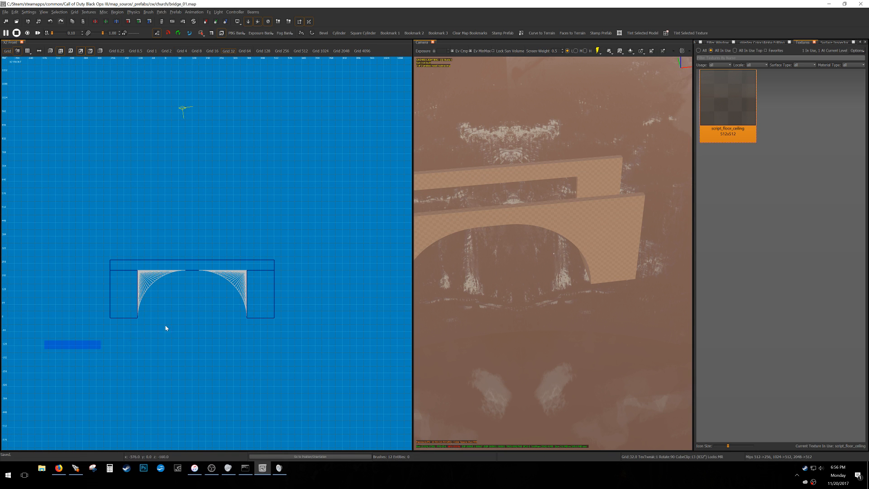
- Select the whole bridge and move it 128 units toward negative X to centre it on the prefab's origin
shift+drag(45, 348, 309, 216)
right_drag(175, 287, 209, 281)
scroll(210, 281, up, 1)
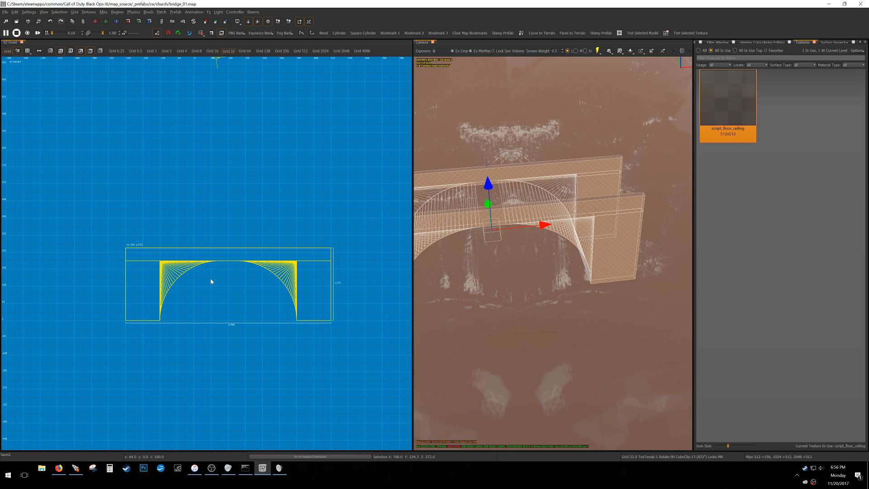
key(alt+Left)
key(alt+Left)
key(alt+Left)
key(alt+Left)
key(ctrl+Tab)
key(ctrl+Tab)
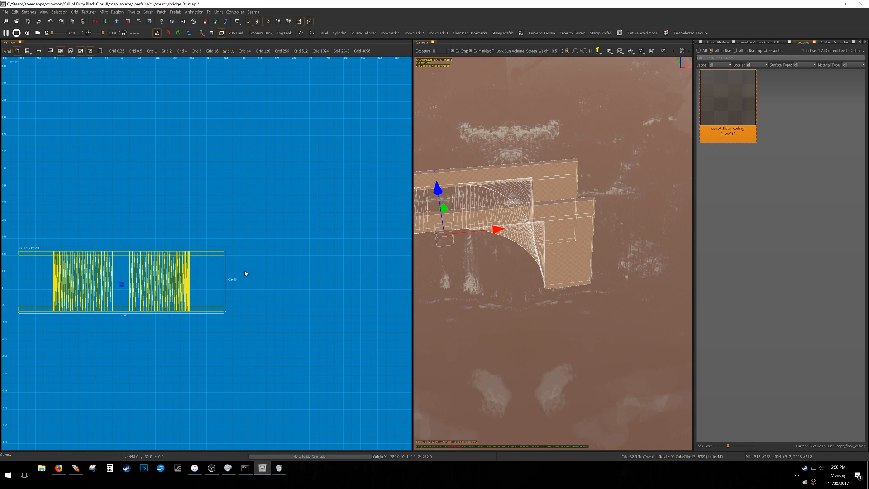
- Save the bridge_01 prefab and return to the main zm_church map
key(Escape)
key(ctrl+s)
right_drag(542, 241, 464, 240)
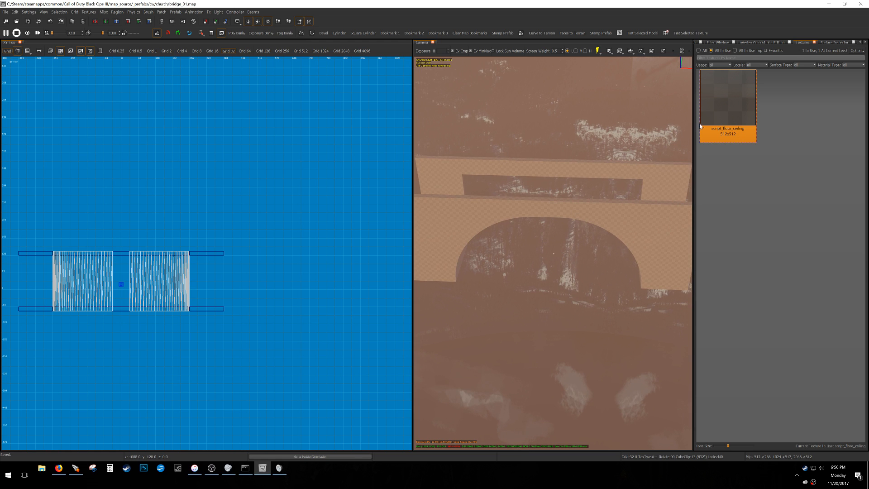
key(i)
key(Escape)
key(ctrl+shift+e)
click(204, 259)
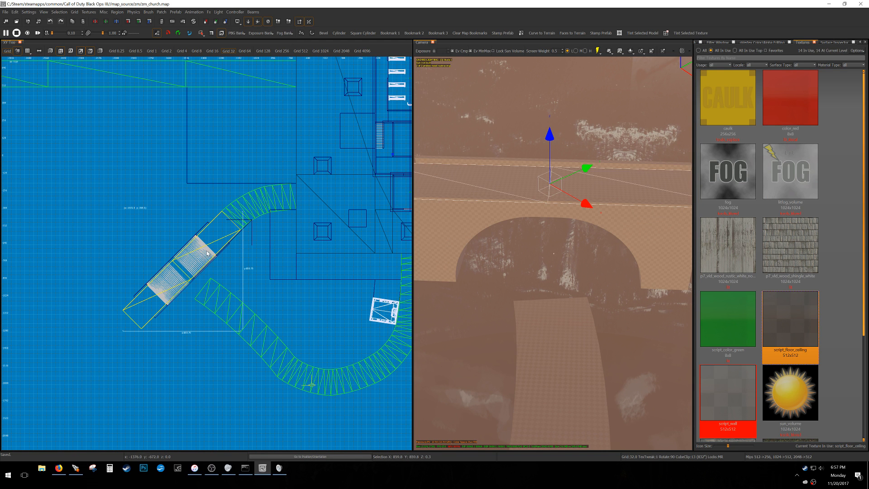
scroll(216, 233, up, 4)
drag(197, 211, 180, 244)
key(ctrl+z)
key(Escape)
- Move the bridge prefab 96 units in both x and y to meet the upper curved path
shift+click(466, 230)
scroll(225, 219, down, 3)
drag(225, 219, 257, 196)
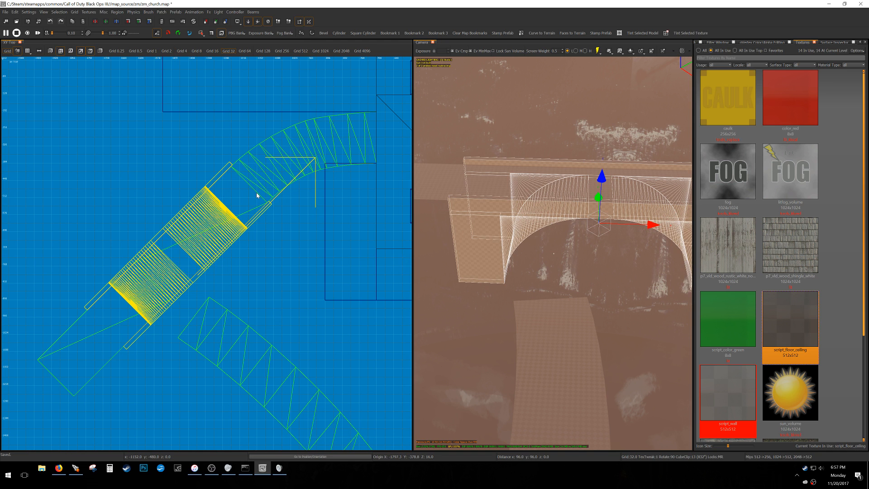
key(Escape)
- Move the lower path's end vertices up to the bridge's side and rotate them to line up with it
right_drag(559, 255, 548, 276)
shift+click(548, 277)
scroll(176, 263, down, 4)
right_drag(176, 264, 174, 236)
key(v)
scroll(177, 274, up, 4)
drag(132, 292, 242, 179)
right_drag(233, 206, 239, 238)
scroll(203, 257, up, 3)
key(3)
drag(208, 268, 220, 193)
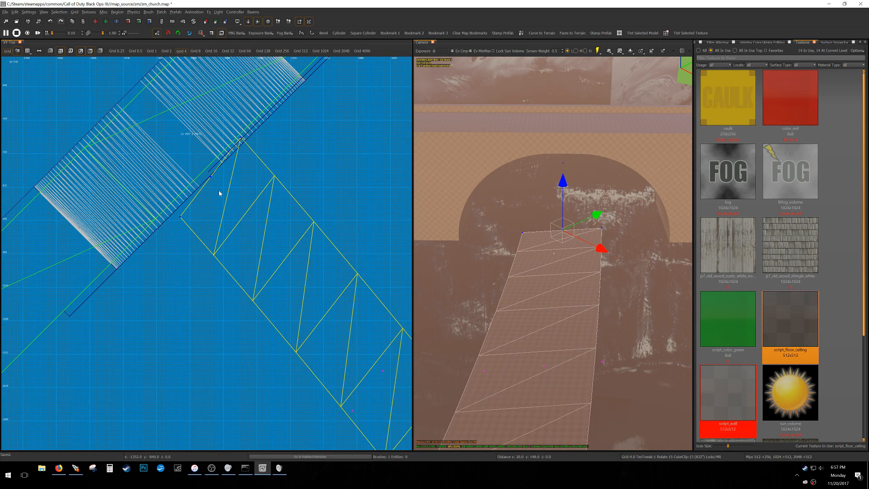
scroll(213, 181, down, 3)
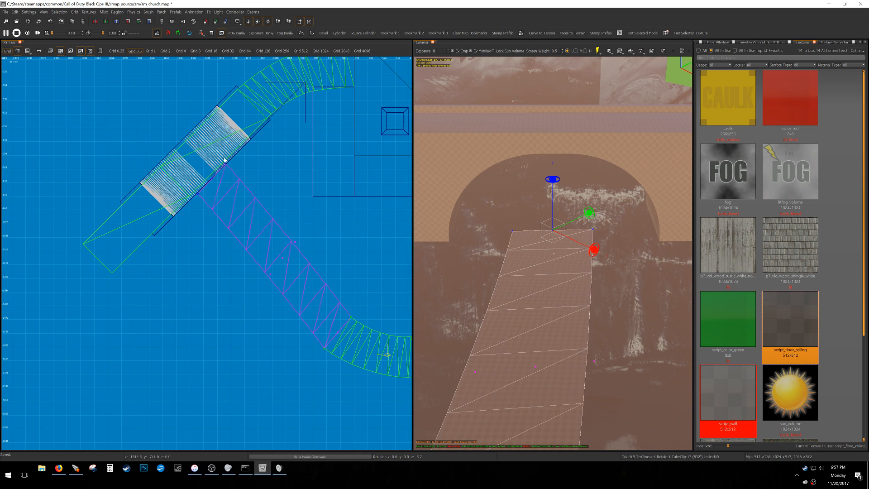
key(r)
- Edit the lower path's straight section together with the adjoining bend and move their vertices to form one smooth curve
drag(231, 283, 310, 214)
right_drag(372, 283, 315, 250)
click(284, 321)
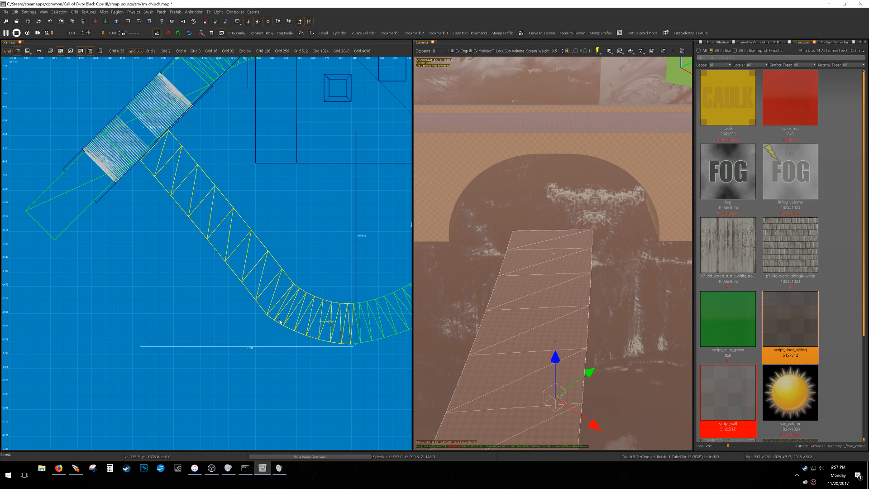
drag(306, 271, 289, 254)
mouse_move(304, 354)
mouse_down()
mouse_move(334, 286)
mouse_move(315, 285)
mouse_up()
right_drag(225, 261, 228, 270)
drag(206, 261, 247, 193)
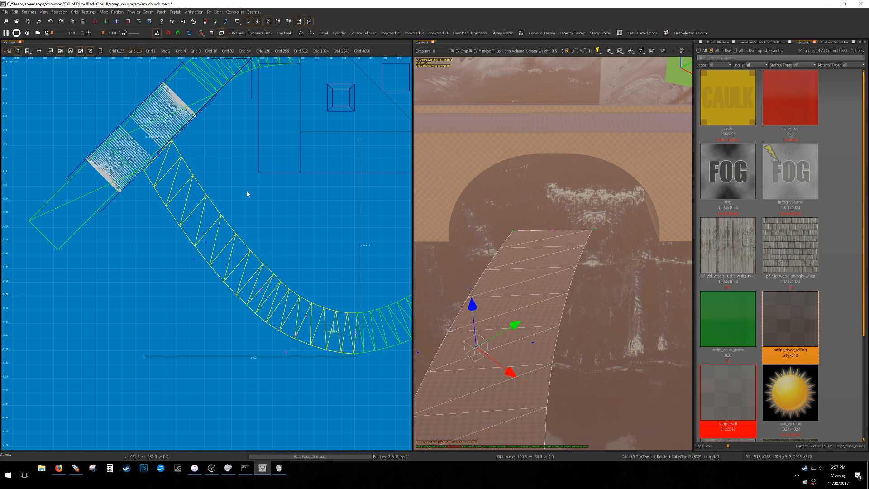
drag(289, 244, 279, 248)
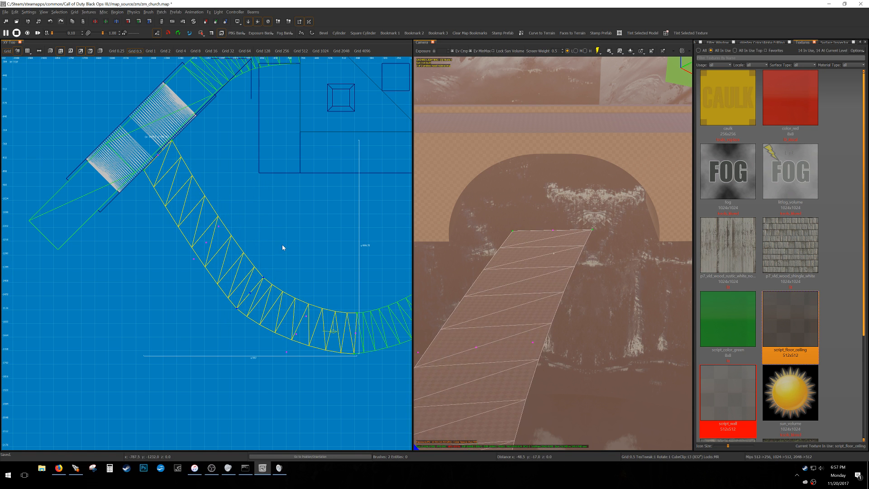
- Rotate the vertices at the join of the two lower path sections to even out the curve, and save the map
drag(188, 266, 240, 216)
key(r)
drag(251, 219, 252, 220)
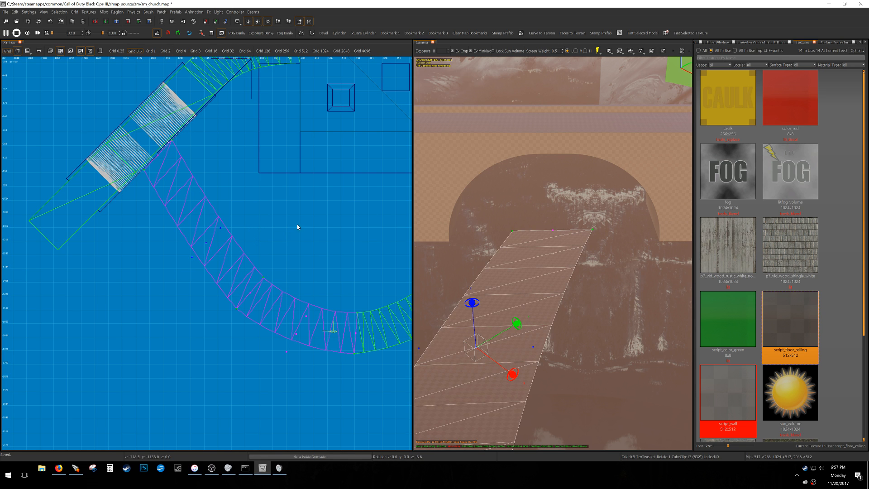
key(r)
right_drag(326, 183, 322, 205)
mouse_move(462, 226)
right_down()
mouse_move(461, 181)
mouse_move(458, 231)
mouse_move(507, 220)
mouse_move(460, 217)
right_up()
key(a)
key(w)
key(ctrl+s)
- Nudge the lower path's middle bend vertices on the 0.5 grid, deselect the path and save the map
scroll(227, 207, down, 4)
right_drag(223, 208, 243, 231)
key(5)
scroll(229, 262, up, 4)
key(grave)
drag(269, 233, 255, 227)
right_drag(583, 271, 475, 254)
key(s)
key(w)
key(w)
key(Escape)
key(w)
key(ctrl+s)
key(w)
key(s)
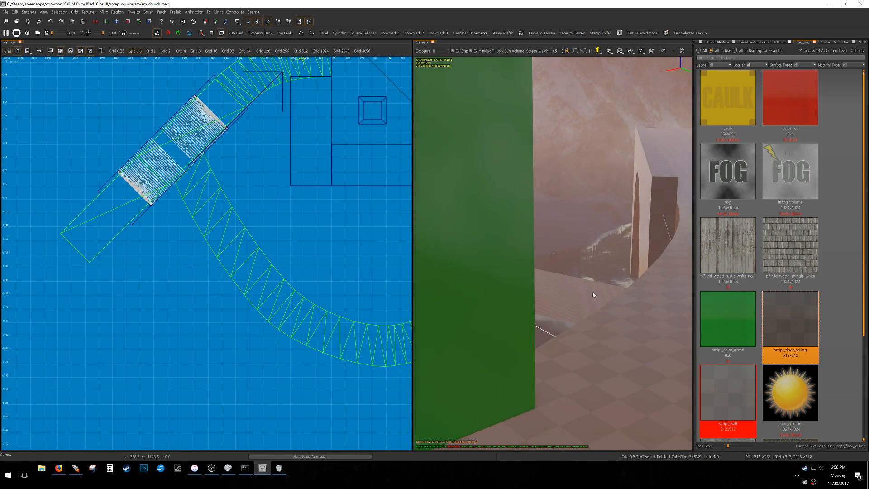
- Duplicate the green block beside the upper path and slant the copy to fill the gap toward the bridge
scroll(254, 256, down, 4)
key(5)
scroll(267, 199, up, 5)
right_drag(283, 226, 308, 256)
key(space)
mouse_move(301, 188)
mouse_down()
mouse_move(237, 210)
mouse_move(246, 184)
mouse_up()
right_drag(246, 185, 249, 191)
mouse_move(228, 173)
ctrl+mouse_down()
mouse_move(230, 212)
mouse_move(223, 210)
ctrl+mouse_up()
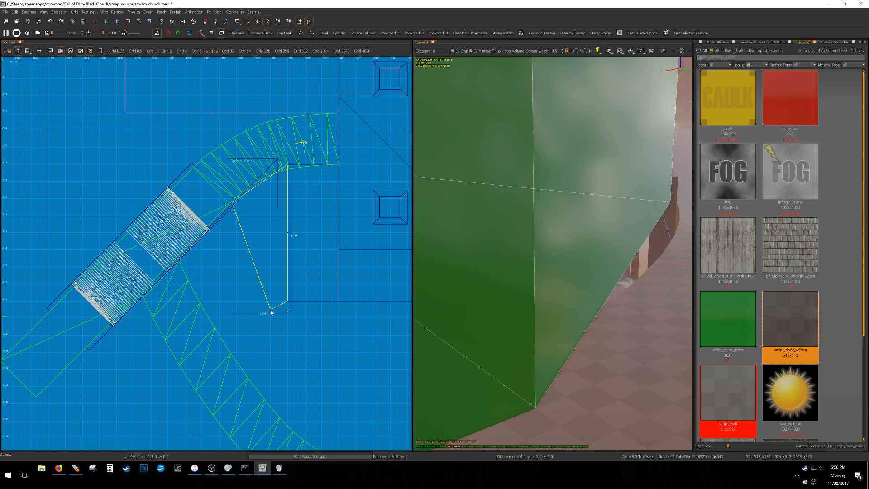
key(Escape)
- Extend the green blocks beside the upper path downward in the front view, and return to the top view
right_drag(555, 227, 563, 233)
key(Escape)
right_drag(530, 200, 529, 189)
right_drag(553, 253, 507, 254)
mouse_move(509, 174)
right_down()
mouse_move(534, 173)
mouse_move(509, 173)
right_up()
key(ctrl+Tab)
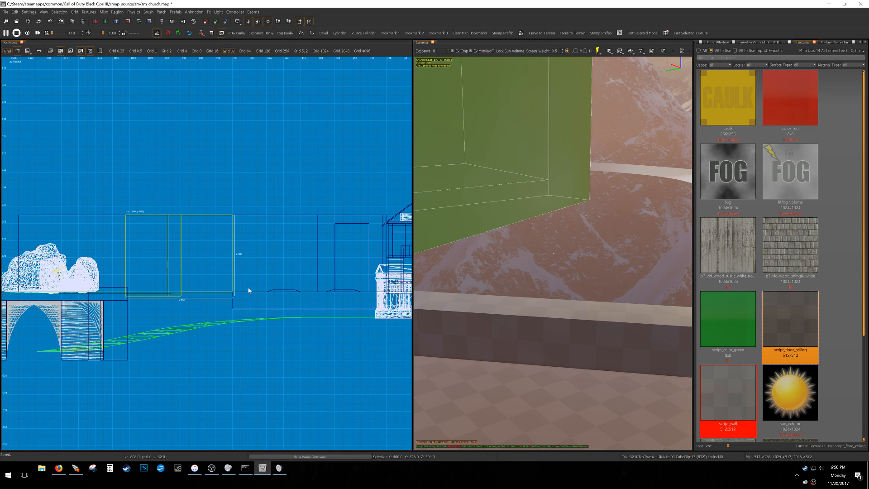
mouse_move(197, 255)
mouse_down()
mouse_move(186, 272)
mouse_move(192, 320)
mouse_up()
key(ctrl+Tab)
key(ctrl+Tab)
key(Escape)
- Align the angled green block's protruding corner with the neighbouring block and path edge, and save the map
mouse_move(500, 262)
right_down()
mouse_move(479, 268)
mouse_move(486, 274)
right_up()
right_drag(554, 254, 560, 268)
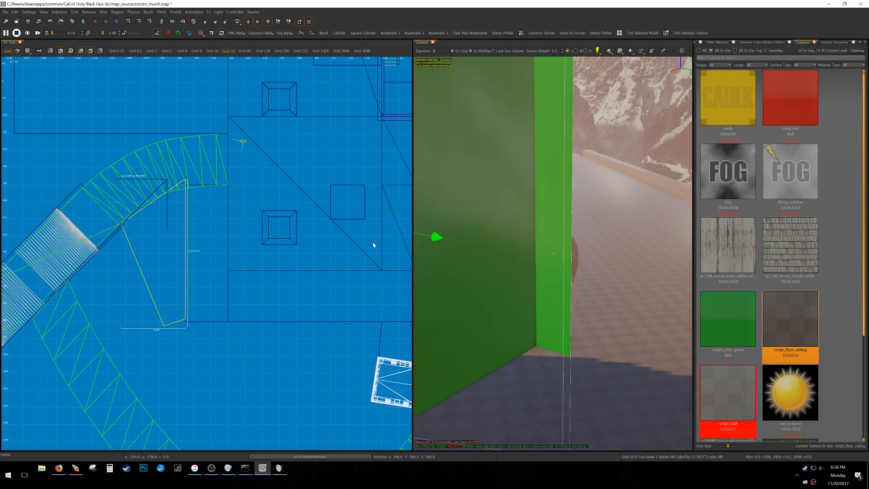
scroll(204, 222, up, 6)
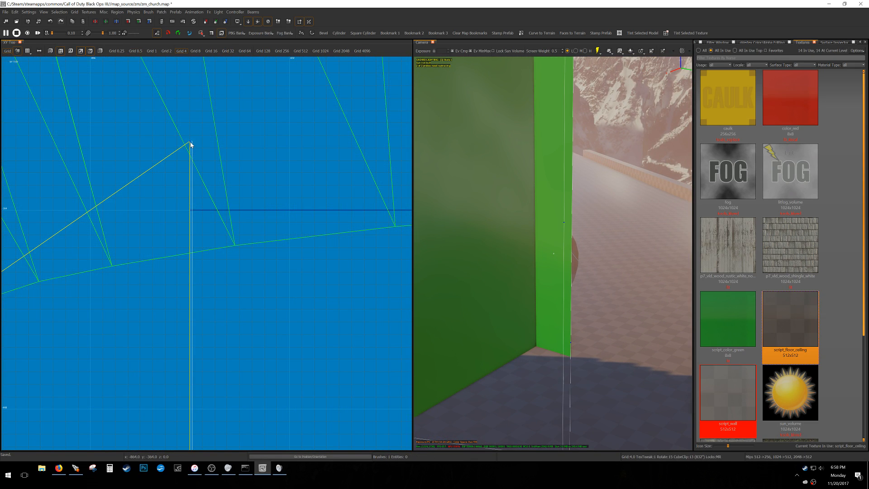
scroll(192, 202, down, 8)
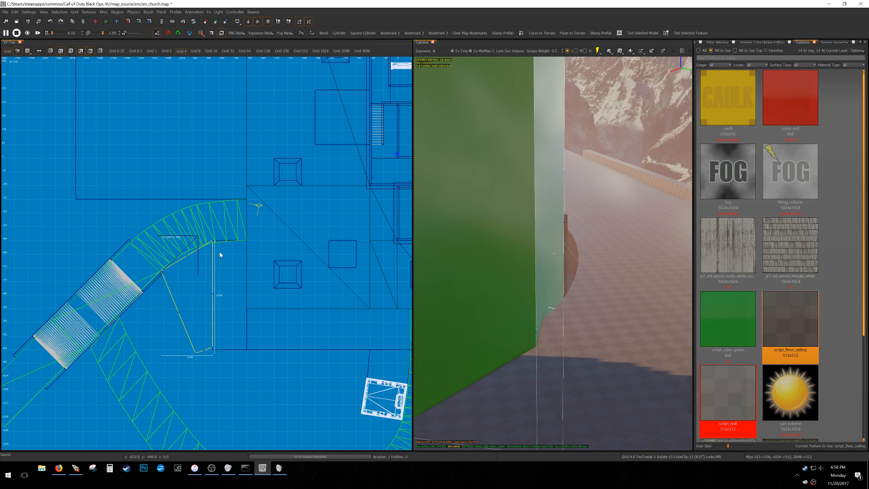
key(ctrl+s)
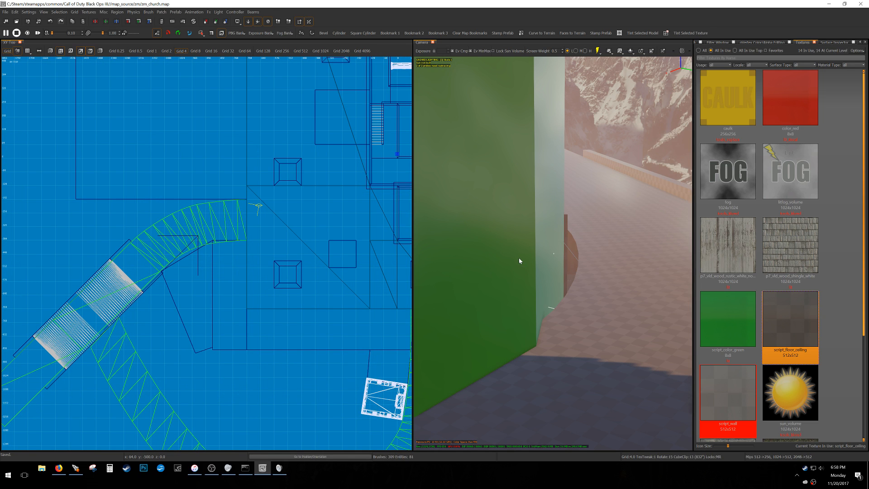
- Move the bridge deck's far-end vertices 32 units in x and -8 in y toward the end of the side walls
key(w)
right_drag(519, 259, 579, 300)
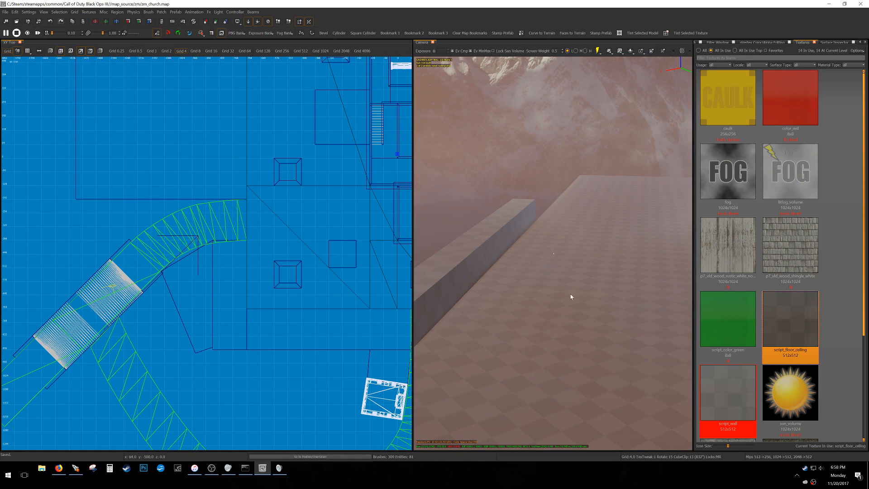
shift+click(579, 300)
scroll(222, 226, down, 5)
scroll(195, 263, up, 5)
right_drag(29, 368, 52, 372)
key(v)
key(6)
scroll(91, 315, up, 4)
drag(95, 323, 164, 239)
scroll(134, 235, up, 6)
key(4)
drag(122, 218, 182, 233)
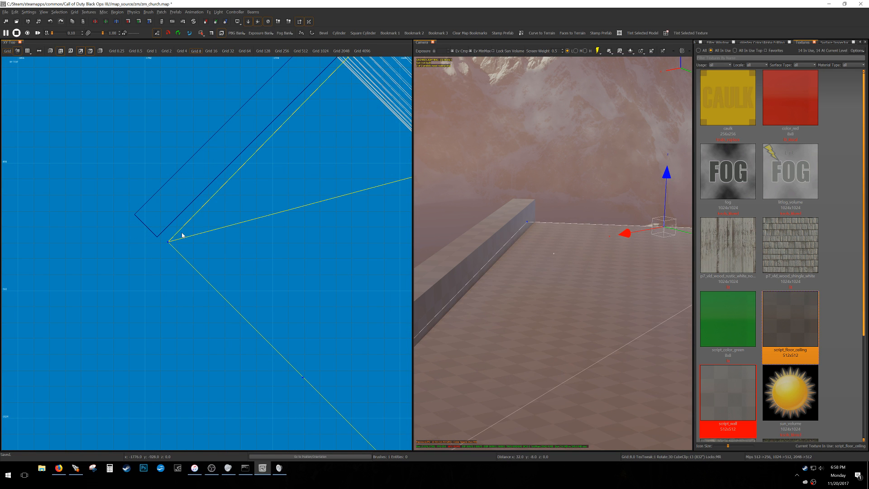
- Fine-align the deck's far-end vertices with the side wall's corner by shifting them -2 units in x and y
scroll(149, 246, up, 6)
key(3)
drag(231, 254, 196, 229)
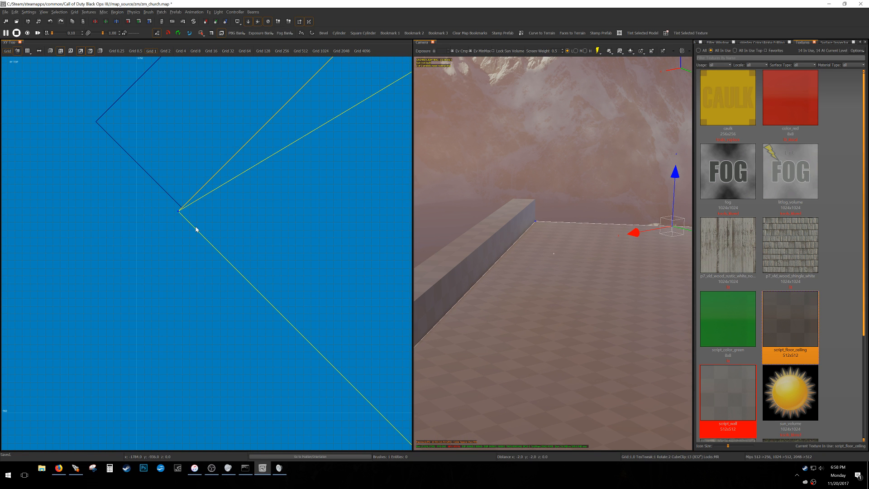
scroll(201, 223, down, 8)
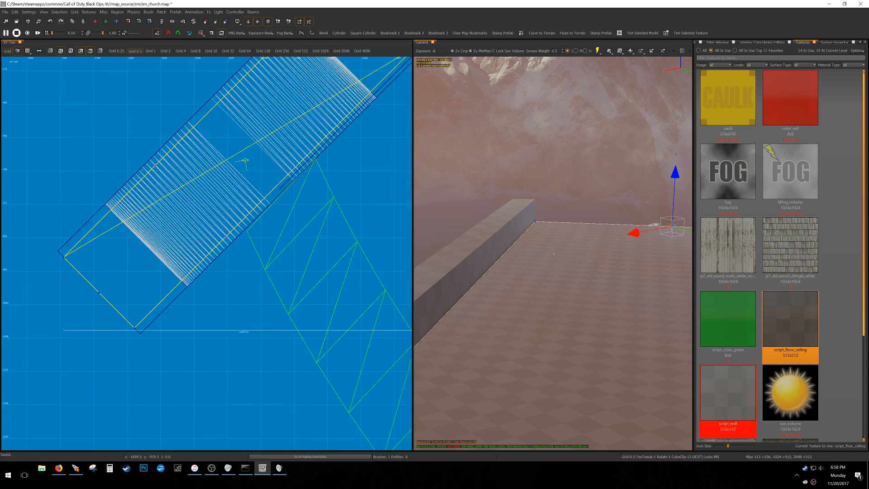
- Adjust the remaining deck vertices to fit between the bridge's side walls, and save the map
right_drag(263, 236, 278, 246)
key(4)
mouse_move(225, 236)
mouse_down()
mouse_move(255, 218)
mouse_move(245, 208)
mouse_up()
scroll(222, 203, up, 7)
scroll(218, 221, down, 9)
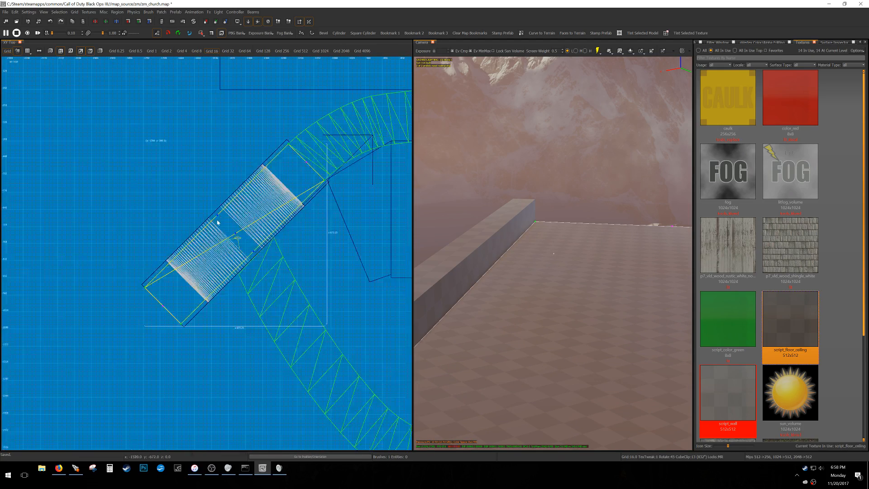
mouse_move(552, 208)
right_down()
mouse_move(525, 190)
mouse_move(556, 215)
right_up()
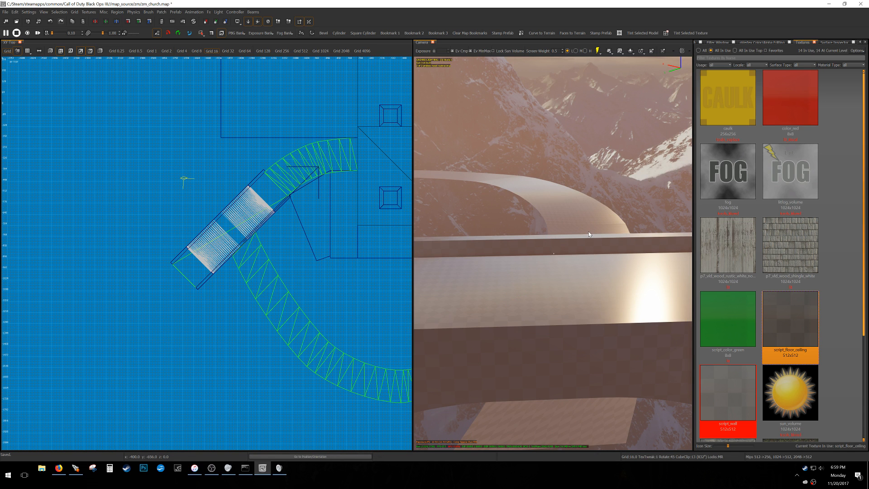
key(j)
right_drag(587, 246, 560, 247)
key(ctrl+s)
- Duplicate the bridge deck patch and move the copy past the bridge's far end
shift+click(560, 247)
scroll(294, 238, down, 7)
scroll(222, 241, up, 6)
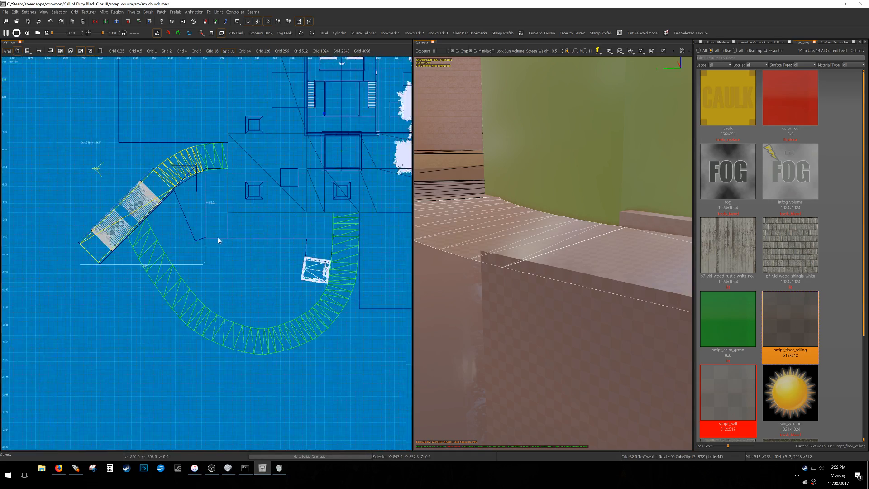
scroll(217, 241, up, 3)
right_drag(176, 244, 189, 212)
key(space)
drag(285, 144, 160, 253)
key(Escape)
scroll(188, 222, up, 2)
key(w)
- Move the copied patch's vertices to form a short square section attached to the bridge's far end
drag(153, 193, 232, 217)
key(w)
drag(174, 272, 235, 231)
key(w)
scroll(186, 226, down, 7)
key(v)
drag(163, 286, 277, 168)
scroll(238, 192, up, 5)
drag(123, 301, 236, 197)
drag(223, 252, 260, 204)
drag(181, 251, 189, 245)
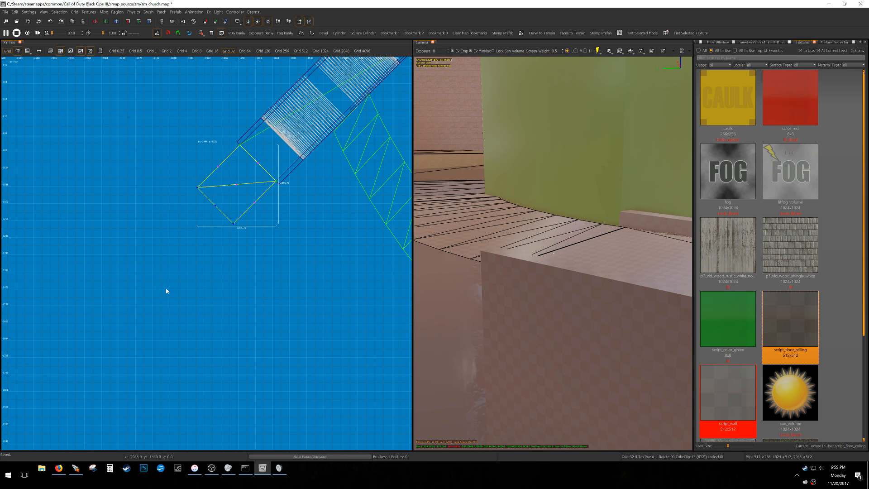
middle_click(224, 353)
right_click(503, 294)
right_drag(554, 254, 552, 269)
drag(513, 277, 580, 259)
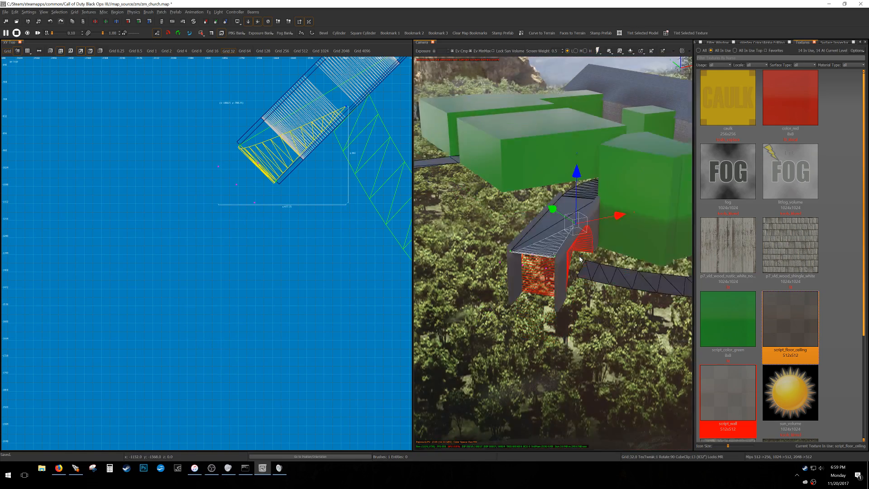
right_drag(579, 259, 571, 287)
scroll(573, 292, up, 5)
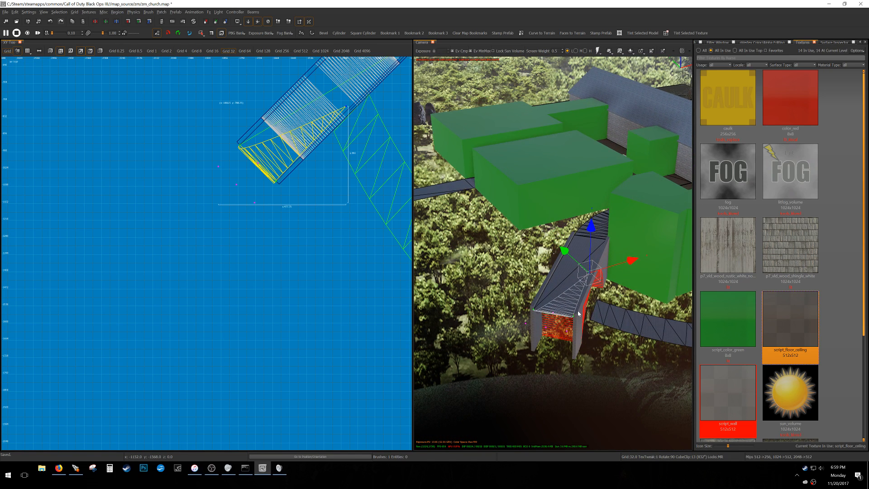
ctrl+right_drag(578, 311, 571, 327)
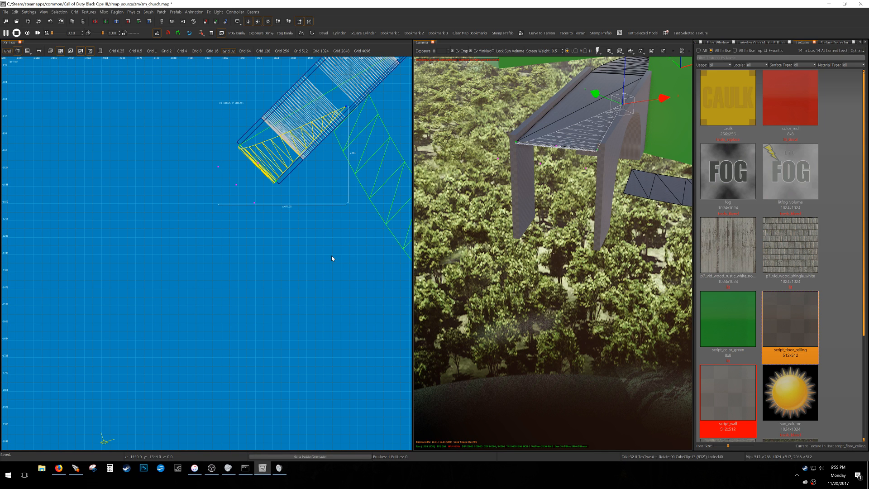
key(ctrl+z)
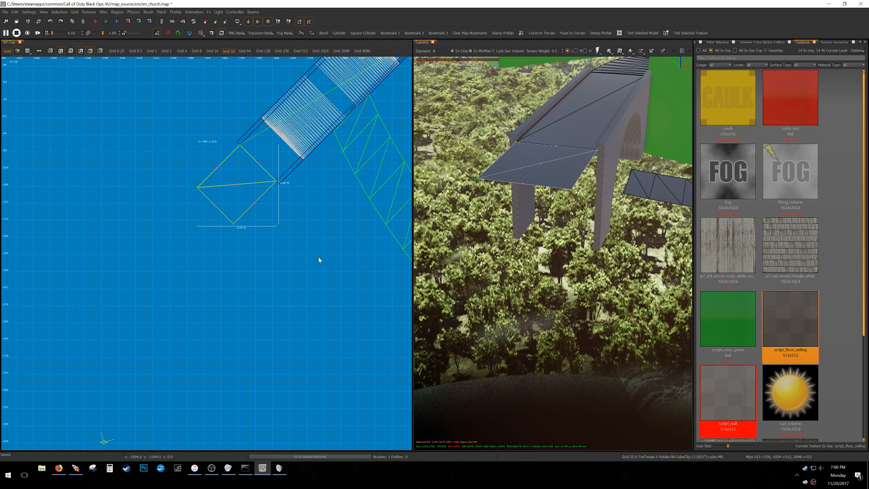
- Examine the new deck section at the bridge's far end and its position within the whole map layout
right_drag(458, 244, 457, 161)
key(F8)
mouse_move(470, 260)
right_down()
mouse_move(469, 237)
mouse_move(509, 234)
mouse_move(487, 247)
mouse_move(455, 240)
right_up()
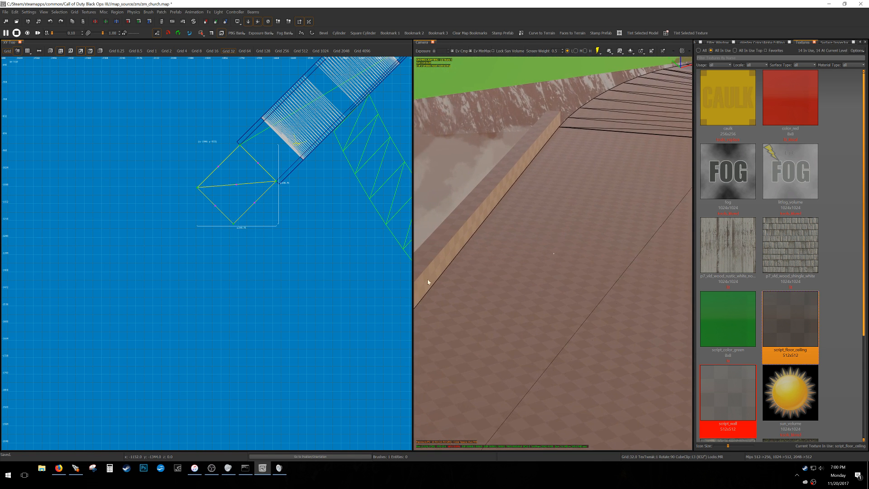
scroll(248, 225, down, 5)
right_drag(254, 216, 247, 231)
scroll(244, 228, up, 8)
right_drag(468, 229, 420, 228)
scroll(279, 238, down, 5)
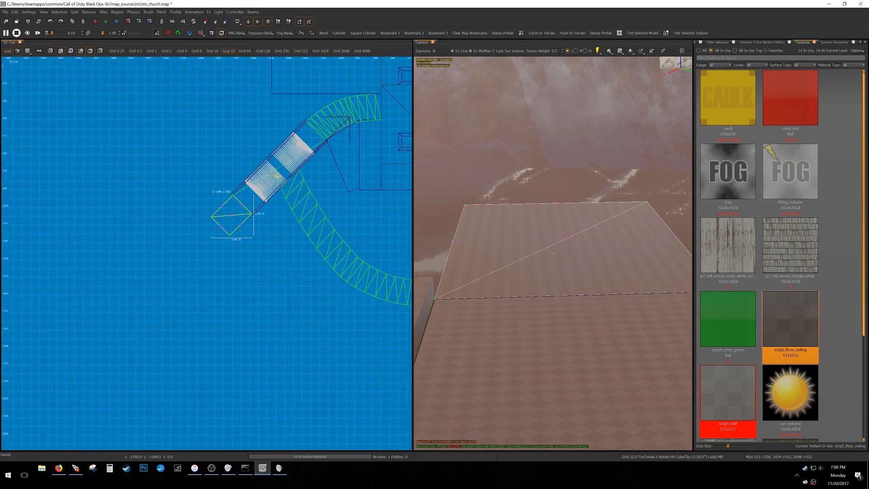
scroll(233, 222, down, 2)
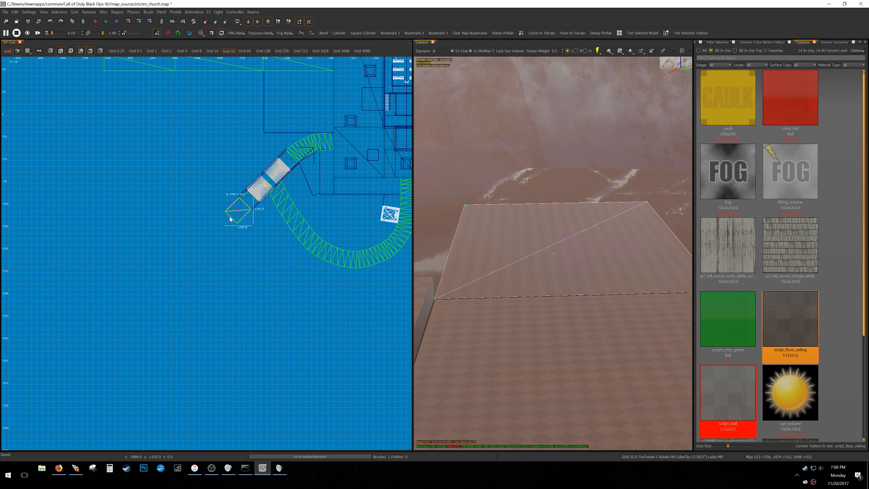
right_drag(229, 219, 242, 223)
scroll(263, 214, up, 5)
scroll(259, 222, down, 6)
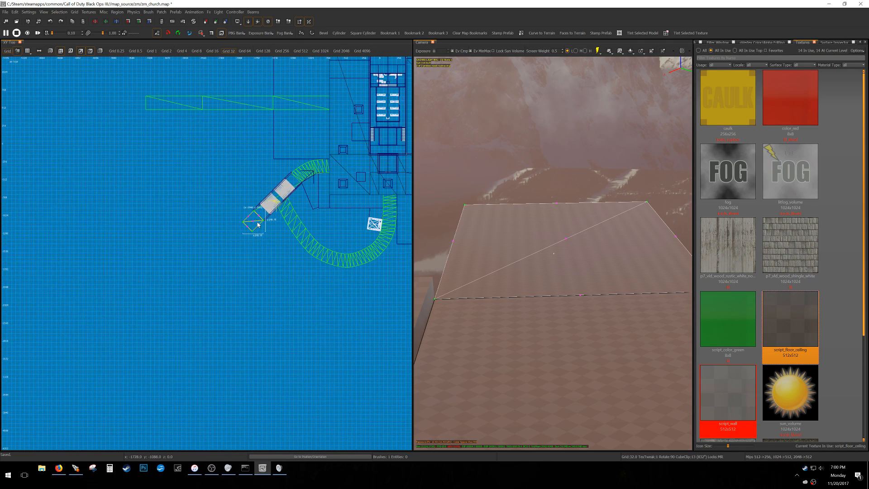
scroll(257, 224, down, 2)
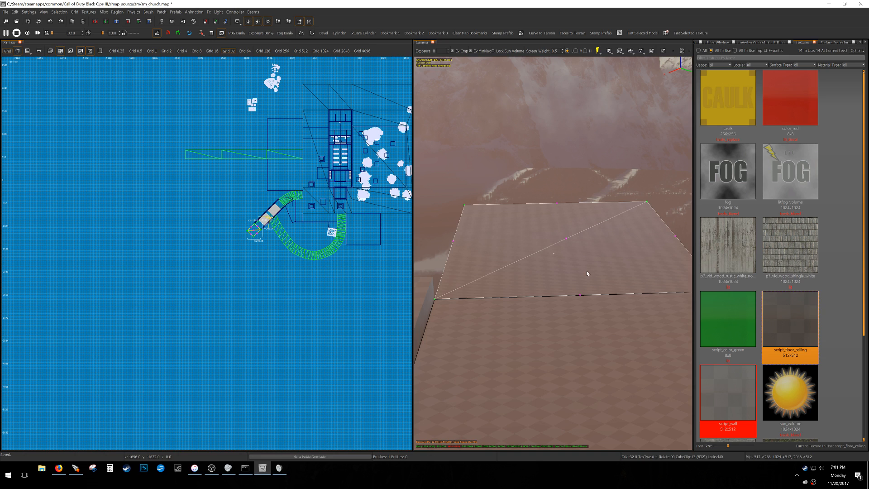
- Leave vertex editing on the new deck section and inspect from the side how it joins the bridge
key(v)
right_drag(585, 303, 669, 253)
right_drag(553, 254, 577, 338)
scroll(576, 337, down, 7)
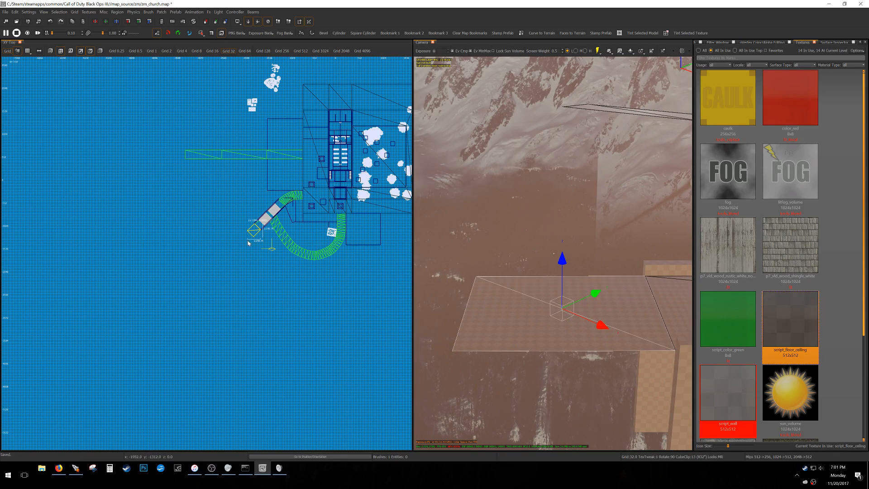
scroll(250, 236, up, 4)
scroll(252, 235, down, 3)
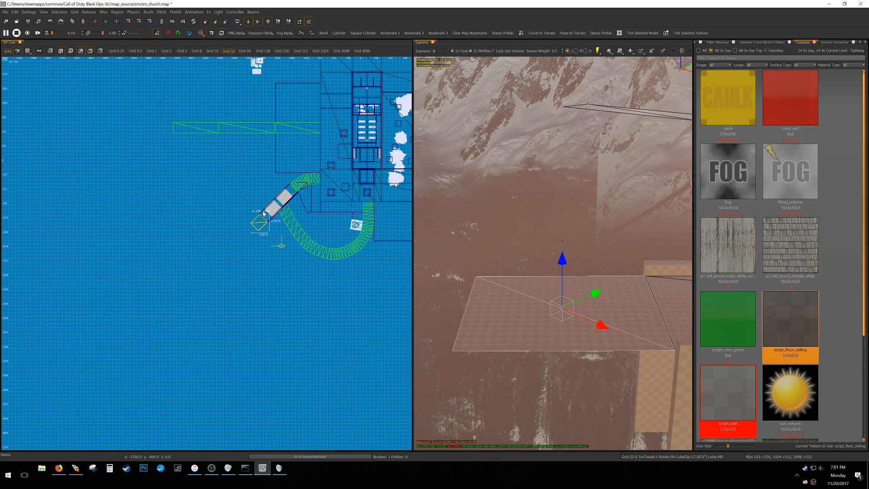
- Duplicate the green path section beside the bridge and move the copy so it passes under the bridge, continuing the path
scroll(267, 210, up, 5)
key(Escape)
shift+click(326, 244)
right_drag(325, 243, 357, 303)
key(space)
mouse_move(357, 303)
mouse_down()
mouse_move(269, 175)
mouse_move(280, 181)
mouse_up()
shift+click(338, 289)
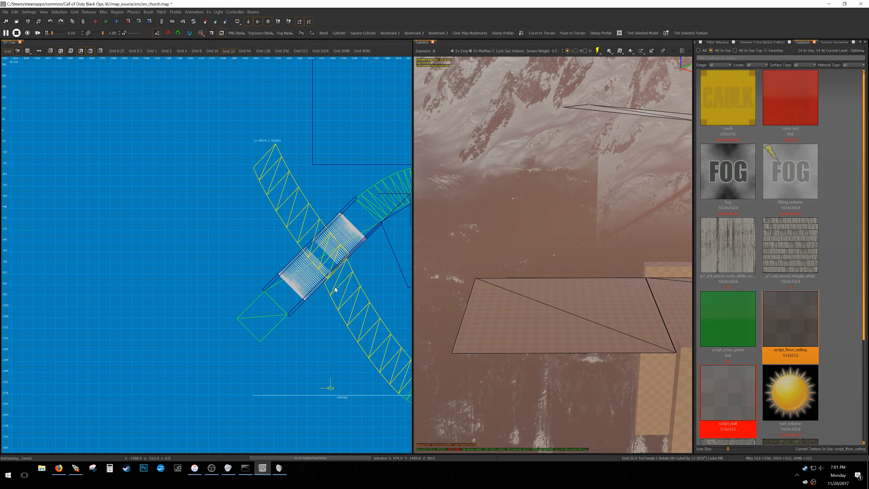
scroll(330, 288, up, 2)
key(v)
drag(340, 261, 358, 240)
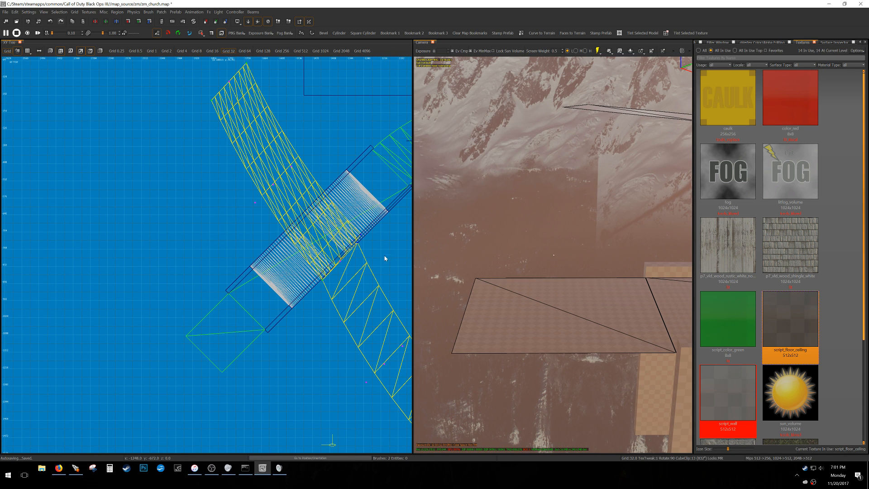
key(ctrl+z)
key(Escape)
- Select the copied path section and reposition its end vertices at both ends to start bending it past the bridge
shift+click(293, 192)
key(3)
ctrl+middle_click(161, 241)
middle_click(204, 242)
right_drag(551, 235, 426, 203)
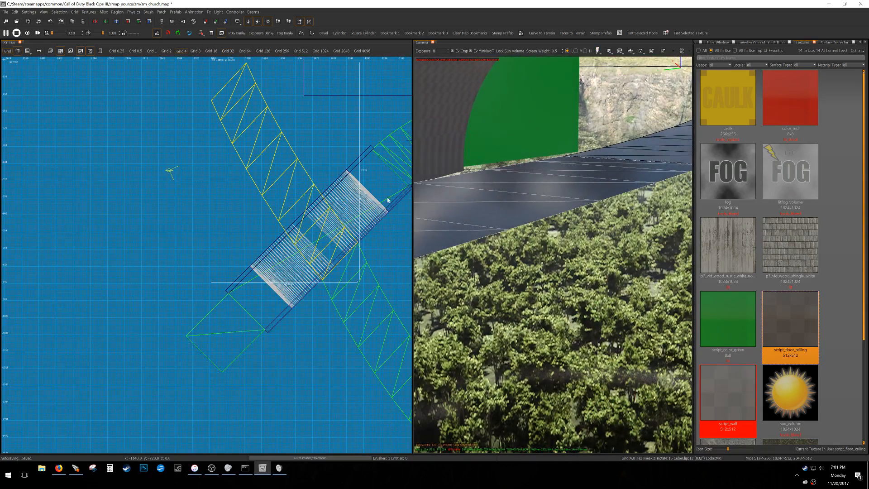
scroll(290, 208, down, 5)
scroll(274, 231, up, 3)
key(v)
key(grave)
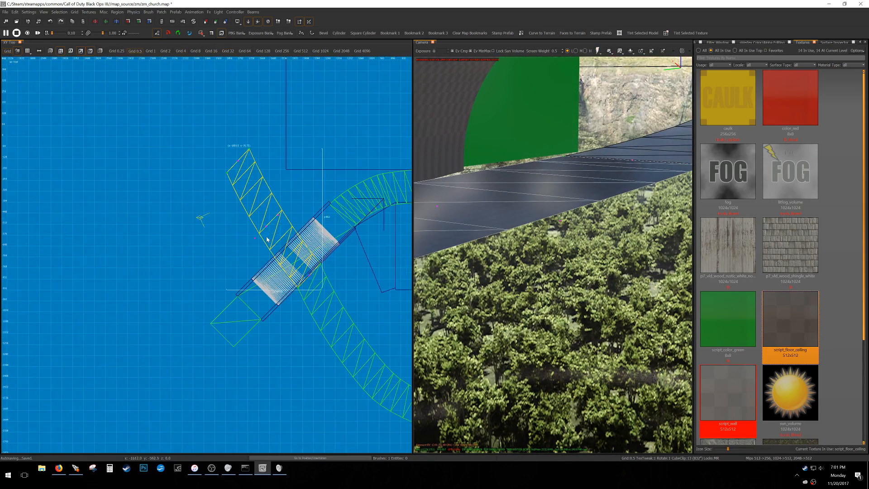
drag(249, 146, 225, 180)
scroll(279, 255, up, 2)
drag(212, 236, 292, 167)
scroll(317, 273, up, 1)
drag(285, 336, 369, 255)
drag(360, 286, 291, 241)
- Rotate the copied section's vertex rows into a smooth curve turning away from the path beyond the bridge
key(r)
key(r)
scroll(255, 214, down, 4)
drag(218, 226, 275, 179)
scroll(254, 193, up, 2)
scroll(254, 196, up, 1)
drag(216, 244, 255, 179)
click(267, 198)
key(r)
key(r)
key(r)
key(r)
- Leave vertex editing, duplicate the curved section and move the copy under the bridge against the existing path's end
right_drag(256, 181, 225, 151)
key(v)
key(space)
drag(141, 173, 180, 215)
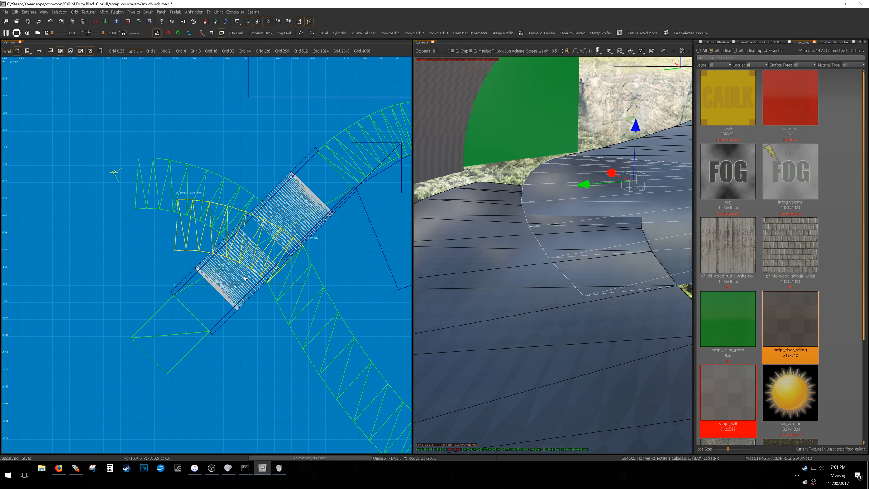
- Try to join the end vertices of the existing path and the duplicated section under the bridge
key(Escape)
shift+click(295, 297)
key(v)
drag(248, 292, 301, 253)
shift+click(181, 241)
key(v)
key(w)
key(w)
drag(296, 254, 306, 236)
key(2)
key(Escape)
key(Escape)
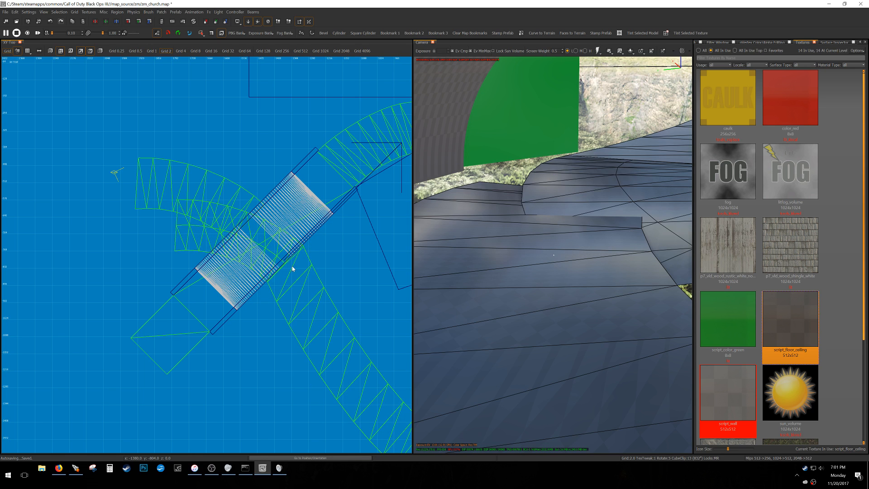
- Select the existing path and the duplicated section together and join their overlapping end vertices under the bridge
shift+click(310, 270)
shift+click(181, 241)
key(v)
drag(295, 254, 317, 235)
key(w)
key(Escape)
key(Escape)
- Rotate and pull in the duplicated section's free-end vertices so it forms a short connecting piece meeting the curved section
shift+click(187, 242)
key(v)
drag(213, 266, 291, 246)
key(r)
key(bracketleft)
key(bracketleft)
key(w)
key(r)
drag(165, 258, 270, 232)
key(w)
right_click(482, 202)
key(Escape)
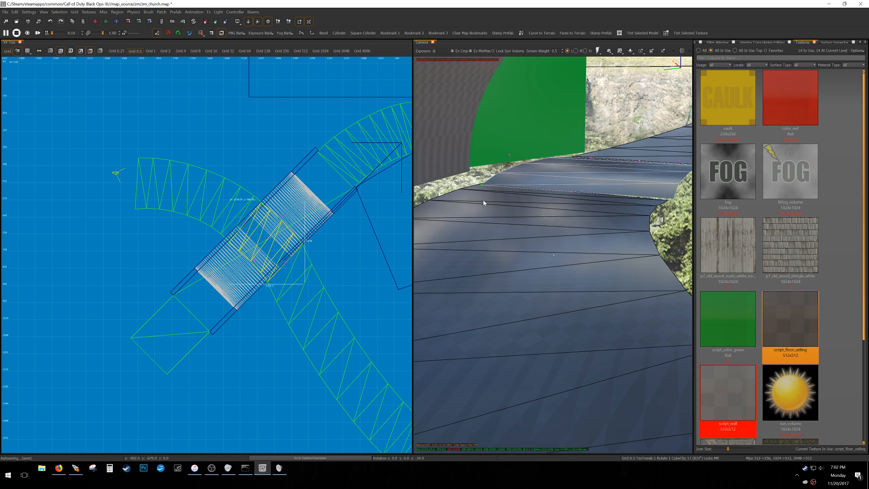
- Select the curved section too and match its end vertices to the short connecting piece under the bridge
shift+click(500, 189)
scroll(240, 234, up, 2)
drag(232, 235, 233, 233)
key(w)
drag(235, 224, 290, 178)
key(w)
key(w)
key(Escape)
- Select the short connecting piece's middle vertices under the bridge and adjust them between its two joined ends
shift+click(547, 181)
key(v)
drag(248, 280, 295, 225)
shift+drag(296, 217, 330, 234)
key(e)
key(w)
key(e)
key(w)
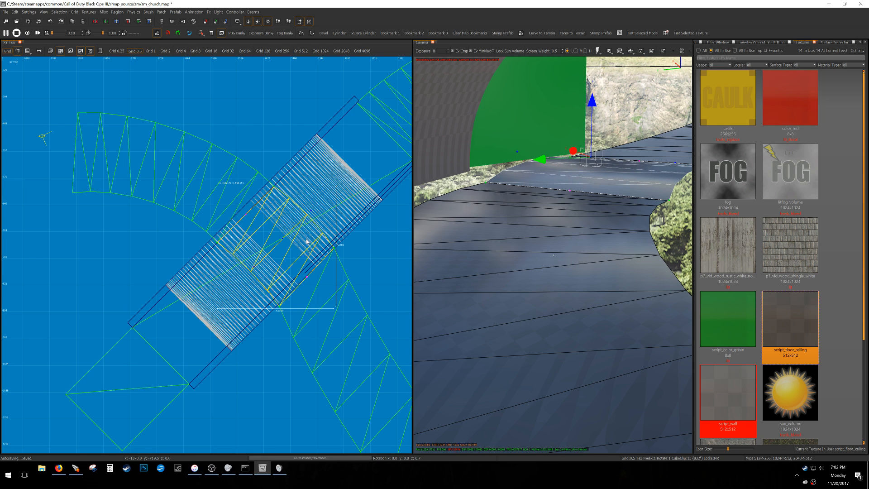
- Switch to the front view and lower the connecting piece's middle vertices until it lies level with its ends
key(ctrl+Tab)
scroll(191, 267, up, 6)
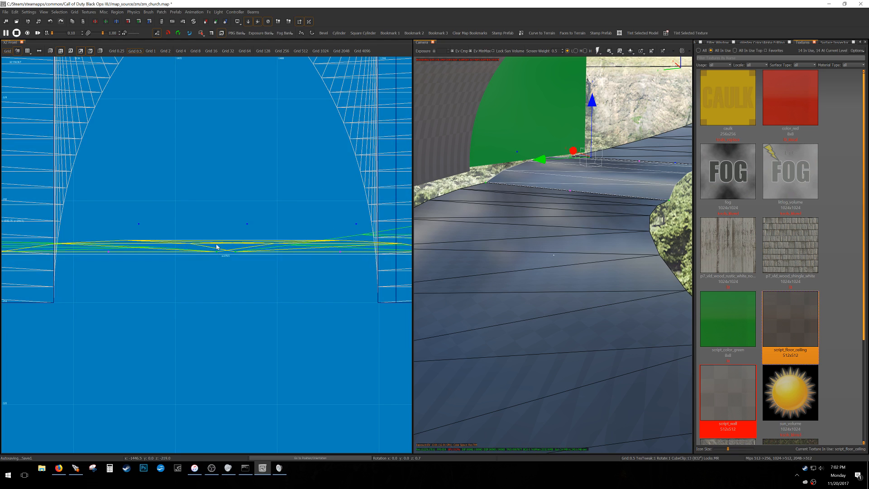
key(alt+Down)
key(alt+Down)
key(alt+Down)
key(alt+Down)
key(alt+Down)
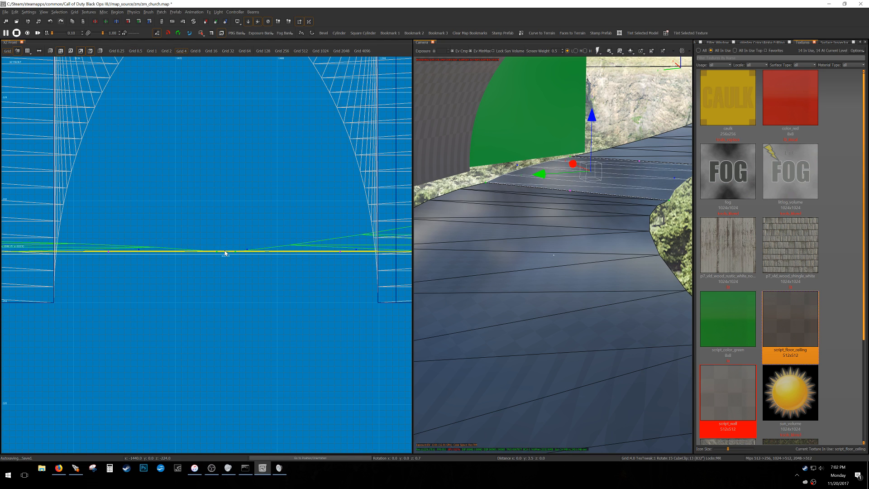
key(alt+Up)
key(1)
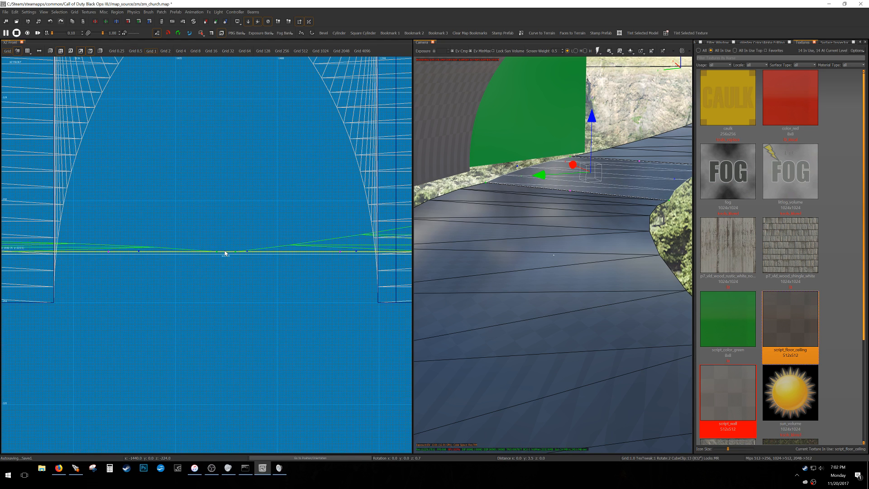
- Return to the top view and select the path sections, bridge deck and deck extension together, finishing with the selection cleared
key(ctrl+Tab)
scroll(189, 229, down, 6)
key(v)
shift+click(157, 208)
shift+click(203, 256)
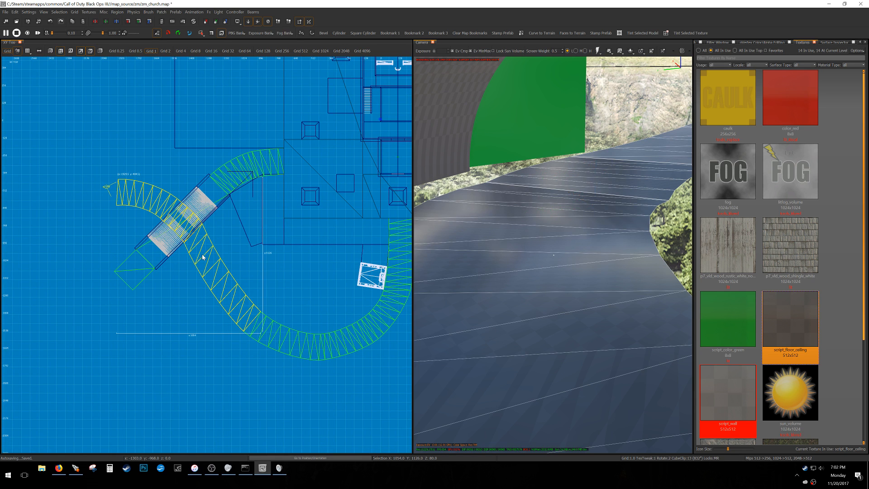
shift+click(136, 275)
key(bracketleft)
right_drag(588, 225, 560, 291)
shift+click(567, 295)
shift+click(452, 233)
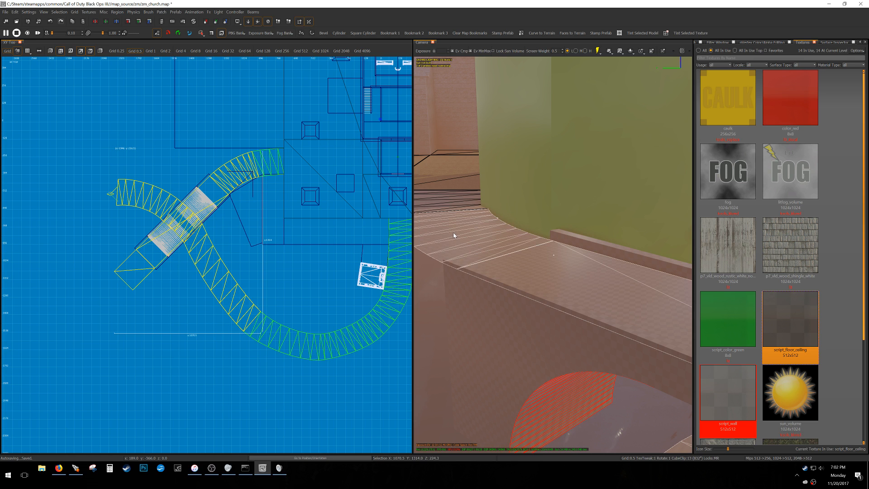
shift+click(458, 218)
mouse_move(458, 218)
right_down()
mouse_move(493, 235)
mouse_move(530, 226)
mouse_move(465, 226)
right_up()
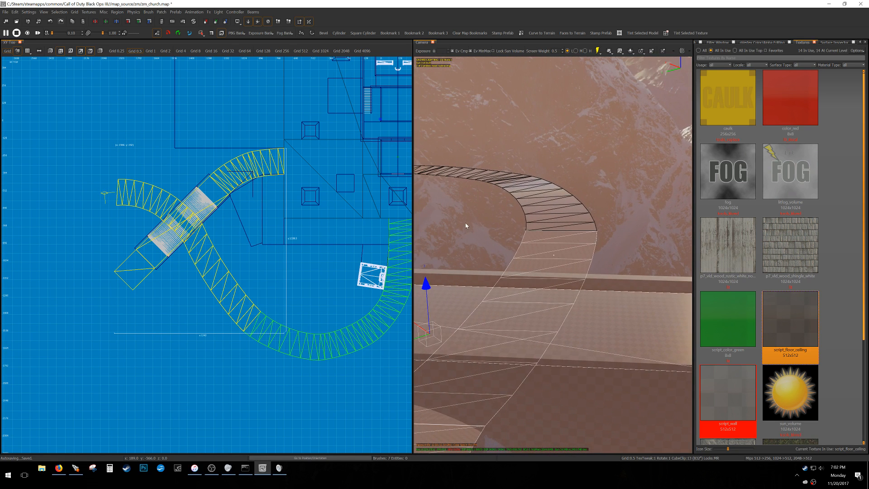
shift+click(532, 208)
key(Escape)
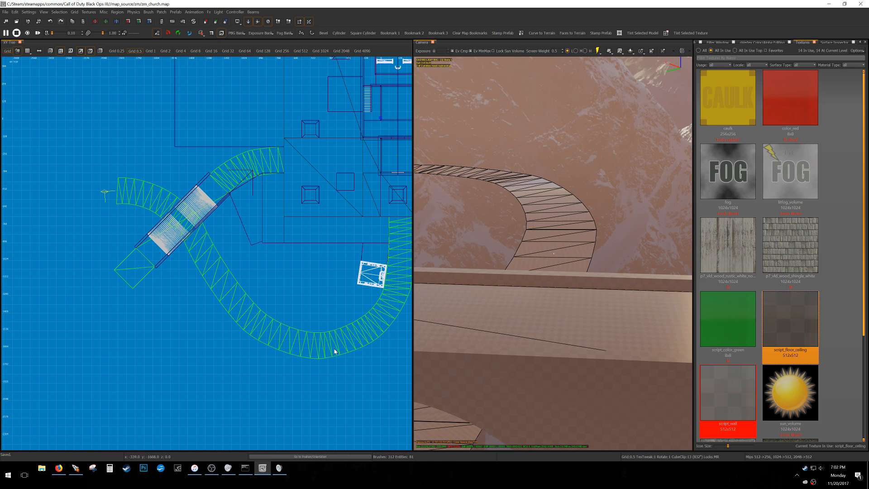
- Select the path, connecting piece and curved section, and isolate them from the rest of the map
right_drag(512, 285, 468, 312)
right_drag(552, 253, 553, 253)
right_drag(519, 276, 550, 310)
shift+click(550, 308)
shift+click(545, 206)
shift+click(539, 176)
scroll(174, 213, up, 4)
scroll(213, 258, down, 5)
scroll(158, 246, down, 2)
- Adjust the curved section's and connecting piece's vertices to smooth the bend where they meet
drag(64, 133, 218, 255)
scroll(233, 230, up, 1)
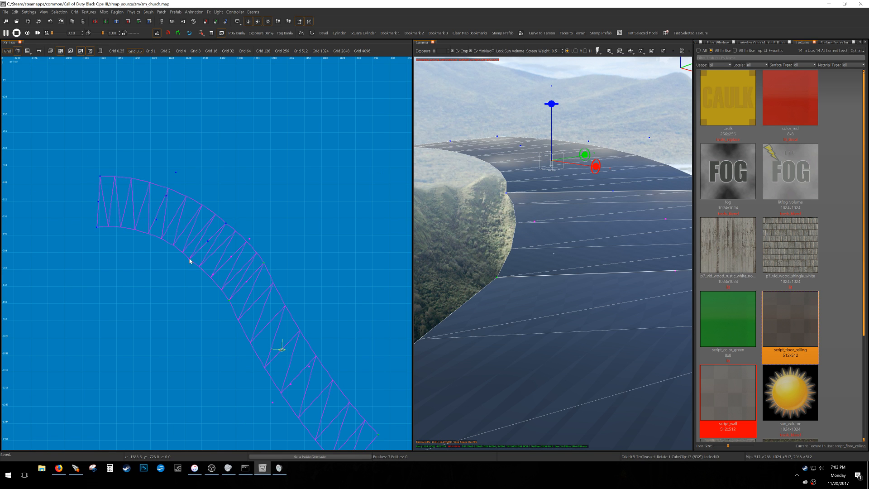
drag(238, 272, 239, 228)
drag(203, 278, 257, 237)
scroll(233, 267, up, 1)
drag(233, 267, 229, 259)
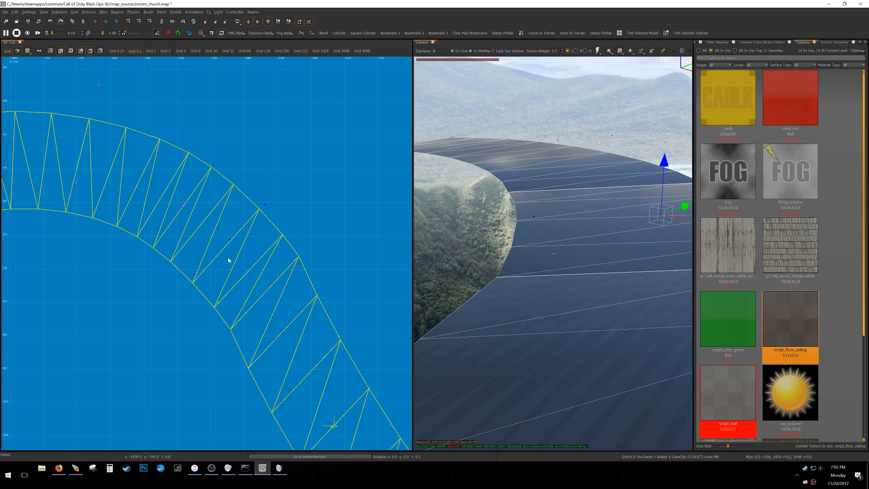
- Increase the mesh subdivision of the three path sections, unhide the rest of the map and clear the selection
ctrl+right_drag(420, 256, 423, 255)
key(v)
key(bracketright)
key(bracketright)
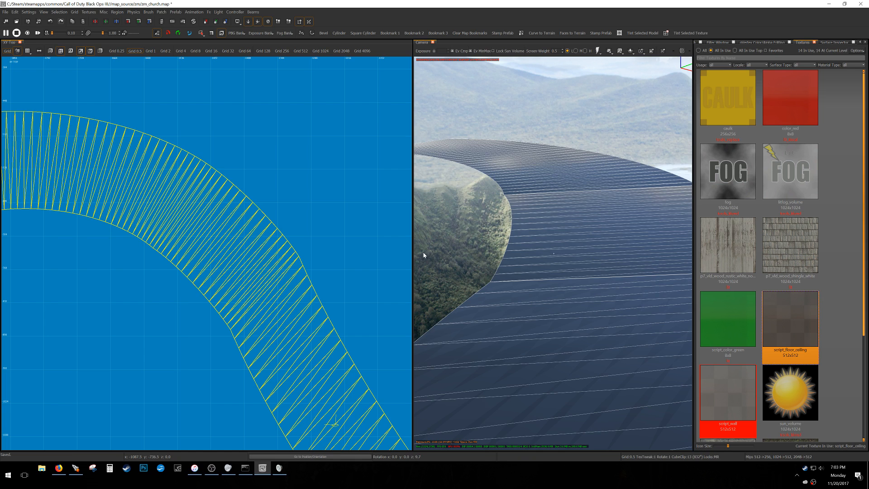
key(bracketleft)
key(bracketleft)
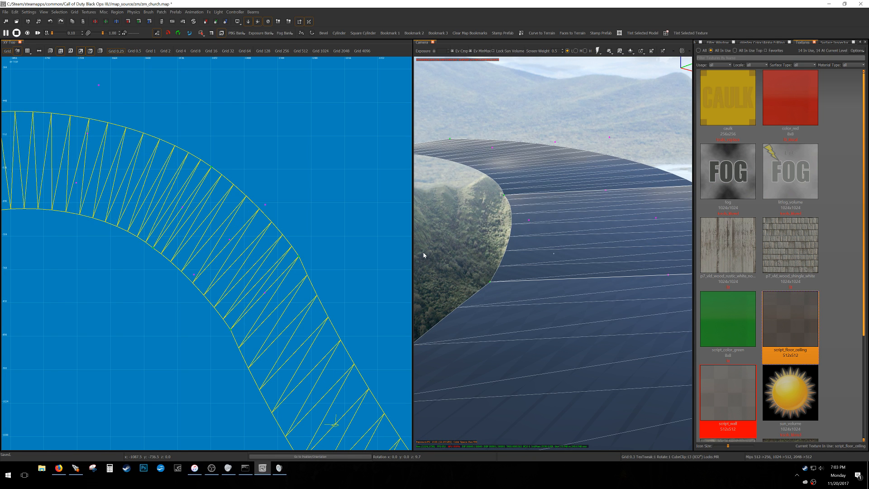
key(shift+h)
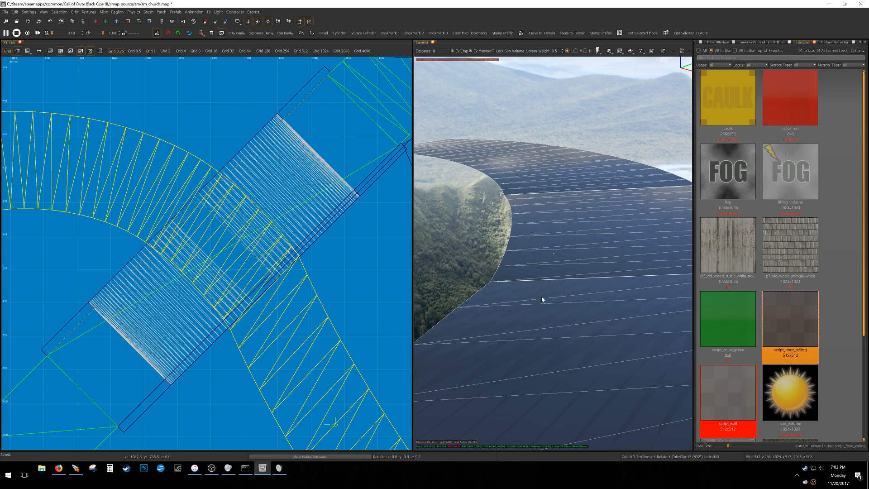
key(Escape)
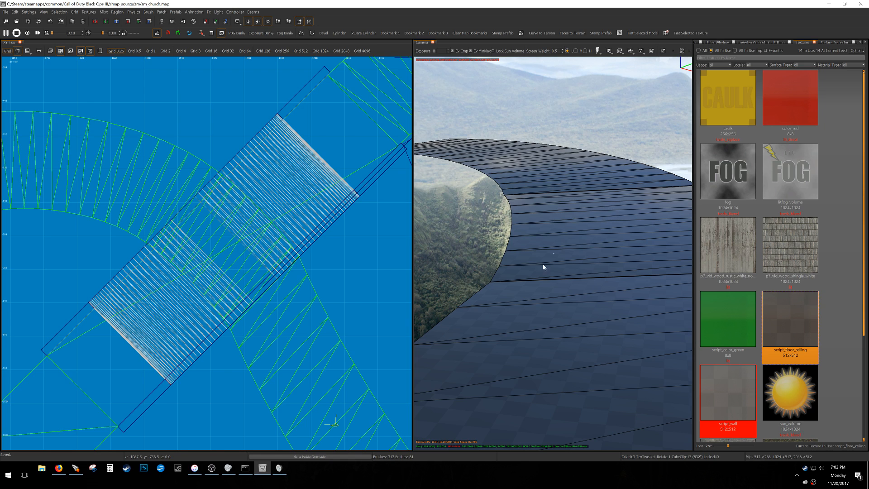
- Reselect the path sections under the bridge arch and tilt the curved section's vertices slightly from the bridge joint
right_drag(573, 260, 678, 262)
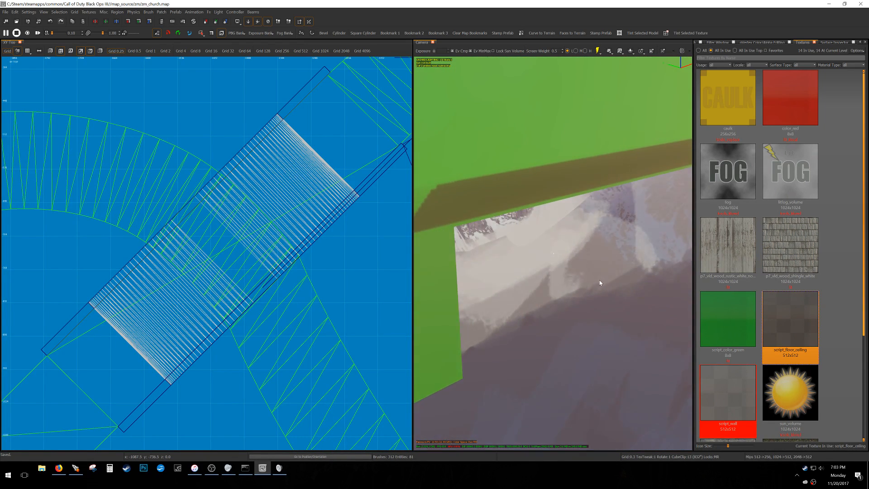
right_drag(599, 281, 656, 326)
key(F6)
right_drag(553, 253, 634, 266)
right_drag(584, 302, 549, 305)
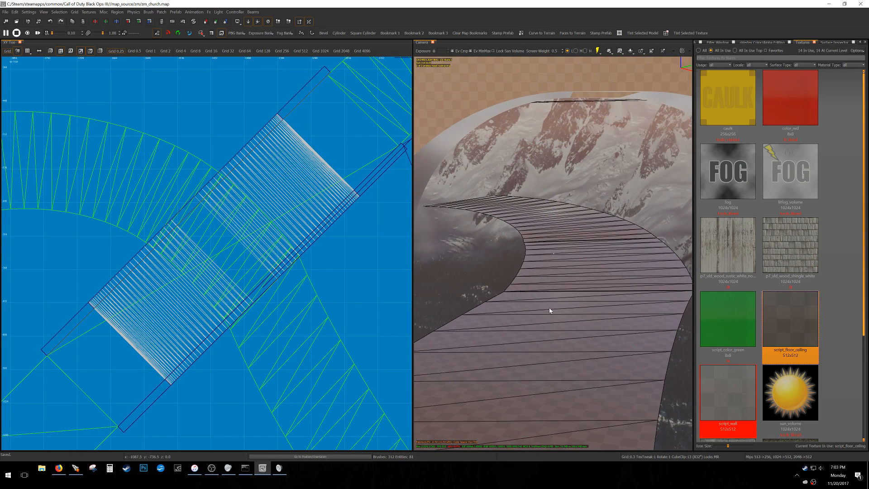
click(561, 238)
scroll(352, 226, down, 4)
key(v)
drag(50, 118, 233, 249)
scroll(228, 252, up, 3)
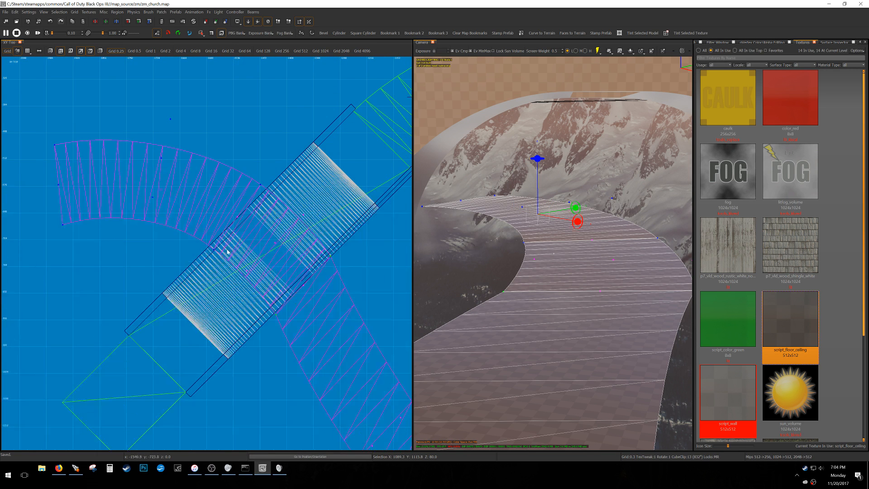
shift+click(232, 223)
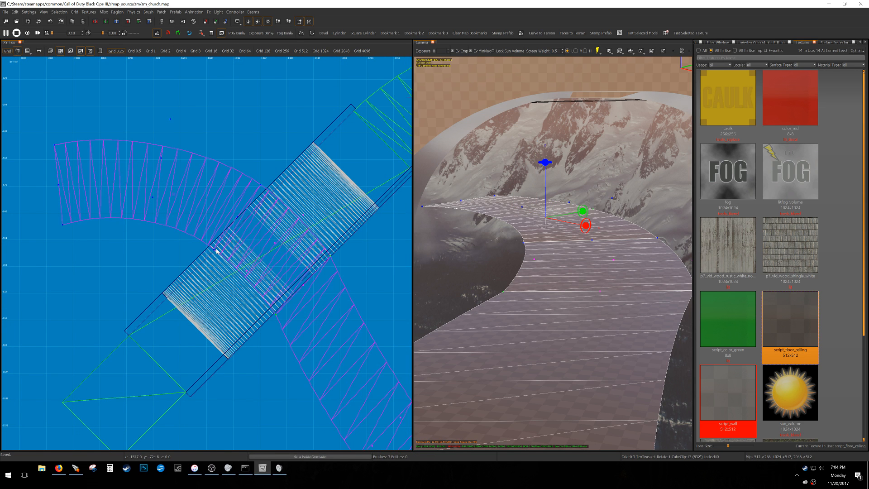
- Rotate the curved section's vertices further downhill in the top view, refit the connecting vertices and leave vertex editing
mouse_move(219, 247)
mouse_down()
mouse_move(216, 215)
mouse_move(221, 224)
mouse_up()
key(r)
drag(229, 280, 336, 208)
key(r)
key(r)
key(ctrl+z)
drag(232, 285, 300, 233)
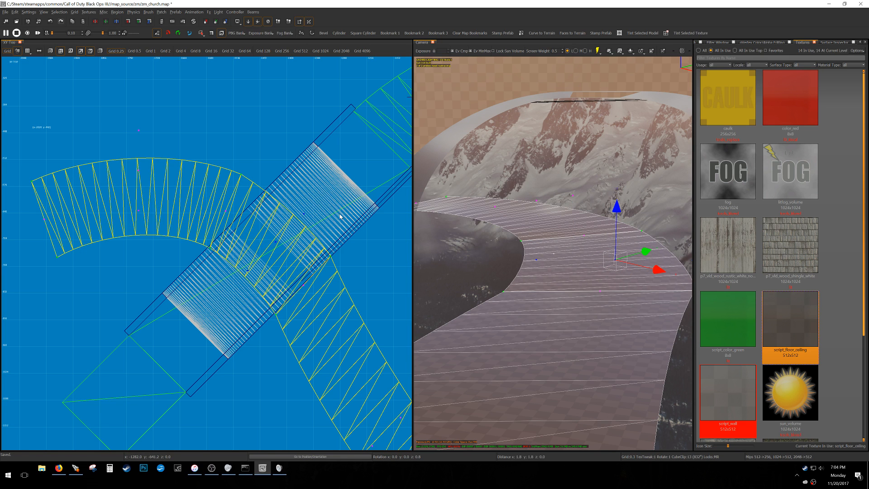
drag(342, 215, 341, 212)
key(bracketright)
key(Escape)
key(v)
right_drag(574, 281, 581, 282)
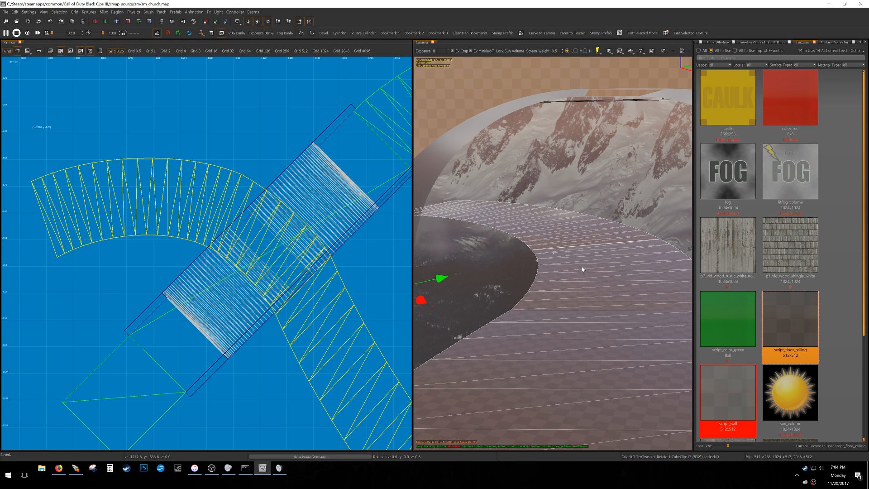
- Examine the smoothness and slope of the three joined path sections under the bridge from several camera angles
right_drag(545, 268, 554, 254)
right_drag(542, 297, 542, 297)
mouse_move(553, 253)
right_down()
mouse_move(549, 349)
mouse_move(553, 253)
mouse_move(545, 343)
right_up()
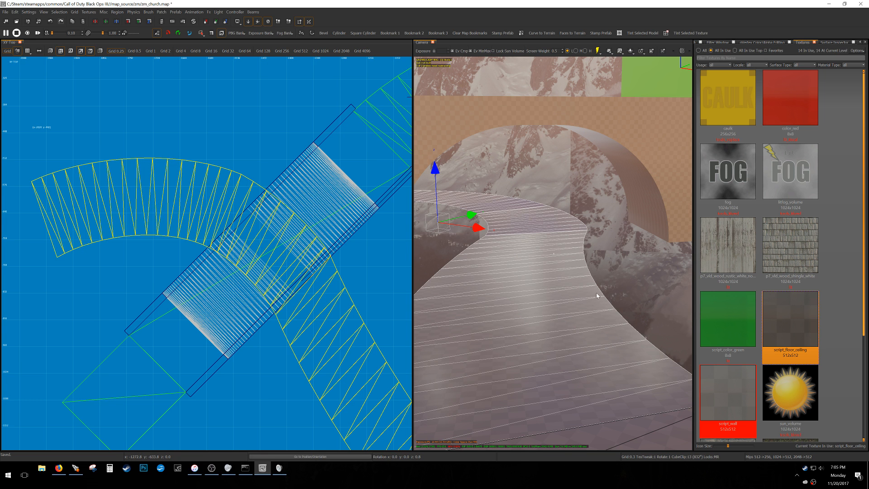
right_drag(586, 286, 586, 286)
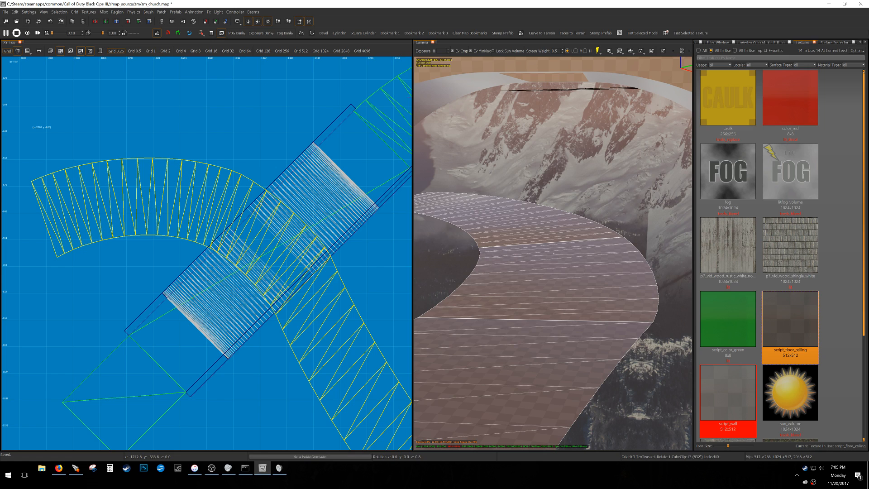
key(alt+Tab)
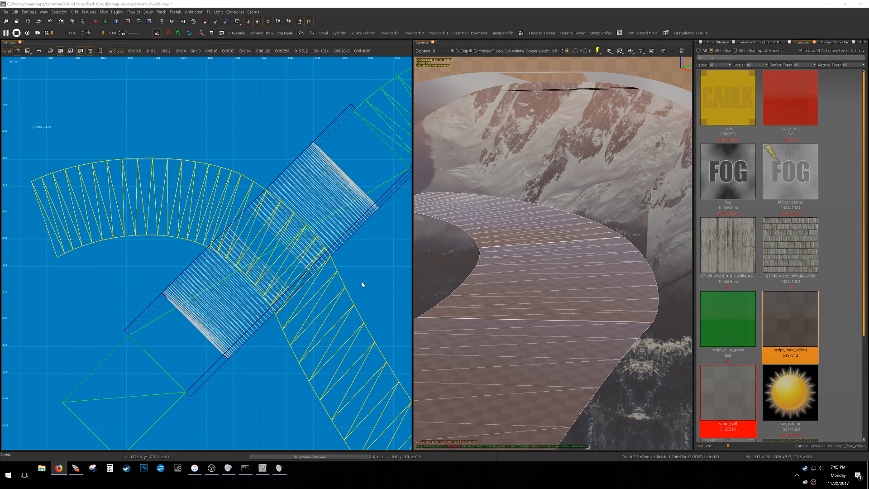
right_drag(336, 295, 333, 292)
scroll(304, 267, down, 1)
right_drag(304, 268, 325, 276)
right_drag(498, 292, 466, 274)
scroll(228, 256, down, 5)
right_drag(228, 256, 230, 283)
- Set the grid size to 32 and clear the selection of the path sections
key(6)
right_drag(298, 311, 228, 301)
scroll(229, 302, down, 1)
scroll(229, 303, down, 1)
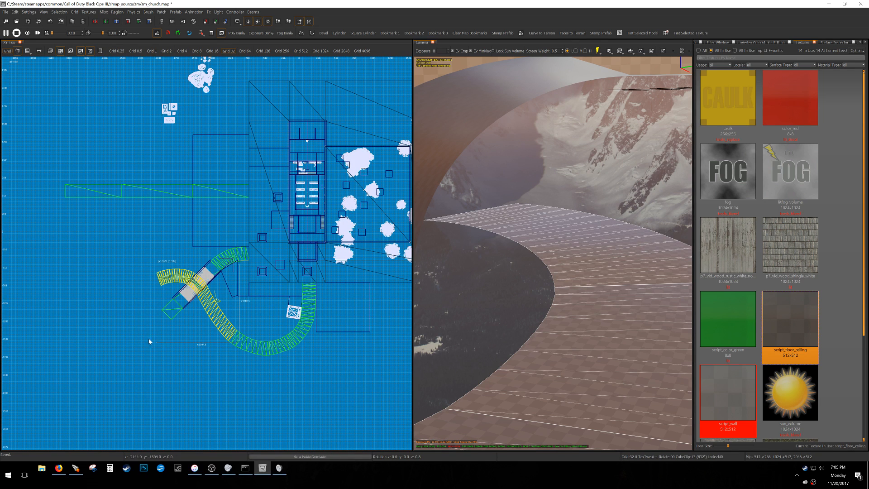
key(Escape)
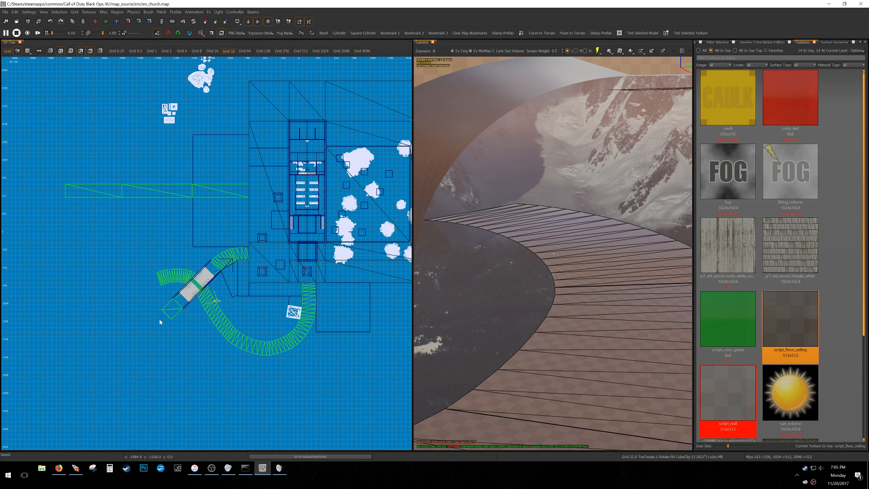
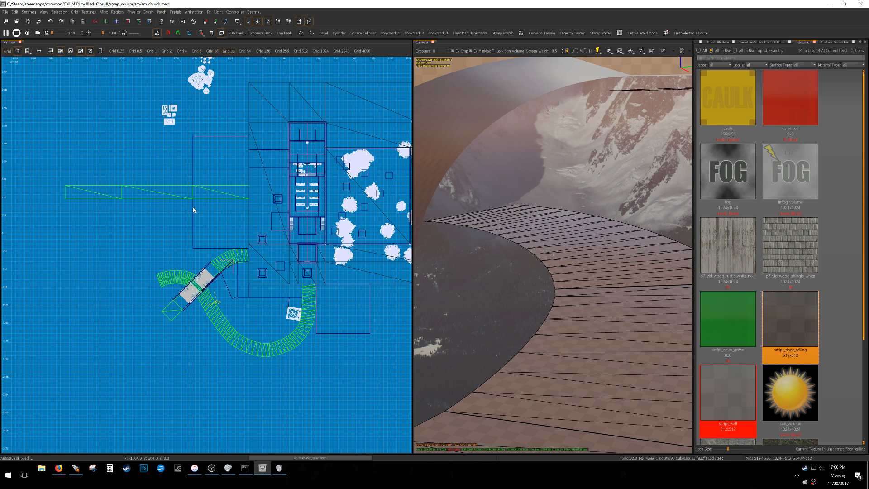
- Select the arched bridge prefab and open it for editing
right_drag(475, 225, 552, 181)
right_drag(553, 255, 567, 240)
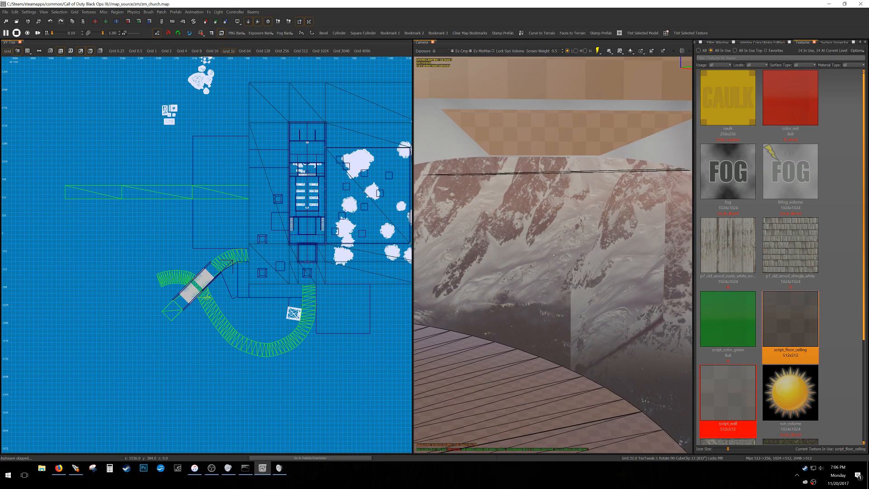
shift+click(448, 133)
key(shift+e)
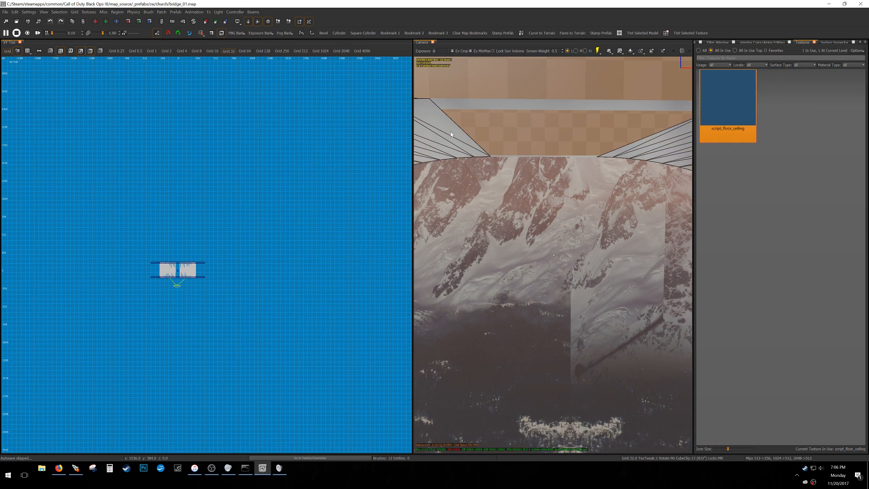
- Move the quarter-curve patch upward in the front view to line it up with the bridge arch
key(ctrl+Tab)
scroll(180, 244, up, 6)
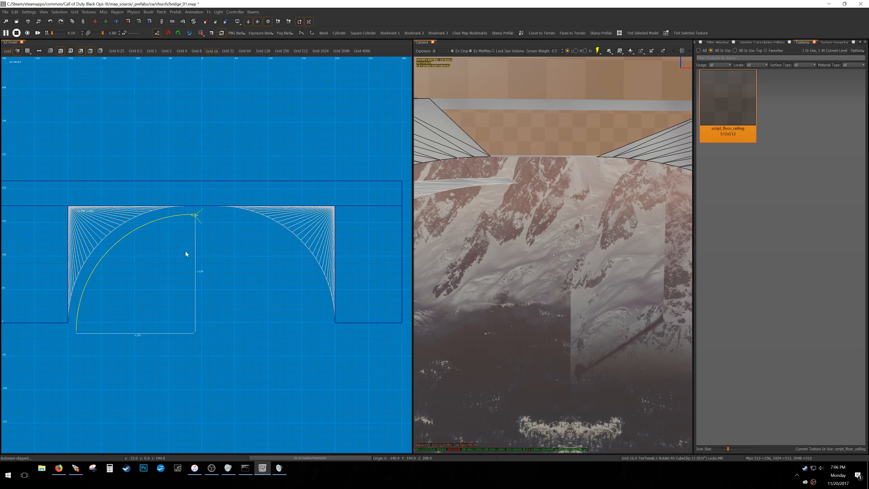
scroll(221, 207, up, 4)
drag(223, 248, 223, 234)
scroll(220, 247, down, 5)
- Adjust the vertices of the quarter-curve patch to fit the bridge arch and leave vertex editing
key(v)
drag(108, 367, 289, 240)
scroll(143, 227, up, 3)
right_drag(289, 240, 280, 187)
drag(236, 373, 257, 137)
scroll(216, 162, up, 5)
drag(203, 196, 245, 187)
right_drag(288, 233, 201, 247)
right_drag(469, 152, 514, 163)
key(v)
- Clear the selection, save the bridge prefab and return to the main church map
key(Escape)
key(ctrl+s)
key(ctrl+shift+e)
mouse_move(607, 152)
right_down()
mouse_move(561, 158)
mouse_move(615, 162)
right_up()
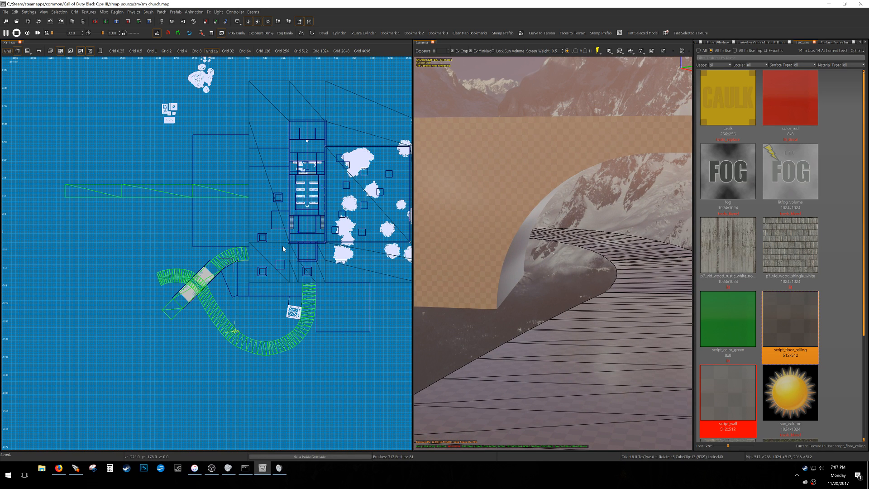
- Examine the path layout around the bridge, the church grounds and the green blocks beside the church
mouse_move(568, 256)
right_down()
mouse_move(609, 255)
mouse_move(605, 228)
mouse_move(644, 229)
mouse_move(539, 232)
right_up()
scroll(232, 252, down, 5)
scroll(232, 252, up, 3)
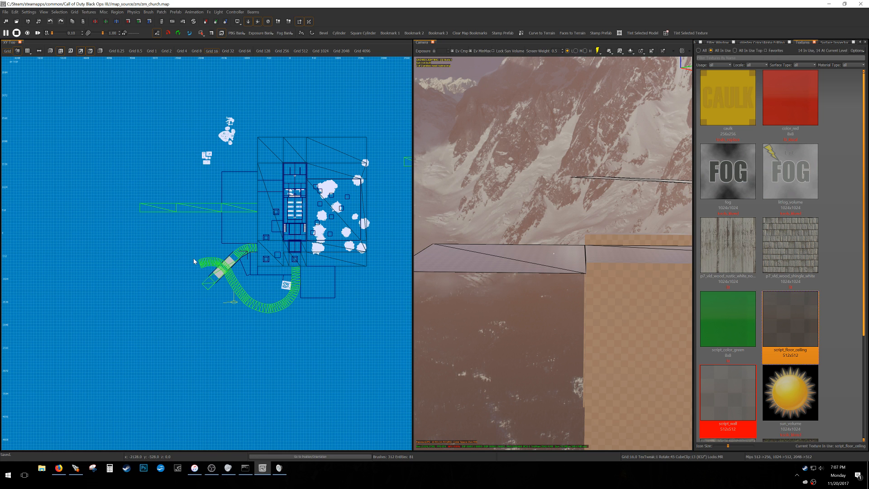
scroll(281, 296, up, 4)
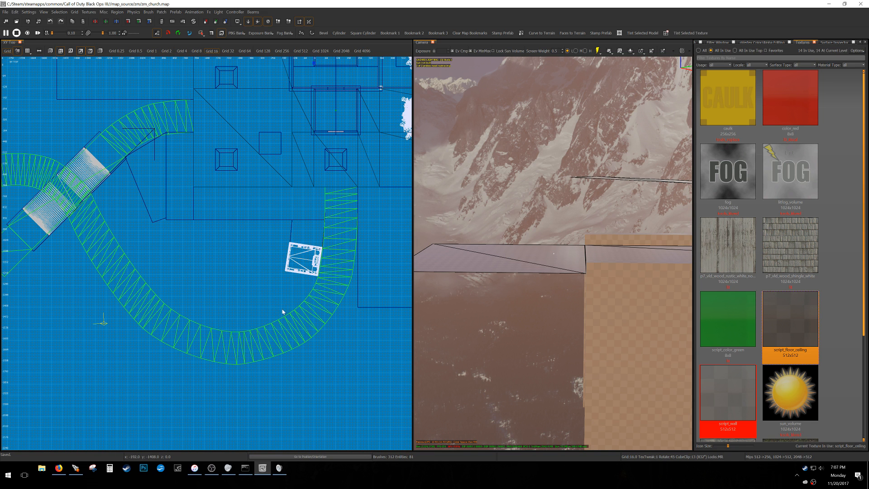
ctrl+middle_click(275, 309)
middle_click(285, 302)
right_drag(496, 281, 602, 316)
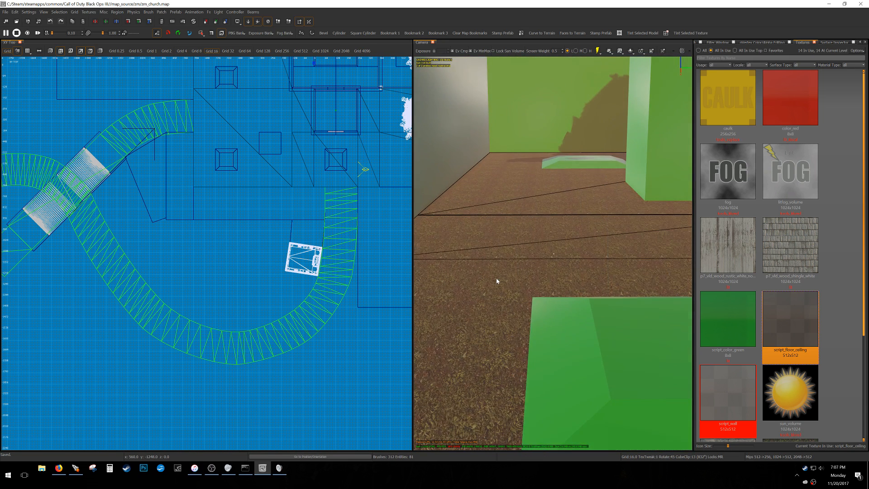
mouse_move(552, 255)
right_down()
mouse_move(525, 257)
mouse_move(512, 240)
mouse_move(501, 244)
mouse_move(531, 254)
mouse_move(493, 242)
mouse_move(614, 249)
mouse_move(571, 256)
mouse_move(595, 263)
mouse_move(593, 281)
mouse_move(553, 255)
right_up()
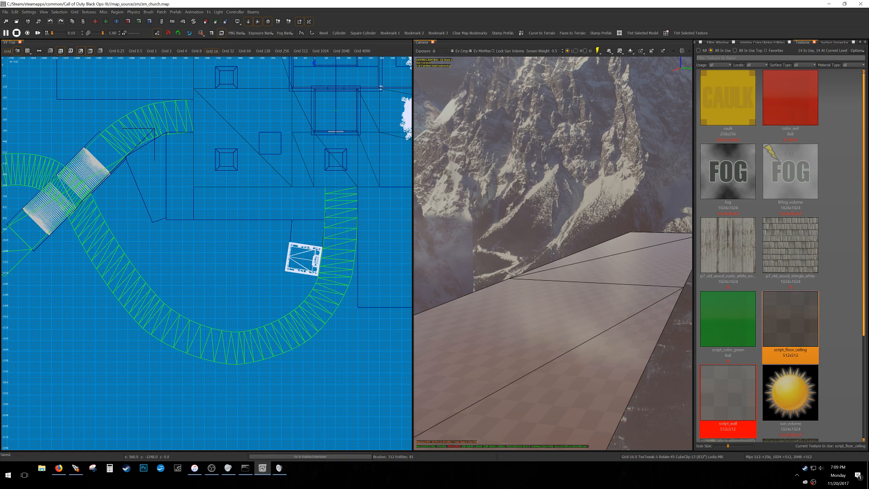
key(alt+Tab)
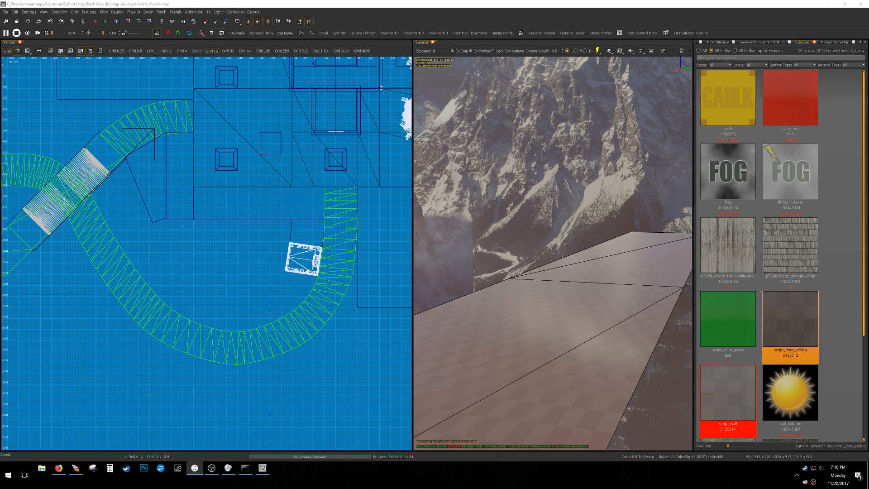
right_drag(223, 247, 231, 264)
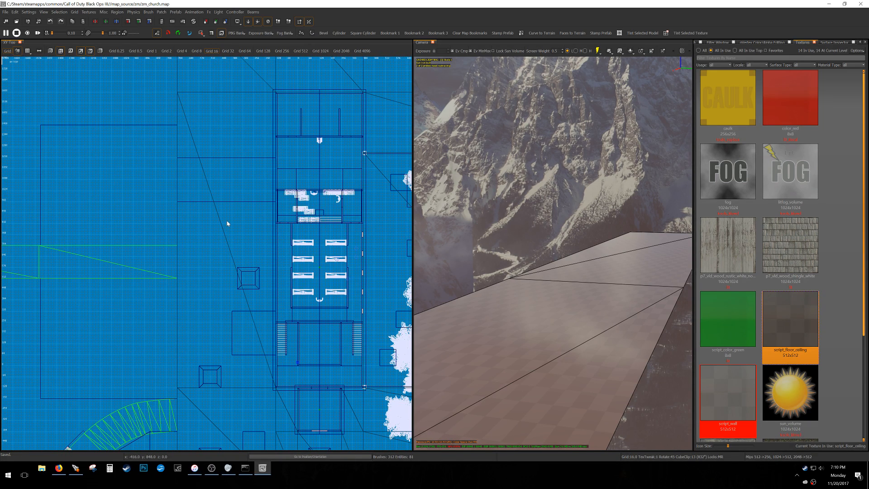
middle_click(206, 310)
ctrl+right_drag(438, 281, 447, 231)
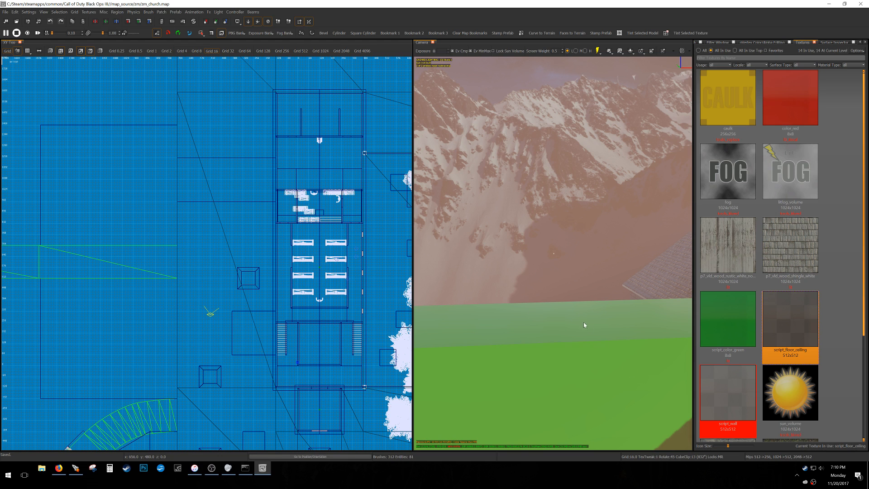
right_drag(588, 329, 588, 362)
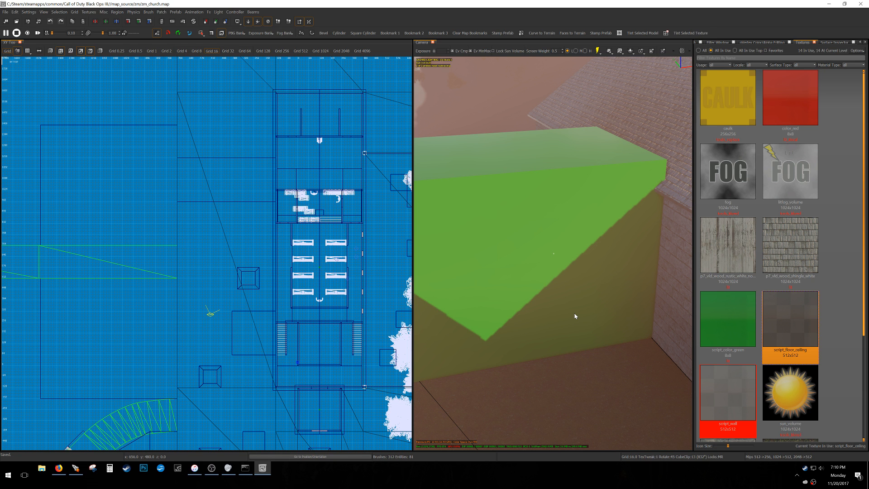
- Shorten the straight walkway patch between the green walls so it ends flush with the outer edge of the adjoining blocks
right_drag(526, 300, 667, 298)
key(w)
right_drag(534, 301, 497, 307)
right_drag(553, 253, 484, 263)
key(w)
mouse_move(532, 308)
right_down()
mouse_move(484, 307)
mouse_move(532, 307)
right_up()
shift+click(532, 308)
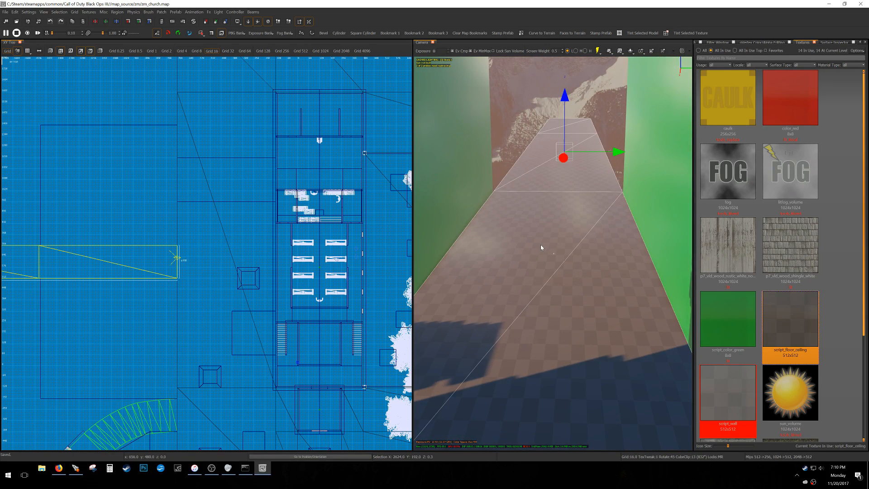
scroll(167, 286, down, 5)
mouse_move(57, 264)
mouse_down()
mouse_move(188, 265)
mouse_move(182, 256)
mouse_up()
scroll(189, 257, up, 5)
scroll(186, 257, down, 4)
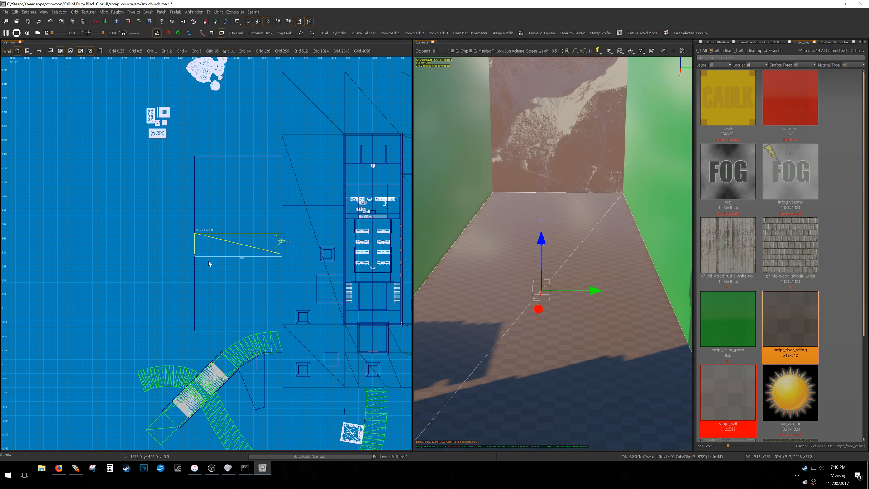
scroll(208, 262, up, 3)
mouse_move(257, 258)
right_down()
mouse_move(255, 267)
mouse_move(287, 250)
mouse_move(296, 231)
right_up()
scroll(283, 250, down, 2)
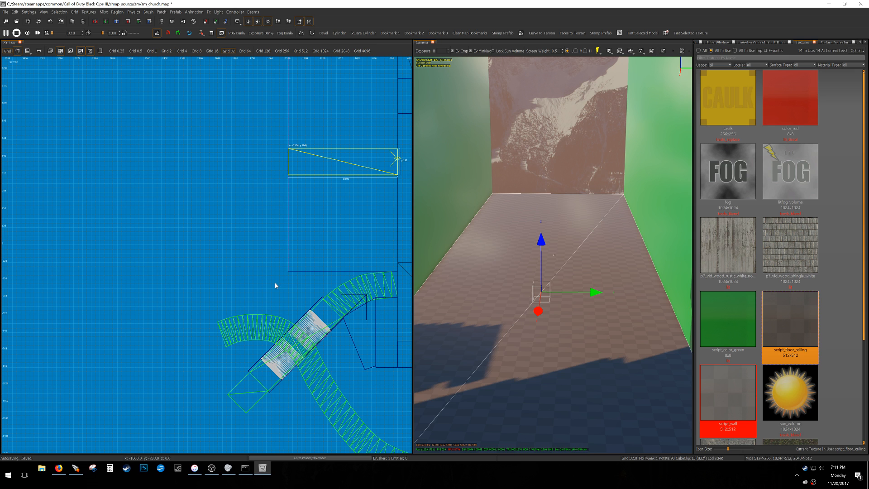
- Clear the walkway selection and inspect the green blocks and the bridge approach from outside and below
right_drag(295, 260, 290, 275)
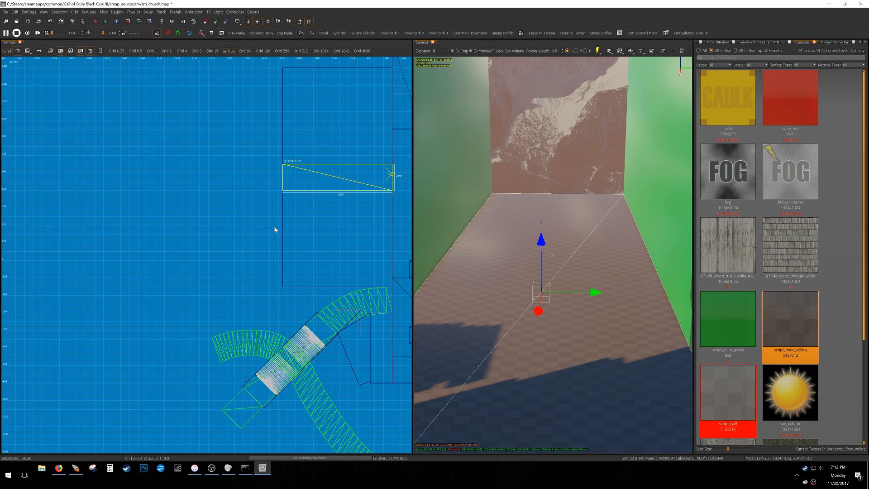
right_drag(558, 332, 507, 324)
key(w)
key(w)
mouse_move(553, 254)
right_down()
mouse_move(610, 276)
mouse_move(570, 263)
mouse_move(520, 267)
mouse_move(556, 254)
right_up()
key(w)
key(a)
mouse_move(339, 263)
right_down()
mouse_move(313, 258)
mouse_move(271, 269)
mouse_move(283, 273)
mouse_move(277, 281)
mouse_move(285, 263)
mouse_move(260, 257)
right_up()
scroll(286, 267, down, 1)
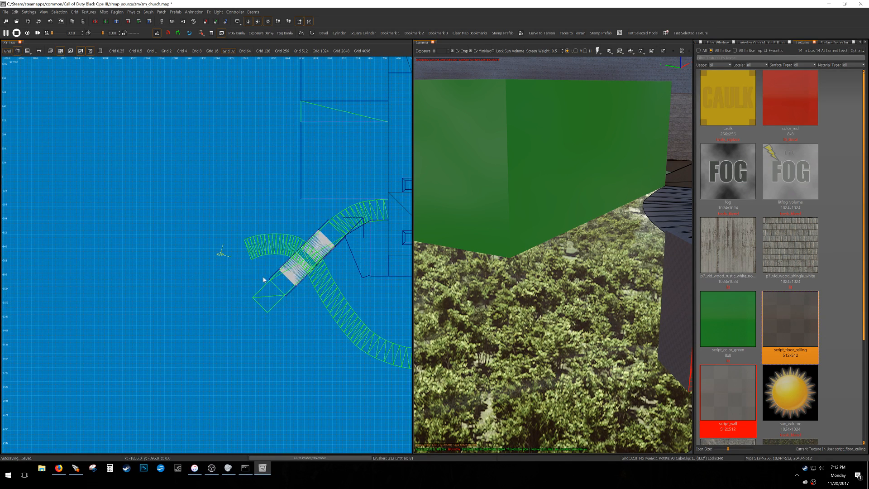
- Duplicate the square deck patch at the outer end of the bridge and place the copy against its far edge
shift+click(267, 301)
scroll(267, 306, up, 2)
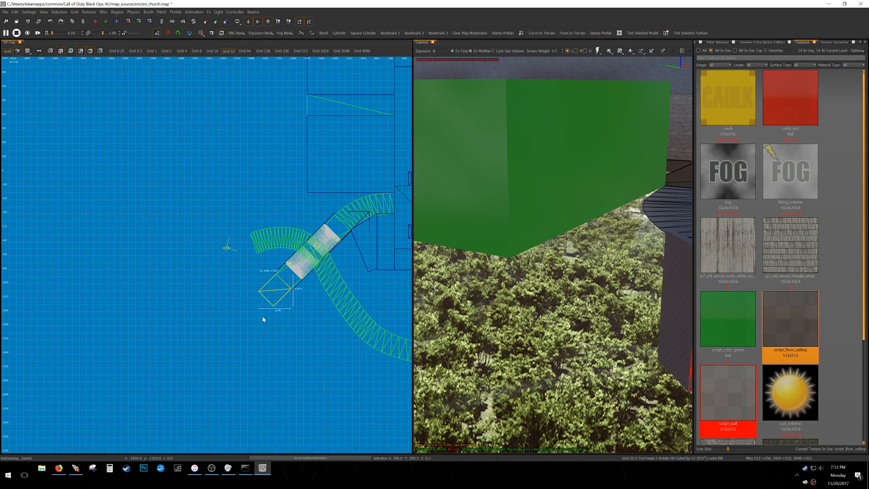
drag(284, 288, 248, 322)
right_drag(248, 322, 272, 302)
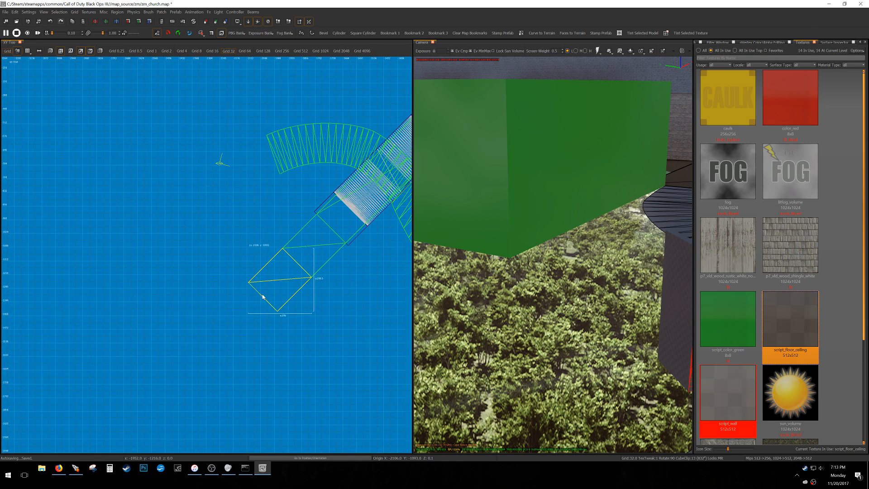
drag(272, 302, 283, 277)
- Set the grid to 0.5 and stretch and rotate the copied patch's vertices into a long curve leading away from the bridge
key(grave)
scroll(282, 277, down, 4)
scroll(281, 279, up, 6)
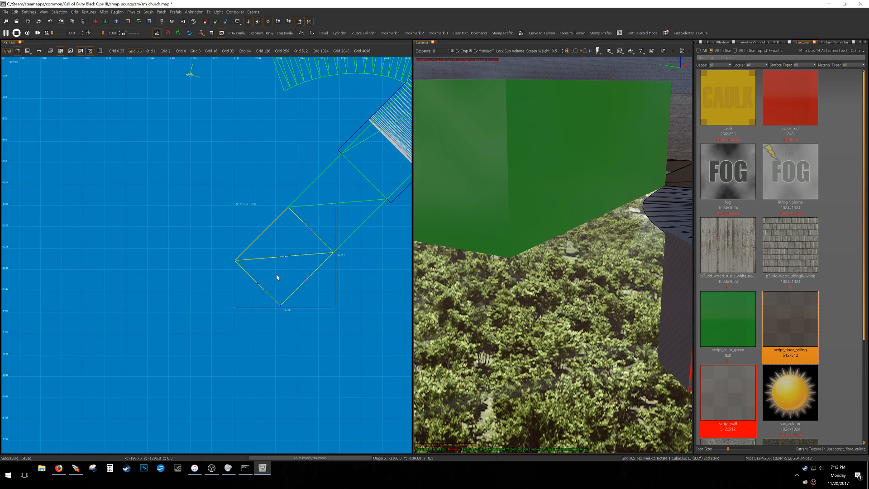
scroll(304, 262, down, 3)
right_drag(313, 259, 332, 243)
drag(309, 259, 163, 306)
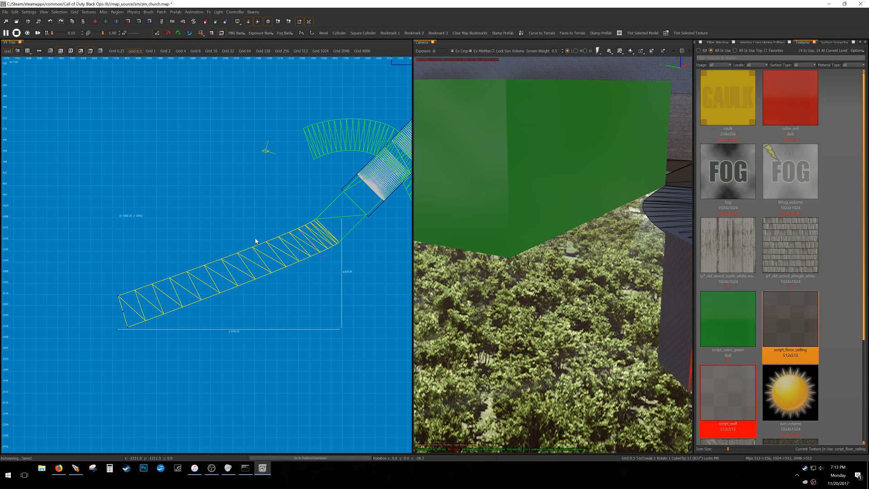
drag(346, 237, 291, 312)
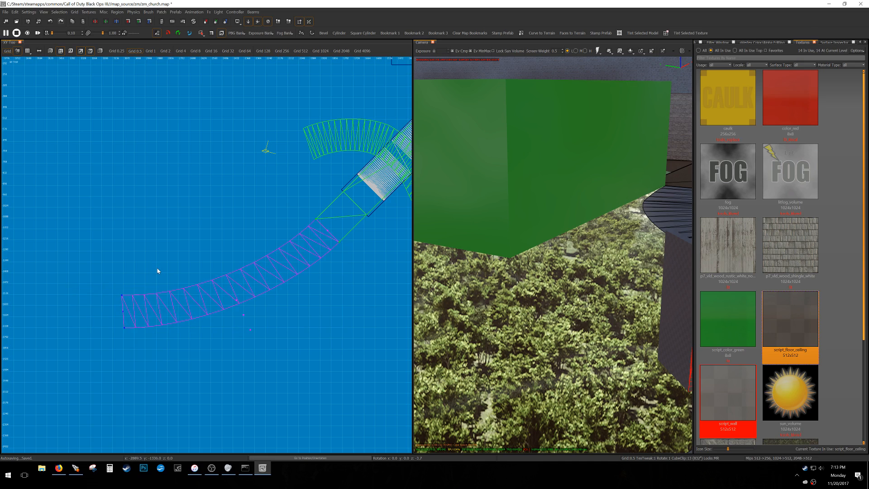
drag(159, 275, 160, 274)
- Set the grid to 4, lower the far-end vertices of the new curved section by 92 units and save the map
right_drag(541, 276, 553, 255)
key(w)
key(3)
drag(629, 137, 636, 163)
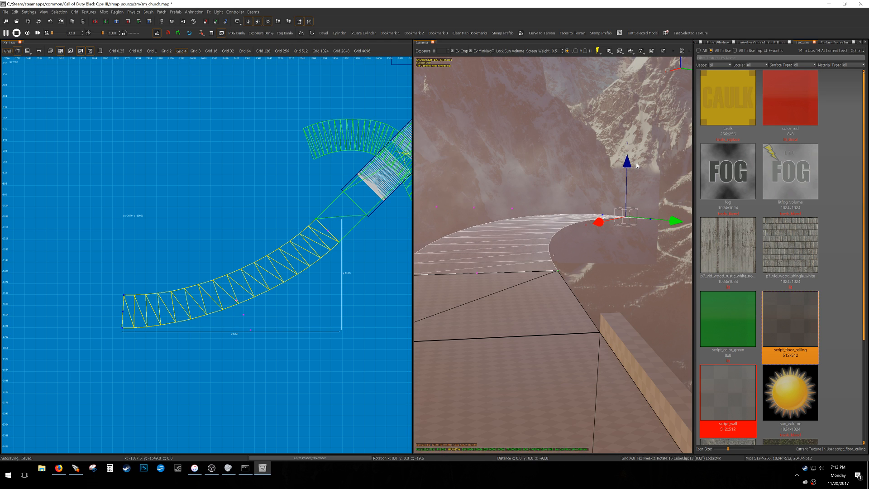
key(ctrl+s)
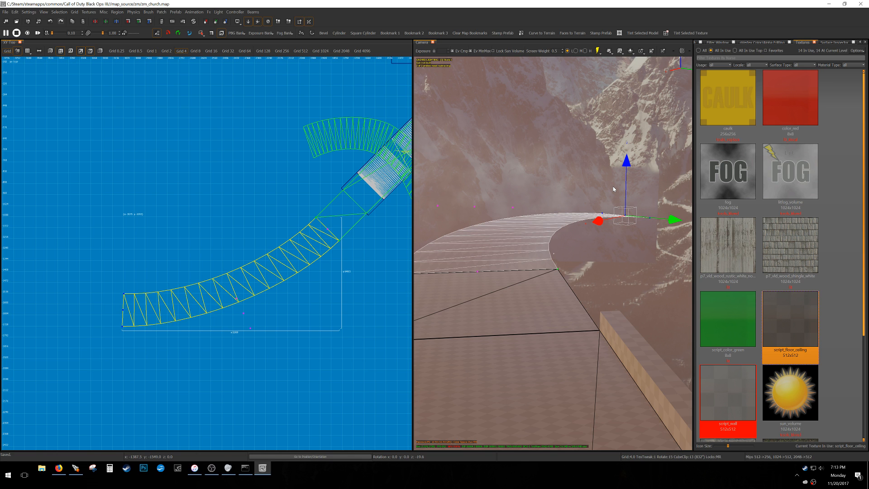
- Leave vertex editing and select the end section of the curved path that passes under the bridge
scroll(286, 256, down, 3)
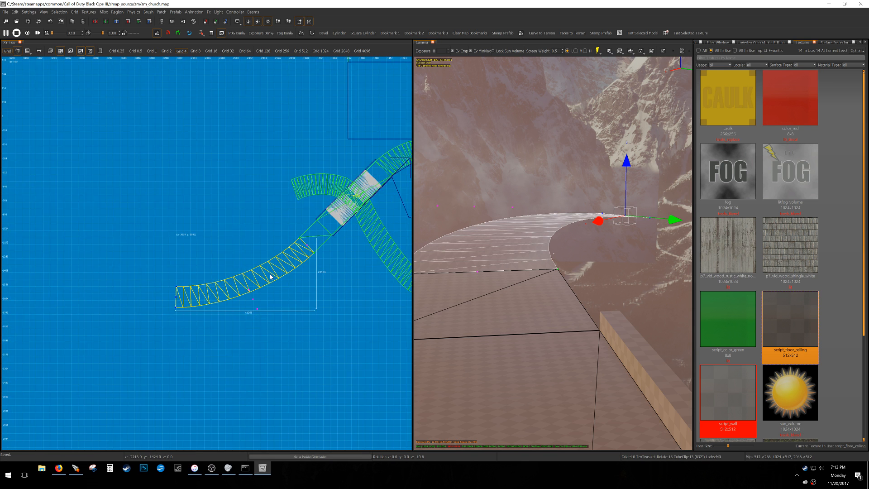
right_drag(528, 252, 549, 286)
key(Escape)
shift+click(539, 335)
right_drag(295, 278, 296, 311)
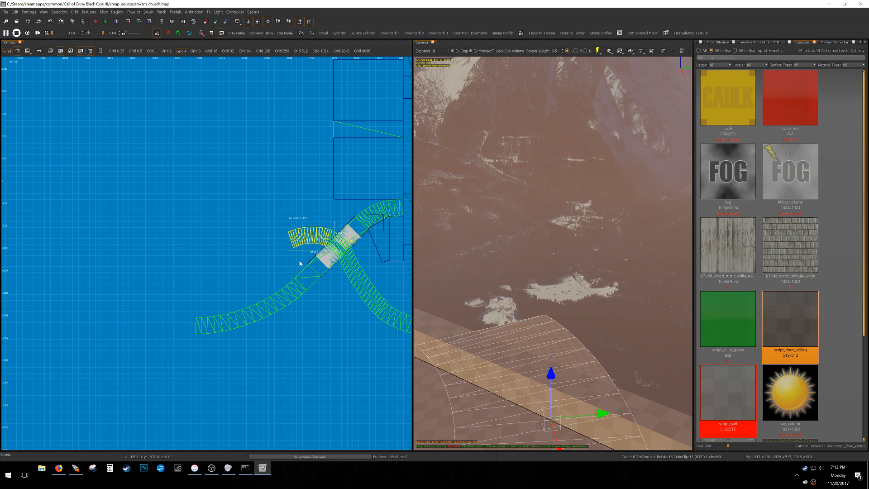
scroll(300, 244, down, 2)
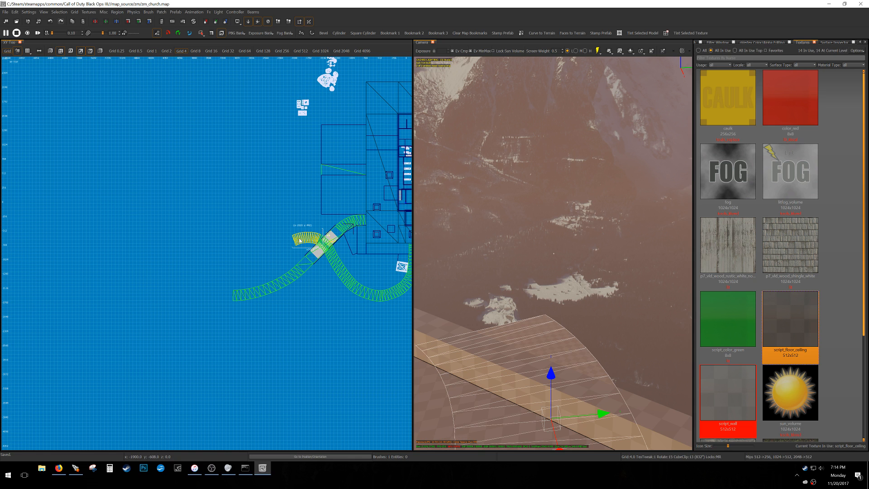
scroll(299, 244, up, 2)
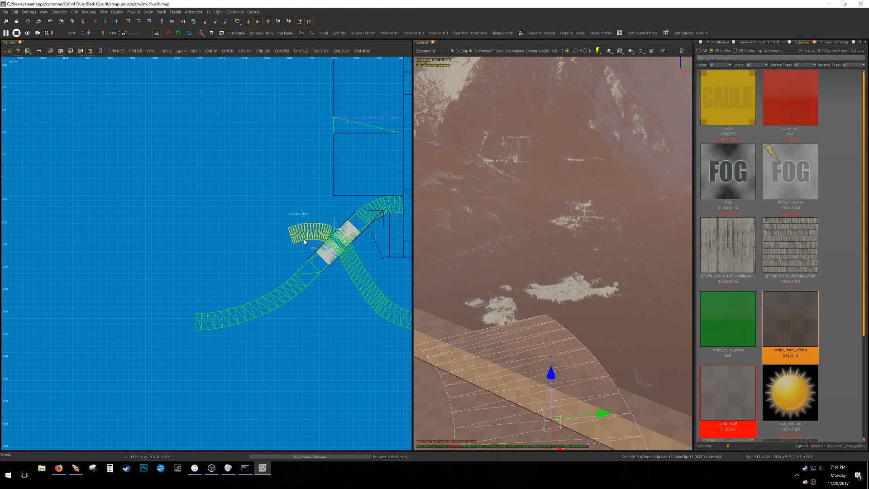
right_drag(314, 255, 270, 236)
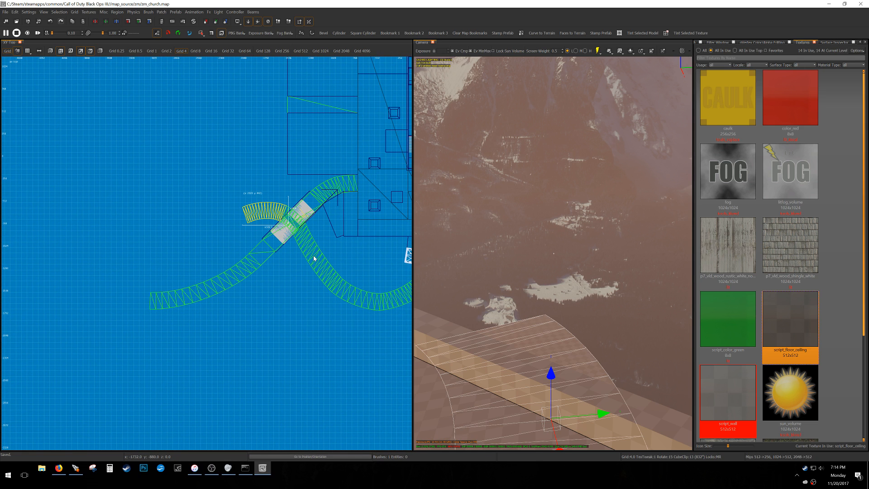
- Duplicate the spare flat strip lying east of the church and move the copy onto the curved path beyond the bridge
key(Escape)
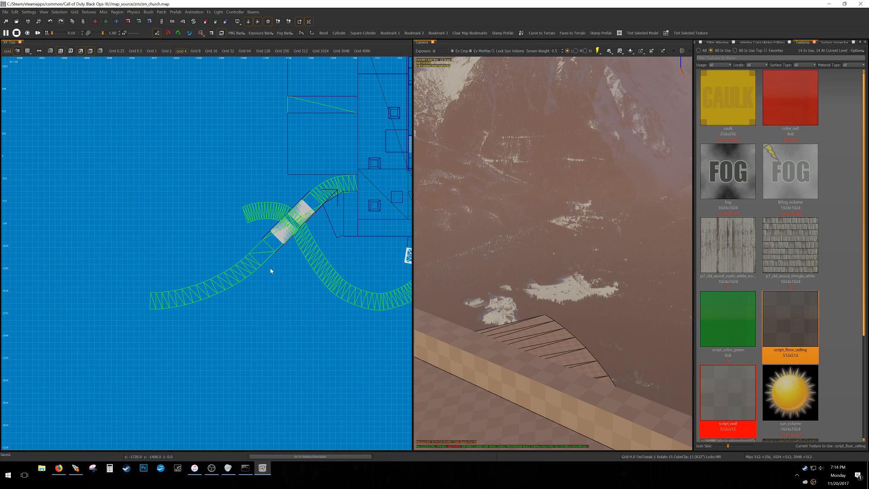
scroll(321, 284, down, 4)
scroll(325, 282, up, 5)
scroll(314, 277, down, 7)
right_drag(304, 278, 189, 320)
shift+drag(265, 223, 339, 256)
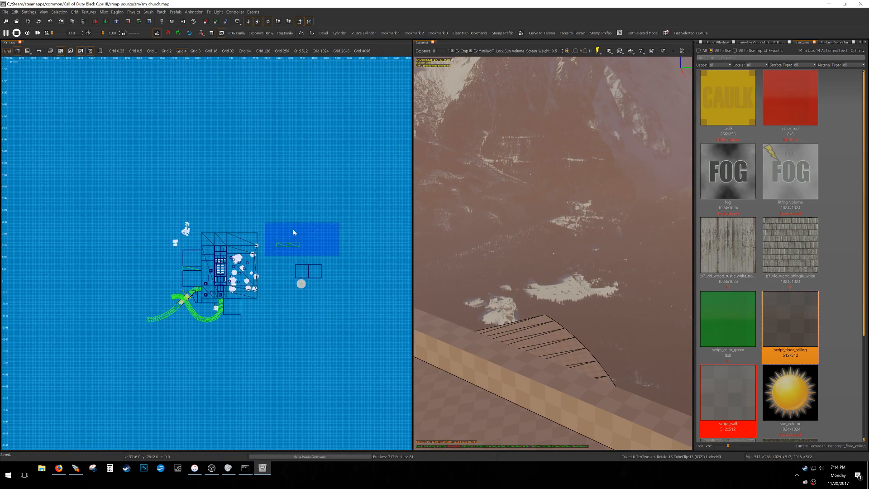
right_drag(295, 236, 324, 213)
key(space)
drag(325, 222, 181, 292)
- Rotate the copied strip and lay it crosswise over the middle of the curved path section
scroll(182, 297, up, 6)
scroll(191, 276, up, 2)
right_drag(179, 268, 175, 245)
drag(170, 241, 271, 263)
key(r)
mouse_move(254, 225)
mouse_down()
mouse_move(261, 265)
mouse_move(245, 260)
mouse_up()
key(grave)
key(r)
key(r)
key(r)
key(Escape)
- Duplicate the curved section and, at grid 0.5, pull the copy's outer-end vertices back to the crosswise strip
key(5)
shift+click(247, 254)
key(space)
key(grave)
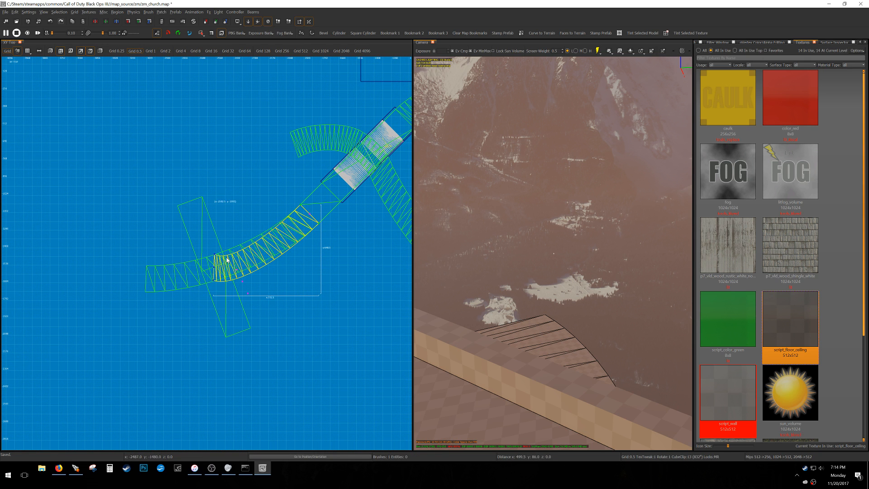
scroll(231, 257, up, 15)
drag(237, 254, 184, 318)
- Rotate and shift the shortened inner copy's vertices so its end and middle follow the original curve
key(Escape)
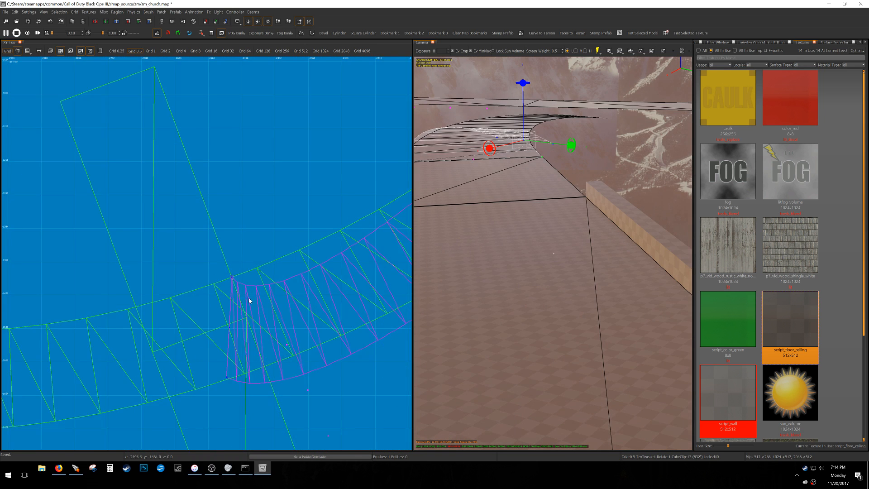
right_drag(248, 300, 233, 262)
drag(281, 297, 309, 330)
key(r)
scroll(283, 252, down, 4)
right_drag(314, 319, 313, 323)
drag(301, 301, 340, 254)
key(Escape)
key(Escape)
- Pull the inner-end vertices of the full-length curve outward to the strip's far side at grid 0.5 and start rotating them
shift+click(202, 285)
key(v)
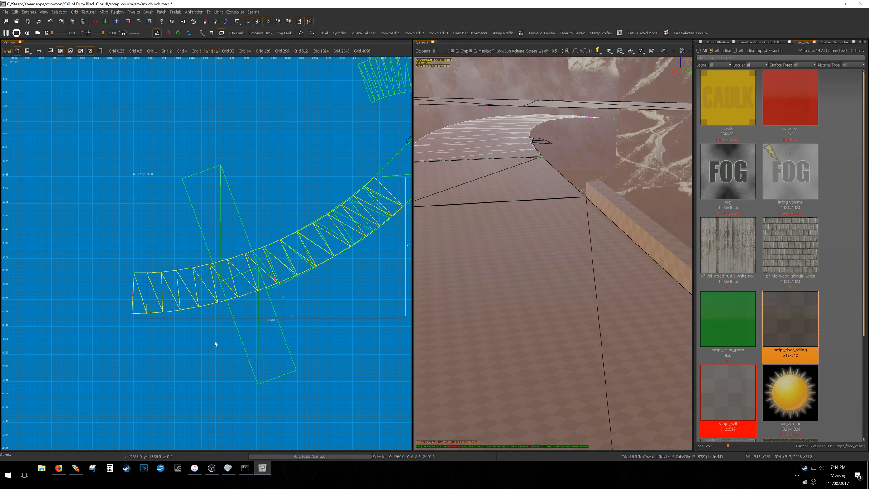
right_drag(266, 315, 255, 319)
drag(246, 298, 250, 302)
key(ctrl+z)
key(v)
drag(235, 349, 401, 159)
key(grave)
scroll(194, 277, up, 5)
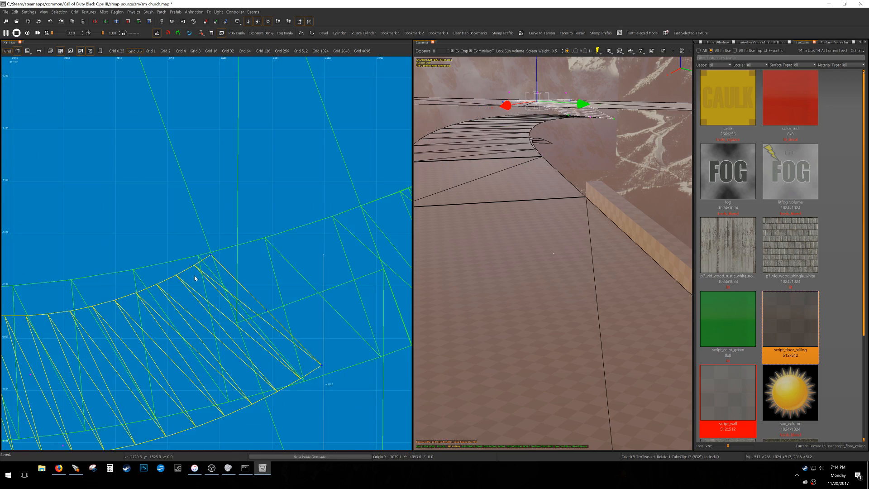
scroll(233, 221, up, 1)
drag(285, 233, 287, 191)
key(r)
scroll(309, 185, down, 4)
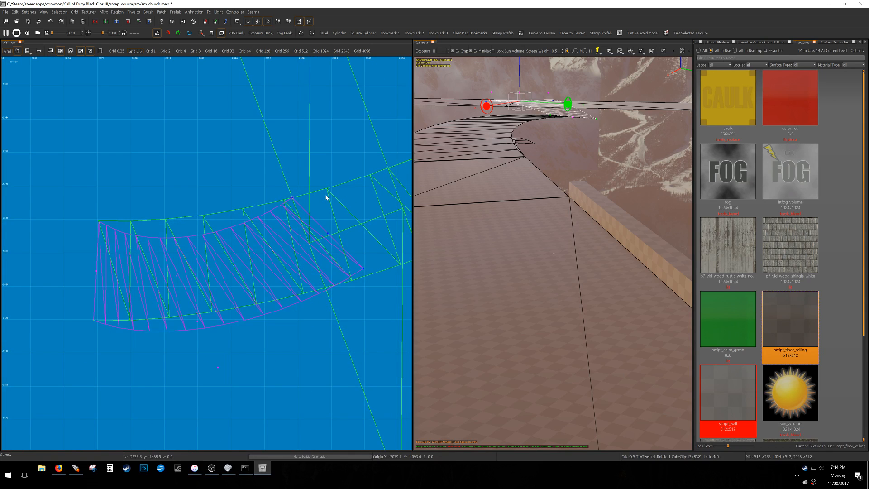
- Rotate and shift the outer piece's end and middle vertices to match the outline of the original curve
drag(327, 232, 308, 264)
key(r)
scroll(263, 289, down, 1)
drag(190, 386, 259, 249)
key(r)
mouse_move(259, 248)
mouse_down()
mouse_move(256, 272)
mouse_move(269, 240)
mouse_up()
key(r)
key(r)
drag(269, 241, 269, 251)
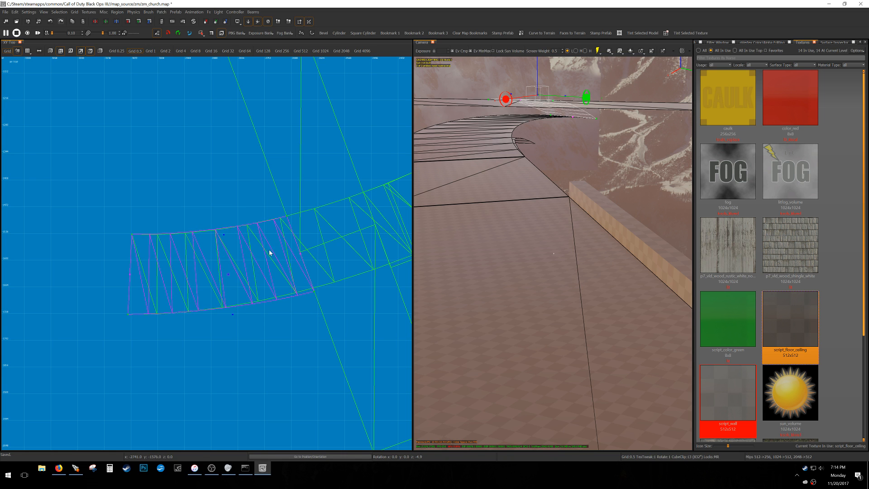
key(r)
scroll(269, 254, down, 1)
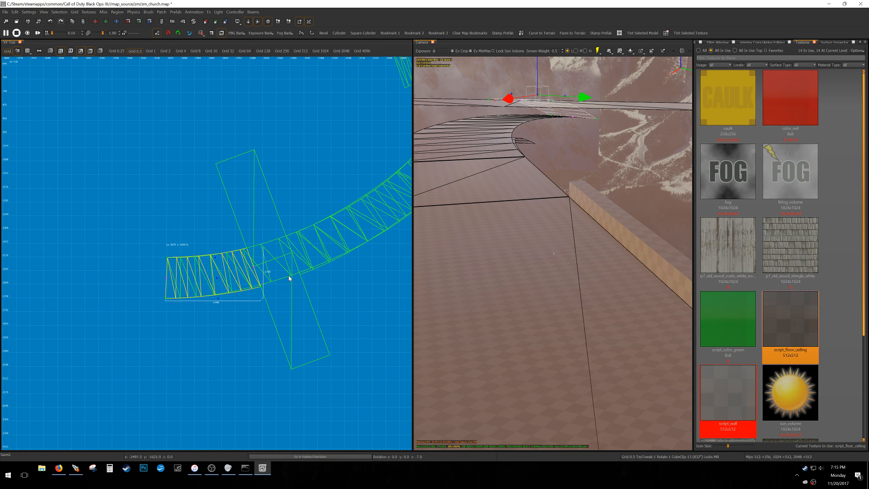
- Delete the original full-length curved section underneath the two shortened pieces
key(Escape)
shift+click(226, 282)
key(BackSpace)
- Move the crosswise strip into the gap between the curved pieces and pull its far vertices in to form a short connecting piece
shift+click(273, 293)
scroll(290, 287, up, 2)
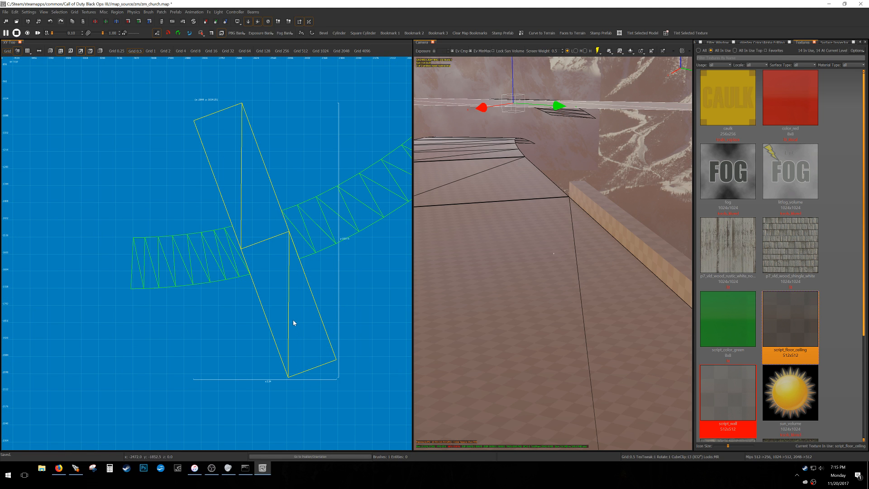
mouse_move(262, 212)
mouse_down()
mouse_move(258, 241)
mouse_move(271, 271)
mouse_move(268, 265)
mouse_up()
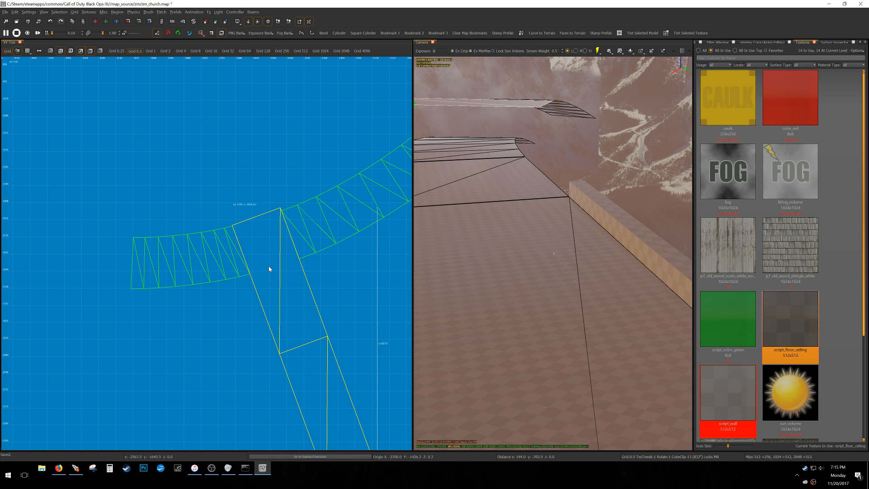
scroll(267, 265, down, 4)
scroll(276, 285, up, 6)
drag(309, 306, 261, 177)
drag(304, 314, 255, 189)
right_drag(254, 189, 261, 200)
key(Escape)
- Weld the shared corner vertices between the outer curved piece and the connecting piece
key(Escape)
shift+click(209, 217)
shift+click(227, 199)
key(v)
click(209, 172)
key(w)
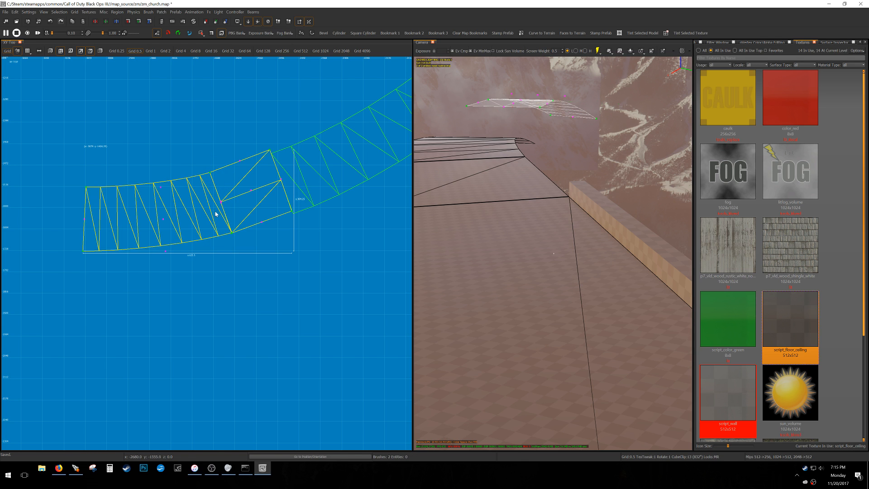
click(231, 232)
key(w)
right_drag(276, 236, 269, 245)
- Weld the shared edge vertices between the connecting piece and the inner curved piece
key(Escape)
key(Escape)
shift+click(295, 204)
shift+click(262, 175)
key(v)
click(266, 162)
key(w)
click(276, 191)
key(w)
click(286, 222)
key(Escape)
- Move the connecting piece's middle row of vertices into line with its corners to even out the surface
key(Escape)
shift+click(271, 225)
key(v)
scroll(258, 228, up, 1)
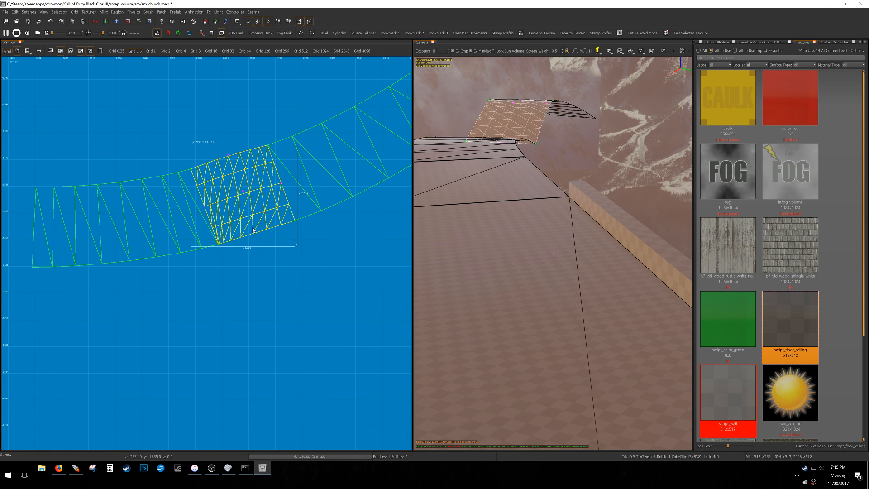
click(248, 195)
shift+drag(250, 195, 219, 142)
drag(250, 226, 289, 216)
scroll(252, 242, up, 6)
scroll(269, 253, down, 5)
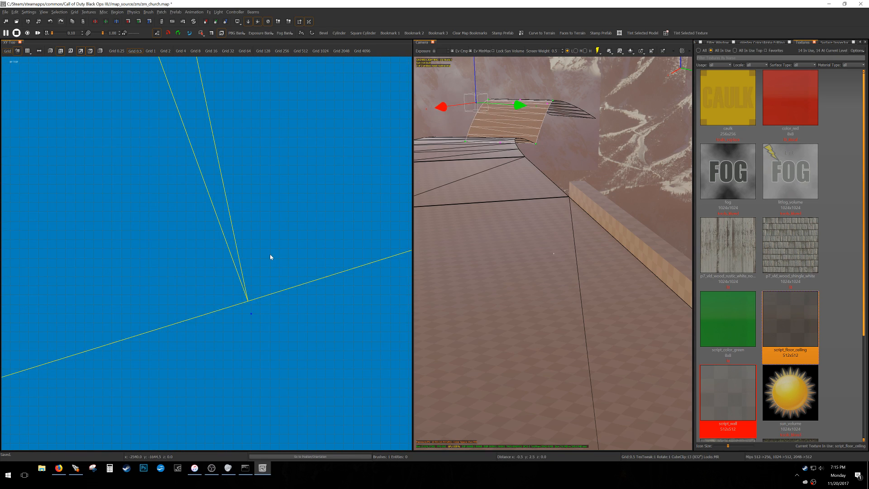
- Fine-tune the middle vertex on one edge of the connecting piece so the edge runs straight
scroll(273, 267, down, 1)
right_drag(273, 267, 270, 313)
click(233, 257)
scroll(233, 257, up, 1)
mouse_move(248, 239)
mouse_down()
mouse_move(265, 245)
mouse_move(251, 245)
mouse_up()
scroll(245, 238, up, 8)
scroll(246, 232, up, 1)
drag(347, 276, 144, 270)
scroll(155, 273, down, 12)
- Align the remaining edge vertex of the connecting piece with its adjoining corners
right_drag(219, 262, 230, 277)
click(157, 209)
scroll(162, 205, up, 4)
scroll(162, 203, up, 5)
drag(152, 185, 170, 229)
scroll(167, 231, down, 6)
scroll(204, 251, down, 1)
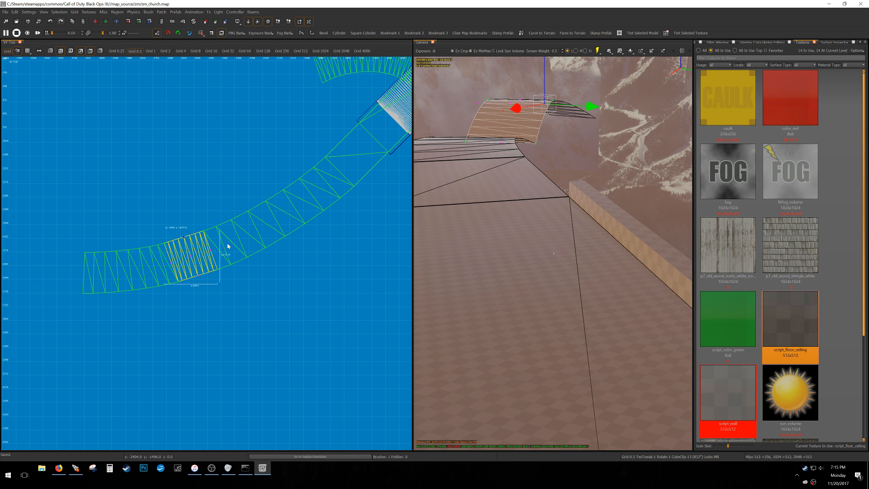
scroll(227, 245, down, 5)
scroll(227, 268, up, 1)
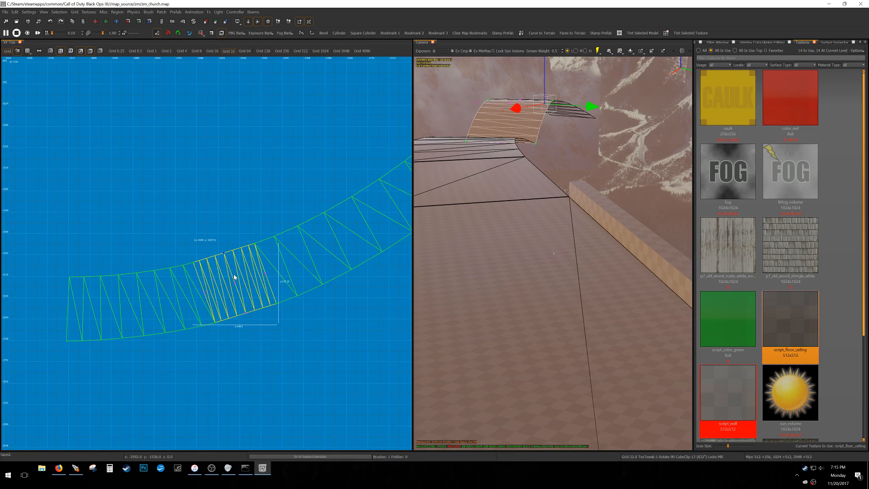
- Duplicate the spare flat strip again and, at grid 0.5, move the copy just north of the connecting piece
scroll(233, 276, down, 13)
key(Escape)
shift+click(317, 216)
key(space)
drag(332, 233, 202, 300)
scroll(203, 295, up, 11)
key(grave)
drag(148, 317, 318, 129)
scroll(302, 276, up, 3)
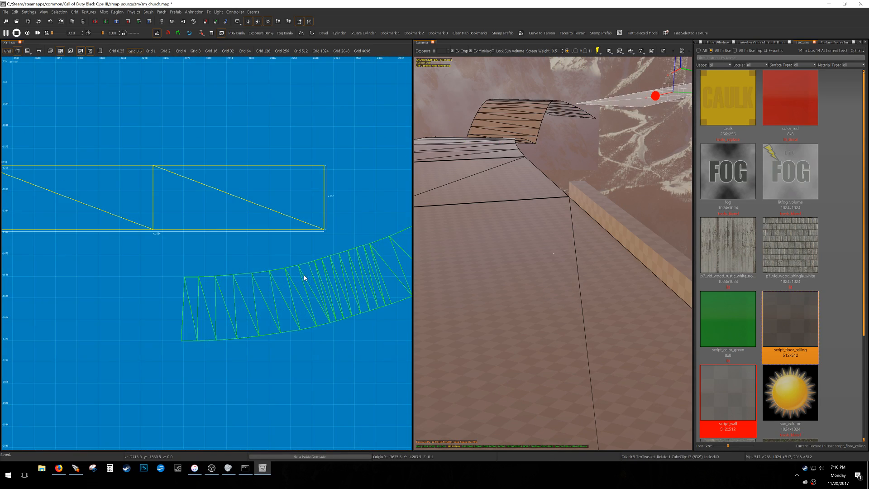
- Select the new strip with the connecting piece and move the strip's near corner onto the connecting piece's northwest corner
scroll(335, 274, down, 2)
key(v)
shift+click(339, 272)
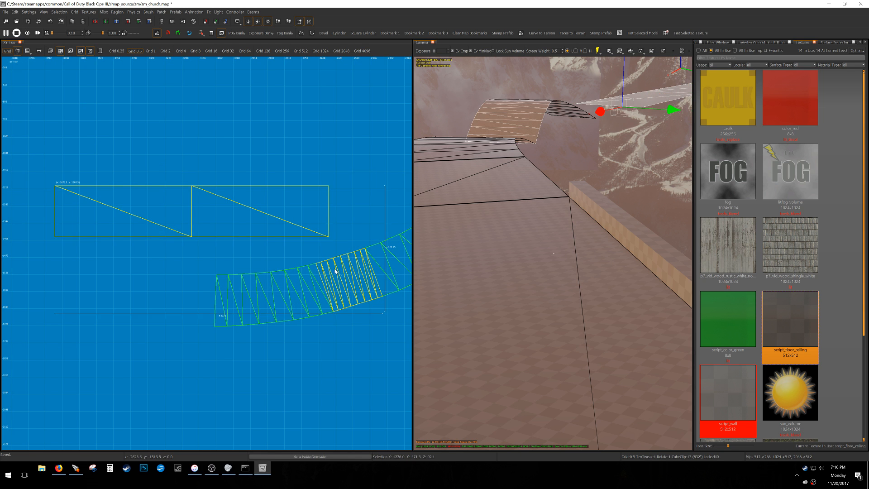
scroll(316, 267, down, 4)
drag(179, 263, 331, 206)
scroll(315, 266, up, 10)
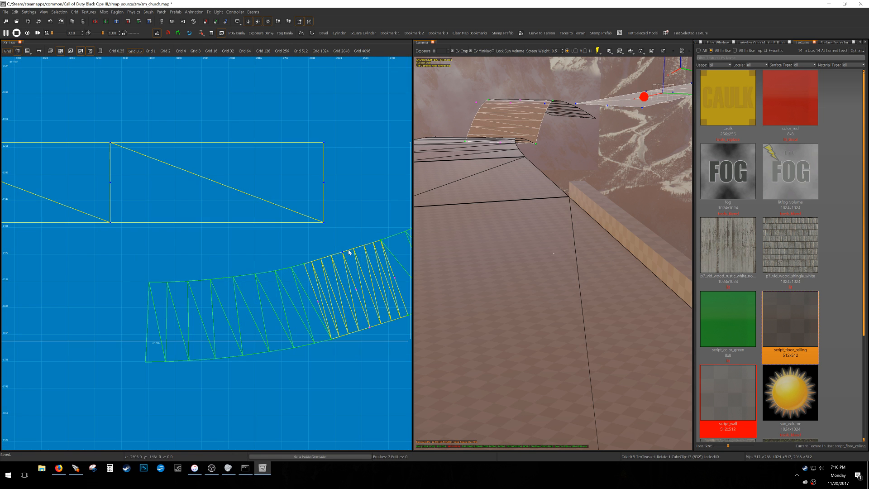
drag(278, 302, 281, 307)
scroll(267, 292, up, 11)
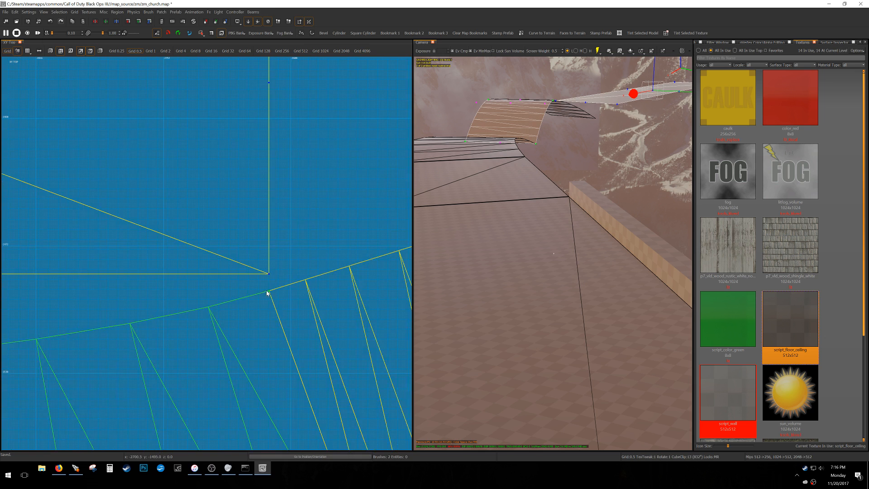
drag(277, 254, 277, 354)
key(Escape)
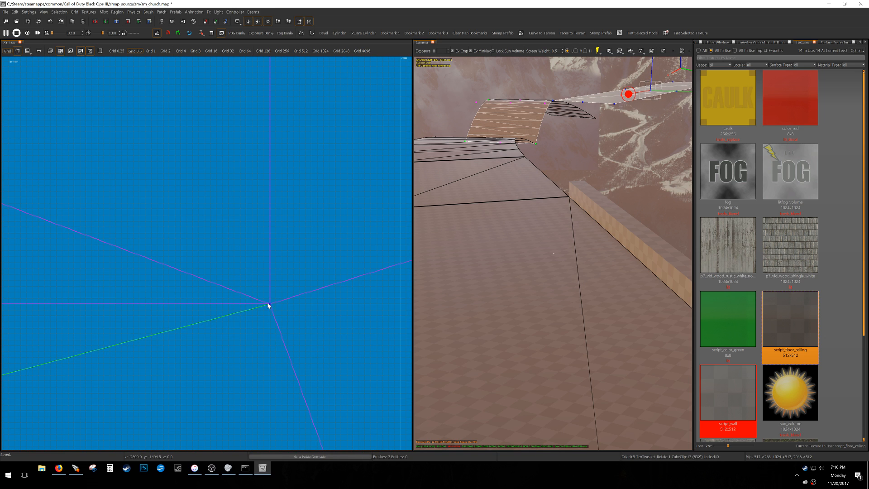
- Rotate the strip -72.7 degrees about that corner so its end lines up with the connecting piece's north edge
scroll(270, 304, down, 10)
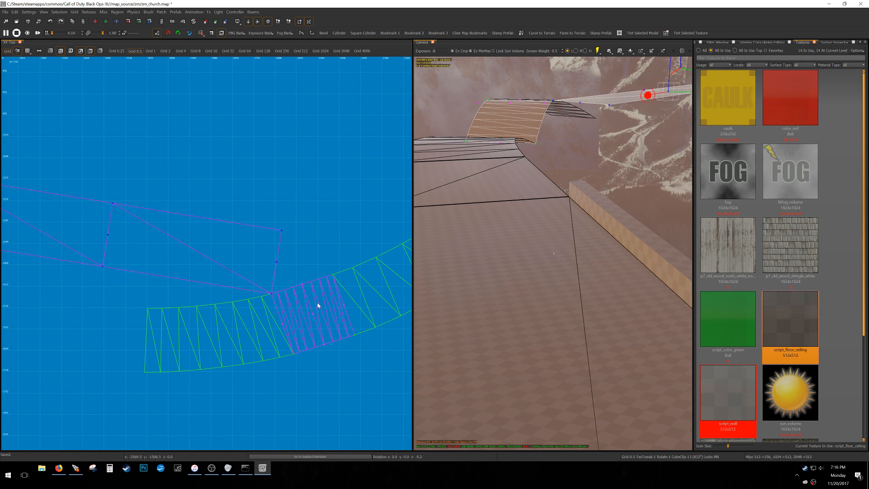
drag(353, 337, 356, 313)
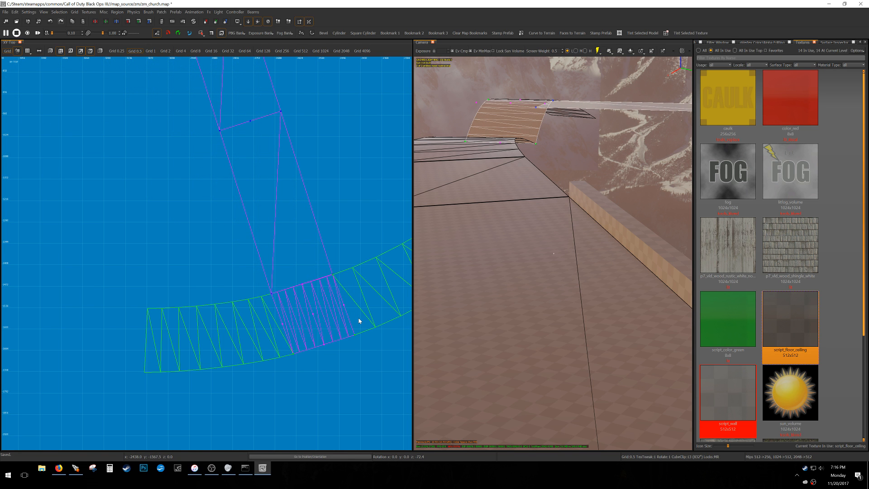
shift+click(359, 320)
scroll(343, 307, down, 5)
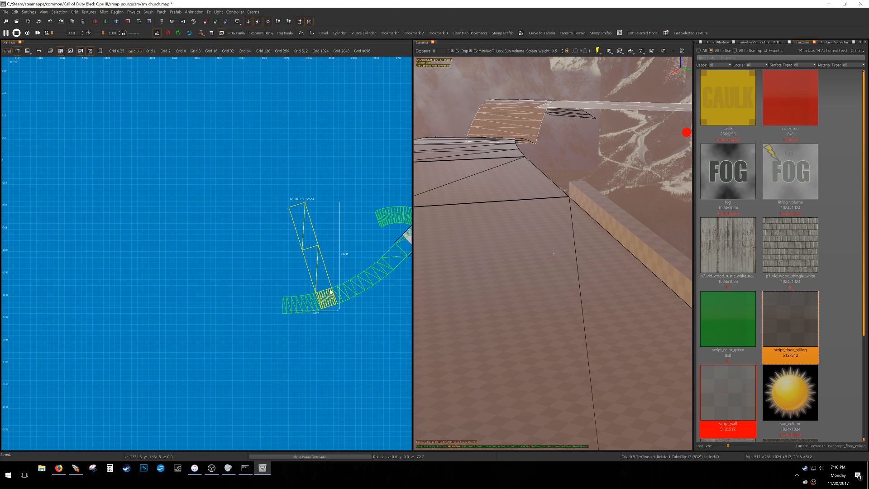
key(Escape)
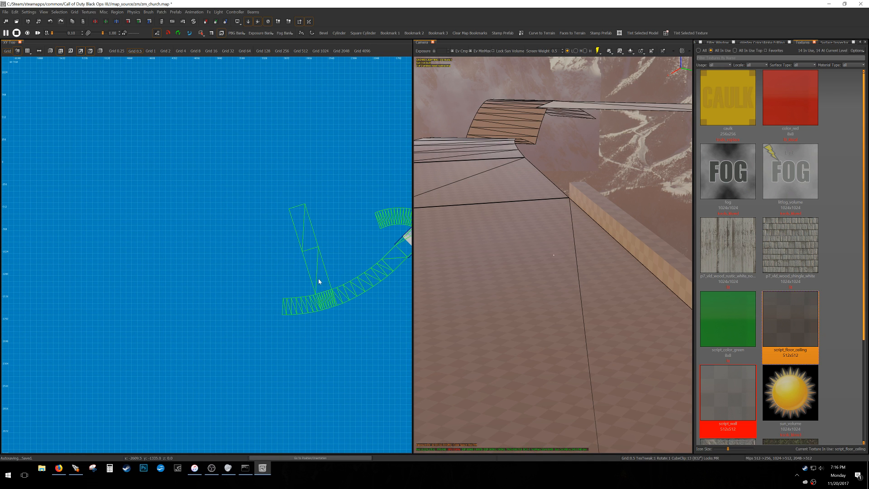
- Duplicate the branching strip and place the copy against the connecting piece's south edge at grid 0.5
shift+click(308, 253)
scroll(288, 294, up, 3)
mouse_move(288, 294)
mouse_down()
mouse_move(305, 355)
mouse_move(310, 333)
mouse_move(279, 284)
mouse_move(271, 298)
mouse_move(279, 287)
mouse_up()
scroll(283, 308, up, 14)
key(grave)
scroll(254, 292, up, 10)
scroll(272, 290, down, 20)
- Match up the vertices where the south strip meets the connecting piece, then deselect both
key(Escape)
shift+click(275, 275)
shift+click(254, 276)
key(v)
scroll(272, 259, up, 5)
click(251, 257)
click(223, 170)
click(252, 226)
scroll(266, 249, down, 4)
key(Escape)
scroll(294, 278, down, 3)
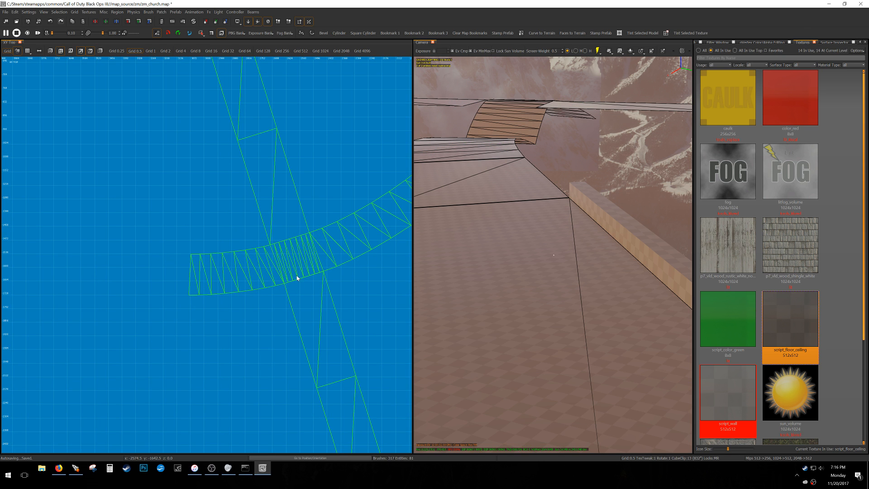
- Try to subdivide the south strip to match the connecting piece's dense vertices
shift+click(295, 285)
key(v)
scroll(256, 294, up, 6)
click(331, 254)
scroll(331, 254, down, 3)
drag(348, 262, 369, 245)
key(w)
key(Escape)
scroll(345, 269, down, 1)
scroll(331, 265, down, 4)
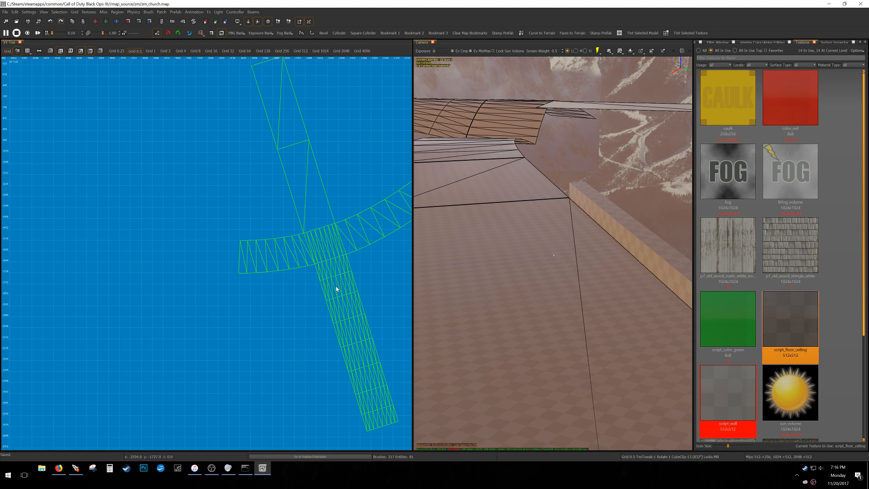
- Inspect the subdivided south strip, undo its subdivision and deselect it
shift+click(321, 286)
right_drag(347, 341, 278, 312)
scroll(287, 320, down, 3)
key(Escape)
mouse_move(541, 260)
ctrl+right_down()
mouse_move(523, 240)
mouse_move(561, 274)
mouse_move(581, 258)
mouse_move(555, 282)
ctrl+right_up()
shift+click(503, 242)
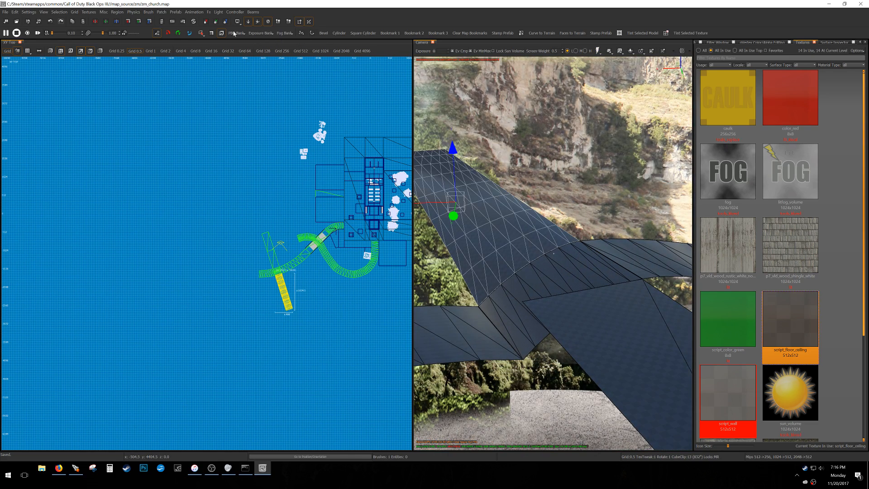
right_drag(553, 253, 514, 271)
key(v)
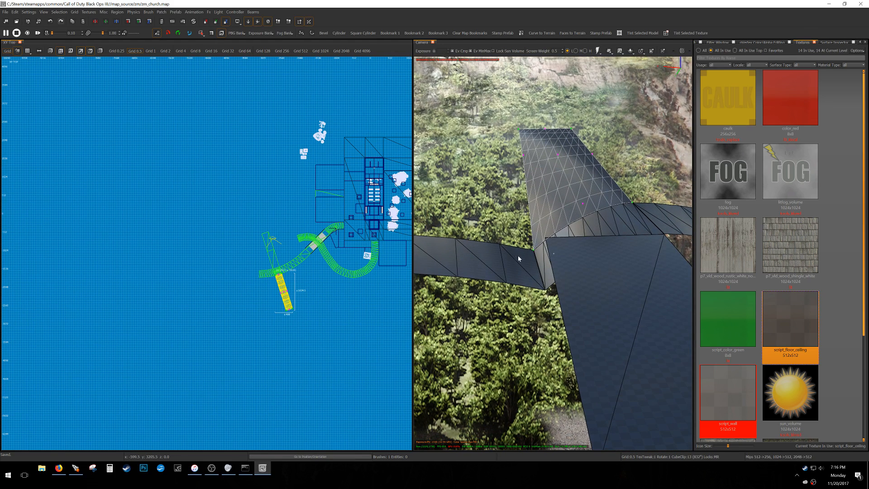
key(ctrl+z)
key(ctrl+z)
key(ctrl+z)
key(Escape)
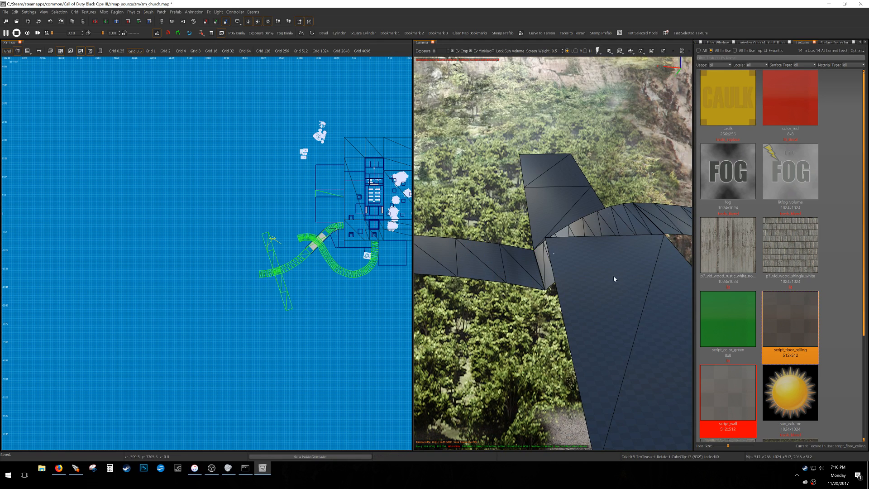
scroll(582, 249, down, 8)
ctrl+right_drag(589, 251, 516, 247)
shift+click(510, 248)
shift+click(590, 256)
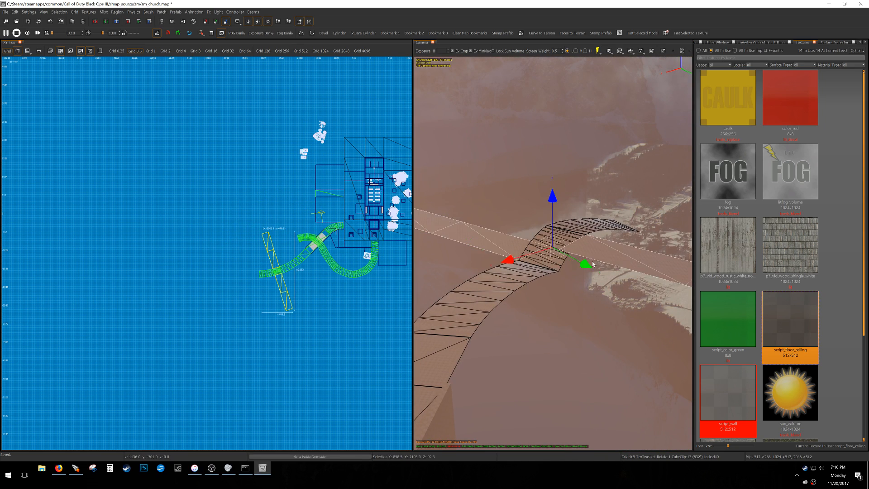
key(v)
drag(531, 277, 512, 258)
scroll(270, 249, up, 4)
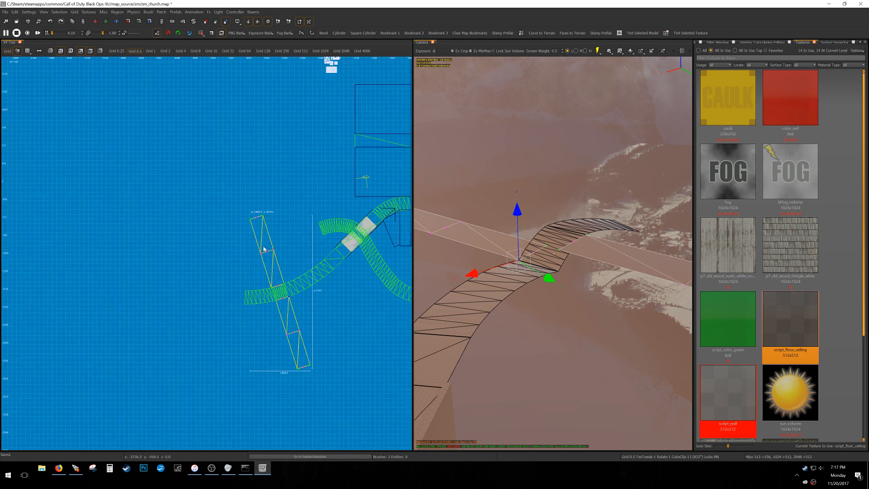
drag(205, 176, 306, 308)
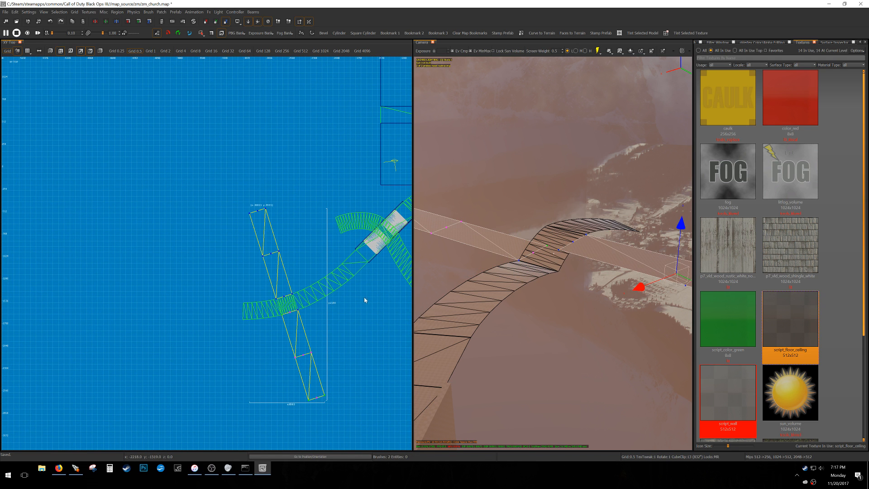
mouse_move(542, 281)
right_down()
mouse_move(571, 286)
mouse_move(541, 282)
right_up()
key(Escape)
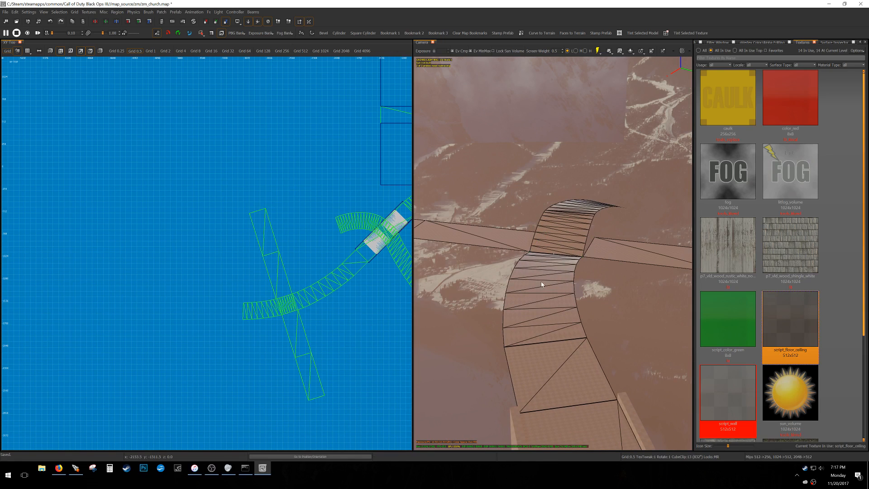
- Simplify the connecting piece at the junction by removing its dense intermediate vertices, and deselect it
shift+click(559, 241)
click(529, 252)
drag(485, 230, 659, 160)
key(shift+z)
key(Escape)
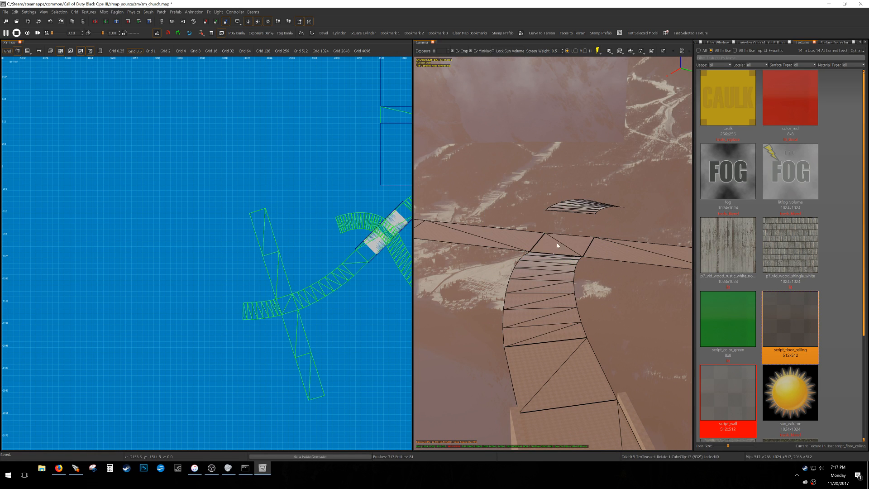
- Reduce the curved section west of the connecting piece to fewer segments and select it with the connecting piece and south strip
shift+click(556, 242)
key(Escape)
right_drag(538, 245, 436, 239)
shift+click(511, 248)
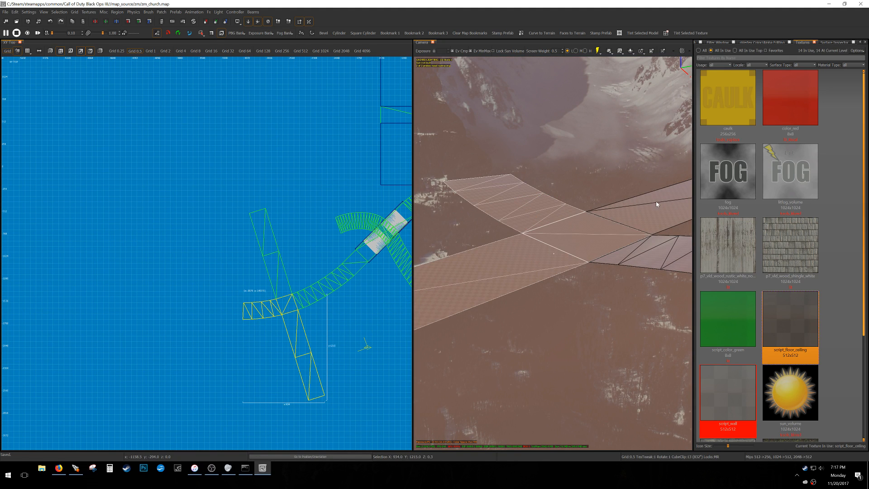
- Select the outer vertices of the north, west and south branches and lower them at grid 4
right_drag(248, 293, 219, 269)
drag(151, 151, 258, 329)
drag(258, 293, 264, 287)
drag(250, 308, 372, 469)
right_drag(608, 290, 522, 224)
key(3)
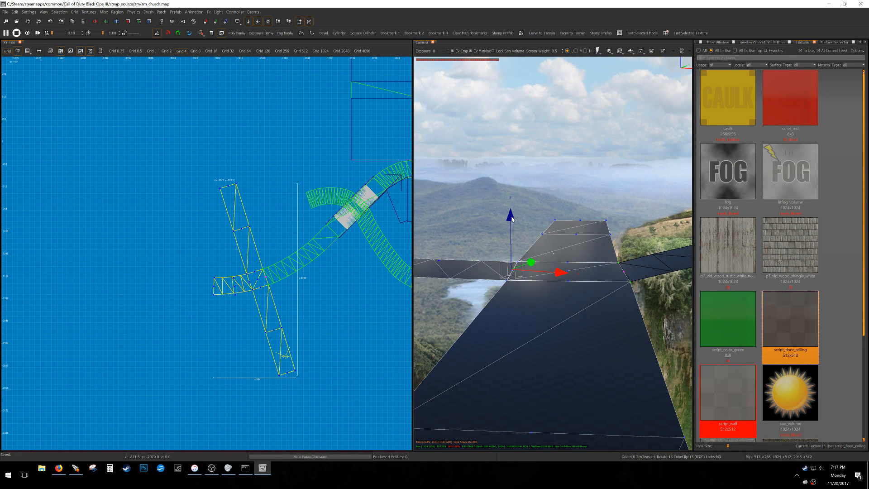
drag(512, 218, 514, 235)
- Subdivide the north and south strips with the connecting piece, and lower outer branch vertices slightly
shift+drag(598, 255, 639, 212)
scroll(270, 283, up, 2)
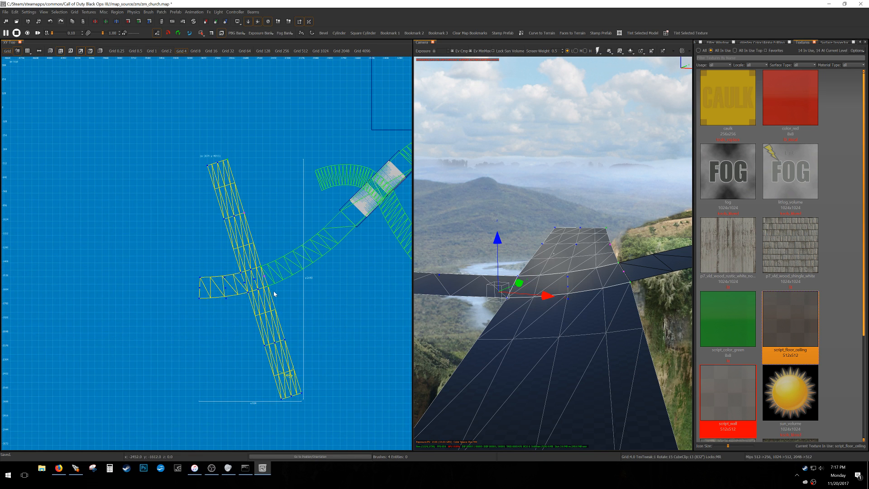
click(244, 250)
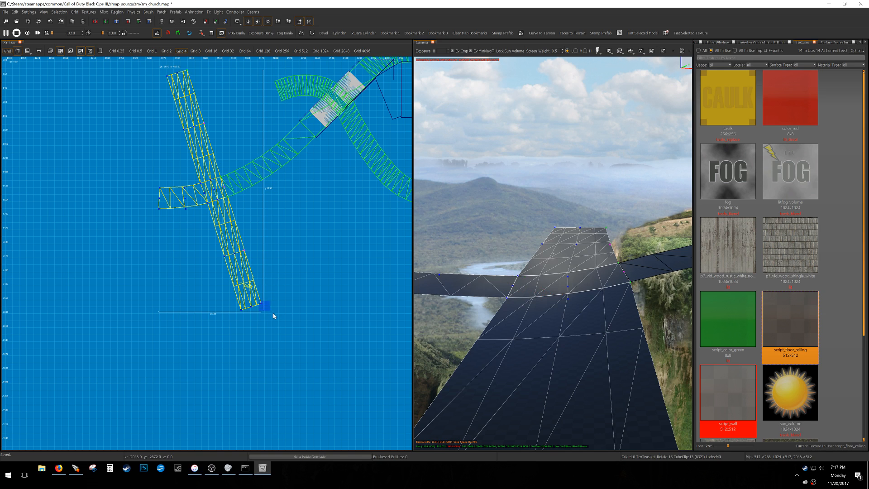
drag(495, 234, 496, 237)
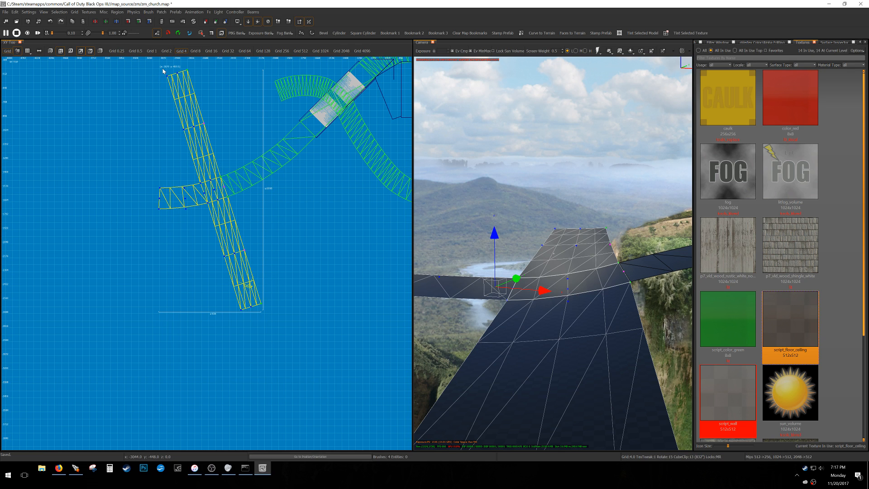
- Select the vertices along the centre line of the north and south strips and lower them slightly
click(193, 126)
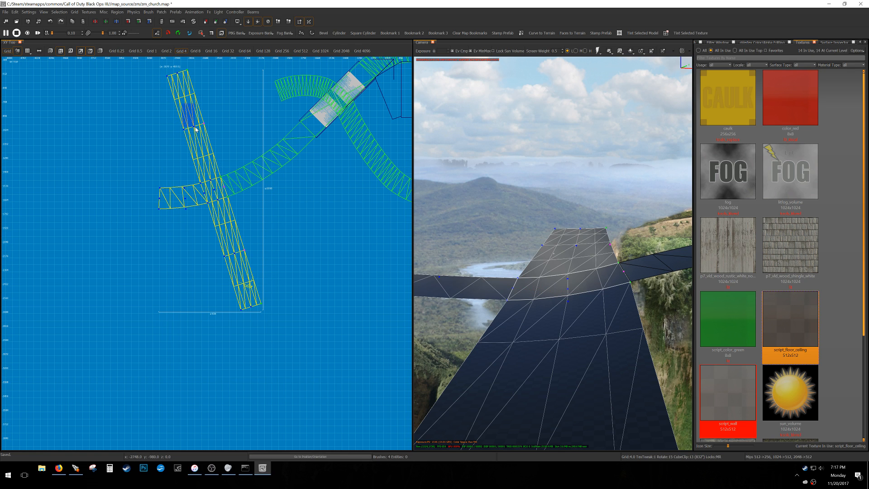
click(209, 179)
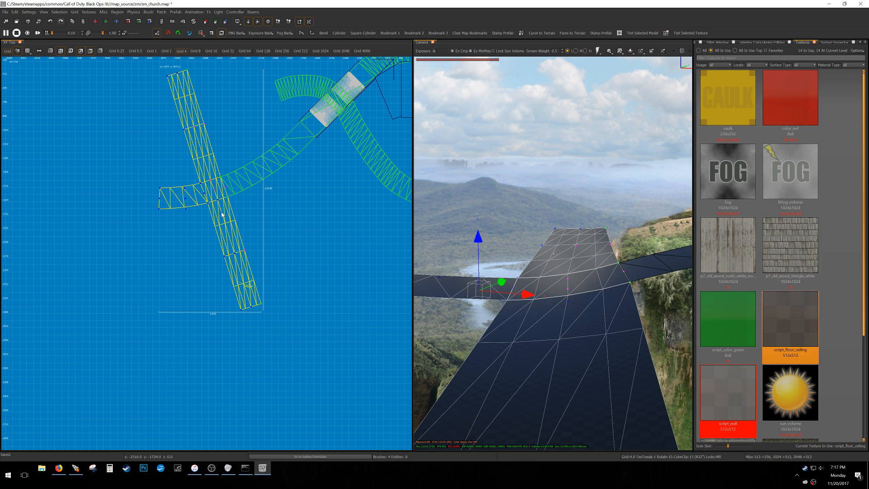
click(219, 201)
click(234, 253)
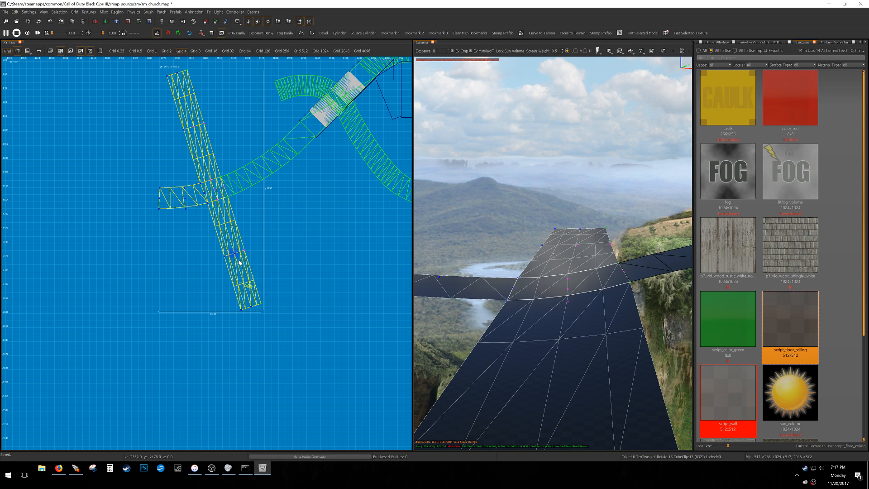
click(251, 307)
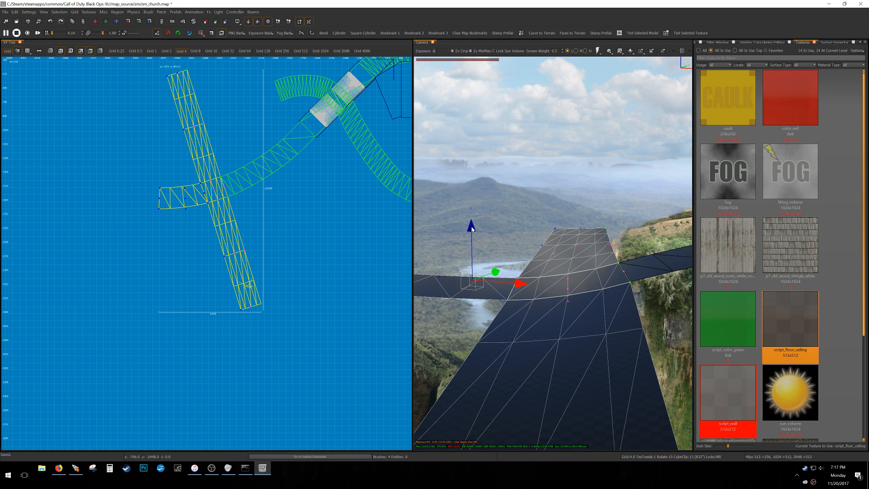
drag(472, 228, 473, 235)
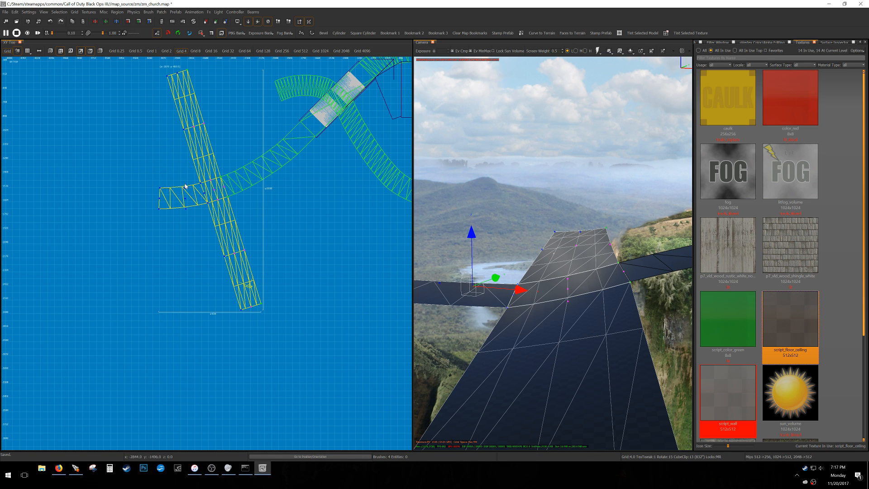
- Lower the vertices of the curved west branch and deselect the junction pieces
ctrl+right_drag(592, 252, 574, 312)
ctrl+right_drag(639, 270, 581, 270)
drag(617, 264, 416, 220)
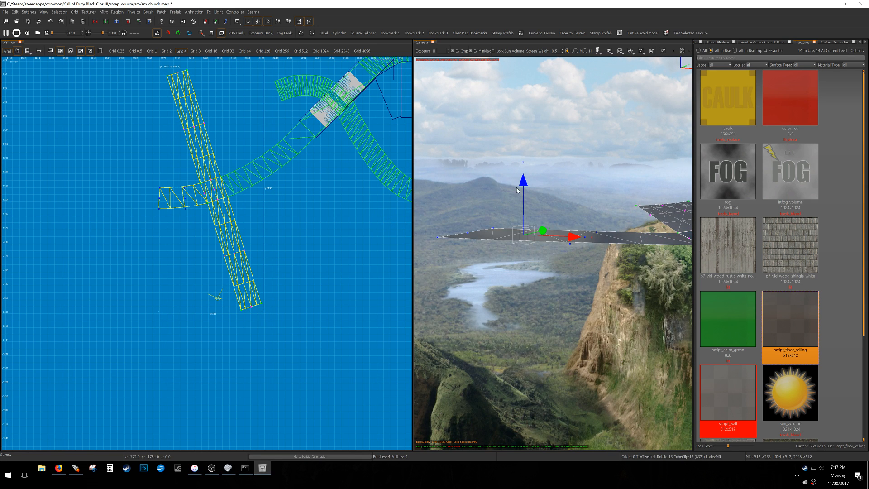
drag(525, 188, 525, 206)
key(Escape)
key(Escape)
right_drag(580, 259, 578, 269)
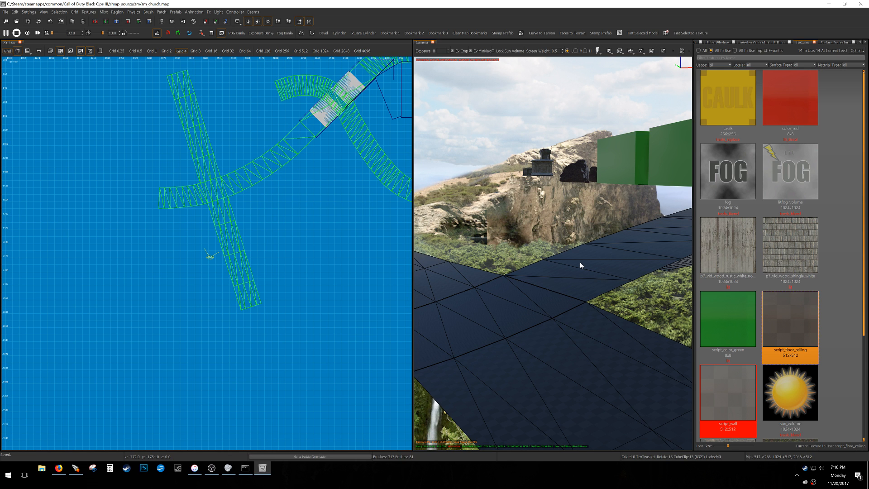
- Make all volume types visible in the filters and select the volumes surrounding the map
mouse_move(610, 281)
right_down()
mouse_move(605, 299)
mouse_move(542, 290)
right_up()
scroll(266, 305, down, 6)
click(718, 42)
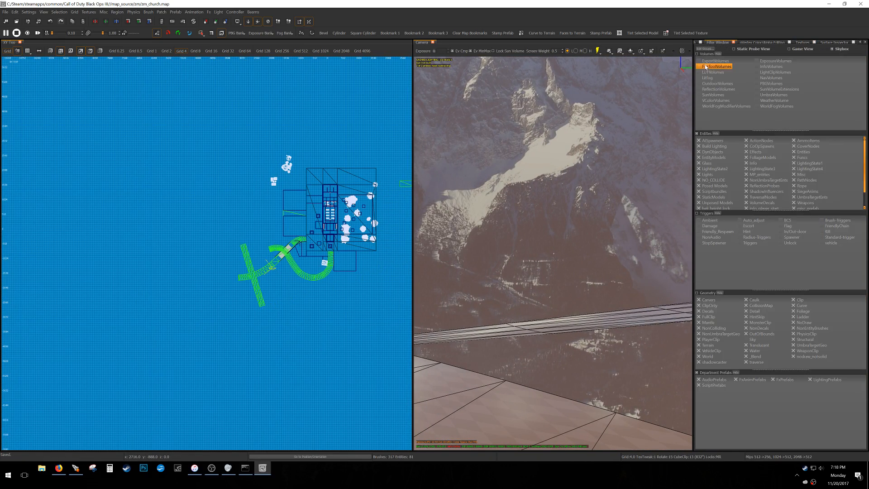
click(697, 54)
shift+click(360, 296)
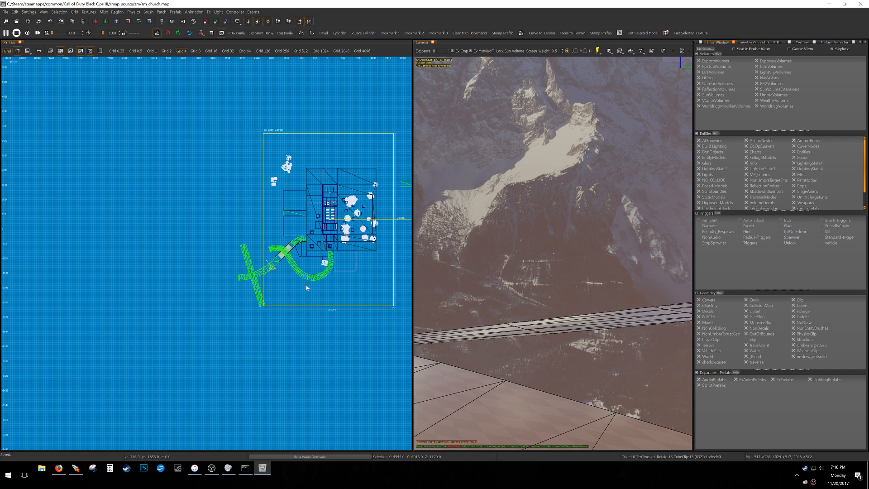
- Extend the surrounding volumes to the west, south and east at grid 32 so they enclose the new paths
key(6)
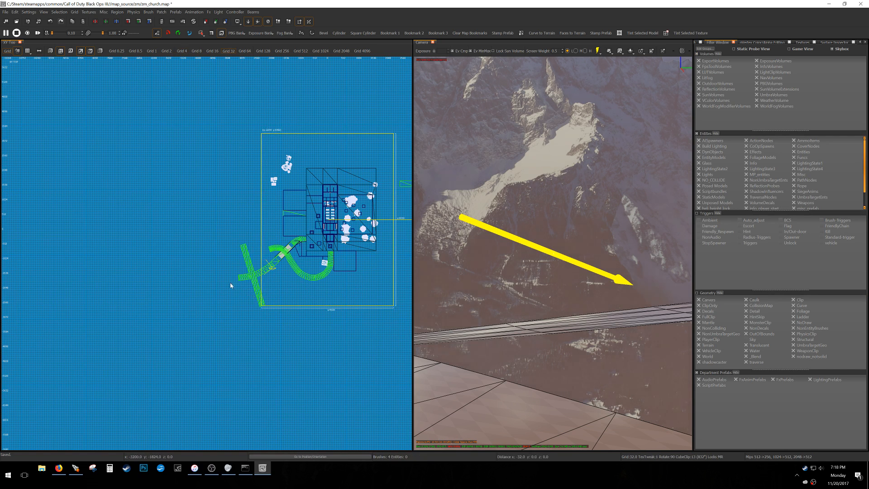
drag(233, 286, 137, 291)
drag(294, 317, 307, 408)
right_drag(291, 358, 218, 369)
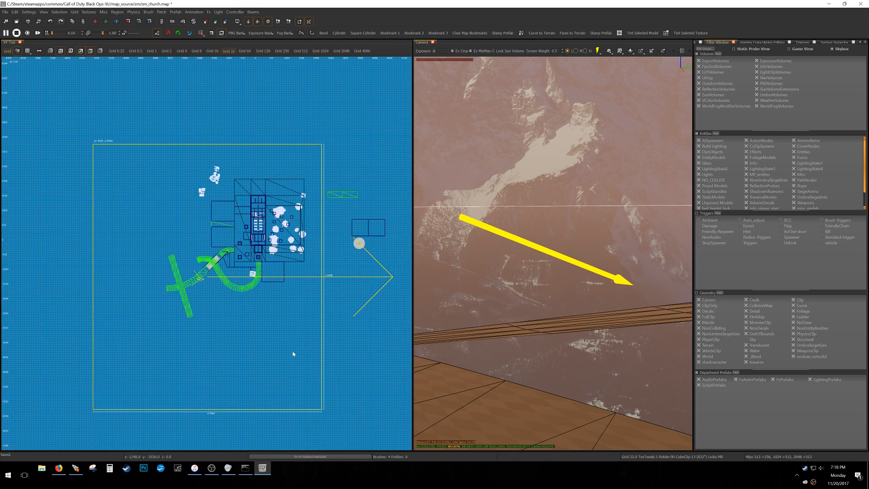
drag(335, 310, 409, 294)
- Extend the surrounding volumes downward in the front view, return to the top view and deselect them
key(ctrl+Tab)
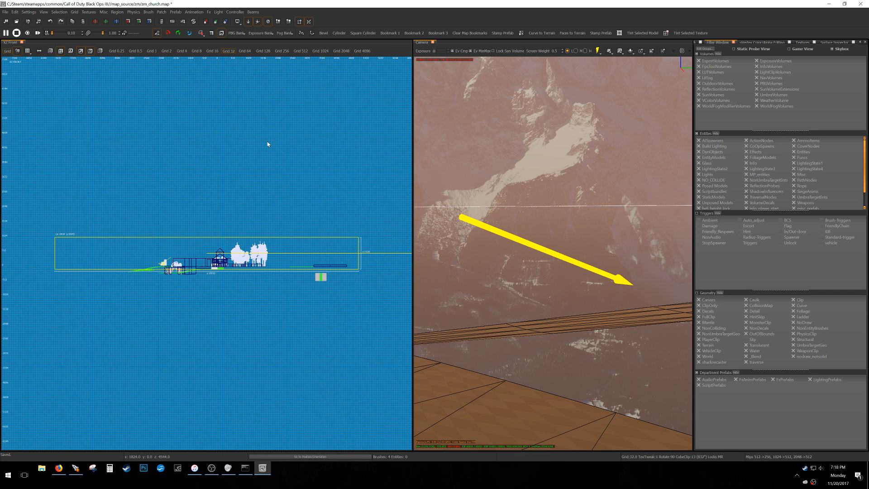
drag(197, 283, 195, 313)
key(ctrl+Tab)
key(ctrl+Tab)
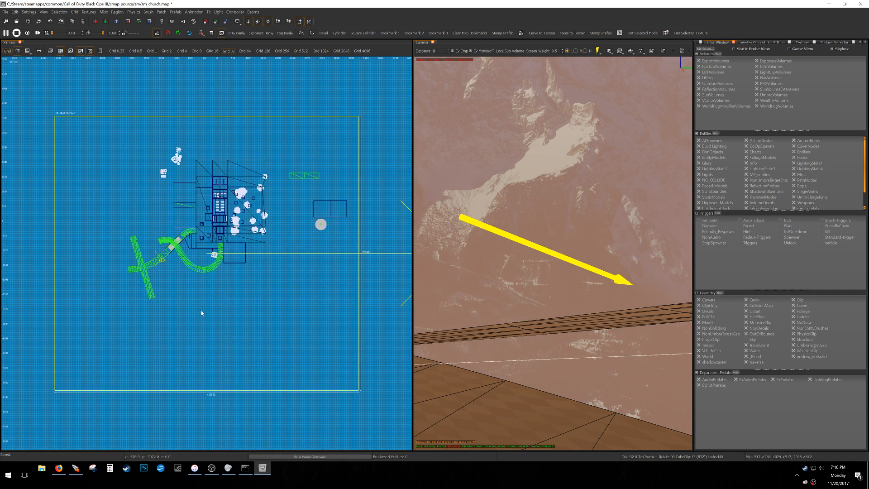
key(Escape)
right_drag(573, 315, 551, 331)
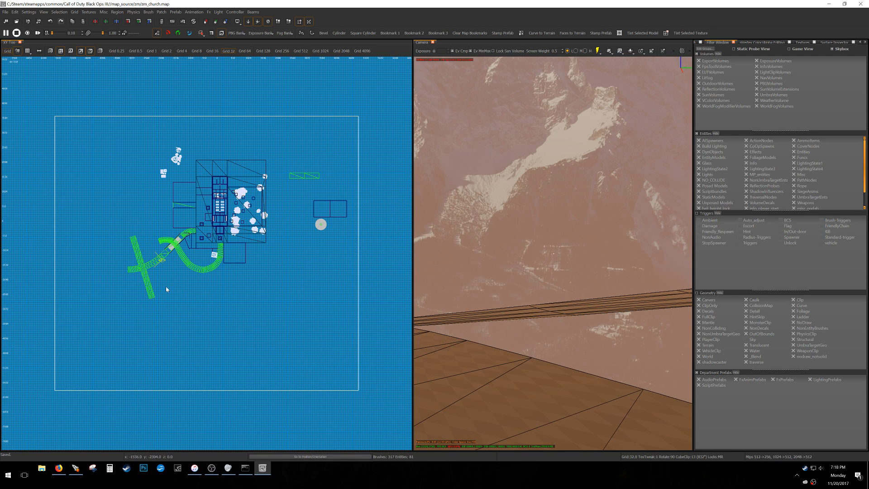
- Hide the volumes, set the grid to 4 and bring the camera to the west end of the junction
scroll(136, 270, up, 5)
key(3)
ctrl+middle_click(132, 268)
middle_click(390, 258)
key(w)
mouse_move(504, 246)
right_down()
mouse_move(502, 260)
mouse_move(453, 265)
right_up()
key(s)
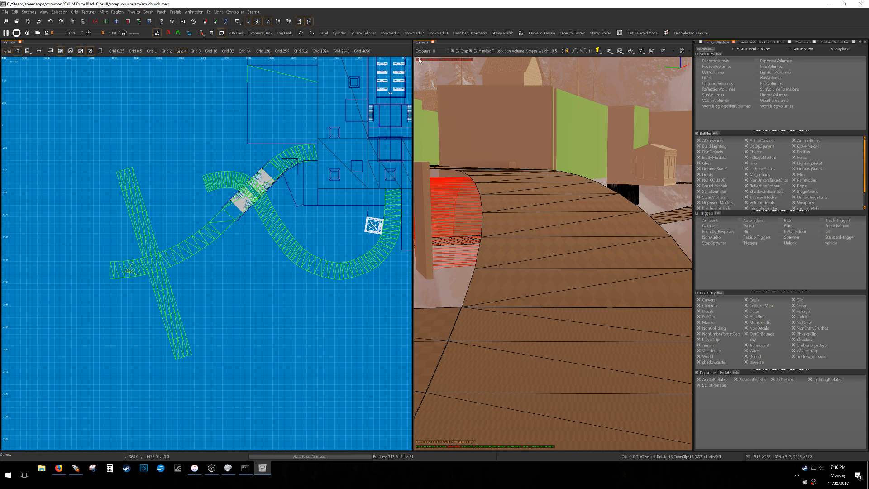
- Change the camera view's lighting option and export the map's lighting at H quality with local probes and cached lighting recompute
click(598, 53)
click(602, 83)
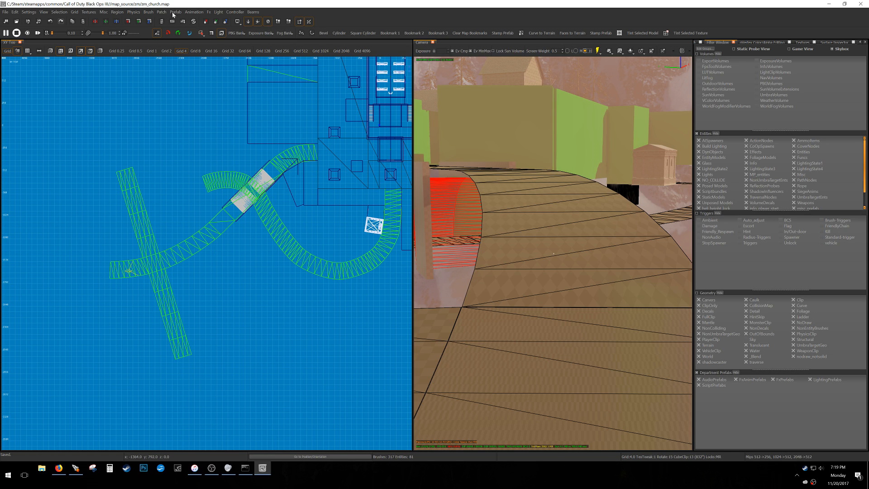
click(6, 12)
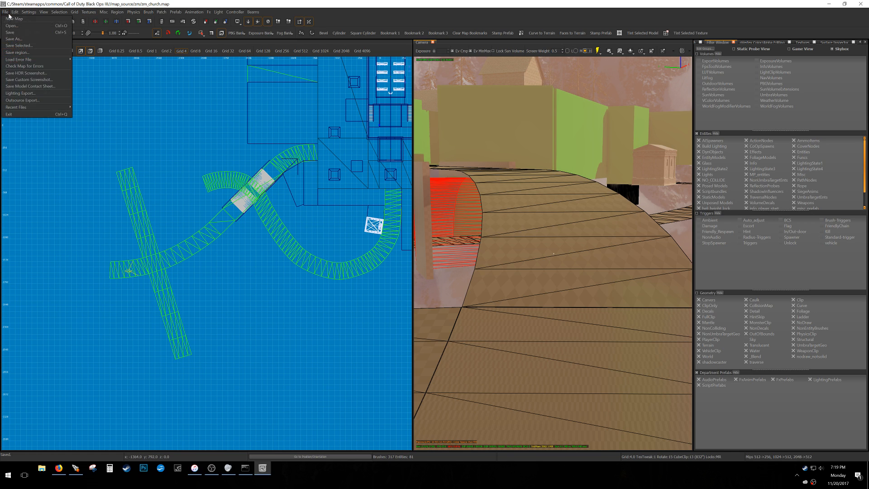
click(28, 93)
click(431, 255)
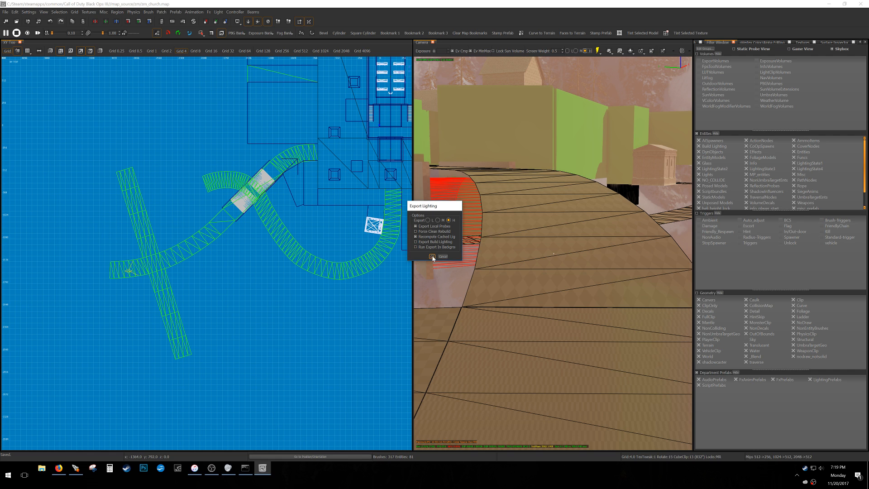
- Select path pieces near the arched bridge, adjust their vertices and deselect them
right_drag(519, 304, 519, 305)
shift+click(517, 296)
shift+click(479, 187)
key(v)
right_drag(447, 210, 461, 210)
drag(521, 214, 597, 189)
right_drag(561, 207, 567, 207)
key(Escape)
- Clear the selection and save the zm_church map
key(i)
key(Escape)
mouse_move(523, 237)
right_down()
mouse_move(556, 174)
mouse_move(484, 183)
mouse_move(506, 177)
right_up()
key(ctrl+s)
right_drag(561, 266, 559, 231)
scroll(556, 255, up, 10)
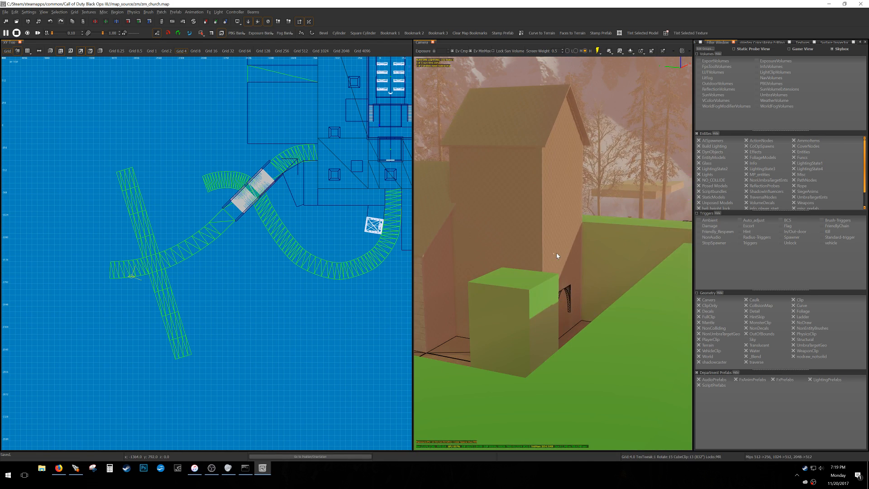
shift+click(556, 254)
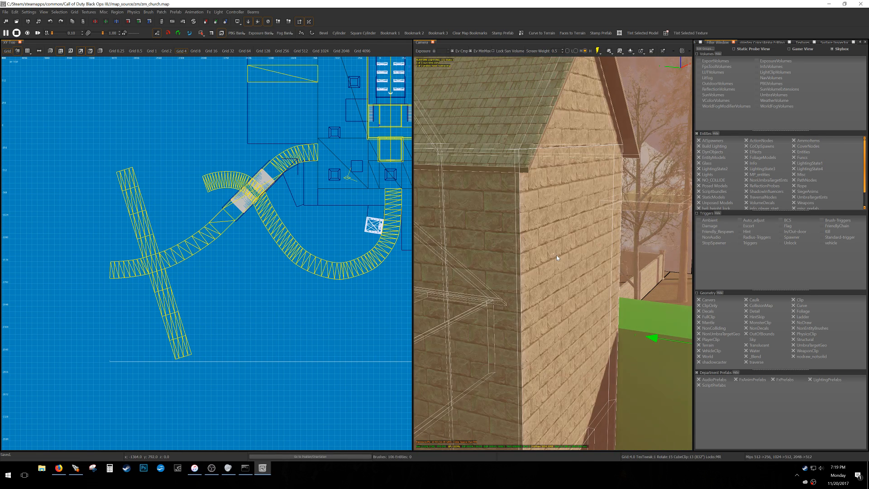
key(Escape)
scroll(556, 254, down, 12)
scroll(558, 259, down, 10)
- Select the connecting piece with its four adjoining path sections and open their surface properties
mouse_move(558, 260)
right_down()
mouse_move(559, 317)
mouse_move(560, 261)
right_up()
shift+click(545, 285)
shift+click(544, 232)
shift+click(503, 226)
shift+click(555, 187)
shift+click(630, 235)
key(s)
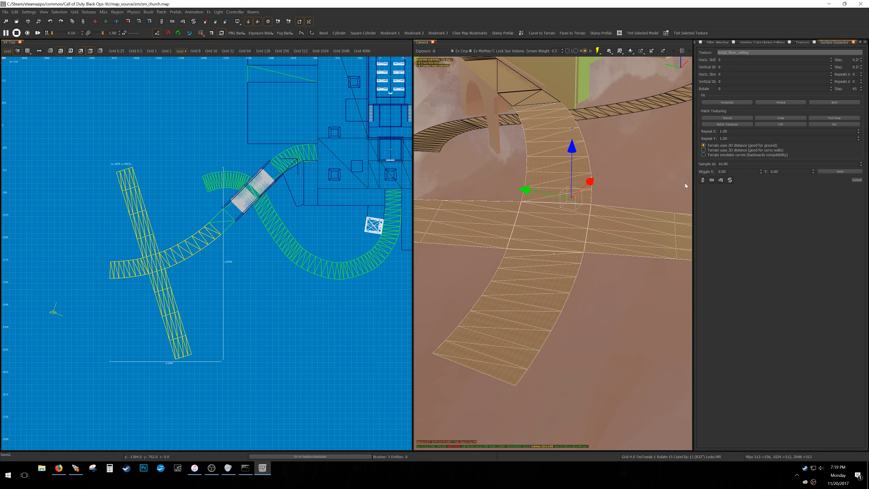
- Return to the texture list, clear the path selection and save the zm_church map
key(t)
key(Escape)
key(ctrl+s)
- Examine the path junction and its surroundings in the camera and top-down views
mouse_move(586, 278)
right_down()
mouse_move(456, 258)
mouse_move(634, 286)
mouse_move(646, 280)
mouse_move(646, 248)
right_up()
scroll(582, 284, up, 3)
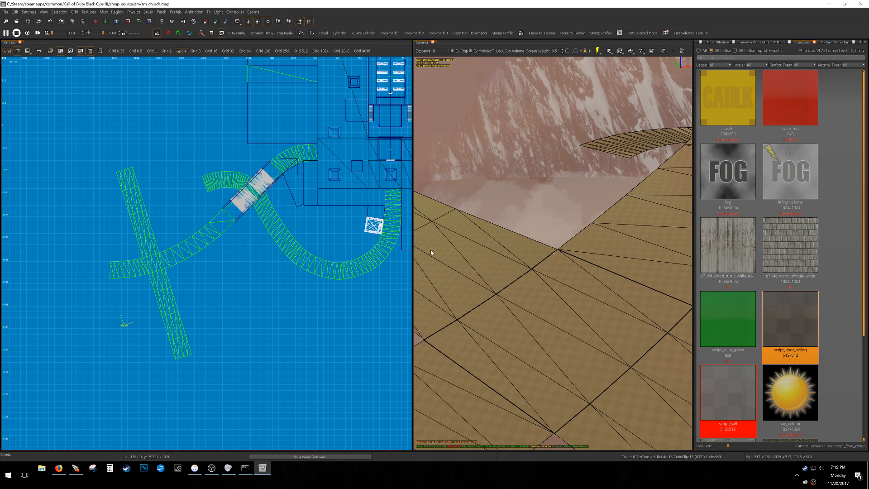
mouse_move(568, 272)
right_down()
mouse_move(527, 264)
mouse_move(558, 255)
mouse_move(581, 261)
mouse_move(572, 226)
mouse_move(571, 255)
mouse_move(674, 253)
mouse_move(645, 253)
right_up()
mouse_move(586, 239)
right_down()
mouse_move(588, 288)
mouse_move(561, 272)
mouse_move(553, 253)
mouse_move(592, 254)
mouse_move(588, 297)
right_up()
key(Delete)
shift+click(580, 314)
key(Escape)
right_drag(529, 346, 588, 349)
mouse_move(553, 252)
right_down()
mouse_move(534, 253)
mouse_move(570, 253)
mouse_move(553, 254)
mouse_move(555, 365)
mouse_move(556, 298)
mouse_move(556, 365)
mouse_move(578, 374)
mouse_move(553, 253)
right_up()
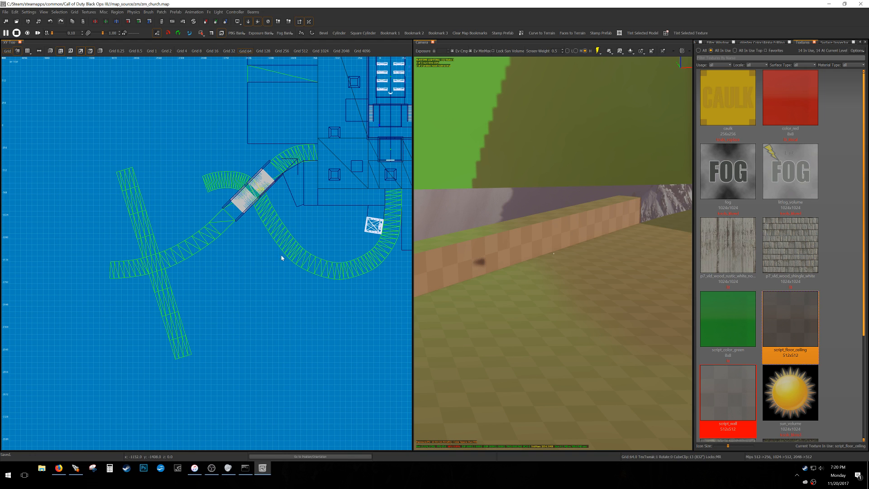
right_drag(148, 231, 184, 231)
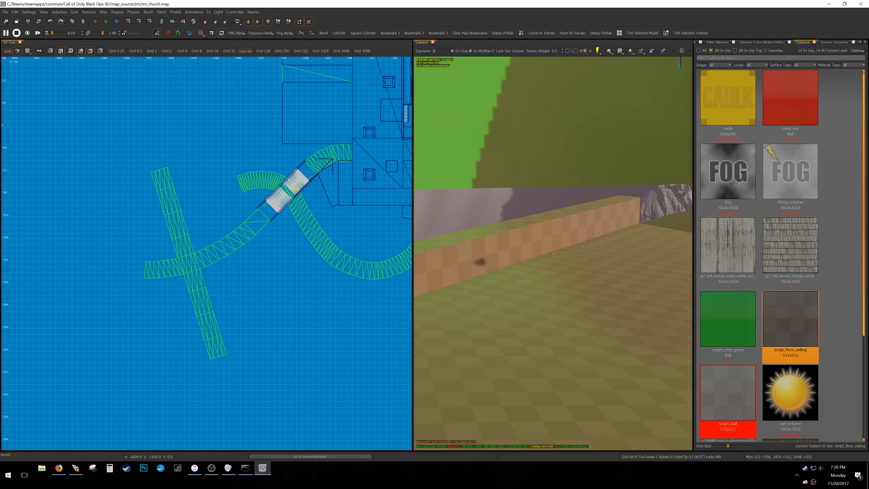
scroll(160, 234, down, 5)
scroll(189, 261, up, 4)
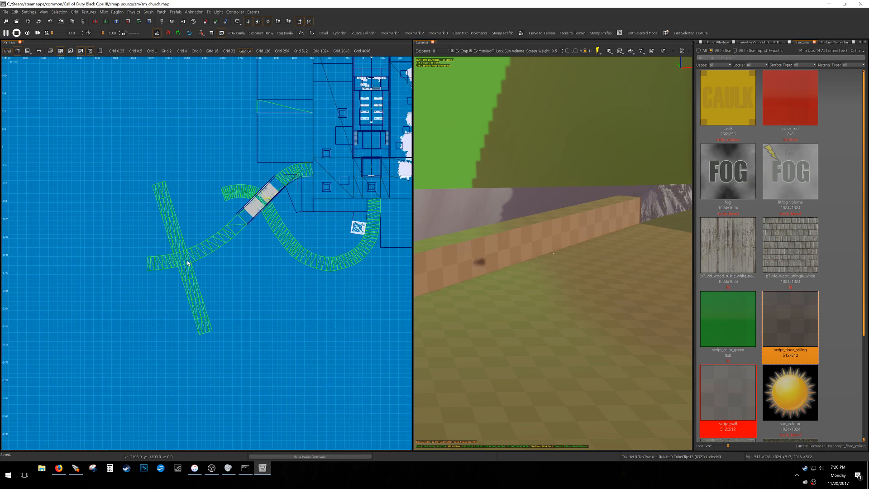
right_drag(511, 262, 467, 262)
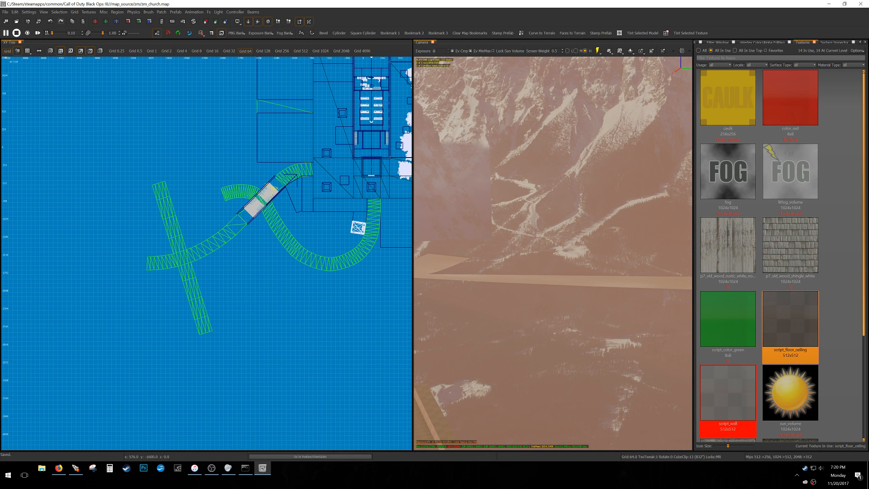
- Try extending the crossing path with a duplicate of its upper straight section
click(169, 216)
scroll(170, 220, down, 3)
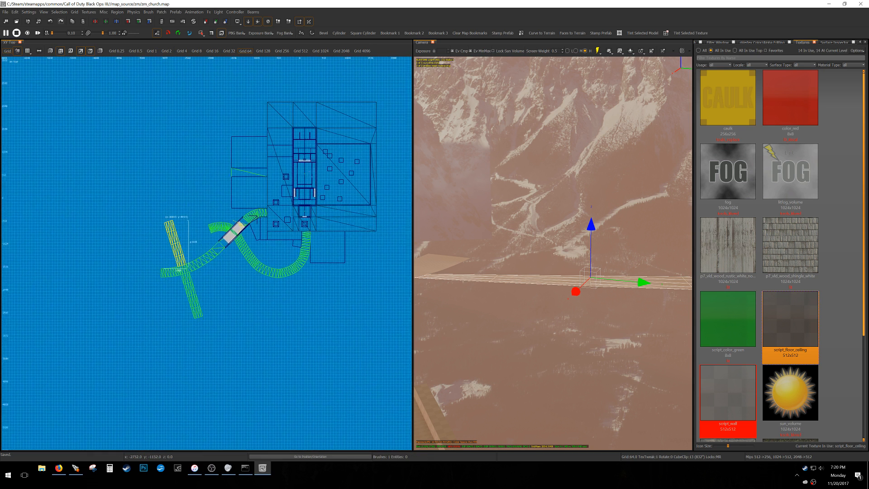
scroll(177, 245, up, 5)
right_drag(176, 245, 172, 256)
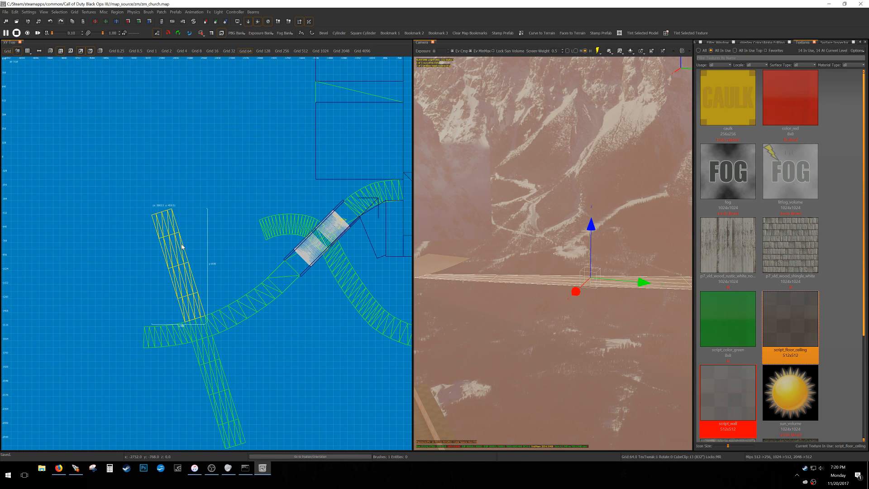
mouse_move(194, 319)
mouse_down()
mouse_move(182, 213)
mouse_move(160, 213)
mouse_up()
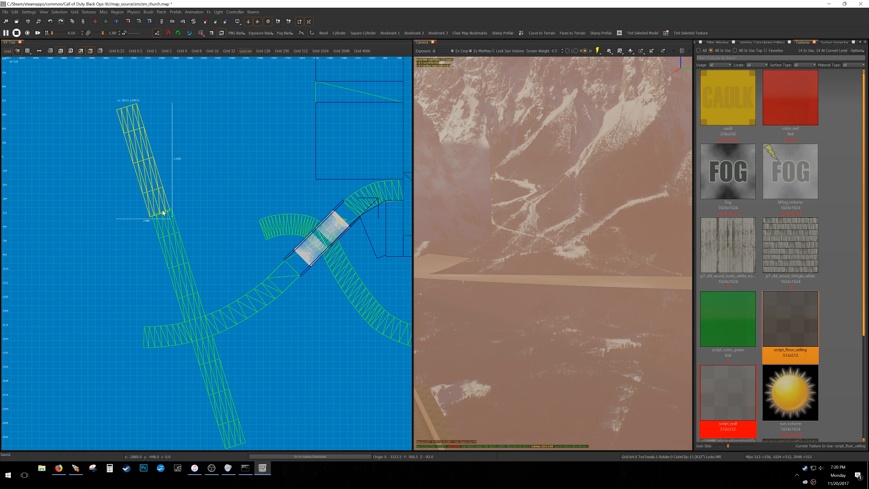
key(Escape)
- Place a copy of the spare flat strip patch, turned upright, at the crossing path's upper end
key(grave)
scroll(172, 211, down, 7)
mouse_move(324, 172)
right_down()
mouse_move(259, 179)
mouse_move(323, 174)
right_up()
click(262, 172)
scroll(180, 221, up, 2)
key(alt+z)
scroll(154, 221, up, 9)
right_drag(182, 212, 175, 247)
drag(176, 246, 287, 227)
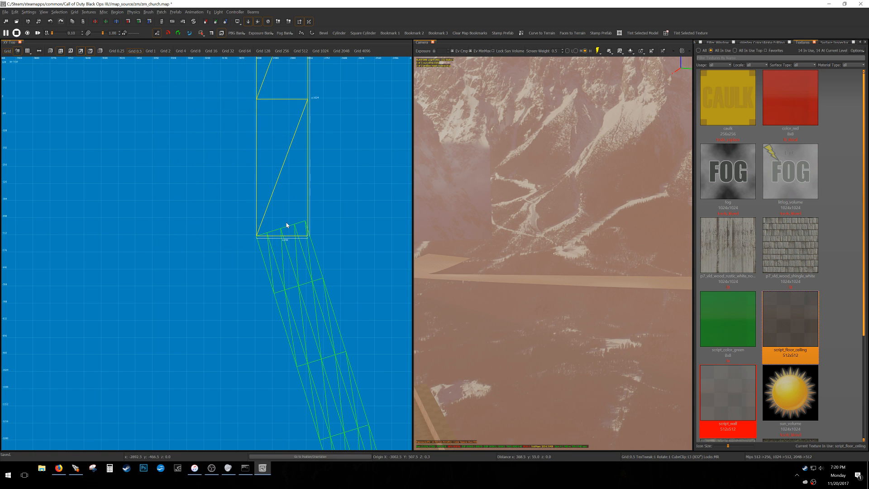
- Align the strip's lower corner with the crossing path's corner and rotate the strip in line with the path
scroll(231, 245, up, 8)
drag(235, 247, 228, 241)
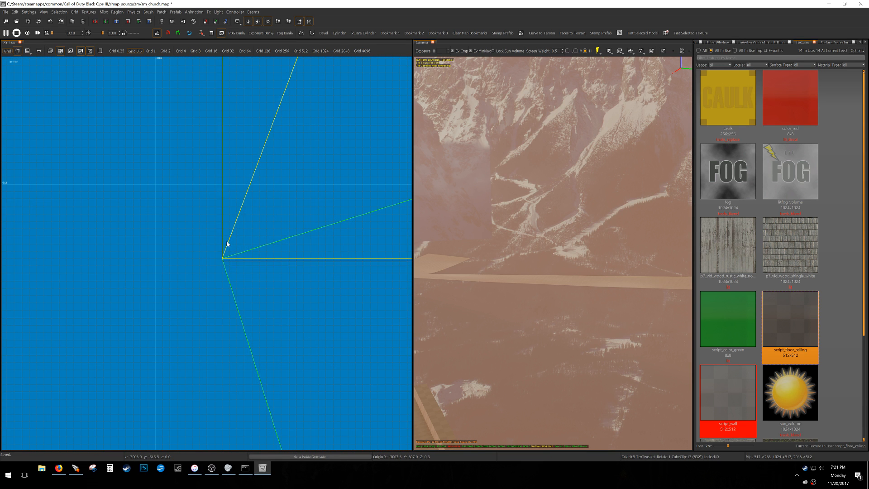
scroll(229, 258, down, 5)
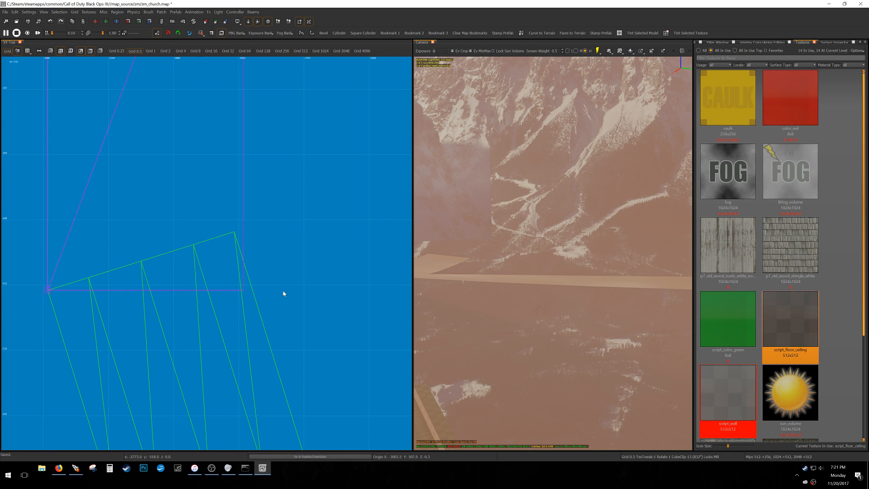
scroll(262, 226, down, 5)
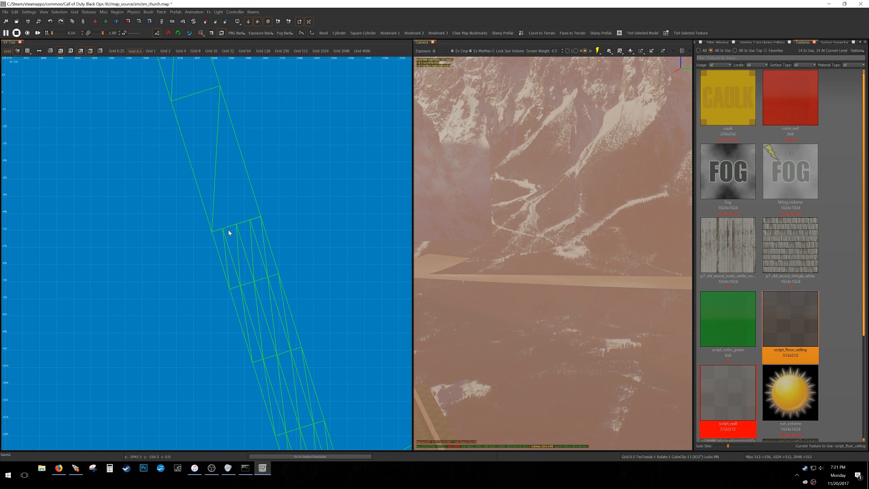
- Select the strip with the adjoining path section and adjust the vertices along their shared edge
shift+click(215, 242)
drag(222, 222, 244, 218)
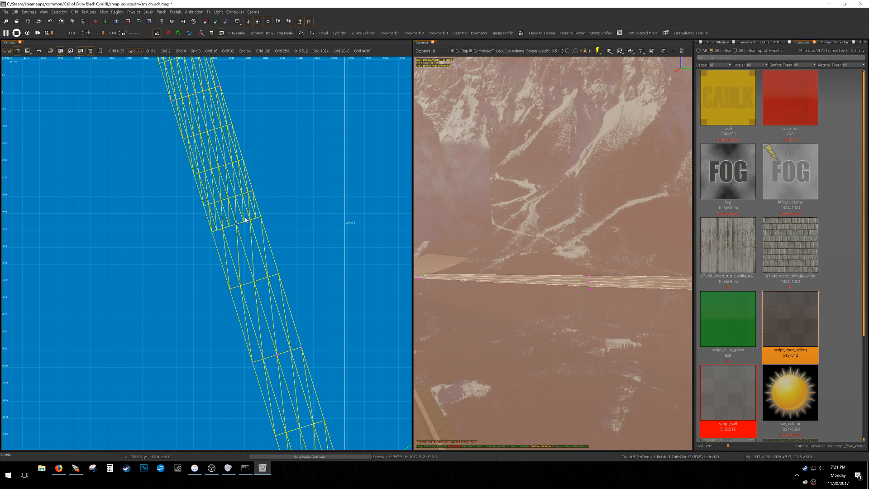
scroll(262, 219, down, 3)
key(Escape)
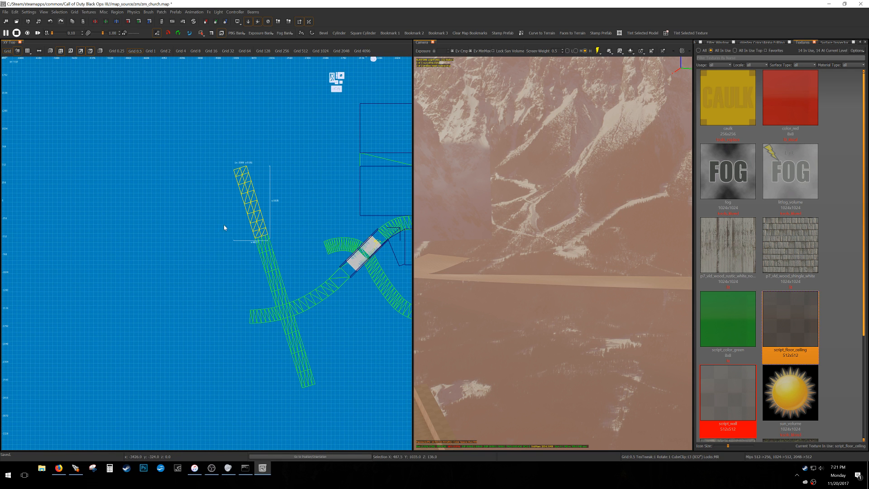
- Bend the strip by rotating its far-end vertices about 17° so that end runs horizontally
scroll(260, 209, up, 3)
drag(256, 189, 283, 231)
scroll(272, 239, up, 3)
right_drag(184, 167, 195, 209)
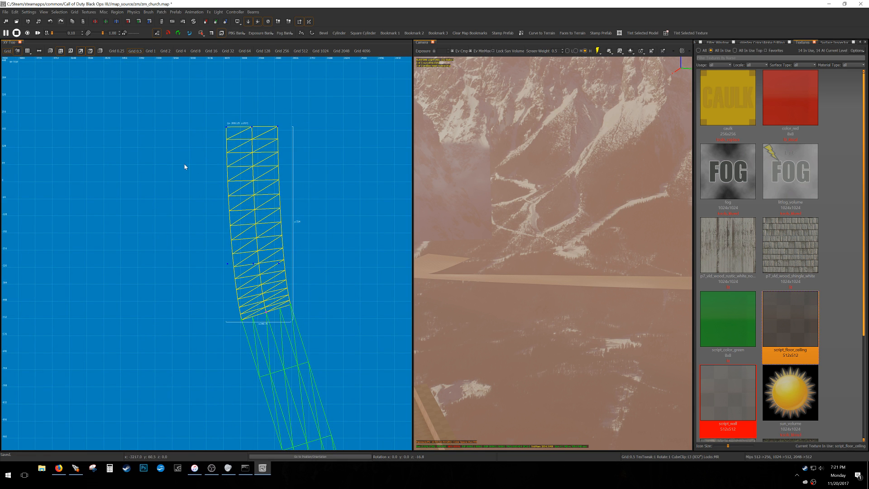
- Align the corner and middle vertices of the strip's far end to the same grid line
scroll(260, 129, up, 3)
scroll(171, 131, up, 5)
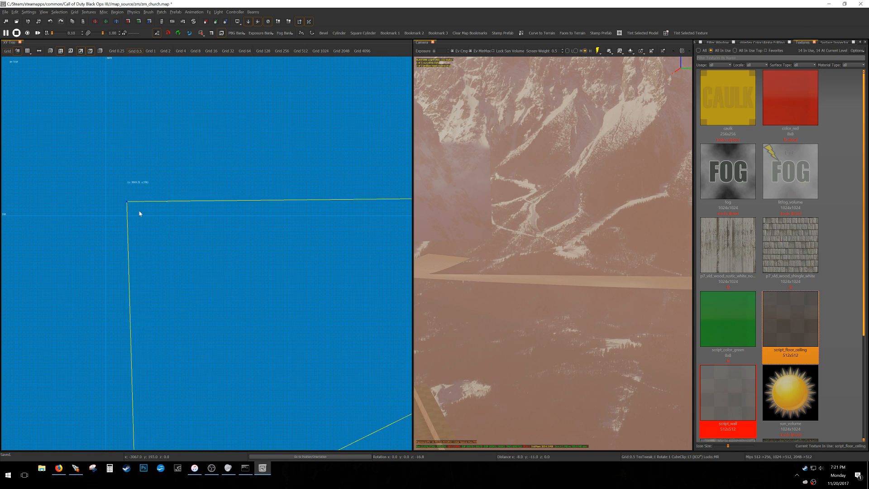
drag(123, 220, 119, 219)
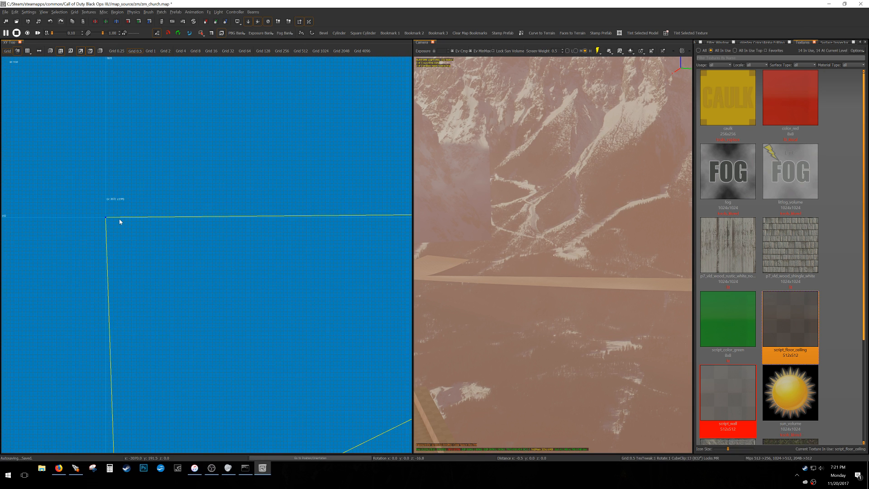
scroll(119, 223, down, 6)
right_drag(117, 224, 53, 212)
scroll(226, 214, up, 6)
scroll(301, 179, up, 3)
drag(303, 182, 298, 188)
scroll(272, 195, down, 9)
right_drag(252, 202, 147, 206)
scroll(297, 201, up, 7)
scroll(282, 204, up, 3)
drag(270, 213, 269, 231)
- Shorten the bent strip by moving its far-end vertices back toward the crossing path
scroll(274, 214, down, 14)
right_drag(269, 194, 265, 161)
drag(178, 193, 304, 145)
drag(281, 156, 287, 227)
scroll(238, 228, up, 6)
scroll(223, 191, up, 8)
scroll(210, 188, down, 10)
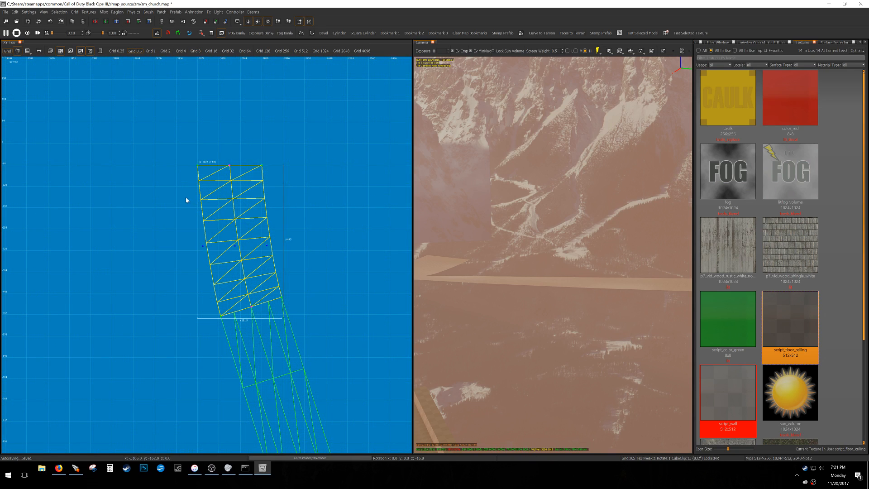
- Set the grid to 4 and shift the strip's far-end vertices toward the church side to curve it
drag(140, 183, 292, 160)
key(3)
drag(223, 172, 247, 175)
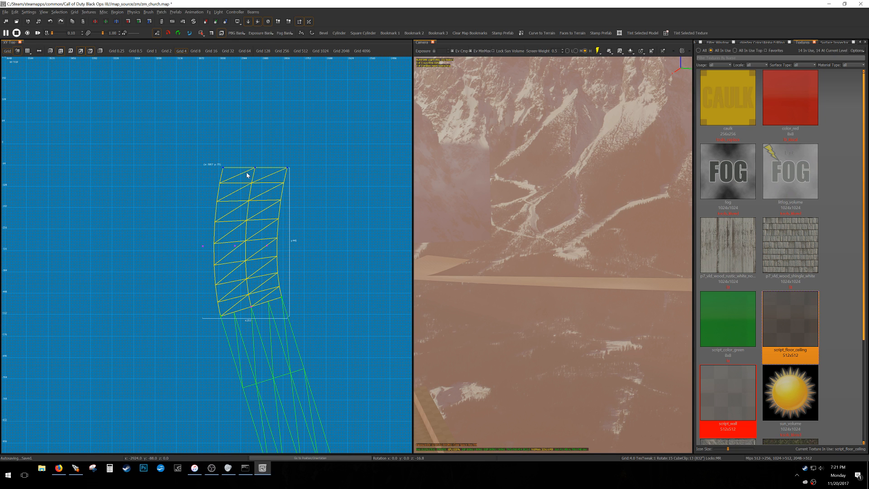
scroll(247, 175, down, 6)
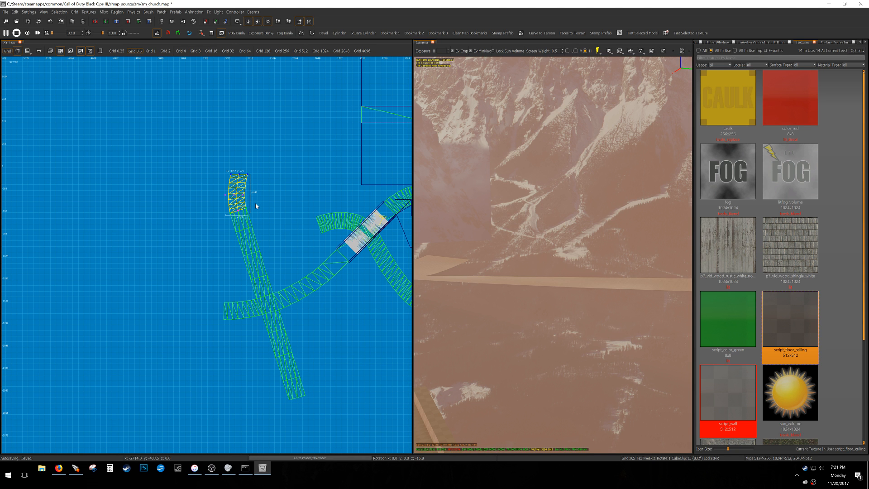
scroll(252, 200, up, 3)
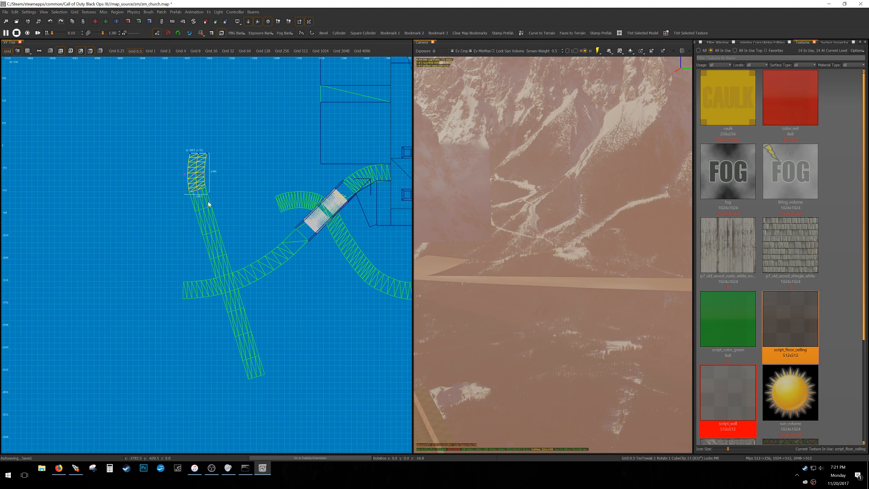
- Place another copy of the spare strip patch, turned upright, over the curved piece at the crossing path's end
scroll(201, 206, down, 5)
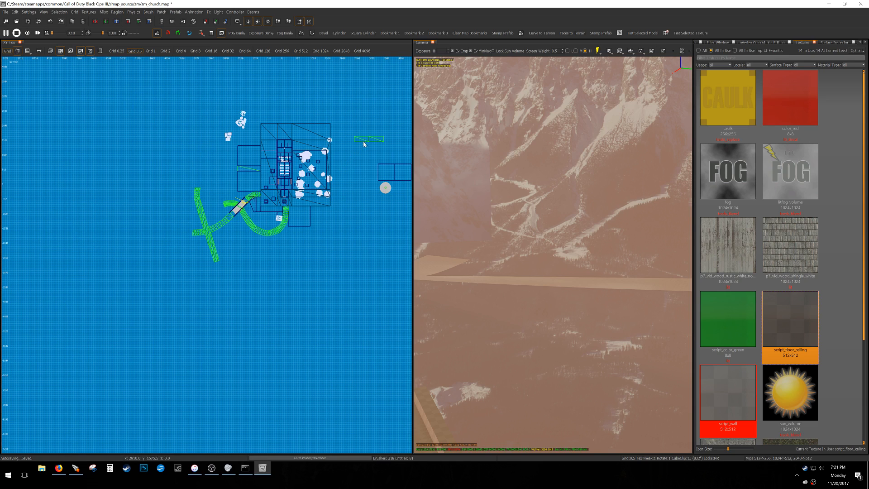
scroll(365, 144, up, 3)
scroll(145, 246, up, 5)
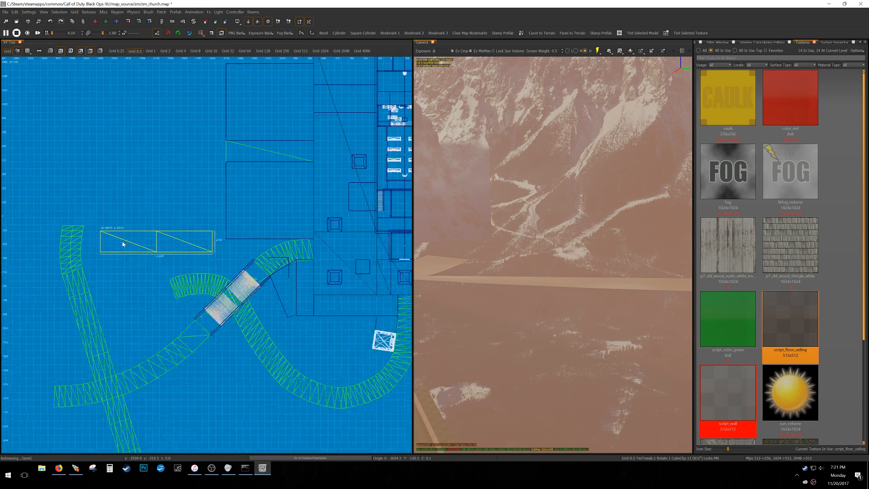
drag(147, 221, 13, 238)
key(alt+z)
drag(82, 267, 84, 212)
scroll(76, 260, up, 10)
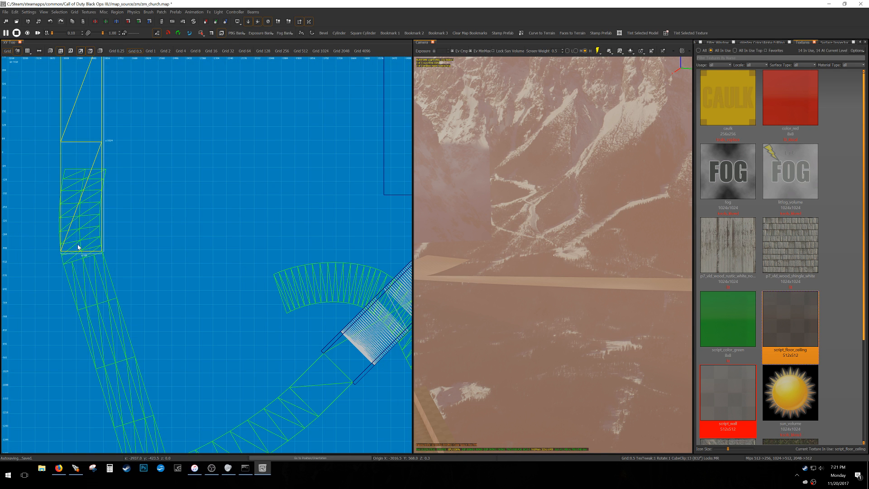
drag(164, 247, 216, 270)
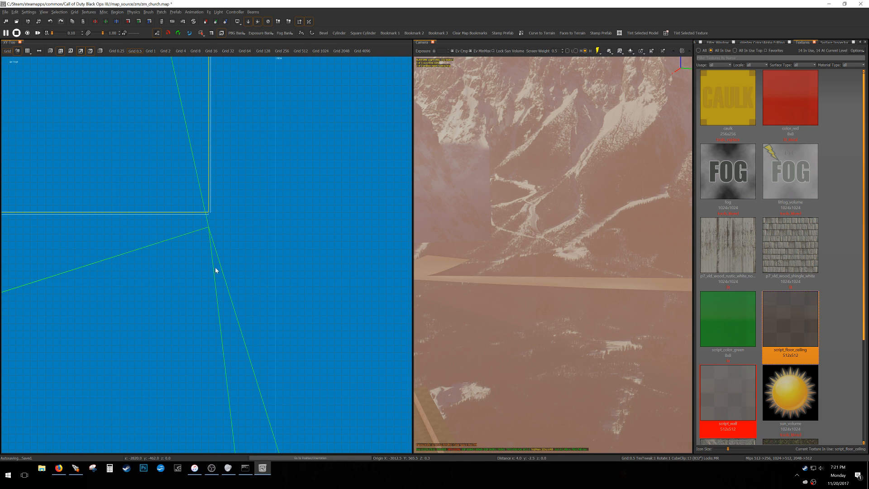
- Rotate the new strip about 17.5° around its corner and fit its edge to the crossing path's end
key(r)
middle_click(207, 227)
scroll(209, 230, down, 10)
right_drag(208, 230, 240, 241)
drag(201, 206, 197, 214)
right_drag(171, 286, 241, 250)
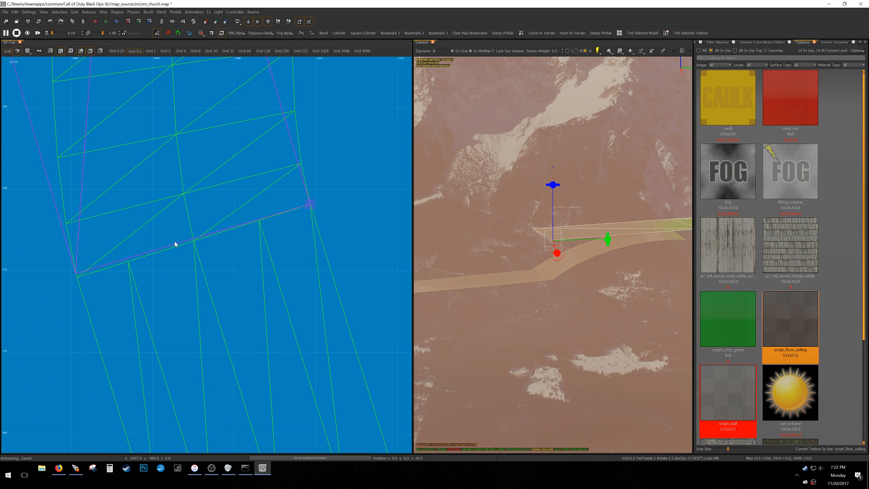
scroll(176, 238, down, 8)
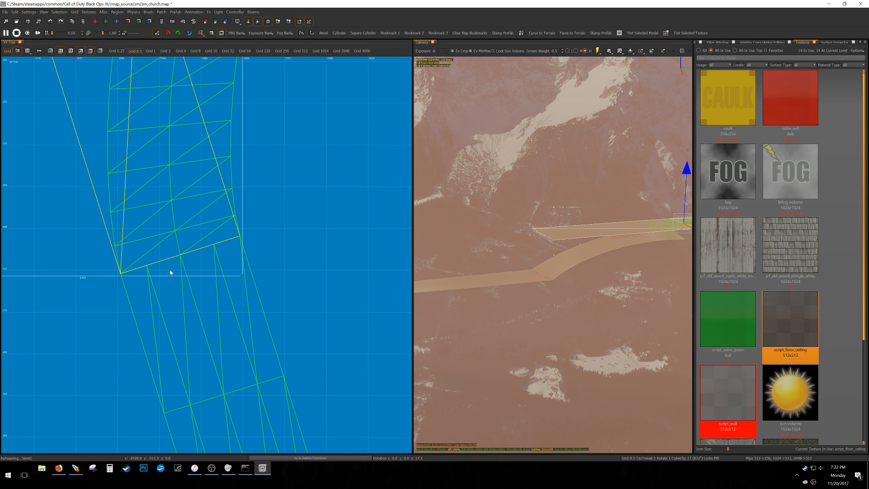
scroll(177, 229, up, 6)
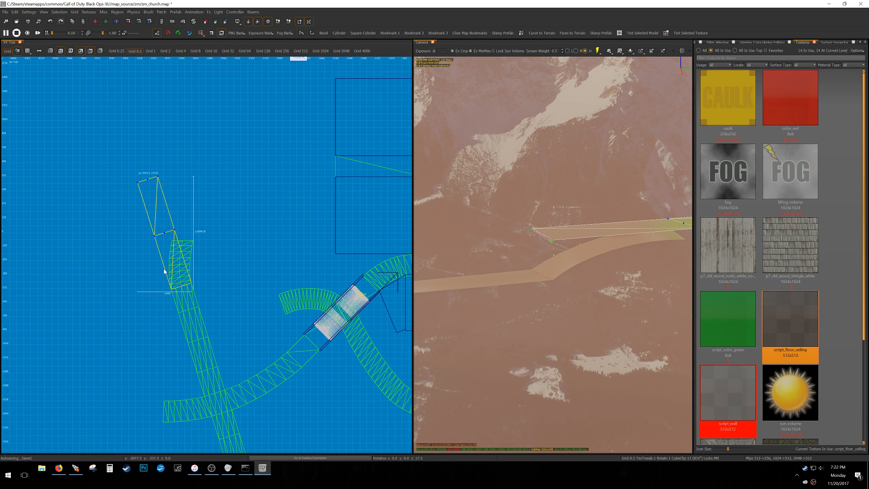
- Shorten the new strip and bend it toward the church by moving and rotating its far-end vertices
key(r)
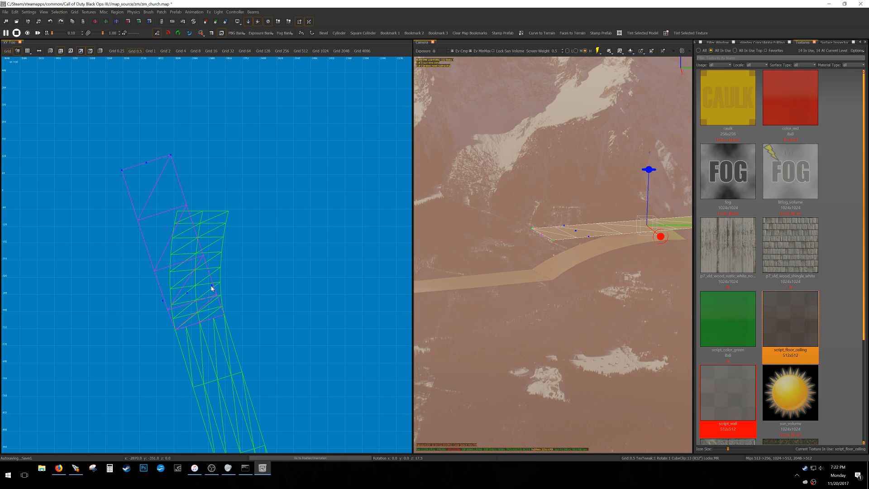
scroll(212, 286, down, 1)
mouse_move(213, 286)
mouse_down()
mouse_move(251, 342)
mouse_move(225, 291)
mouse_up()
key(r)
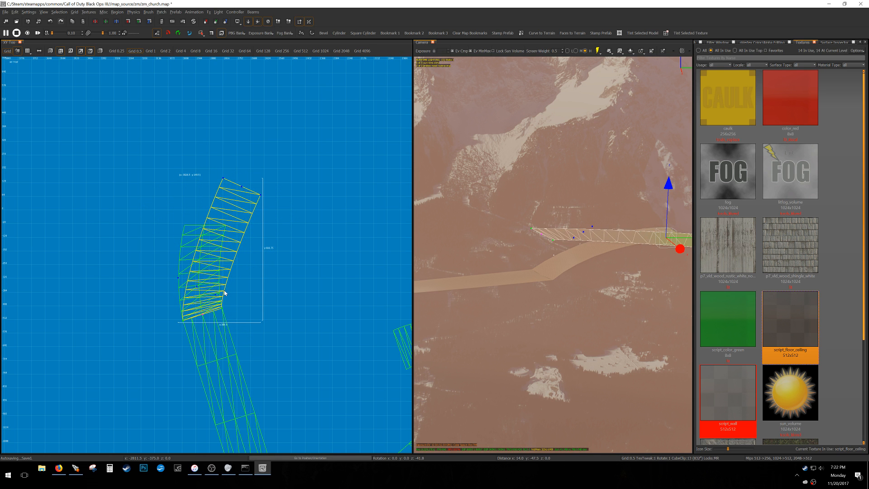
drag(279, 179, 242, 258)
key(r)
drag(250, 251, 252, 253)
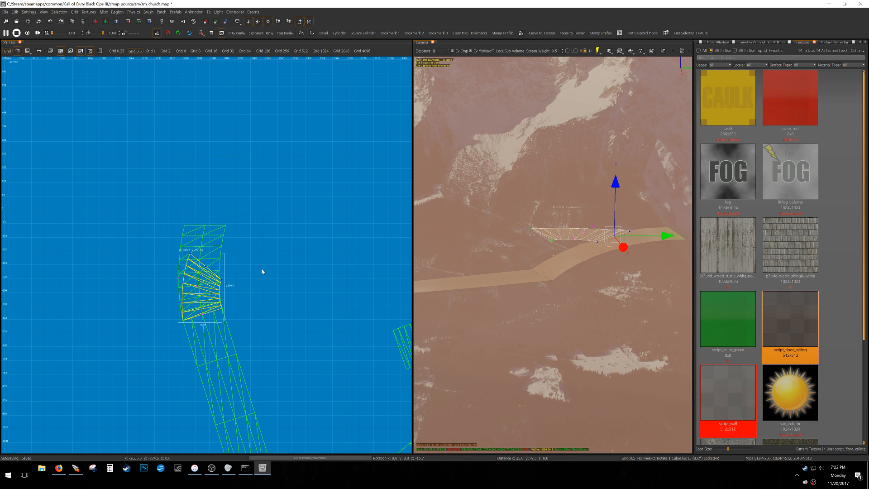
- Duplicate the curved piece, place the copy at its far end and rotate it to continue the bend
scroll(212, 289, up, 4)
drag(192, 309, 339, 254)
key(r)
shift+middle_click(298, 290)
scroll(300, 292, down, 4)
drag(300, 293, 313, 293)
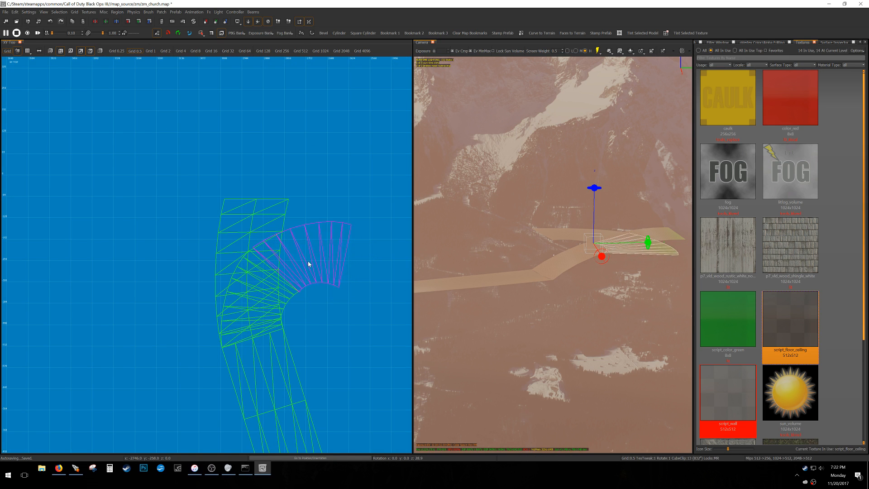
- Select both curved pieces and weld the vertices where they meet
mouse_move(578, 264)
right_down()
mouse_move(634, 307)
mouse_move(574, 265)
mouse_move(571, 217)
mouse_move(625, 254)
mouse_move(584, 279)
right_up()
key(Escape)
key(Escape)
shift+click(573, 291)
shift+click(614, 267)
key(v)
drag(522, 266, 555, 242)
key(w)
- Reselect the two curved pieces and shift the outer piece's vertices inward to tighten the bend
right_drag(567, 293, 595, 334)
key(Escape)
shift+click(552, 303)
shift+click(333, 254)
scroll(308, 263, down, 2)
scroll(285, 279, up, 4)
key(v)
scroll(280, 279, down, 1)
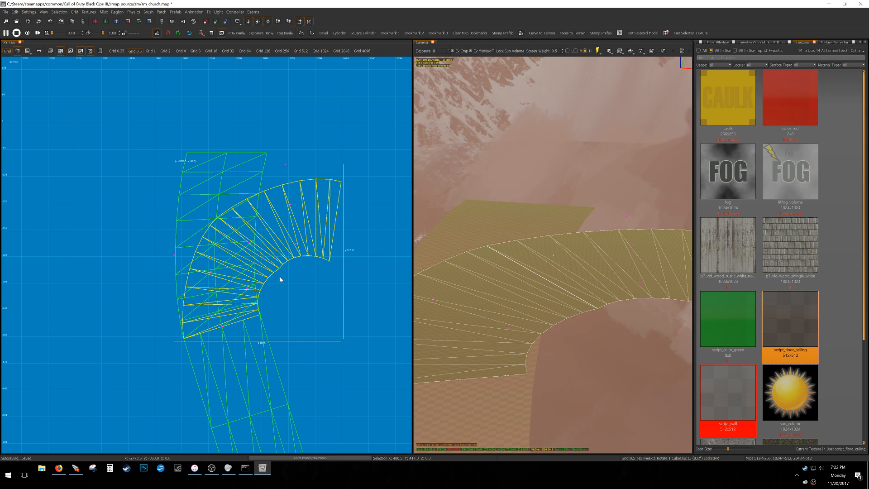
drag(268, 279, 355, 189)
drag(196, 255, 351, 132)
drag(293, 255, 283, 252)
shift+drag(273, 270, 228, 204)
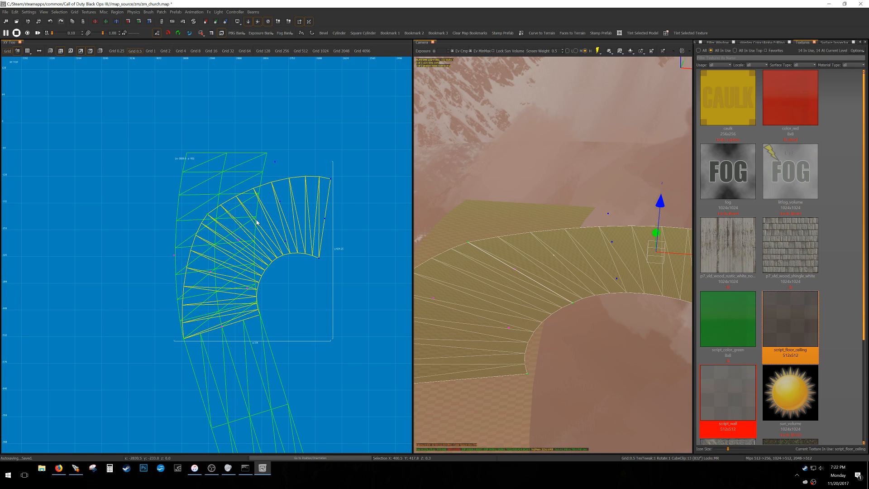
right_drag(249, 221, 262, 224)
key(Escape)
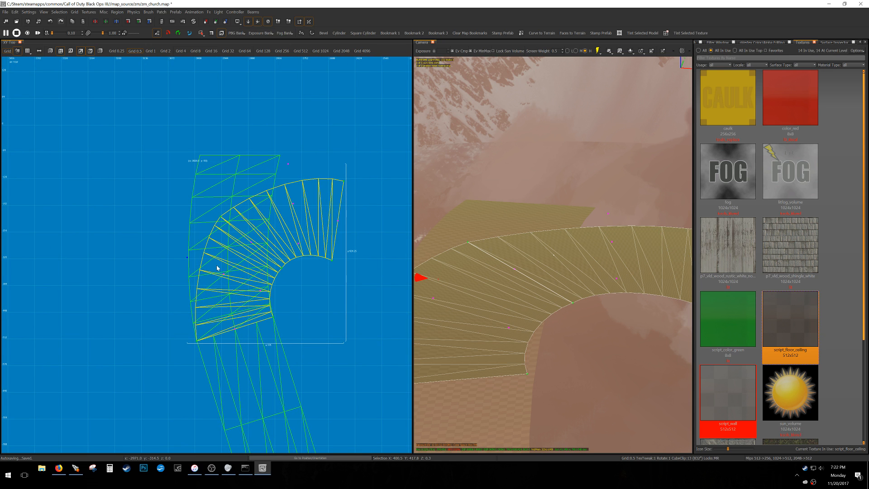
- Move and rotate the vertex rows of the outer curved piece to even out its bend
right_drag(318, 222, 262, 212)
shift+drag(262, 262, 319, 148)
drag(313, 198, 313, 200)
shift+drag(232, 252, 248, 179)
key(v)
key(e)
key(e)
shift+drag(248, 244, 224, 131)
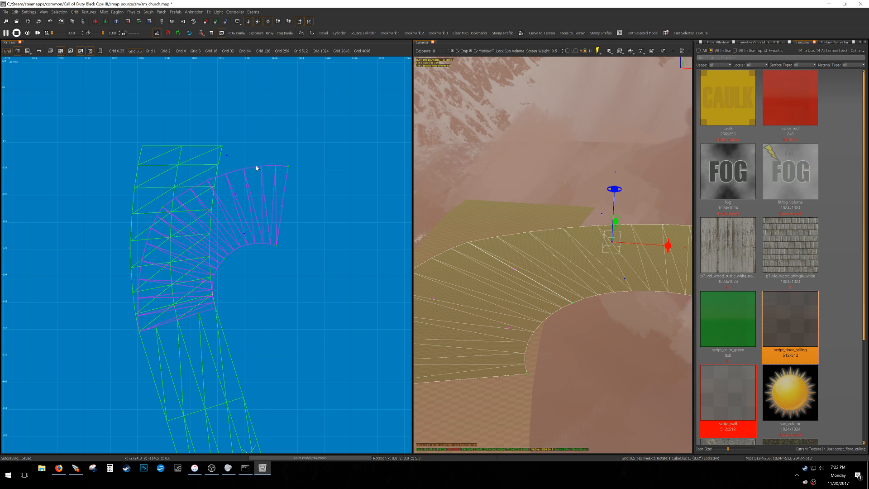
key(e)
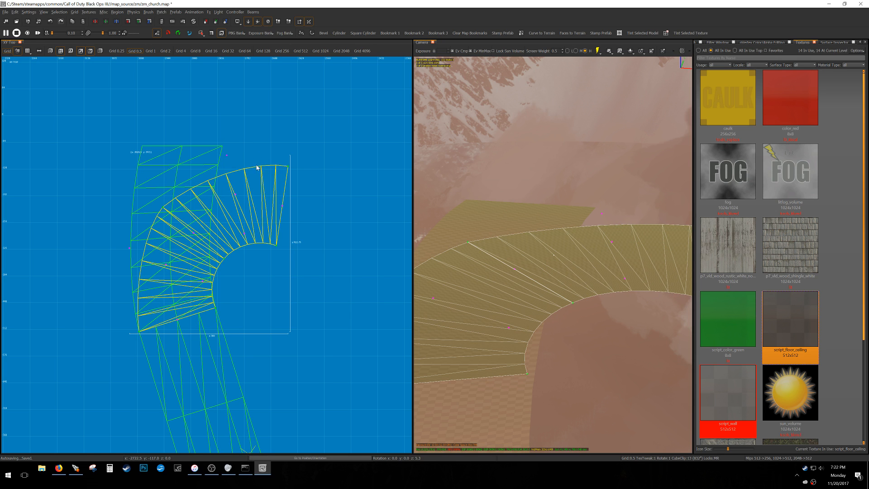
shift+drag(253, 240, 212, 145)
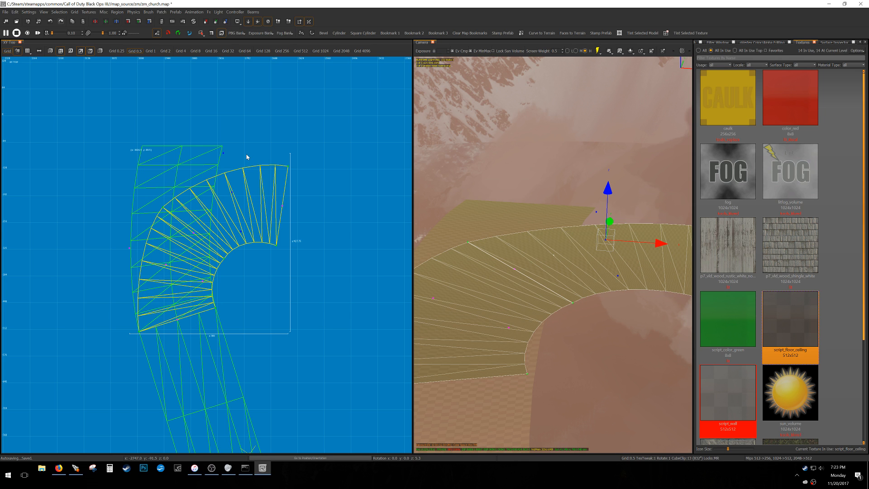
- Adjust the vertex rows along both curved pieces to smooth the arc and shift the far-end vertices outward
right_drag(213, 210, 208, 198)
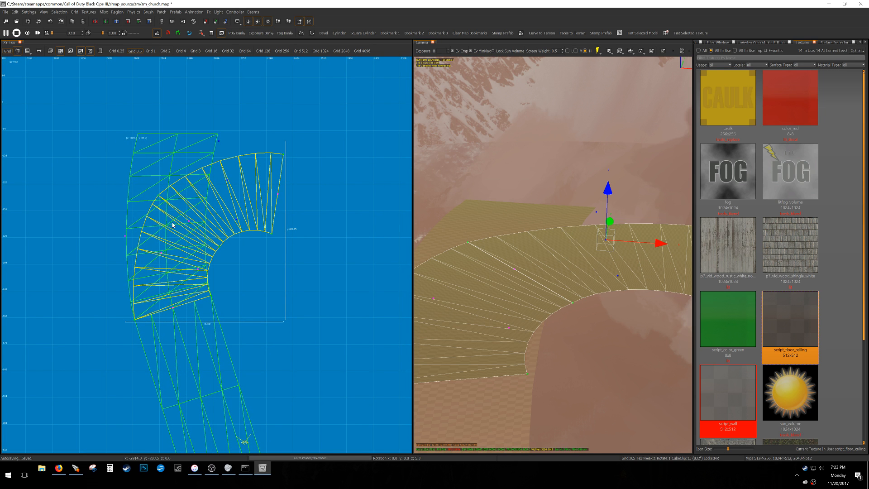
drag(224, 256, 147, 192)
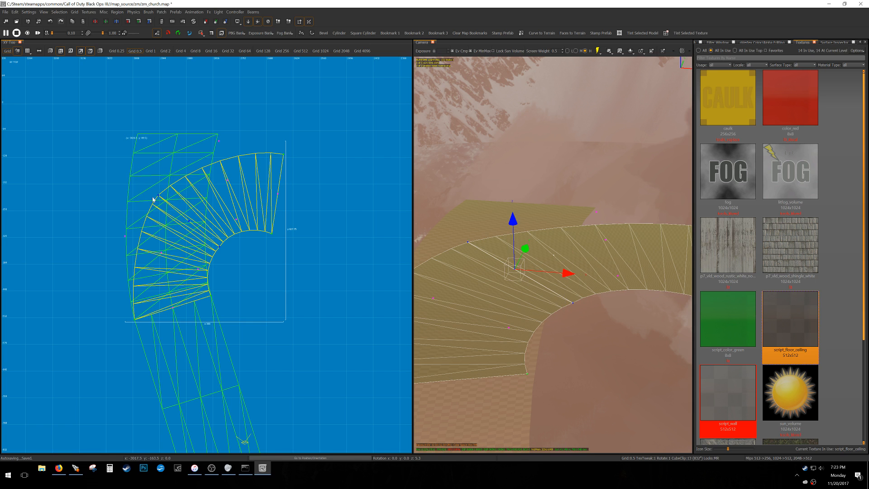
drag(188, 213, 188, 215)
drag(164, 265, 116, 227)
mouse_move(216, 285)
shift+mouse_down()
mouse_move(172, 258)
mouse_move(213, 274)
shift+mouse_up()
drag(140, 210, 247, 125)
drag(264, 244, 306, 149)
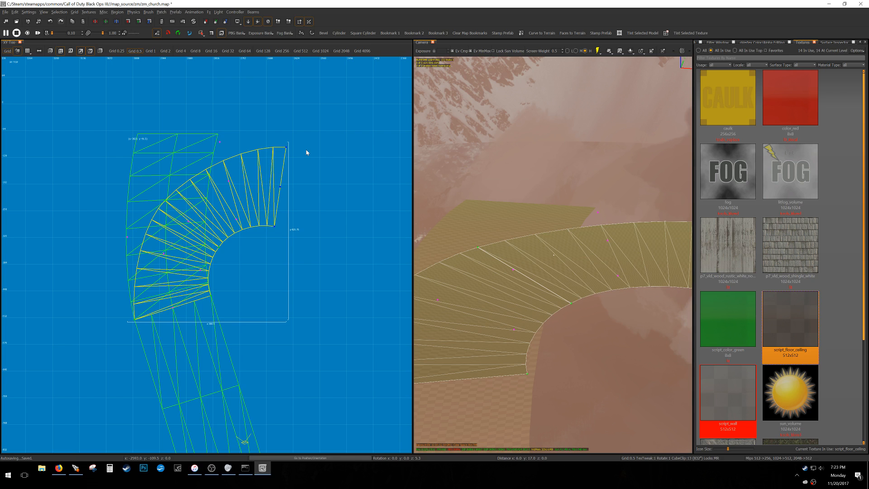
- Duplicate the outer curved piece, place the copy at its far end and rotate it to continue the bend
scroll(300, 163, down, 4)
scroll(274, 190, up, 2)
scroll(249, 200, up, 1)
key(Escape)
key(ctrl+v)
right_drag(175, 177, 176, 190)
scroll(177, 190, up, 2)
drag(177, 190, 270, 235)
key(alt+z)
scroll(196, 227, up, 5)
key(Escape)
scroll(170, 227, down, 4)
drag(224, 148, 227, 178)
key(r)
key(Escape)
- Select the new piece together with the neighbouring curved piece and weld the vertices at their seam
shift+click(184, 212)
shift+click(156, 212)
key(v)
drag(158, 235, 174, 207)
key(w)
drag(164, 183, 184, 166)
scroll(224, 169, down, 3)
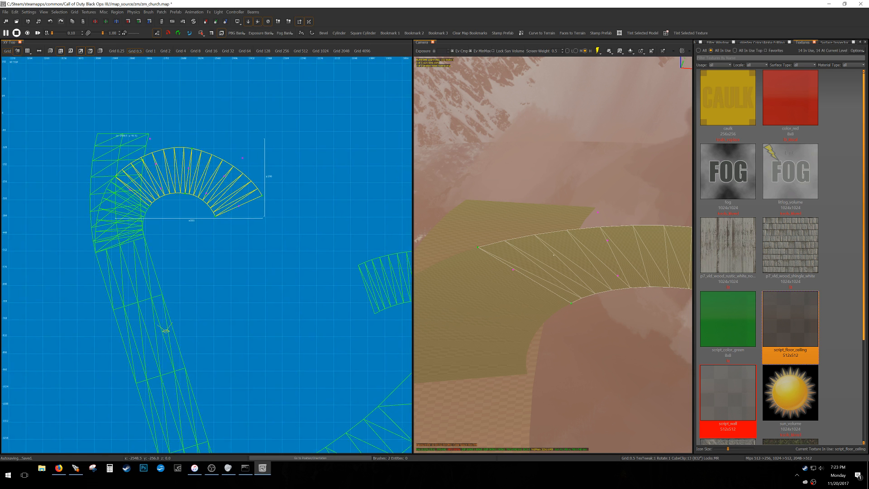
- Reshape the newest piece by moving and rotating its middle and far-end vertices toward the crossing path, and save the map
drag(194, 227, 282, 184)
key(r)
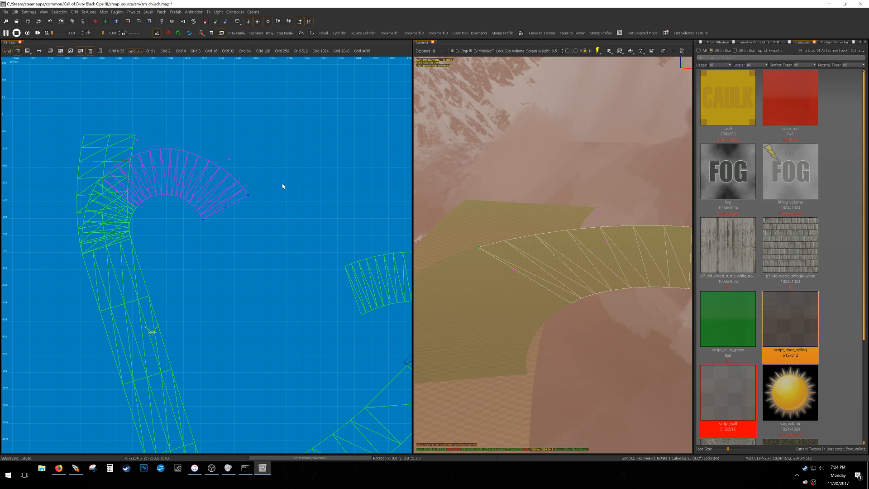
drag(284, 110, 285, 109)
key(w)
mouse_move(274, 185)
mouse_down()
mouse_move(287, 172)
mouse_move(288, 182)
mouse_up()
drag(185, 203, 256, 154)
key(r)
key(w)
key(r)
key(w)
drag(212, 236, 299, 201)
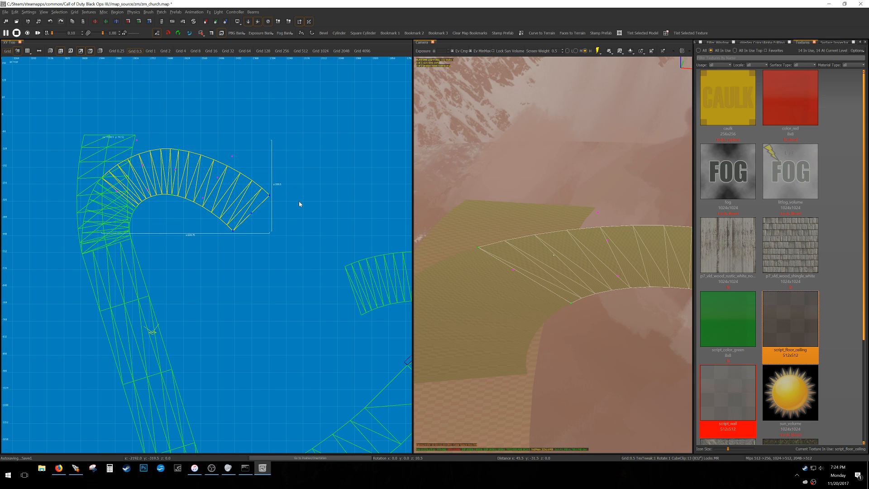
key(ctrl+s)
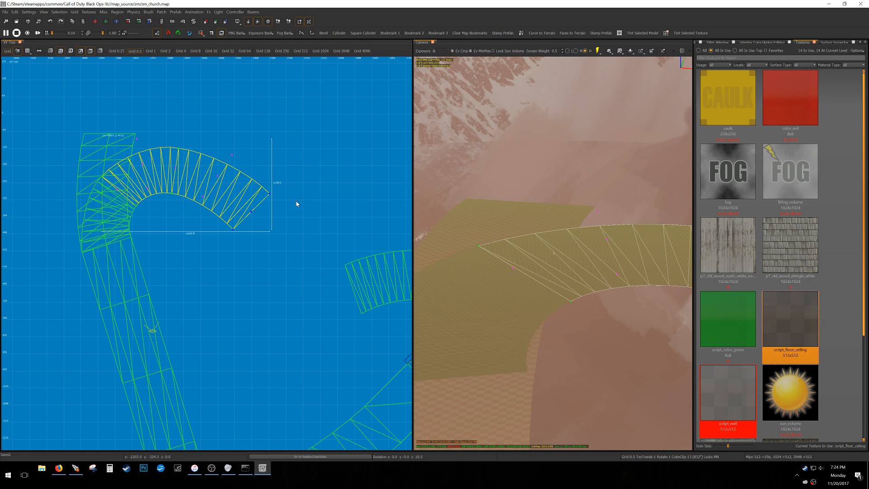
- Refine the curve's far end by rotating and shifting its vertices to point at the crossing path's open end
key(Escape)
drag(284, 186, 277, 171)
key(r)
drag(271, 209, 297, 216)
key(Escape)
drag(199, 211, 268, 149)
key(Escape)
drag(167, 197, 273, 140)
drag(311, 172, 316, 172)
scroll(317, 181, down, 3)
right_drag(317, 197, 259, 202)
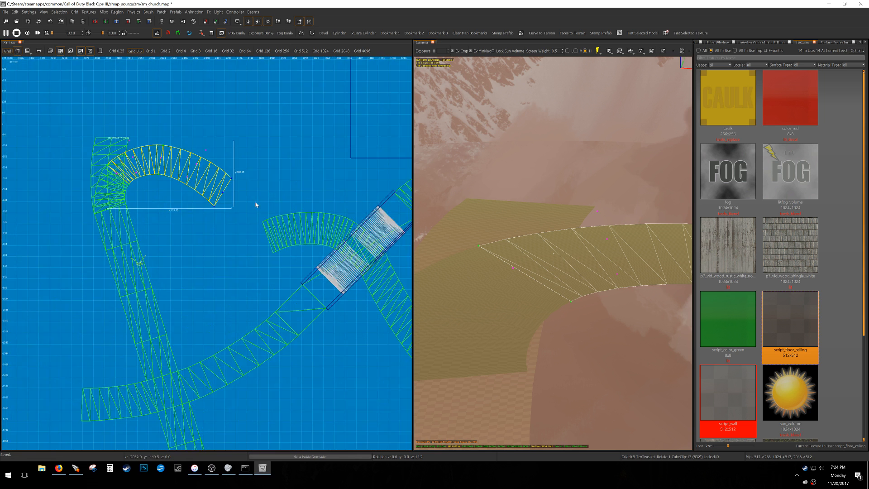
- Duplicate the outermost piece and place the copy at its far end toward the crossing path
scroll(257, 203, up, 3)
key(Escape)
shift+click(189, 178)
key(space)
drag(144, 141, 232, 192)
key(Escape)
- Select the copy and the piece before it and weld the vertices where they meet
shift+click(200, 198)
shift+click(206, 208)
key(v)
drag(179, 227, 199, 180)
key(w)
key(w)
key(w)
- Bend the new piece toward the crossing path by moving its middle and far-end vertices
key(Escape)
right_drag(234, 214, 227, 205)
shift+click(229, 210)
key(v)
drag(225, 231, 290, 150)
drag(282, 180, 272, 206)
mouse_move(340, 185)
mouse_down()
mouse_move(314, 208)
mouse_move(340, 209)
mouse_move(340, 196)
mouse_move(344, 212)
mouse_move(348, 184)
mouse_up()
drag(210, 251, 299, 198)
right_drag(344, 236, 324, 235)
- Move and rotate the open-end vertices of the curved strip beside the crossing so they line up with the new piece
key(Escape)
shift+click(324, 234)
drag(291, 282, 334, 193)
drag(334, 195, 351, 196)
key(r)
drag(278, 213, 321, 218)
key(r)
key(r)
key(r)
- Weld the new piece to the crossing's curved strip at both seam corners and save the map
scroll(345, 233, up, 4)
key(Escape)
shift+click(240, 228)
shift+click(240, 194)
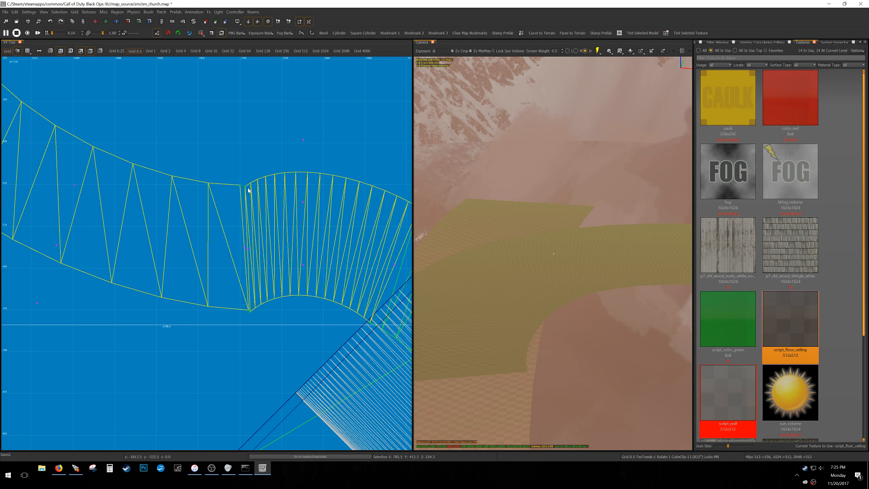
key(v)
drag(222, 277, 270, 227)
key(w)
drag(234, 315, 266, 290)
key(w)
key(v)
scroll(261, 285, down, 2)
key(Escape)
key(ctrl+s)
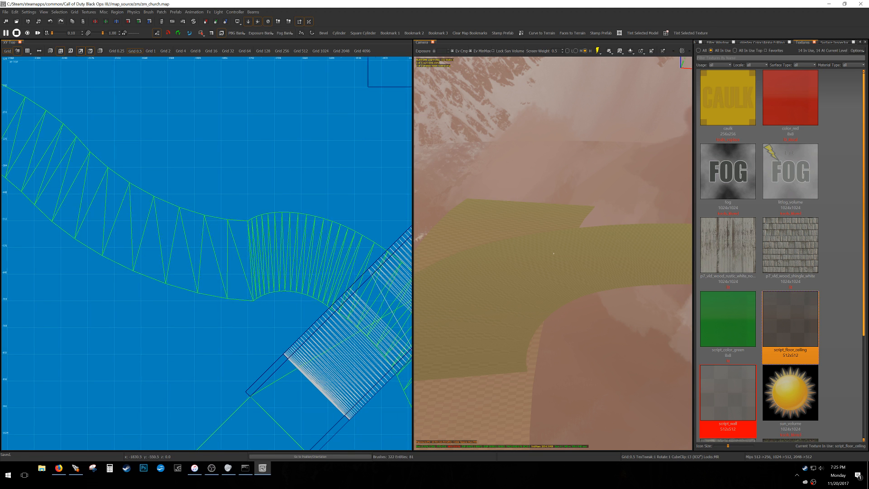
- Reselect the two joined pieces and move and rotate their seam vertices to straighten the transition
right_drag(231, 240, 246, 229)
shift+click(237, 242)
shift+click(270, 265)
scroll(263, 285, down, 2)
key(v)
drag(243, 312, 276, 210)
drag(275, 225, 255, 221)
key(r)
drag(172, 294, 265, 306)
key(r)
key(r)
key(r)
- Rotate the neighbouring vertex rows on the joined pieces to smooth the path into the crossing
drag(266, 264, 303, 250)
key(r)
key(r)
key(r)
drag(247, 240, 279, 225)
key(r)
key(ctrl+z)
drag(212, 283, 280, 207)
key(r)
key(r)
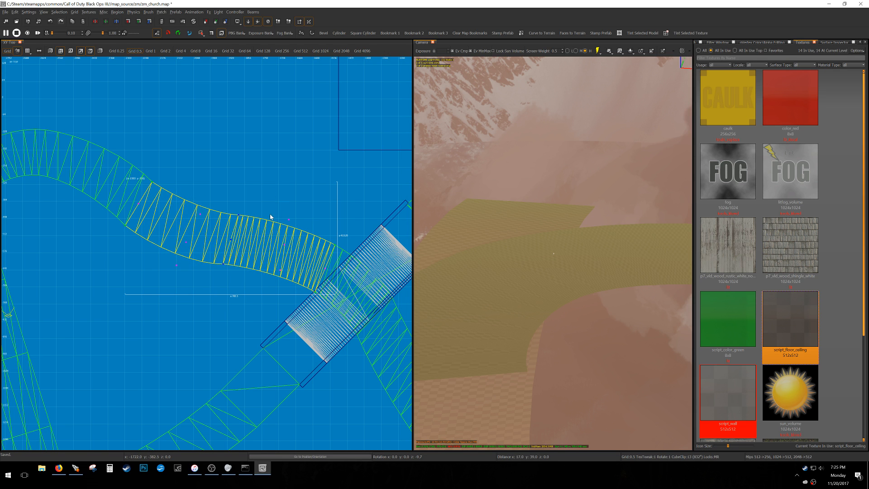
- Add the preceding curved piece to the selection and shift the vertex rows around the seam to soften the S-curve
scroll(267, 219, down, 2)
shift+click(186, 217)
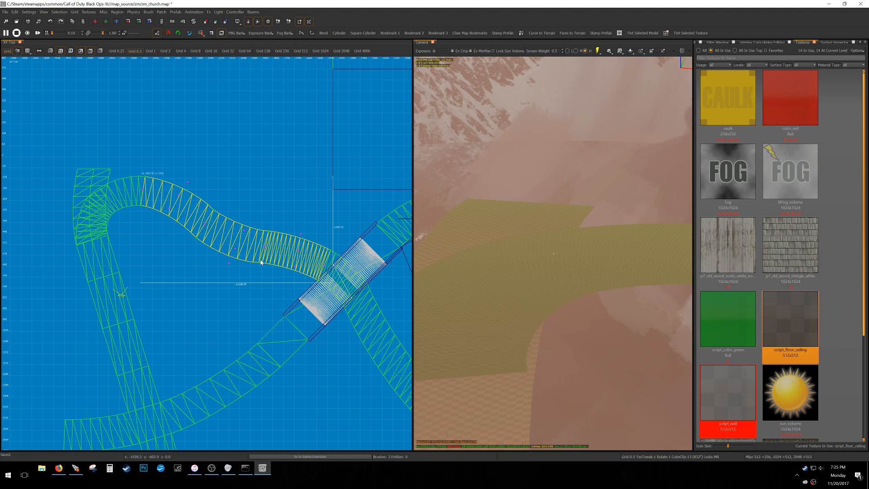
scroll(261, 265, up, 1)
drag(217, 273, 237, 208)
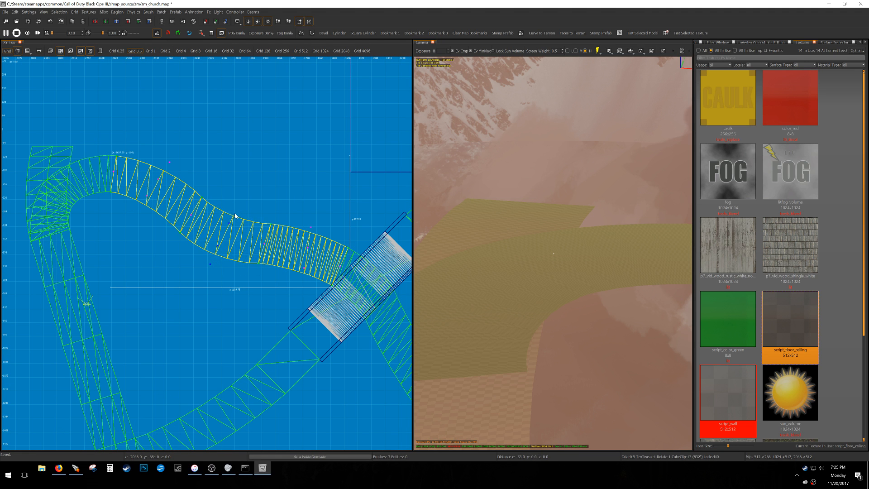
mouse_move(243, 281)
mouse_down()
mouse_move(285, 215)
mouse_move(280, 200)
mouse_up()
drag(290, 273, 324, 211)
- Lower the vertex row between the seam and the crossing so the path slopes with the crossing's level
mouse_move(512, 221)
right_down()
mouse_move(598, 221)
mouse_move(639, 206)
mouse_move(583, 232)
right_up()
key(w)
key(d)
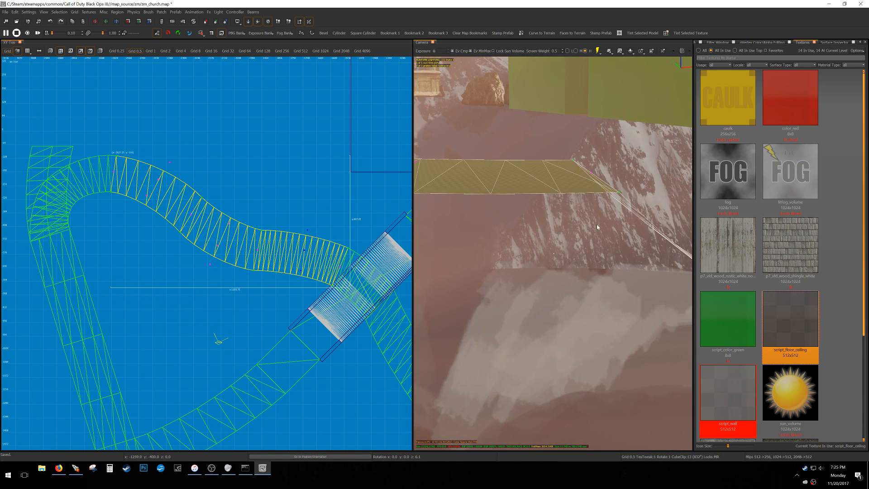
drag(592, 119, 612, 374)
key(d)
mouse_move(612, 372)
right_down()
mouse_move(652, 357)
mouse_move(554, 366)
mouse_move(570, 357)
right_up()
key(w)
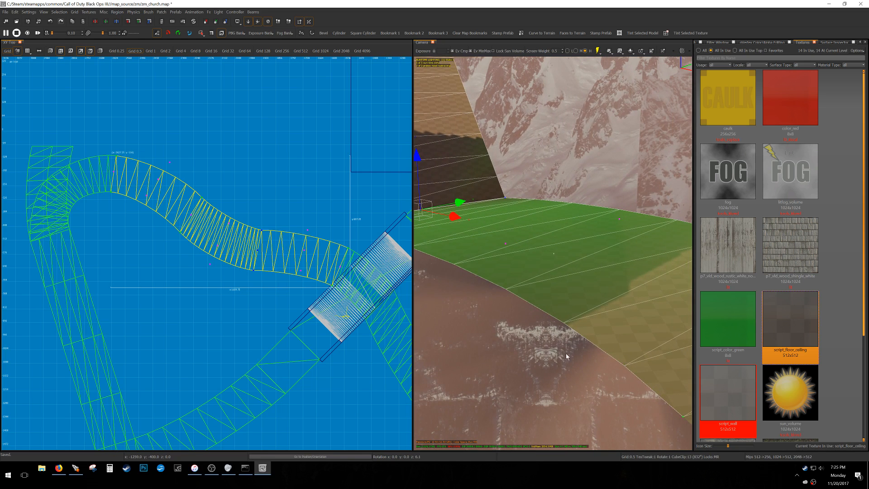
- Select the next vertex rows near the crossing and fine-tune their height for a gentler slope
drag(488, 259, 640, 213)
shift+click(621, 199)
drag(542, 168, 542, 188)
right_drag(542, 188, 516, 229)
right_drag(213, 251, 218, 254)
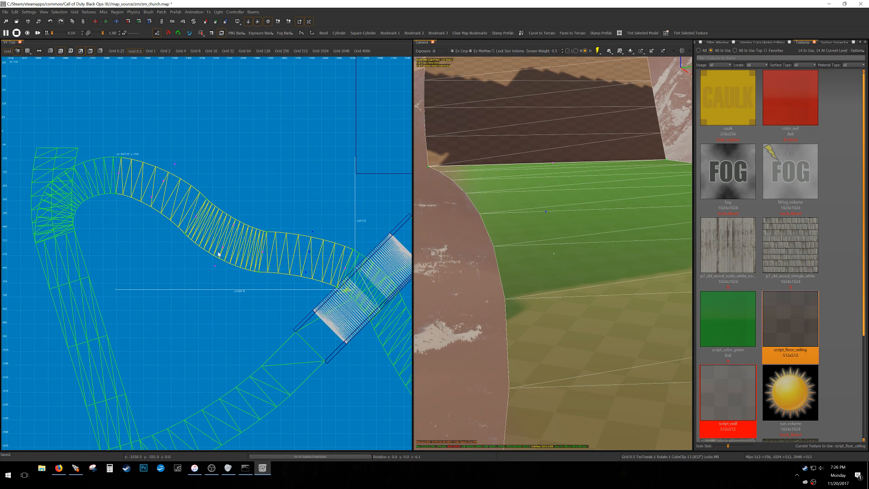
drag(552, 112, 552, 99)
- Lower the next two vertex rows farther up the S-curve to continue the descending slope
drag(212, 271, 249, 212)
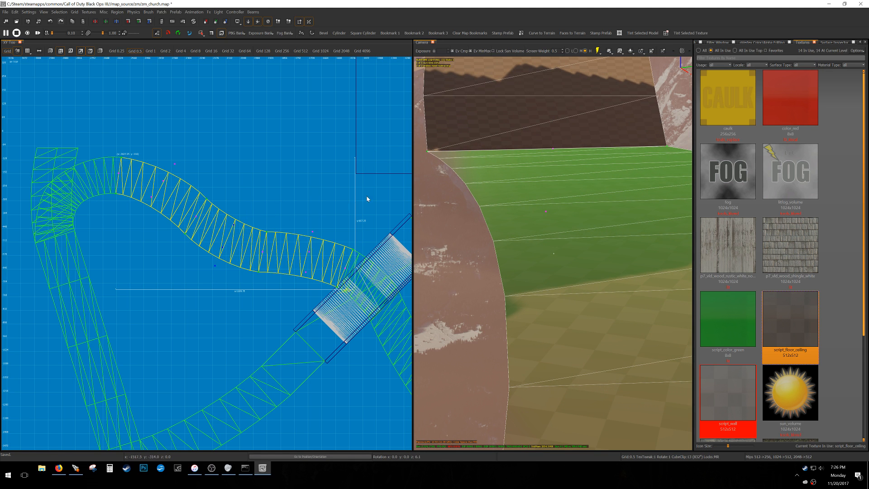
right_drag(508, 184, 499, 90)
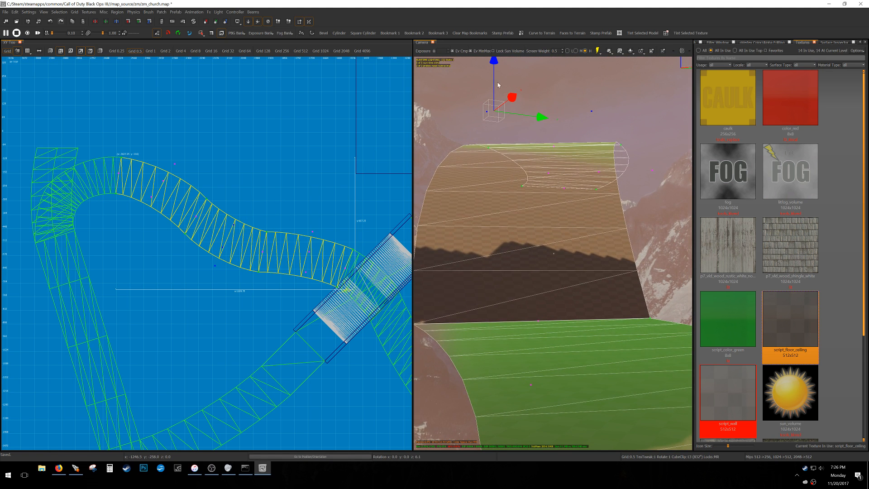
drag(495, 65, 501, 213)
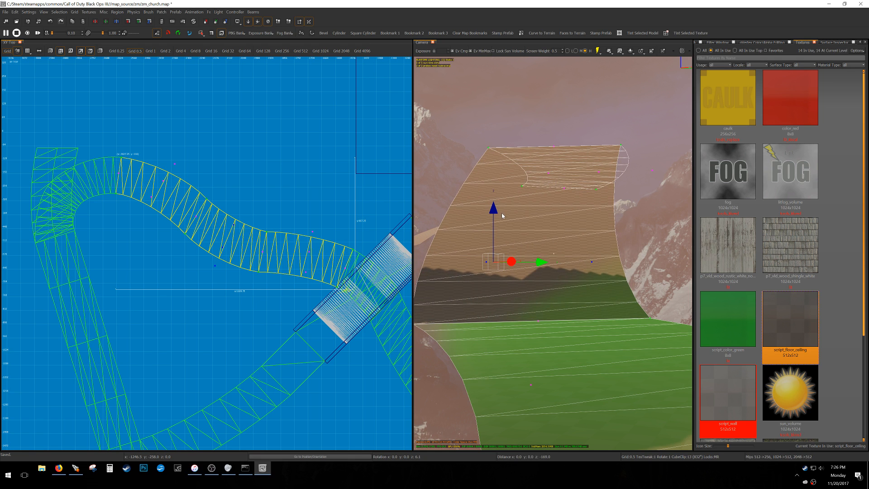
drag(487, 156, 687, 107)
drag(565, 92, 568, 185)
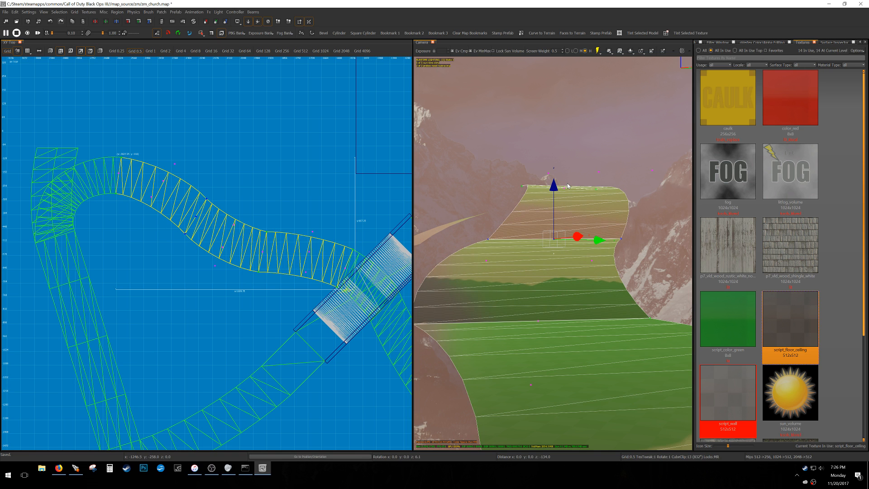
- Add the preceding bend piece to the selection and lower the vertex rows at and near its seam with the S-curve
drag(146, 203, 187, 144)
mouse_move(490, 223)
right_down()
mouse_move(523, 227)
mouse_move(491, 211)
right_up()
key(a)
key(w)
key(a)
key(v)
shift+click(517, 217)
key(a)
key(v)
drag(522, 137, 522, 175)
right_drag(478, 207, 478, 207)
click(487, 192)
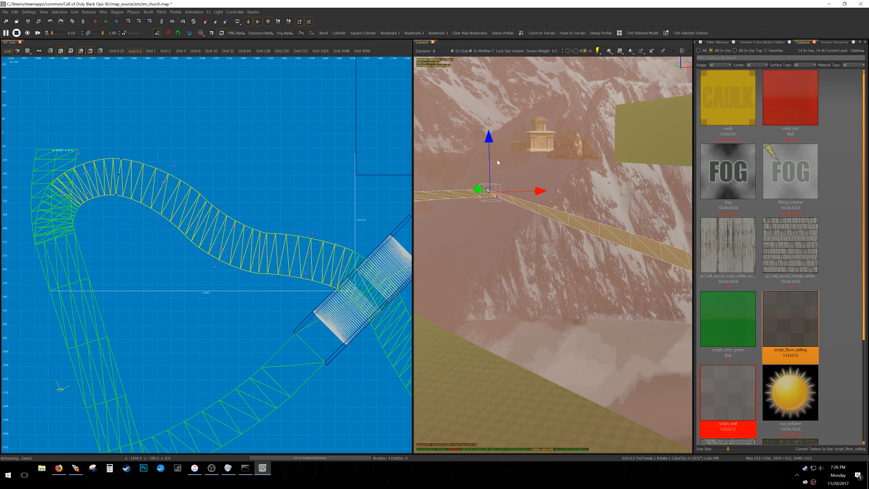
drag(489, 140, 490, 176)
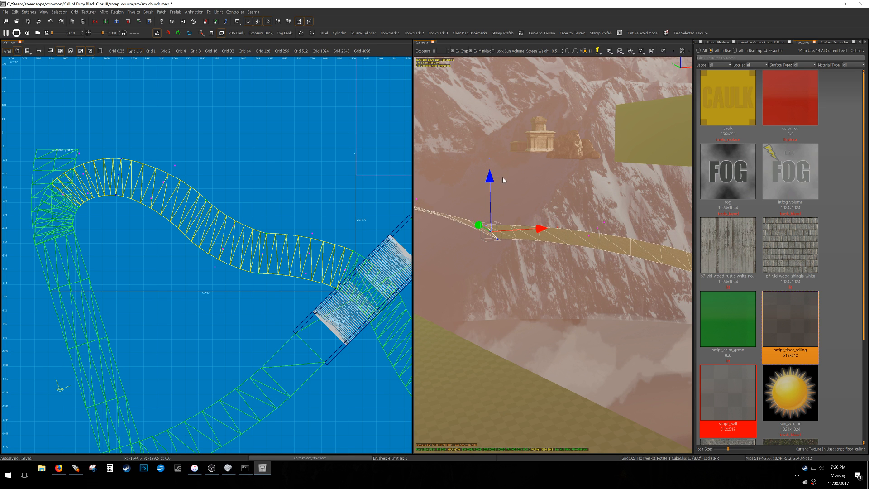
- Add the fork's junction piece to the selection and lower the vertices where it overlaps the bend
right_drag(489, 177, 490, 176)
key(d)
right_drag(480, 254, 480, 253)
drag(480, 254, 624, 164)
right_drag(633, 188, 633, 188)
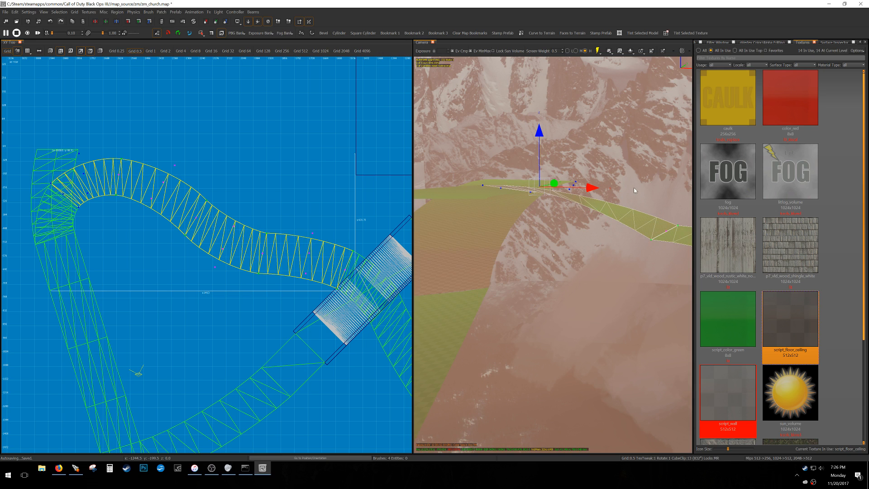
shift+click(483, 200)
right_drag(484, 200, 468, 210)
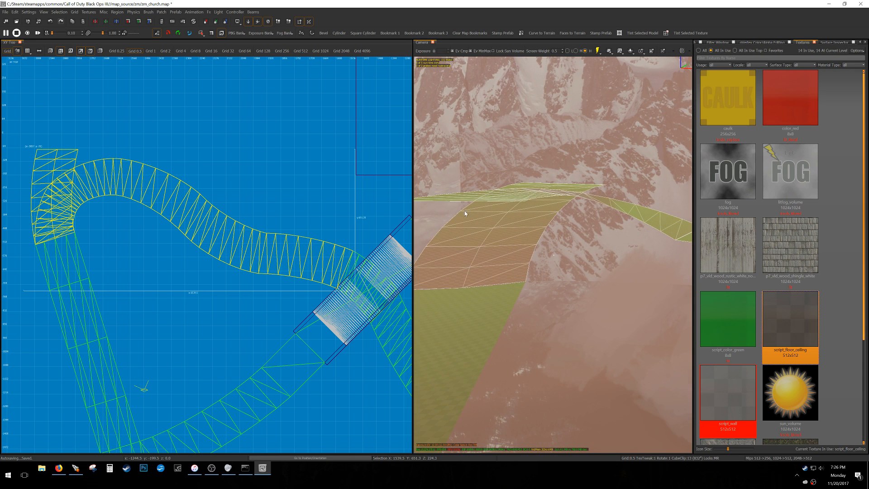
scroll(468, 213, down, 3)
drag(427, 220, 616, 145)
drag(535, 144, 548, 172)
mouse_move(548, 171)
right_down()
mouse_move(627, 176)
mouse_move(560, 178)
right_up()
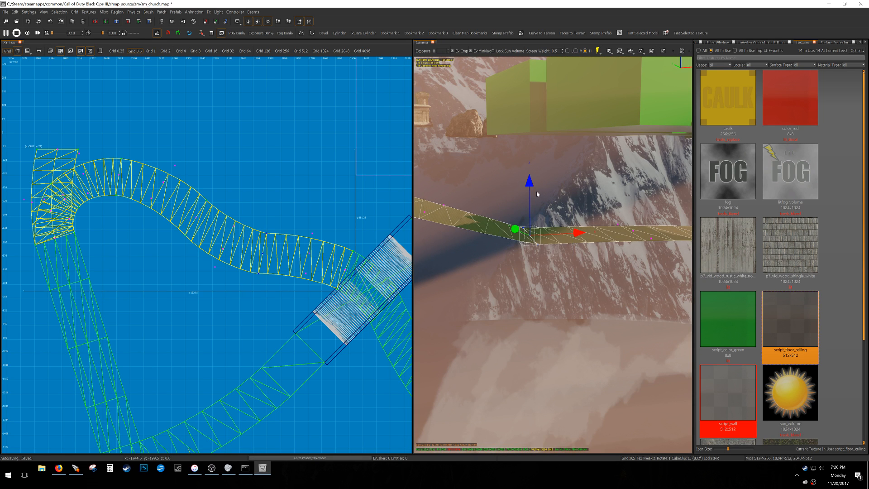
- Raise the vertex row at the last seam before the crossing slightly and lower the row nearer the crossing
drag(530, 185, 530, 177)
right_drag(530, 178, 566, 178)
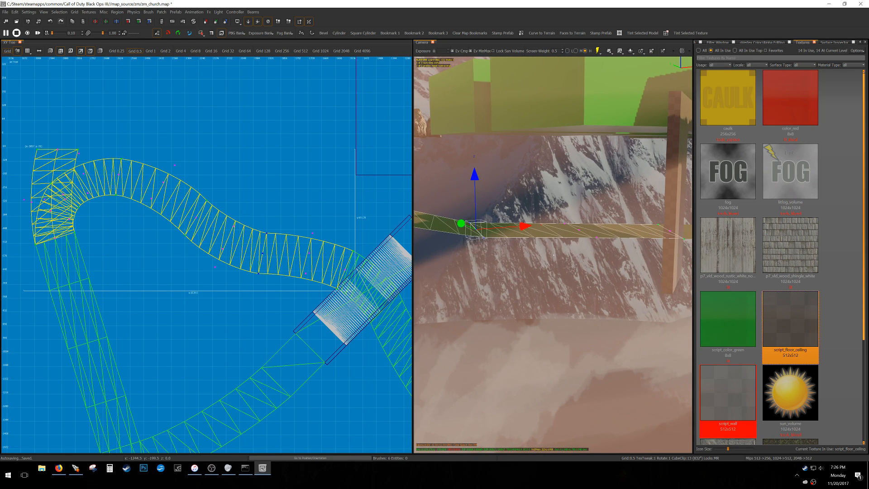
click(596, 232)
drag(579, 177, 579, 182)
- Select only the short bend piece at the fork and drop its vertex rows onto the surface below
right_drag(579, 182, 439, 179)
right_drag(554, 254, 545, 198)
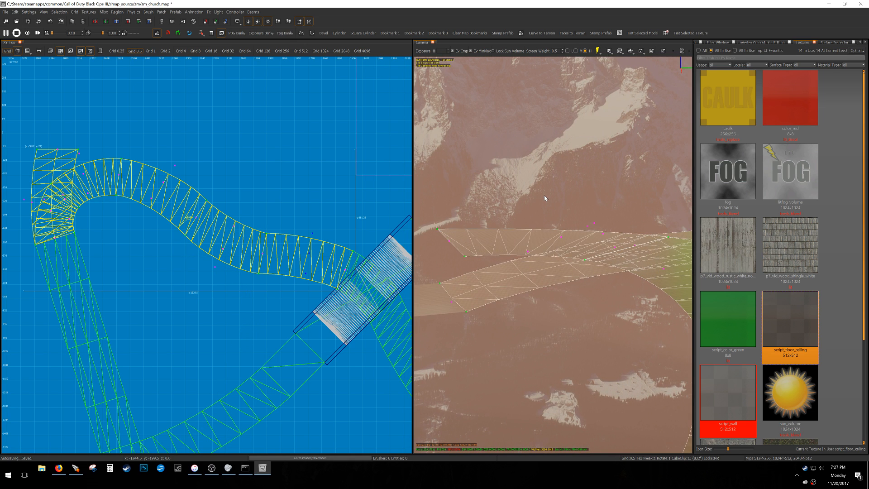
key(Escape)
shift+click(486, 237)
right_drag(487, 240, 493, 248)
key(v)
drag(473, 216, 558, 279)
key(End)
right_drag(564, 273, 561, 271)
drag(512, 260, 622, 214)
key(End)
right_drag(609, 273, 648, 254)
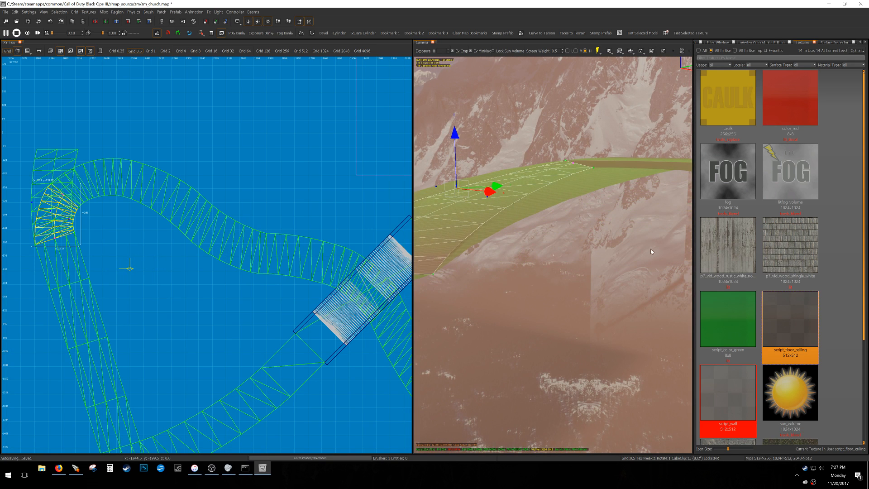
- Select the neighbouring arc piece as well and weld the vertices along its seam with the bend
shift+click(610, 169)
key(v)
drag(530, 131, 617, 186)
key(w)
key(Escape)
key(Escape)
- Try to adjust the bend piece's vertices near its seam with the arc, and undo the last change
shift+click(563, 172)
right_drag(623, 207, 645, 286)
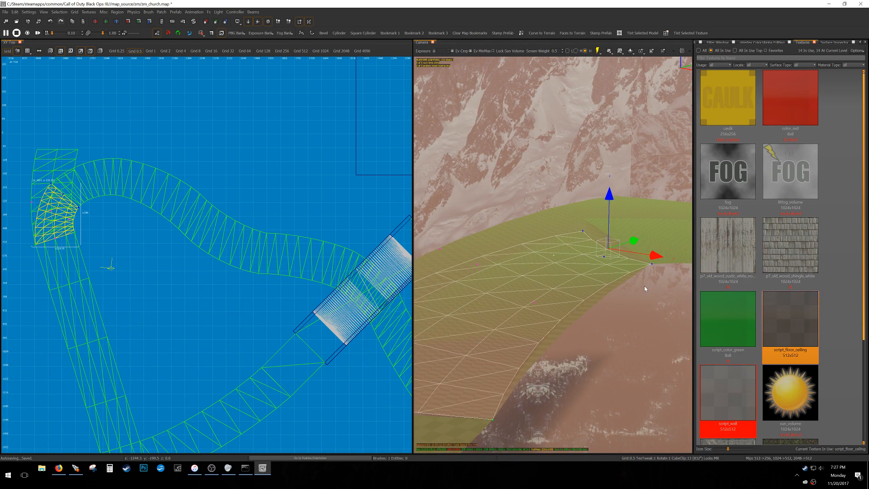
drag(653, 222, 659, 253)
key(v)
key(f)
key(c)
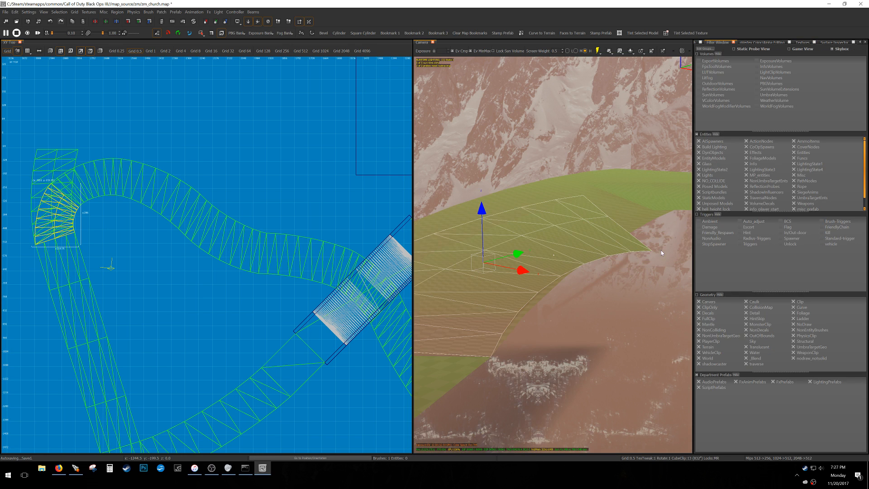
drag(507, 251, 590, 170)
key(ctrl+z)
- Add the arc piece to the selection and weld its end vertices to the bend to close the seam
shift+click(653, 203)
key(v)
key(w)
drag(598, 224, 612, 185)
key(w)
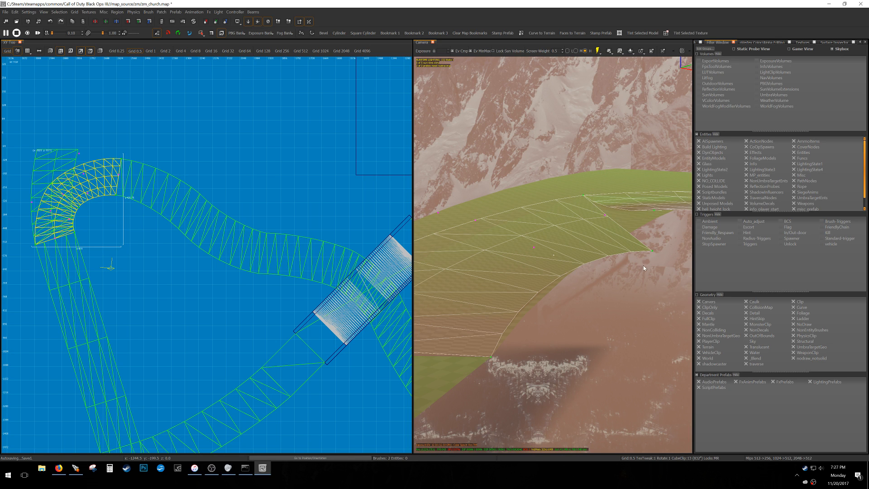
drag(670, 207, 670, 209)
key(w)
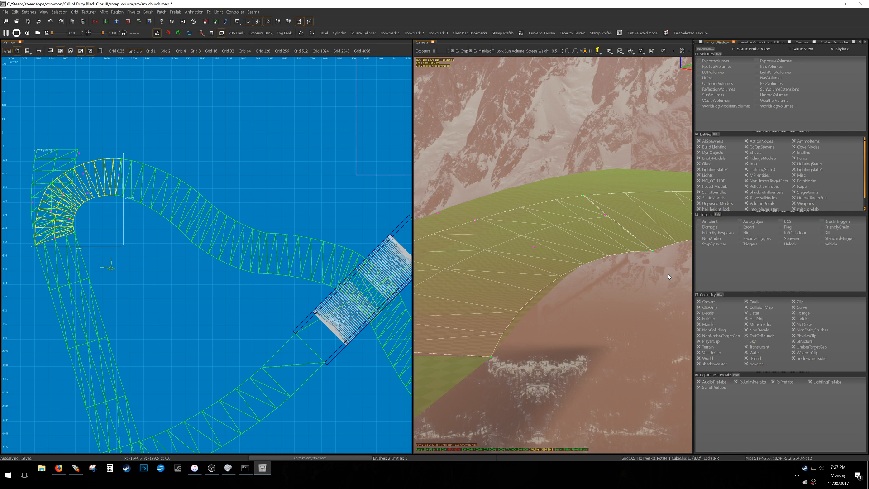
- Move the middle vertex at the bend's seam so it lines up with the seam edge
right_drag(571, 269, 652, 273)
key(a)
key(w)
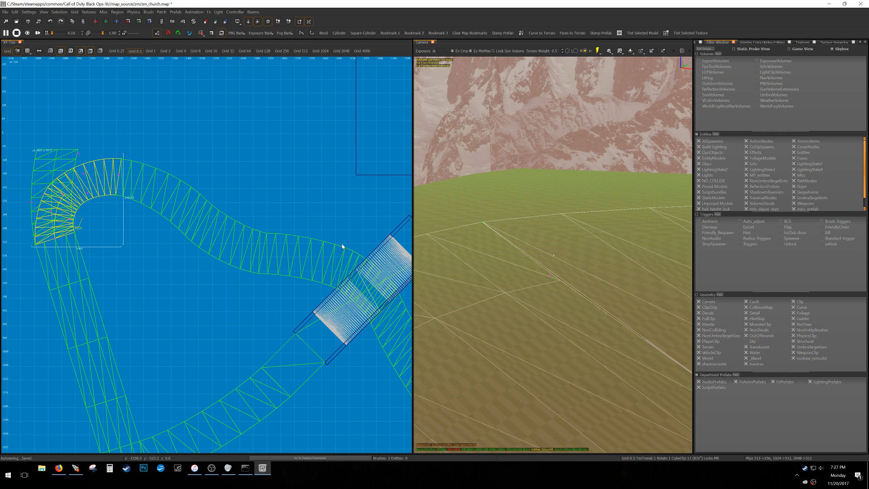
scroll(202, 202, up, 8)
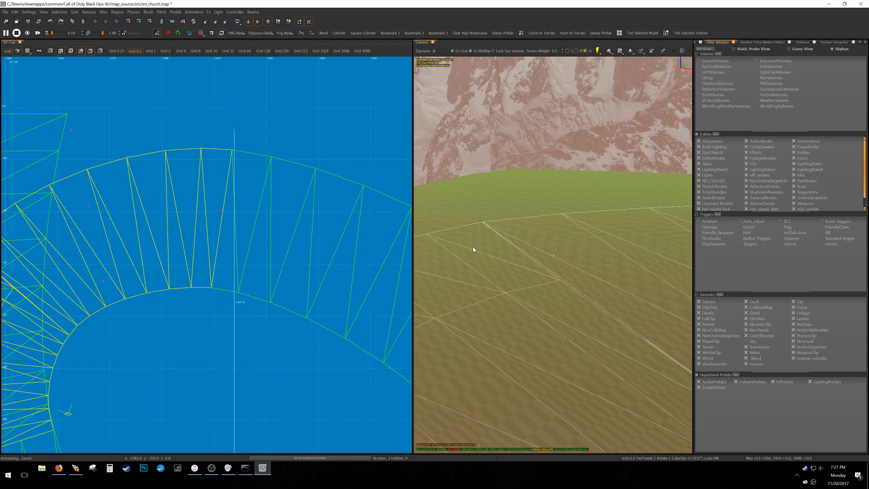
click(548, 273)
scroll(281, 237, down, 7)
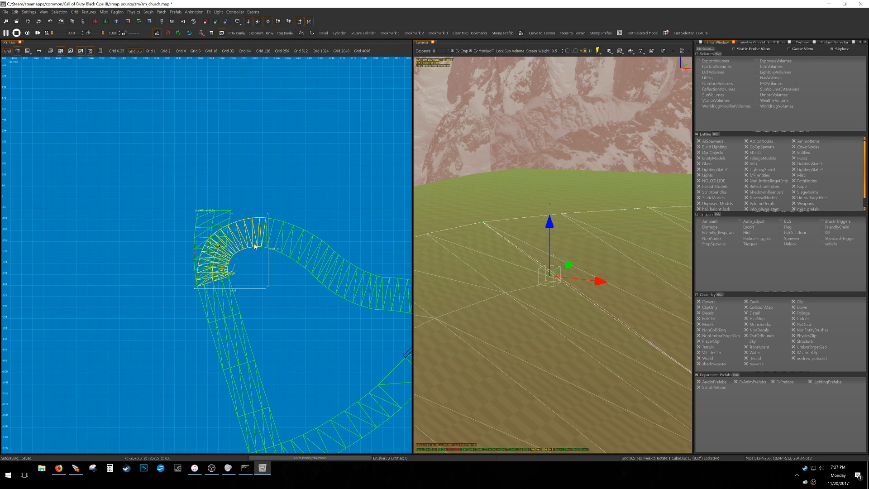
scroll(254, 246, up, 8)
drag(247, 272, 332, 330)
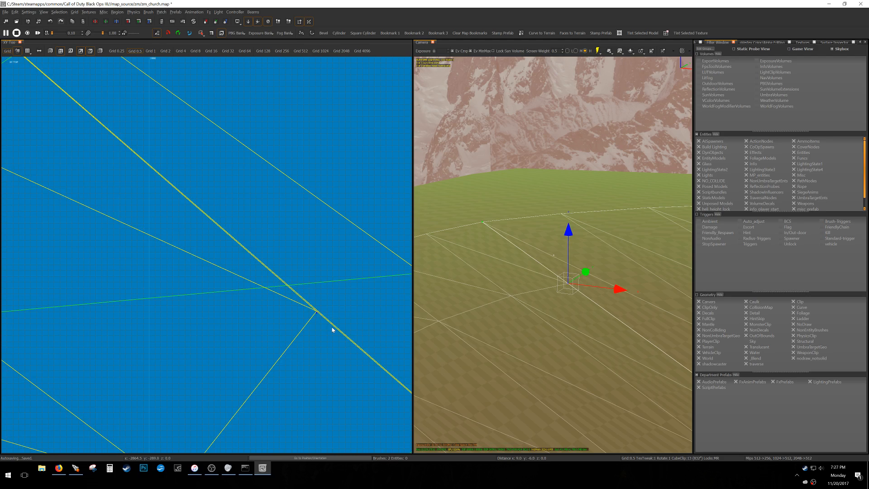
scroll(330, 330, up, 4)
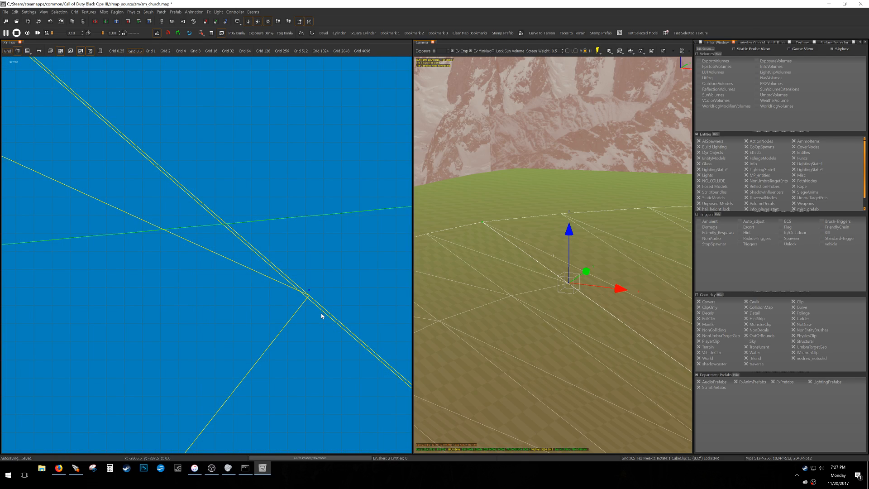
scroll(309, 298, down, 8)
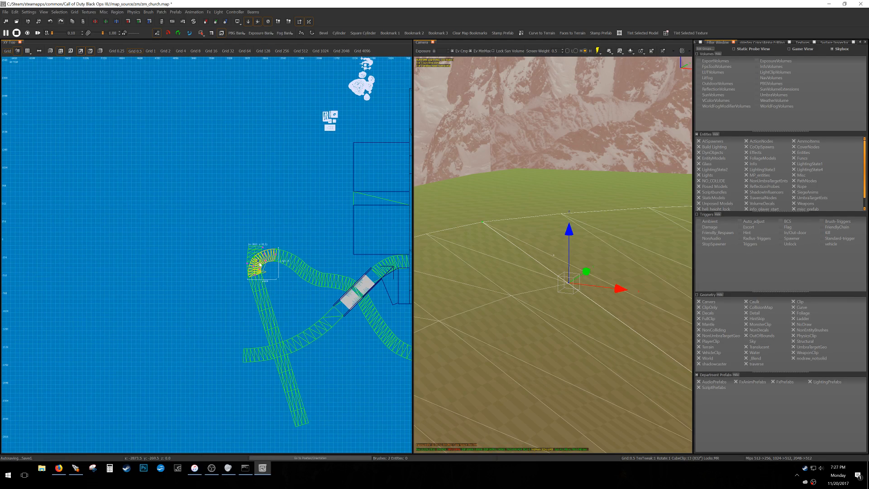
scroll(261, 292, up, 2)
shift+click(258, 291)
shift+click(244, 231)
shift+click(302, 248)
shift+click(334, 265)
shift+click(369, 276)
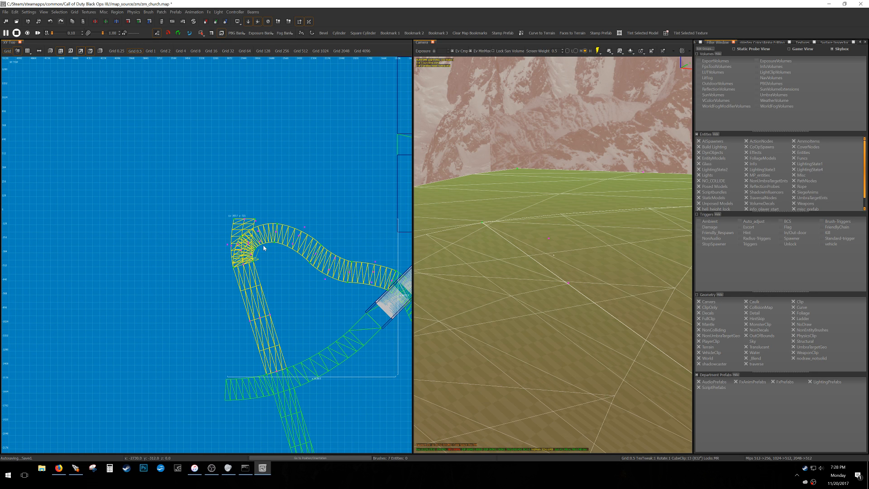
key(Escape)
- Select the fork's junction piece and place a copy of it beyond its far end
shift+click(237, 224)
scroll(251, 244, up, 2)
mouse_move(247, 241)
right_down()
mouse_move(252, 263)
mouse_move(244, 264)
mouse_move(241, 250)
right_up()
scroll(256, 260, down, 4)
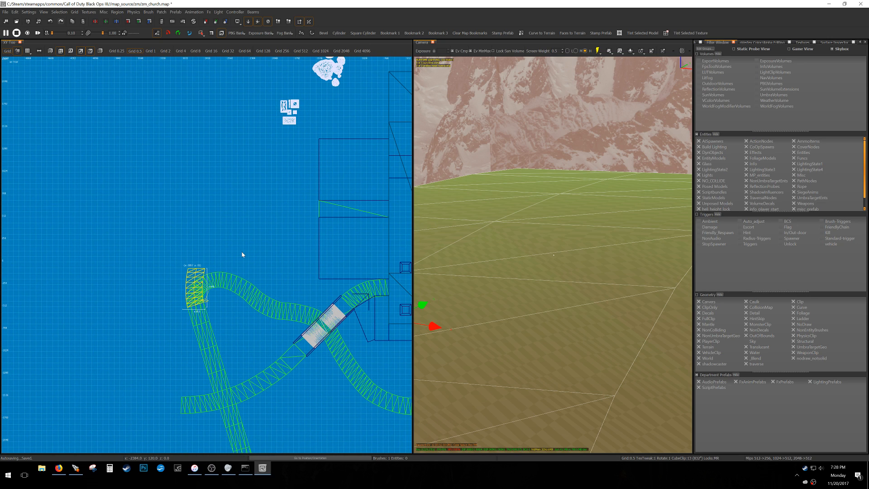
scroll(206, 280, up, 4)
drag(202, 316, 196, 210)
- Select the junction piece together with its copy and weld the vertices along their shared seam
key(Escape)
shift+click(192, 248)
shift+click(186, 226)
key(v)
key(w)
drag(165, 247, 243, 212)
key(w)
key(w)
- Shift the new piece's vertex rows and far end to stretch it into a gently curving extension of the path
key(Escape)
shift+click(172, 203)
key(v)
drag(129, 195, 250, 183)
right_drag(210, 114, 243, 190)
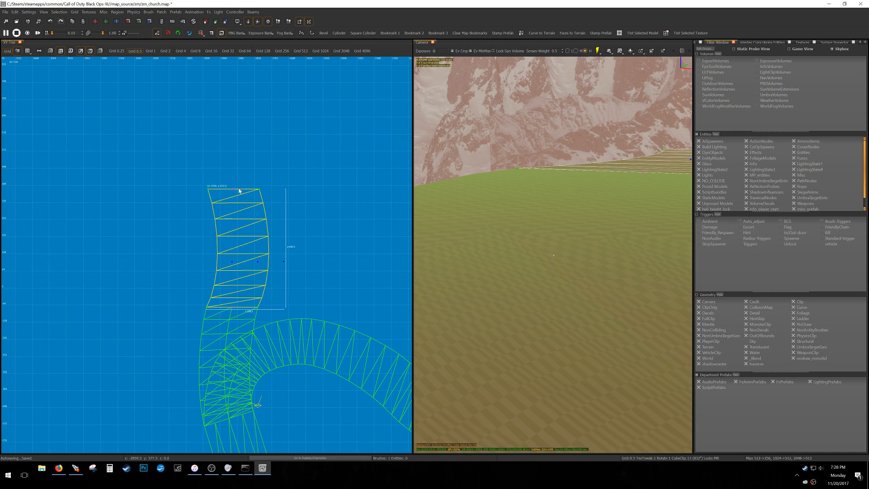
scroll(270, 167, down, 2)
drag(247, 199, 252, 136)
drag(238, 225, 298, 198)
drag(301, 194, 311, 155)
- Raise the far-end vertices of the new path extension and save the map
right_drag(520, 184, 538, 182)
drag(607, 145, 598, 75)
key(Escape)
right_drag(563, 262, 500, 258)
shift+click(633, 315)
key(Escape)
shift+click(250, 256)
scroll(250, 271, up, 3)
mouse_move(553, 255)
right_down()
mouse_move(679, 271)
mouse_move(618, 311)
mouse_move(608, 296)
right_up()
key(w)
key(Escape)
key(ctrl+s)
- Subdivide the pieces of the winding path stretch with a lengthwise vertex row down the middle
key(w)
key(w)
shift+click(606, 298)
shift+click(603, 314)
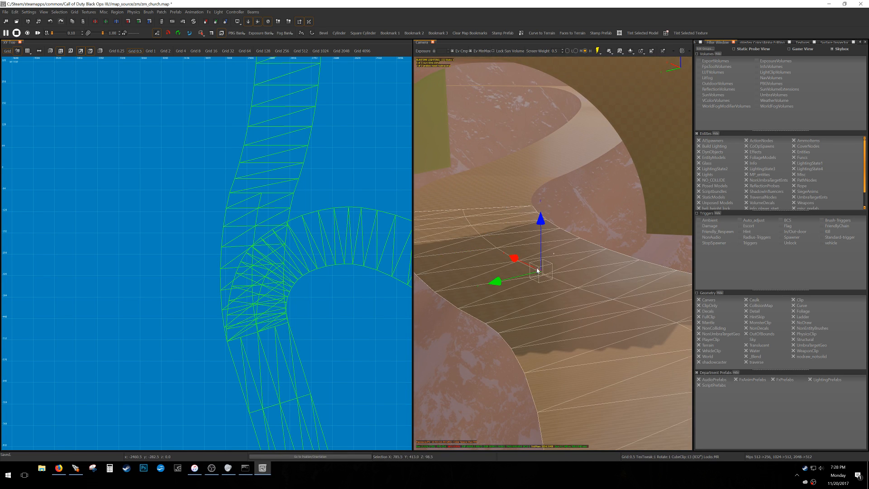
shift+click(514, 194)
shift+click(535, 173)
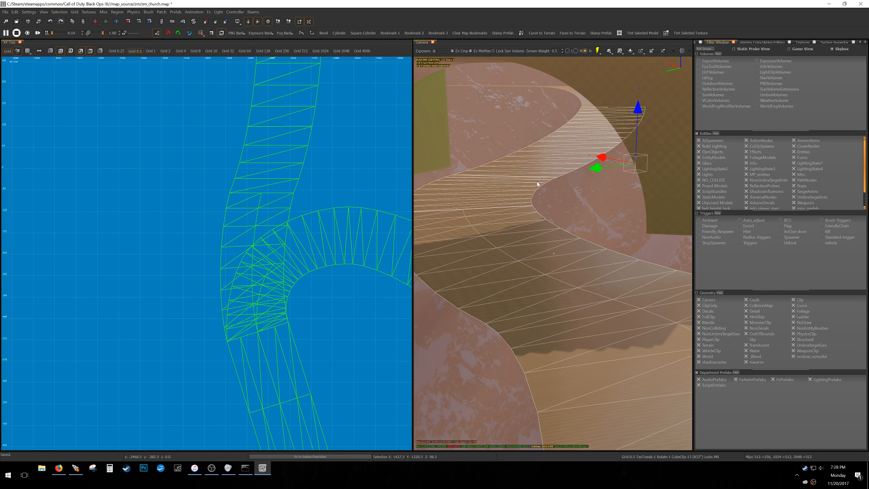
key(Escape)
right_drag(543, 238, 523, 259)
shift+click(523, 261)
shift+click(507, 237)
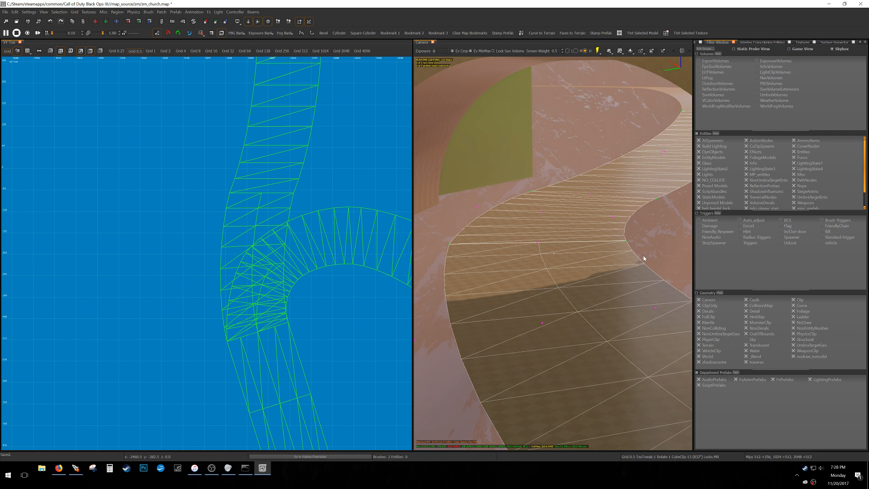
- Select the path pieces around the large bend toward the stone building and add a lengthwise middle vertex row
right_drag(573, 278, 581, 288)
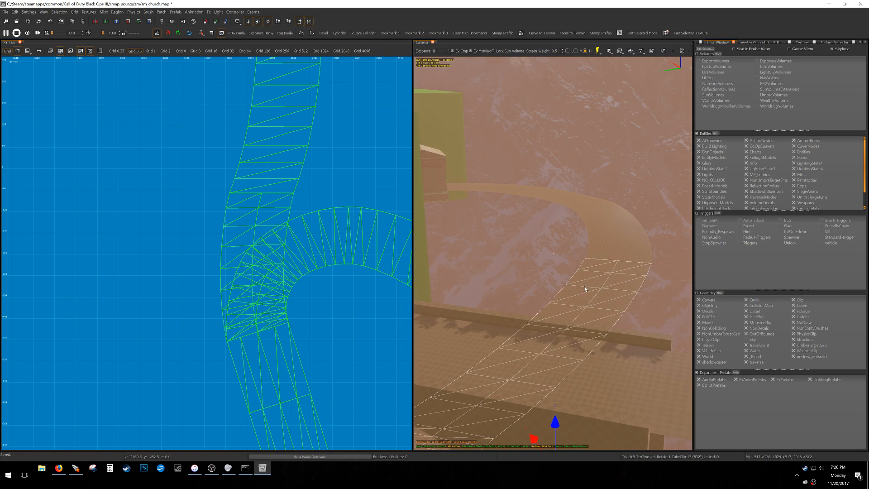
shift+click(616, 274)
shift+click(525, 207)
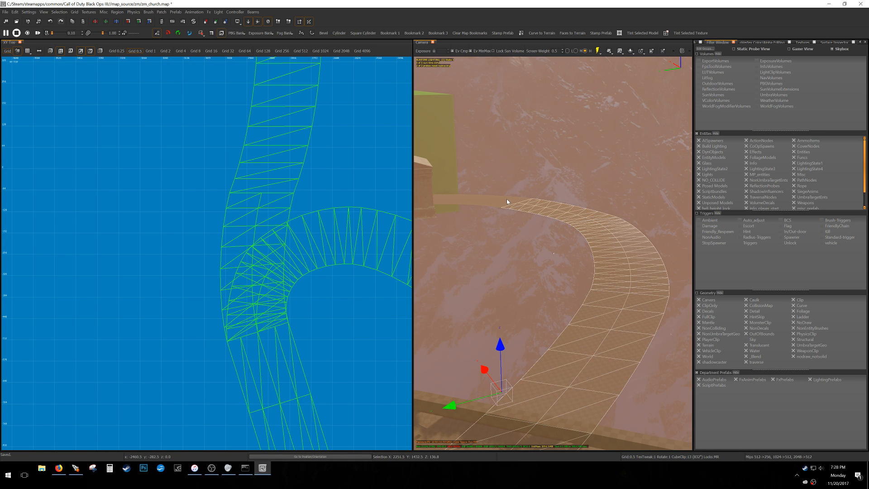
mouse_move(582, 296)
right_down()
mouse_move(579, 312)
mouse_move(582, 294)
right_up()
shift+click(582, 306)
shift+click(560, 216)
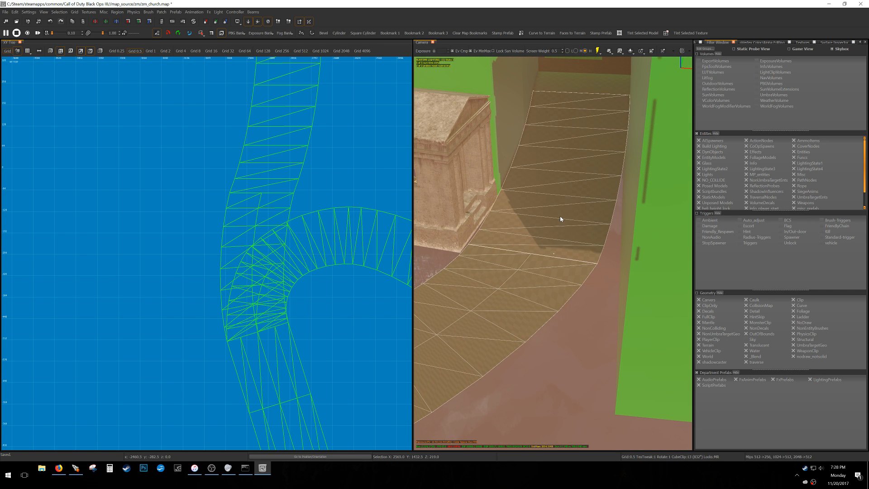
- Continue the lengthwise subdivision through the remaining path pieces up to the arc at the fork
right_drag(574, 100, 590, 243)
shift+click(542, 179)
key(ctrl+j)
ctrl+right_drag(575, 200, 596, 224)
shift+click(509, 181)
- Select the fork's junction piece, its extension and the straight path, and subdivide them with additional lengthwise vertex rows
key(Escape)
shift+click(548, 186)
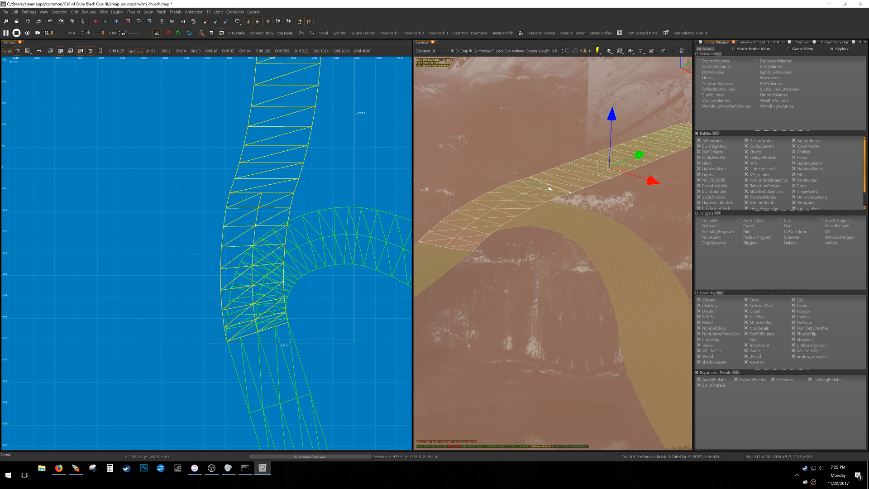
right_drag(498, 254, 484, 264)
shift+click(550, 262)
right_drag(625, 329, 617, 330)
shift+click(617, 330)
shift+click(568, 329)
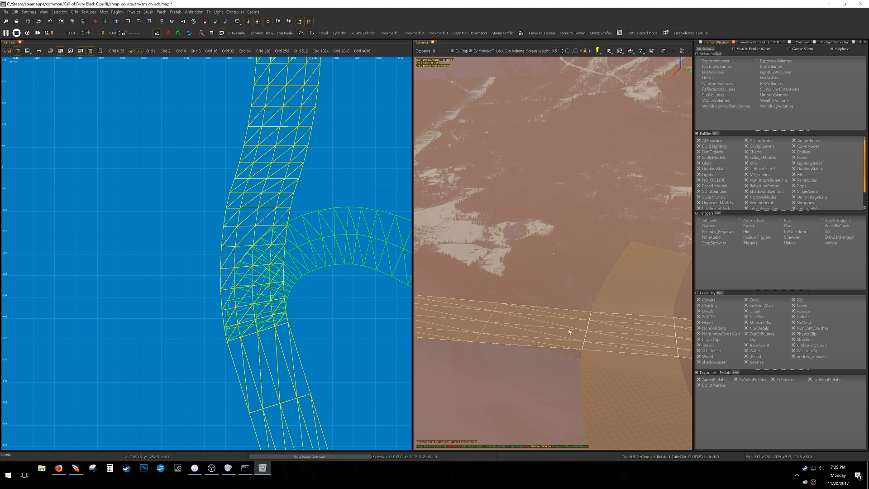
- Check the paths' surface properties and textures, and examine the wireframe where the two routes overlap at the fork
key(s)
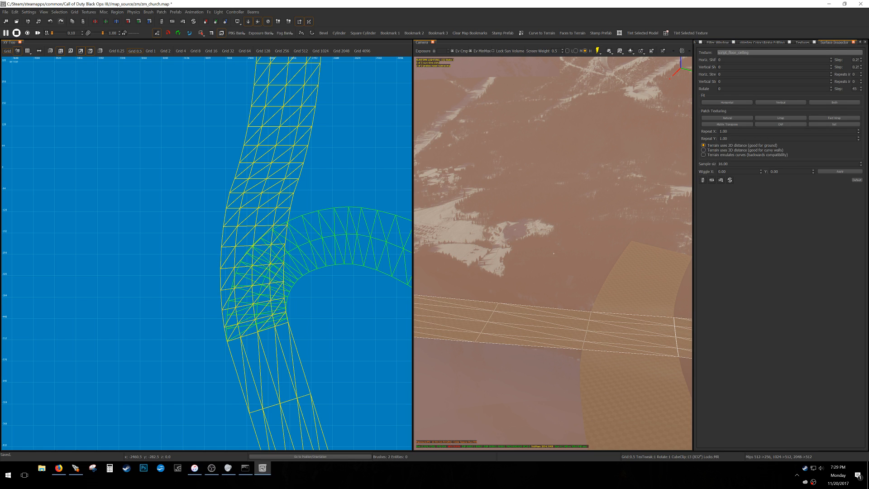
key(Escape)
right_drag(604, 318, 575, 319)
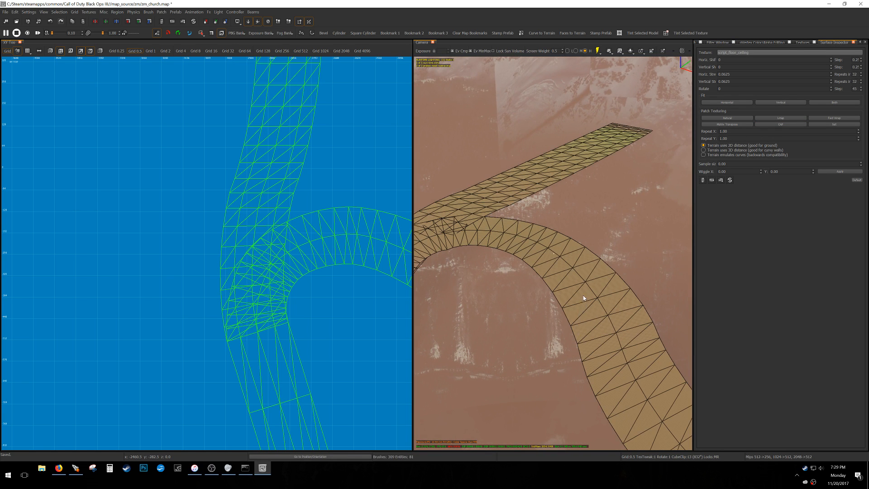
shift+click(490, 230)
shift+click(484, 206)
key(t)
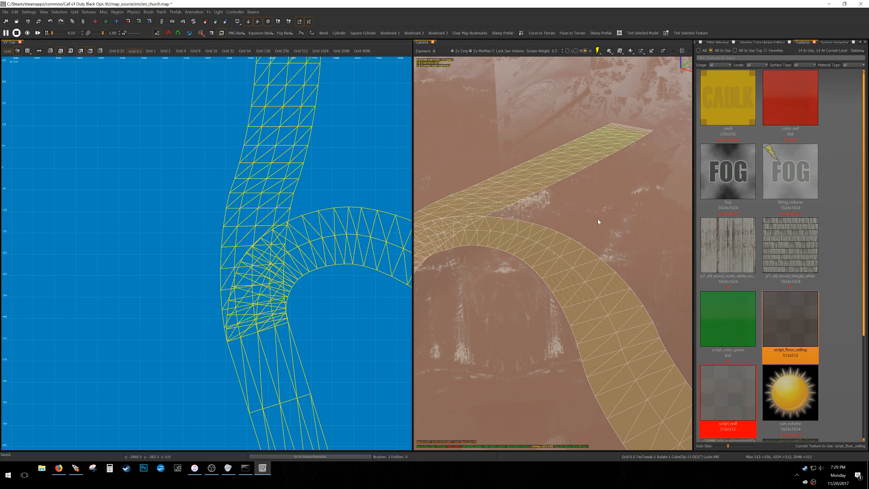
key(Escape)
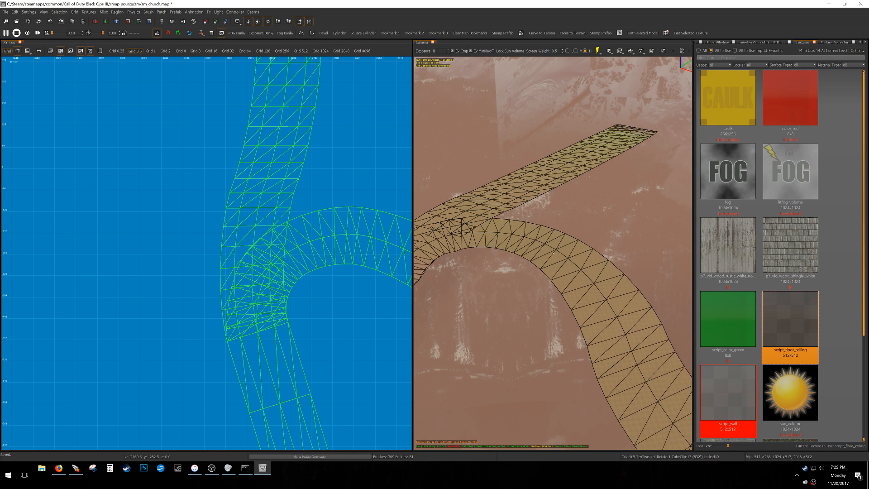
right_drag(588, 317, 634, 304)
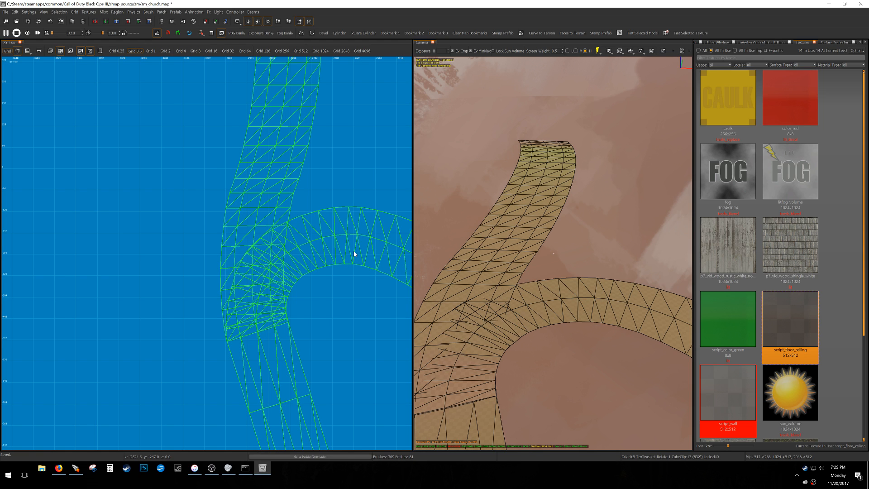
ctrl+right_drag(517, 318, 571, 296)
right_drag(553, 253, 529, 249)
right_drag(551, 312, 551, 319)
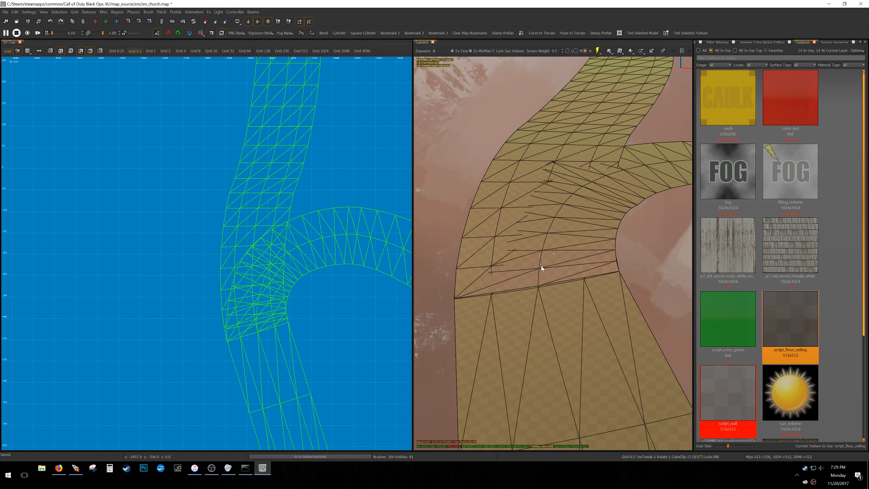
- Examine how the long path's wireframe overlaps the branching arc at the fork
scroll(262, 337, up, 3)
scroll(242, 278, down, 3)
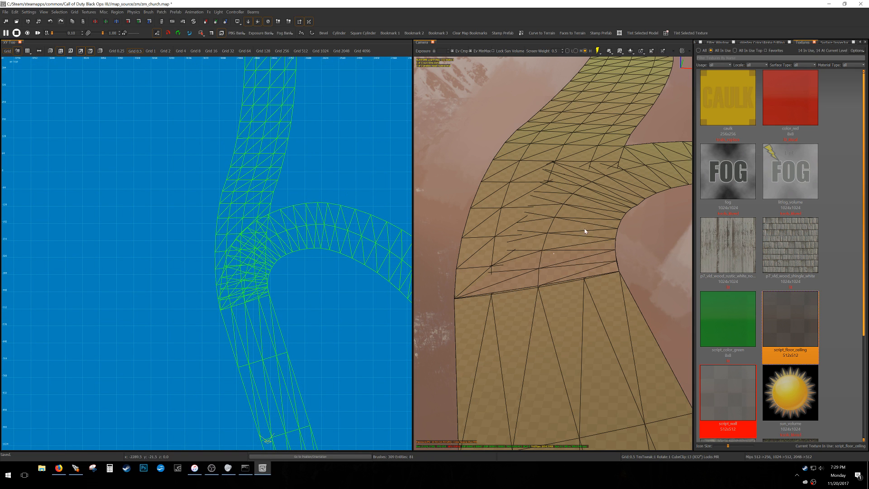
scroll(252, 245, up, 2)
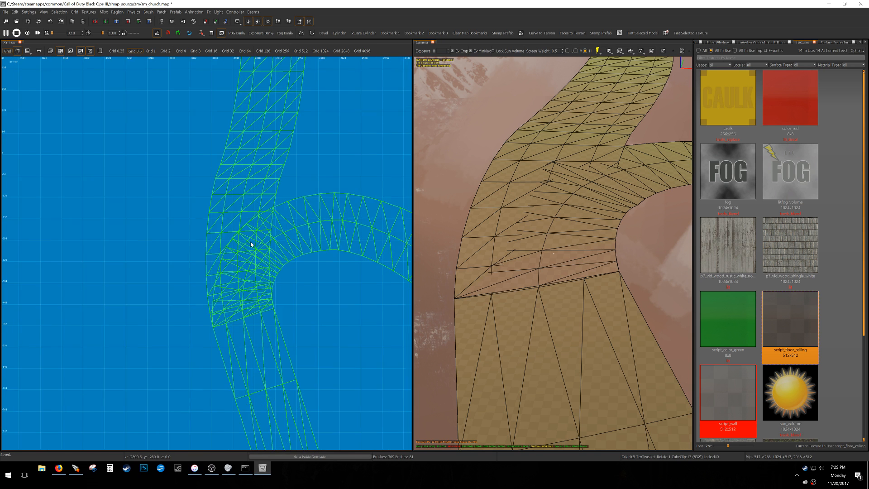
click(239, 194)
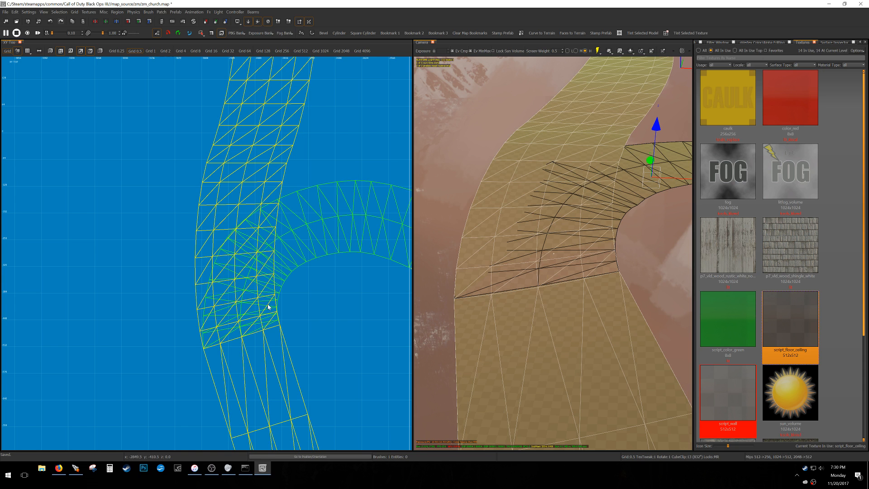
right_drag(569, 251, 624, 222)
right_drag(554, 254, 583, 246)
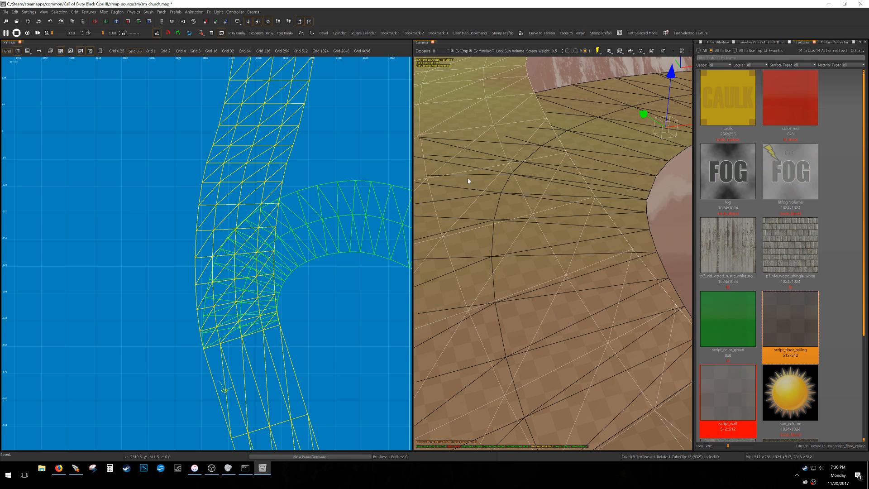
key(Escape)
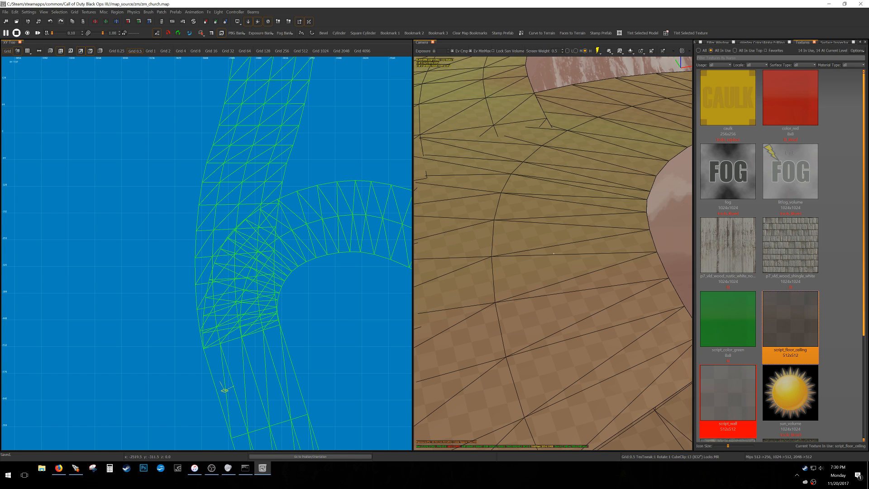
- Survey the overall route layout and the sloping path surfaces around the fork
key(alt+Tab)
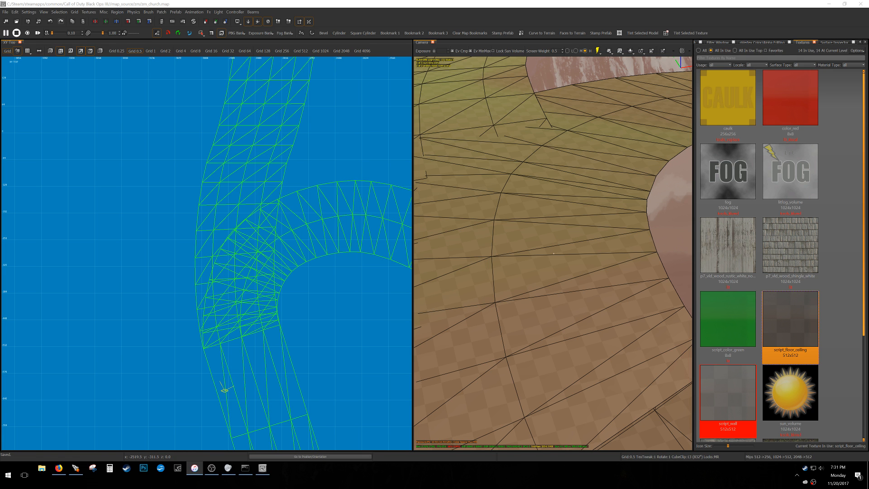
key(w)
right_drag(665, 330, 665, 271)
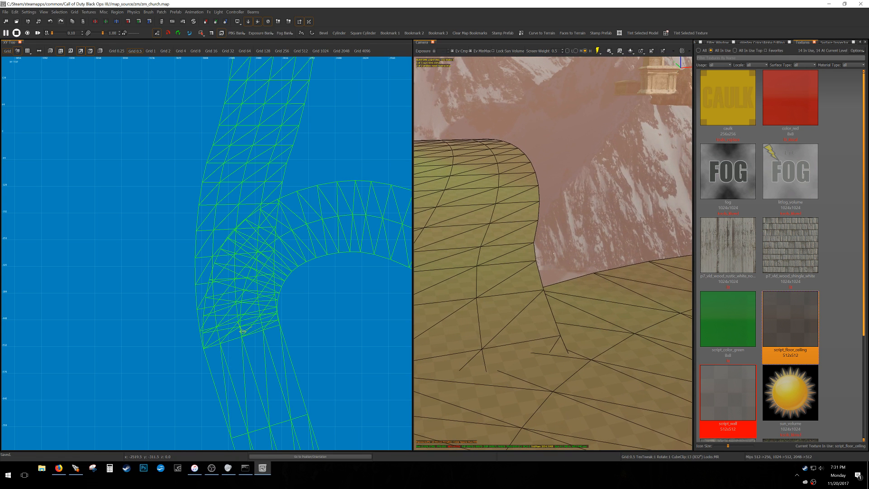
right_drag(543, 276, 471, 312)
key(a)
key(w)
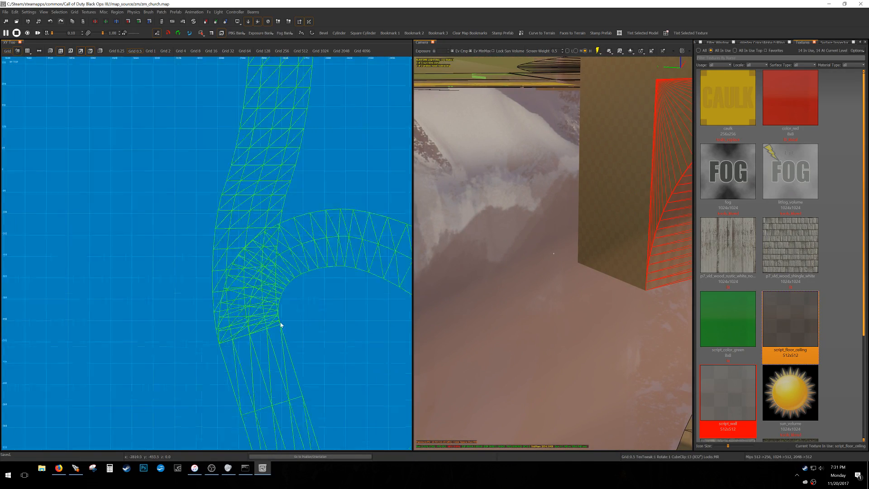
scroll(281, 307, down, 10)
right_drag(278, 305, 273, 306)
mouse_move(539, 300)
right_down()
mouse_move(493, 305)
mouse_move(475, 330)
mouse_move(447, 323)
mouse_move(502, 312)
mouse_move(420, 308)
mouse_move(543, 303)
right_up()
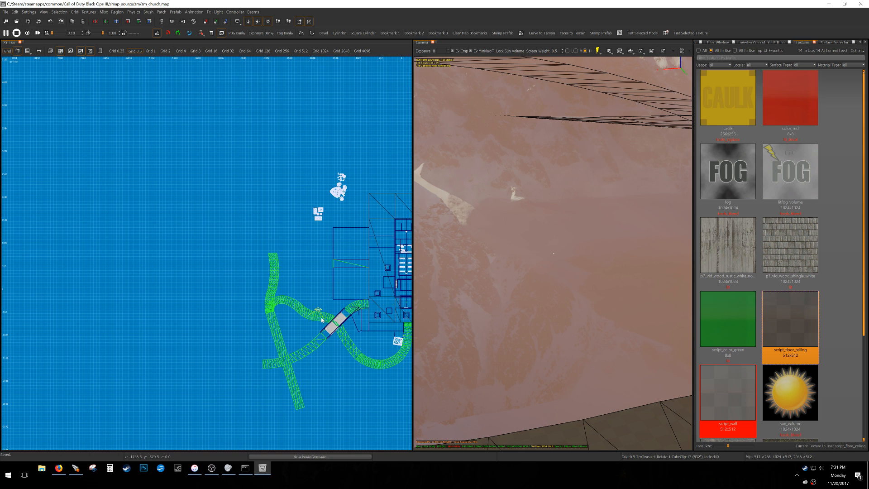
right_drag(342, 349, 317, 320)
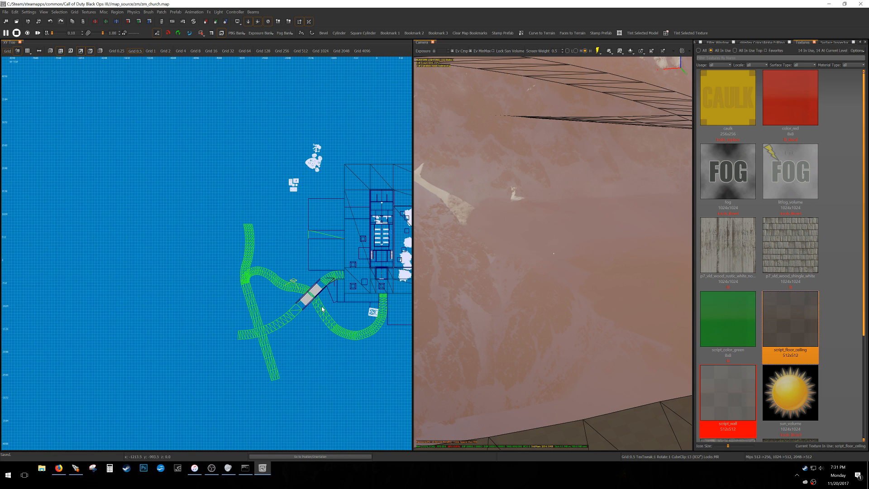
right_drag(504, 250, 430, 259)
mouse_move(553, 254)
right_down()
mouse_move(420, 251)
mouse_move(493, 254)
mouse_move(514, 264)
mouse_move(622, 252)
mouse_move(450, 257)
right_up()
scroll(286, 259, up, 4)
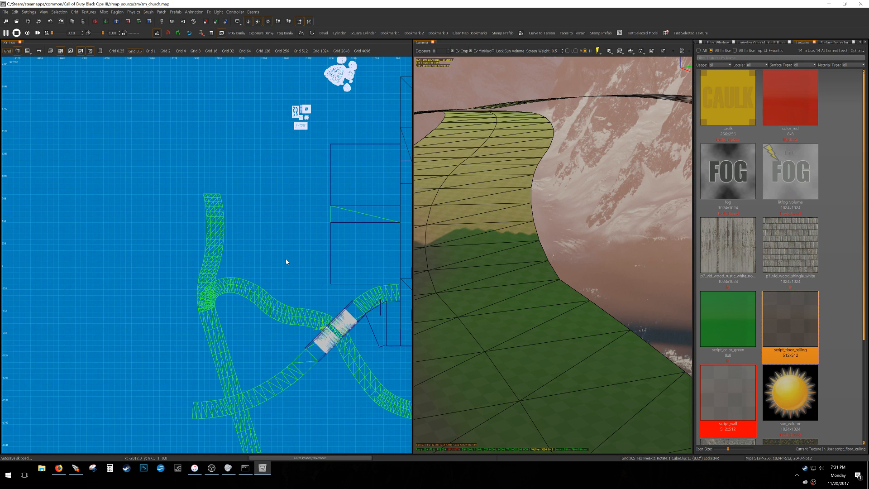
- Duplicate the north-south path running through the fork and move the copy to the empty area northwest of the original
shift+click(218, 217)
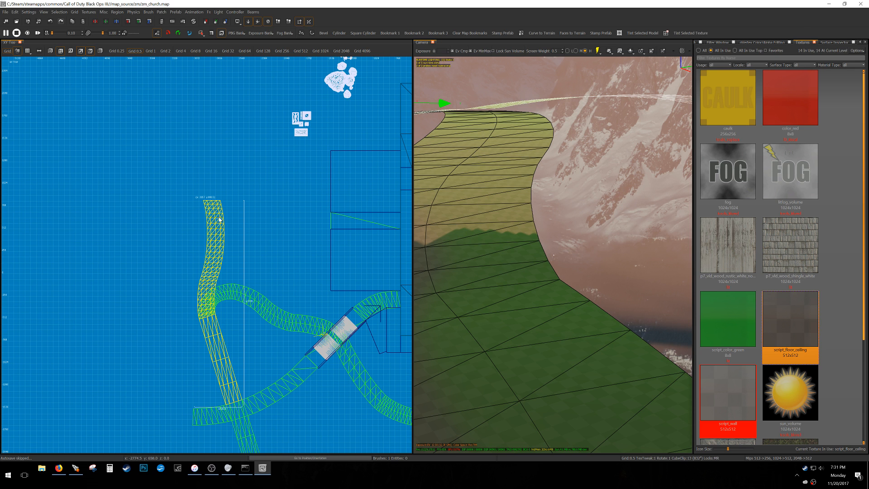
right_drag(219, 219, 217, 222)
scroll(198, 217, up, 2)
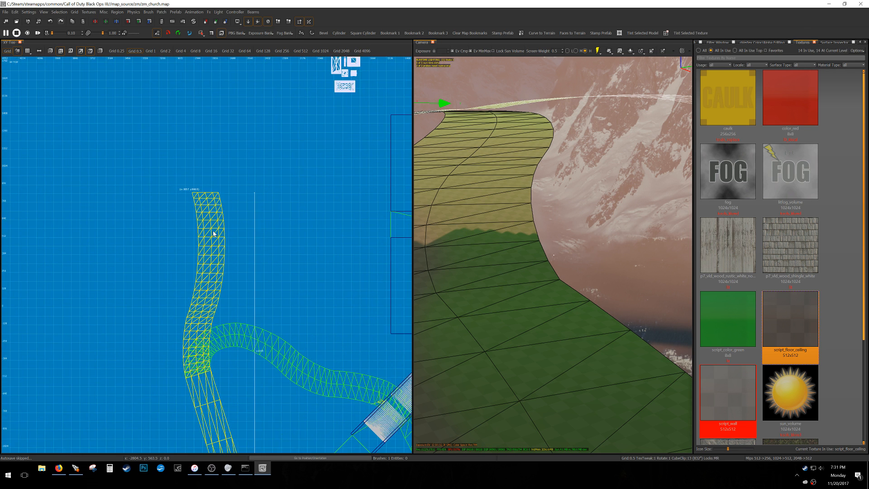
scroll(216, 259, down, 3)
key(space)
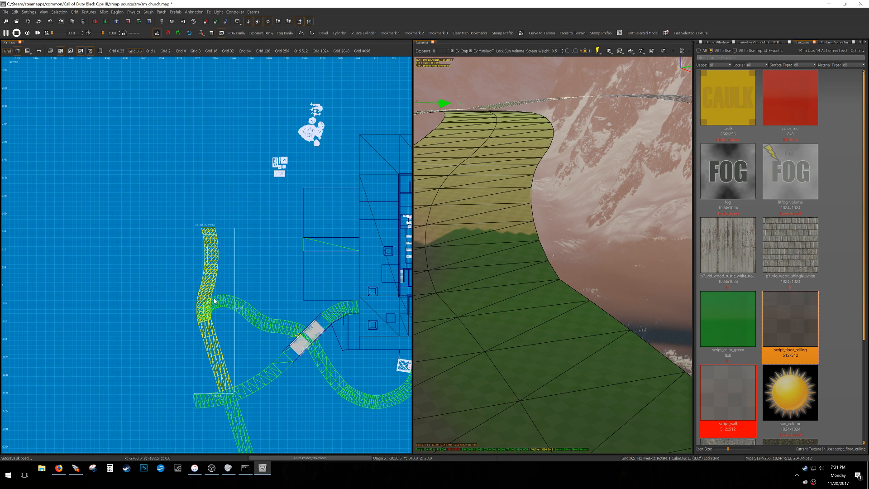
drag(208, 313, 155, 230)
key(v)
key(v)
mouse_move(179, 303)
mouse_down()
mouse_move(213, 236)
mouse_move(182, 288)
mouse_up()
key(v)
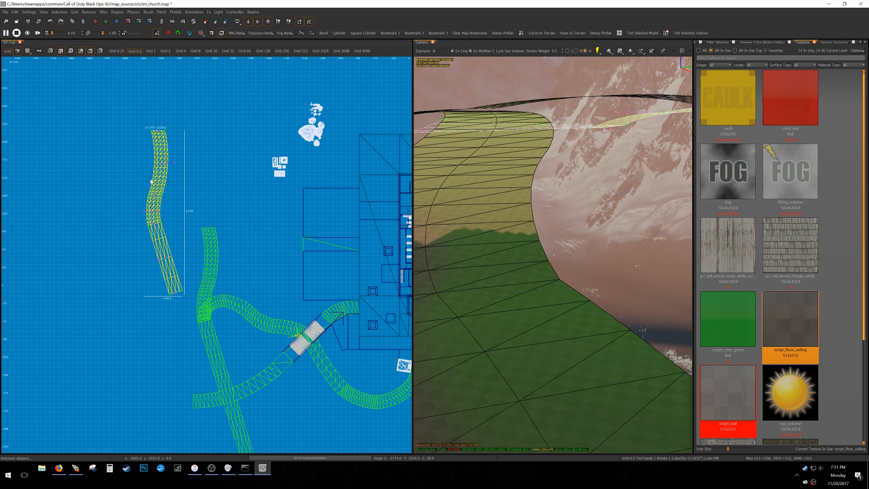
- Delete the copied path pieces except the northernmost curved strip, and save the map
key(v)
shift+click(163, 189)
shift+click(163, 189)
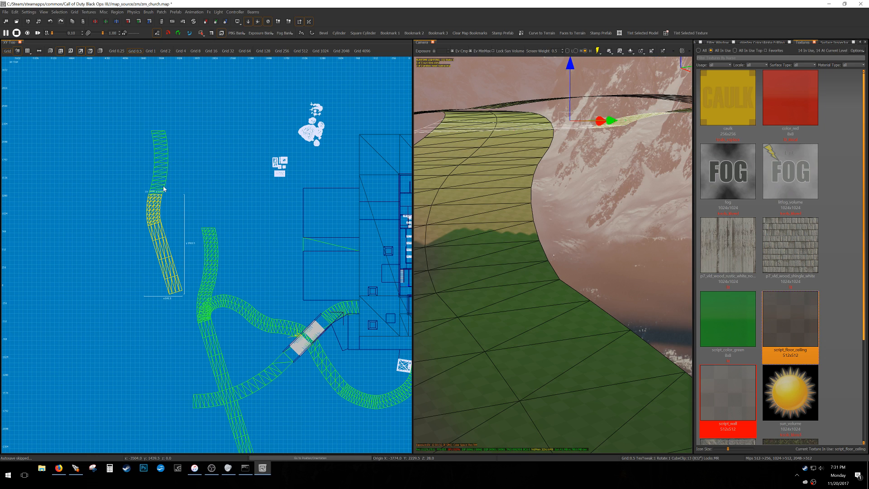
key(BackSpace)
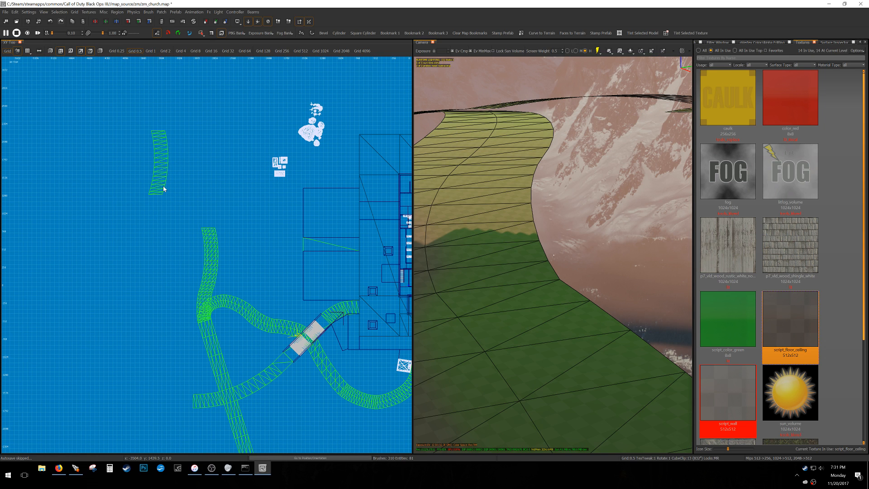
key(ctrl+s)
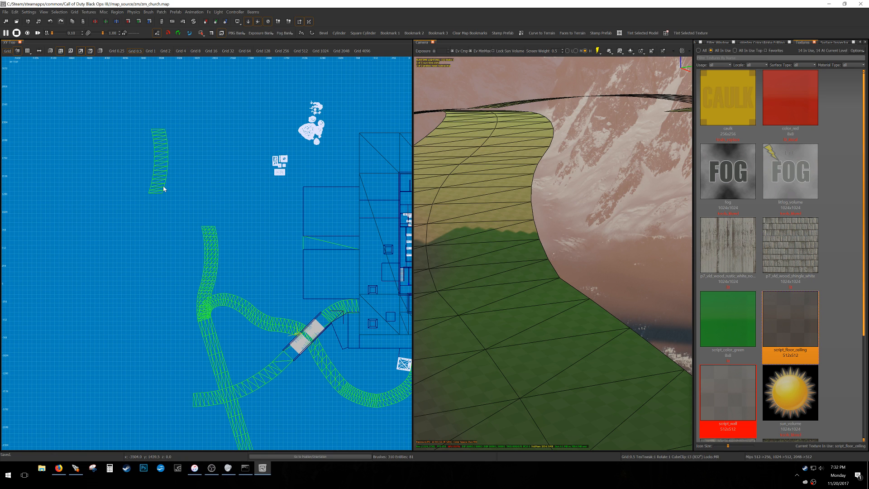
- Move the copied curved strip so its lower edge meets the northern end of the existing path
shift+click(161, 190)
scroll(171, 203, up, 4)
drag(123, 177, 251, 258)
scroll(251, 260, up, 8)
drag(214, 223, 214, 227)
scroll(214, 227, down, 5)
- Check the seam vertices between the existing path and the copied strip, then select only the copied strip
ctrl+middle_click(198, 314)
right_drag(505, 264, 580, 276)
key(Escape)
shift+click(585, 277)
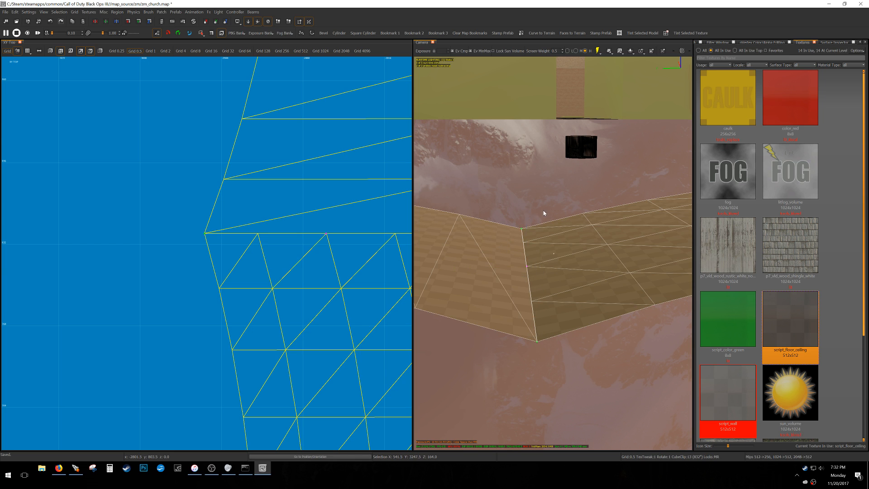
click(527, 266)
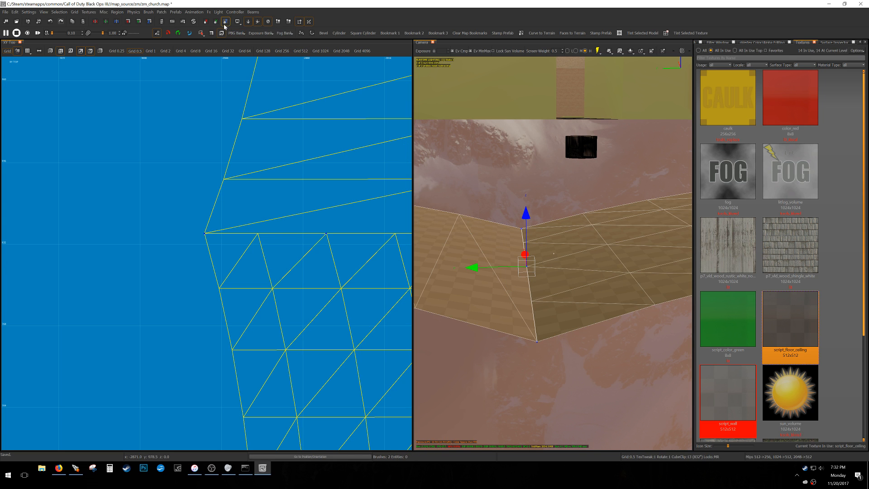
key(Escape)
key(Escape)
shift+click(513, 281)
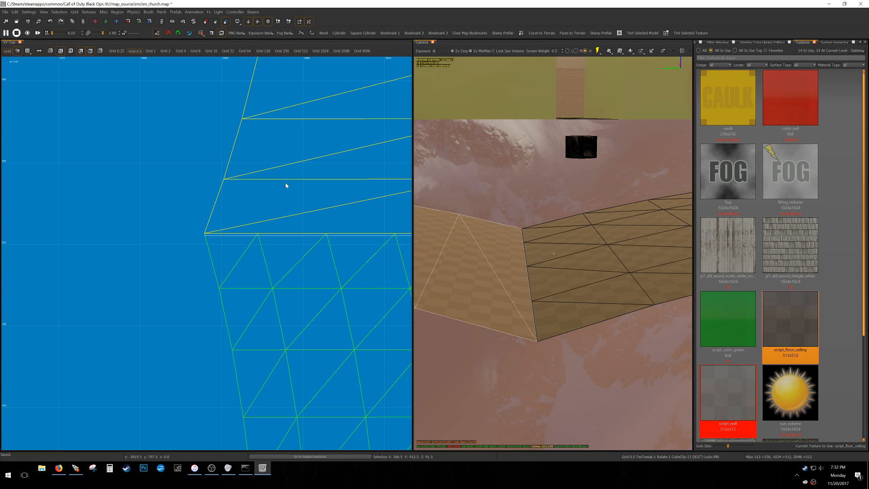
click(226, 23)
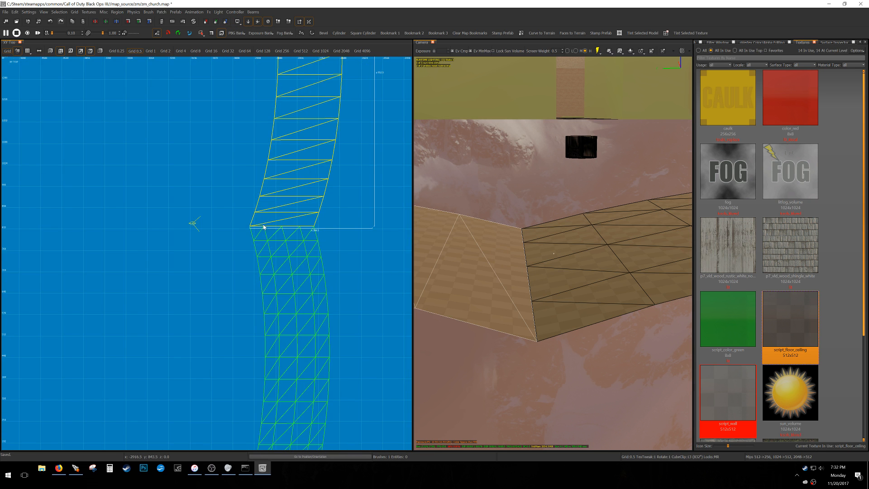
- Bend the copied strip toward the northeast and shorten it by moving and rotating its middle and far-end vertices
key(v)
drag(168, 211, 280, 154)
right_drag(259, 187, 260, 190)
drag(260, 190, 250, 214)
key(r)
drag(199, 136, 303, 181)
shift+drag(204, 226, 253, 188)
drag(304, 155, 294, 166)
drag(299, 170, 298, 172)
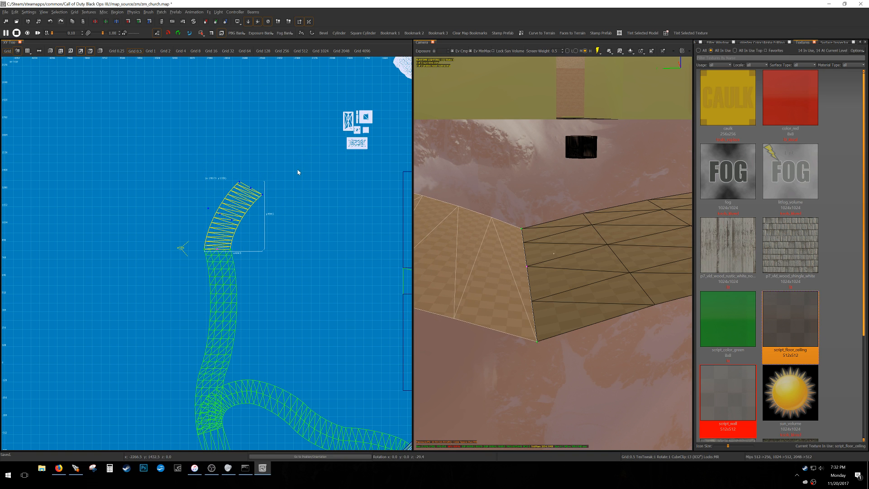
key(r)
drag(227, 205, 302, 169)
key(r)
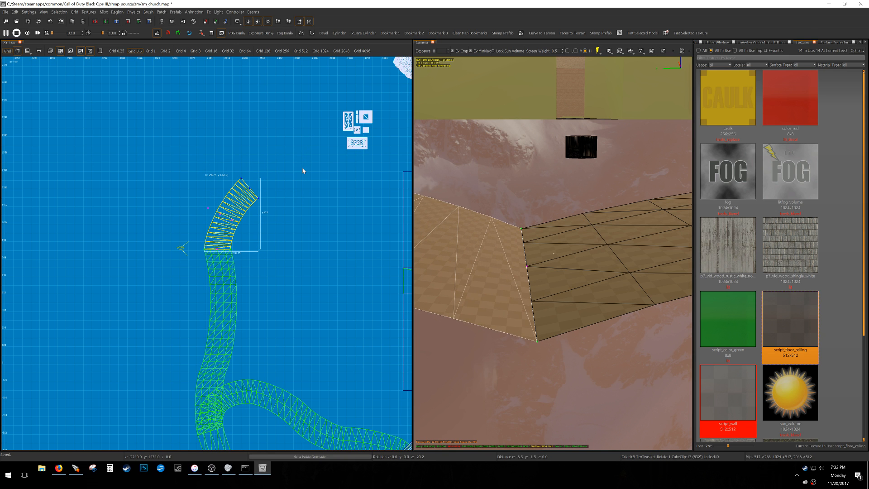
- Select the northern path together with the extension, and shift and rotate their shared seam vertices to smooth the bend
shift+click(224, 265)
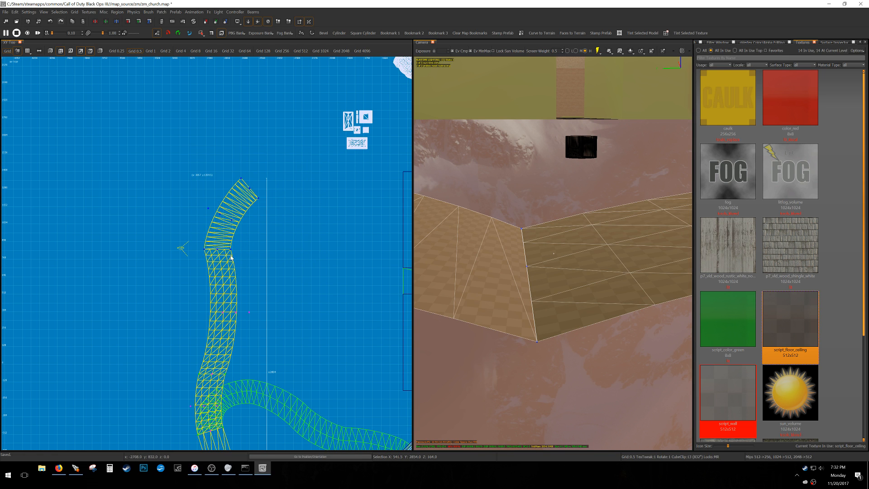
key(v)
drag(232, 250, 263, 278)
drag(199, 333, 295, 304)
right_drag(576, 234, 526, 213)
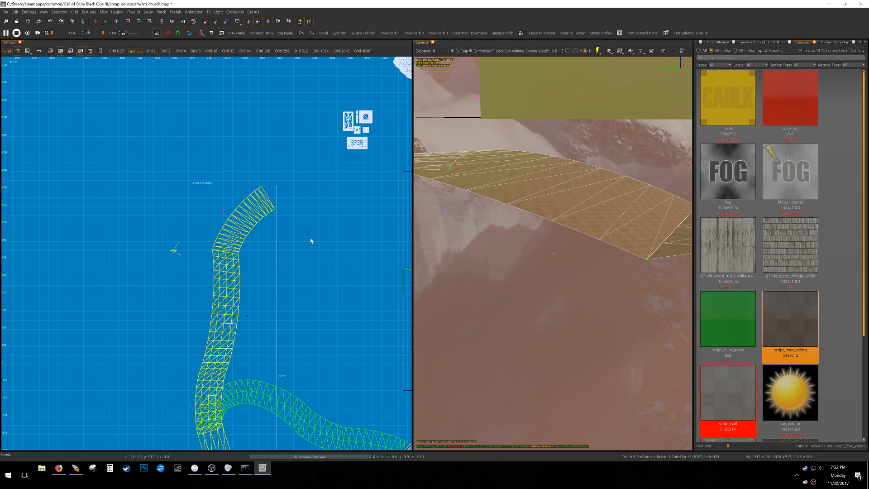
- Lower the extension's middle and far-end vertices to continue the slope, and save the map
drag(215, 201, 247, 227)
key(ctrl+s)
mouse_move(549, 205)
right_down()
mouse_move(566, 196)
mouse_move(551, 172)
right_up()
drag(478, 84, 489, 179)
drag(248, 181, 301, 231)
drag(455, 130, 467, 168)
mouse_move(467, 168)
right_down()
mouse_move(503, 172)
mouse_move(449, 191)
mouse_move(485, 206)
mouse_move(476, 206)
mouse_move(476, 193)
right_up()
key(d)
key(a)
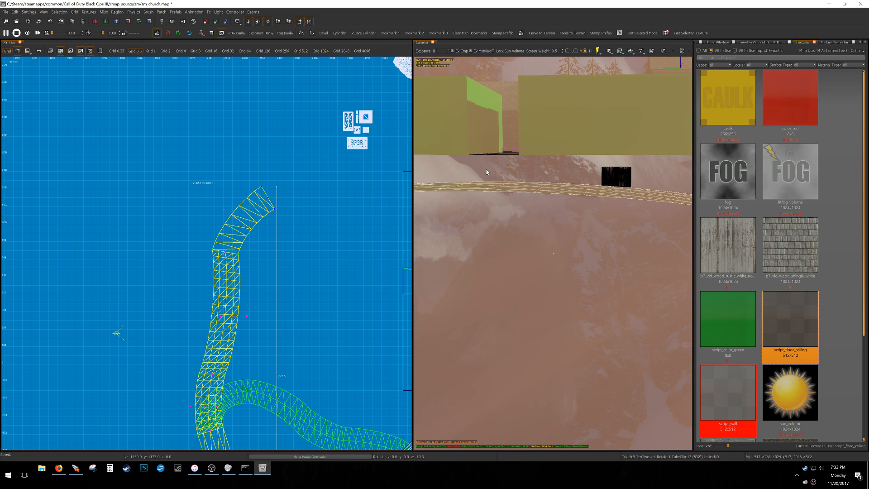
- Lower the northern path's middle control vertices to smooth its slope into the extension, and view the path along its length
drag(486, 170, 552, 132)
right_drag(552, 132, 565, 143)
scroll(567, 144, down, 2)
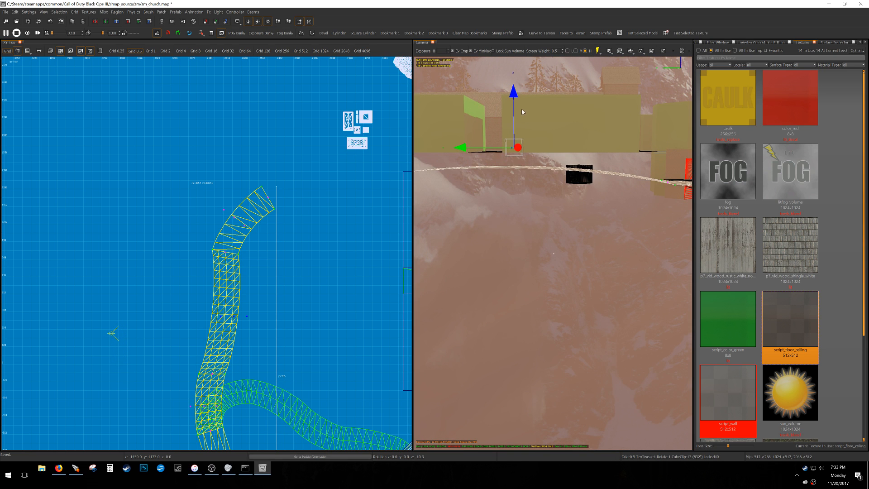
drag(512, 95, 518, 115)
ctrl+right_drag(519, 116, 547, 116)
mouse_move(568, 219)
ctrl+right_down()
mouse_move(567, 204)
mouse_move(500, 193)
mouse_move(543, 232)
ctrl+right_up()
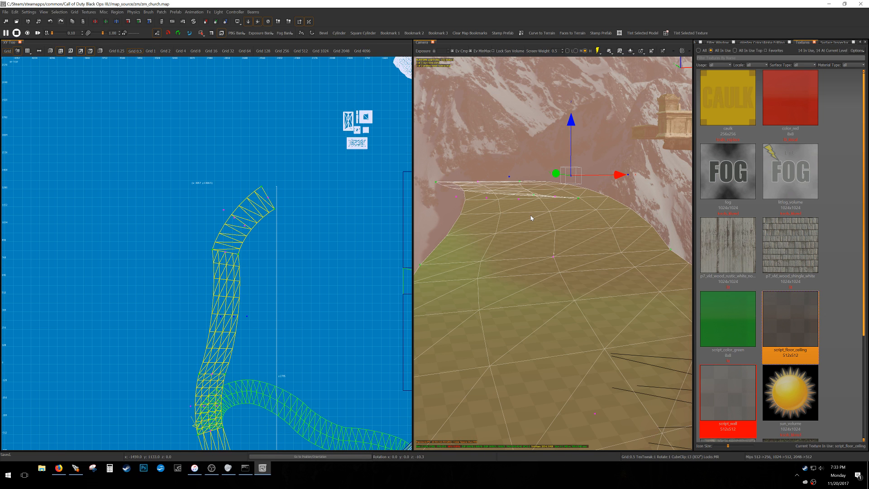
right_drag(530, 215, 530, 215)
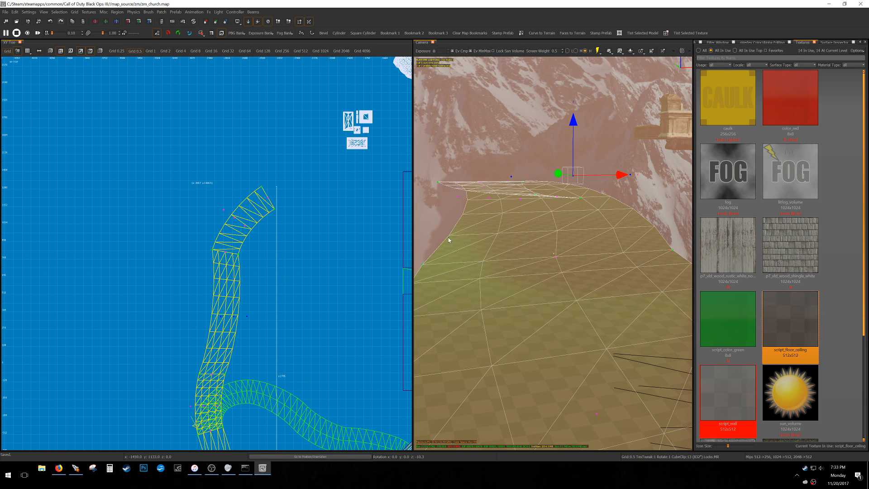
- Duplicate the extension strip and move the copy to its far northeastern end
scroll(282, 232, down, 1)
scroll(276, 230, up, 2)
click(255, 229)
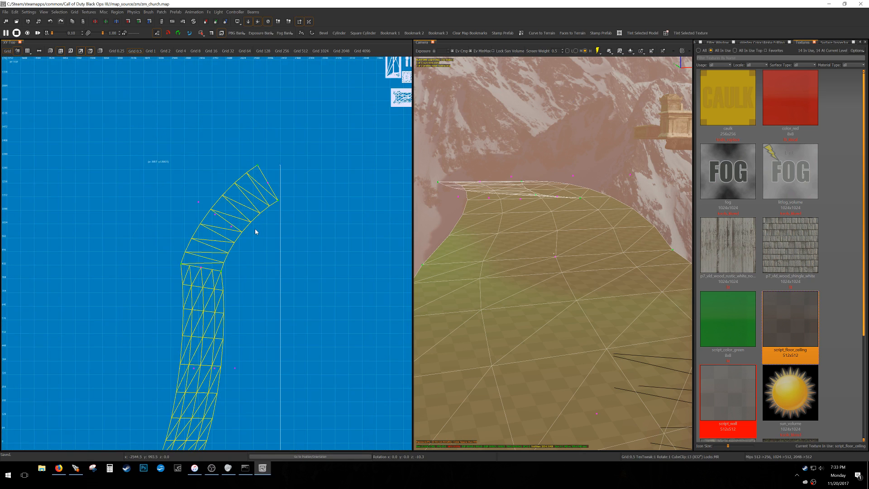
scroll(253, 229, up, 1)
key(Escape)
shift+click(243, 220)
scroll(243, 222, down, 2)
key(space)
drag(202, 248, 246, 200)
- Align and rotate the new copy so its start edge meets the extension's far edge and continues the curve
scroll(248, 215, up, 9)
drag(300, 214, 274, 279)
key(r)
shift+middle_click(208, 245)
scroll(208, 245, down, 6)
key(Escape)
key(Escape)
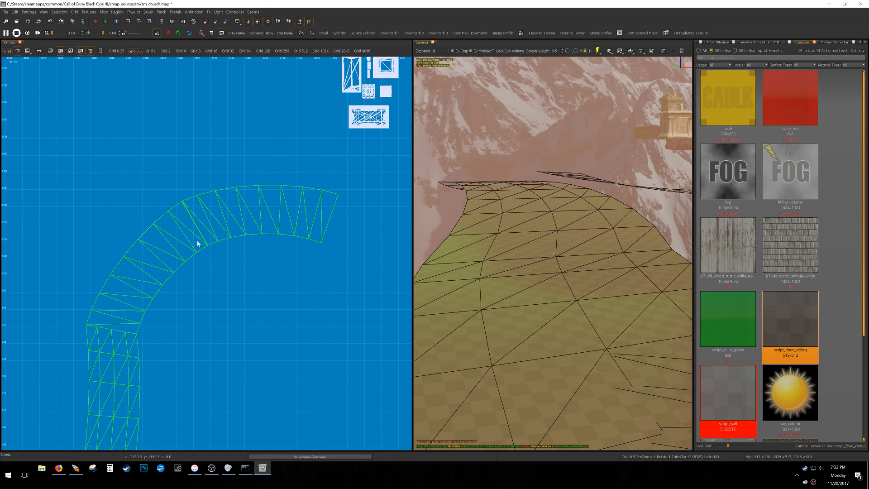
- Select the extension and the new curved piece and weld their vertices along the shared edge
shift+click(199, 240)
shift+click(209, 220)
key(v)
key(w)
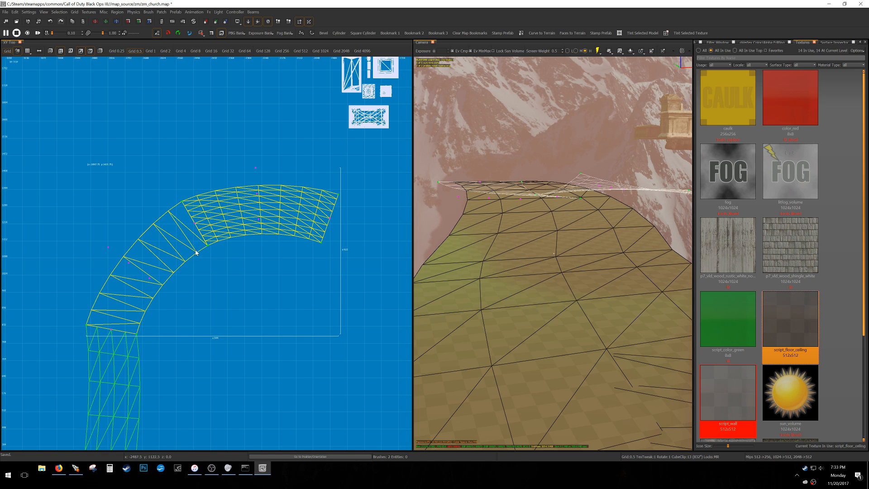
key(w)
key(Escape)
key(Escape)
- Shorten the new curved piece by moving its middle and far-end vertices back toward the extension
shift+click(272, 219)
key(v)
drag(281, 251, 234, 156)
drag(261, 187, 247, 187)
shift+click(328, 219)
drag(375, 207, 338, 201)
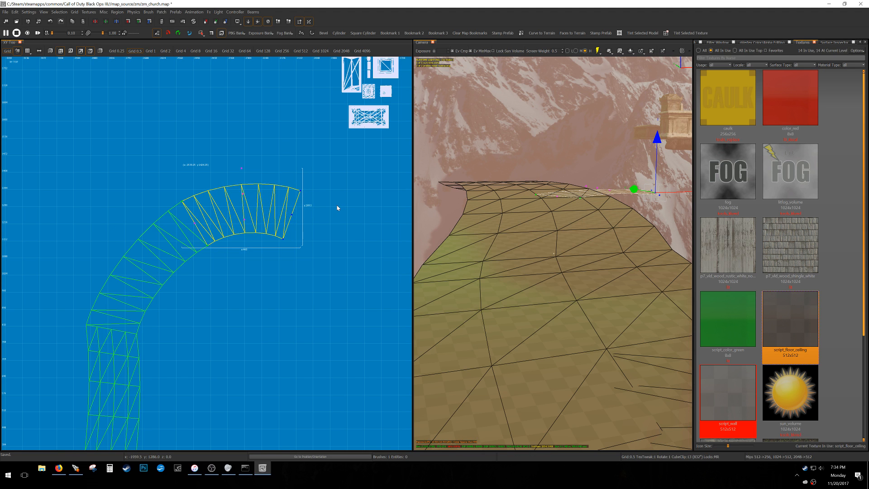
scroll(589, 240, up, 3)
mouse_move(585, 243)
right_down()
mouse_move(593, 236)
mouse_move(656, 242)
mouse_move(597, 245)
mouse_move(656, 244)
right_up()
scroll(594, 237, up, 2)
key(a)
scroll(312, 230, down, 5)
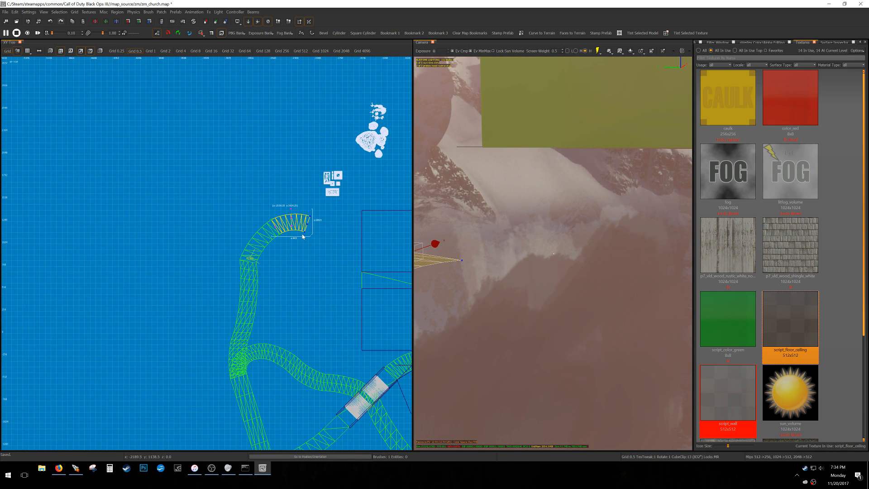
- Reposition the curved end piece of the northern path so its start edge meets the extension's far edge
right_drag(303, 232, 268, 218)
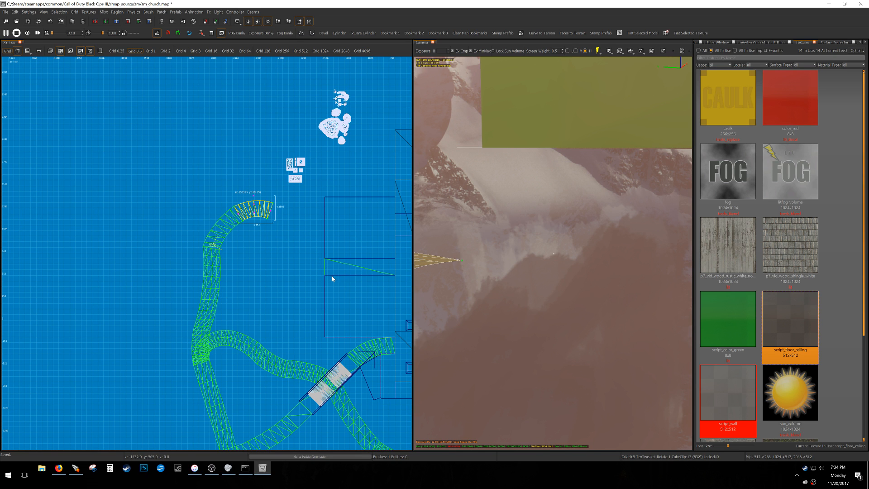
key(Escape)
shift+click(351, 270)
scroll(213, 248, up, 2)
shift+click(225, 229)
drag(190, 186, 236, 219)
key(Escape)
drag(246, 151, 272, 204)
shift+click(266, 175)
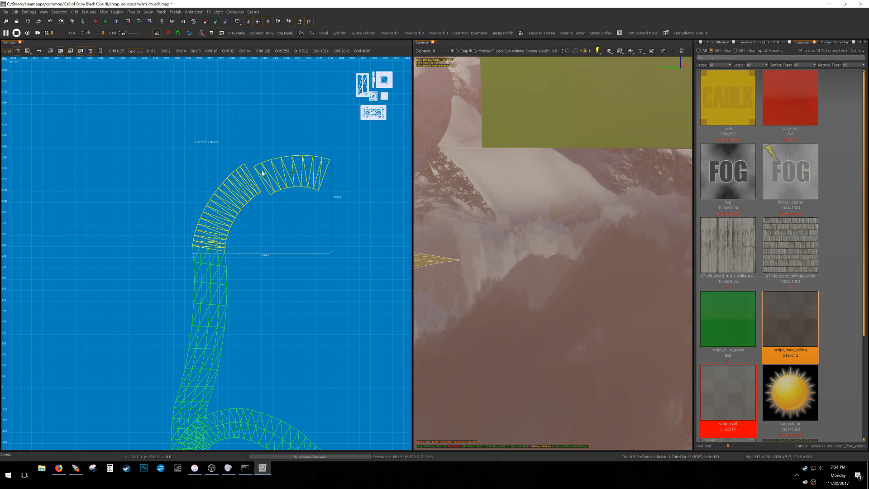
key(Escape)
shift+click(273, 184)
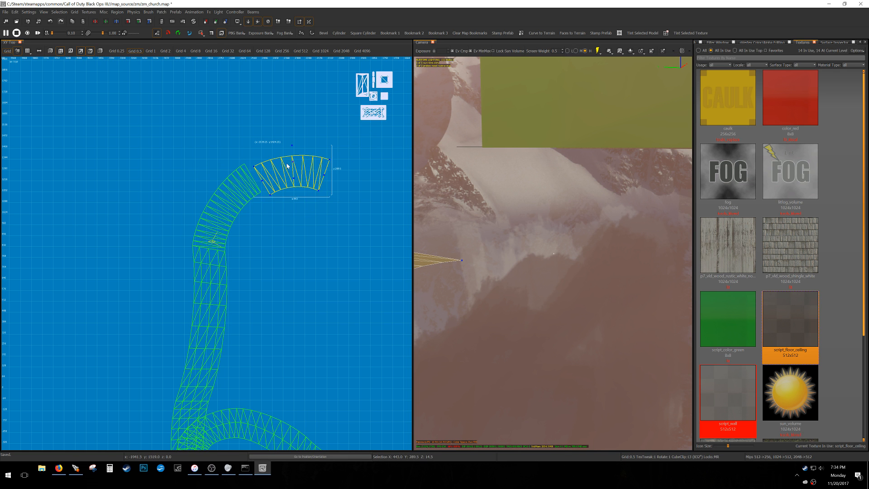
scroll(265, 197, up, 10)
scroll(190, 314, down, 5)
scroll(178, 348, up, 5)
drag(207, 313, 207, 318)
- Select the northern path's pieces together with the curved end and save the map
scroll(209, 317, down, 14)
key(f)
scroll(181, 288, down, 6)
shift+click(191, 289)
key(ctrl+s)
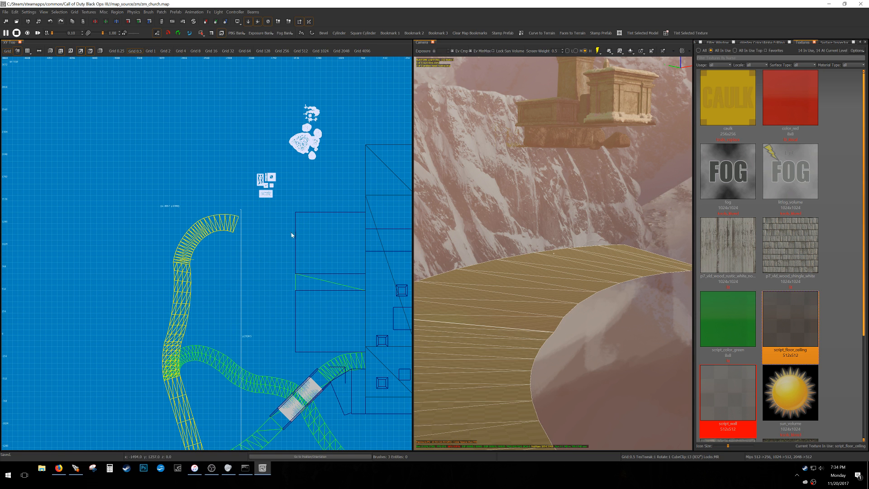
scroll(281, 262, down, 3)
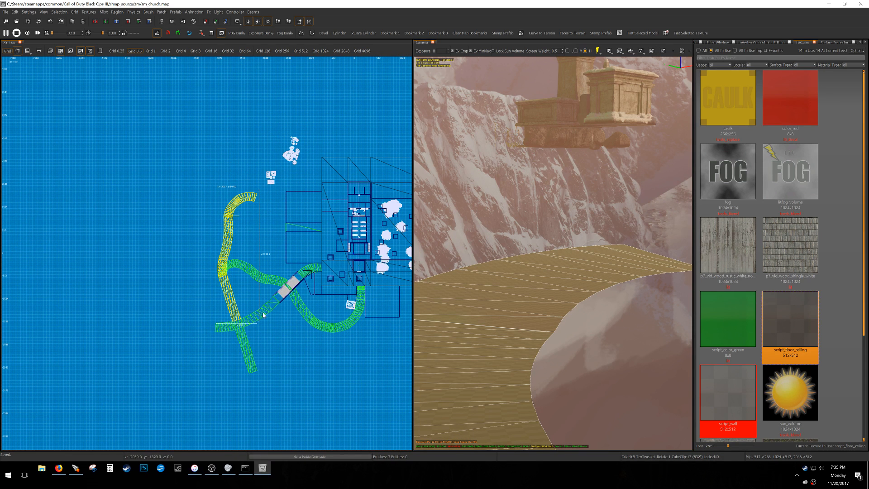
- Shorten the floor patch between the two western wall blocks by moving its west edge toward the church on Grid 32
right_drag(520, 279, 644, 291)
click(471, 241)
drag(470, 187, 476, 211)
right_drag(476, 214, 511, 209)
right_drag(553, 253, 568, 218)
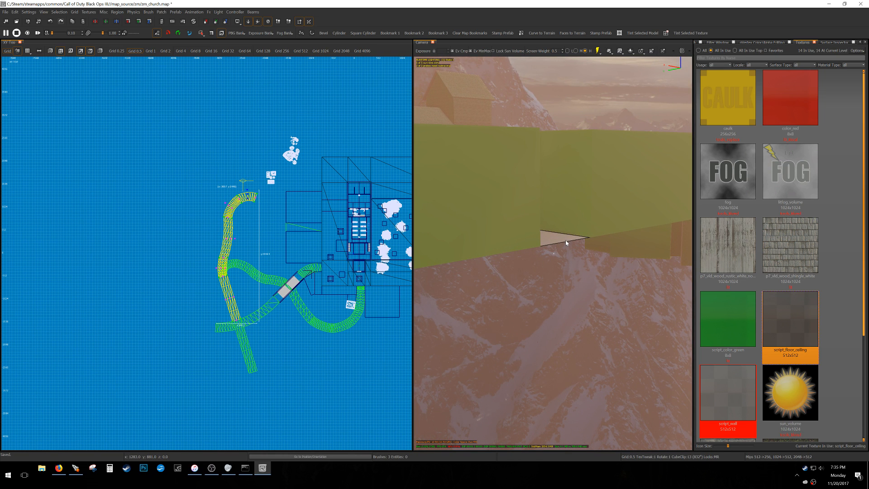
right_drag(566, 240, 624, 240)
right_drag(553, 253, 493, 248)
key(Escape)
shift+click(541, 240)
scroll(318, 222, up, 5)
key(6)
drag(172, 242, 244, 249)
scroll(272, 247, up, 2)
- Duplicate the shortened floor patch westward and bend the copy's outer end northward into a curve
key(space)
drag(323, 246, 258, 239)
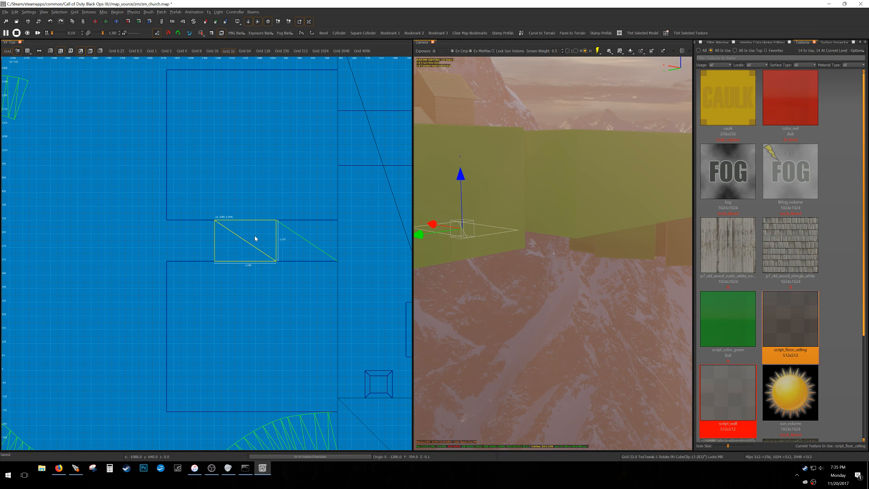
scroll(256, 238, down, 4)
right_drag(244, 252, 272, 248)
key(grave)
scroll(268, 246, up, 4)
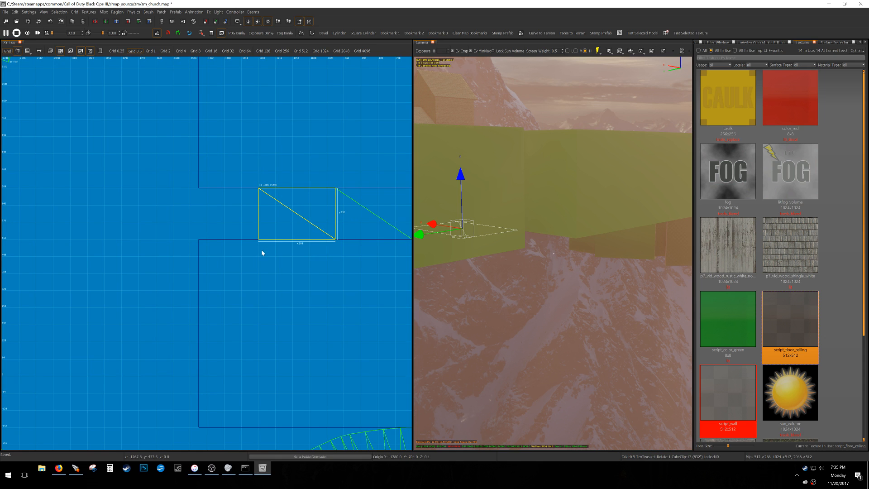
key(v)
drag(234, 276, 273, 166)
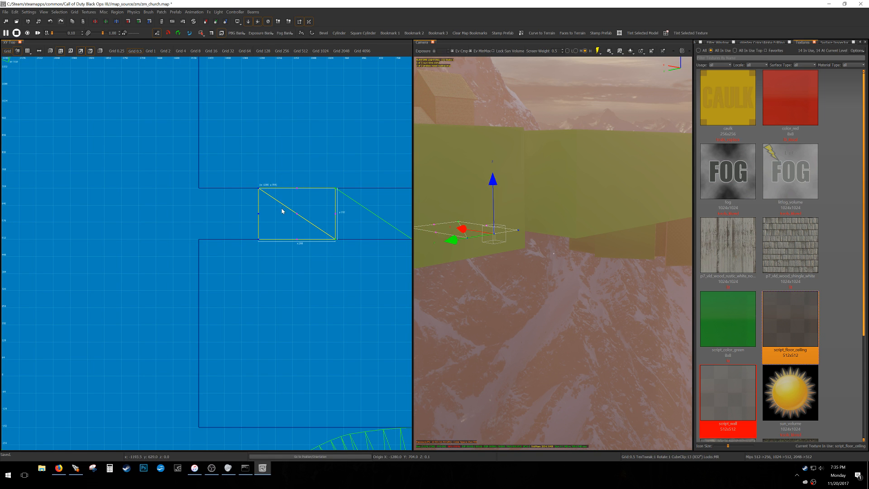
key(alt+z)
right_drag(286, 230, 275, 262)
scroll(288, 213, up, 2)
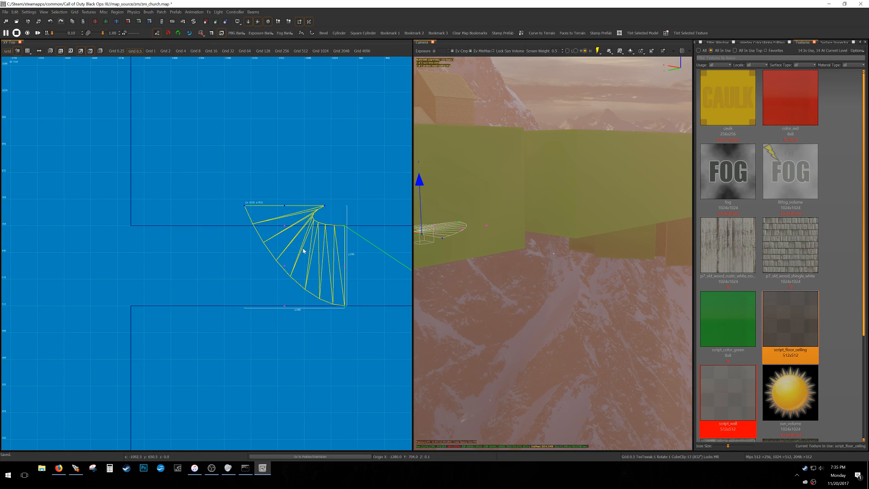
- Adjust the end vertices of the bent floor patch on Grid 4 to open up its pinched inner corner
key(v)
scroll(380, 223, up, 9)
drag(234, 241, 295, 230)
scroll(302, 231, up, 3)
key(3)
scroll(296, 233, down, 7)
scroll(297, 236, down, 3)
- Reposition the bent floor's outer end and rotate the selected vertices by -45 degrees
right_drag(296, 236, 342, 266)
key(v)
drag(162, 242, 281, 183)
scroll(279, 196, down, 2)
scroll(276, 202, down, 1)
drag(244, 330, 279, 212)
key(r)
key(5)
drag(289, 250, 292, 249)
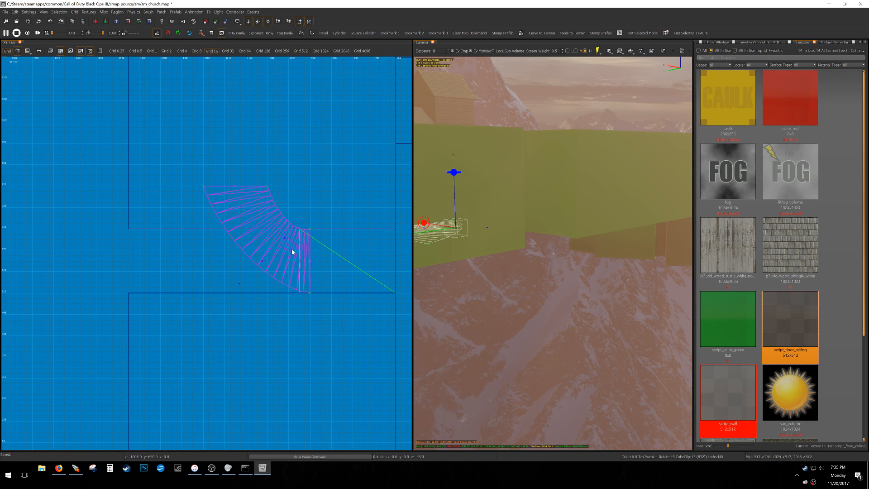
- Move the curved floor's middle vertices on Grid 4 to smooth the bend's inner edge
key(r)
key(3)
scroll(290, 249, up, 1)
key(Escape)
drag(207, 325, 296, 233)
scroll(275, 249, up, 1)
drag(292, 268, 254, 248)
right_drag(254, 248, 272, 229)
scroll(245, 275, up, 7)
drag(245, 274, 264, 258)
- Pull the curved floor's outer middle vertices southwest to round its outer edge
scroll(264, 258, down, 6)
right_drag(264, 258, 295, 229)
drag(184, 333, 248, 280)
right_drag(248, 280, 247, 267)
drag(248, 280, 203, 325)
- Create a north-south mirrored copy of the curved floor and place it on the same doorway edge, branching south
scroll(202, 325, down, 6)
scroll(232, 323, up, 3)
right_drag(232, 323, 233, 300)
drag(247, 248, 246, 298)
mouse_move(511, 312)
right_down()
mouse_move(534, 315)
mouse_move(524, 365)
mouse_move(552, 358)
right_up()
mouse_move(554, 253)
right_down()
mouse_move(512, 267)
mouse_move(443, 258)
mouse_move(520, 340)
right_up()
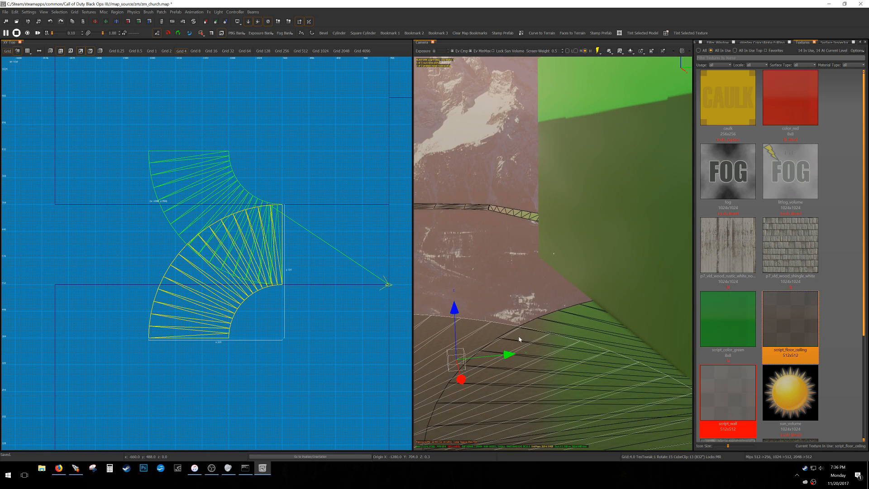
- Pull the west faces of both wall blocks east on Grid 32 to line up with the curved floors' outer ends
key(Escape)
shift+click(96, 387)
right_drag(95, 389, 116, 331)
key(6)
drag(33, 294, 207, 291)
scroll(207, 283, down, 2)
scroll(207, 283, down, 2)
key(Escape)
shift+click(164, 200)
drag(130, 203, 201, 199)
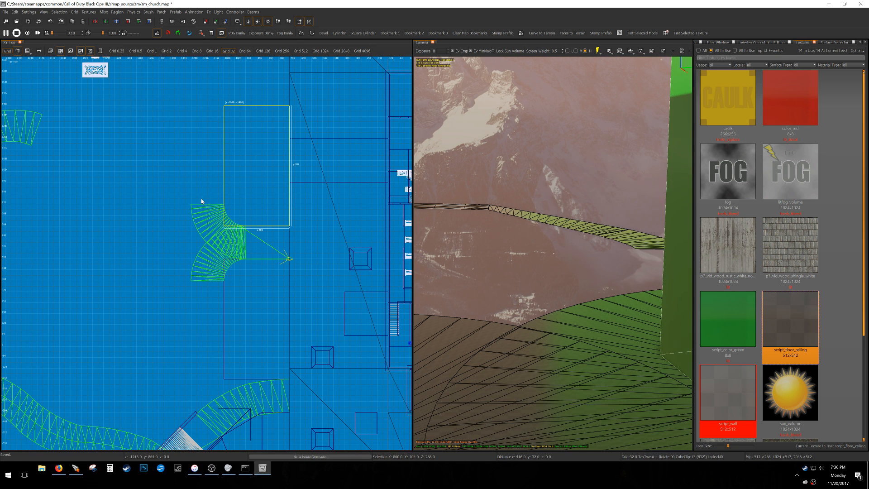
- Clip the north wall block's inner corner diagonally between the two ends of the curved floor's inner edge
scroll(232, 221, up, 7)
ctrl+right_click(287, 244)
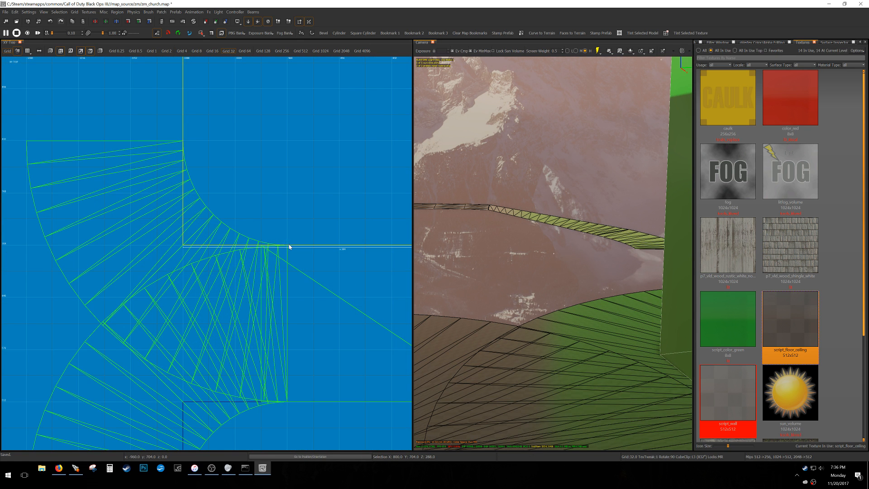
ctrl+right_click(187, 144)
key(Return)
scroll(225, 212, down, 5)
scroll(233, 241, down, 2)
- Clip the south wall block's inner corner diagonally along the mirrored curved floor's inner edge
key(Escape)
shift+click(244, 294)
scroll(231, 284, up, 4)
ctrl+right_click(269, 250)
key(Return)
scroll(231, 283, down, 2)
key(Escape)
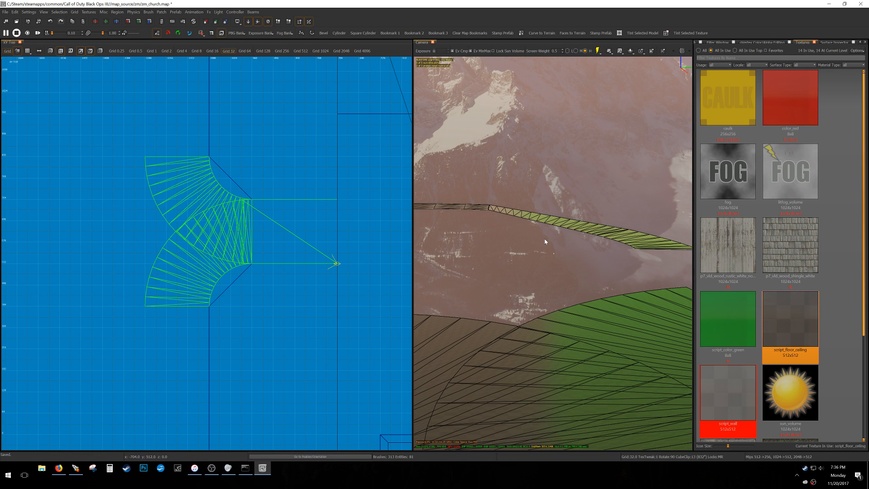
- View the branching floors in the camera and save the map
scroll(545, 240, down, 3)
mouse_move(545, 240)
right_down()
mouse_move(574, 242)
mouse_move(533, 227)
mouse_move(536, 254)
mouse_move(553, 229)
right_up()
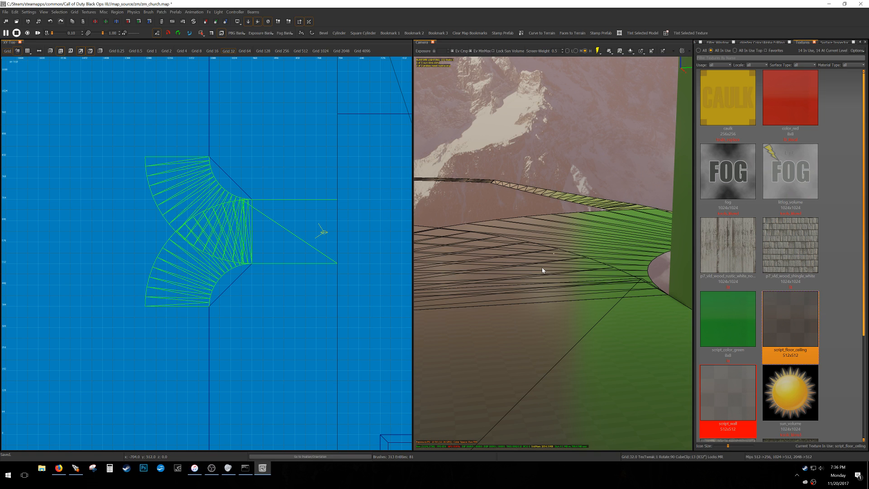
key(ctrl+s)
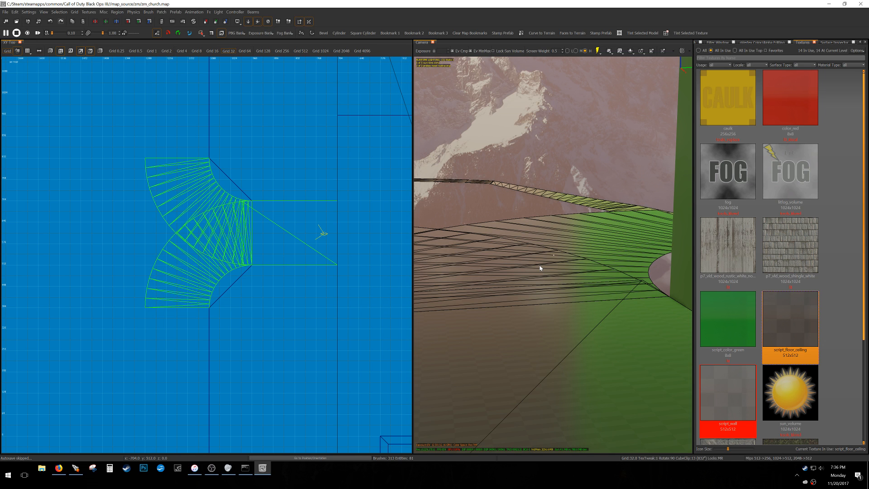
key(ctrl+s)
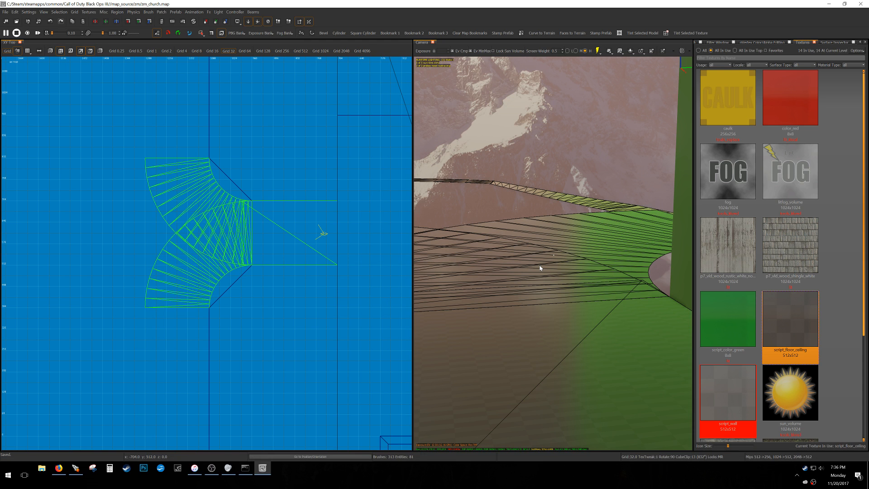
- Recompute the camera view's lighting for the changed geometry
click(599, 52)
click(608, 68)
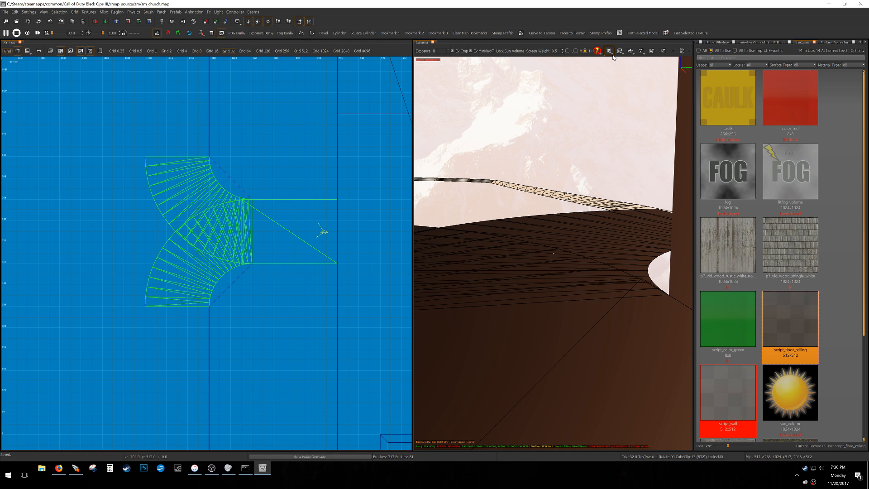
click(613, 56)
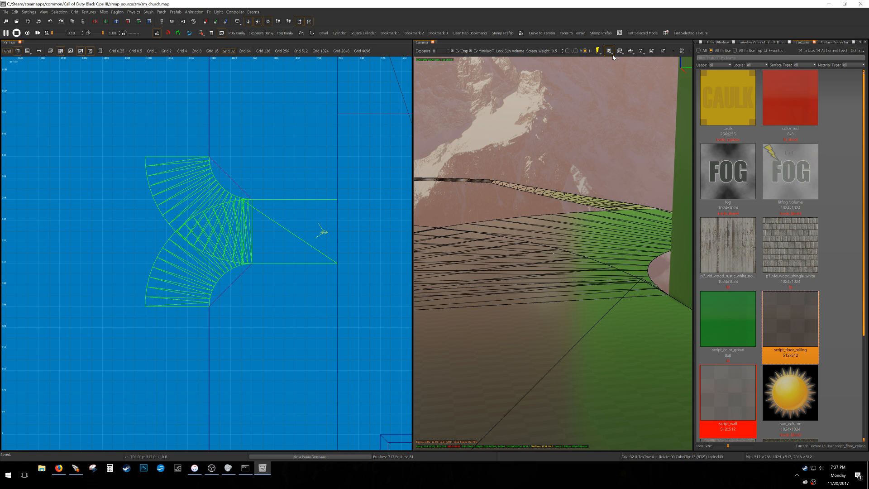
- Examine the branching floors in the camera and their position relative to the surrounding paths
key(w)
mouse_move(563, 337)
right_down()
mouse_move(371, 334)
mouse_move(271, 248)
right_up()
key(s)
key(d)
scroll(251, 265, down, 6)
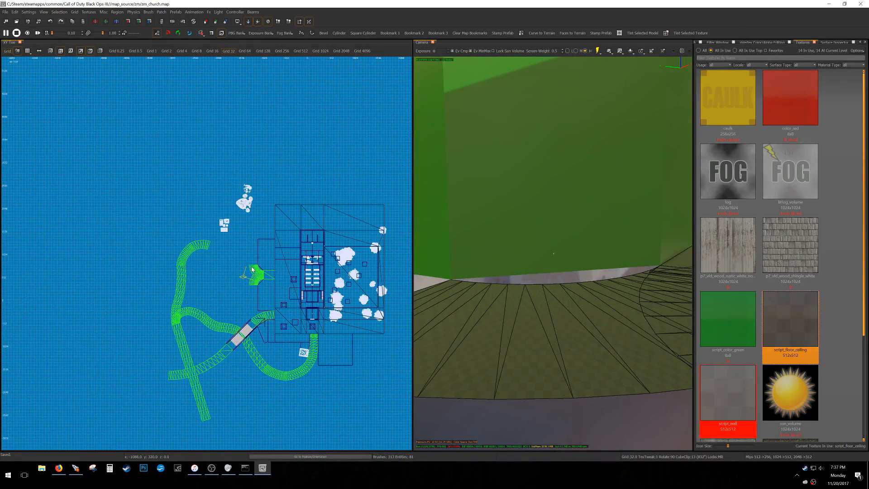
scroll(254, 279, up, 2)
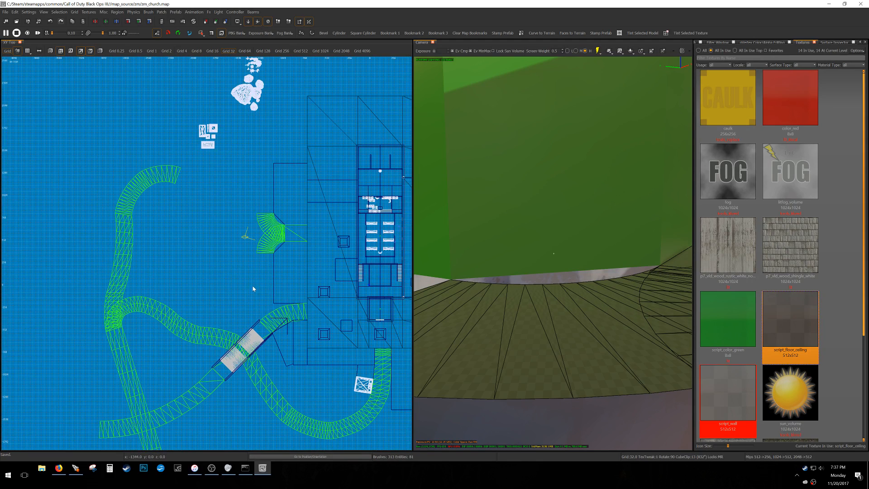
scroll(248, 280, up, 1)
scroll(248, 280, down, 4)
right_drag(248, 280, 195, 271)
- Duplicate a path strip and move the copy to the end of the south-branching curved floor
shift+click(304, 227)
key(r)
drag(311, 232, 244, 232)
scroll(189, 261, up, 14)
scroll(188, 260, up, 1)
scroll(239, 233, down, 9)
right_drag(233, 237, 259, 332)
scroll(231, 262, up, 3)
- Rotate and shift the copied strip's vertices so it curves southwest away from the southern branch
key(1)
key(v)
drag(240, 278, 325, 278)
key(r)
key(r)
key(r)
drag(311, 258, 278, 244)
key(r)
drag(224, 303, 319, 364)
key(r)
drag(291, 301, 264, 236)
key(r)
- Select the southern curved floor with the new strip, align their vertices into one continuous bend, and save the map
shift+click(268, 203)
key(r)
drag(226, 215, 283, 265)
key(r)
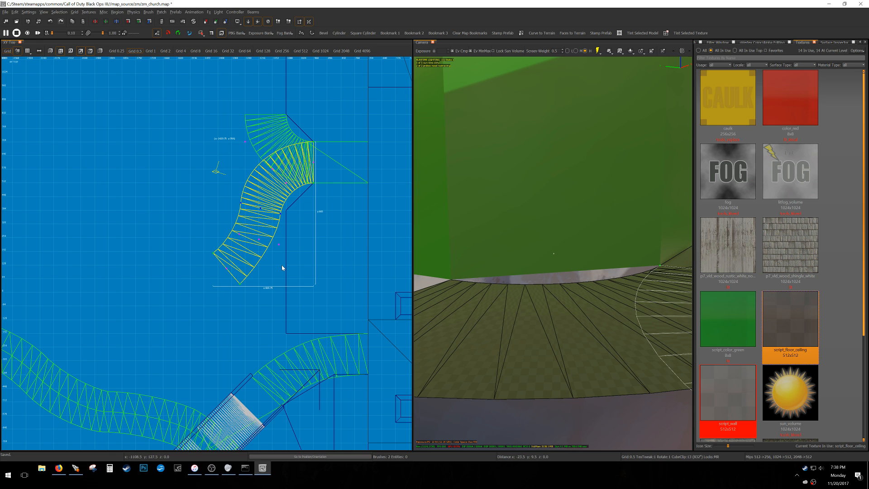
drag(240, 135, 285, 213)
scroll(247, 258, down, 5)
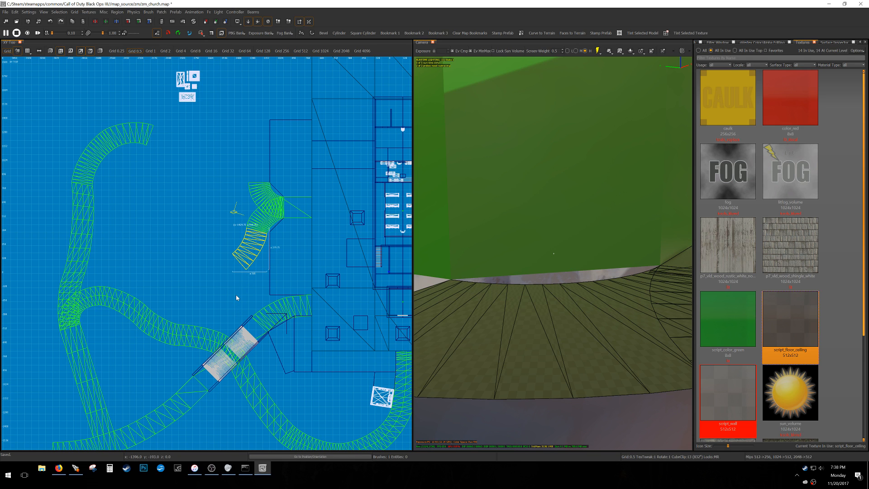
key(ctrl+s)
- Examine the overall layout of the new branches, the northern path, the fork and the church
right_drag(290, 231, 291, 214)
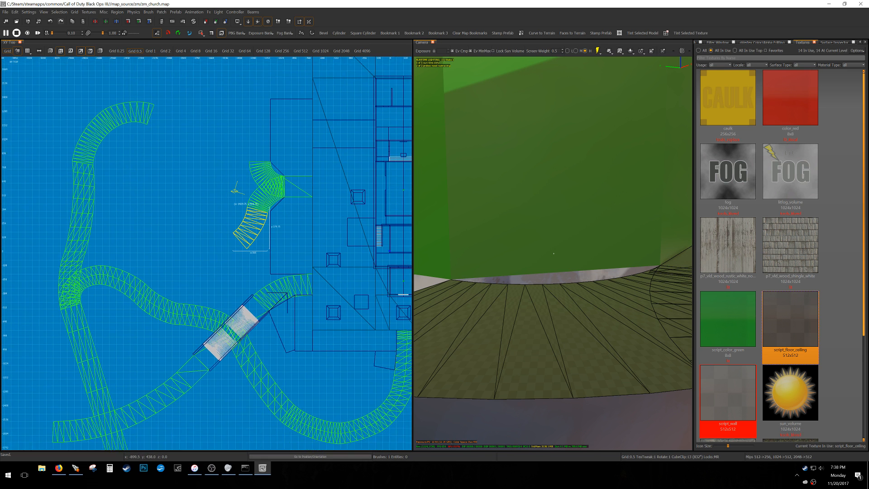
scroll(283, 199, down, 3)
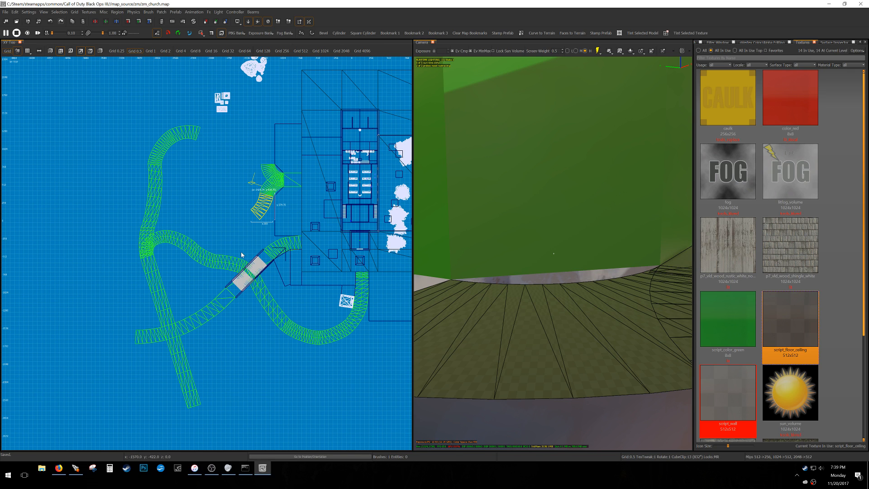
scroll(238, 213, up, 5)
right_drag(273, 238, 293, 298)
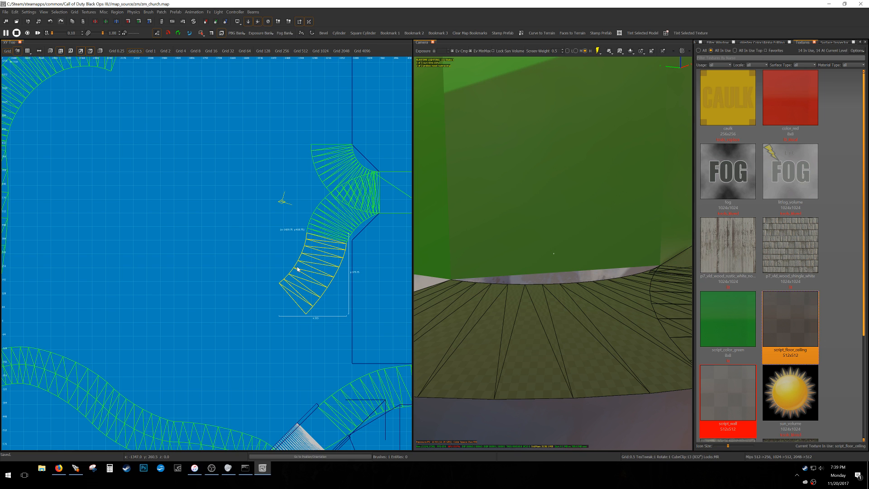
right_drag(282, 292, 304, 280)
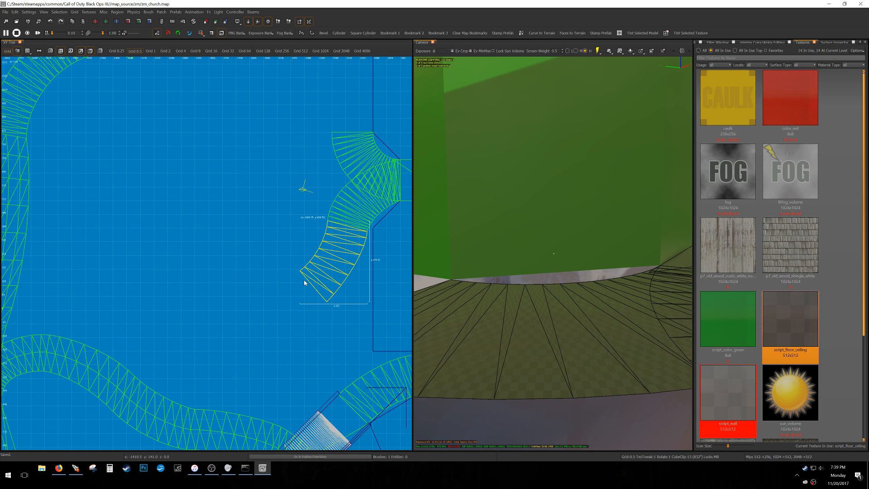
scroll(304, 282, down, 2)
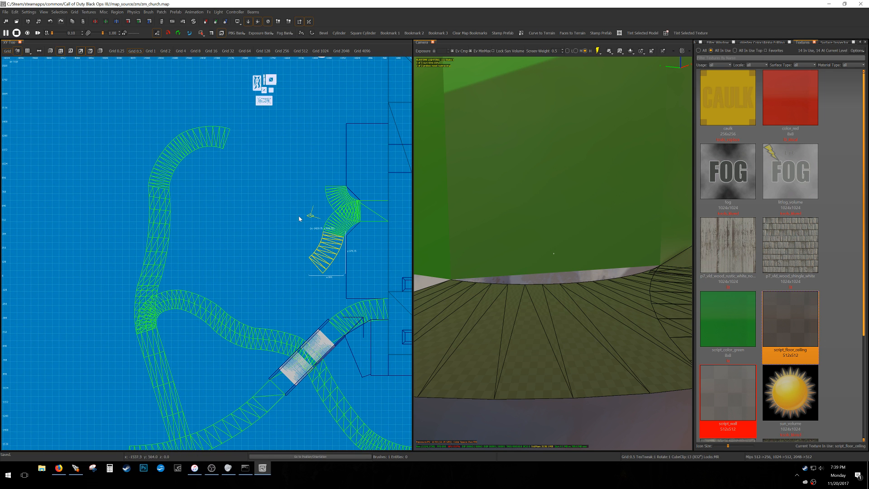
right_drag(302, 222, 301, 241)
key(Escape)
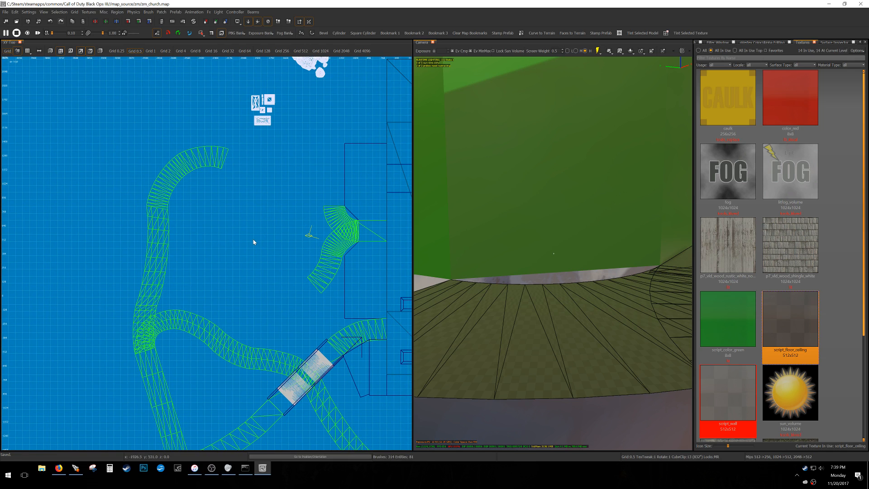
scroll(261, 249, down, 3)
right_drag(271, 170, 171, 129)
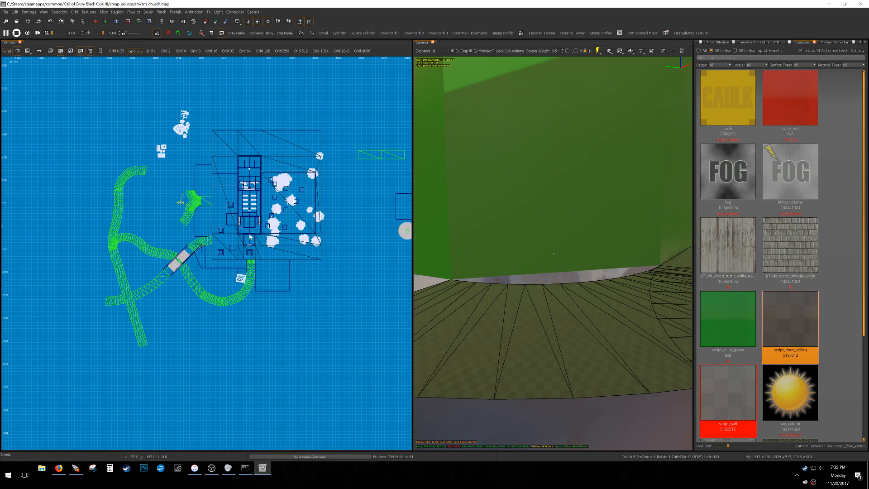
- Examine the tomb and obelisk models placed north of the church's western branches
scroll(171, 129, up, 5)
ctrl+middle_click(213, 274)
middle_click(195, 265)
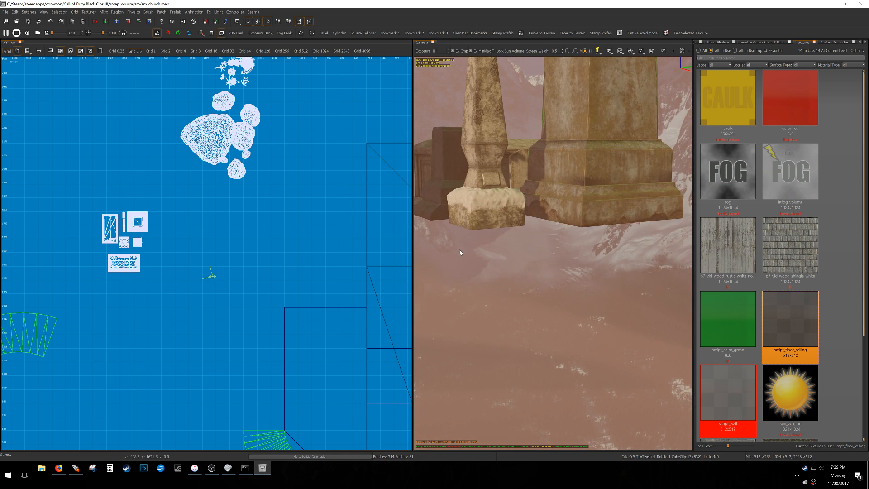
right_click(459, 252)
key(a)
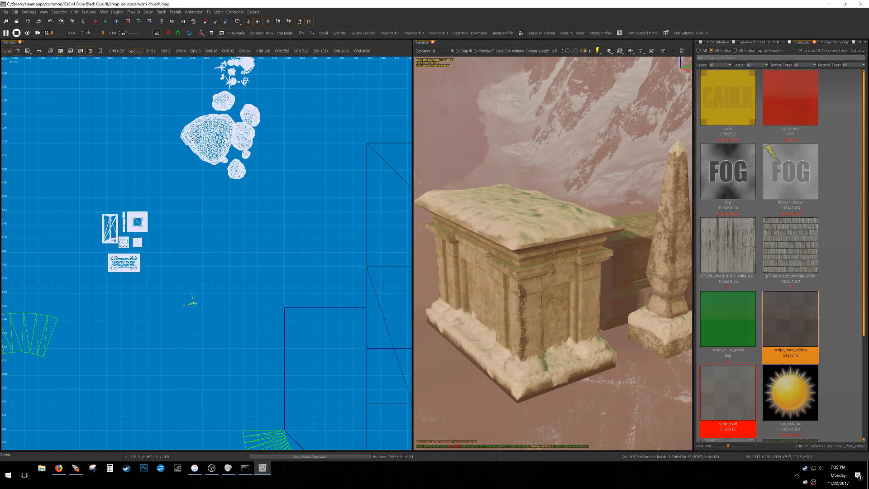
key(d)
key(w)
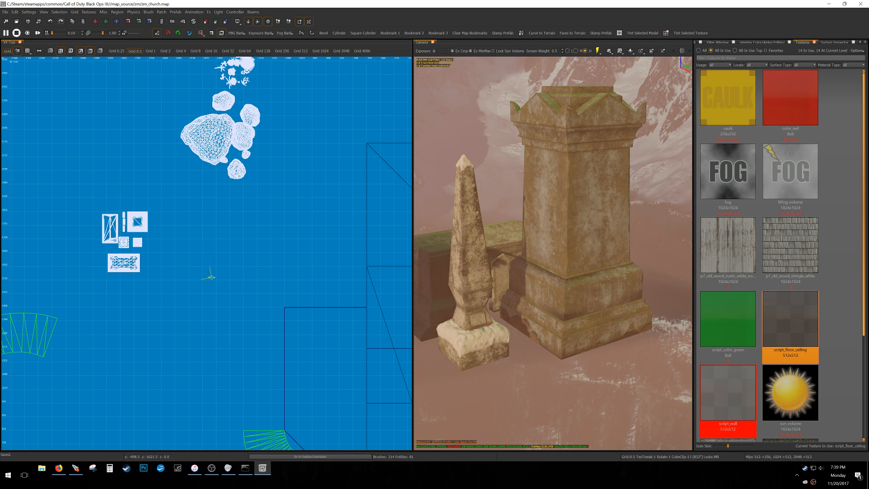
key(a)
- Search the complete model library for "fountain", including models not used in the map
key(m)
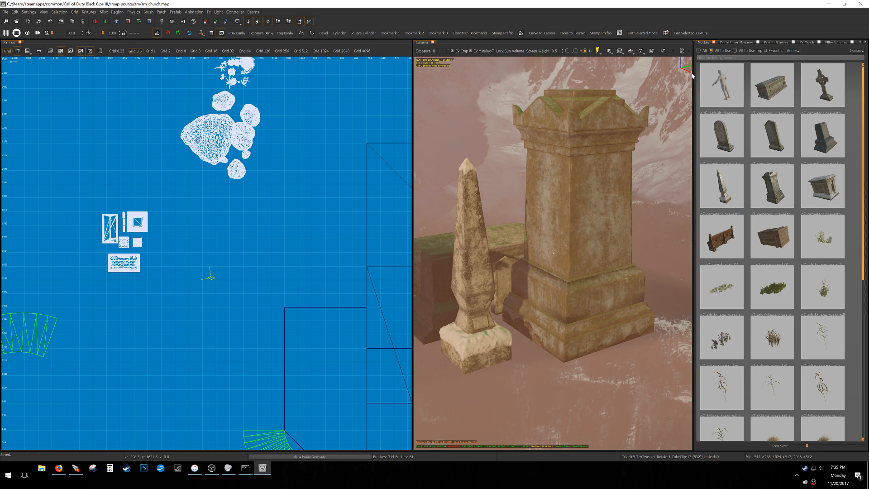
text(f)
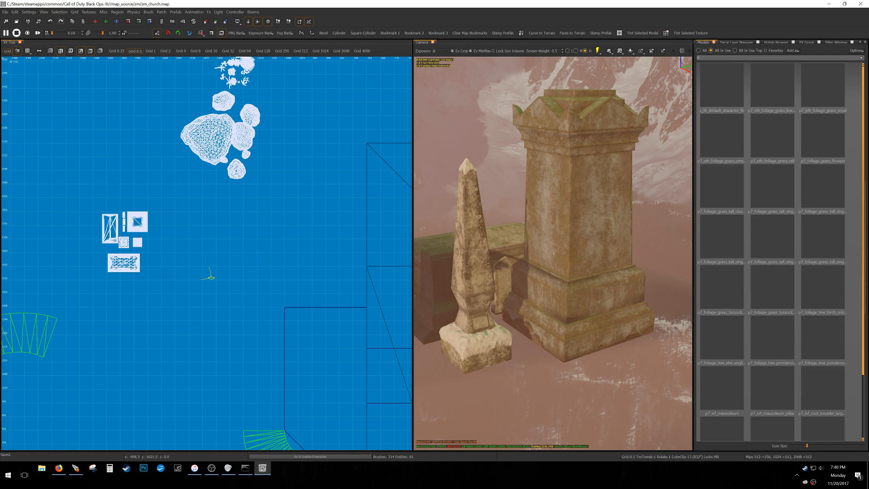
text(ountai)
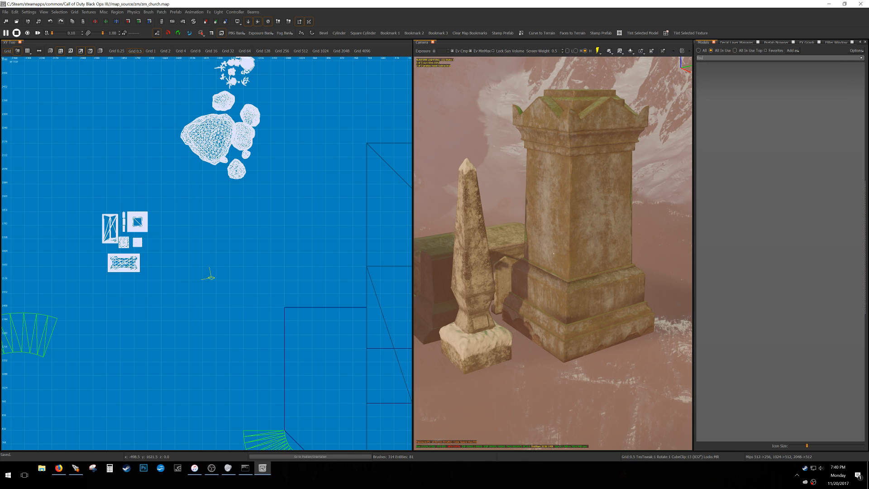
text(n)
click(698, 51)
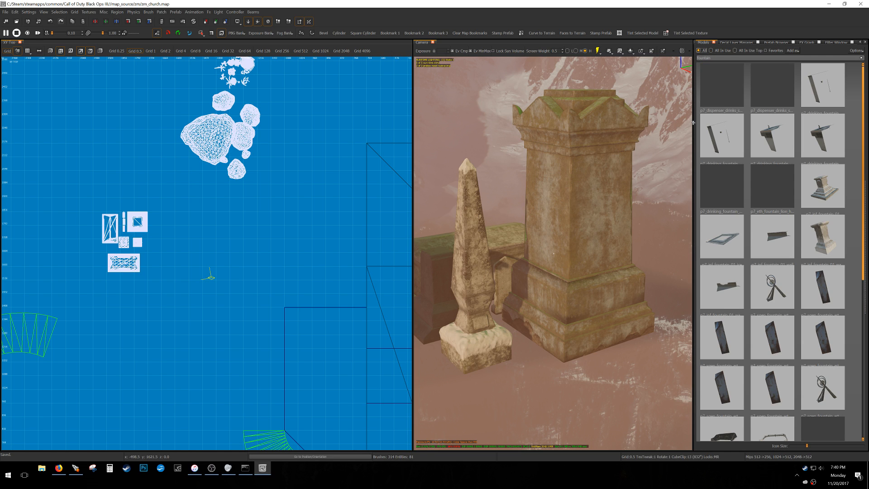
- Place the fountain model with the square stepped base beside the tomb models and adjust its height
click(826, 202)
drag(826, 198, 182, 261)
key(s)
right_drag(543, 262, 520, 270)
key(Escape)
key(d)
click(521, 263)
drag(511, 164, 509, 135)
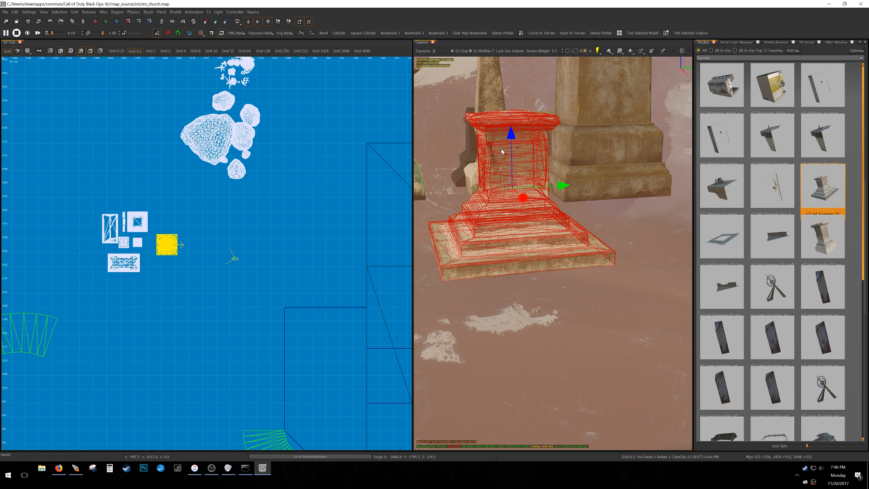
- Move the fountain into the open area between the long western path and the church's curved branches
right_drag(374, 263, 379, 261)
key(Up)
key(Left)
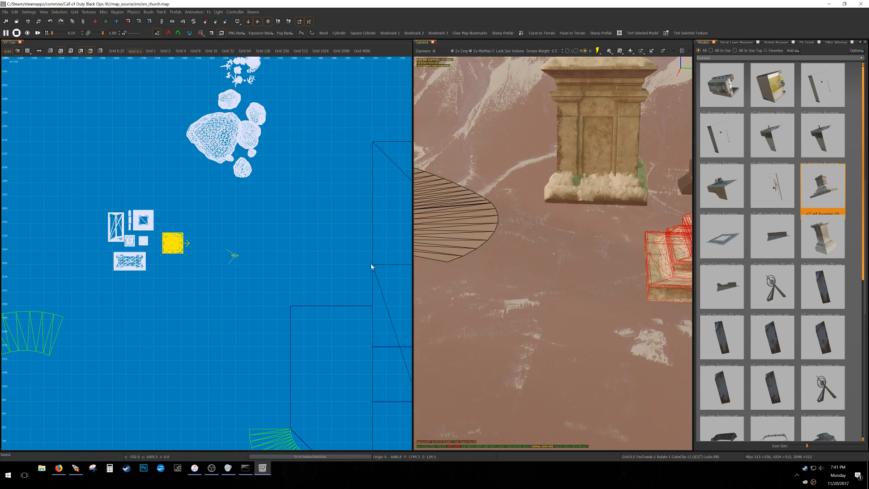
right_drag(145, 329, 237, 278)
key(6)
scroll(267, 206, down, 4)
scroll(229, 321, up, 3)
drag(274, 127, 138, 330)
ctrl+middle_click(242, 366)
- Select the western path's northern bend with its adjoining straight floor and lower the vertices where they meet
right_drag(471, 289, 499, 258)
key(Escape)
shift+click(492, 198)
shift+click(561, 209)
ctrl+right_drag(563, 210, 554, 227)
key(v)
drag(544, 192, 574, 157)
right_drag(575, 159, 581, 160)
ctrl+right_drag(581, 160, 576, 164)
key(grave)
drag(542, 101, 543, 121)
mouse_move(543, 123)
right_down()
mouse_move(567, 123)
mouse_move(543, 137)
mouse_move(546, 126)
right_up()
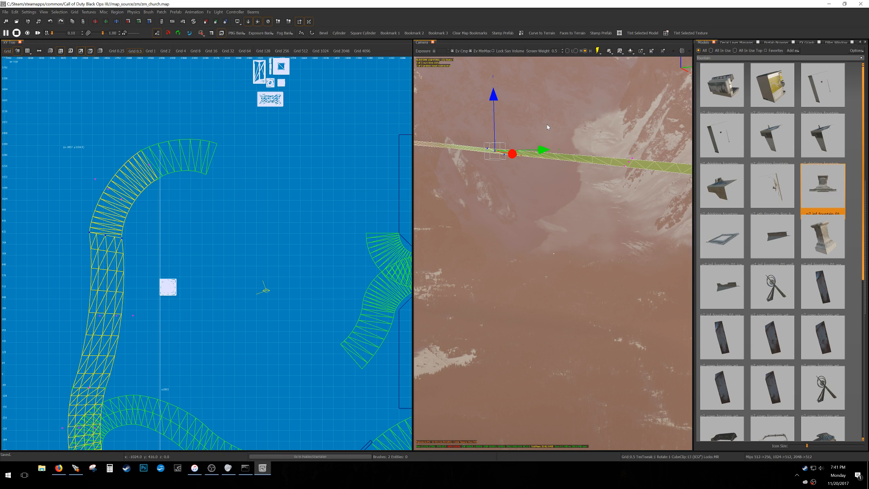
key(Escape)
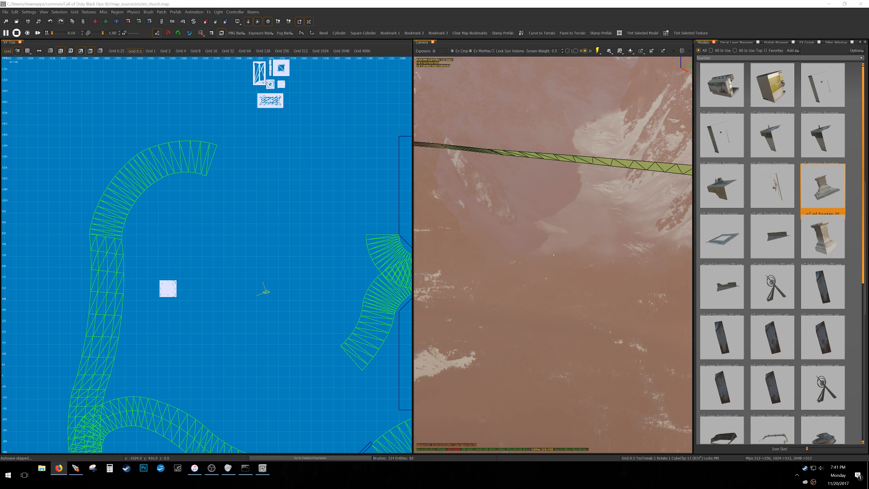
- Shift the fountain slightly northeast within the open area and set the grid size to 32
right_drag(292, 261, 290, 258)
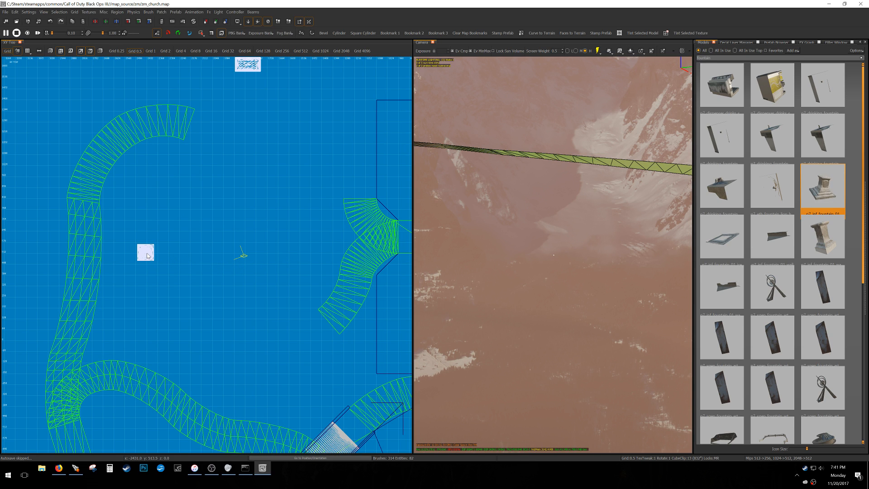
drag(149, 254, 173, 249)
key(6)
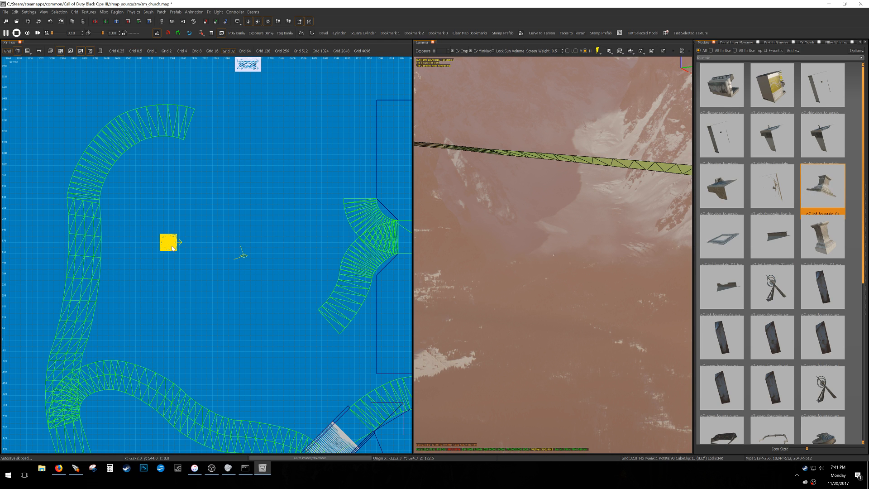
- Save the zm_church map
key(ctrl+s)
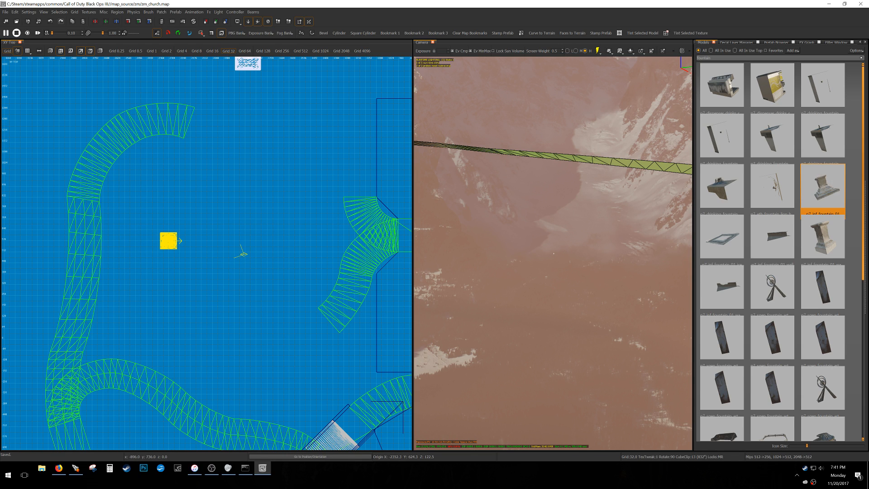
key(alt+Tab)
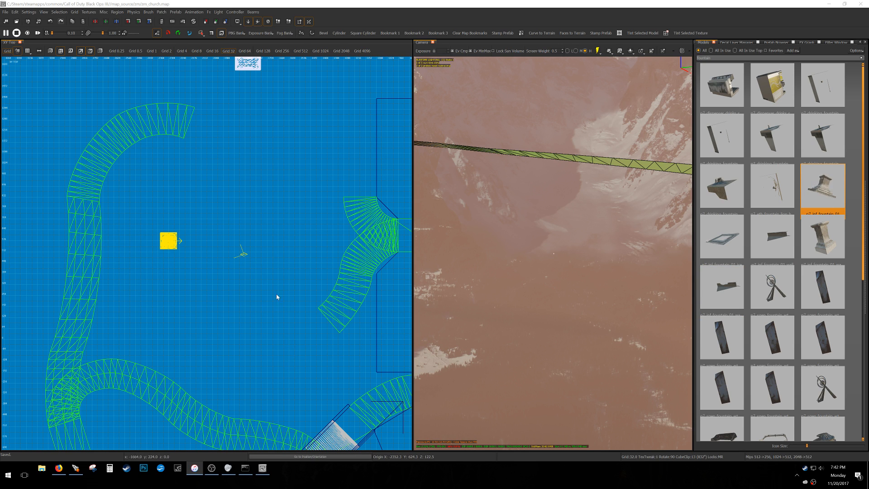
- Lower the selected fountain pedestal to about Z -133 and check its height in the front view
right_drag(279, 306, 268, 308)
right_drag(488, 280, 452, 292)
key(s)
right_drag(514, 296, 539, 256)
key(s)
key(a)
drag(569, 136, 569, 284)
right_drag(569, 284, 656, 307)
key(a)
key(a)
key(ctrl+Tab)
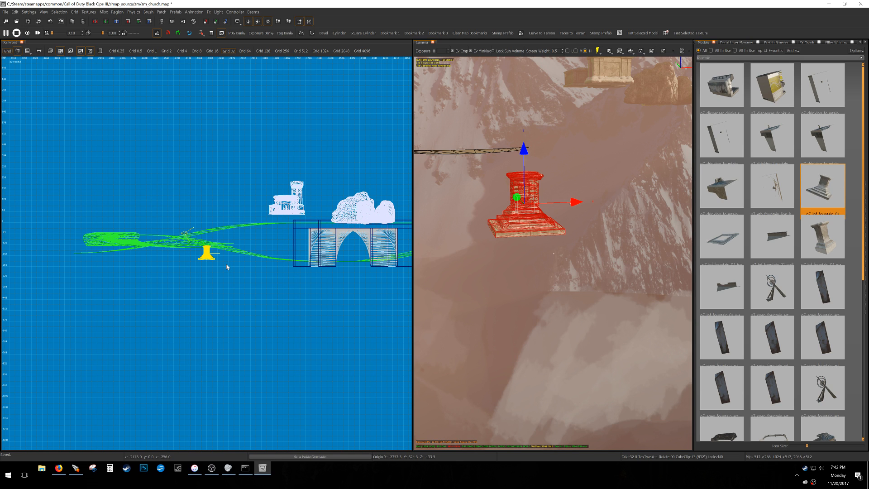
key(ctrl+Tab)
key(ctrl+Tab)
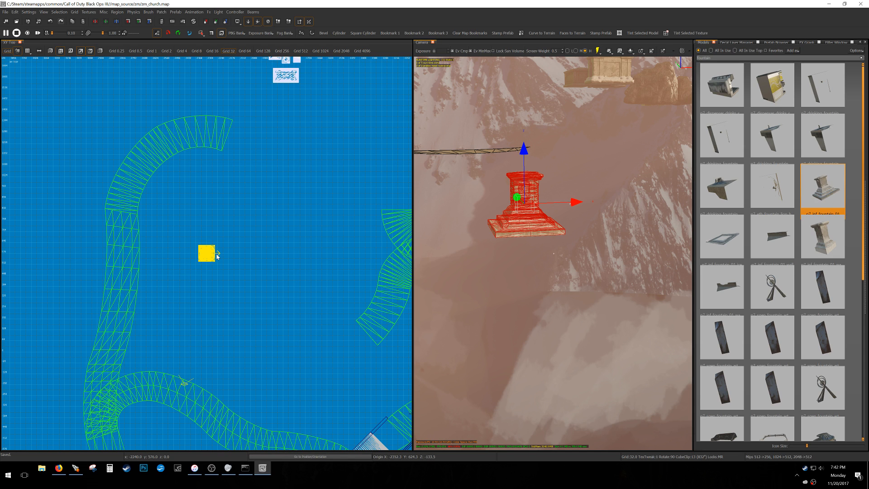
- Set the grid to 0.5, rotate the pedestal about 30 degrees and shift it further into the open area between the terrain paths
mouse_move(539, 247)
right_down()
mouse_move(545, 255)
mouse_move(537, 248)
right_up()
key(a)
key(d)
key(d)
key(w)
key(w)
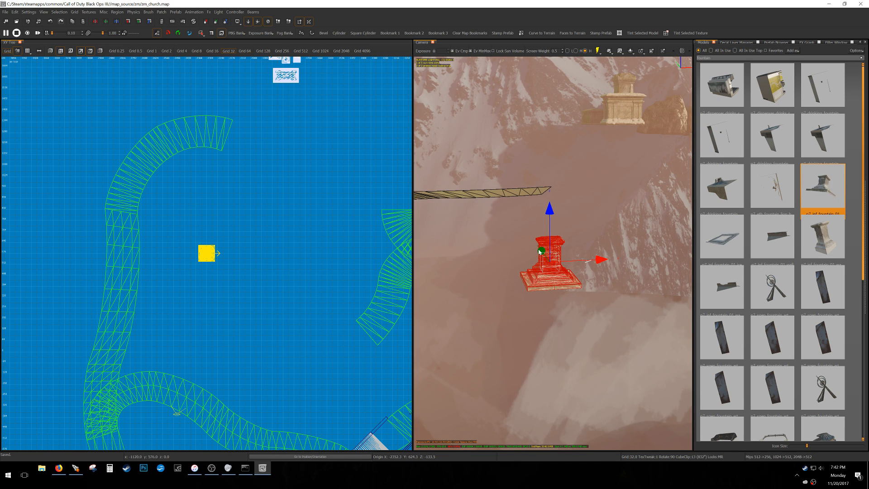
key(bracketleft)
key(bracketleft)
key(bracketleft)
key(bracketleft)
key(bracketleft)
key(bracketleft)
drag(234, 258, 290, 245)
key(r)
key(r)
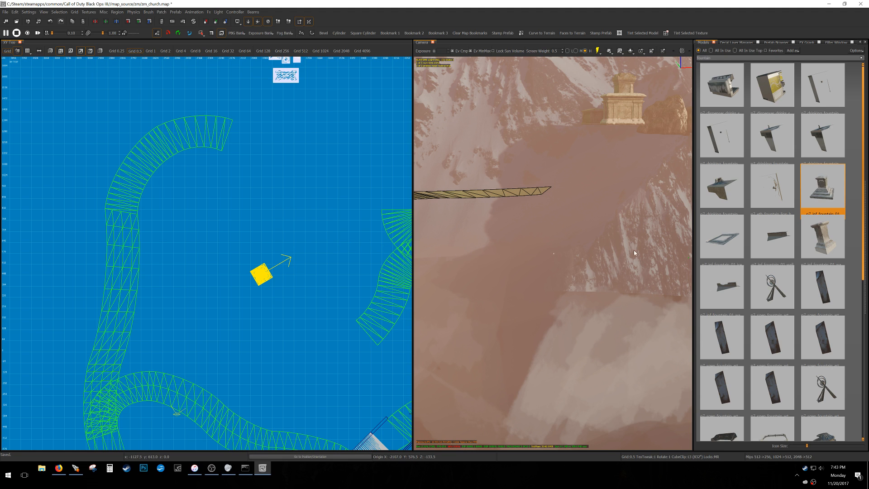
right_drag(367, 279, 349, 279)
key(5)
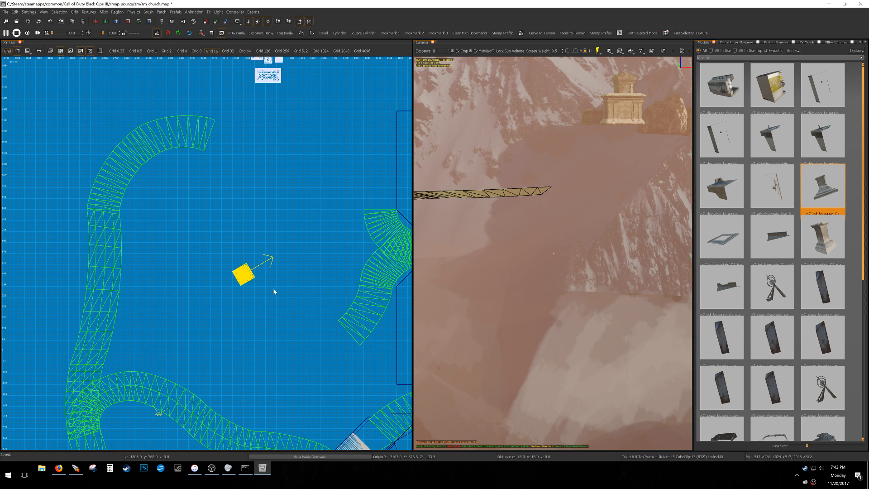
- Place the square fountain base around the rotated pedestal and line it up with the pedestal
double_click(712, 245)
ctrl+middle_click(314, 234)
right_drag(500, 235, 489, 267)
right_drag(545, 247, 544, 226)
key(Escape)
right_drag(579, 254, 591, 247)
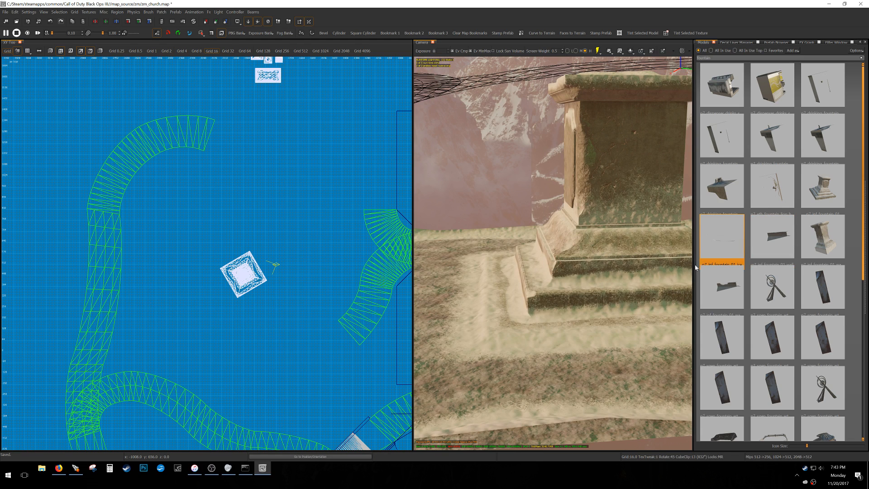
shift+click(444, 293)
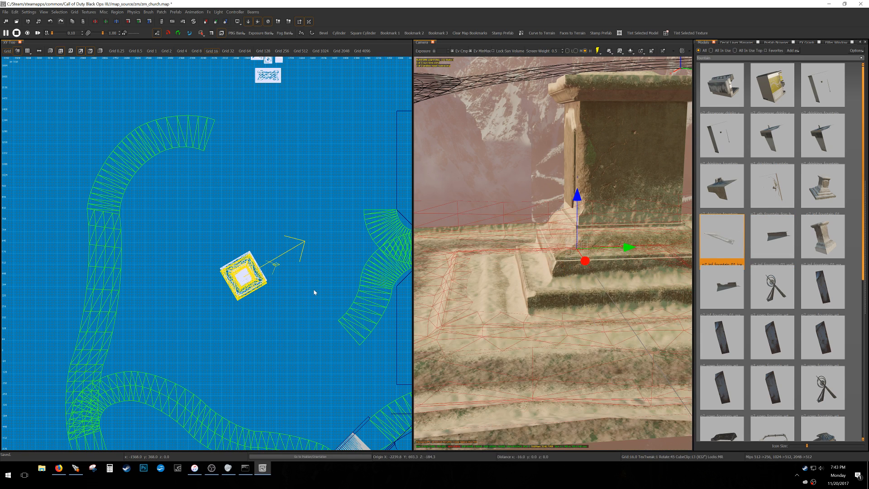
- Place a straight fountain wall along one edge of the base and rotate a duplicate onto the adjoining edge
click(776, 231)
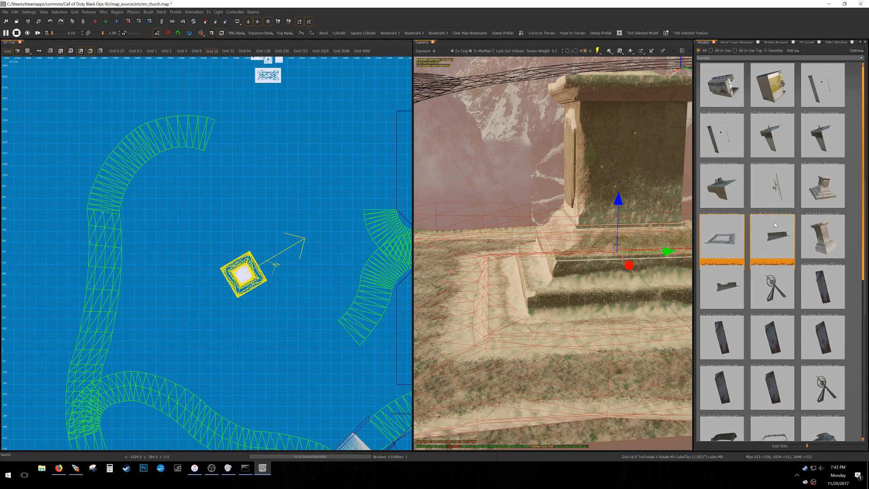
click(773, 195)
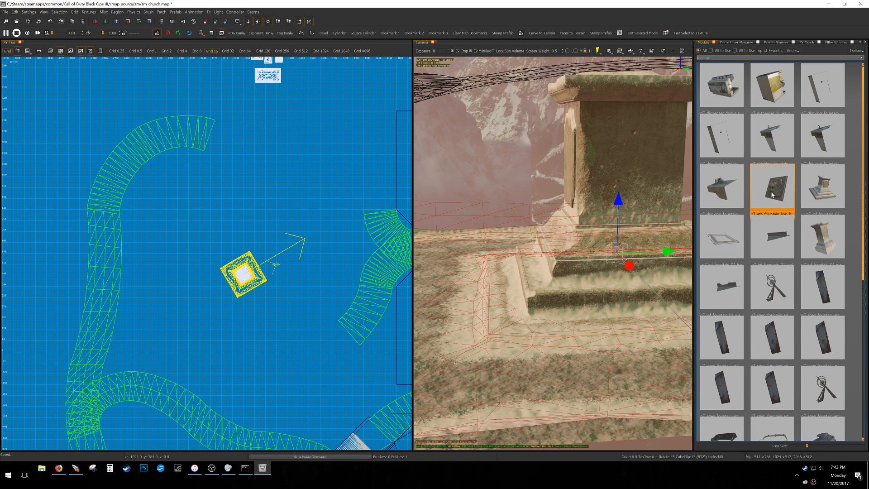
click(781, 239)
mouse_move(575, 248)
right_down()
mouse_move(571, 308)
mouse_move(534, 325)
mouse_move(556, 303)
mouse_move(480, 297)
right_up()
scroll(260, 293, up, 4)
key(space)
alt+right_drag(262, 294, 319, 303)
drag(319, 303, 282, 280)
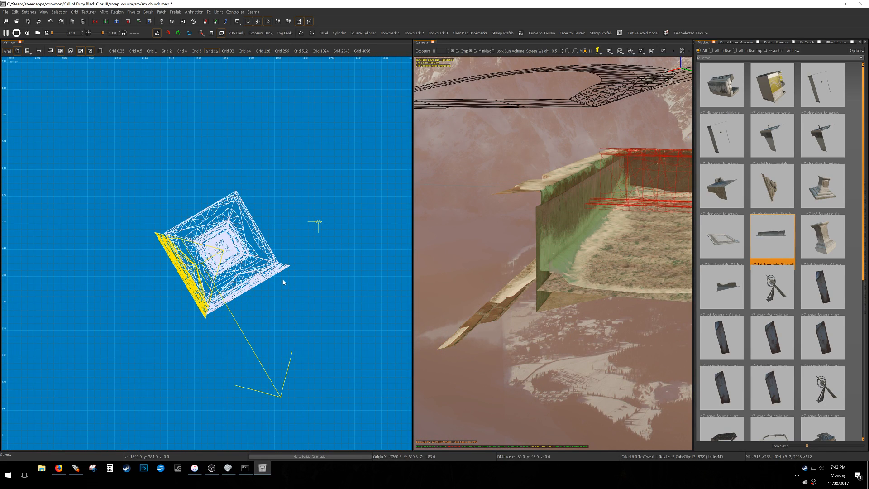
- Delete the duplicated wall and the rest of the rotated fountain, including its pedestal, base and remaining wall
click(724, 290)
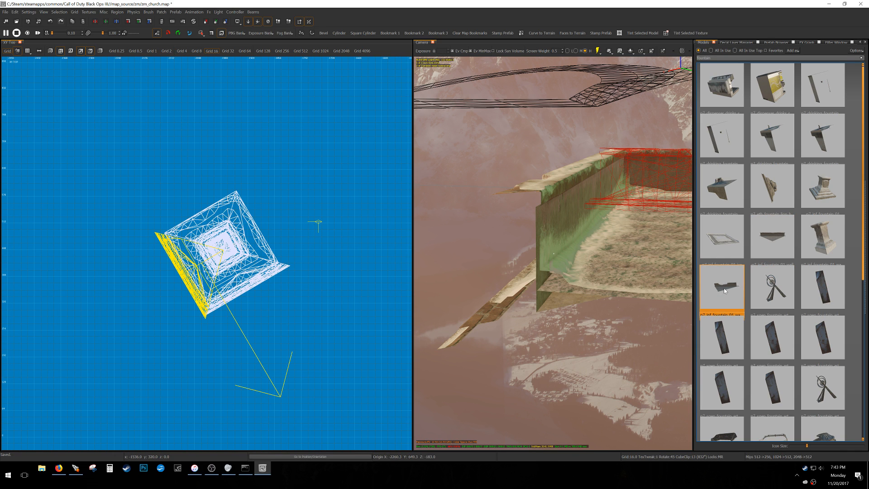
key(Delete)
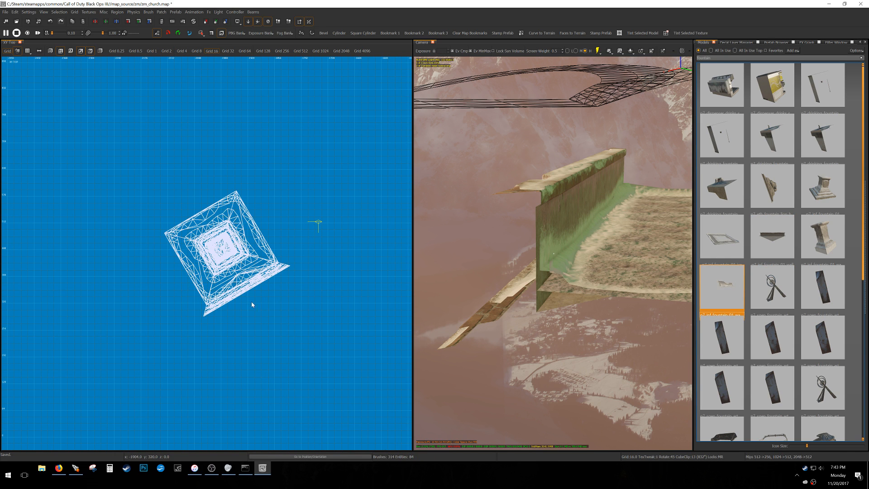
shift+click(223, 305)
shift+click(217, 257)
shift+click(205, 267)
key(n)
scroll(255, 230, down, 1)
key(n)
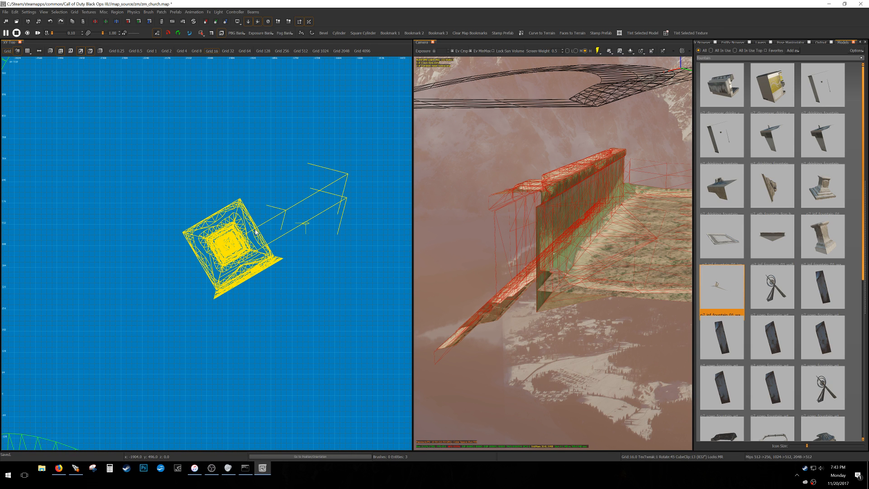
key(Delete)
- Place a new unrotated fountain pedestal in the open area and a duplicate of it swapped to the square fountain base
mouse_move(818, 189)
mouse_down()
mouse_move(689, 237)
mouse_move(233, 256)
mouse_move(242, 259)
mouse_up()
key(space)
double_click(711, 246)
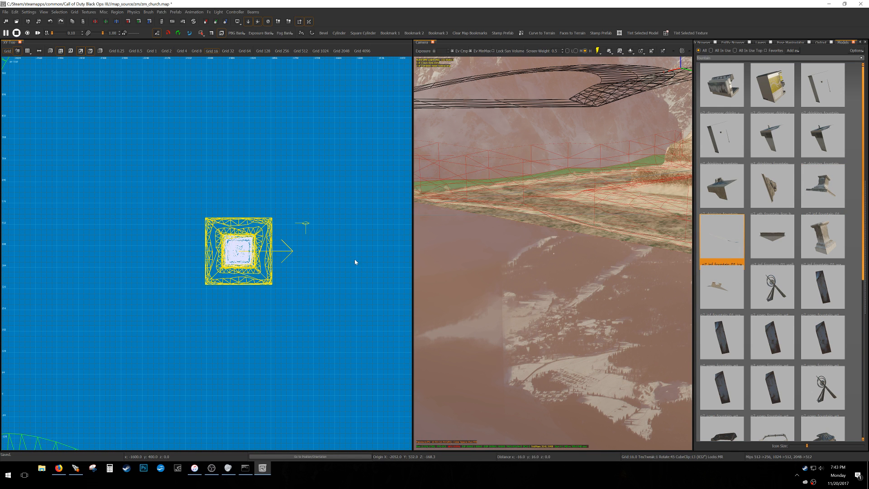
- Add the straight fountain wall along the front edge of the square base
click(767, 240)
double_click(767, 240)
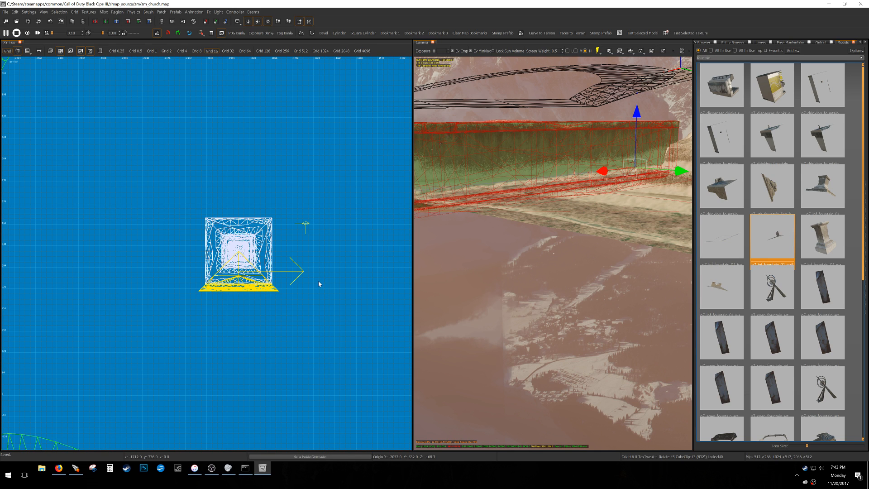
mouse_move(534, 271)
right_down()
mouse_move(529, 235)
mouse_move(583, 248)
right_up()
mouse_move(467, 262)
right_down()
mouse_move(434, 265)
mouse_move(467, 262)
right_up()
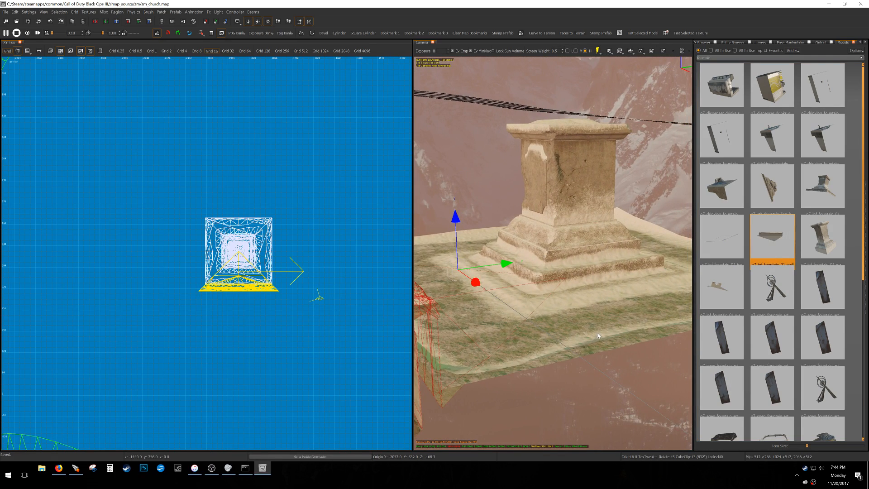
- Add the broken fountain wall variant, turned 90 degrees, along the base edge adjoining the straight wall
click(725, 288)
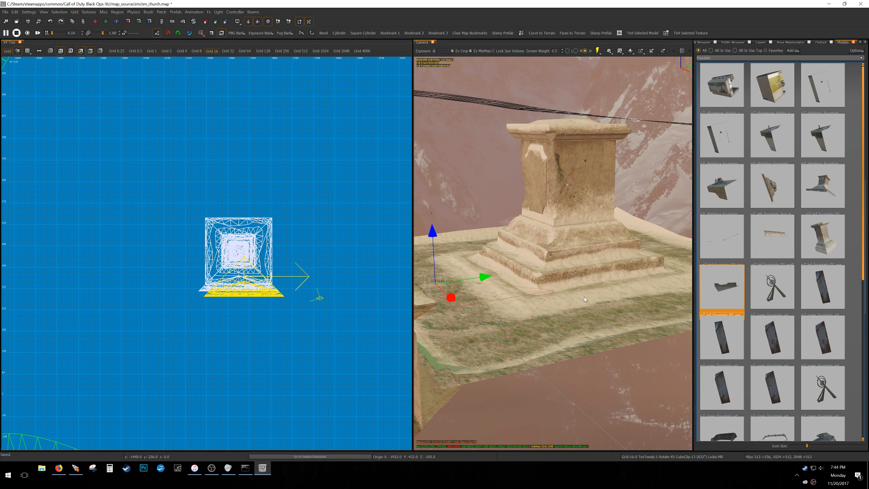
scroll(185, 279, up, 1)
scroll(185, 279, up, 1)
drag(185, 280, 300, 268)
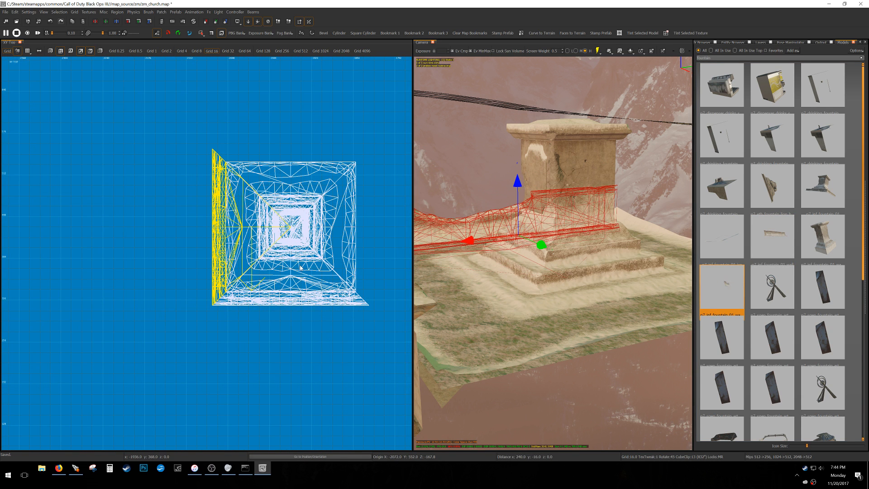
- Duplicate both fountain walls, rotate the copies 180 degrees and fit them onto the two open edges of the base
shift+click(309, 287)
key(space)
key(alt+z)
key(alt+z)
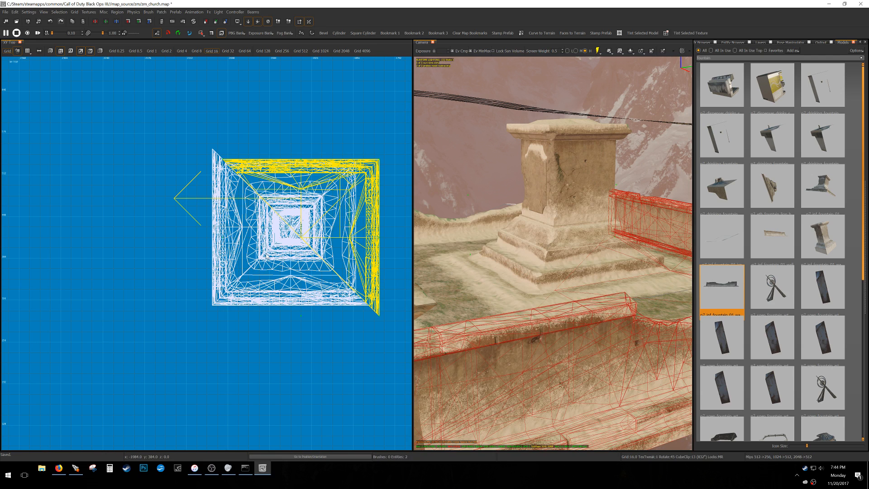
mouse_move(559, 265)
mouse_down()
mouse_move(588, 259)
mouse_move(571, 253)
mouse_up()
key(Escape)
- Place the lion-head fountain relief at the middle of the front wall's outer face
right_drag(520, 250, 522, 248)
click(522, 248)
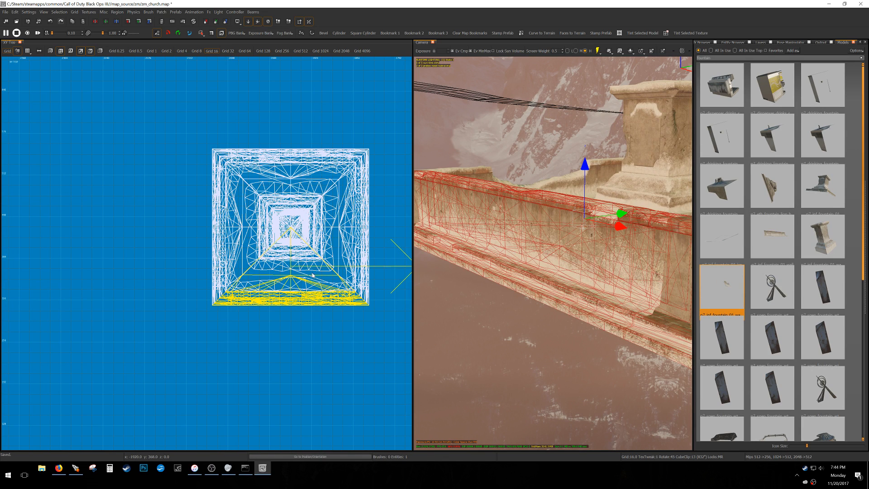
click(773, 198)
drag(304, 235, 296, 300)
scroll(297, 300, up, 3)
right_drag(511, 275, 514, 275)
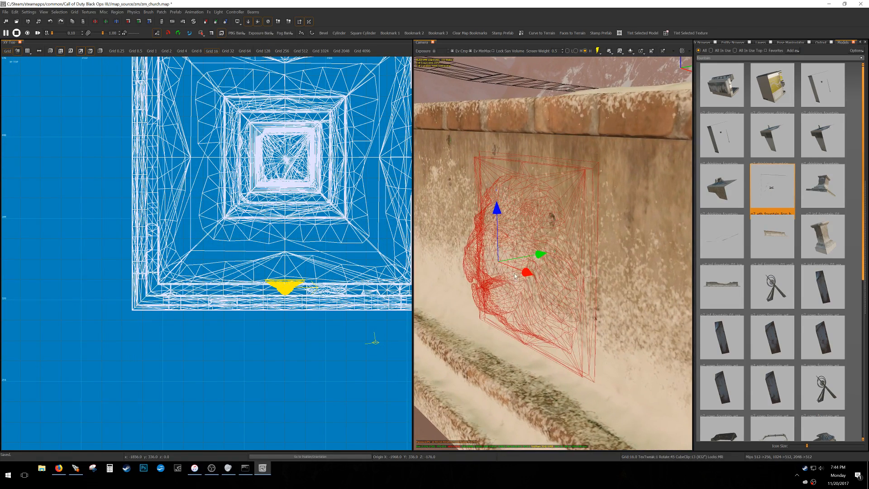
drag(260, 305, 261, 316)
right_drag(489, 307, 487, 308)
- Fit the lion-head relief against the wall face in the side view at grid 1, and delete it
key(ctrl+Tab)
key(ctrl+Tab)
scroll(208, 247, up, 6)
key(1)
drag(193, 247, 213, 225)
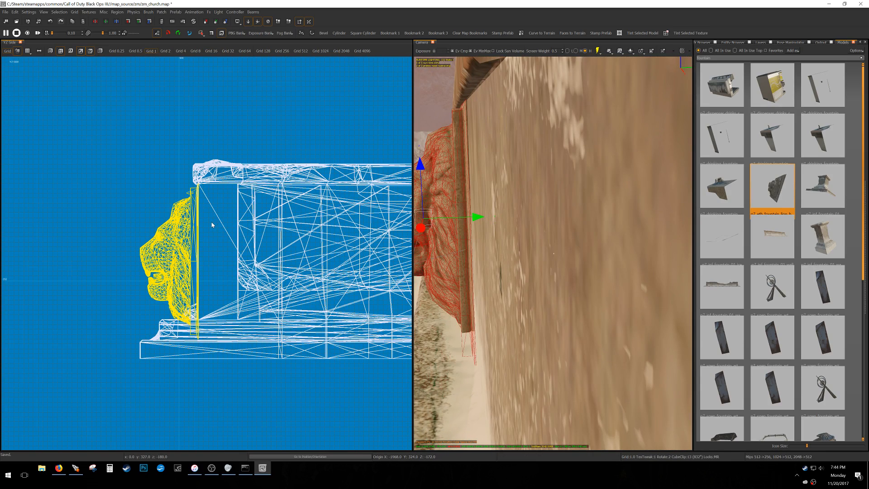
right_drag(453, 226, 457, 227)
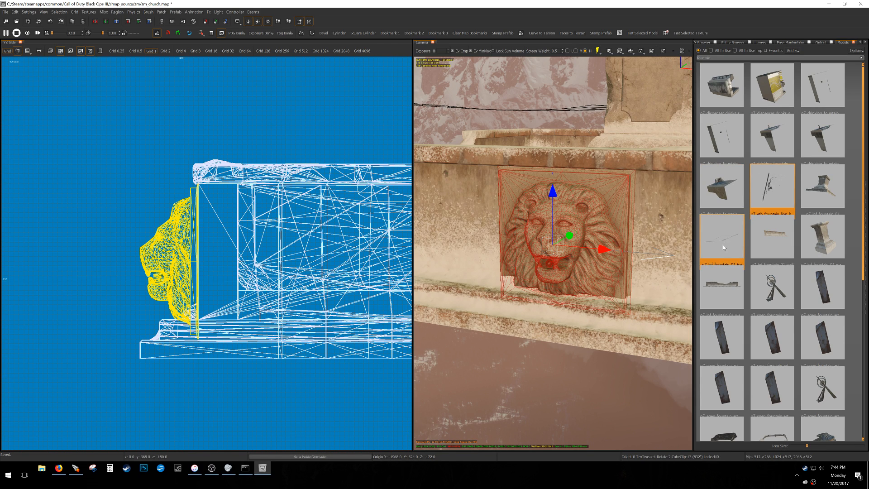
key(Delete)
- Select all the fountain pieces in the top view, set the grid to 0.5 and clear the selection
scroll(113, 245, down, 2)
key(ctrl+Tab)
scroll(179, 250, down, 10)
right_drag(173, 242, 184, 267)
alt+shift+drag(137, 294, 215, 216)
key(bracketleft)
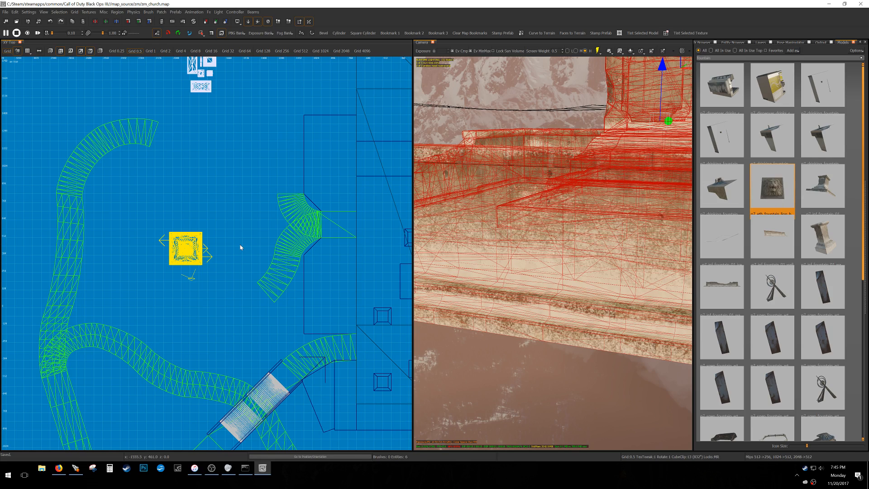
right_drag(445, 227, 500, 226)
key(Escape)
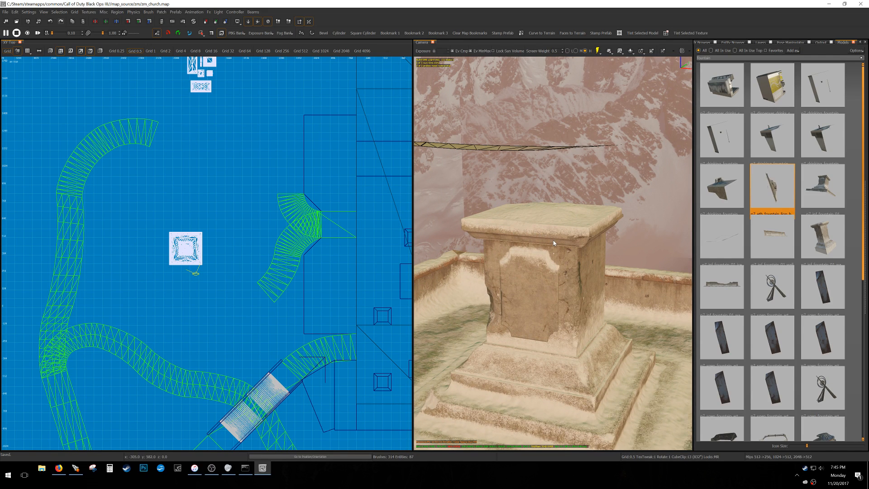
- Move the obelisk from the group of stone monuments onto the centre of the fountain pedestal in the top view
right_drag(553, 243, 552, 232)
right_drag(208, 135, 228, 211)
middle_click(258, 161)
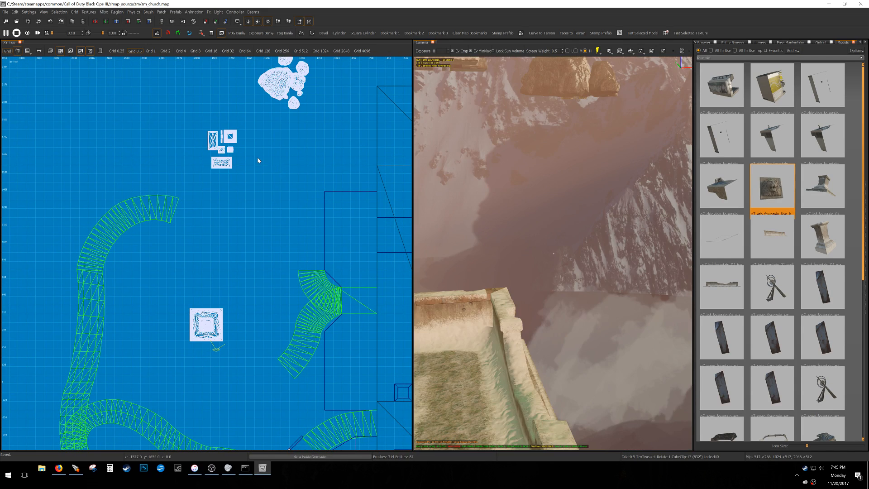
ctrl+middle_click(268, 163)
middle_click(258, 161)
right_drag(495, 178, 539, 309)
shift+click(538, 323)
drag(245, 211, 220, 381)
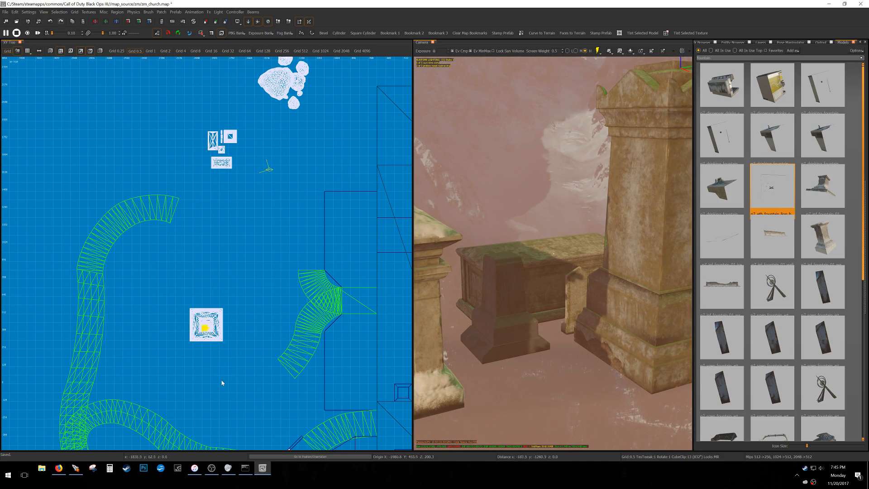
scroll(202, 328, up, 13)
drag(233, 349, 265, 270)
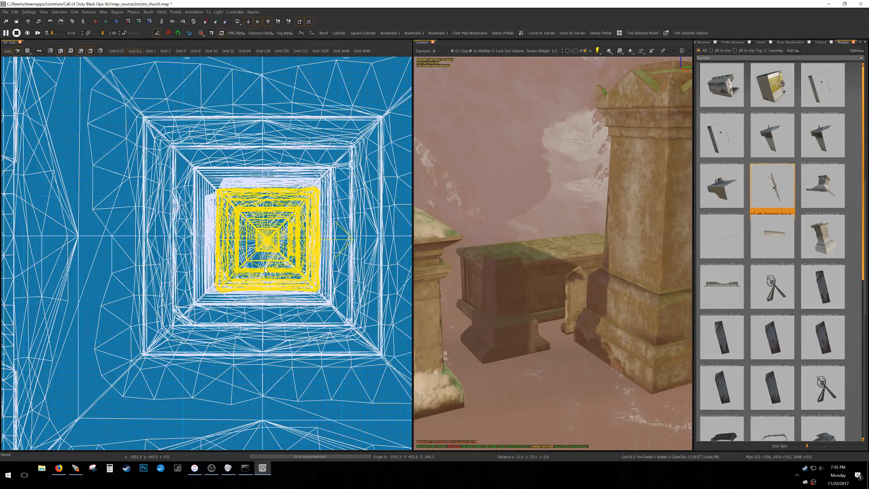
- Lower the obelisk onto the top of the fountain pedestal
ctrl+middle_click(278, 346)
middle_click(271, 271)
scroll(511, 250, down, 4)
ctrl+right_drag(512, 251, 538, 274)
scroll(543, 272, down, 6)
drag(551, 156, 552, 291)
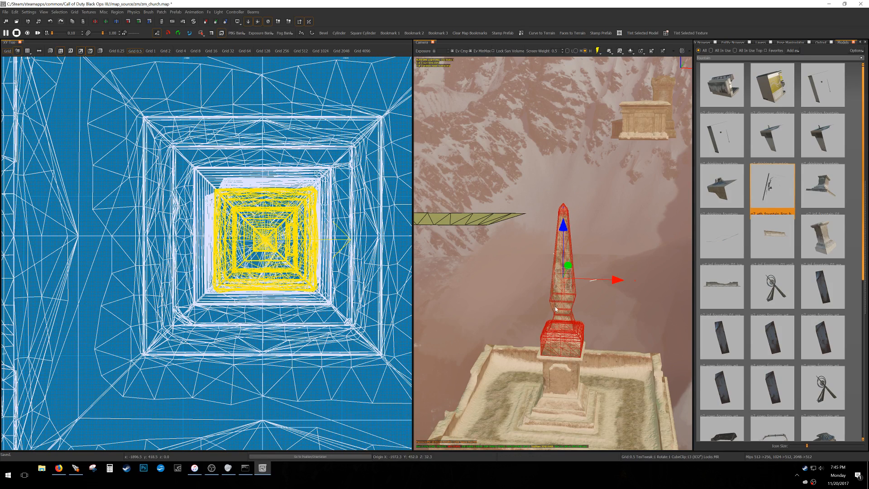
- Delete the obelisk from the top of the fountain pedestal
key(Escape)
right_drag(552, 292, 520, 291)
right_drag(553, 253, 548, 275)
key(w)
shift+click(537, 287)
shift+click(541, 253)
key(Escape)
shift+click(541, 252)
key(Delete)
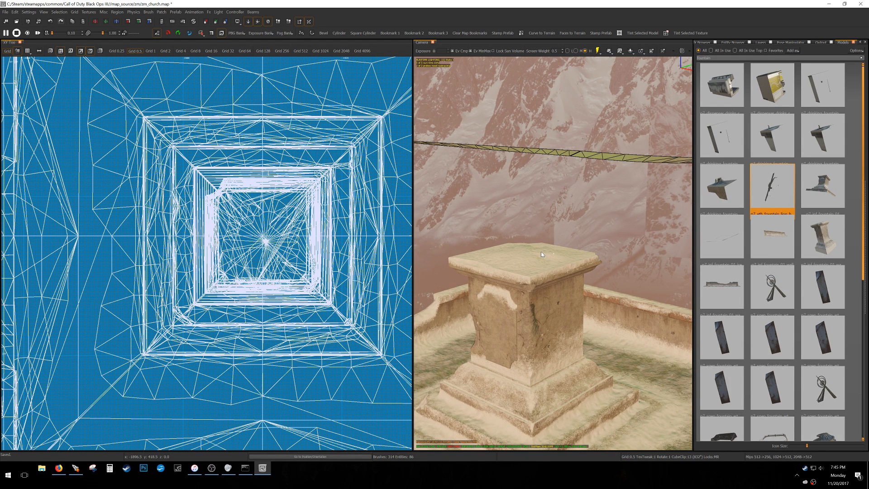
- Select the short curved terrain path section that ends beside the fountain
key(s)
right_drag(547, 261, 565, 253)
key(s)
key(w)
shift+click(611, 296)
right_drag(611, 297, 577, 296)
key(d)
scroll(245, 294, down, 13)
key(5)
- Examine the fountain's position relative to the terrain paths and the church layout
right_drag(248, 322, 273, 277)
scroll(251, 323, up, 2)
key(0)
scroll(269, 294, down, 5)
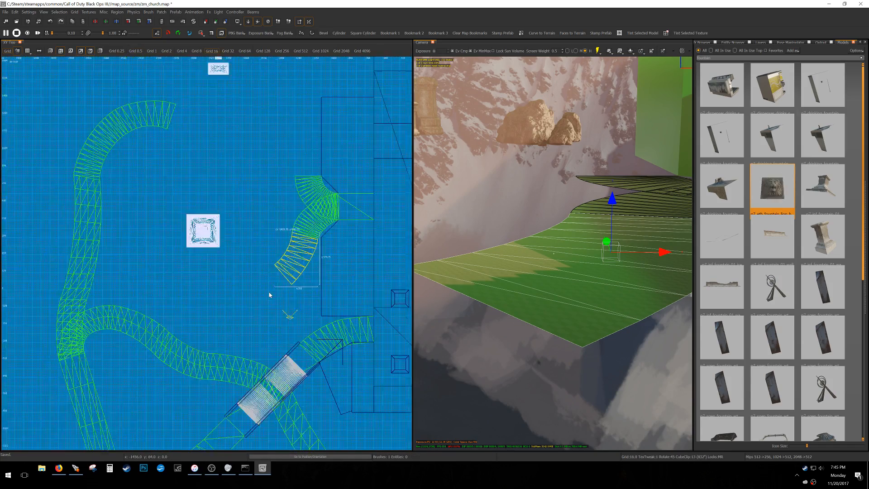
scroll(273, 283, up, 3)
scroll(274, 284, down, 5)
scroll(274, 285, up, 1)
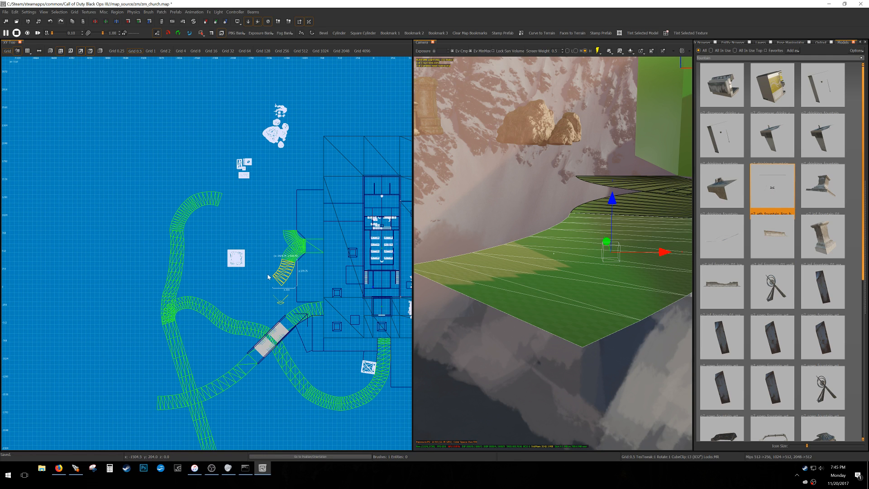
right_drag(530, 273, 506, 275)
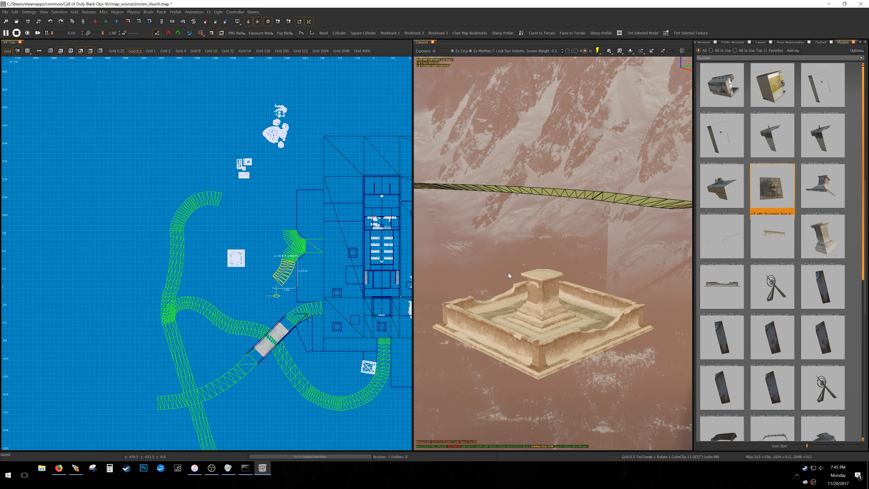
- Examine the area between the fountain and the curved path sections beside the church
right_drag(256, 244, 259, 270)
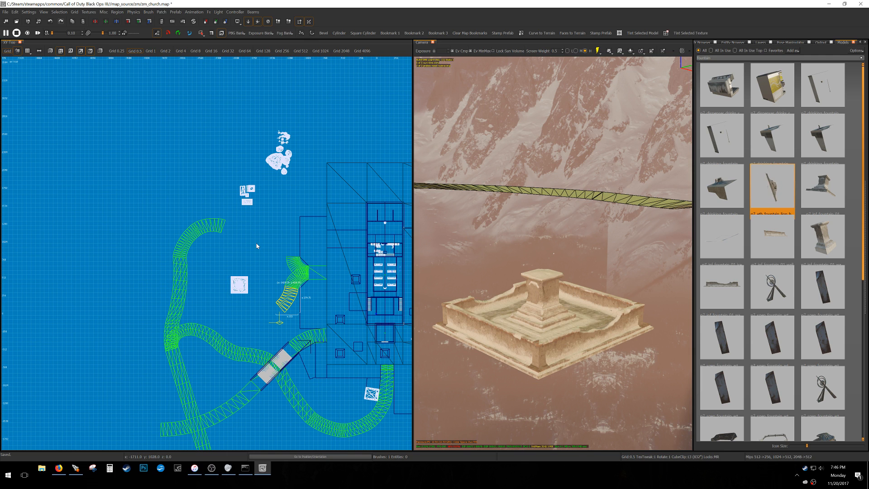
right_drag(225, 322, 225, 312)
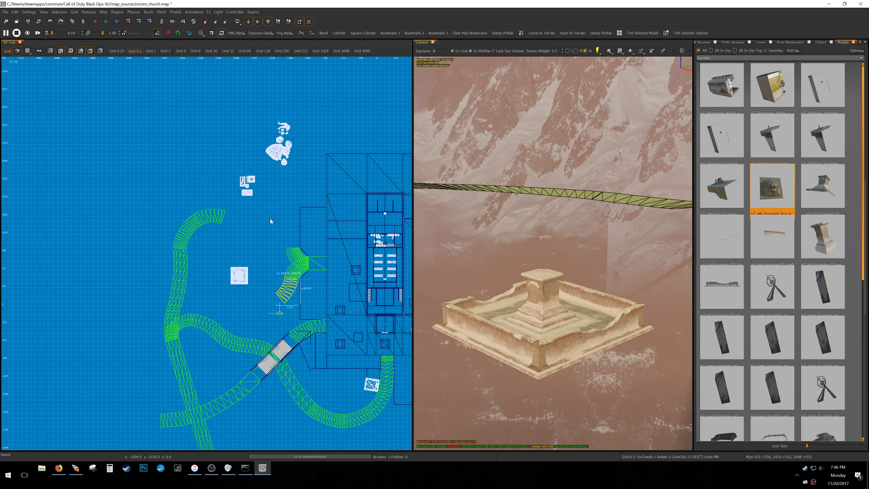
mouse_move(490, 232)
right_down()
mouse_move(534, 236)
mouse_move(552, 222)
mouse_move(507, 226)
mouse_move(412, 273)
right_up()
scroll(392, 316, up, 3)
right_drag(525, 301, 563, 292)
right_drag(553, 255, 614, 258)
scroll(214, 263, down, 1)
right_drag(214, 263, 265, 308)
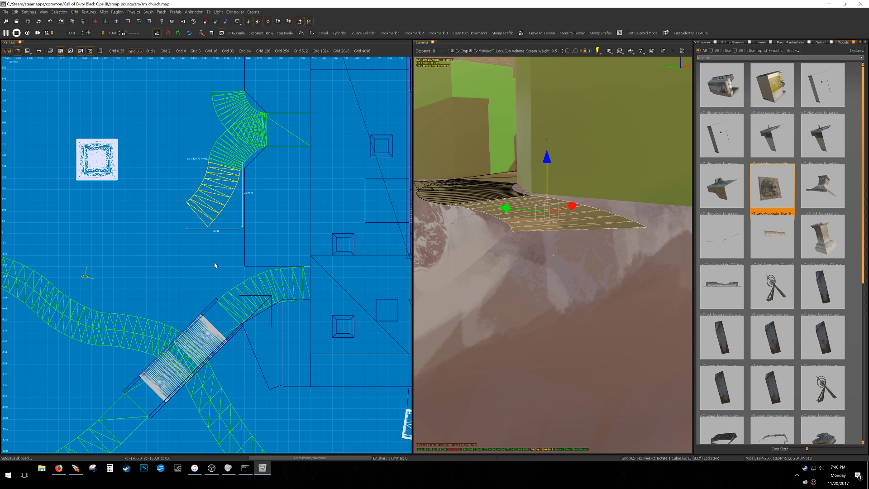
right_drag(214, 263, 241, 333)
right_drag(244, 262, 244, 285)
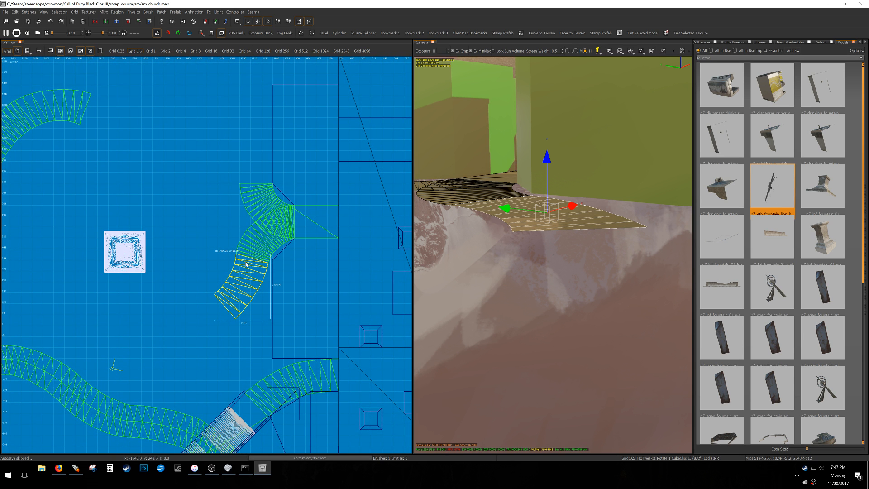
- Delete the upper curved branch of the forked path beside the church, keeping the lower branch
key(Escape)
shift+click(262, 207)
key(Delete)
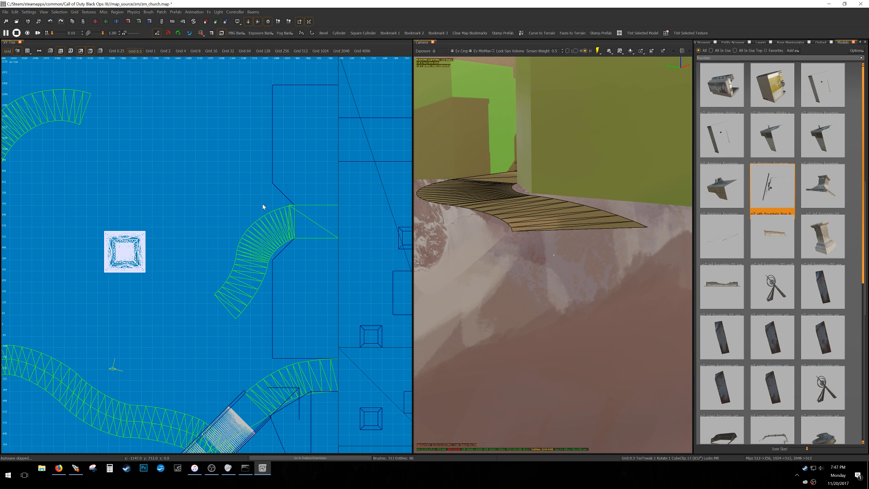
- Duplicate the two lower branch sections, mirror the copy vertically, and align it with the church platform's edge as the upper branch
shift+click(273, 219)
scroll(288, 223, up, 5)
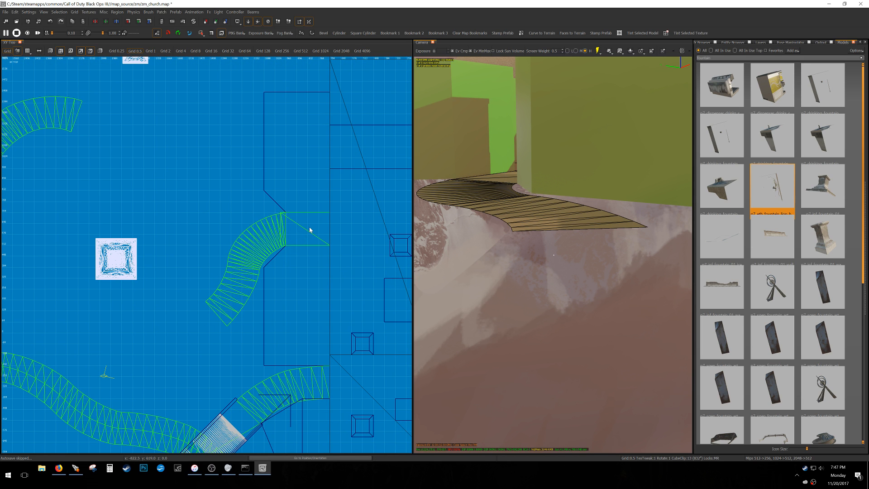
key(Escape)
scroll(257, 229, down, 3)
shift+click(229, 247)
scroll(146, 284, down, 3)
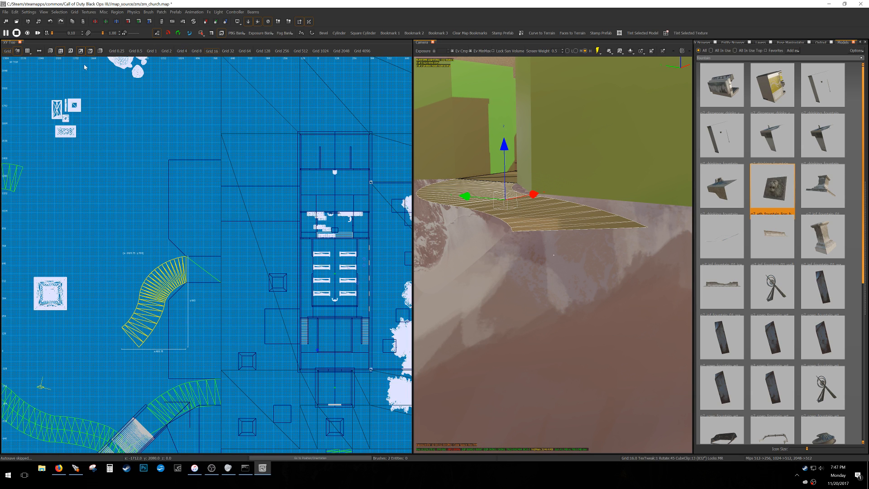
click(96, 22)
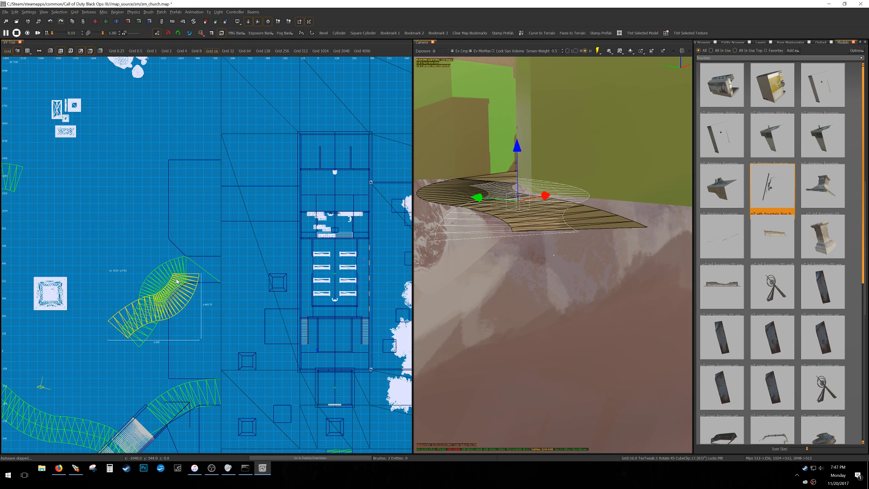
drag(177, 259, 178, 226)
scroll(179, 257, up, 3)
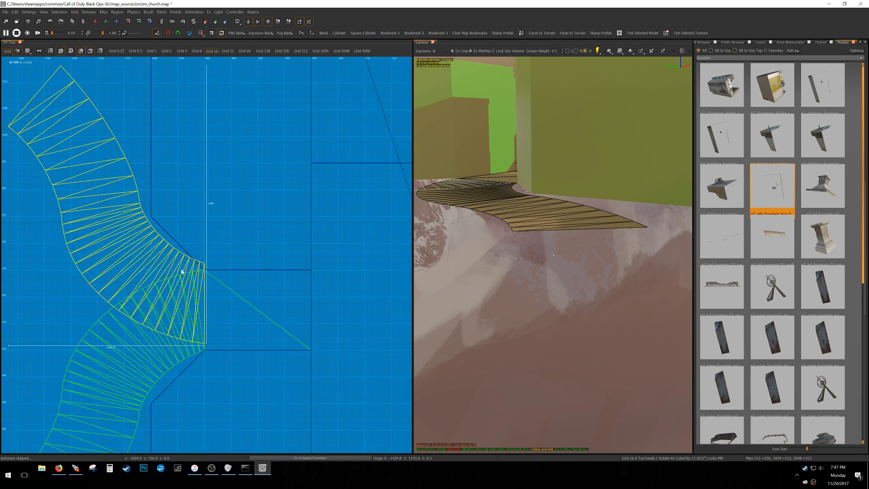
drag(183, 279, 182, 281)
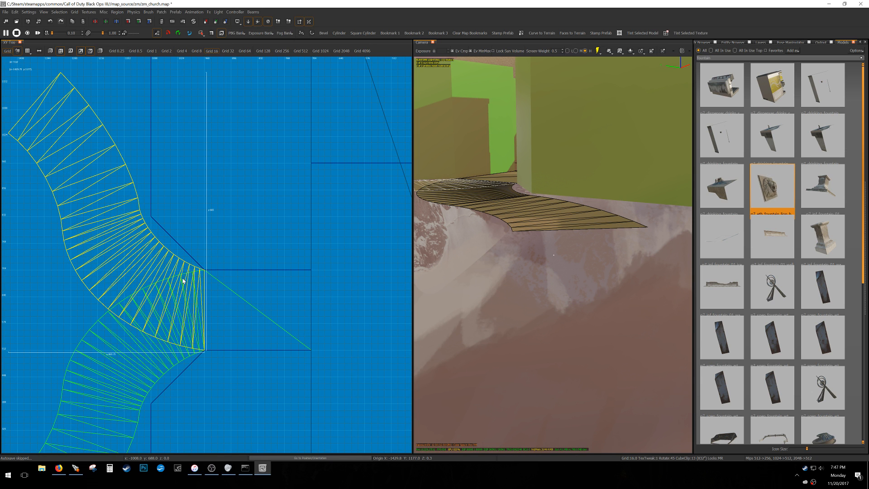
- Review the forked path junction in the 3D view, set the grid to 0.5, and save the map
right_drag(577, 276, 462, 276)
key(d)
key(1)
scroll(220, 261, down, 4)
right_drag(220, 261, 275, 200)
key(ctrl+s)
key(Escape)
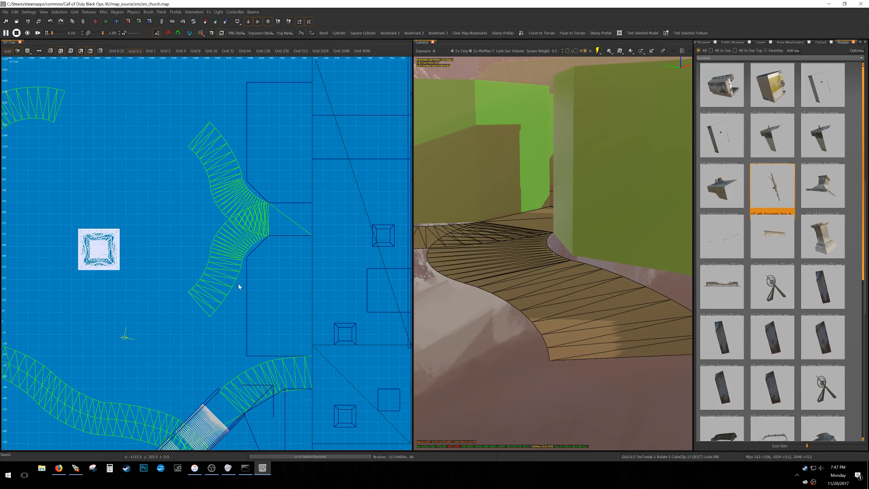
- Duplicate the end section of the lower path branch on grid 16 and place the copy just beyond the path's end
right_drag(237, 294, 254, 281)
shift+click(229, 302)
scroll(228, 304, down, 2)
right_drag(223, 312, 245, 305)
key(5)
key(space)
drag(250, 294, 215, 317)
- Isolate the copied path section and change its type
key(Escape)
scroll(232, 306, up, 5)
shift+click(204, 286)
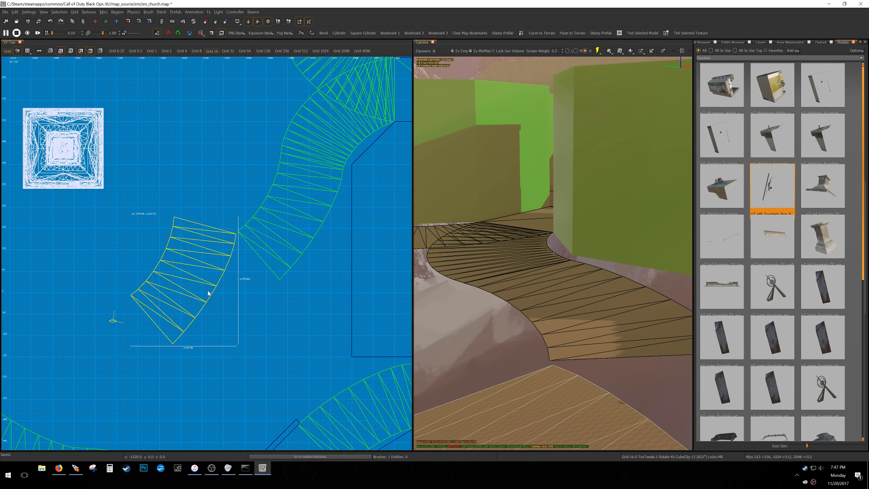
key(Escape)
shift+click(228, 250)
right_click(226, 252)
click(253, 287)
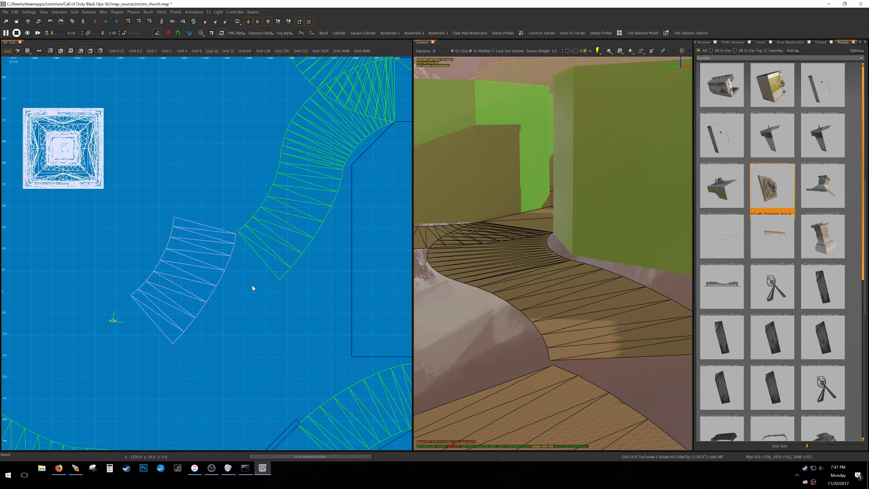
- Move the copied path section up against the end of the lower branch so their inner corners meet
shift+click(200, 273)
scroll(273, 292, up, 3)
key(grave)
drag(157, 173, 249, 248)
scroll(179, 208, up, 3)
drag(158, 252, 220, 160)
right_drag(224, 172, 230, 219)
scroll(232, 177, up, 13)
drag(261, 257, 266, 225)
scroll(253, 229, down, 10)
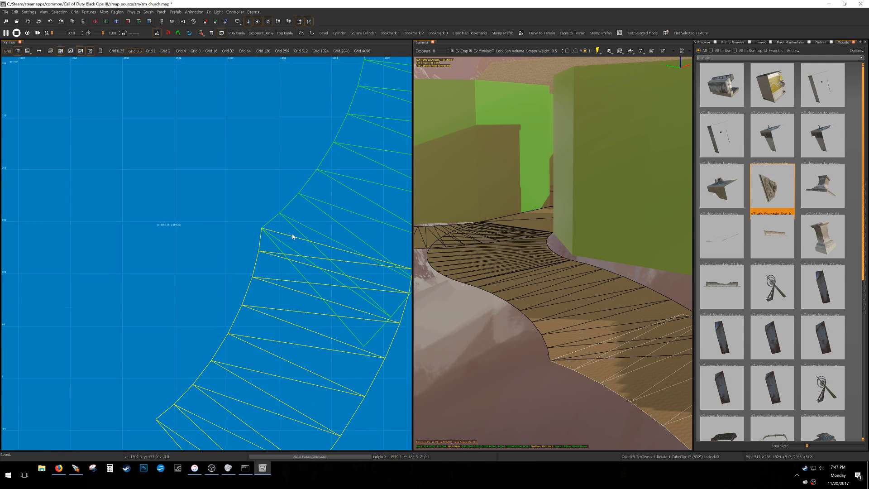
mouse_move(287, 259)
shift+mouse_down()
mouse_move(310, 241)
mouse_move(329, 170)
mouse_move(285, 82)
shift+mouse_up()
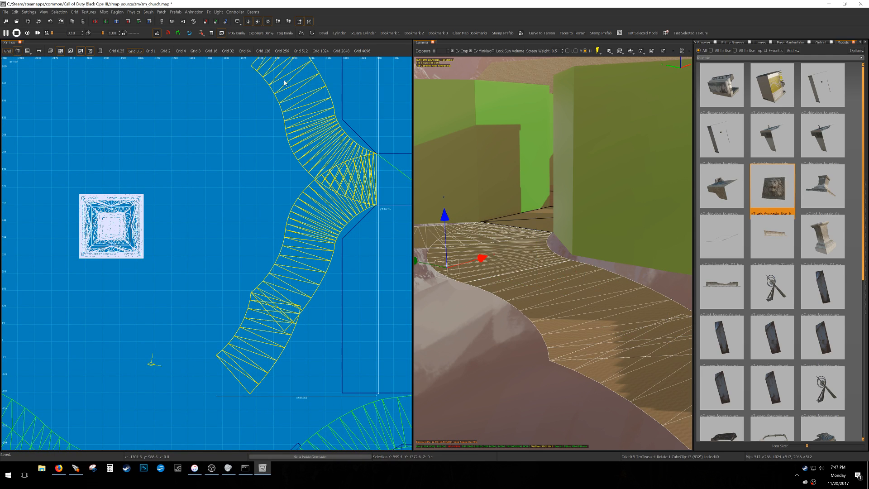
scroll(312, 172, down, 3)
shift+click(355, 175)
key(v)
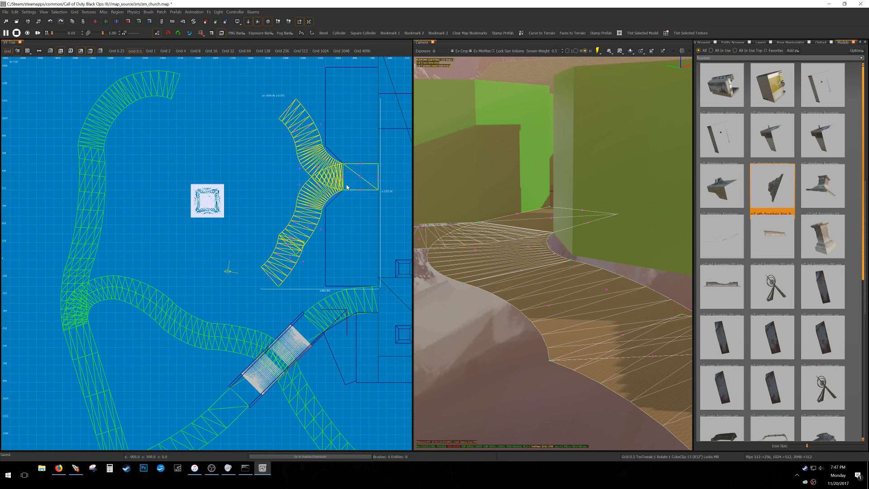
click(279, 256)
- Snap the copied section's inner corner onto the lower branch's end corner and rotate the section by about 34 degrees around it
scroll(275, 243, up, 10)
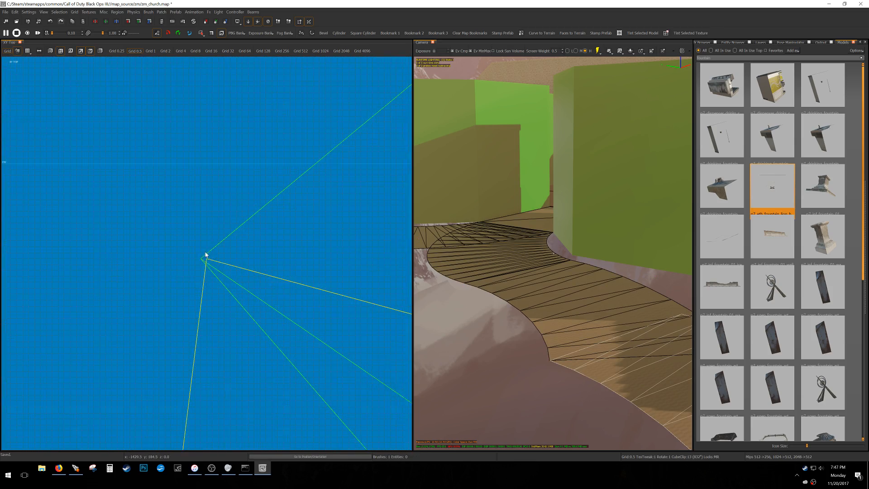
drag(208, 274, 188, 271)
key(v)
click(189, 254)
scroll(188, 254, down, 14)
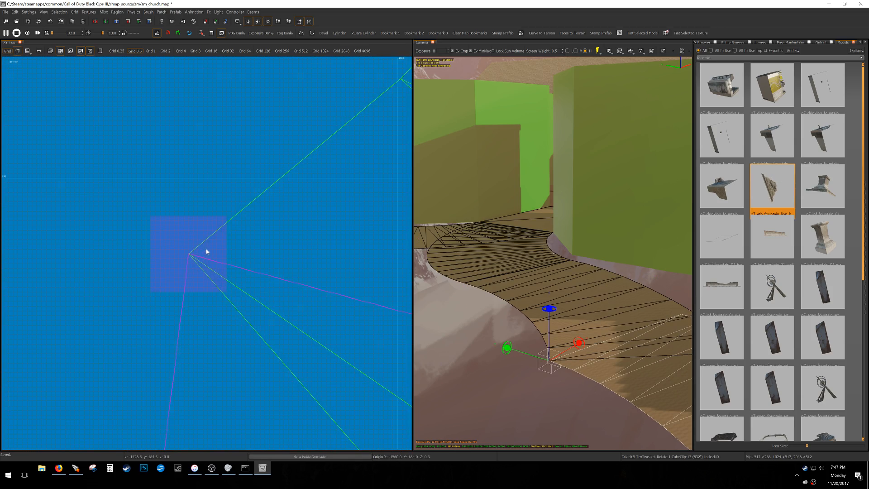
middle_click(205, 248)
right_drag(251, 248, 219, 206)
scroll(211, 186, down, 3)
drag(302, 230, 291, 335)
scroll(292, 338, up, 6)
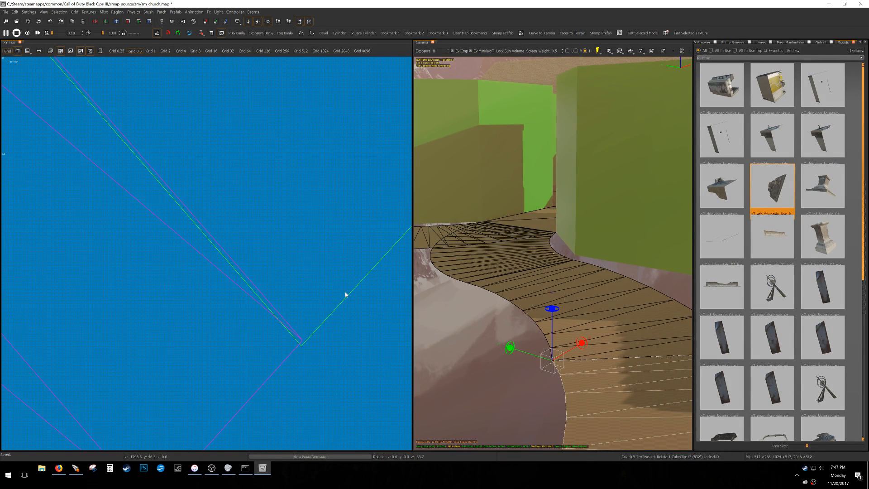
scroll(344, 297, down, 8)
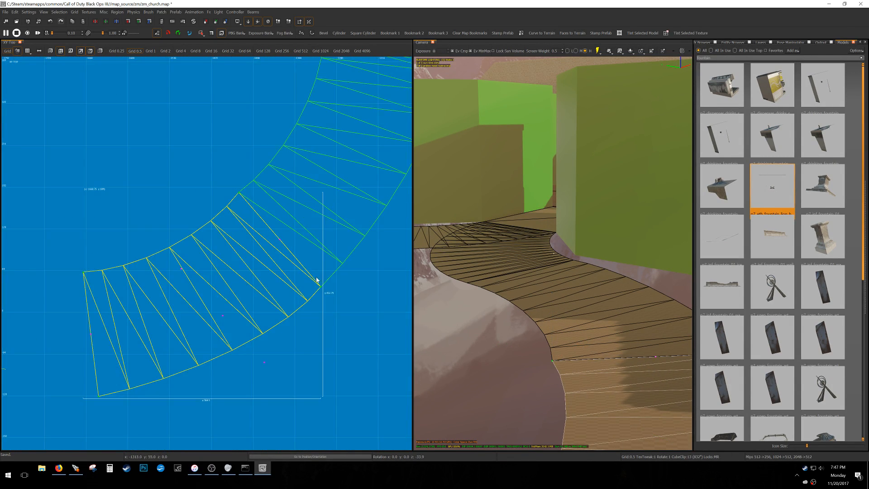
scroll(273, 264, down, 3)
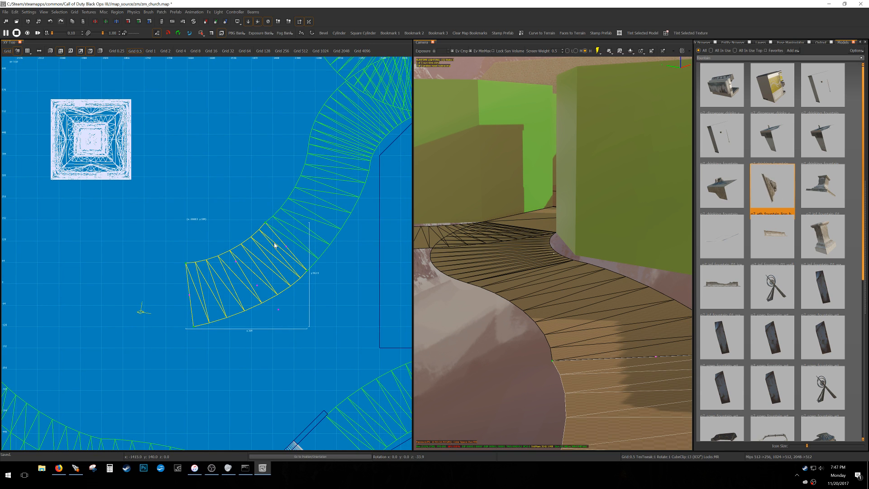
- Move the inner corner of the copied section's far end onto the nearby grid line intersection
drag(180, 350, 156, 228)
scroll(138, 250, up, 2)
scroll(138, 250, up, 5)
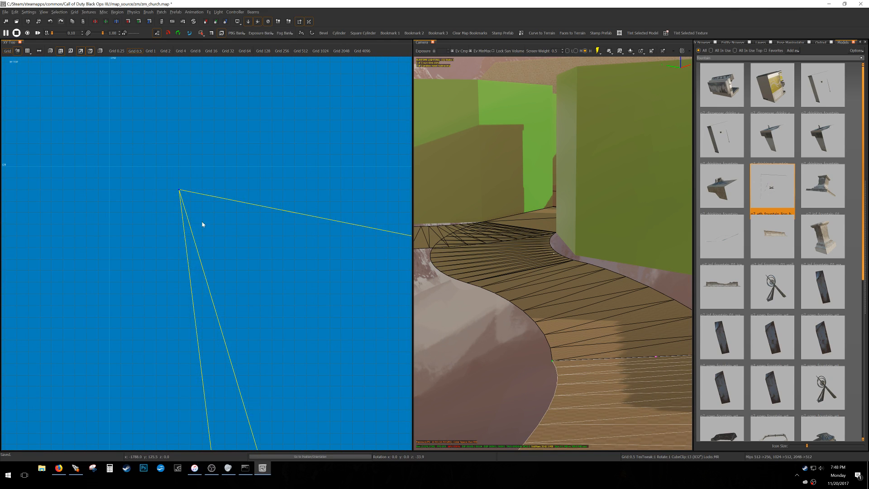
click(110, 168)
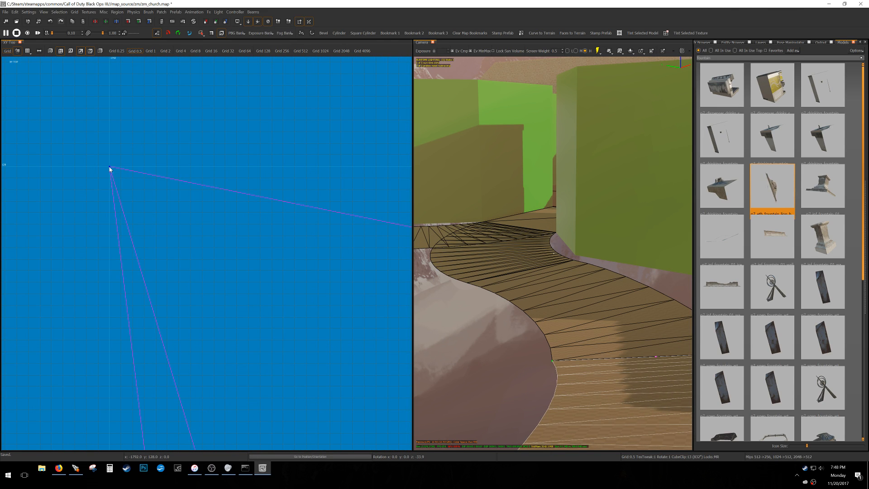
- Align the control points at the copied section's far end so its end edge runs vertically along the grid line
right_drag(157, 196, 192, 132)
drag(167, 198, 171, 235)
key(r)
scroll(176, 315, up, 10)
drag(177, 317, 252, 270)
drag(254, 272, 275, 273)
scroll(275, 275, down, 15)
right_drag(276, 274, 257, 355)
scroll(302, 210, up, 5)
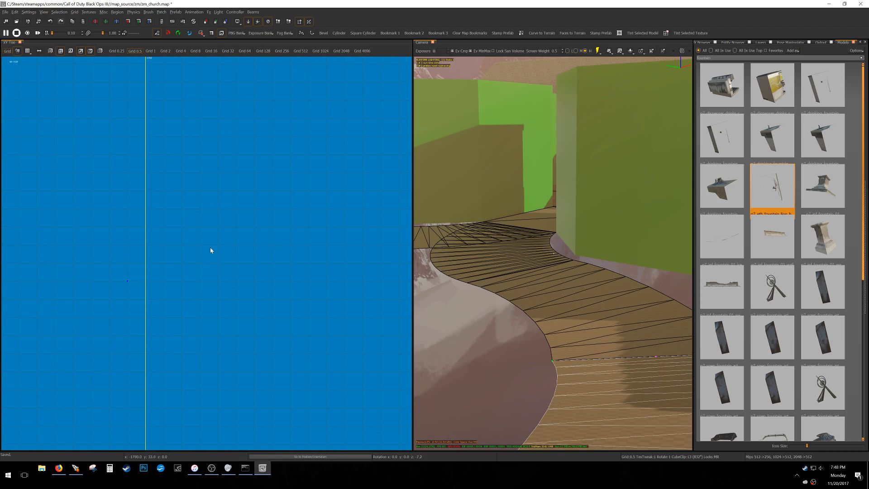
- Adjust the middle control points of the copied path section to smooth its curve
scroll(228, 245, down, 20)
right_drag(282, 220, 262, 230)
scroll(261, 230, up, 4)
drag(211, 242, 276, 309)
drag(277, 308, 256, 327)
key(r)
key(r)
- Add the adjoining path section to the selection and reshape the control points of both sections around their joint
shift+click(302, 237)
drag(260, 202, 329, 298)
key(r)
drag(335, 259, 342, 281)
key(r)
drag(259, 326, 185, 218)
drag(246, 258, 236, 268)
- Nudge the control points at the far end of the extended path to refine its curve
drag(99, 347, 125, 260)
drag(190, 226, 186, 210)
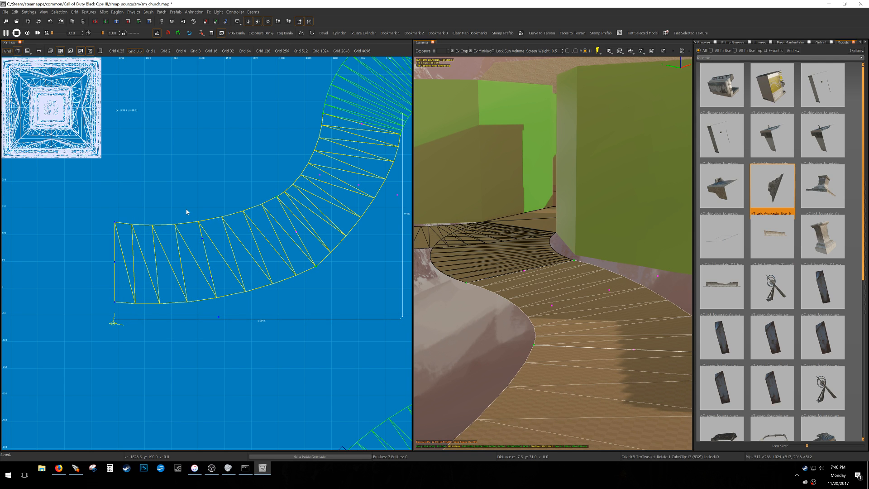
drag(105, 331, 138, 220)
mouse_move(142, 190)
mouse_down()
mouse_move(142, 207)
mouse_move(145, 196)
mouse_up()
right_drag(238, 242, 183, 261)
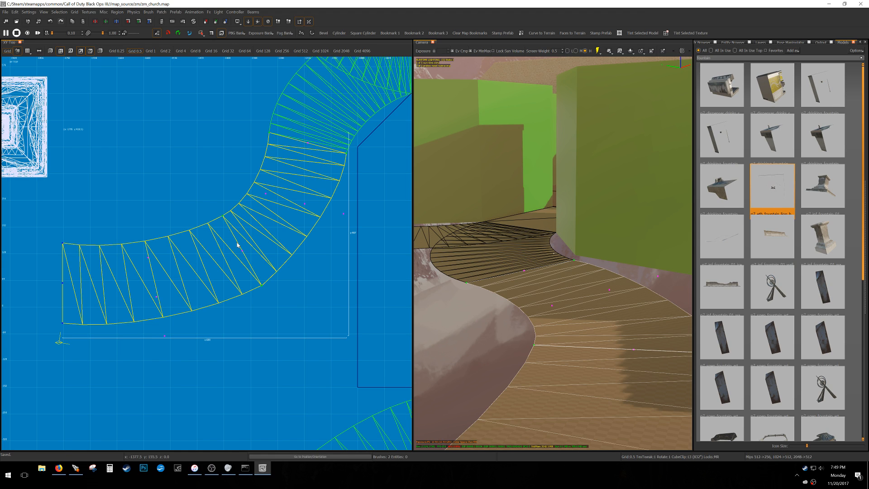
- Rotate the middle control points of the adjoining path section and refine the points along the joint
right_drag(234, 278, 222, 302)
drag(243, 207, 332, 273)
key(r)
key(r)
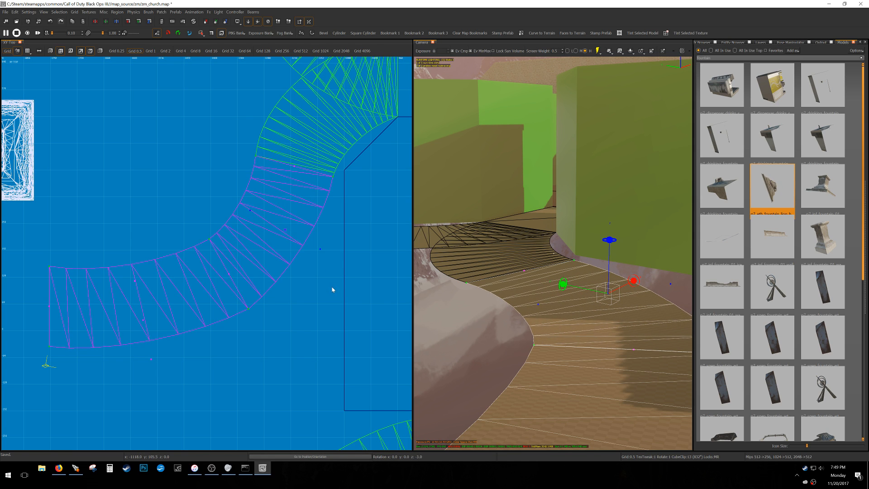
key(r)
drag(339, 324, 340, 327)
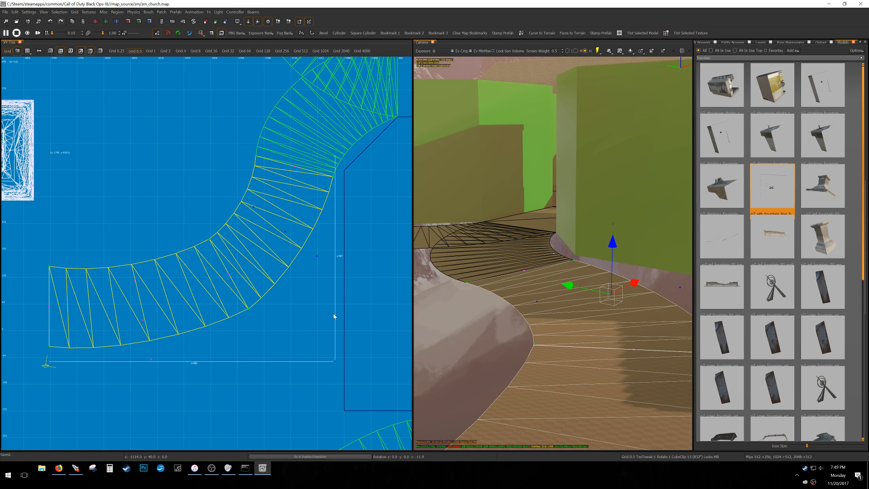
shift+drag(198, 231, 247, 316)
right_drag(221, 313, 236, 310)
shift+drag(176, 364, 109, 263)
key(Escape)
- Increase the subdivision of the extended path's end section and inspect it in the 3D view
shift+click(157, 291)
key(shift+bracketright)
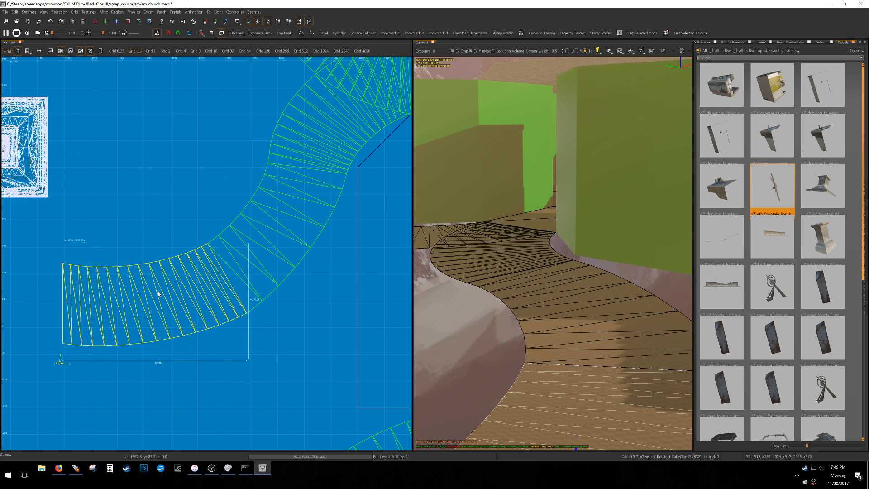
key(s)
right_drag(488, 334, 491, 351)
key(s)
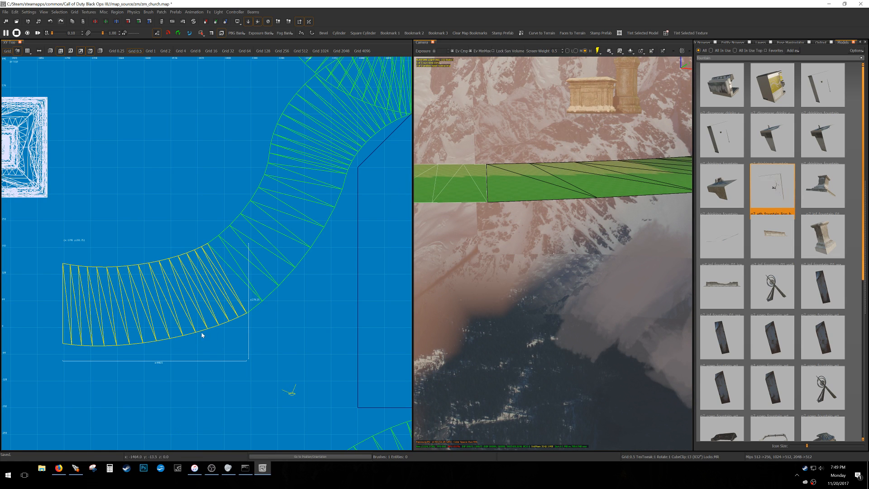
- Set the grid to 16 and delete both sections of the mirrored upper path branch
key(5)
scroll(268, 192, down, 5)
scroll(237, 246, up, 2)
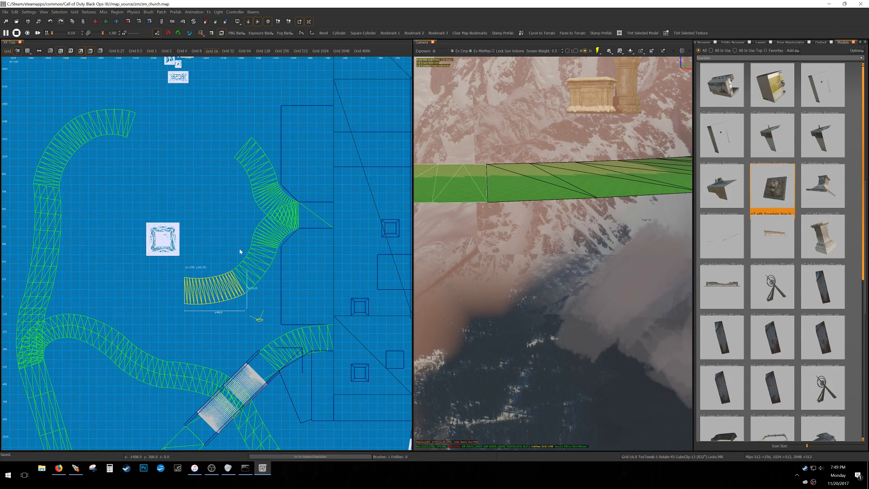
key(Escape)
shift+click(266, 196)
shift+click(254, 169)
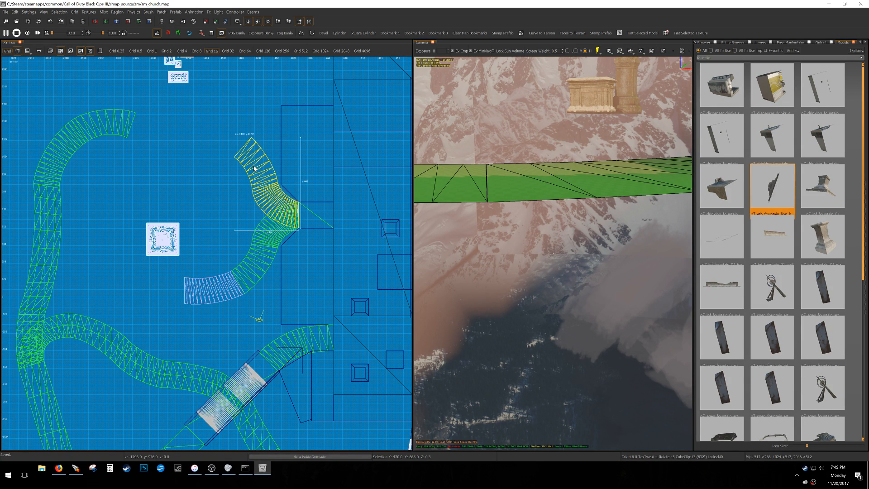
key(Delete)
- Mirror a copy of both sections of the lower path branch vertically and place it on the opposite side of the fountain
shift+click(225, 275)
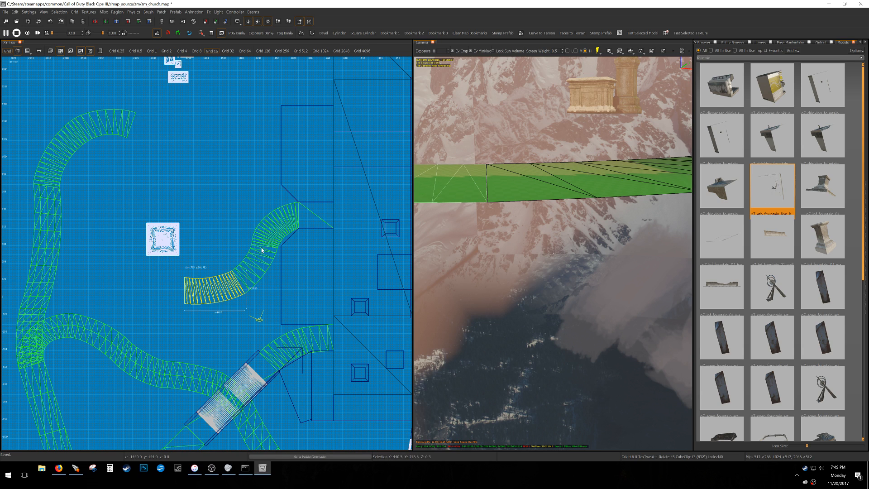
click(93, 25)
drag(250, 176, 250, 100)
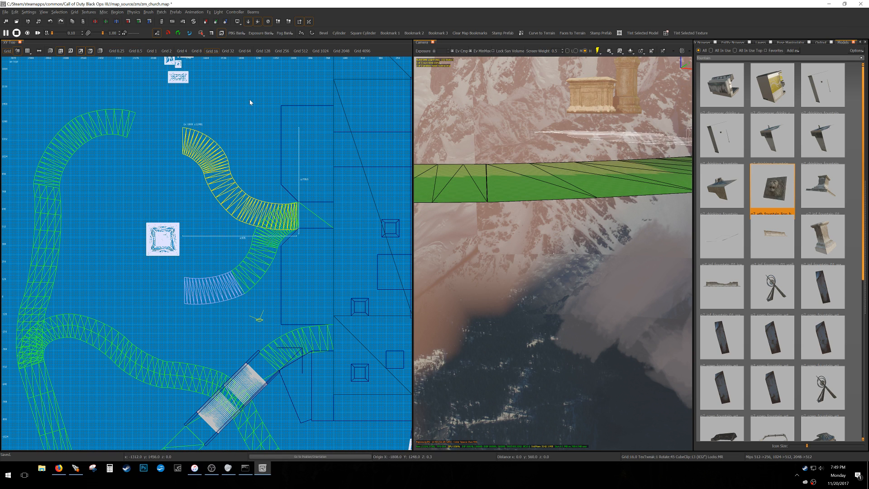
- Set the grid to 1 and align the mirrored path copy's end with the corner of the church wall
scroll(300, 206, up, 8)
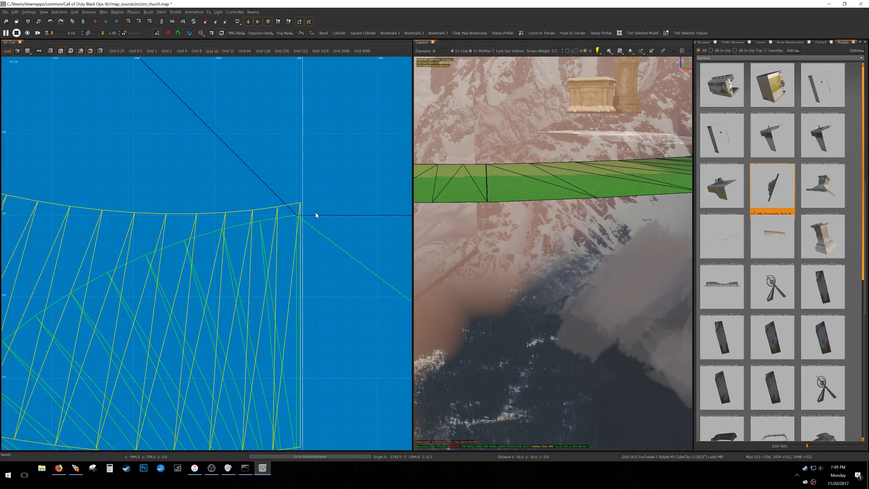
scroll(300, 215, up, 6)
key(1)
drag(322, 186, 308, 232)
scroll(308, 219, down, 5)
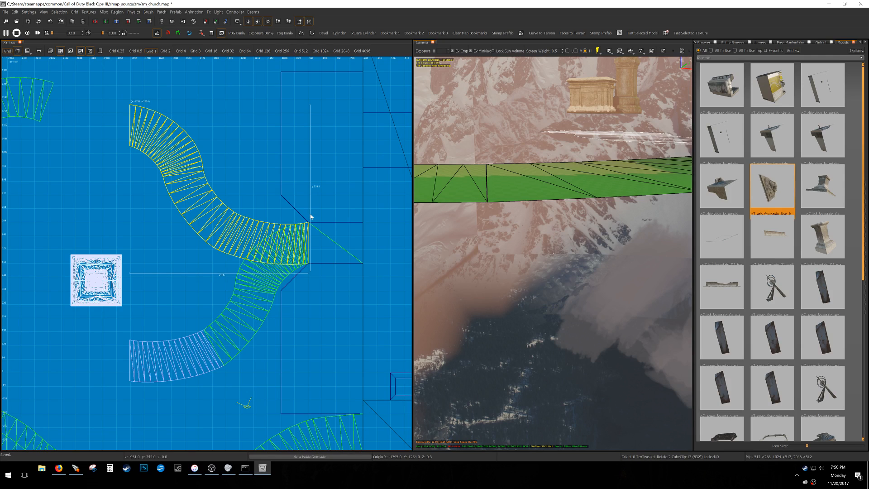
- Rotate the outer end control points of the lower path's end section so that its end edge is angled
right_drag(551, 182, 566, 186)
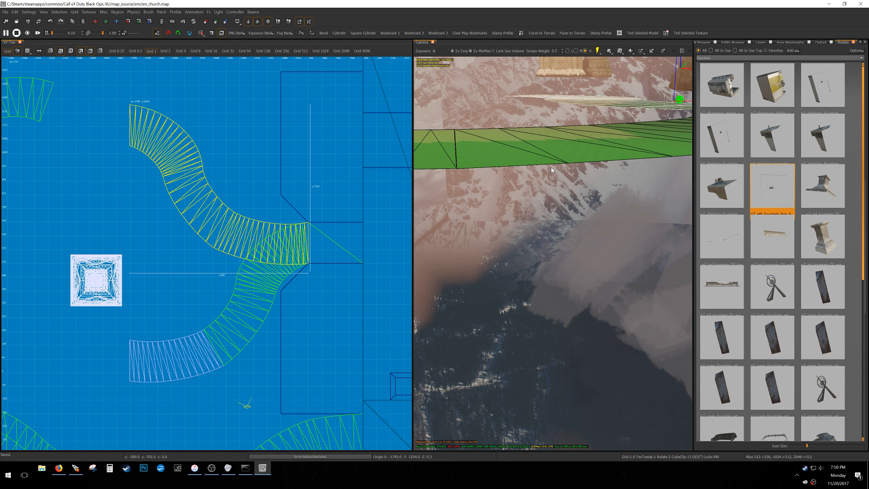
ctrl+right_drag(556, 173, 544, 134)
right_drag(195, 209, 211, 171)
key(v)
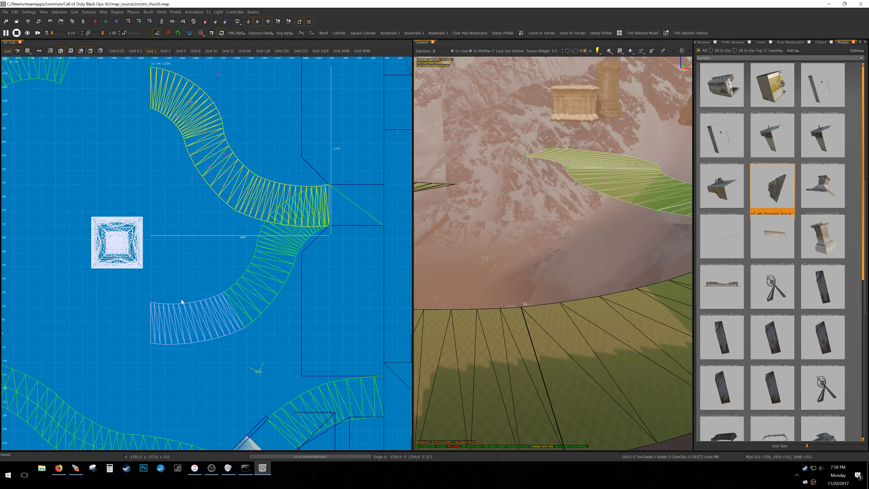
key(Escape)
shift+click(202, 328)
key(v)
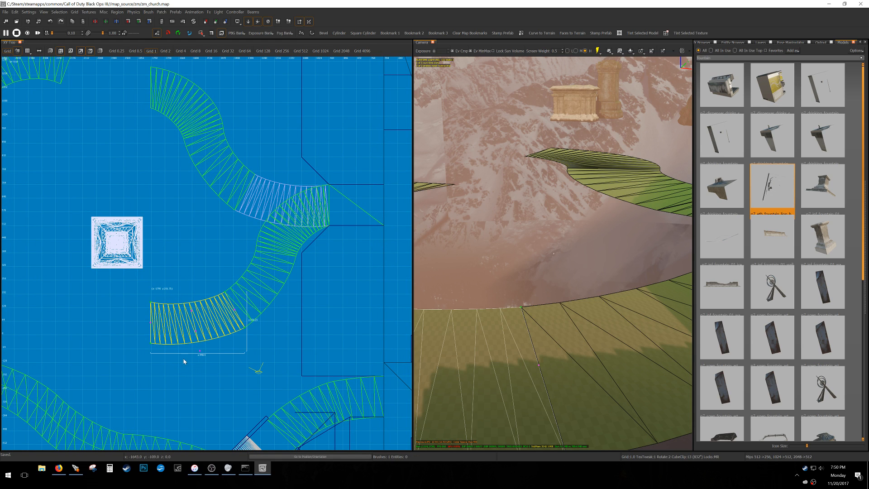
scroll(147, 311, up, 1)
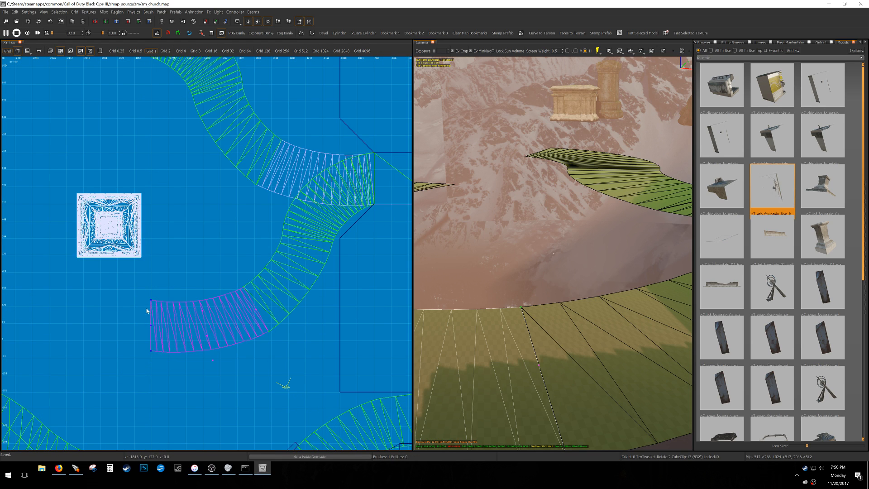
drag(153, 308, 208, 363)
key(r)
scroll(212, 347, up, 2)
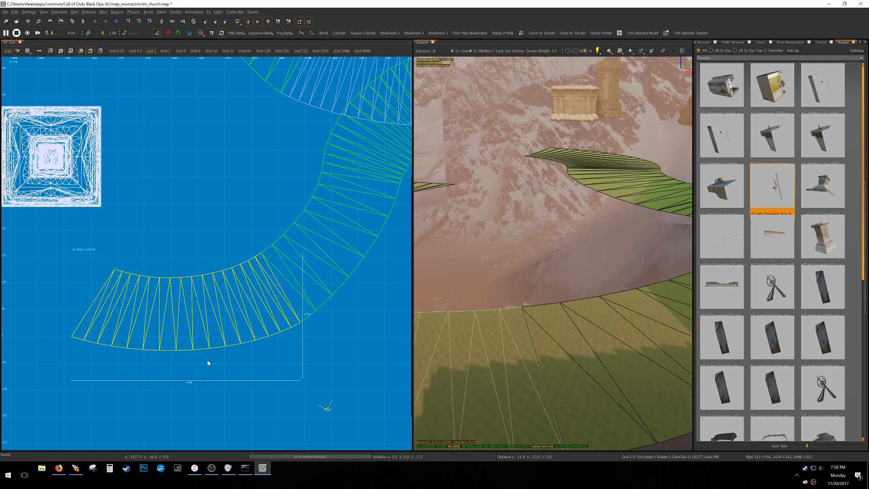
- Convert the lower path's end section to terrain, set the grid to 16, and hide everything else
right_drag(486, 288, 486, 288)
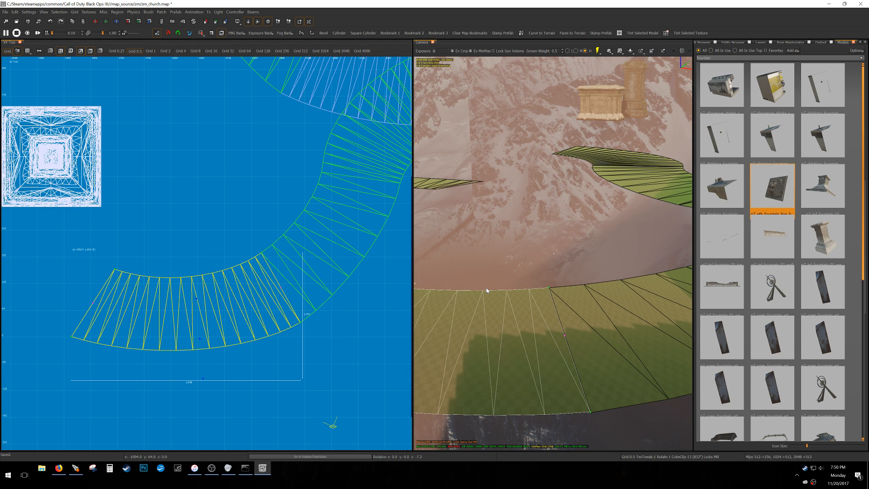
key(ctrl+s)
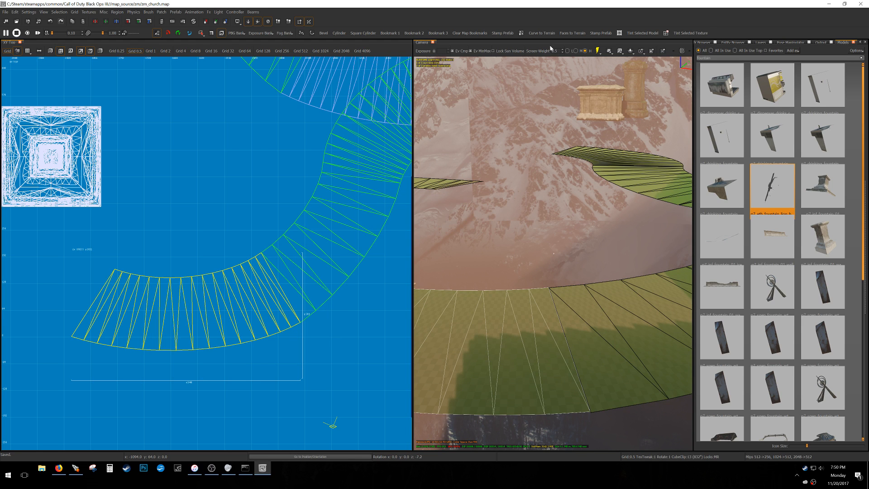
click(541, 33)
key(5)
scroll(257, 265, up, 2)
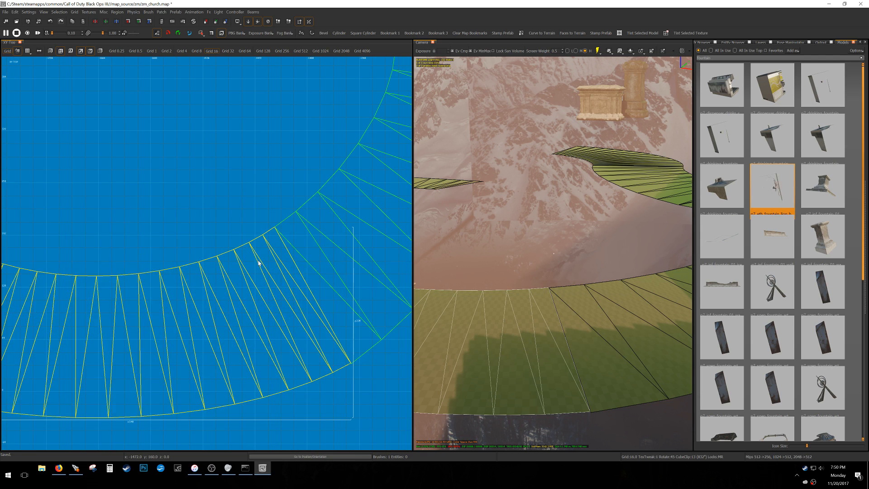
alt+click(262, 237)
key(alt+h)
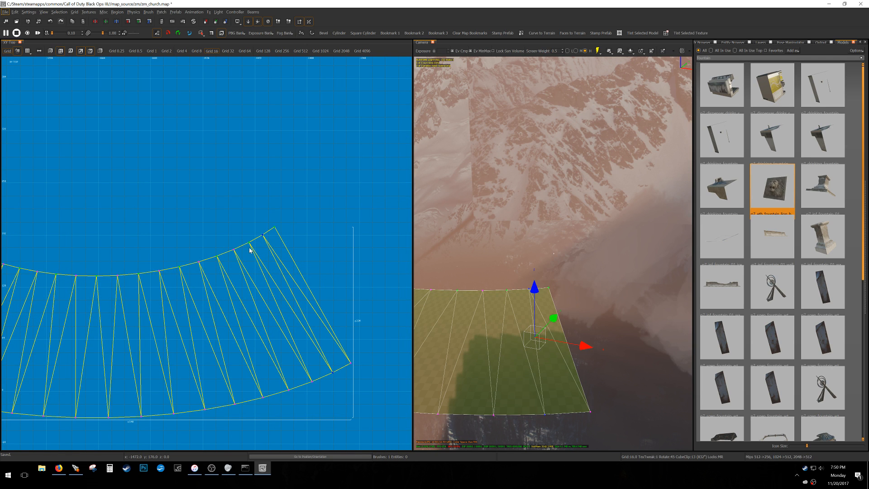
- Split the isolated terrain section along its cross edges into separate narrow pieces
alt+click(249, 243)
key(backslash)
alt+click(233, 251)
key(backslash)
alt+click(216, 257)
key(backslash)
alt+click(188, 264)
key(backslash)
alt+click(161, 272)
key(backslash)
alt+click(138, 274)
key(backslash)
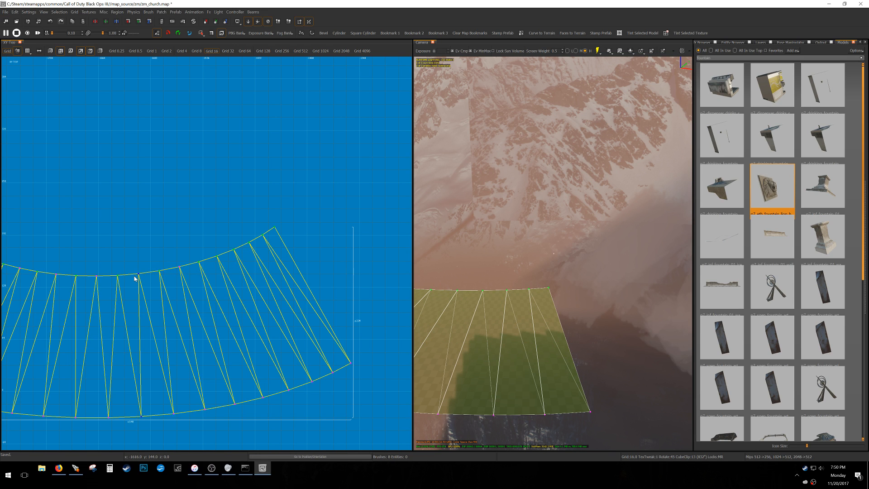
right_drag(117, 277, 248, 277)
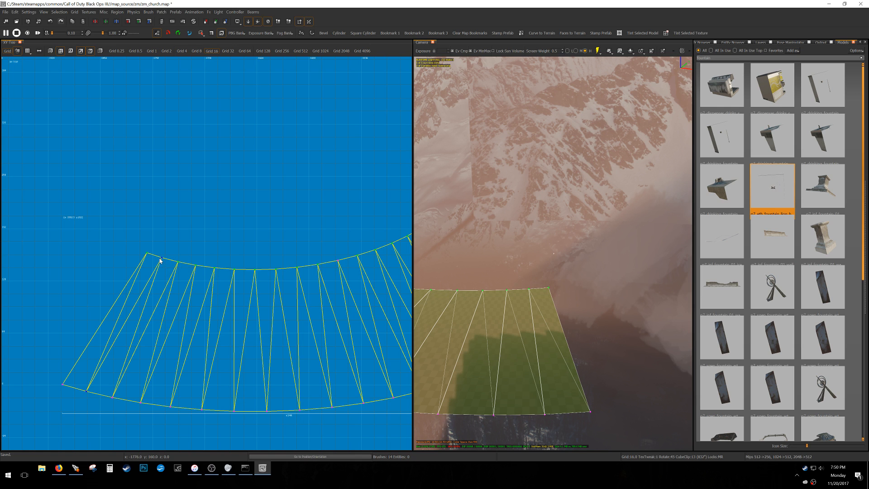
scroll(167, 281, down, 4)
scroll(547, 294, down, 3)
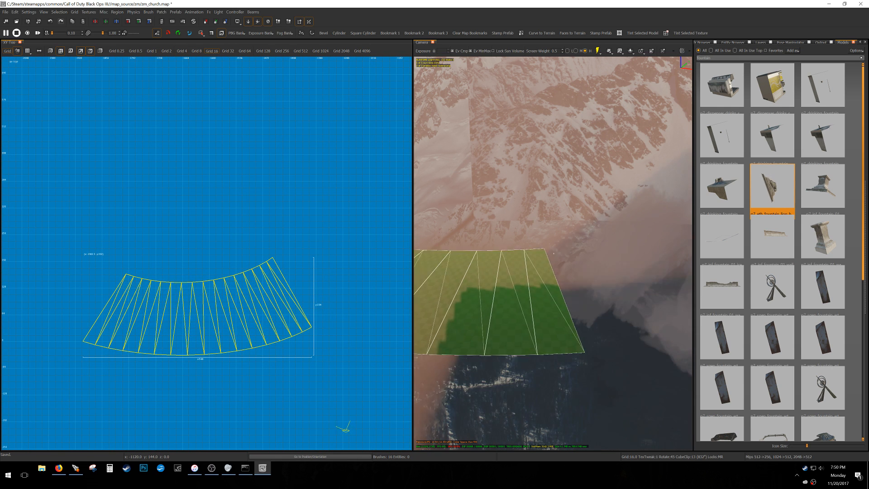
- In the front view with grid 4, lower the remaining terrain pieces 8 units at a time, leaving one behind each time, to form a descending staircase
shift+click(547, 295)
key(ctrl+Tab)
key(3)
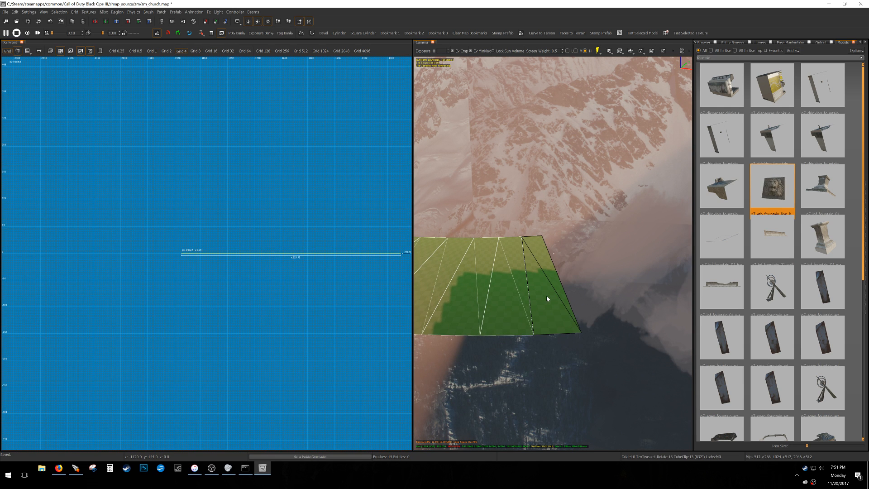
key(alt+Down)
key(alt+Down)
shift+click(517, 297)
key(alt+Down)
key(alt+Down)
ctrl+right_drag(517, 297, 667, 281)
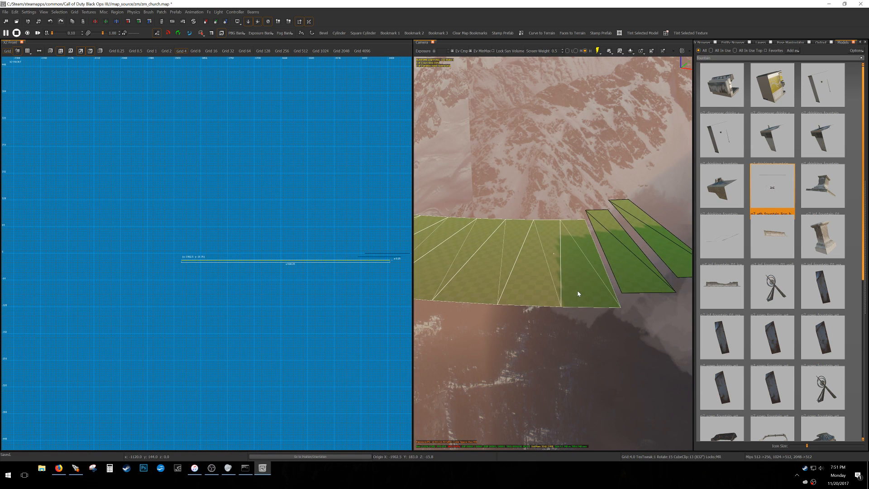
shift+click(577, 291)
key(alt+Down)
key(alt+Down)
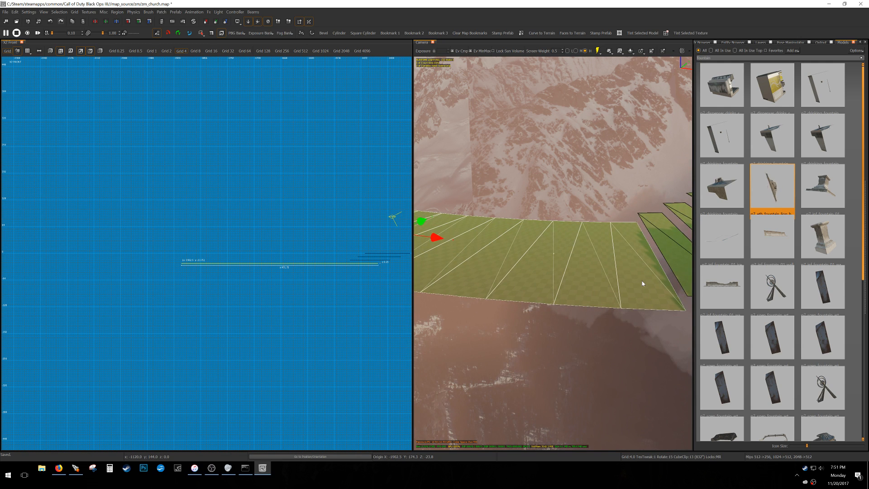
shift+click(642, 283)
key(alt+Down)
key(alt+Down)
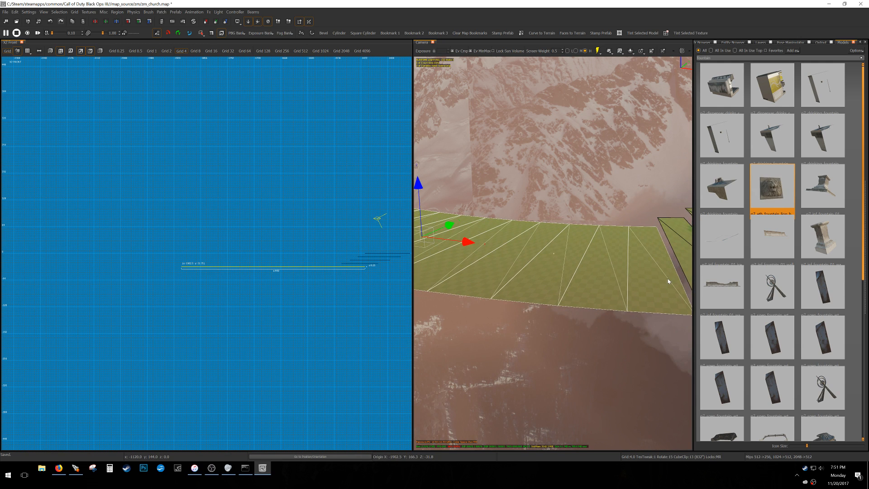
shift+click(668, 280)
key(alt+Down)
key(alt+Down)
shift+click(596, 287)
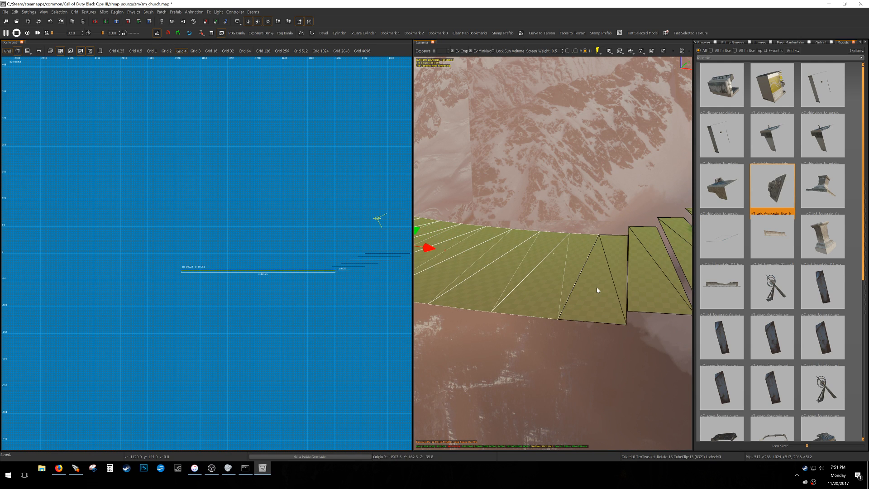
key(alt+Down)
key(alt+Down)
shift+click(556, 297)
key(alt+Down)
key(alt+Down)
mouse_move(590, 285)
ctrl+right_down()
mouse_move(611, 286)
mouse_move(591, 288)
ctrl+right_up()
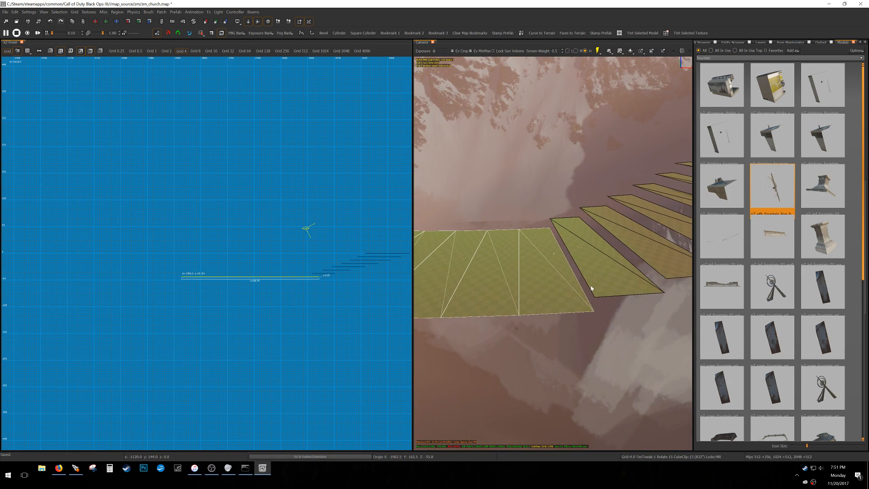
shift+click(553, 286)
key(alt+Down)
key(alt+Down)
shift+click(500, 294)
key(alt+Down)
key(alt+Down)
right_drag(500, 294, 613, 272)
shift+click(613, 272)
key(alt+Down)
shift+click(551, 270)
key(alt+Down)
key(alt+Down)
right_drag(552, 270, 595, 270)
shift+click(632, 243)
key(alt+Down)
key(alt+Down)
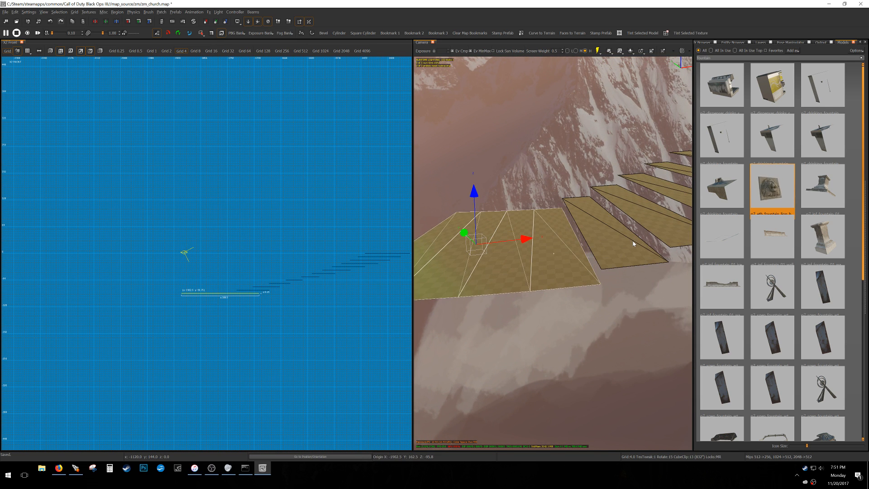
shift+click(570, 260)
key(alt+Down)
key(alt+Down)
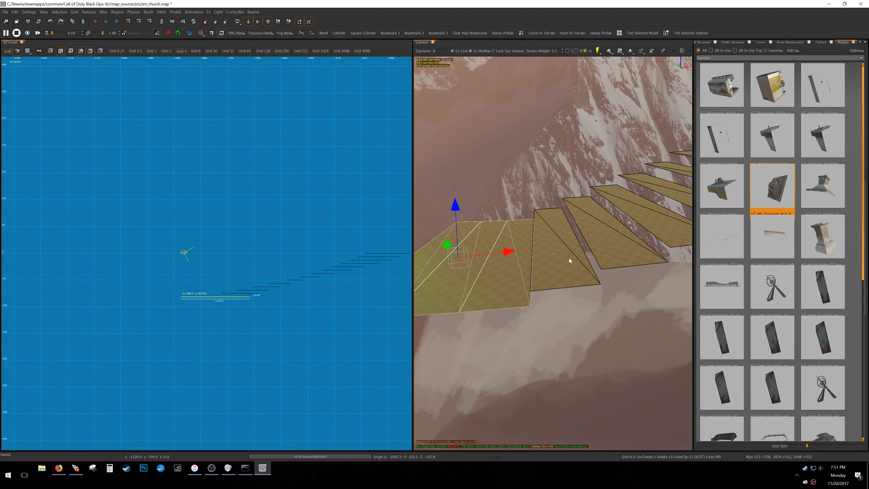
shift+click(502, 274)
right_drag(502, 274, 596, 260)
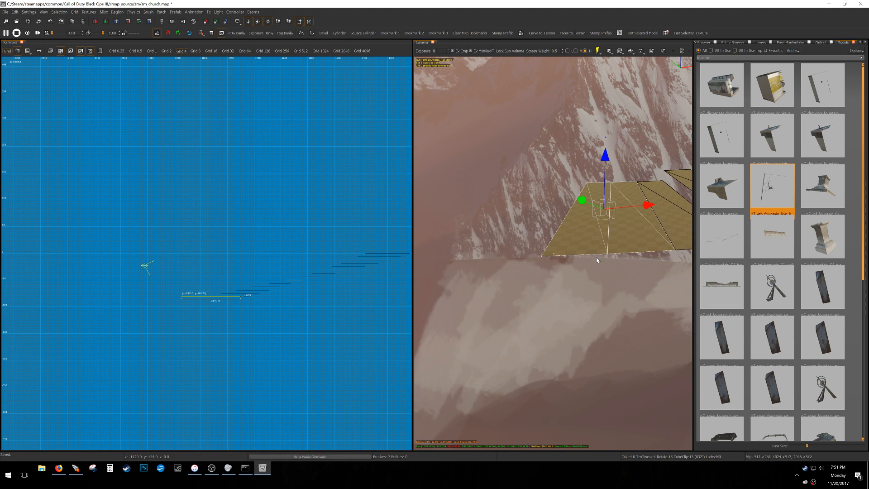
key(alt+Down)
key(alt+Down)
shift+click(648, 257)
key(alt+Down)
key(alt+Down)
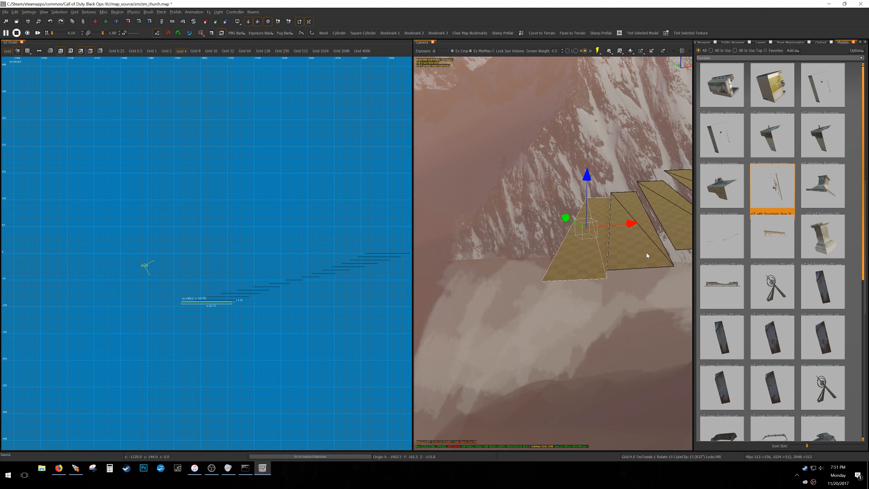
key(Escape)
- Select all the stair pieces in the top view, isolate them, and group them as a func_group
mouse_move(626, 239)
right_down()
mouse_move(662, 242)
mouse_move(683, 267)
mouse_move(684, 248)
mouse_move(613, 265)
mouse_move(598, 257)
right_up()
key(shift+h)
key(ctrl+Tab)
scroll(235, 280, down, 4)
key(ctrl+Tab)
right_drag(237, 277, 182, 273)
mouse_move(153, 275)
shift+mouse_down()
mouse_move(267, 229)
mouse_move(284, 208)
shift+mouse_up()
key(ctrl+h)
right_click(219, 235)
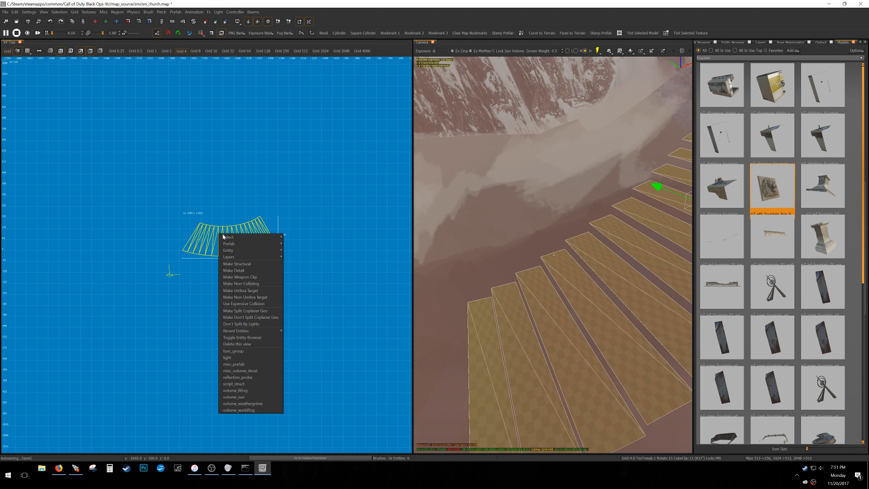
click(245, 352)
key(Escape)
- Extrude a new strip from the edge of the highest stair step that faces the second step
mouse_move(568, 292)
right_down()
mouse_move(565, 254)
mouse_move(545, 299)
mouse_move(556, 333)
right_up()
key(d)
key(w)
key(w)
key(d)
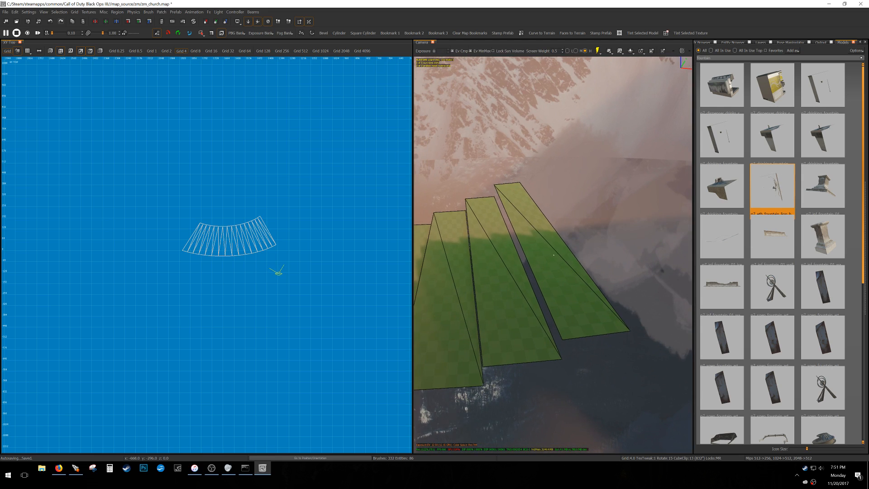
shift+click(570, 323)
key(v)
alt+click(558, 341)
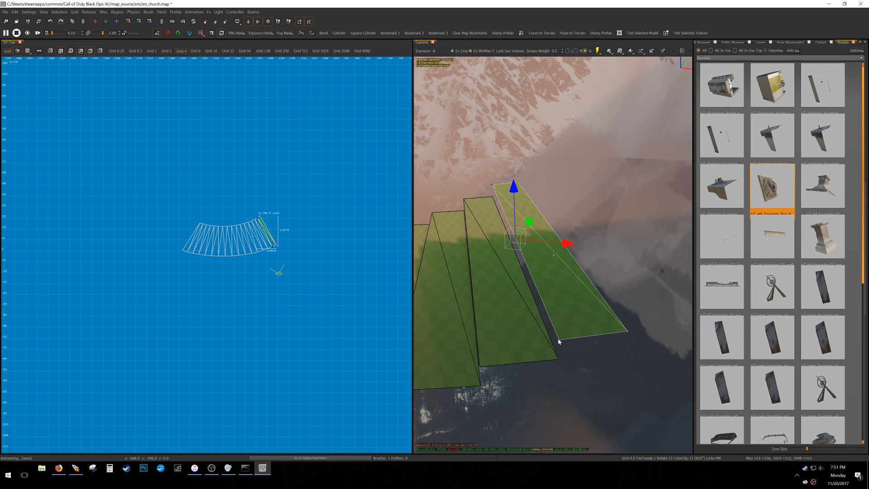
key(shift+x)
alt+click(559, 342)
key(alt+x)
key(v)
key(Escape)
- Weld the new strip's corners to the second step to form a vertical riser below the highest step
right_drag(552, 362, 558, 350)
key(a)
shift+click(560, 343)
shift+click(571, 322)
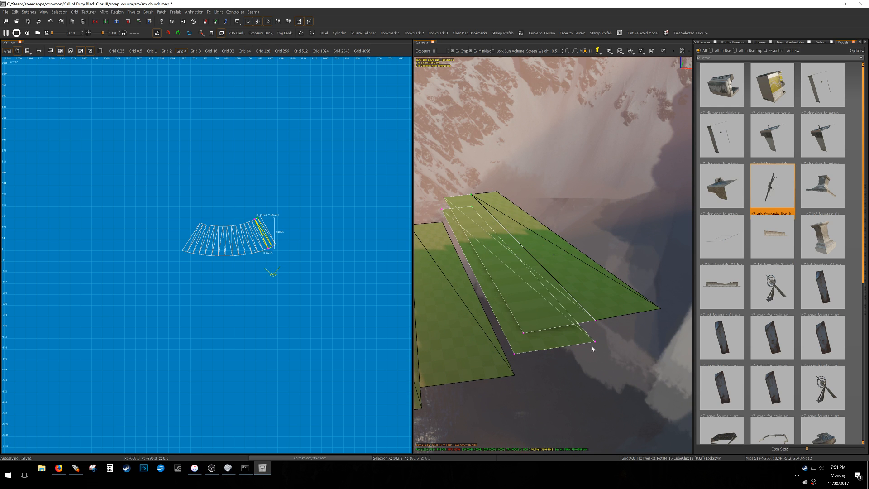
key(v)
key(w)
click(471, 207)
shift+click(444, 198)
key(w)
key(Escape)
key(s)
right_drag(521, 261, 510, 261)
- Select the new riser and remove it from the stair entity
click(585, 294)
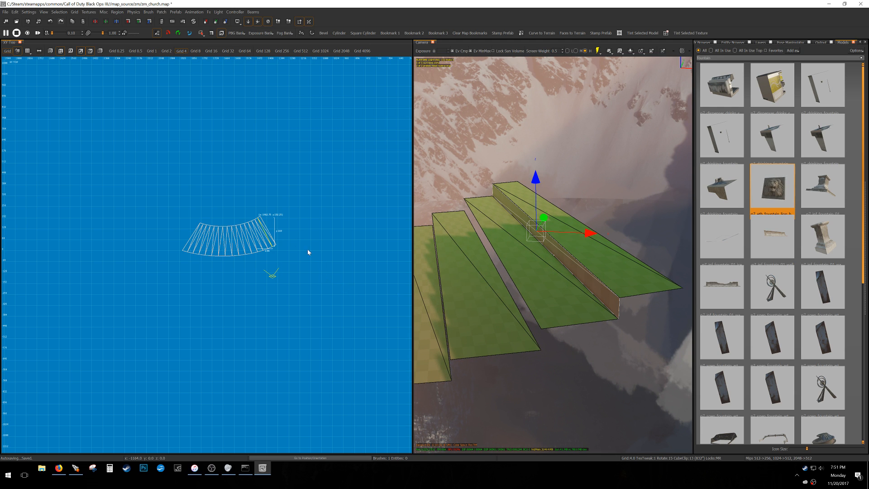
scroll(310, 252, up, 5)
right_click(287, 209)
mouse_move(317, 213)
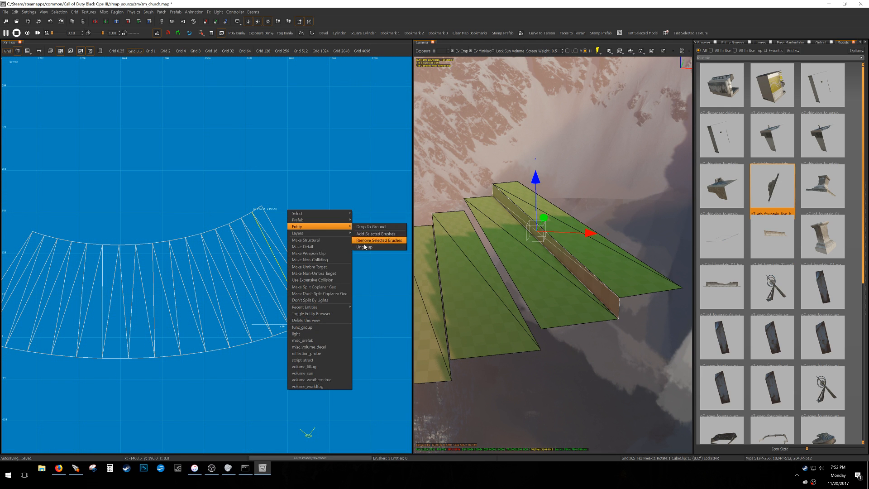
click(364, 242)
- Copy the riser to the second step's inner edge and lower the copy with the grid at 4
click(605, 292)
click(576, 291)
click(568, 291)
scroll(261, 254, up, 3)
drag(262, 249, 251, 240)
key(3)
mouse_move(498, 185)
mouse_down()
mouse_move(498, 210)
mouse_move(498, 202)
mouse_up()
key(Escape)
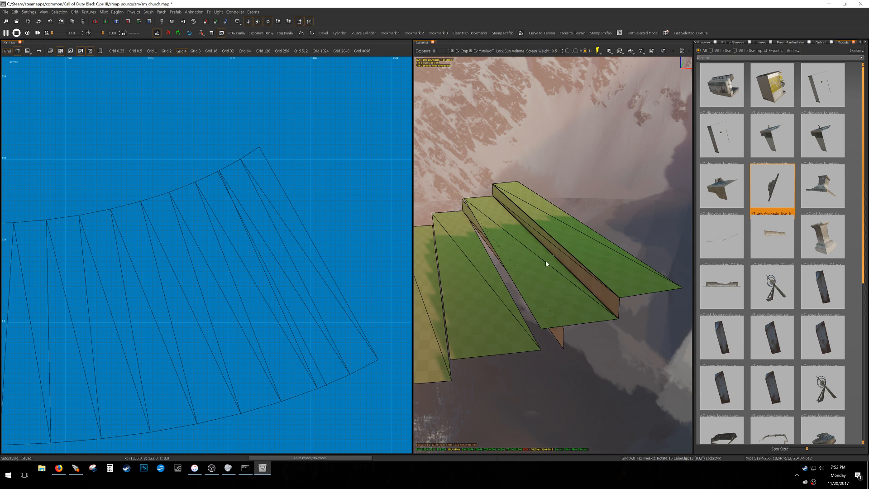
- Weld the copied riser's corners to the second and third steps to close the gap between them
shift+click(468, 250)
shift+click(487, 217)
middle_drag(487, 216, 557, 244)
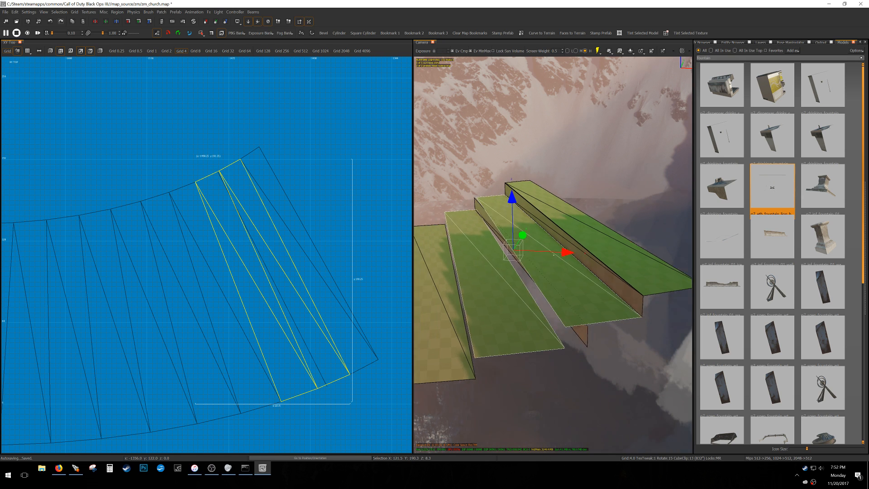
shift+click(563, 225)
key(v)
mouse_move(551, 222)
mouse_down()
mouse_move(574, 231)
mouse_move(575, 222)
mouse_up()
key(w)
right_drag(578, 225, 582, 227)
key(w)
drag(573, 318, 608, 302)
key(w)
key(w)
key(Escape)
- Copy the riser to the third step's inner edge, align its ends at grid 0.5 and lower it with the grid at 4
shift+click(584, 297)
key(grave)
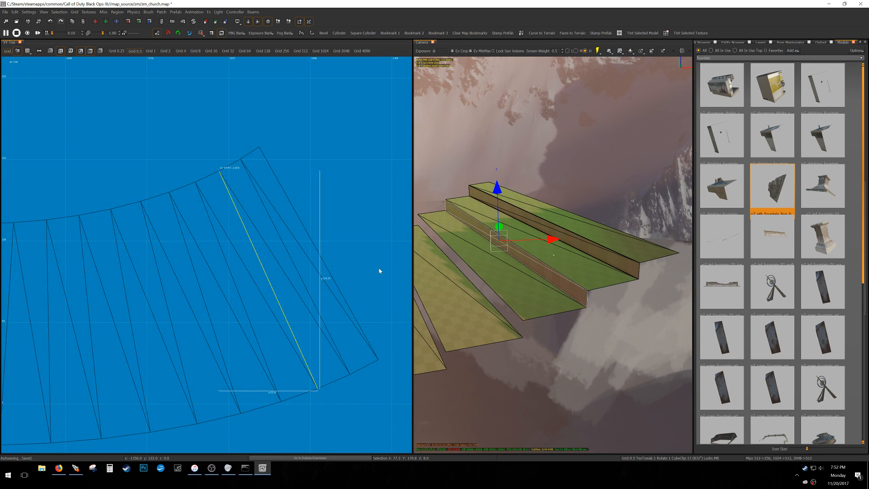
drag(249, 219, 224, 229)
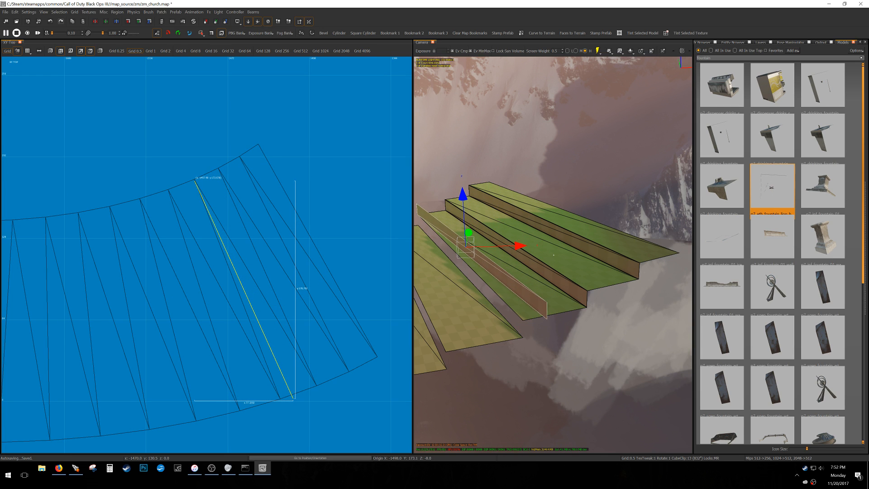
mouse_move(288, 416)
shift+mouse_down()
mouse_move(320, 377)
mouse_move(309, 373)
shift+mouse_up()
ctrl+right_drag(468, 381, 400, 389)
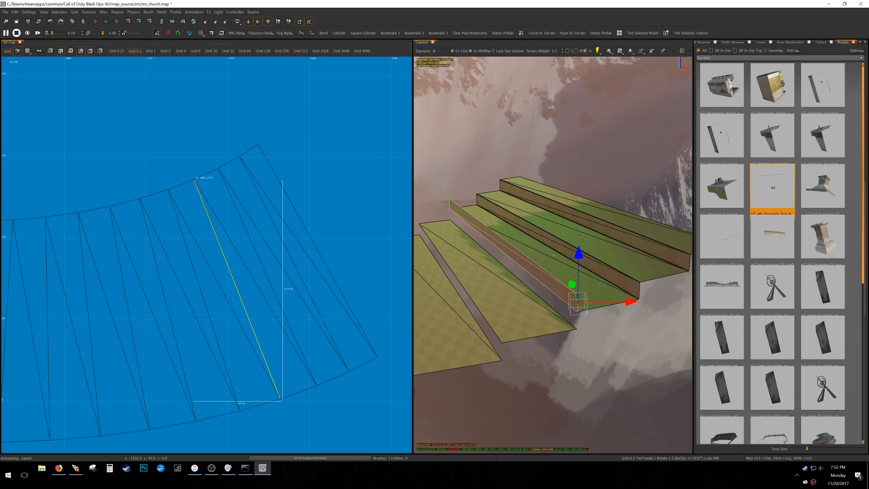
key(v)
key(3)
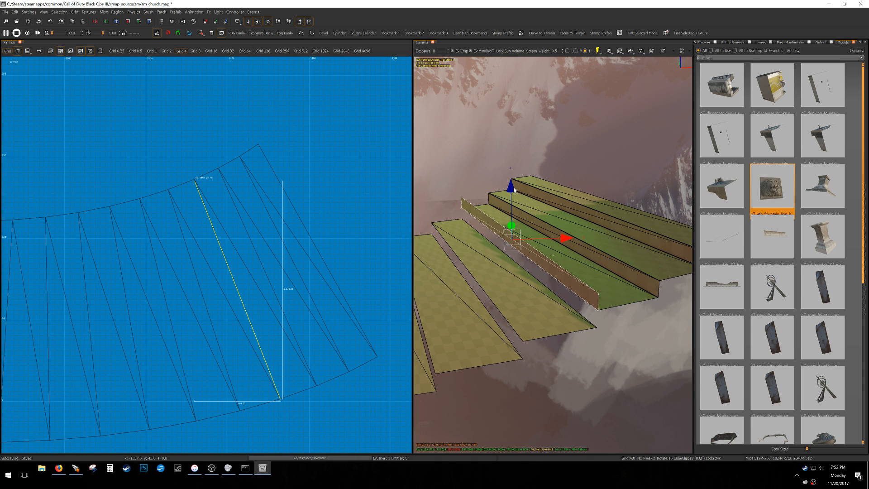
drag(514, 188, 514, 200)
key(Escape)
- Weld the copied riser's corners to the third and fourth steps
shift+click(486, 210)
shift+click(466, 218)
shift+click(450, 223)
key(v)
drag(605, 320, 609, 311)
key(Escape)
- Copy the newest riser to the fourth step's inner edge at grid 0.5, align its ends and lower it with the grid at 4
shift+click(591, 320)
key(grave)
right_drag(213, 261, 263, 270)
key(space)
drag(254, 241, 227, 251)
right_drag(287, 392, 271, 325)
key(v)
drag(302, 324, 288, 325)
ctrl+right_drag(534, 317, 506, 326)
key(v)
key(3)
key(Escape)
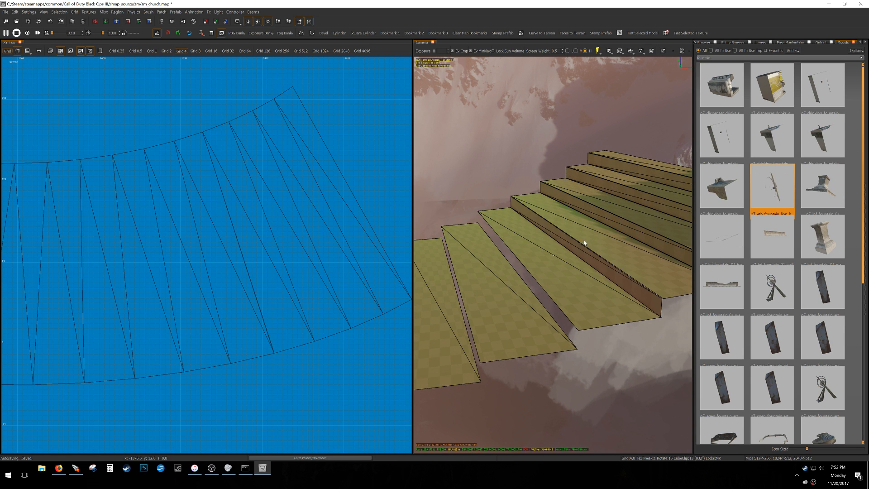
- Weld the riser's corners to the fourth and fifth steps to close their gap
click(519, 216)
key(v)
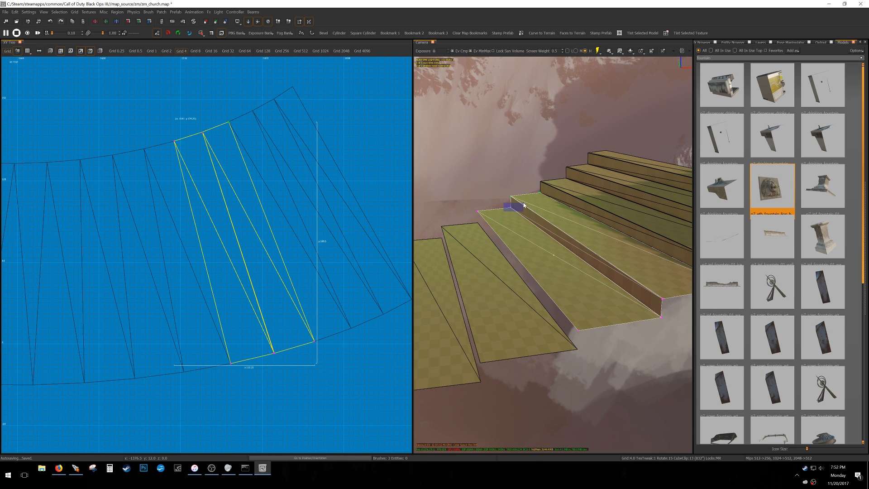
key(w)
drag(665, 313, 670, 292)
key(w)
key(Escape)
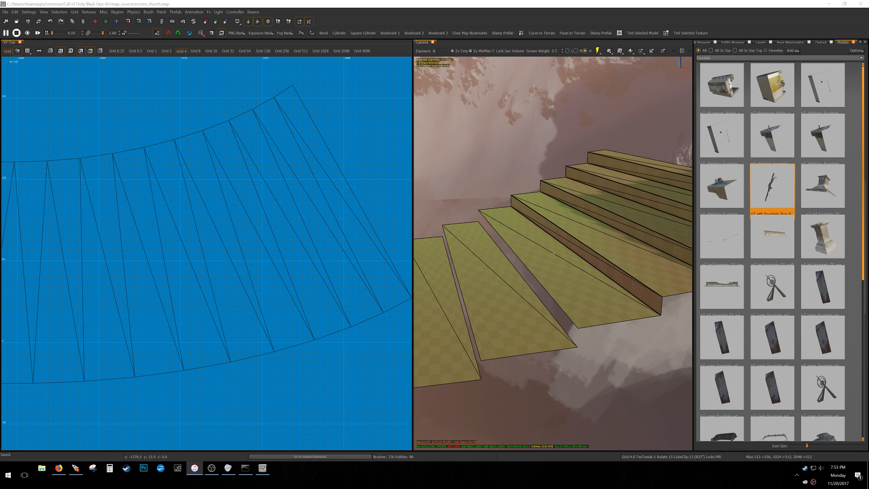
- Copy the riser to the fifth step's inner edge at grid 0.5, align its ends and lower it with the grid at 4
right_drag(590, 265, 614, 256)
key(grave)
click(615, 262)
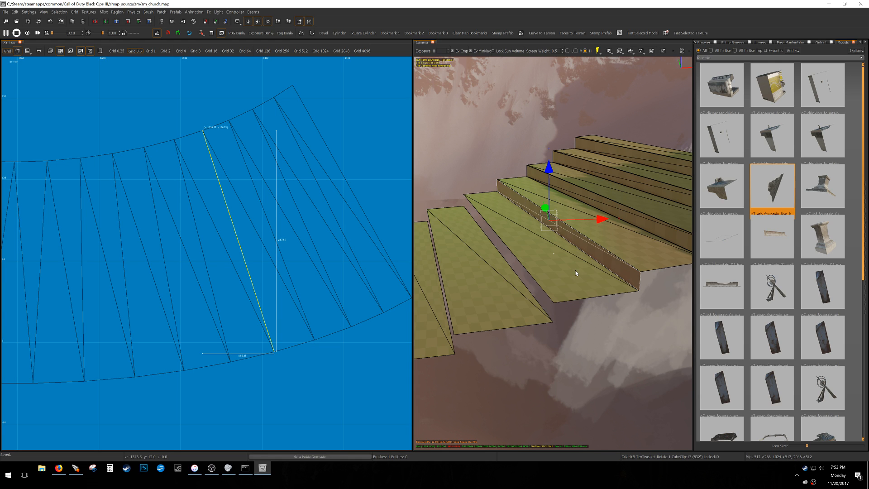
right_drag(400, 293, 390, 265)
drag(254, 170, 225, 181)
right_drag(232, 339, 243, 309)
key(v)
mouse_move(280, 298)
mouse_down()
mouse_move(265, 292)
mouse_move(267, 299)
mouse_up()
key(v)
key(3)
drag(493, 177, 494, 195)
key(Escape)
- Weld the riser's corners to the fifth and sixth steps with the grid at 0.5
key(grave)
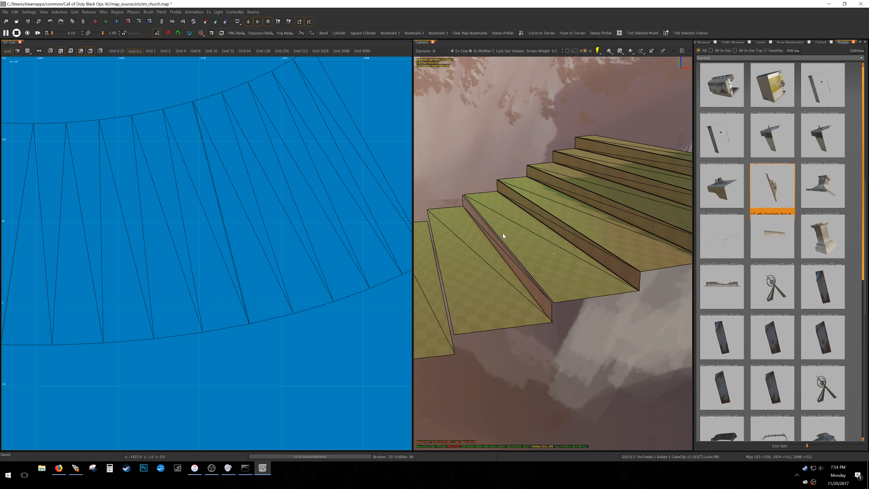
click(462, 208)
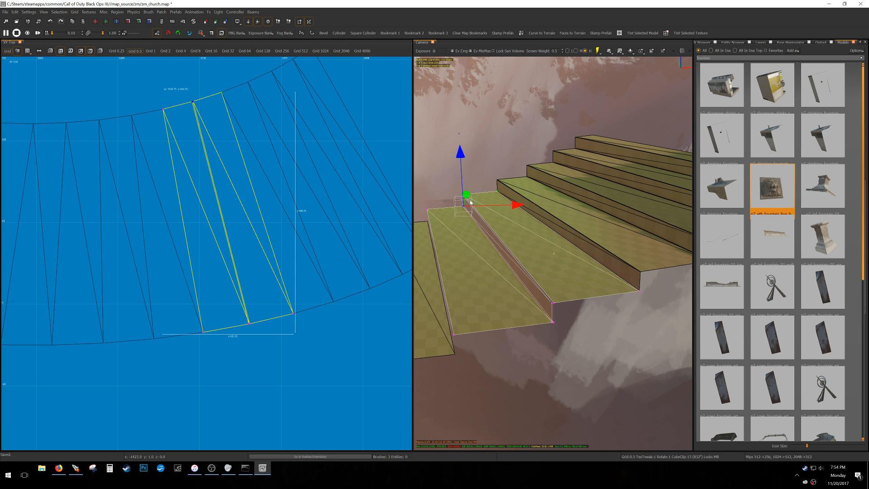
key(ctrl+z)
right_drag(606, 327, 626, 317)
key(Escape)
- Copy the riser to the sixth step's inner edge, align its ends with the edge and lower it with the grid at 4
click(628, 223)
mouse_move(227, 211)
mouse_down()
mouse_move(213, 204)
mouse_move(226, 188)
mouse_move(209, 183)
mouse_up()
right_drag(209, 183, 237, 73)
key(v)
drag(229, 300, 311, 257)
drag(296, 269, 279, 270)
right_drag(481, 276, 498, 277)
key(v)
key(3)
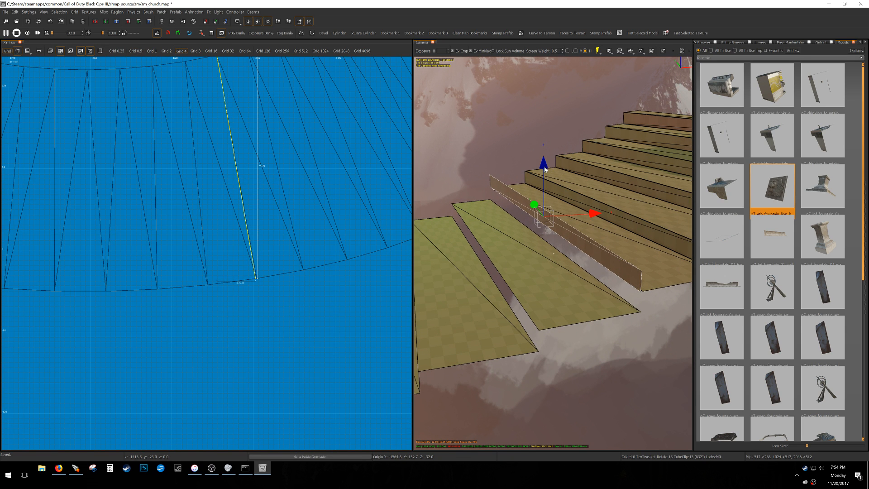
drag(544, 169, 544, 182)
key(Escape)
- Weld the new riser's corners to the sixth and seventh steps to close the gap
shift+click(516, 201)
shift+click(490, 207)
key(v)
drag(476, 206, 497, 186)
key(v)
shift+click(506, 204)
key(v)
click(486, 192)
key(w)
mouse_move(625, 325)
mouse_down()
mouse_move(646, 306)
mouse_move(650, 285)
mouse_up()
key(w)
key(w)
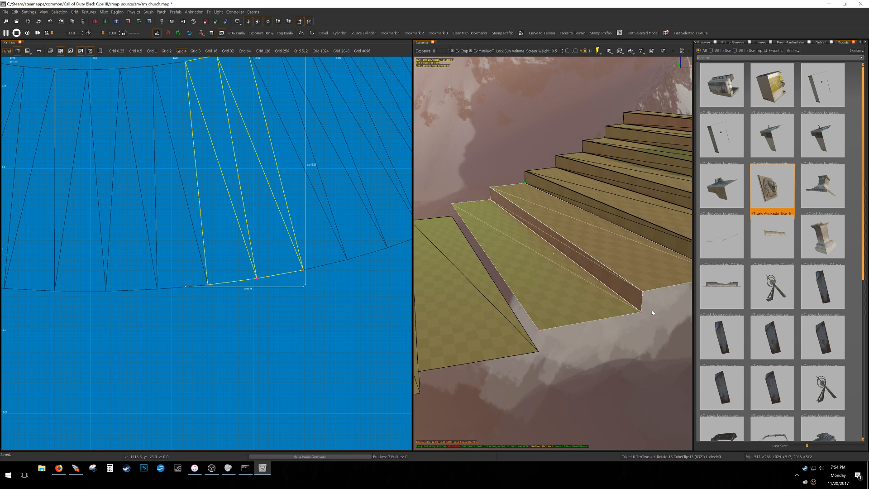
key(Escape)
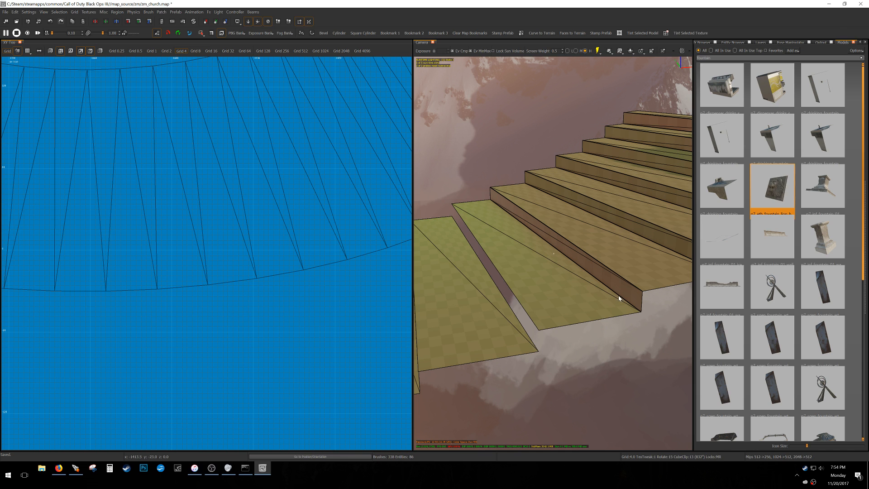
- Copy the riser to the seventh step's inner edge, align its ends with the edge and lower it with the grid at 4
click(611, 287)
scroll(200, 248, down, 3)
scroll(194, 208, up, 3)
mouse_move(495, 249)
right_down()
mouse_move(493, 240)
mouse_move(488, 250)
right_up()
right_drag(213, 204, 235, 216)
drag(262, 195, 237, 201)
key(v)
drag(239, 335, 279, 303)
drag(265, 309, 252, 308)
right_drag(493, 290, 532, 283)
key(v)
key(3)
drag(555, 156, 556, 175)
key(Escape)
- Weld the riser's corners to the seventh and eighth steps with the grid at 0.5
key(grave)
shift+click(534, 188)
shift+click(492, 204)
shift+click(493, 196)
key(v)
drag(652, 309, 681, 289)
key(w)
drag(662, 290, 682, 270)
key(w)
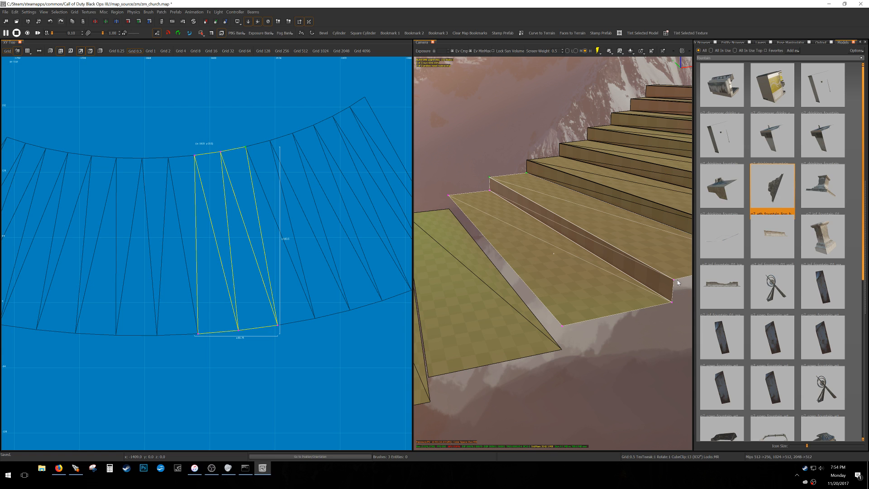
key(Escape)
- Copy the riser to the eighth step's inner edge, align its ends with the edge and lower it with the grid at 4
shift+click(660, 289)
right_drag(253, 239, 270, 231)
drag(293, 178, 264, 181)
key(v)
drag(291, 308, 276, 307)
right_drag(502, 276, 500, 240)
key(v)
key(3)
drag(483, 161, 484, 178)
key(Escape)
- Weld the copied riser's corners to the eighth and ninth steps
shift+click(580, 244)
shift+click(553, 272)
shift+click(583, 261)
key(v)
drag(592, 271, 594, 271)
right_drag(601, 253, 572, 213)
key(v)
key(Escape)
click(593, 196)
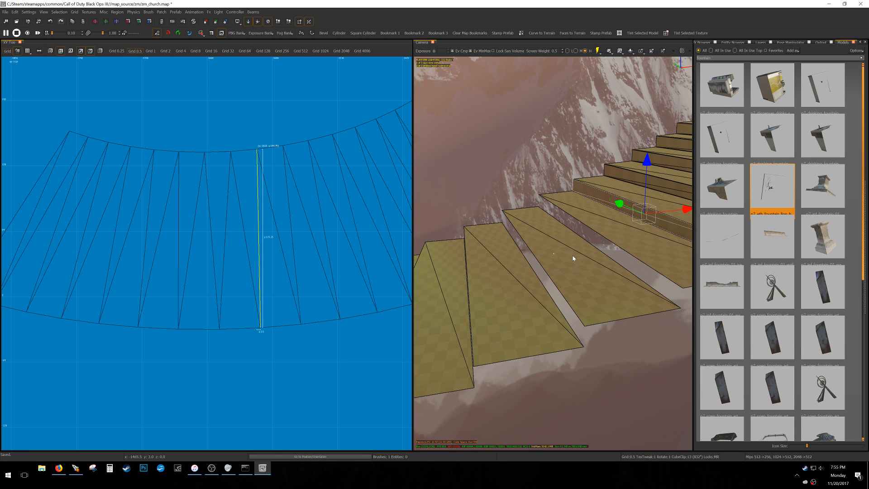
key(Escape)
click(540, 198)
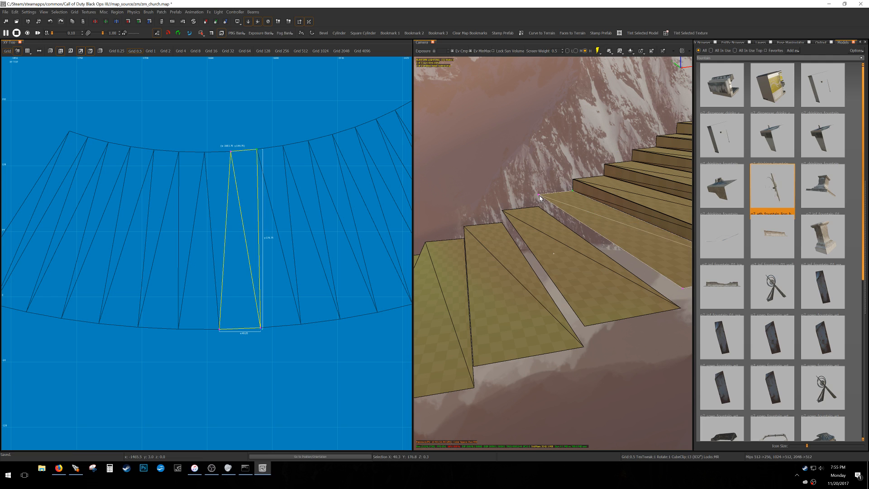
key(shift+x)
key(Escape)
- Weld the corners of the riser at the ninth step's inner edge to the ninth and tenth steps
shift+click(642, 309)
shift+click(662, 288)
key(v)
drag(668, 318, 691, 303)
shift+click(587, 309)
key(w)
drag(526, 214, 513, 193)
key(w)
click(538, 196)
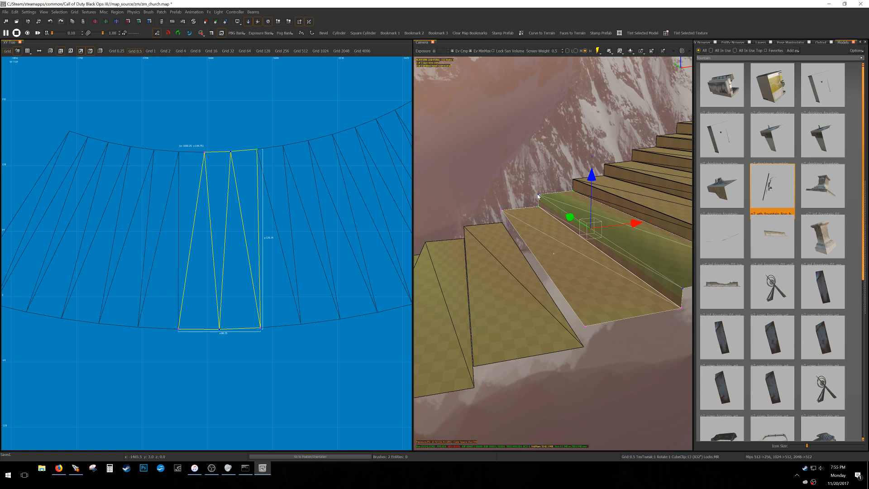
key(ctrl+h)
key(Escape)
key(Escape)
- Extrude the tenth step's long edge facing the eleventh step to create the next riser's geometry
shift+click(524, 223)
key(v)
click(501, 212)
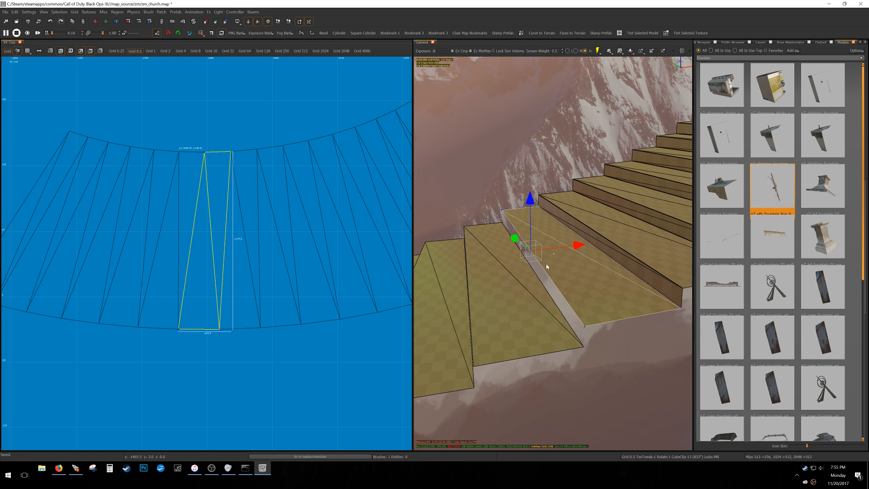
key(shift+x)
right_drag(547, 268, 552, 276)
key(Escape)
key(Escape)
- Weld the extruded riser's corners to the eleventh step so the tenth step drops vertically onto it
shift+click(548, 339)
shift+click(557, 316)
key(v)
click(581, 346)
shift+click(471, 345)
key(w)
click(500, 223)
shift+click(461, 215)
key(w)
alt+click(504, 211)
- Extrude the eleventh step's long edge facing the twelfth step, with the grid at 4
mouse_move(515, 240)
right_down()
mouse_move(509, 249)
mouse_move(517, 231)
right_up()
key(Escape)
key(Escape)
shift+click(517, 230)
key(3)
key(v)
alt+click(514, 186)
key(shift+e)
key(Escape)
key(Escape)
- Weld the extruded edge's two ends to the twelfth step's matching corners to form a vertical riser
shift+click(561, 292)
shift+click(563, 274)
key(v)
alt+drag(586, 300, 606, 281)
alt+drag(512, 283, 497, 293)
key(w)
alt+drag(508, 212, 524, 192)
alt+drag(471, 195, 493, 183)
key(w)
key(Escape)
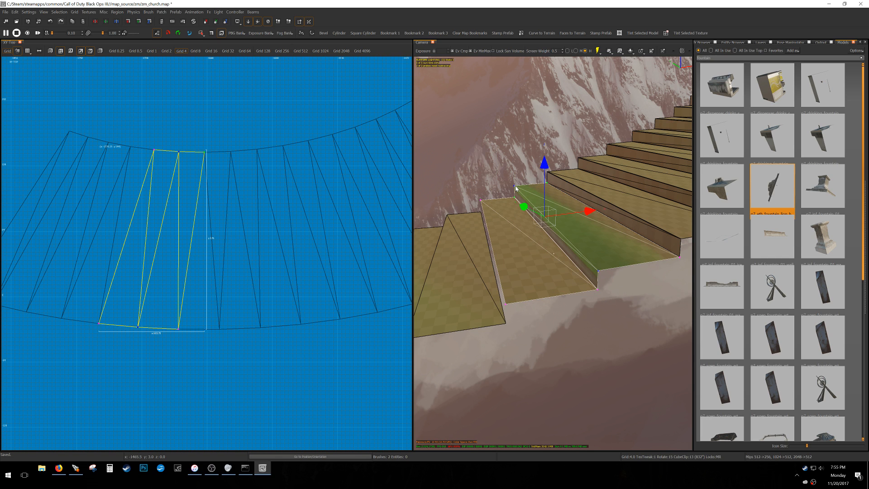
- Extrude the twelfth step's long edge facing the thirteenth step
right_drag(553, 242, 554, 243)
key(a)
key(Escape)
shift+click(587, 248)
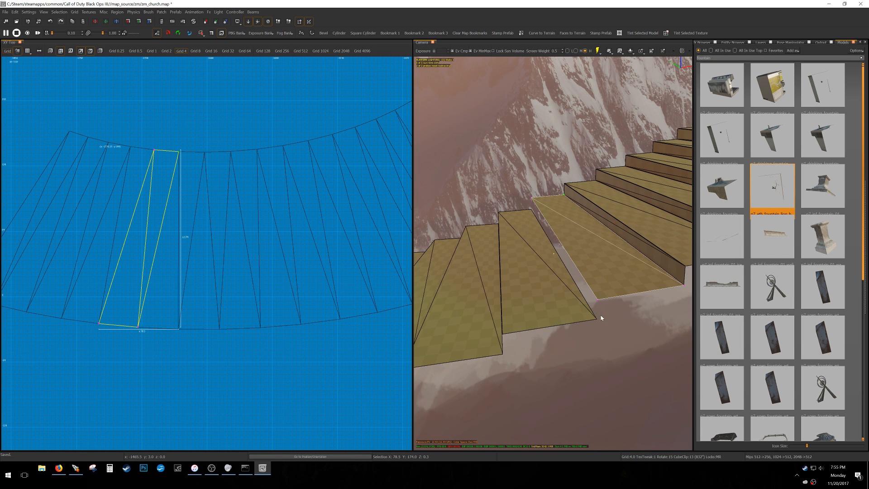
shift+click(593, 314)
key(Escape)
key(Escape)
- Weld both ends of the twelfth step's extruded edge to the thirteenth step's matching corners
shift+click(568, 299)
shift+click(572, 313)
key(v)
alt+drag(593, 333, 605, 310)
alt+drag(494, 318, 502, 311)
key(w)
alt+drag(523, 220, 493, 195)
key(w)
key(v)
- Extrude the thirteenth step's long edge facing the fourteenth step
right_drag(572, 224, 602, 228)
key(v)
key(Escape)
shift+click(564, 209)
key(shift+e)
key(v)
key(Escape)
- Weld both ends of the thirteenth step's extruded edge to the fourteenth step's matching corners
shift+click(609, 310)
shift+click(618, 297)
key(v)
alt+drag(660, 314, 671, 304)
alt+drag(592, 317, 581, 303)
key(w)
alt+drag(537, 210, 519, 193)
key(w)
key(v)
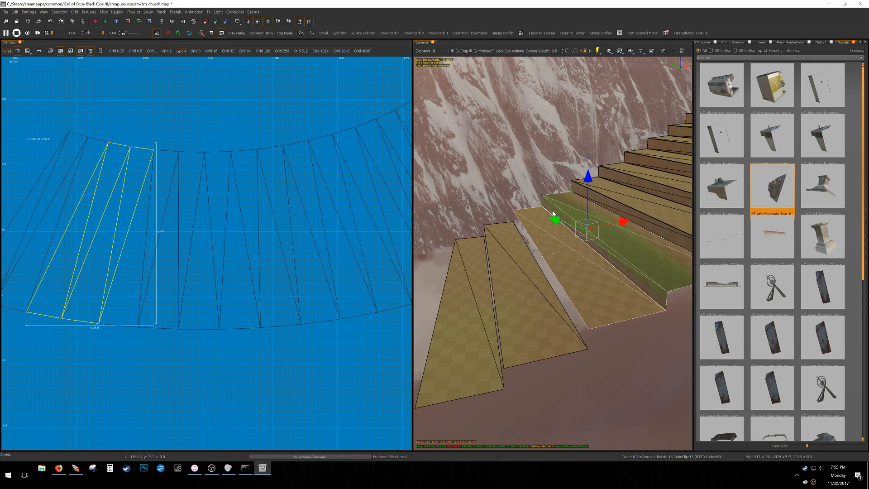
- Extrude the fourteenth step's long edge facing the fifteenth step
key(ctrl+j)
key(v)
key(Escape)
shift+click(537, 233)
key(v)
shift+click(512, 211)
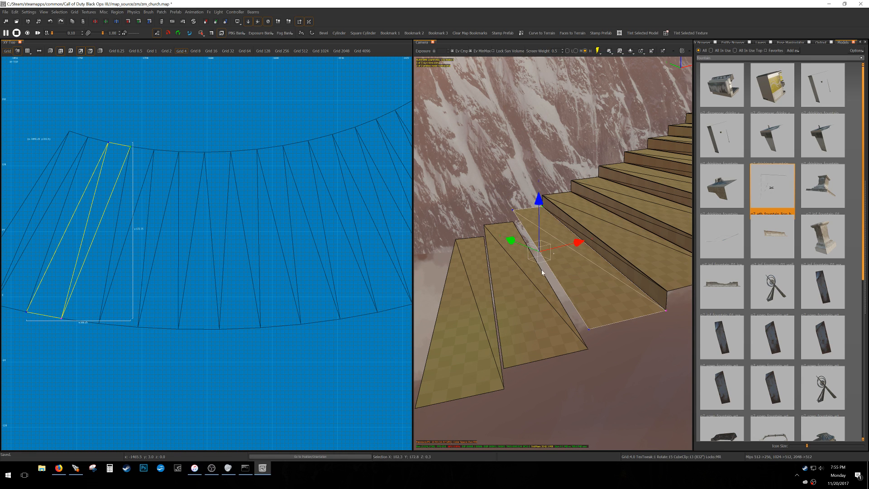
key(shift+e)
key(Escape)
key(Escape)
- Weld both ends of the fourteenth step's extruded edge to the fifteenth step's matching corners
shift+click(561, 348)
shift+click(562, 331)
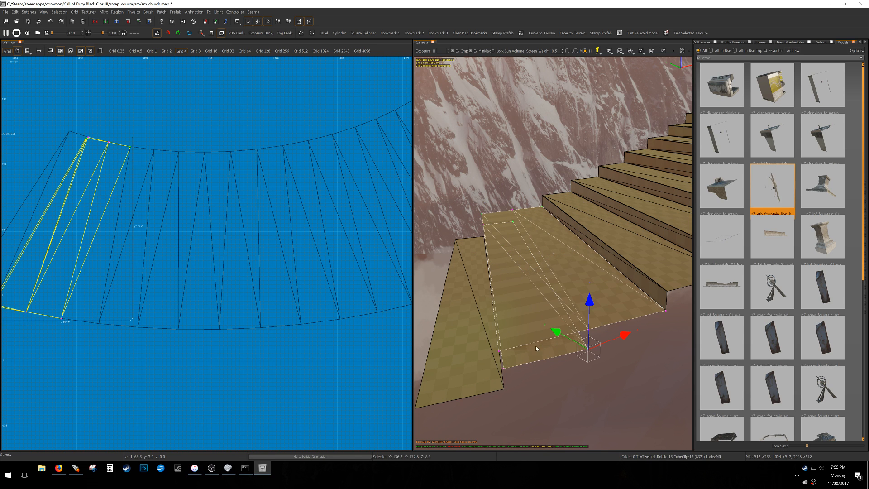
key(v)
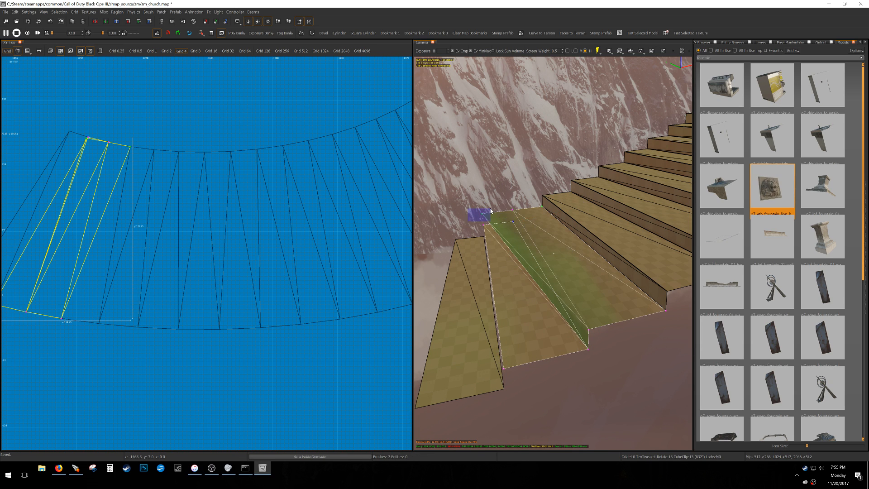
key(ctrl+z)
- Try extruding the fourteenth step outward several times in a row, and remove the trial extrusions
key(Escape)
shift+click(540, 225)
key(v)
shift+click(513, 208)
mouse_move(549, 239)
ctrl+right_down()
mouse_move(563, 251)
mouse_move(599, 253)
mouse_move(570, 256)
ctrl+right_up()
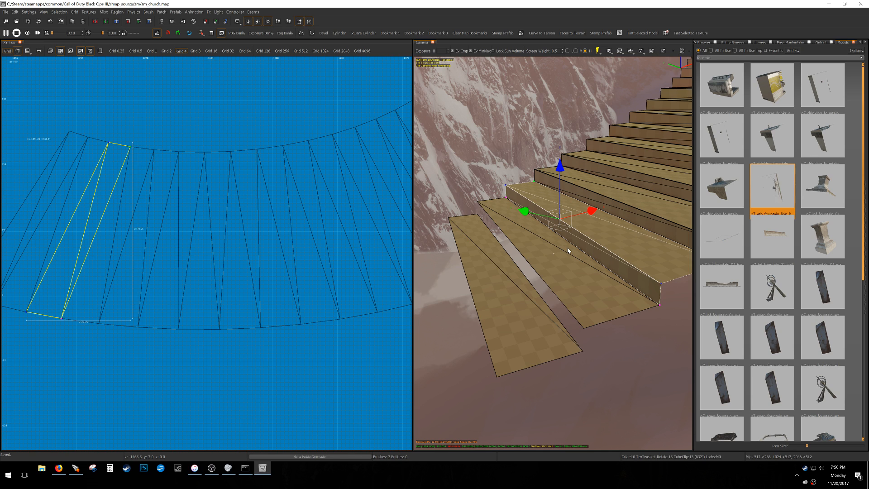
key(shift+x)
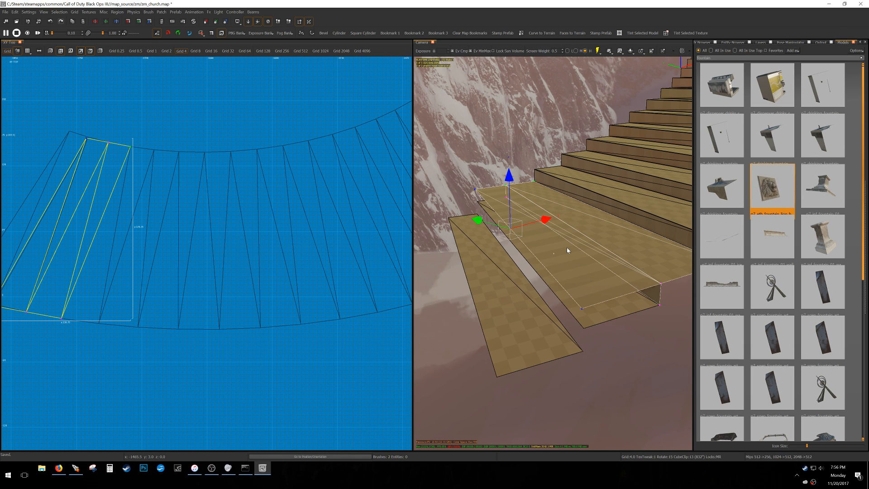
key(shift+x)
right_drag(568, 273, 532, 285)
key(v)
key(shift+x)
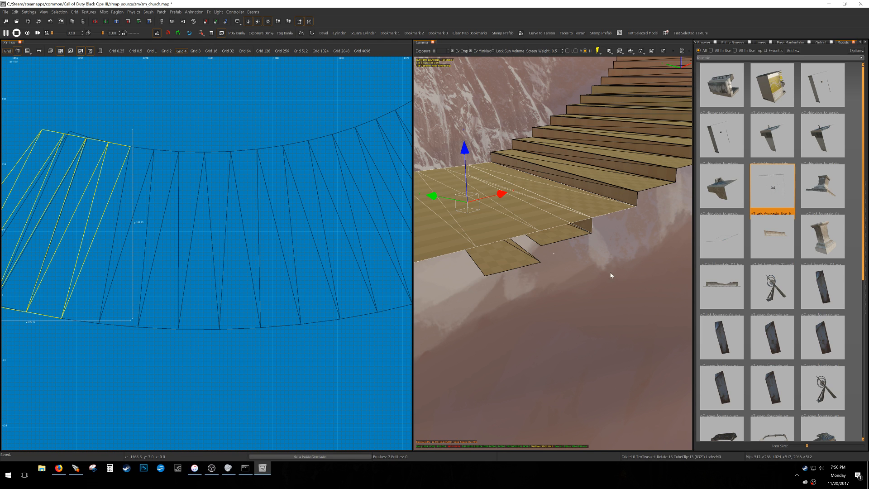
mouse_move(566, 261)
right_down()
mouse_move(482, 261)
mouse_move(567, 263)
right_up()
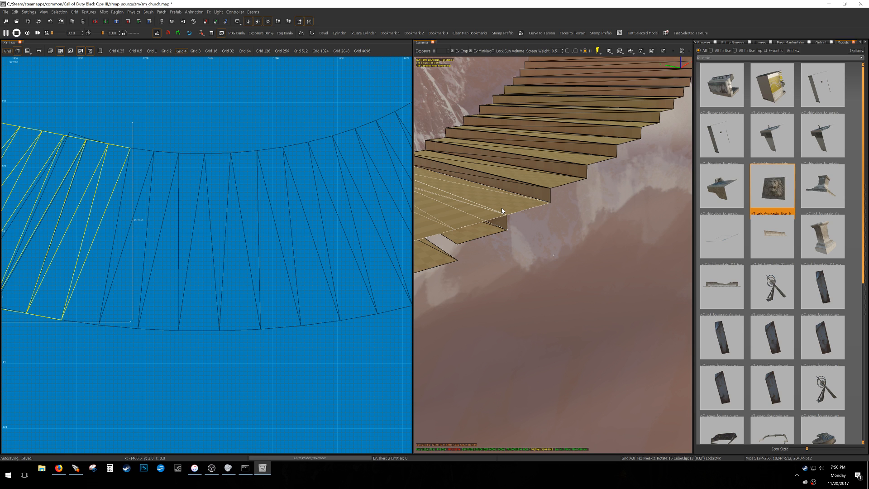
right_drag(501, 207, 473, 265)
key(v)
click(475, 267)
shift+click(601, 173)
right_drag(601, 174, 579, 248)
key(BackSpace)
key(BackSpace)
key(BackSpace)
key(BackSpace)
key(BackSpace)
- Extrude the fifteenth step's long edge facing the last step with the grid at 8, undoing a mistaken weld first
key(v)
key(Escape)
shift+click(573, 241)
key(v)
key(bracketright)
click(502, 185)
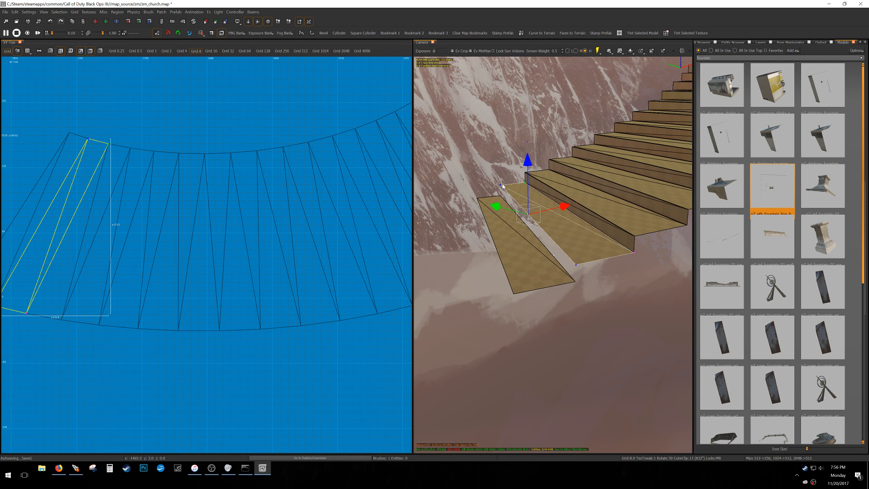
key(w)
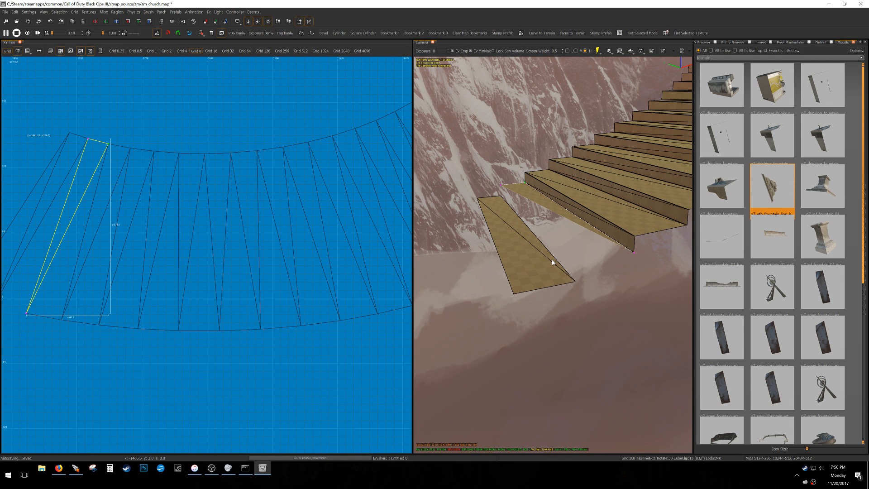
key(ctrl+z)
key(v)
key(v)
shift+click(500, 186)
key(shift+e)
- Try to weld the fifteenth step's extruded edge to the last step's corners, and undo the weld
key(Escape)
key(Escape)
shift+click(548, 281)
shift+click(558, 265)
key(v)
click(575, 281)
shift+click(510, 278)
key(w)
click(500, 195)
drag(474, 186, 482, 192)
key(w)
key(Escape)
ctrl+right_drag(539, 242, 562, 237)
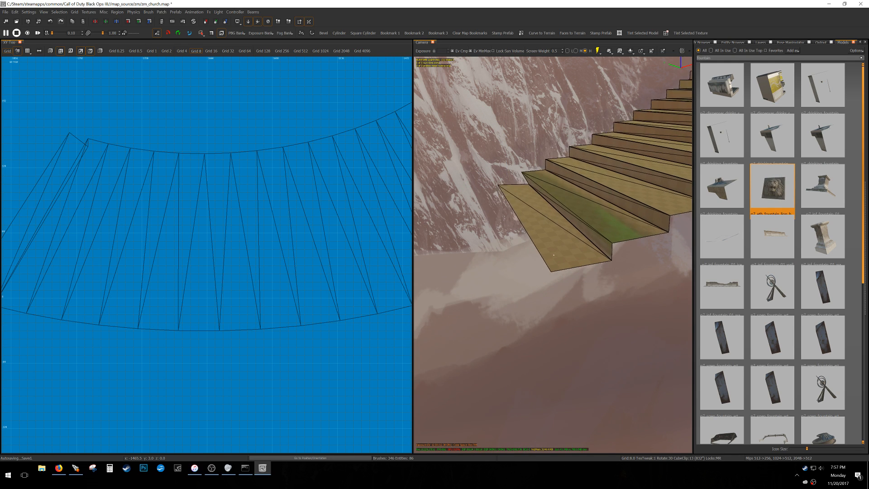
right_drag(270, 203, 288, 199)
key(ctrl+z)
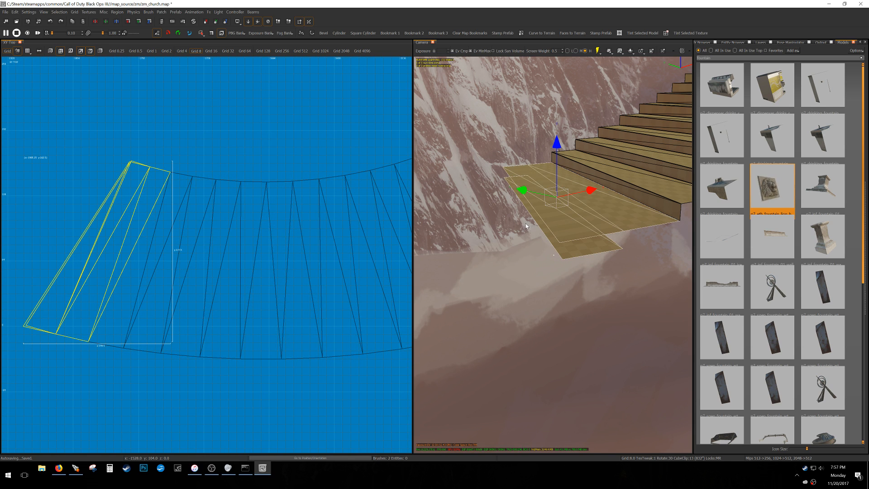
- Reselect the fifteenth step and extrude its long edge facing the last step again
key(Escape)
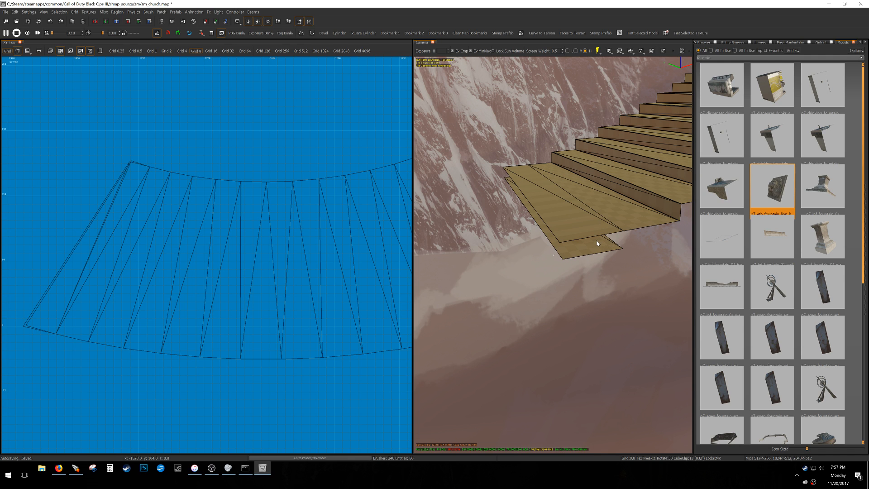
shift+click(597, 243)
key(Escape)
shift+click(604, 206)
key(v)
alt+click(625, 231)
key(shift+e)
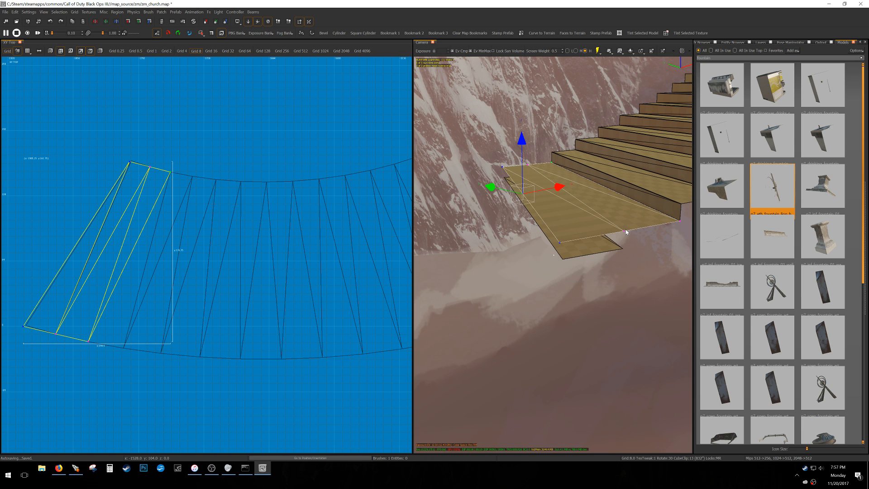
key(Escape)
key(Escape)
- Weld both ends of the fifteenth step's extruded edge to the last step's matching corners to complete the riser
shift+click(594, 246)
shift+click(591, 236)
key(v)
shift+drag(609, 265, 635, 247)
shift+drag(555, 248, 566, 235)
key(w)
click(528, 175)
drag(494, 168, 520, 170)
key(ctrl+z)
shift+drag(474, 143, 512, 174)
key(w)
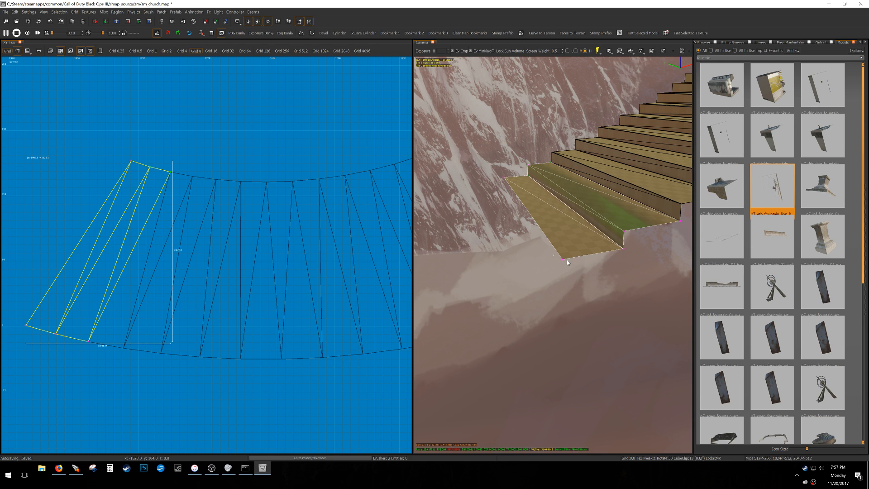
- Try another extrusion on the fifteenth step with its riser, and undo it
key(Escape)
shift+click(617, 243)
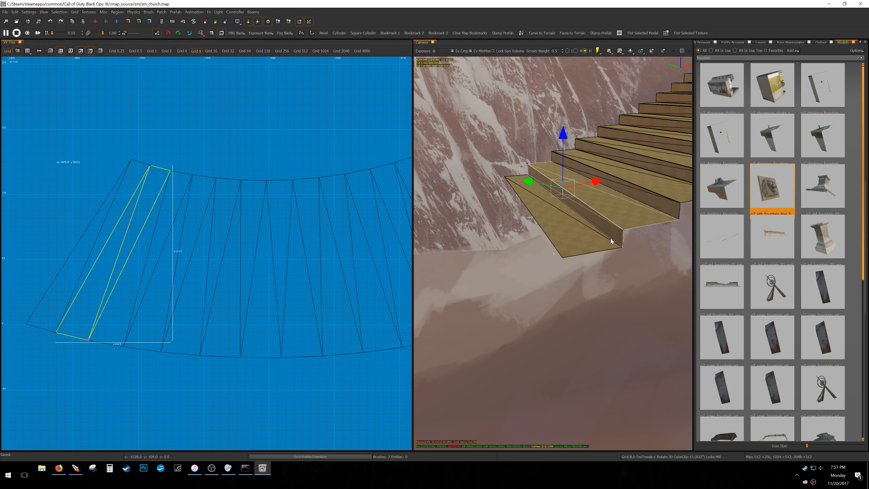
key(shift+x)
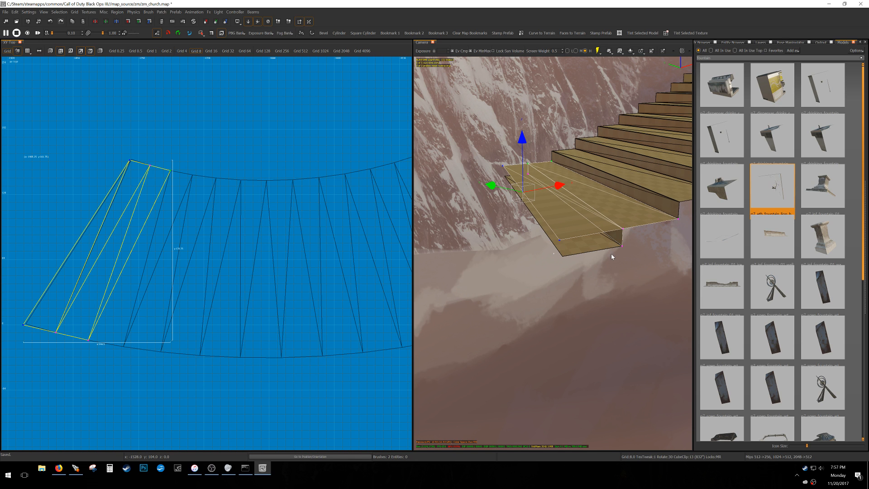
right_drag(611, 254, 610, 254)
key(ctrl+z)
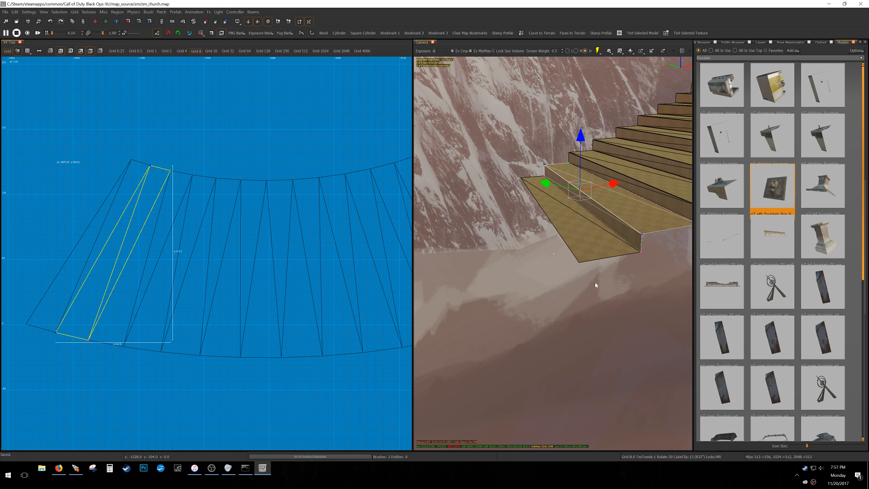
- Try extruding once more from the riser between the last two steps, and undo the extrusion
right_drag(590, 287, 590, 287)
key(v)
key(shift+e)
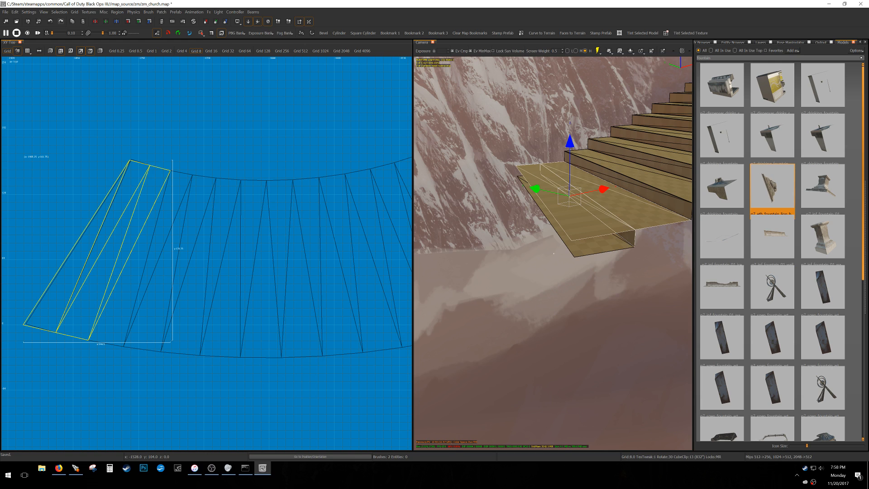
right_drag(609, 281, 609, 272)
key(v)
key(v)
key(ctrl+z)
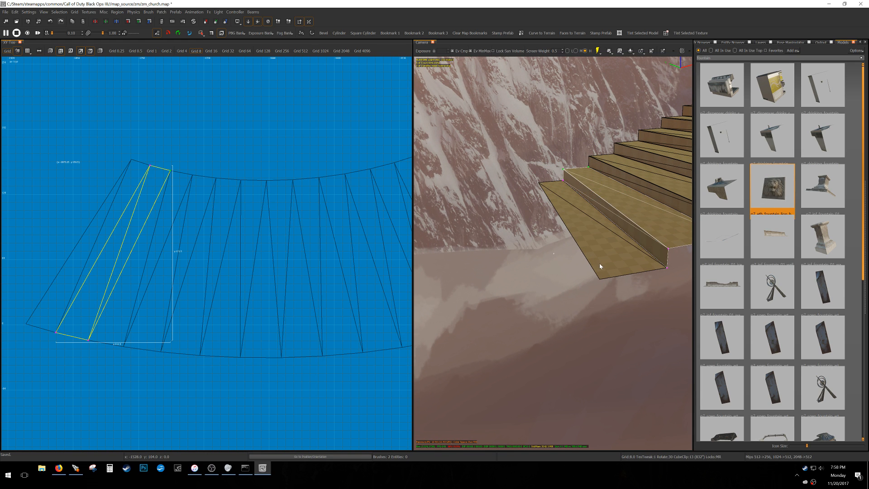
- Duplicate the riser between the last two steps and move the copy to the inner-curve corner of the last step's free edge
key(Escape)
shift+click(599, 264)
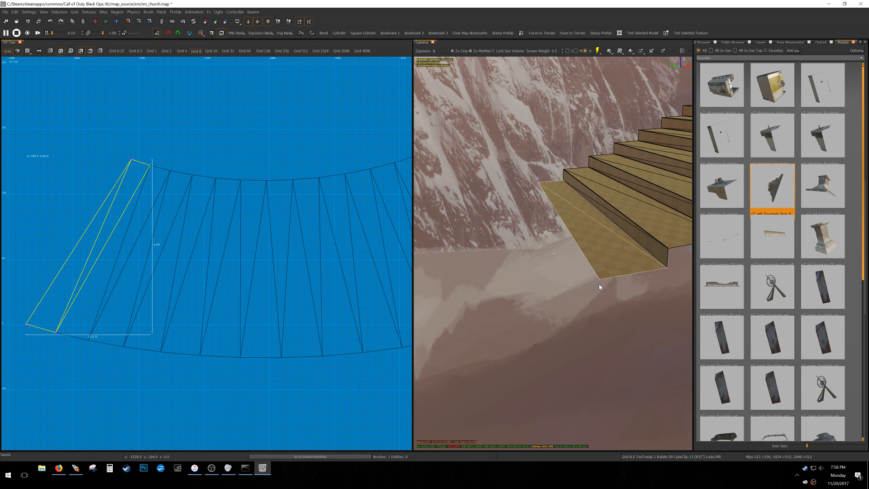
right_drag(608, 279, 601, 274)
right_drag(214, 219, 286, 219)
key(grave)
right_drag(223, 178, 238, 180)
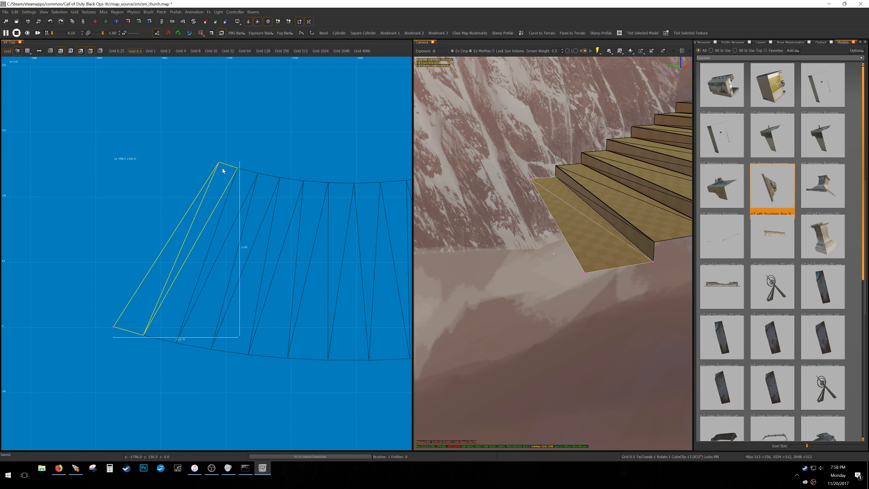
key(Escape)
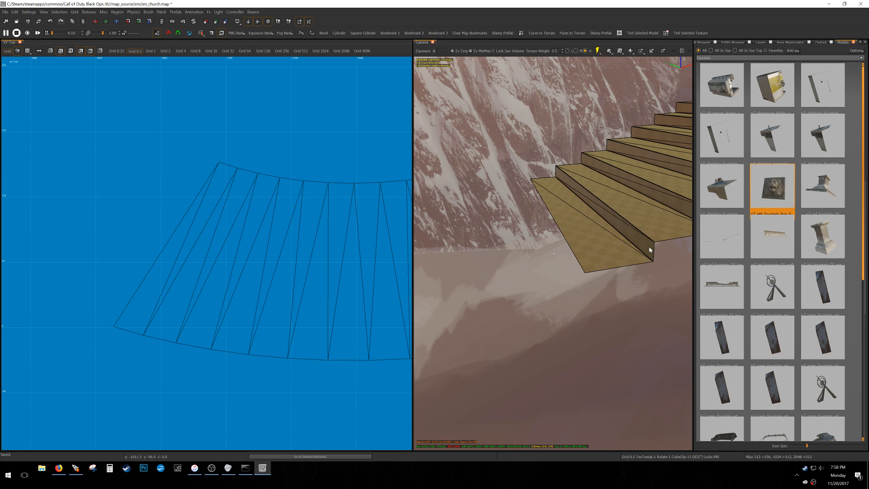
shift+click(648, 250)
scroll(252, 169, up, 5)
drag(295, 229, 212, 179)
scroll(201, 178, up, 10)
mouse_move(206, 222)
mouse_down()
mouse_move(267, 202)
mouse_move(254, 199)
mouse_up()
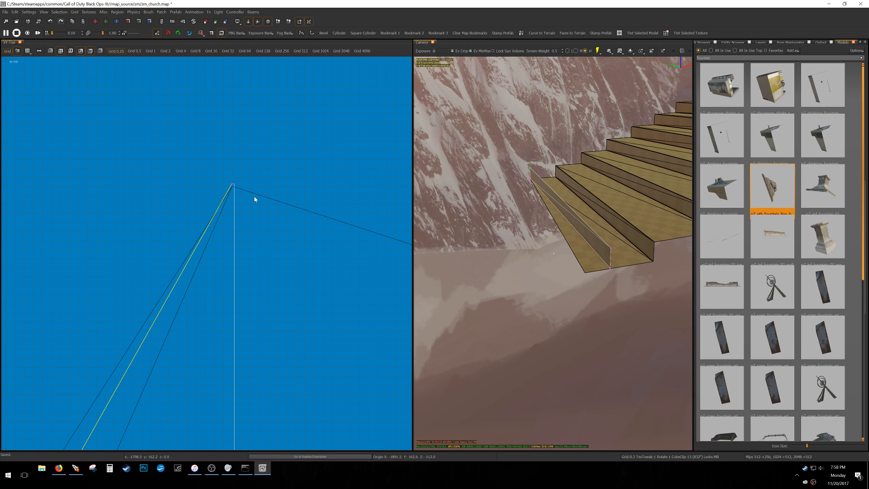
- Align the copied riser's other end vertices with the outer-curve corner of the last step's free edge
scroll(225, 242, down, 5)
right_drag(225, 243, 259, 192)
key(v)
drag(175, 320, 199, 298)
scroll(198, 303, up, 12)
mouse_move(273, 345)
mouse_down()
mouse_move(93, 309)
mouse_move(67, 293)
mouse_up()
scroll(107, 295, down, 3)
key(v)
- Set the grid to 4 and lower the copied riser by 8 units beneath the last step's free edge
key(3)
key(ctrl+Tab)
key(alt+Down)
key(alt+Down)
key(ctrl+Tab)
key(ctrl+Tab)
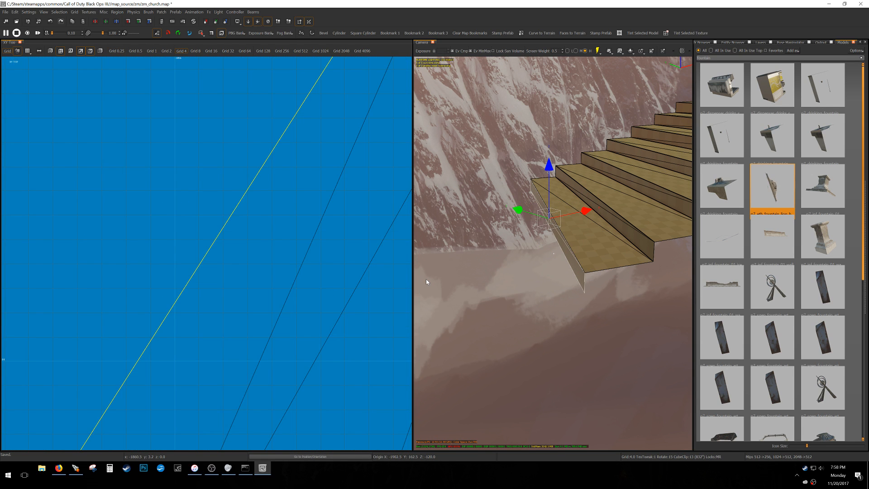
- Select all the isolated staircase pieces together and group them as a func_group
key(Escape)
right_drag(547, 276, 584, 276)
scroll(220, 265, down, 5)
shift+drag(155, 316, 278, 219)
right_click(277, 219)
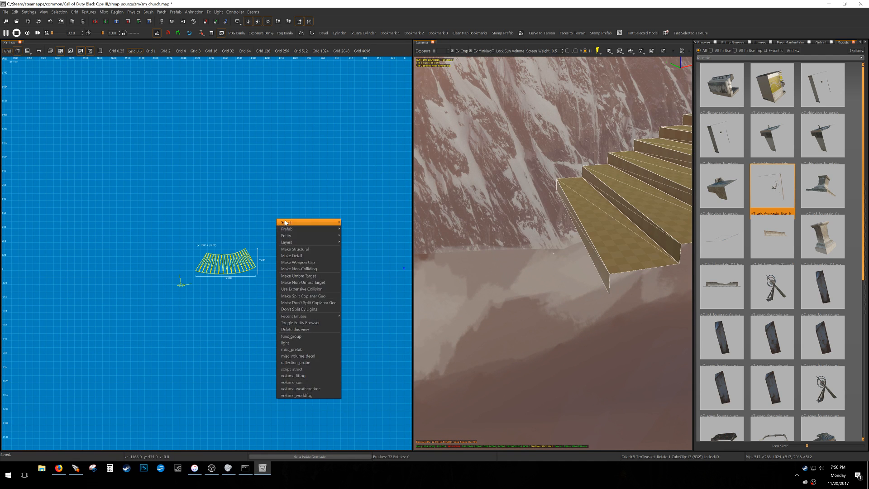
click(304, 336)
key(Escape)
- Reselect the whole staircase and limit the texture browser to textures in use
shift+drag(143, 299, 293, 212)
key(t)
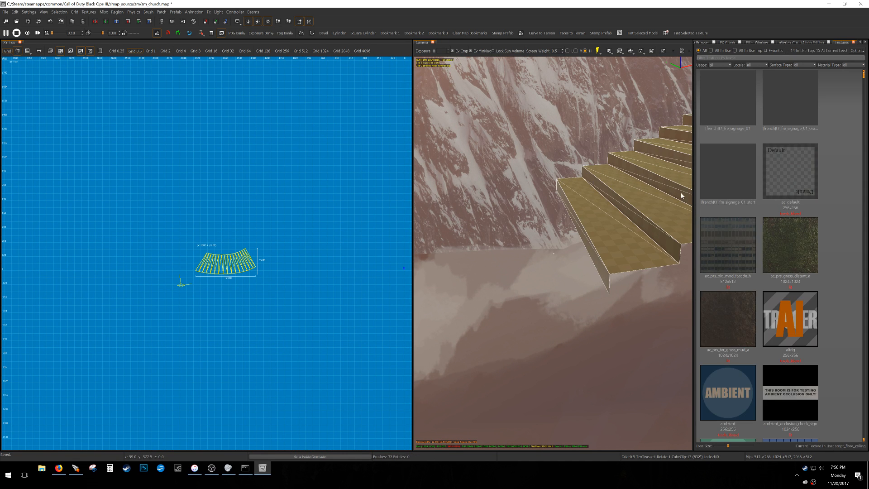
click(714, 51)
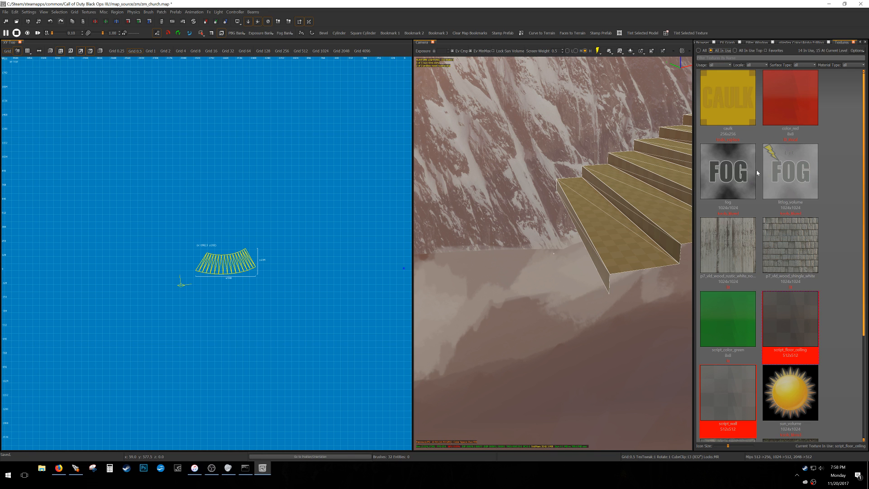
mouse_move(613, 270)
right_down()
mouse_move(642, 264)
mouse_move(612, 271)
mouse_move(601, 287)
mouse_move(594, 271)
right_up()
- Unhide the rest of the map, select the staircase group to check it in place, and clear the selection
key(shift+h)
shift+click(532, 182)
key(v)
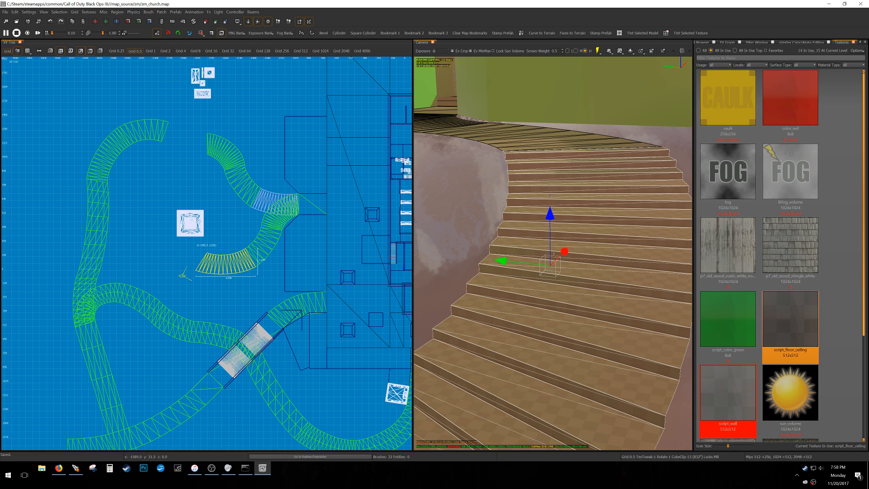
right_drag(229, 267, 234, 255)
scroll(230, 271, down, 3)
key(Escape)
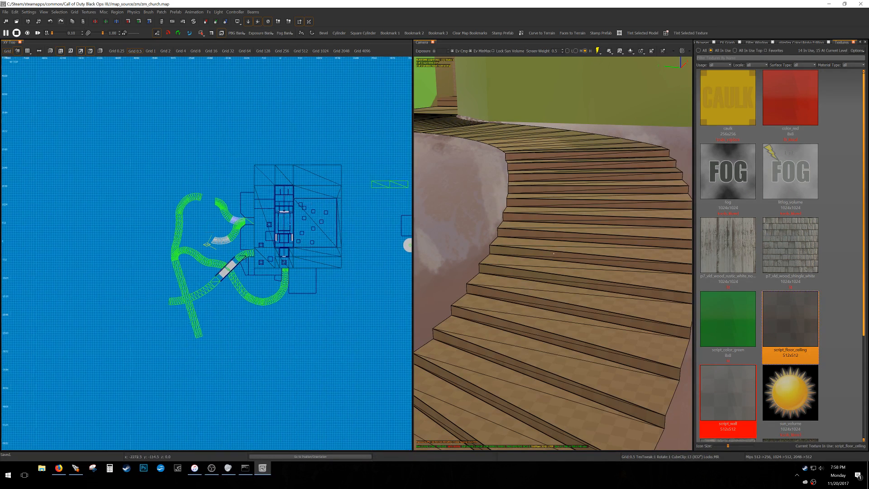
- Set the grid to 64 and draw a 512 by 512 square brush in the empty area outside the map
right_drag(245, 259, 211, 262)
key(7)
right_drag(286, 270, 227, 263)
scroll(274, 301, up, 6)
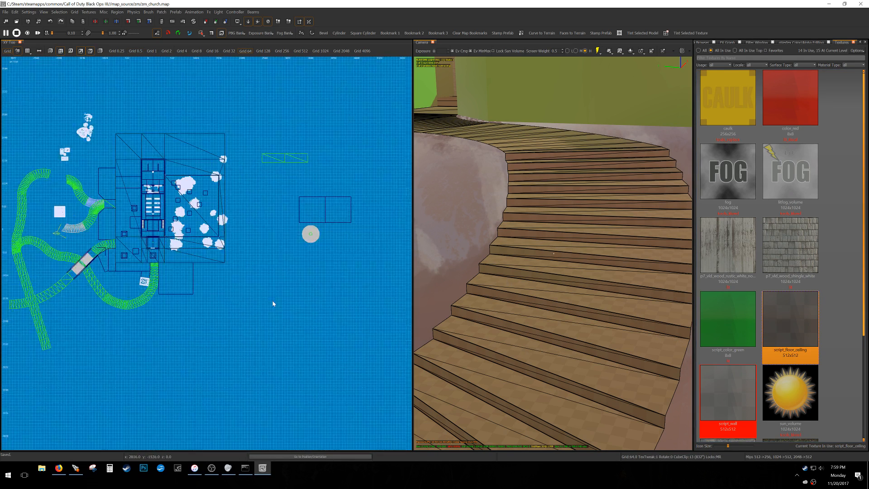
mouse_move(181, 252)
mouse_down()
mouse_move(266, 336)
mouse_move(252, 335)
mouse_up()
scroll(247, 333, up, 4)
mouse_move(285, 378)
mouse_down()
mouse_move(303, 335)
mouse_move(291, 375)
mouse_move(283, 301)
mouse_move(312, 303)
mouse_up()
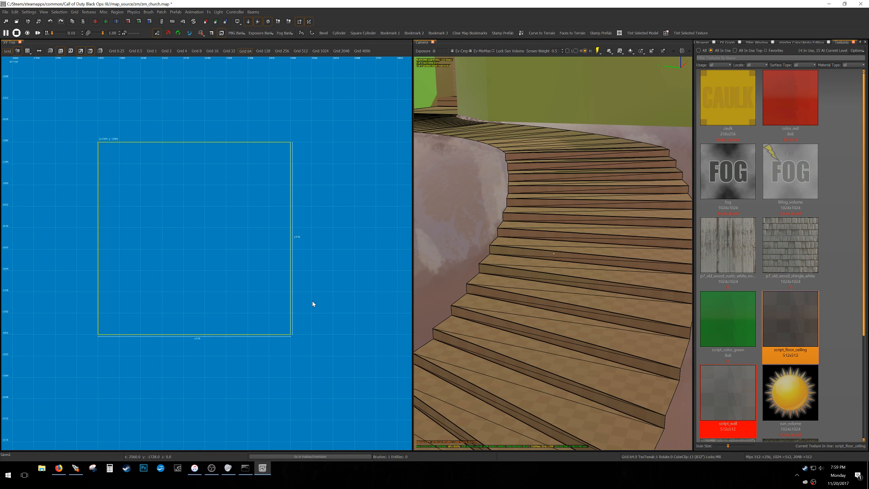
key(ctrl+z)
key(ctrl+z)
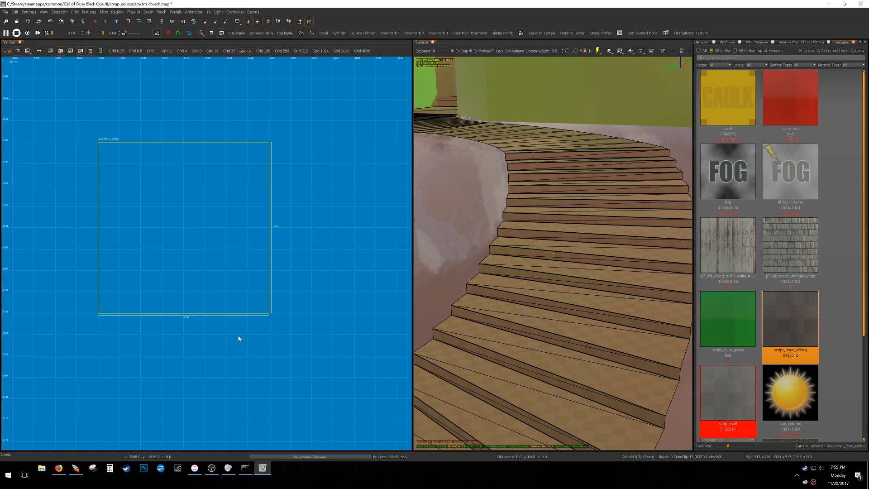
- Hide everything except the new square brush and show its move gizmo in the camera view
key(alt+h)
scroll(226, 295, down, 4)
right_drag(231, 279, 257, 280)
scroll(231, 280, up, 3)
scroll(230, 279, down, 3)
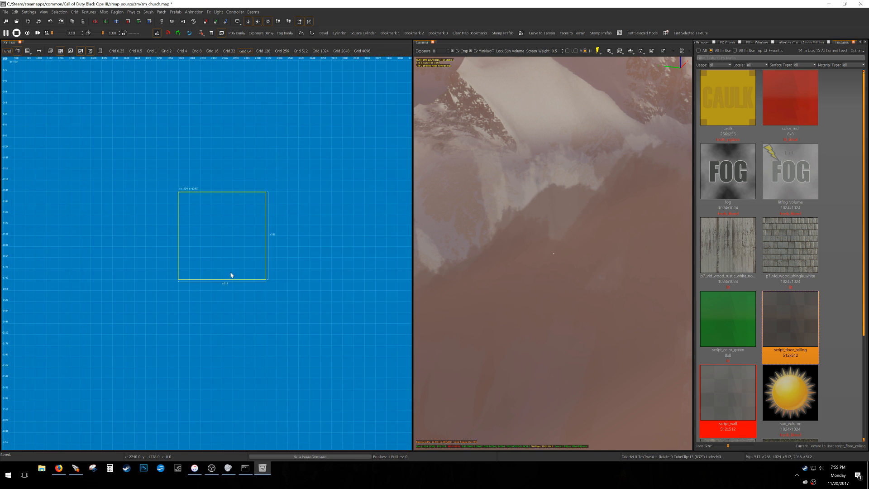
key(w)
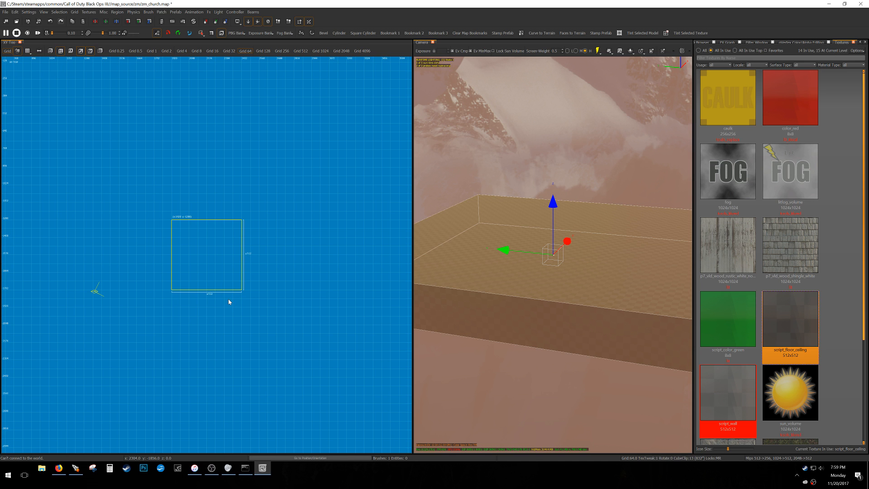
right_drag(626, 252, 618, 263)
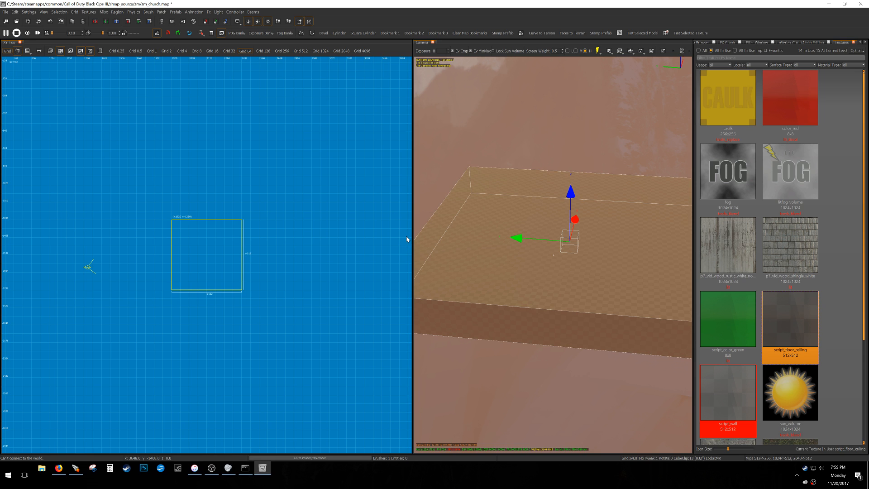
- Try adding the Texture Lock Vertices command to the toolbar through Key Bindings, remove it again, and cancel the dialog
key(F1)
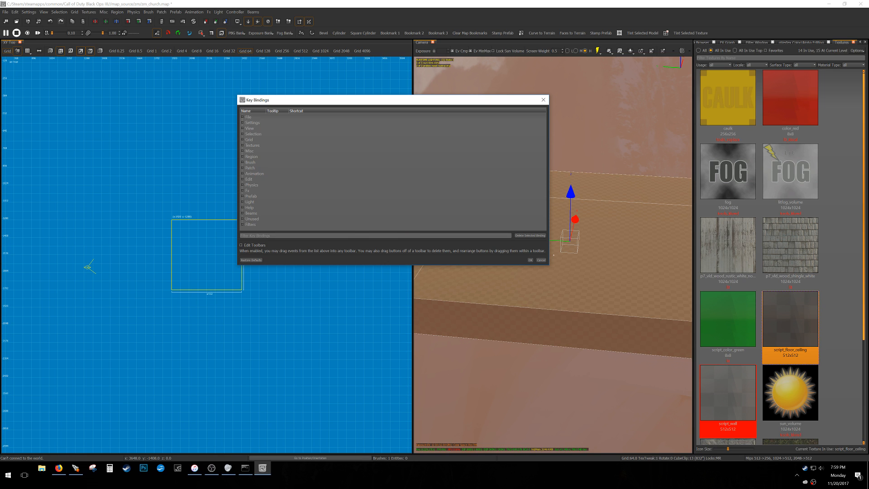
drag(336, 99, 343, 124)
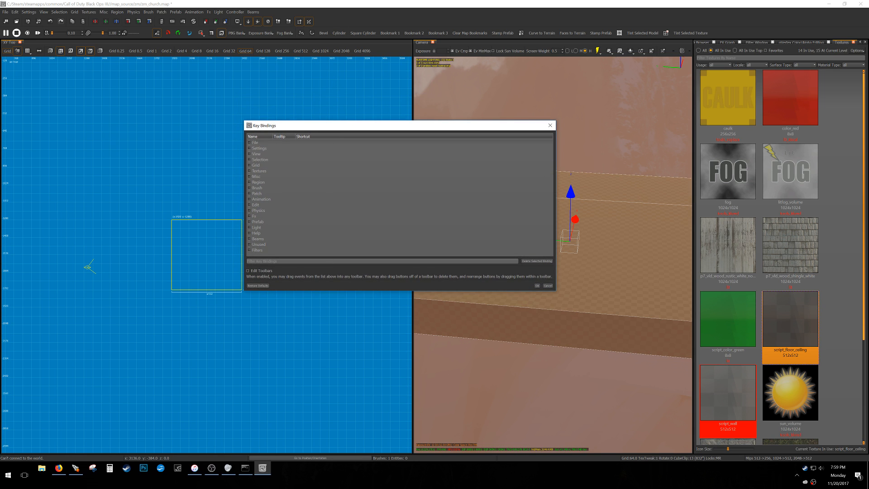
click(251, 271)
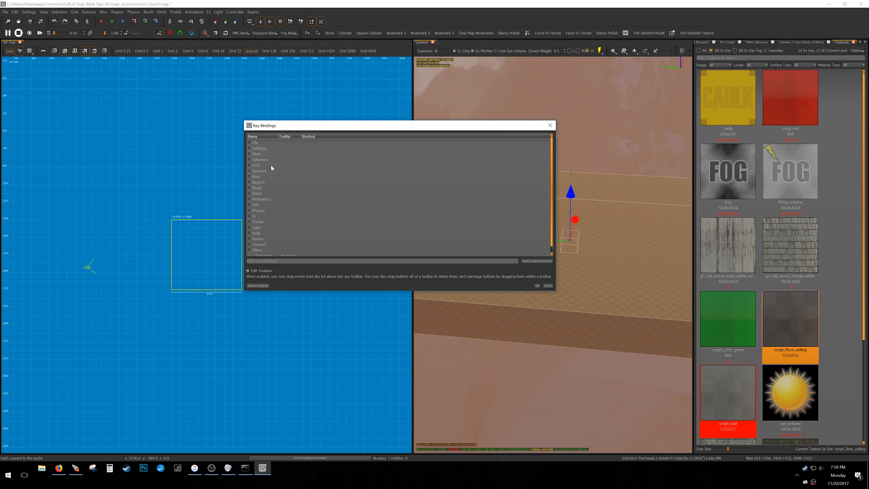
click(249, 171)
click(254, 177)
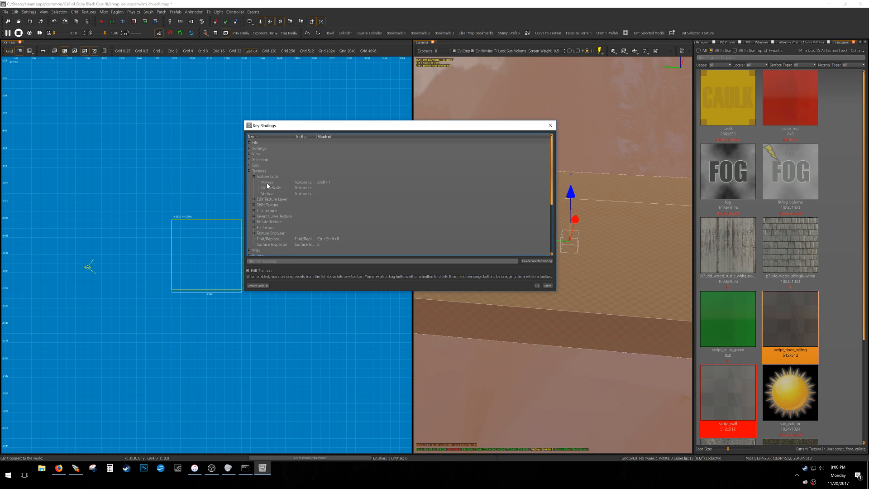
click(309, 194)
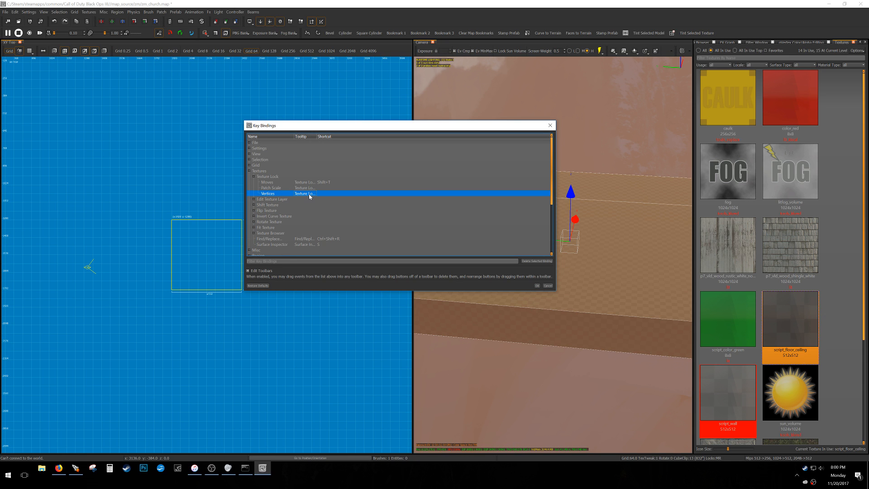
drag(299, 196, 380, 21)
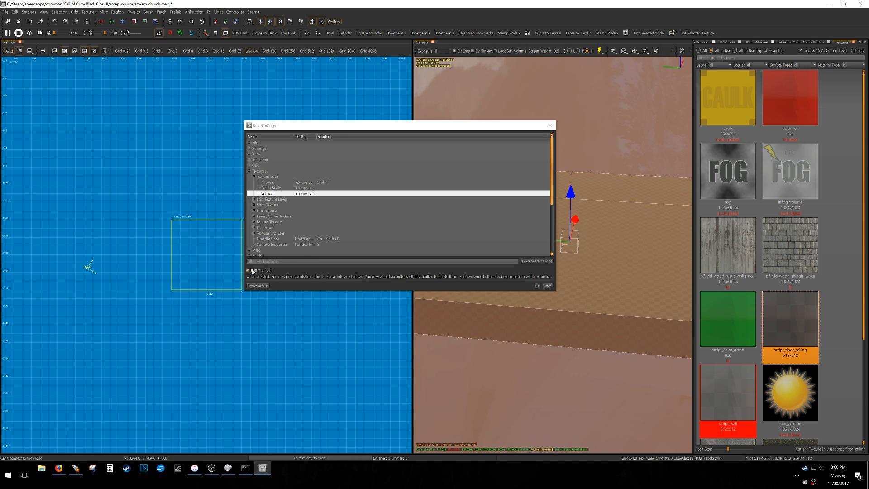
drag(338, 24, 397, 198)
click(547, 287)
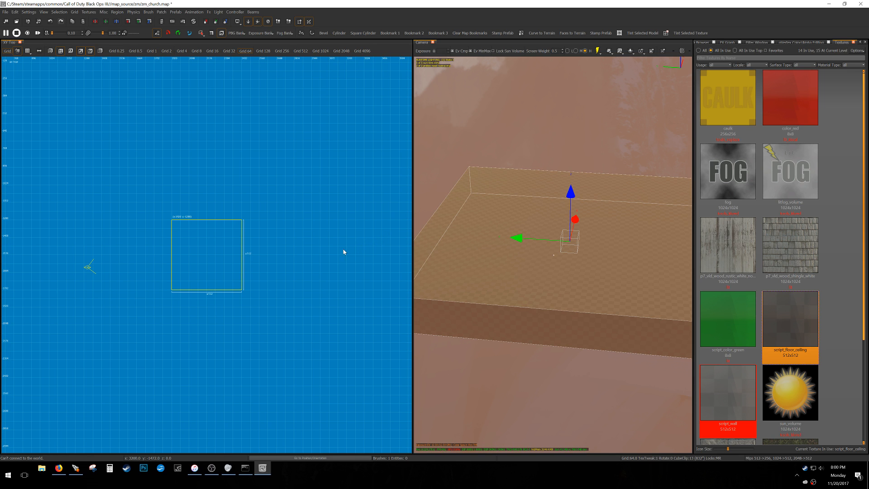
- Duplicate the square brush in place and convert the copy into a curve patch with the default patch density
scroll(251, 226, up, 3)
scroll(256, 229, down, 1)
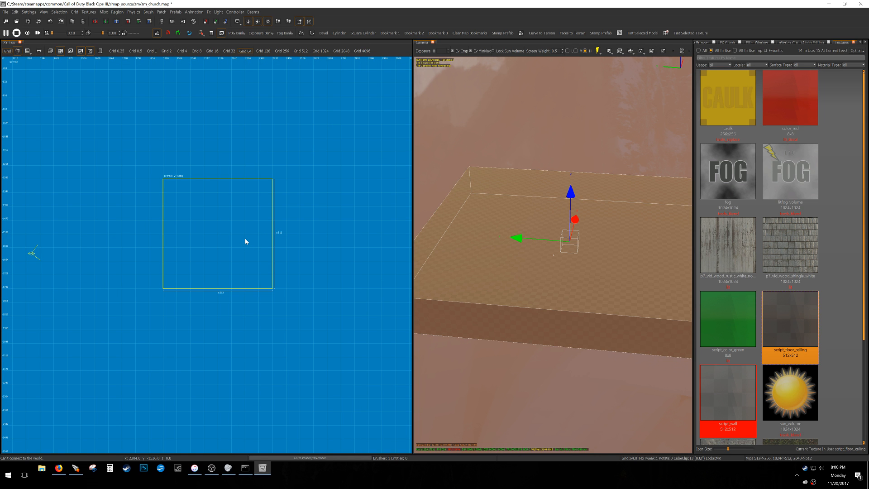
scroll(236, 265, up, 1)
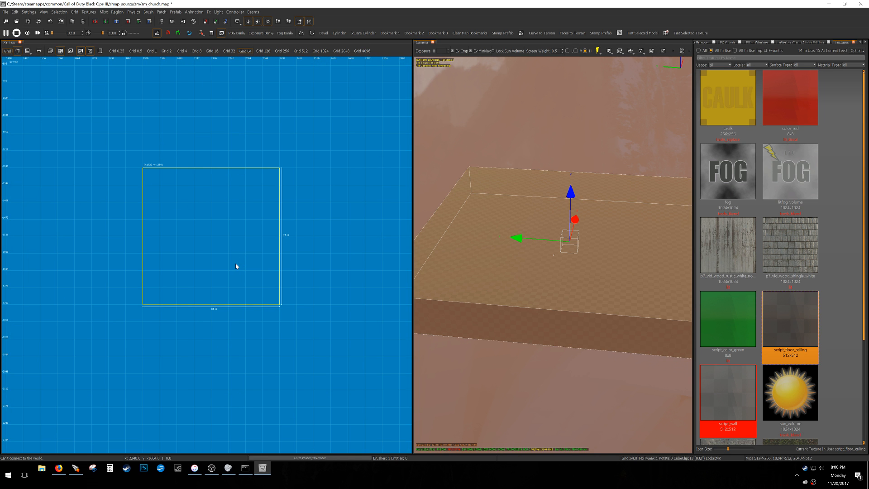
key(space)
drag(234, 263, 222, 243)
click(312, 34)
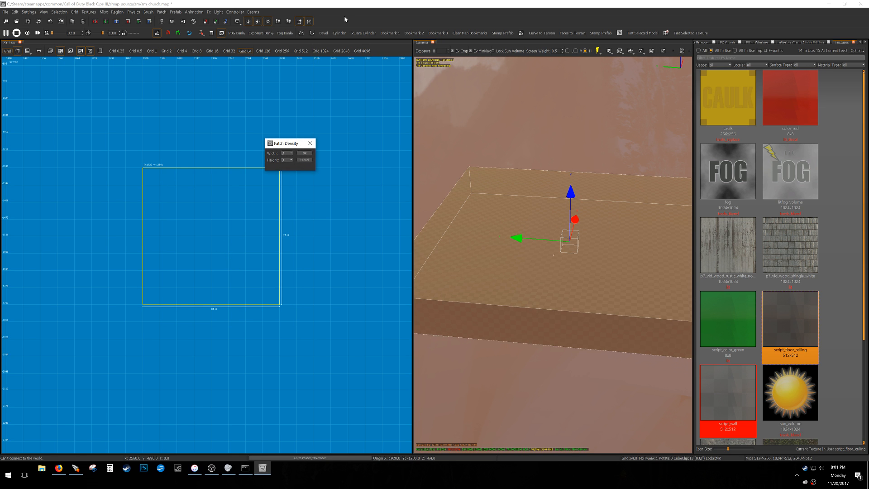
key(Return)
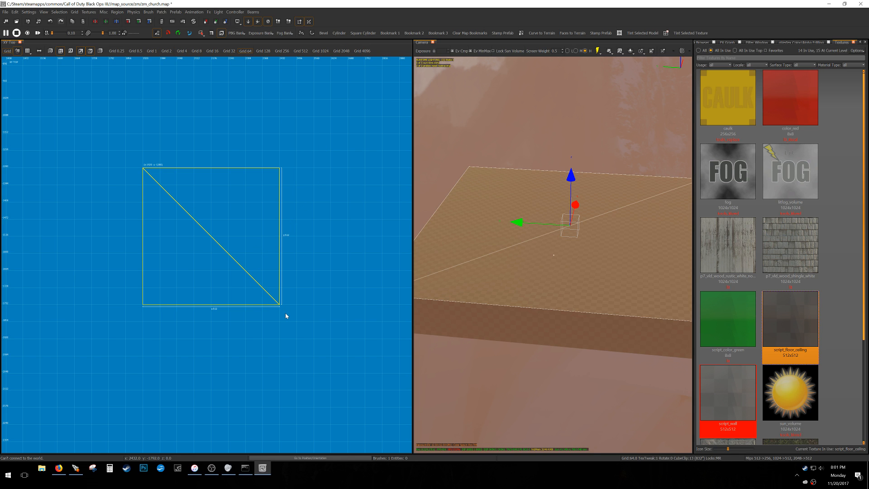
- Shrink the patch to 256 by 256 units over the square's upper-left quarter and enter vertex editing
mouse_move(301, 342)
mouse_down()
mouse_move(273, 301)
mouse_move(231, 275)
mouse_up()
right_drag(218, 240, 220, 242)
key(v)
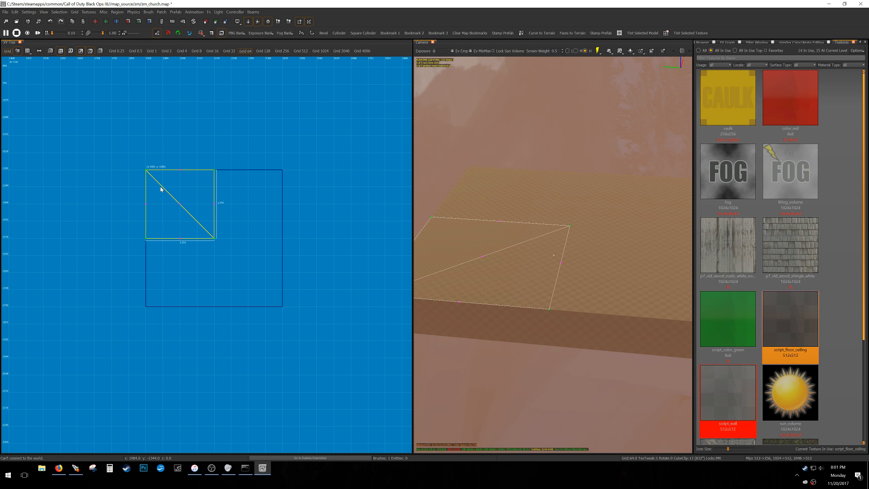
- Pull the patch's middle vertex row outside the square and spread the top row's vertices along the patch edge running up from the square's center
drag(126, 186, 249, 171)
scroll(199, 196, down, 1)
right_drag(201, 198, 204, 190)
drag(132, 204, 229, 184)
right_drag(218, 193, 236, 181)
drag(245, 186, 274, 135)
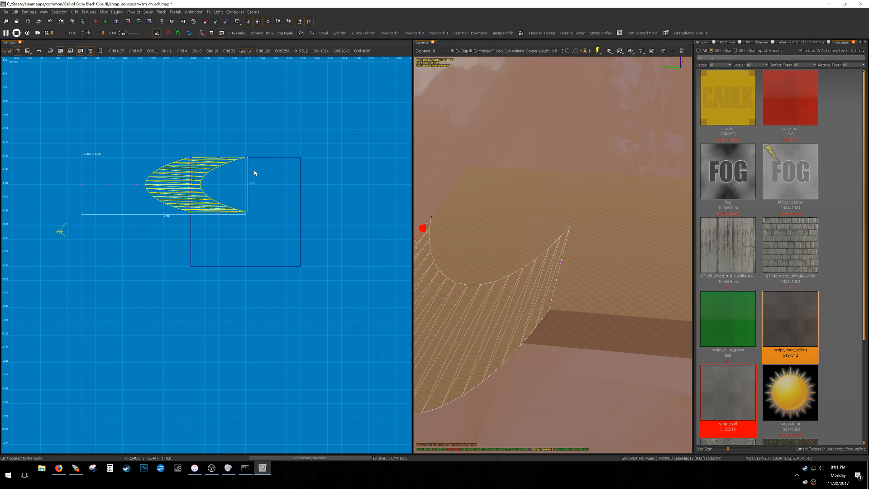
key(alt+z)
drag(205, 258, 247, 217)
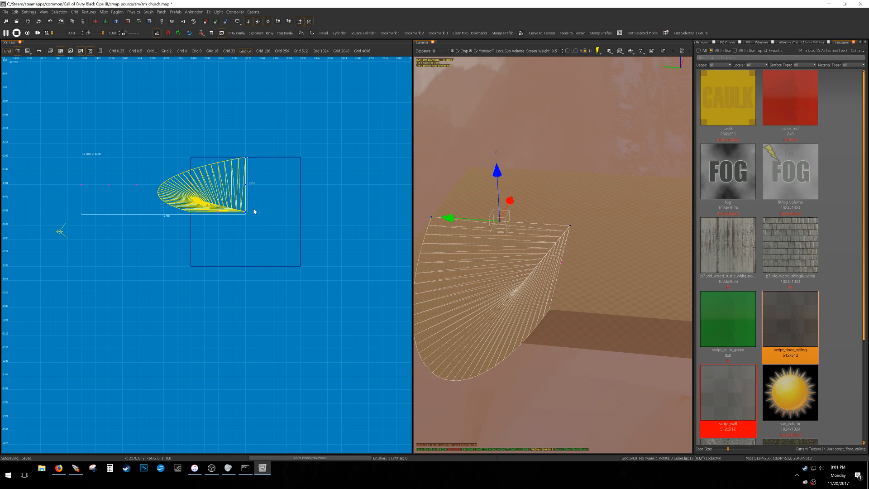
- Place the three outlying middle-row vertices at the square's center, the patch's midpoint and the square's upper-left corner to form a quarter circle
drag(150, 175, 152, 173)
drag(145, 184, 145, 185)
drag(136, 185, 241, 219)
click(109, 185)
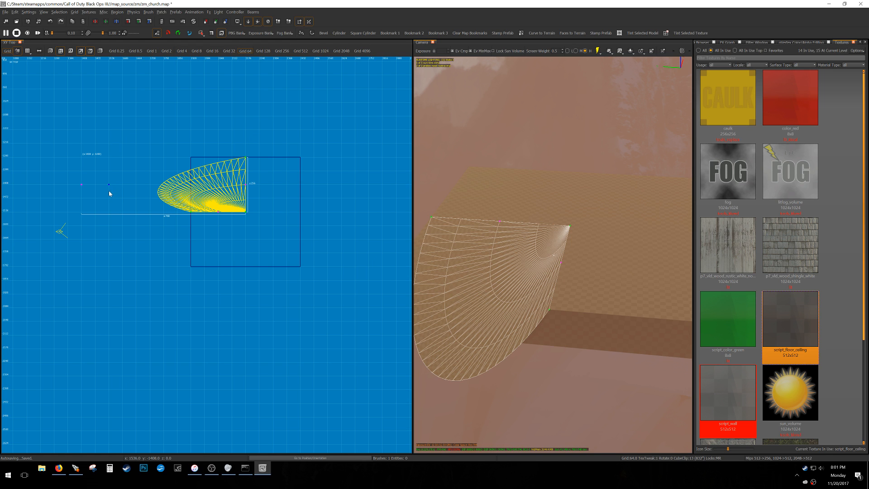
drag(107, 187, 212, 189)
click(82, 184)
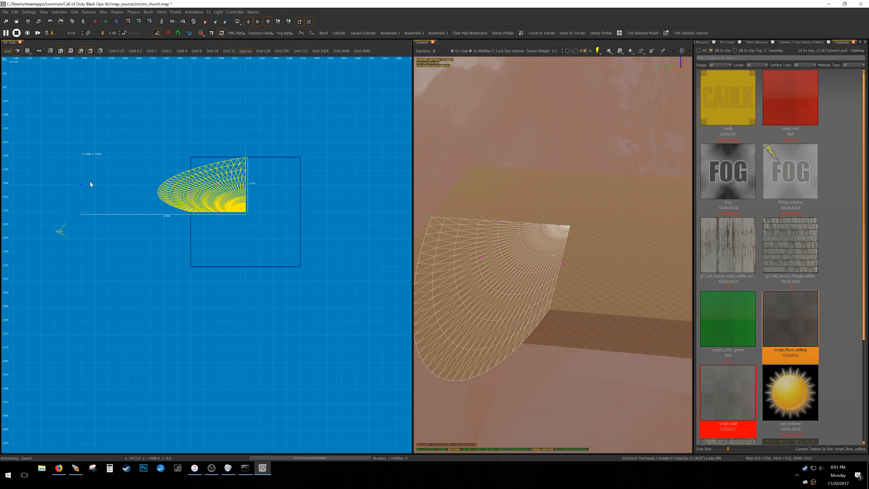
drag(90, 191, 198, 162)
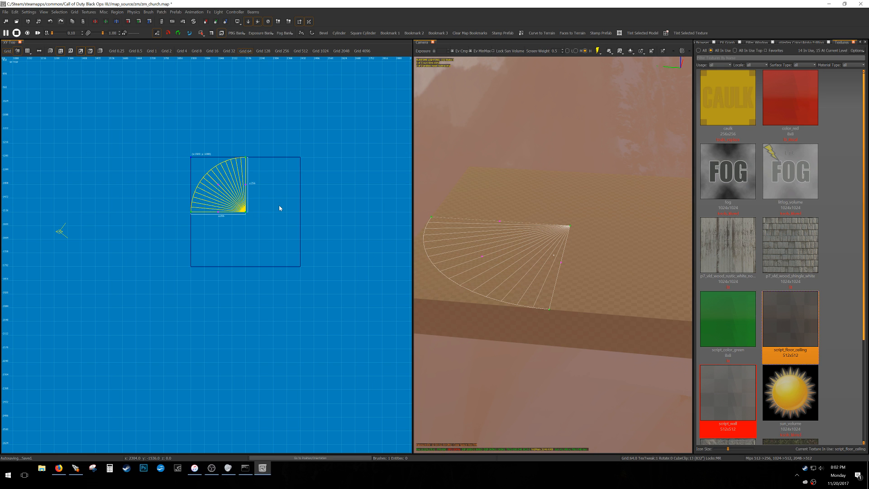
- Exit vertex editing and raise the quarter-circle patch slightly above the square brush's top surface
key(w)
mouse_move(525, 260)
right_down()
mouse_move(479, 259)
mouse_move(528, 263)
mouse_move(480, 265)
mouse_move(495, 267)
right_up()
key(d)
key(w)
key(d)
key(v)
key(s)
key(d)
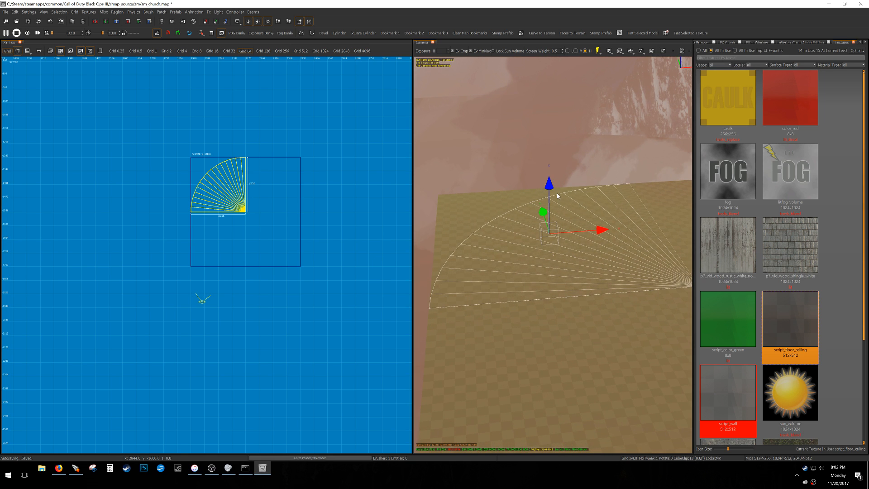
drag(549, 186, 545, 113)
- Adjust the quarter-circle patch's subdivision density so the arc is made of eight wedge segments
right_drag(545, 170, 540, 170)
key(w)
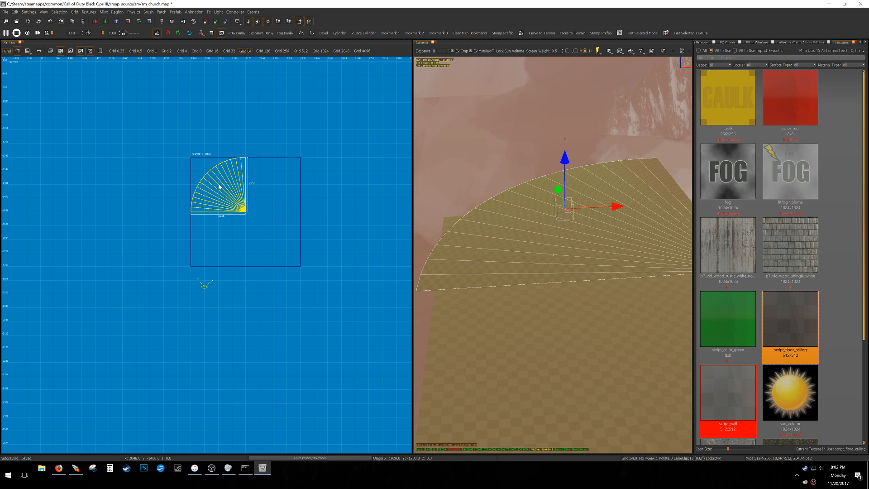
scroll(219, 186, up, 5)
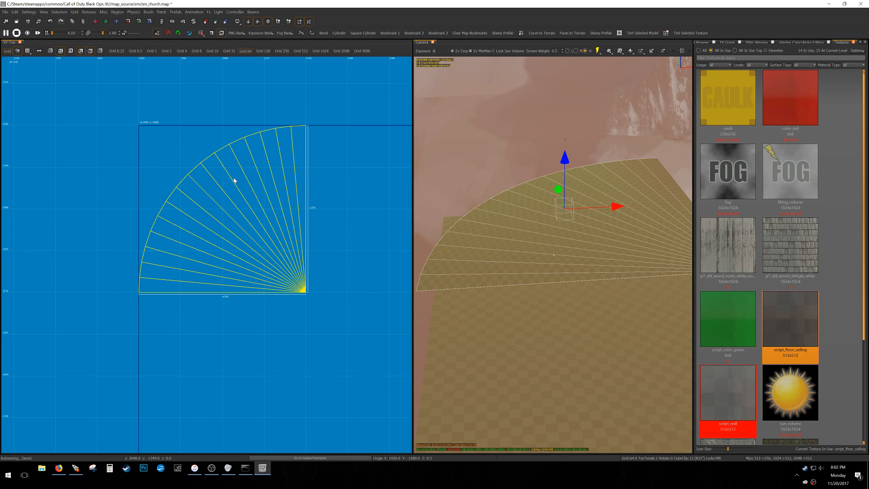
scroll(225, 205, up, 1)
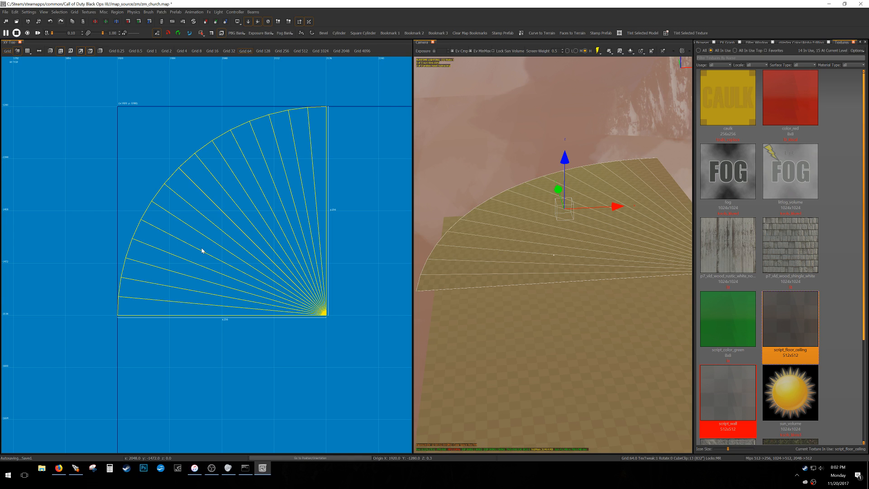
key(bracketleft)
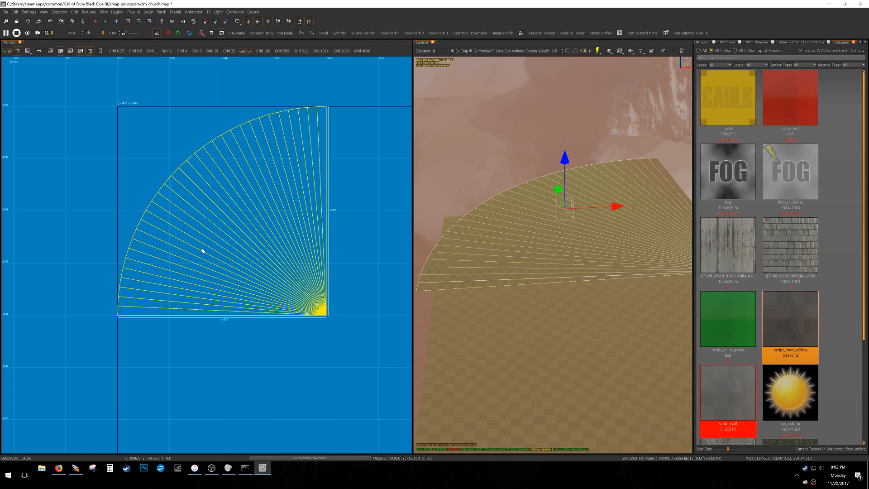
key(shift+bracketleft)
key(shift+bracketleft)
key(shift+bracketright)
key(shift+bracketright)
key(shift+bracketleft)
key(shift+bracketleft)
key(shift+bracketright)
key(shift+bracketleft)
key(shift+bracketleft)
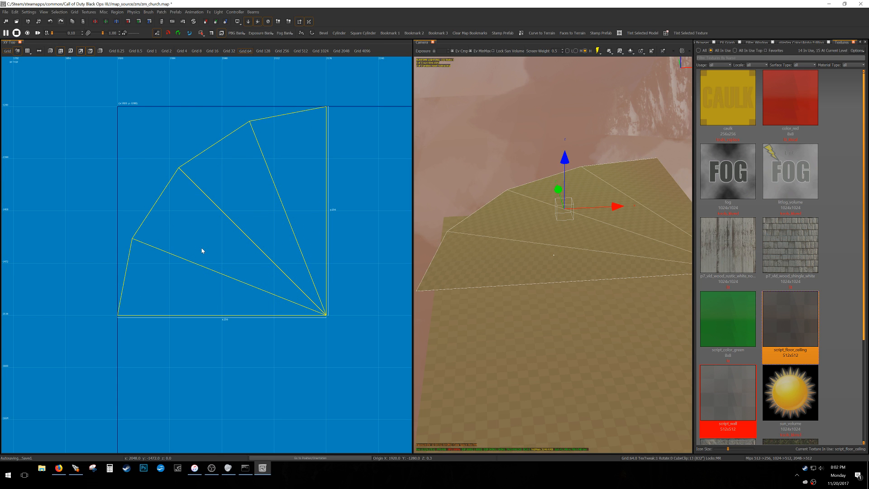
key(shift+bracketright)
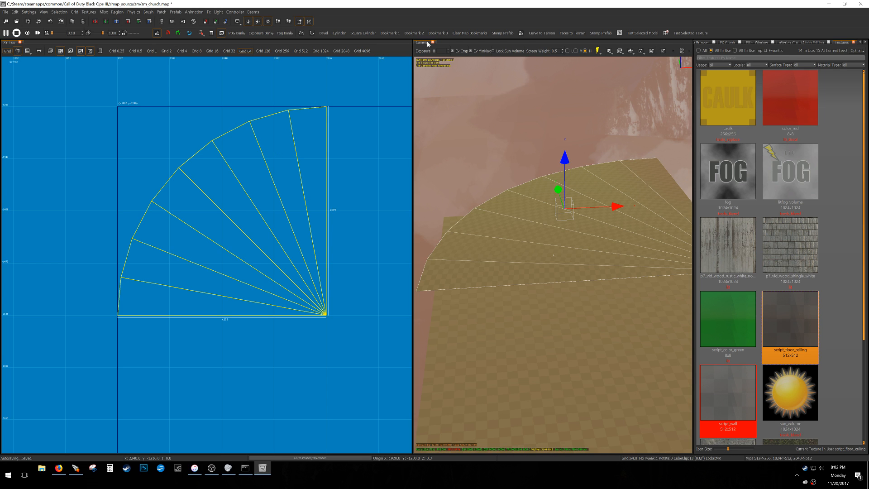
- Convert the quarter-circle curve patch to terrain and set the grid to 16
click(542, 36)
right_drag(257, 220, 237, 203)
key(bracketleft)
key(bracketleft)
- Try to split the fan terrain at the outer vertex between the first and second wedges
key(v)
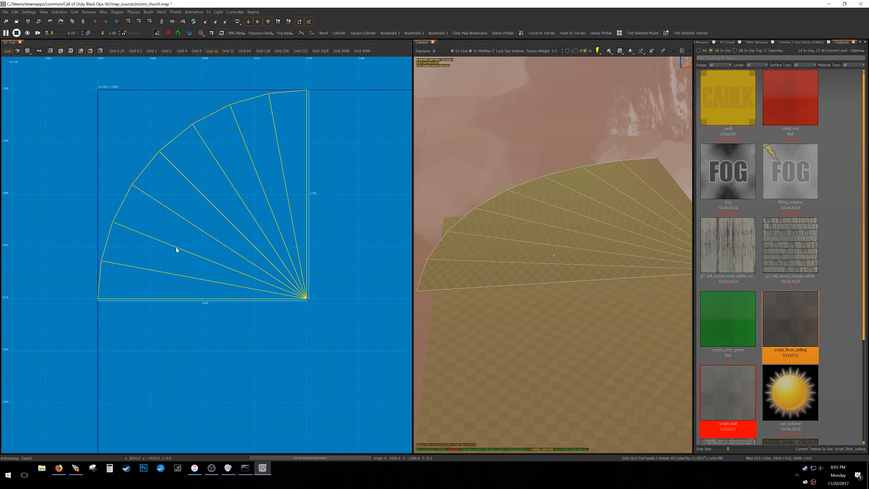
click(104, 264)
shift+click(104, 263)
key(shift+x)
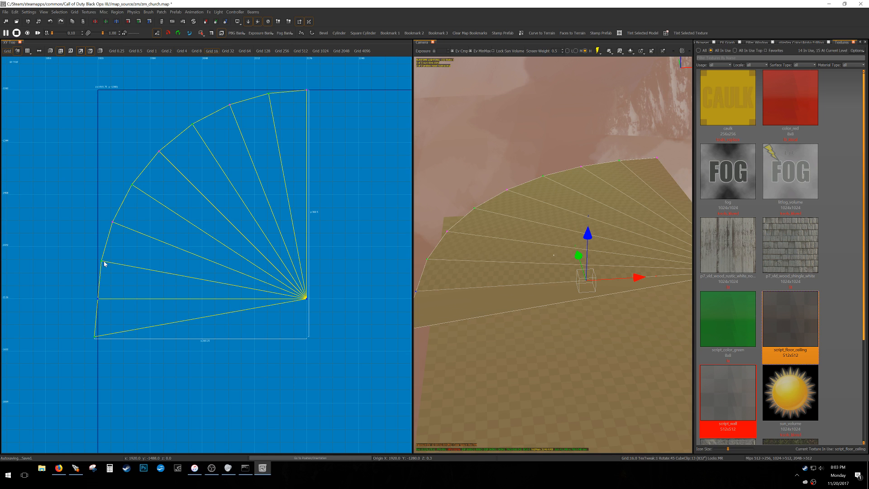
key(ctrl+z)
right_drag(105, 270, 112, 269)
key(v)
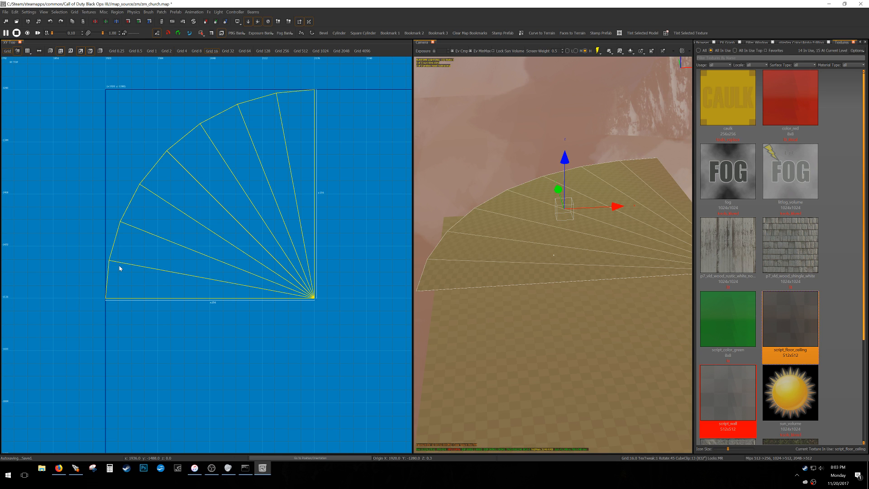
key(v)
key(v)
right_drag(95, 278, 117, 272)
key(v)
key(v)
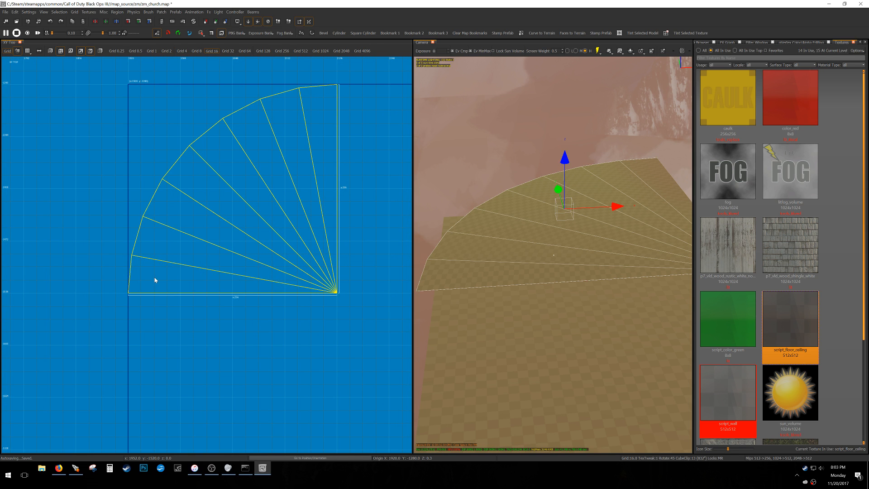
- Split the first wedge off the fan terrain at its outer vertex and undo the extra extruded section
key(Escape)
scroll(163, 262, down, 3)
alt+shift+drag(107, 317, 306, 141)
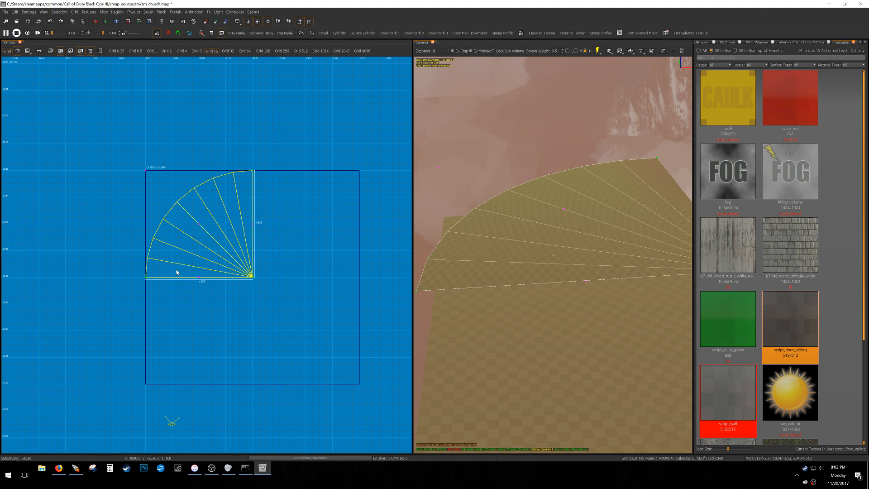
scroll(169, 271, up, 2)
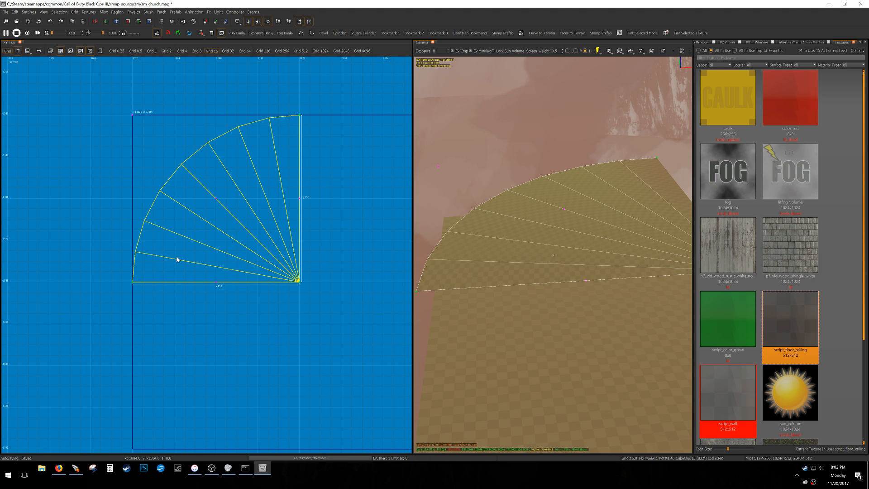
key(v)
key(v)
click(136, 252)
right_drag(149, 279, 151, 229)
key(shift+x)
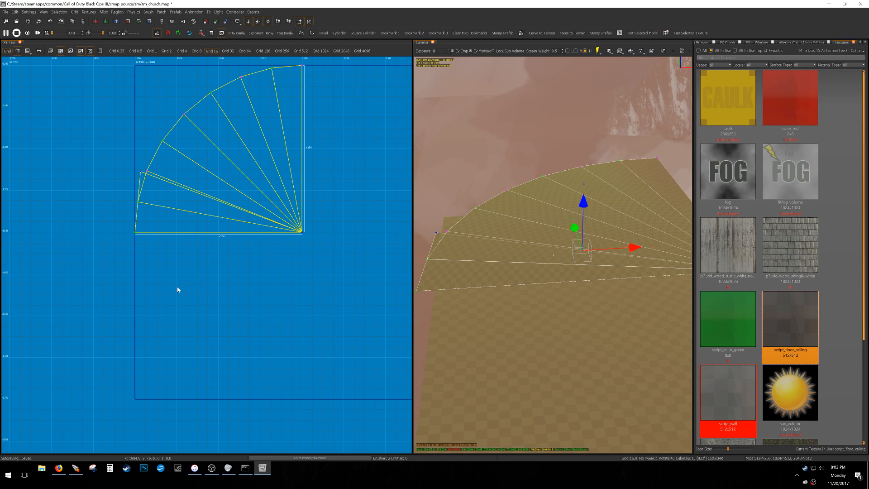
key(ctrl+z)
right_drag(177, 296, 175, 317)
key(Escape)
key(Escape)
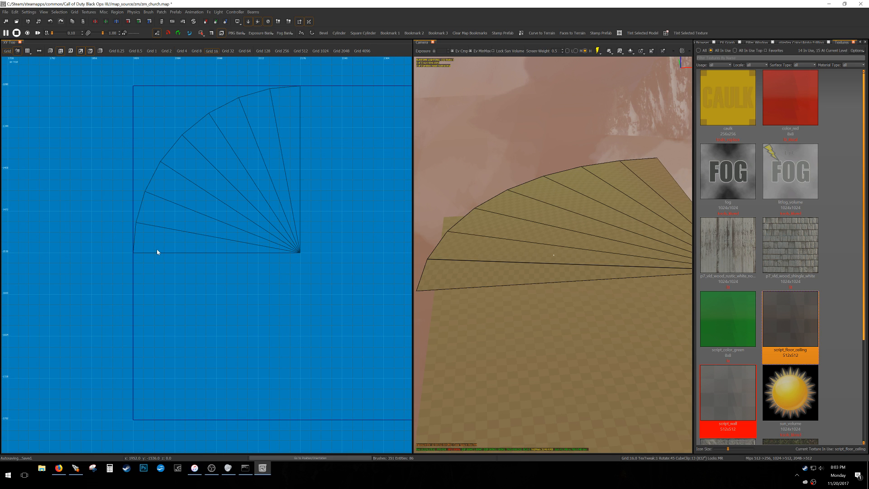
- Select the square brush beneath the fan and hide it
alt+shift+drag(114, 211, 375, 342)
right_drag(232, 283, 231, 296)
key(Escape)
alt+shift+drag(81, 313, 373, 83)
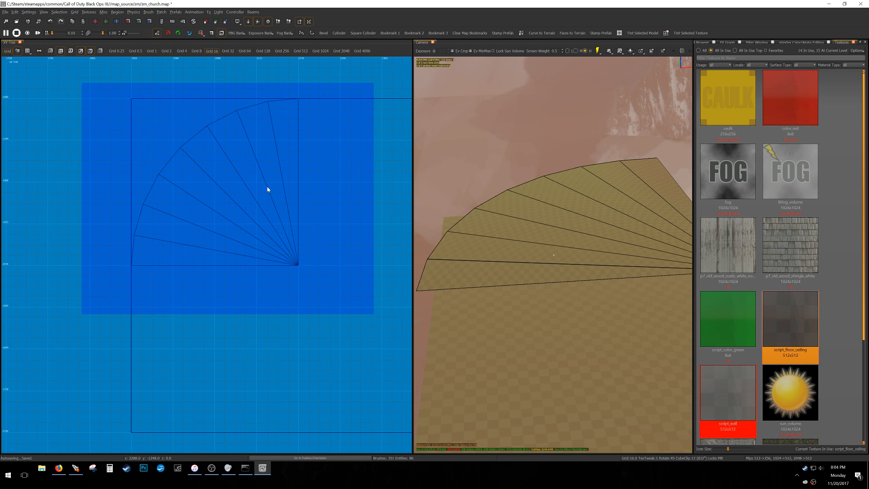
key(Escape)
shift+click(163, 286)
key(h)
- Test-move the first wedge away from the fan, undo the move and deselect it
shift+click(151, 261)
drag(170, 258, 166, 291)
key(ctrl+z)
key(Escape)
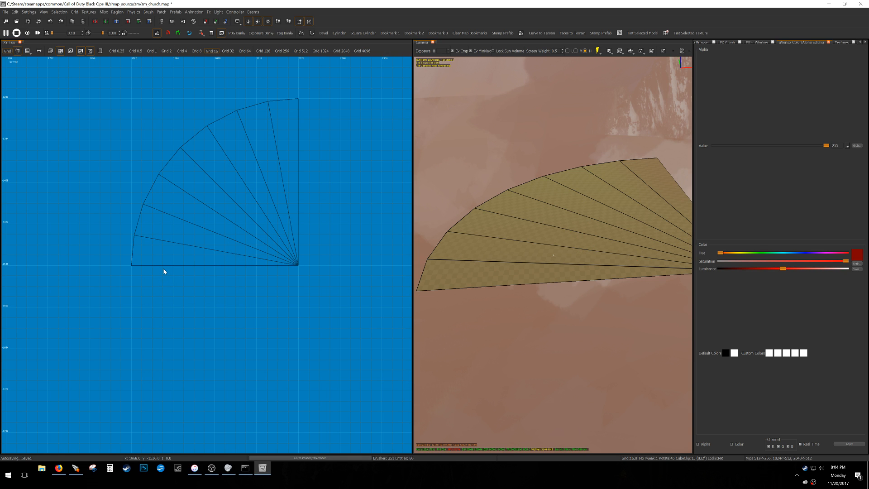
- Split the rest of the fan terrain at each successive outer vertex into separate wedges
shift+click(163, 229)
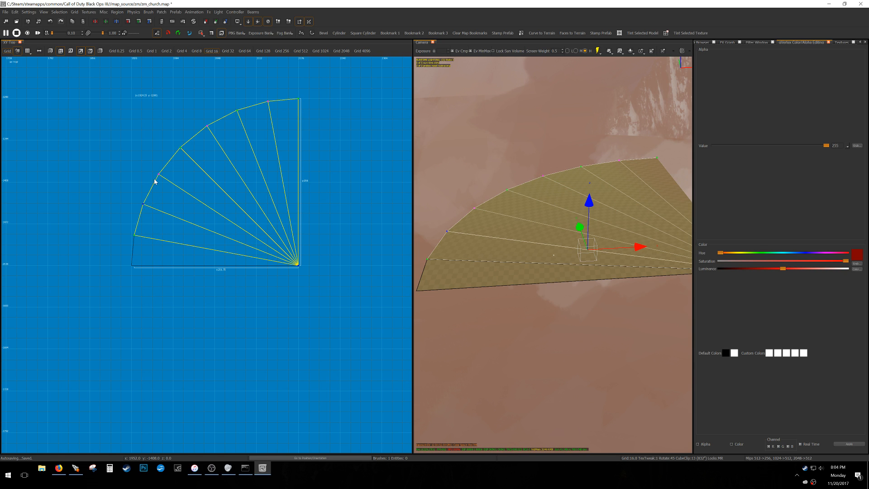
click(182, 153)
key(shift+x)
click(208, 129)
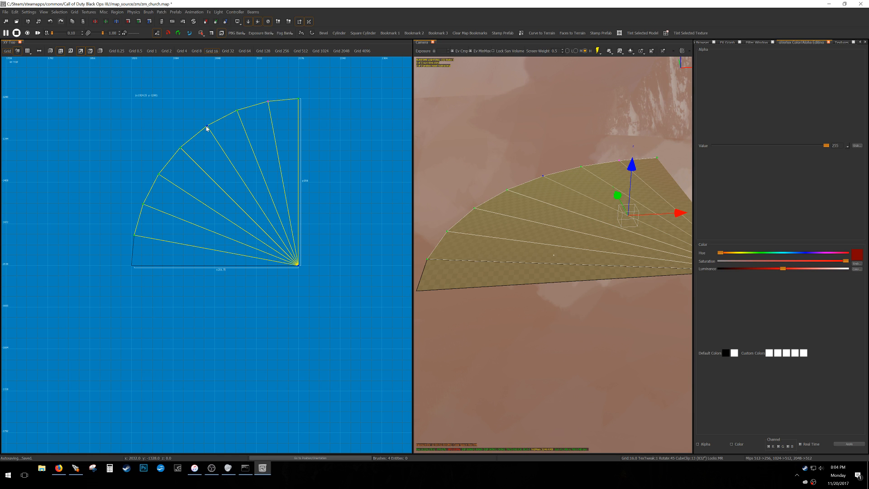
key(shift+x)
click(239, 115)
key(shift+x)
click(268, 104)
key(Tab)
key(shift+x)
key(Escape)
key(Escape)
- Select all eight wedges, set the grid to 4, deselect the first wedge and raise the others 8 units
shift+click(163, 251)
mouse_move(165, 223)
shift+mouse_down()
mouse_move(200, 151)
mouse_move(249, 124)
mouse_move(289, 119)
shift+mouse_up()
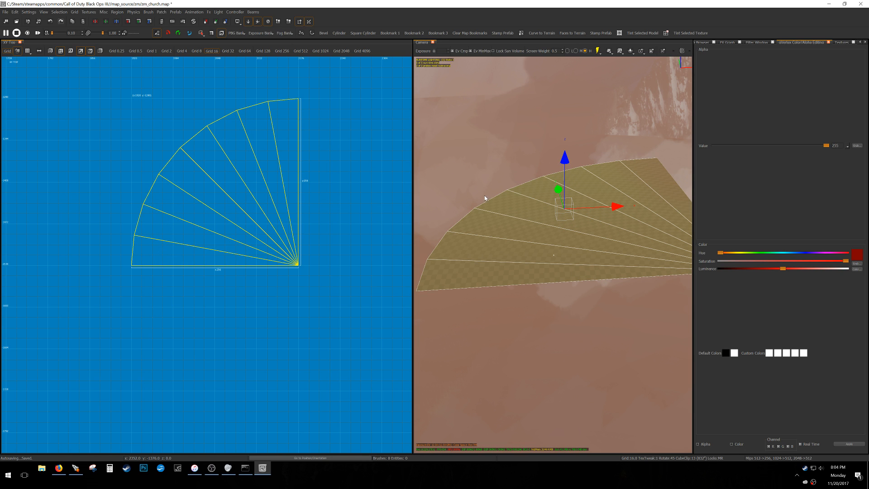
key(3)
right_drag(553, 254, 599, 257)
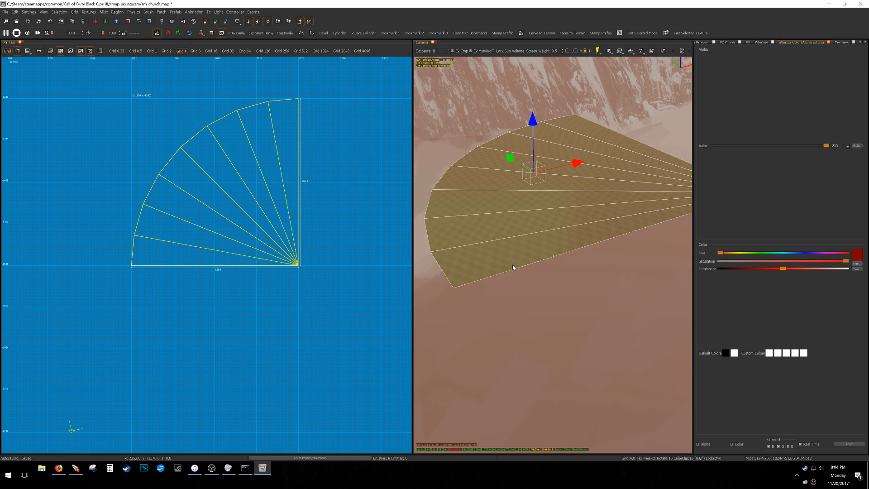
key(ctrl+Tab)
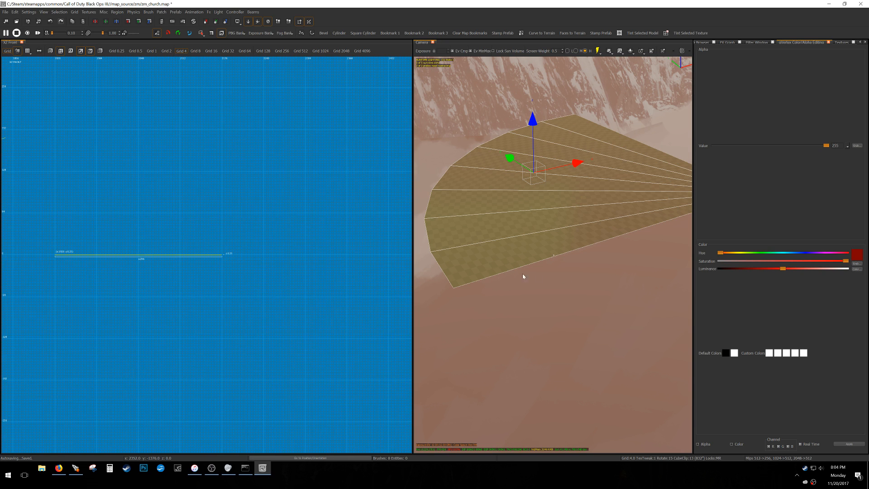
right_drag(207, 274, 250, 282)
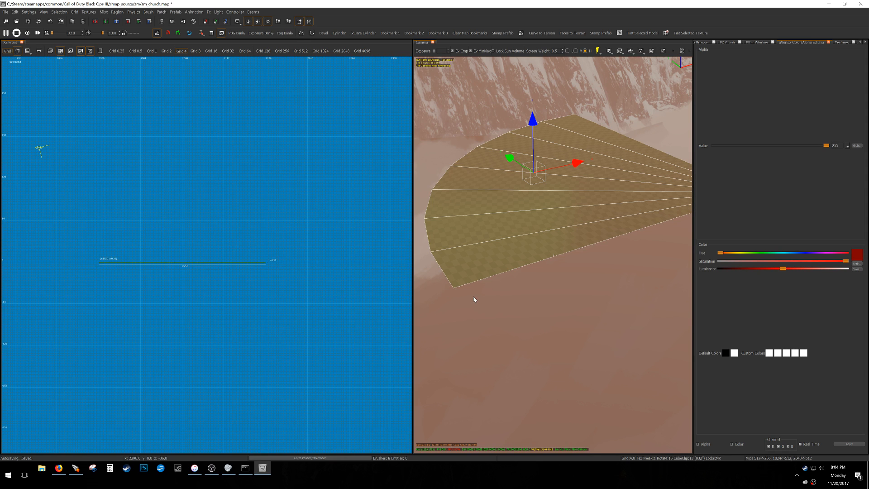
shift+click(474, 266)
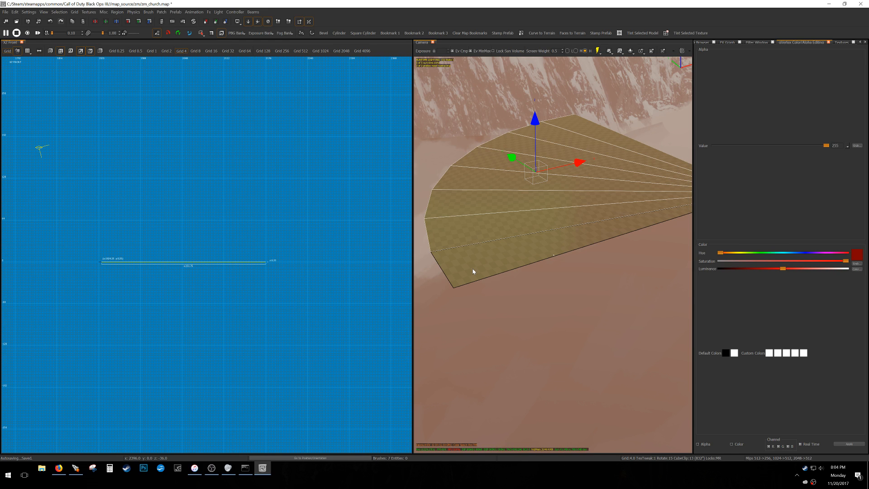
key(alt+Up)
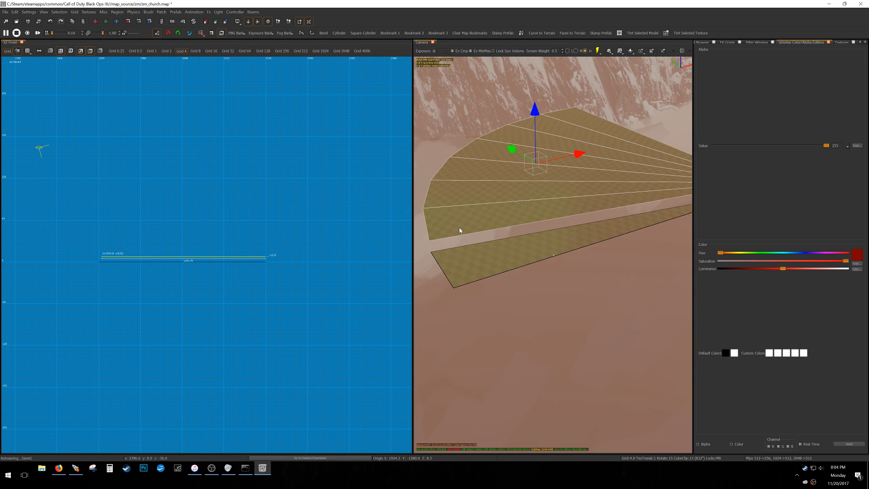
- Leave the second, third and fourth wedges behind one by one, raising the remaining wedges 8 units each time
key(alt+Up)
key(alt+Right)
key(alt+Right)
key(alt+Right)
key(alt+Up)
key(alt+Right)
key(alt+Right)
key(alt+Right)
key(alt+Right)
key(alt+Up)
key(alt+Right)
key(alt+Right)
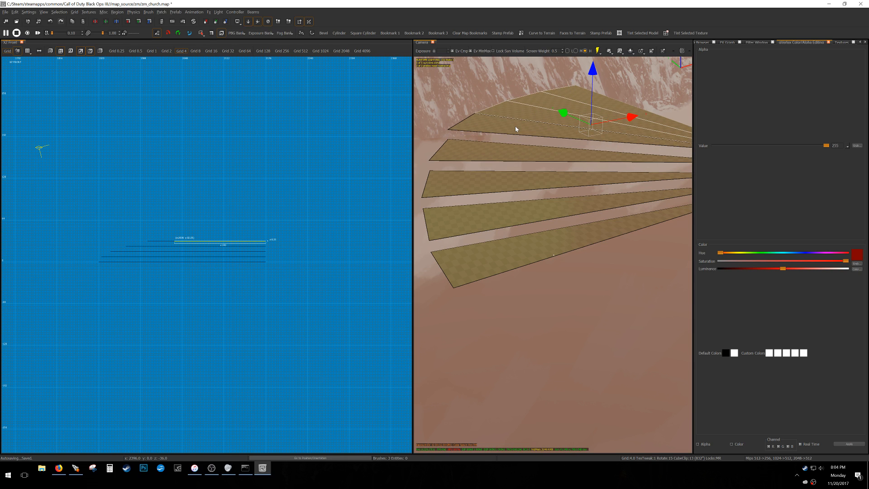
- Leave the fifth, sixth and seventh wedges behind in turn, raising the rest 8 units each time, and clear the selection
key(alt+Up)
key(alt+Right)
key(alt+Right)
key(alt+Right)
key(alt+Right)
key(alt+Right)
key(alt+Right)
key(alt+Right)
key(alt+Right)
key(alt+Right)
key(alt+Up)
key(alt+Right)
key(alt+Right)
key(alt+Right)
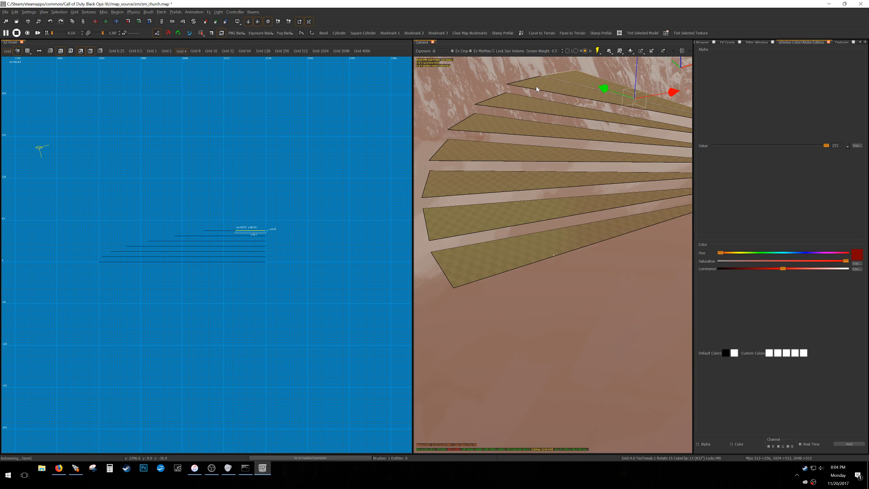
key(alt+Up)
key(alt+Right)
key(alt+Right)
key(alt+Right)
key(ctrl+Tab)
key(Escape)
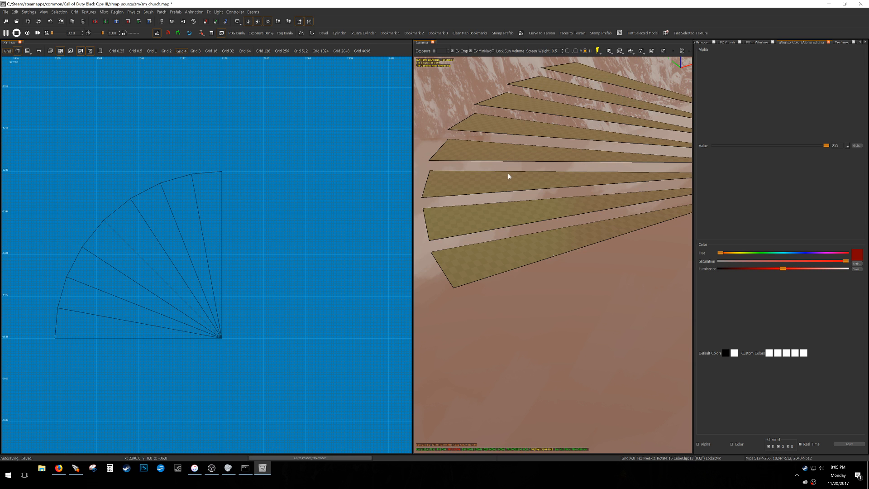
mouse_move(552, 213)
right_down()
mouse_move(588, 213)
mouse_move(489, 217)
mouse_move(563, 209)
mouse_move(655, 237)
mouse_move(615, 222)
right_up()
key(super)
key(super)
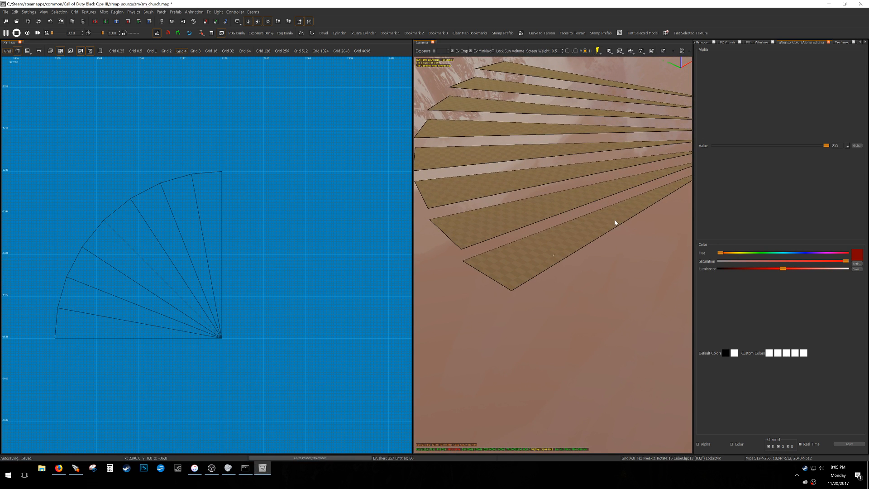
key(ctrl+Tab)
key(ctrl+Tab)
key(ctrl+Tab)
key(ctrl+Tab)
key(ctrl+Tab)
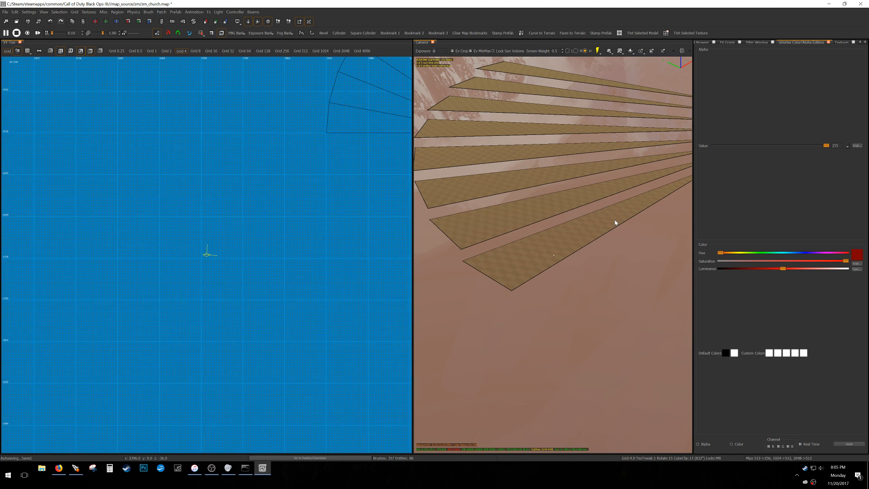
- Select all eight stepped wedges in the top view, set the grid to 32 and group them as a func_group
scroll(631, 258, down, 1)
key(ctrl+Tab)
scroll(263, 261, down, 5)
right_drag(265, 257, 250, 272)
right_drag(326, 249, 289, 275)
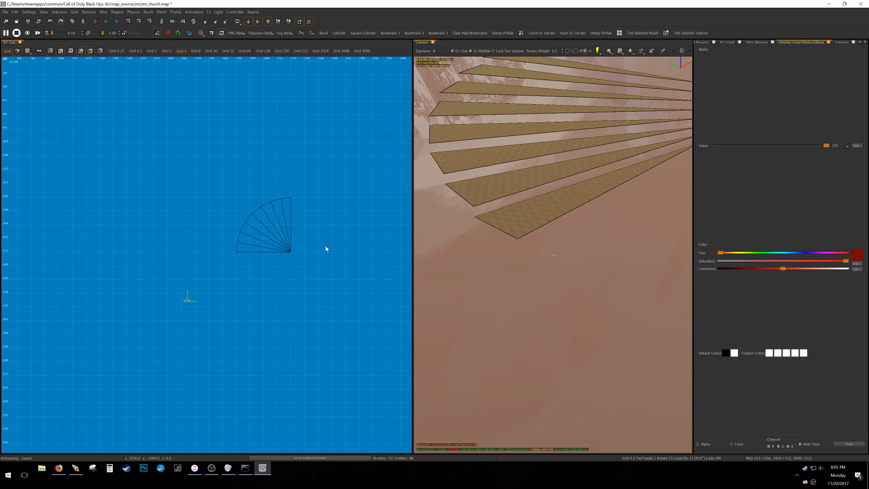
right_drag(326, 248, 302, 268)
alt+shift+drag(172, 316, 318, 172)
key(6)
right_drag(291, 259, 280, 261)
scroll(284, 252, up, 3)
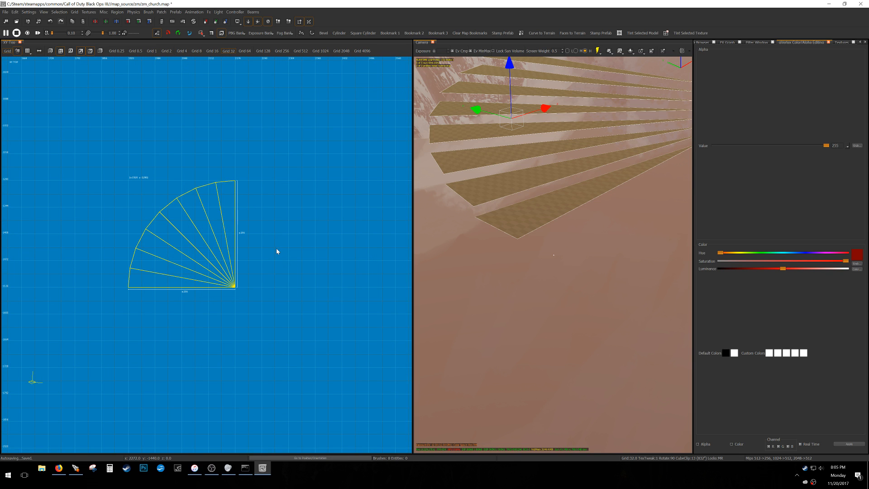
right_click(270, 217)
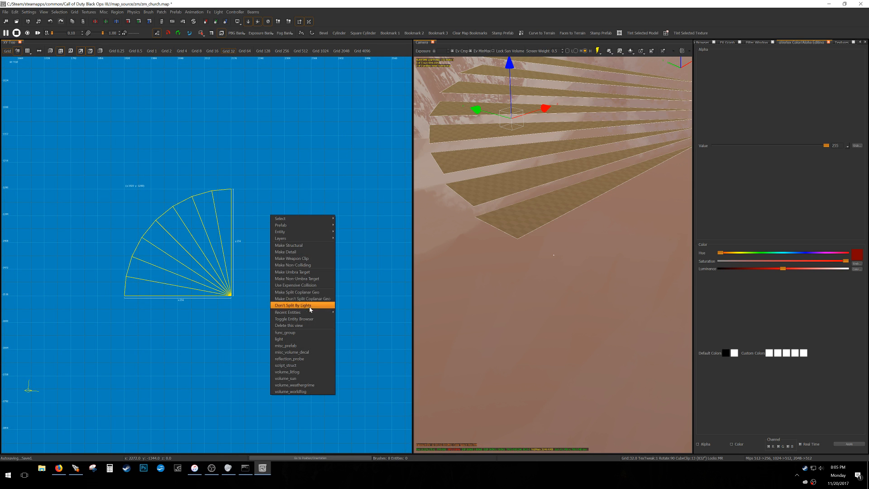
click(301, 332)
right_drag(301, 333, 300, 327)
right_drag(290, 289, 288, 283)
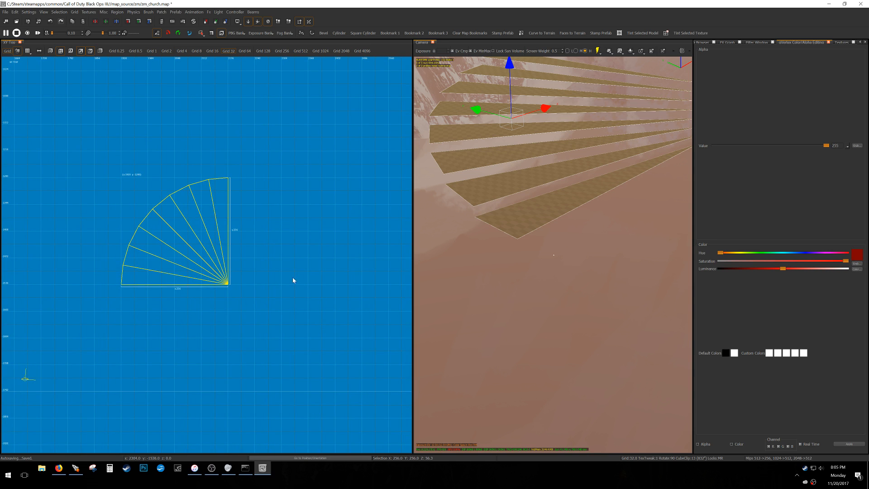
key(Escape)
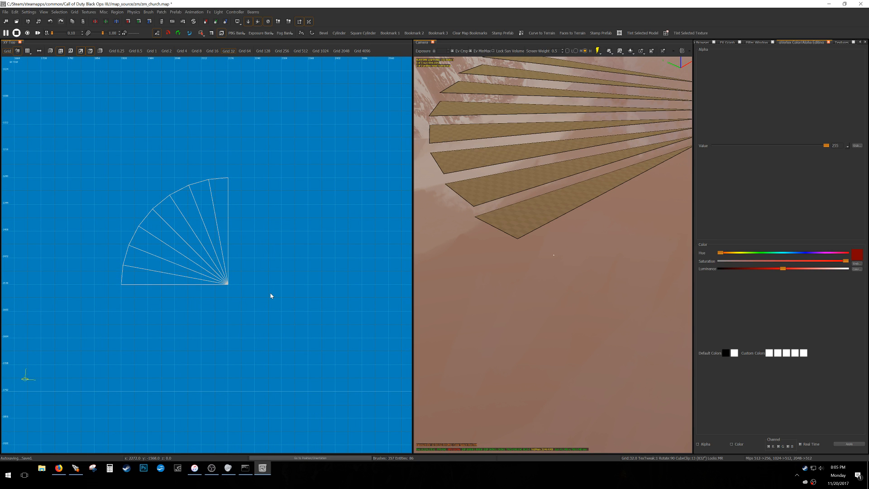
- Duplicate the wedge group, rotate the copy 90 degrees and place it beside the original to form a half circle
click(200, 253)
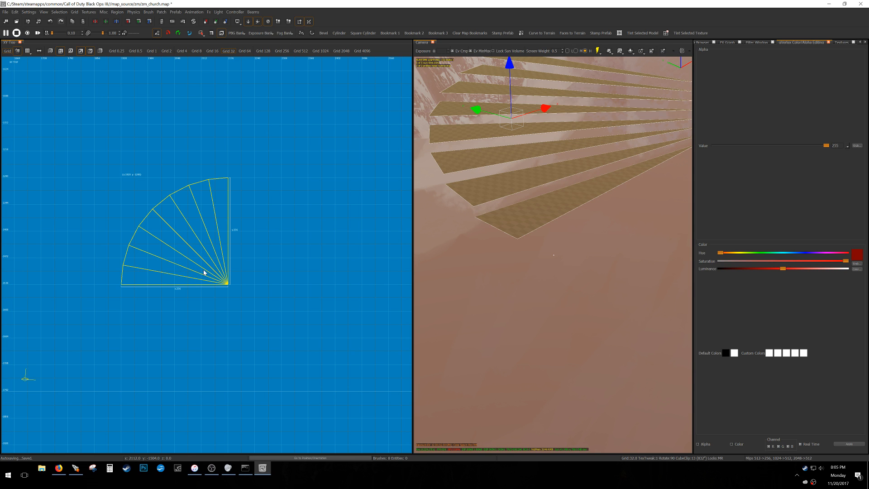
key(space)
key(alt+z)
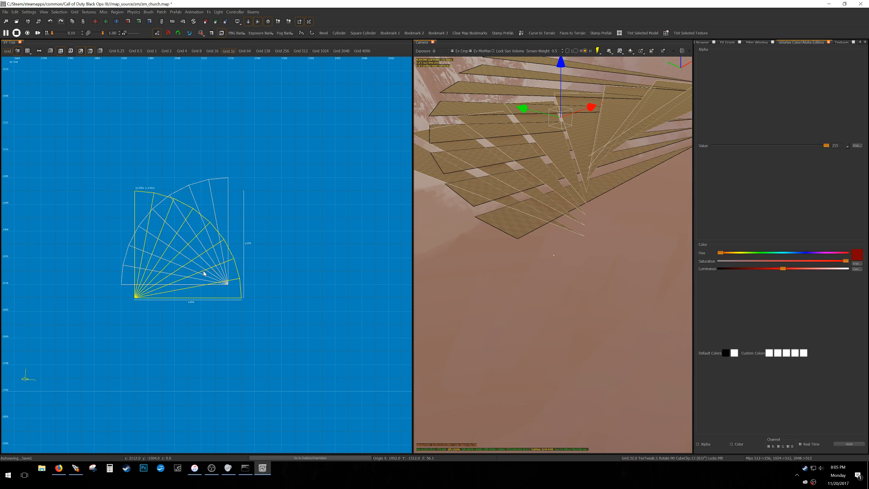
mouse_move(153, 253)
mouse_down()
mouse_move(196, 252)
mouse_move(246, 235)
mouse_up()
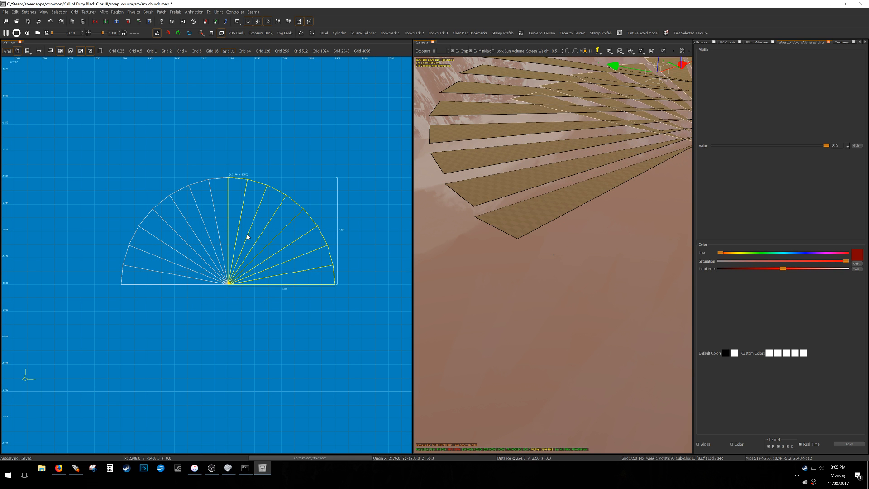
- Set the grid to 4 and raise the copied wedge group 64 units so it continues the stairs
mouse_move(444, 227)
right_down()
mouse_move(434, 213)
mouse_move(448, 224)
right_up()
key(a)
key(w)
key(3)
drag(590, 192, 597, 134)
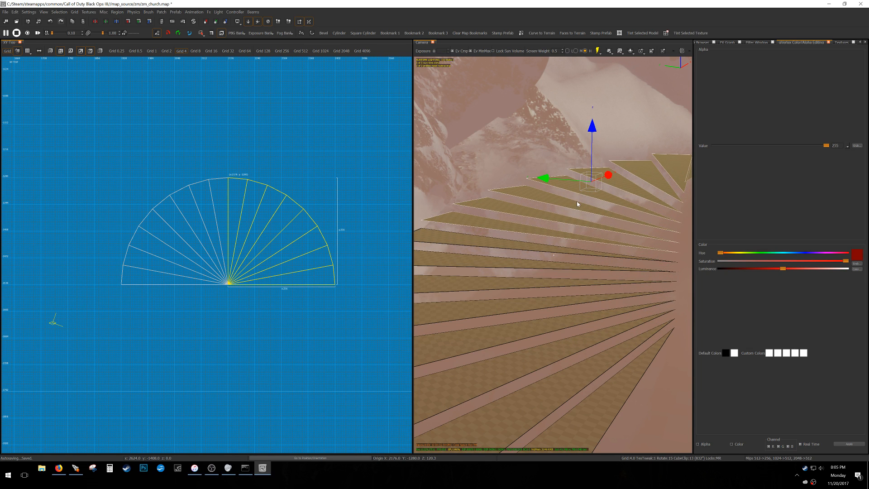
- Examine the half-circle staircase from its upper and lower ends in the camera view
mouse_move(576, 235)
right_down()
mouse_move(561, 244)
mouse_move(576, 235)
mouse_move(656, 254)
mouse_move(576, 239)
mouse_move(533, 203)
right_up()
key(s)
key(d)
key(a)
key(w)
key(a)
key(a)
key(w)
key(d)
key(s)
right_drag(576, 361, 576, 367)
key(d)
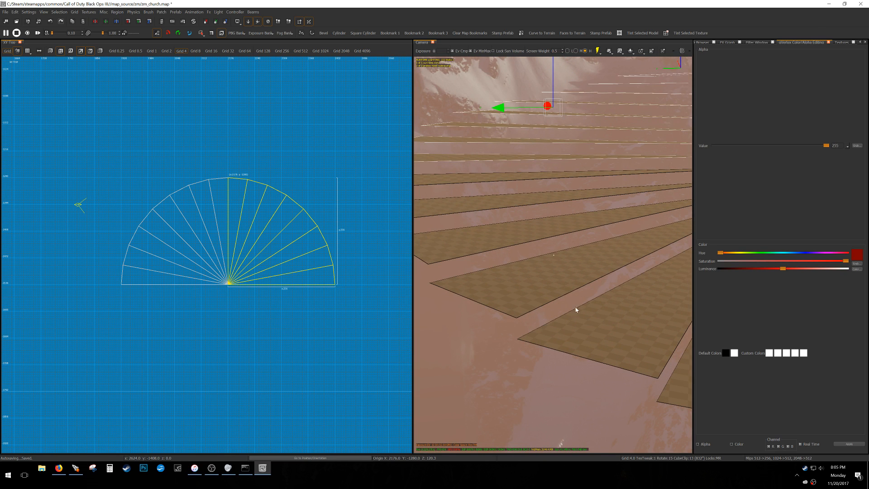
- Delete the copied wedge group
key(BackSpace)
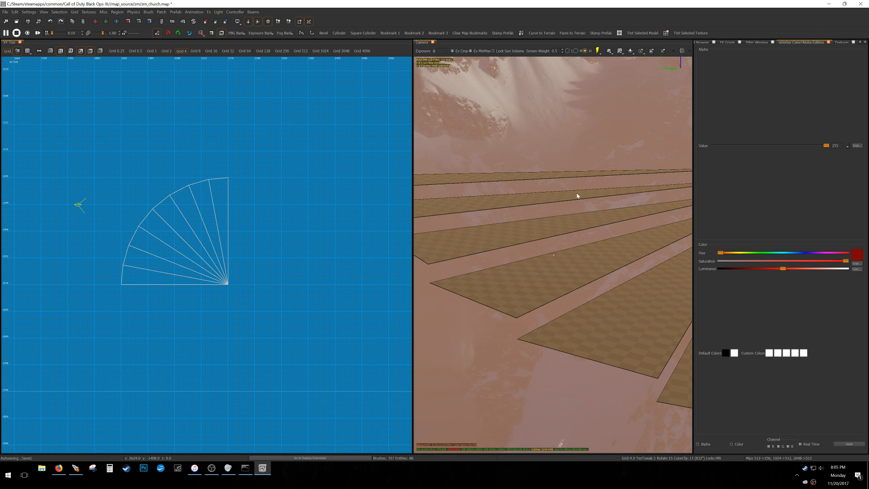
key(d)
mouse_move(570, 218)
right_down()
mouse_move(583, 222)
mouse_move(543, 212)
mouse_move(579, 218)
right_up()
key(w)
key(s)
key(d)
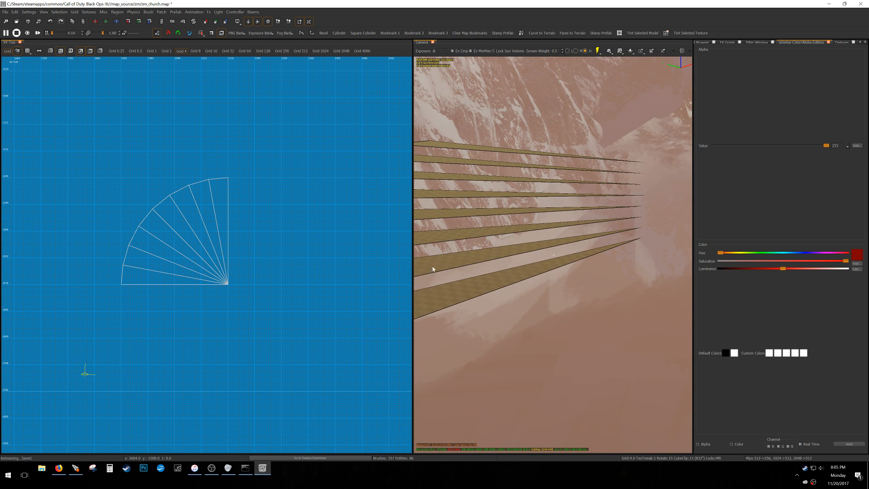
scroll(142, 294, up, 2)
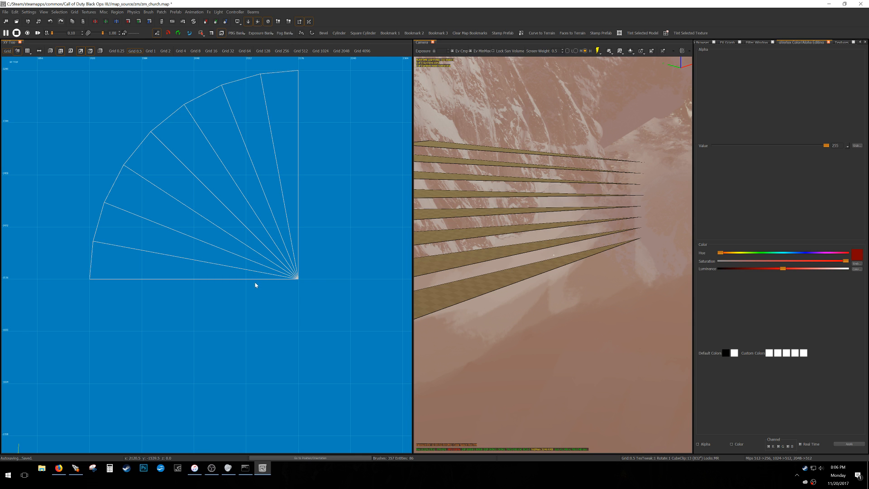
- Delete the original wedge group, unhide the rest of the map and remove the leftover piece beside it
mouse_move(515, 259)
right_down()
mouse_move(484, 260)
mouse_move(489, 288)
mouse_move(502, 267)
right_up()
scroll(389, 246, down, 5)
alt+shift+drag(106, 346, 294, 154)
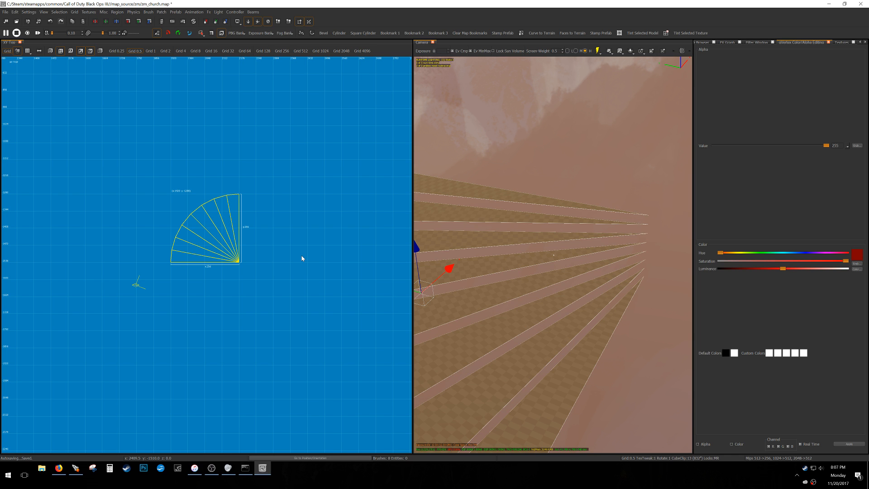
key(BackSpace)
key(shift+h)
scroll(265, 234, down, 7)
alt+shift+drag(228, 281, 293, 221)
key(BackSpace)
- Go to the finished spiral staircase and examine its treads and central column
ctrl+middle_click(331, 196)
middle_click(345, 158)
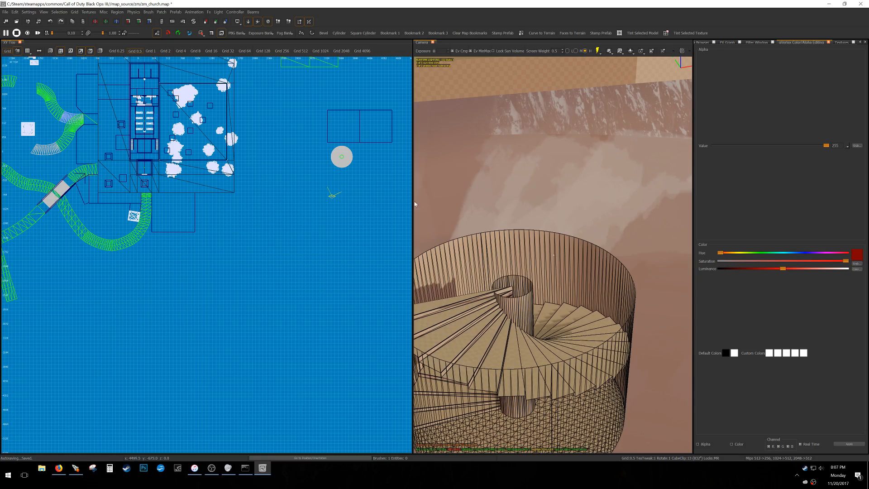
right_drag(561, 304, 532, 312)
right_drag(553, 254, 553, 255)
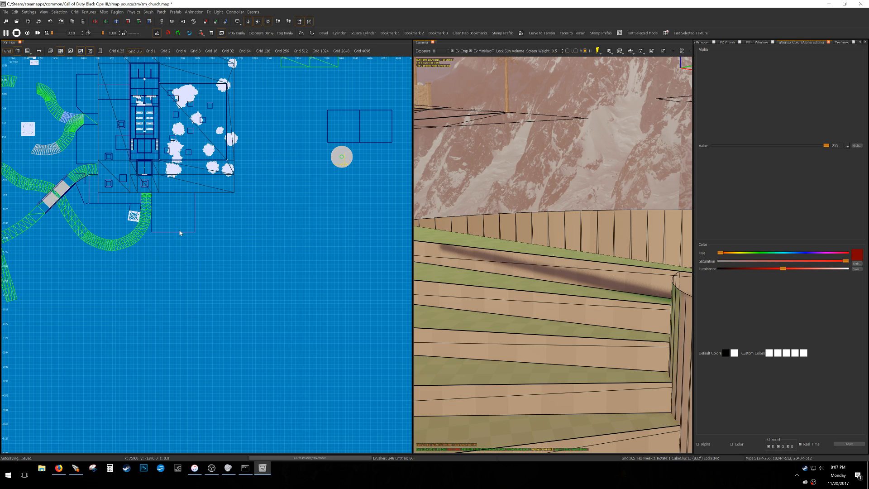
- Set the grid to 16, select the square fountain and the nearby curved staircase, and hide everything else
right_drag(200, 224, 192, 241)
key(5)
scroll(192, 241, up, 3)
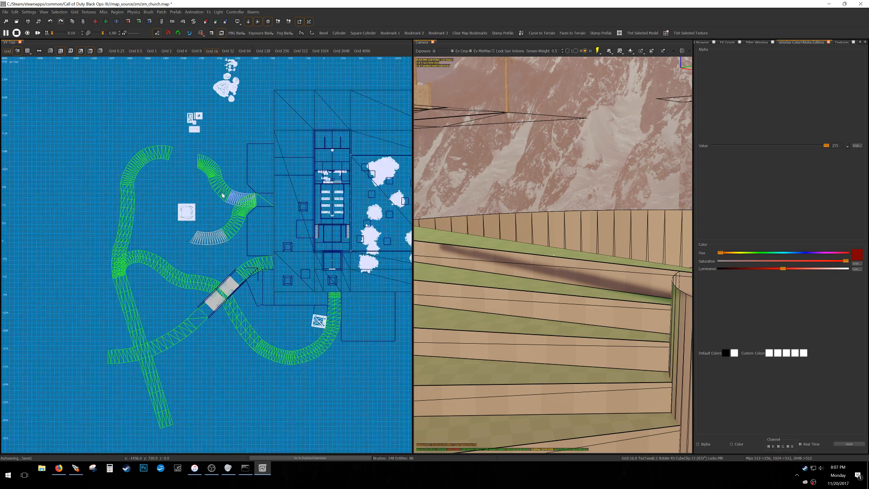
ctrl+middle_click(200, 301)
ctrl+right_drag(533, 240, 478, 204)
right_drag(554, 255, 496, 241)
shift+drag(126, 251, 200, 189)
shift+click(204, 256)
key(alt+h)
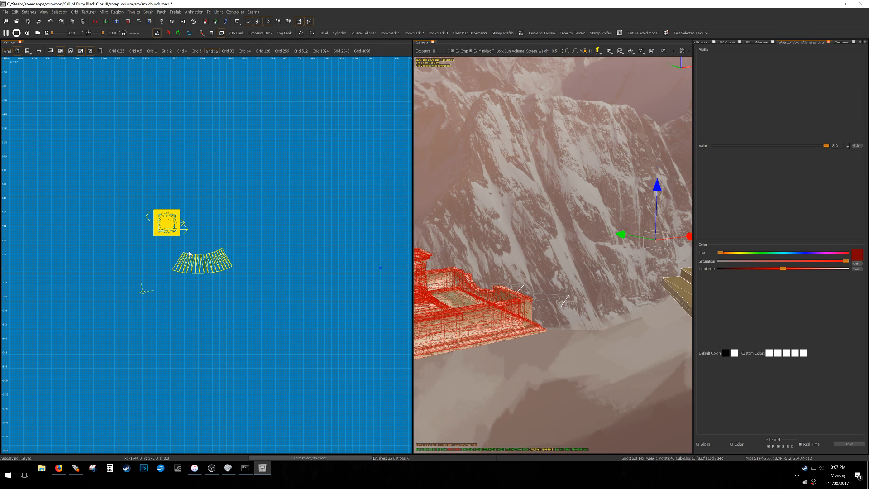
- Select only the fountain and raise it 80 units in the front view, level with the foot of the stairs
key(Escape)
shift+click(161, 234)
key(ctrl+Tab)
scroll(216, 247, up, 10)
drag(254, 302, 239, 226)
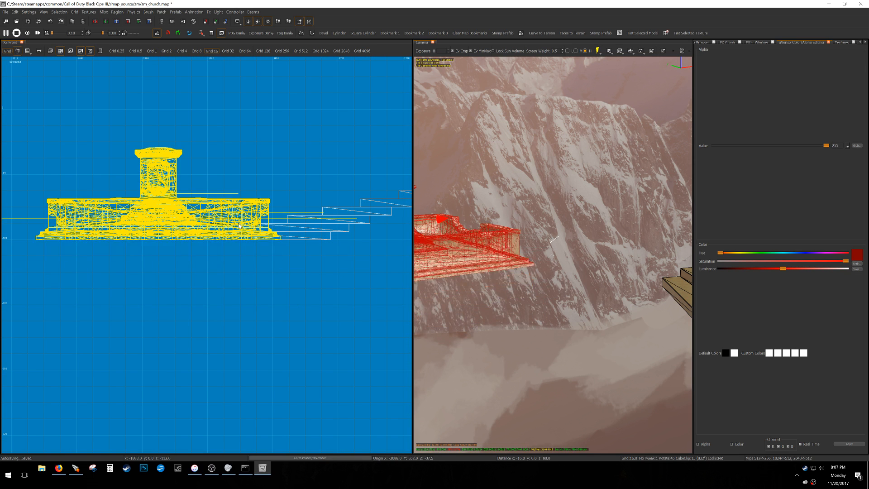
- Unhide the map, shift the fountain away from the curved stairs in the top view and clear the selection
key(ctrl+Tab)
key(ctrl+Tab)
scroll(244, 260, down, 8)
key(shift+h)
drag(231, 269, 195, 261)
key(Escape)
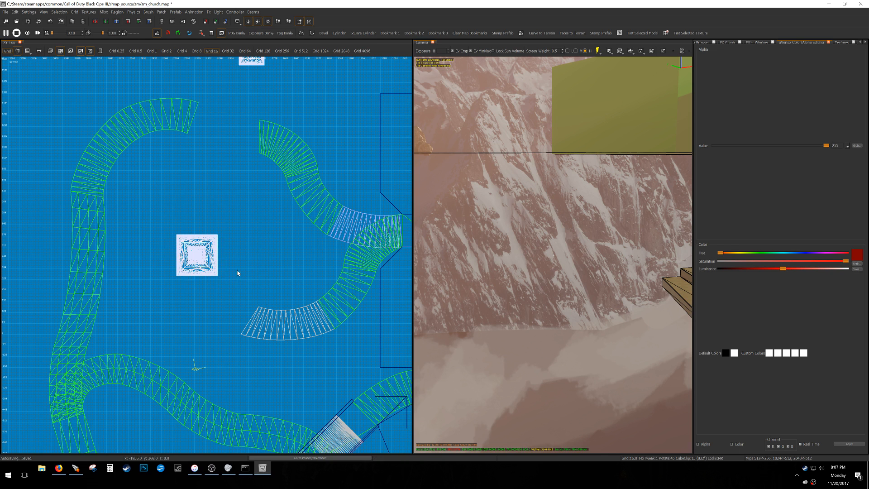
- Set the grid to 0.5, choose the color_red texture and isolate the curved staircase near the fountain
scroll(247, 272, down, 2)
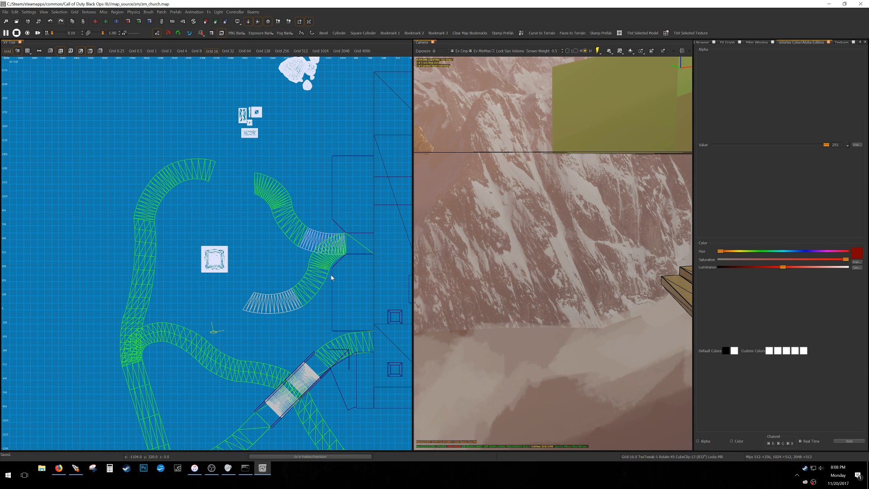
mouse_move(520, 255)
right_down()
mouse_move(601, 262)
mouse_move(538, 256)
mouse_move(520, 270)
mouse_move(552, 261)
mouse_move(523, 268)
right_up()
key(d)
key(w)
key(s)
key(d)
key(grave)
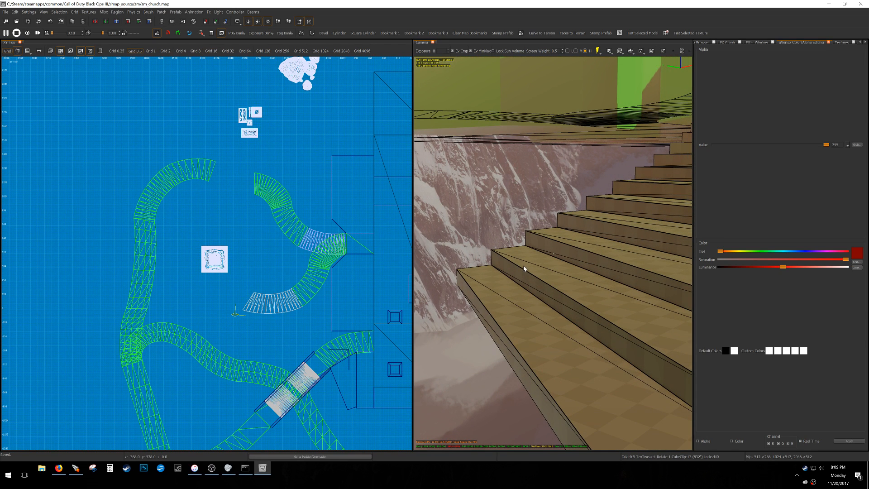
key(t)
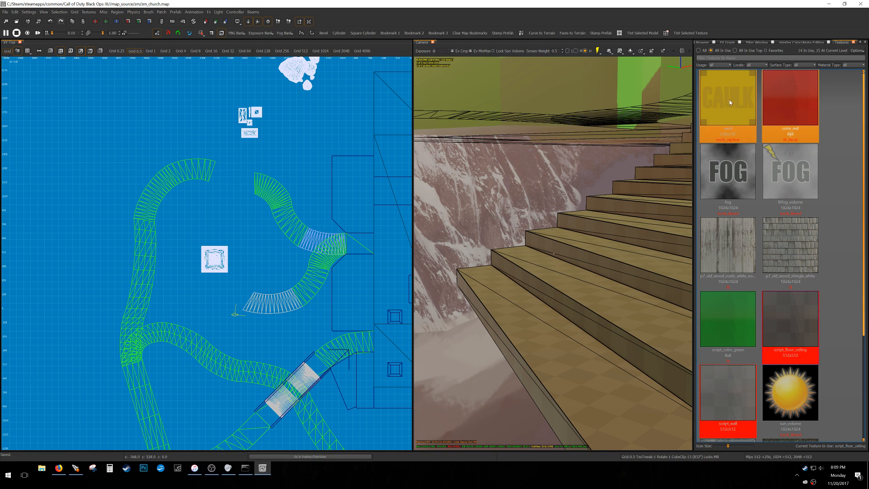
click(778, 93)
right_drag(532, 309, 540, 320)
shift+click(532, 309)
key(alt+h)
scroll(231, 311, up, 15)
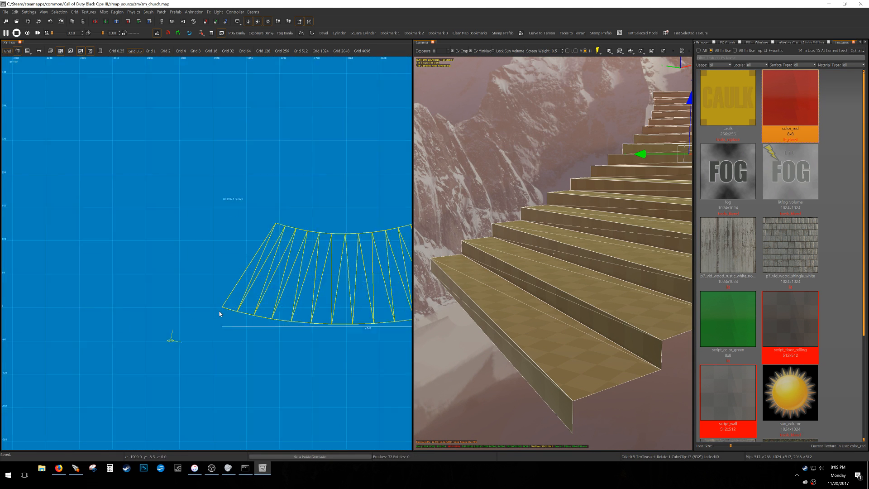
- Draw a small color_red brush at the outer corner of the bottom step
key(Escape)
scroll(229, 296, up, 7)
drag(263, 245, 214, 307)
scroll(214, 295, down, 3)
scroll(233, 300, down, 2)
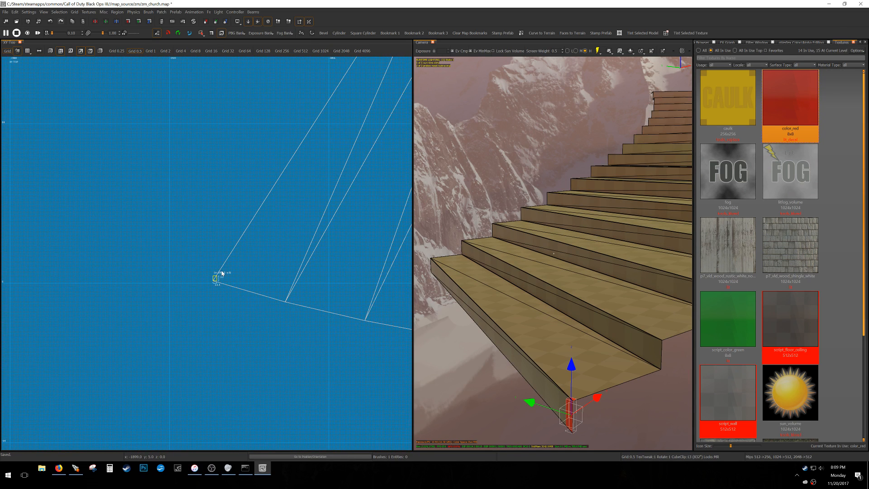
- Stretch and shear the small brush to follow the bottom step's outer edge up to the second step
mouse_move(221, 278)
mouse_down()
mouse_move(277, 294)
mouse_move(227, 273)
mouse_move(303, 227)
mouse_up()
scroll(293, 286, up, 8)
right_drag(293, 288, 294, 250)
ctrl+drag(307, 195, 264, 311)
scroll(264, 311, down, 6)
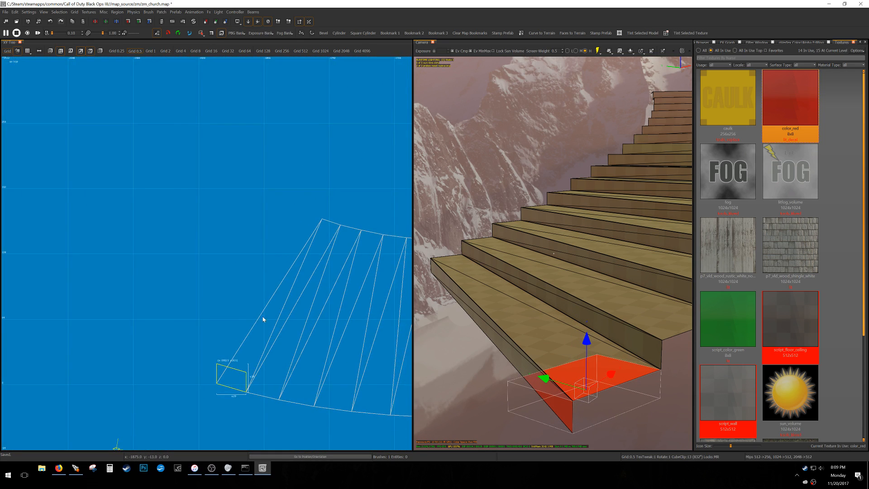
- Extend the brush across to the stairs' inner side and align its edge with the step's inner corner
mouse_move(237, 354)
mouse_down()
mouse_move(330, 232)
mouse_move(327, 210)
mouse_move(328, 227)
mouse_up()
scroll(329, 227, up, 5)
scroll(250, 200, up, 5)
right_drag(250, 200, 297, 225)
key(e)
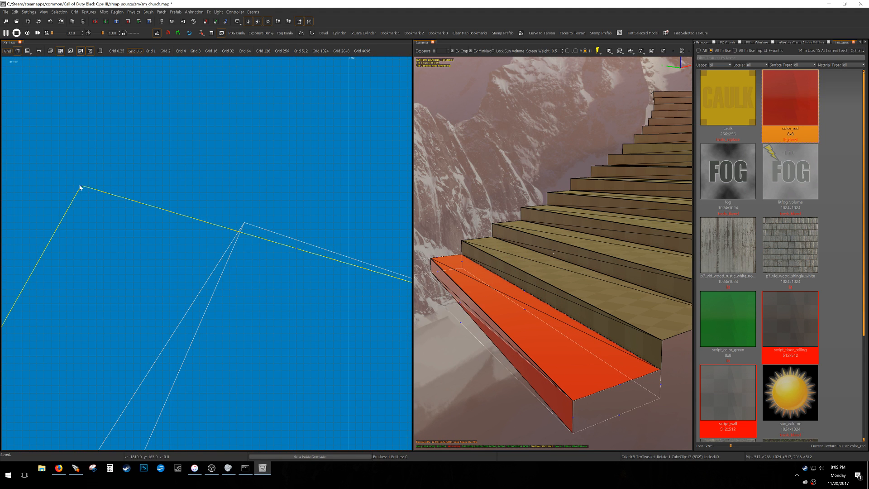
mouse_move(84, 186)
mouse_down()
mouse_move(215, 225)
mouse_move(244, 223)
mouse_up()
key(e)
- Raise the two vertices along the brush's rear edge to slope it up toward the next step
mouse_move(525, 285)
right_down()
mouse_move(575, 344)
mouse_move(493, 272)
mouse_move(507, 267)
mouse_move(502, 258)
right_up()
key(v)
click(491, 246)
drag(490, 188, 496, 158)
right_drag(495, 159, 501, 186)
click(539, 271)
drag(540, 219, 539, 158)
mouse_move(540, 159)
right_down()
mouse_move(552, 190)
mouse_move(515, 198)
right_up()
mouse_move(543, 232)
right_down()
mouse_move(597, 270)
mouse_move(566, 272)
right_up()
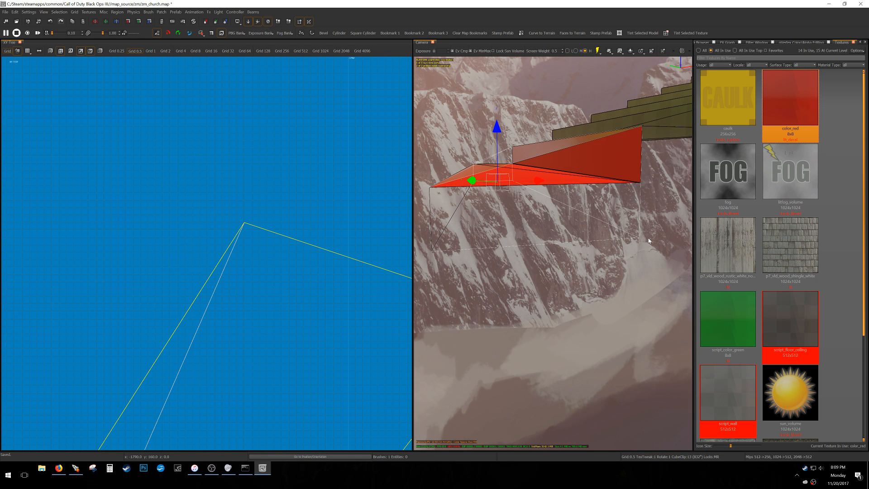
- Filter all textures by "clip" and apply the clip texture to the ramp brush
scroll(760, 227, down, 2)
scroll(751, 136, up, 2)
click(746, 82)
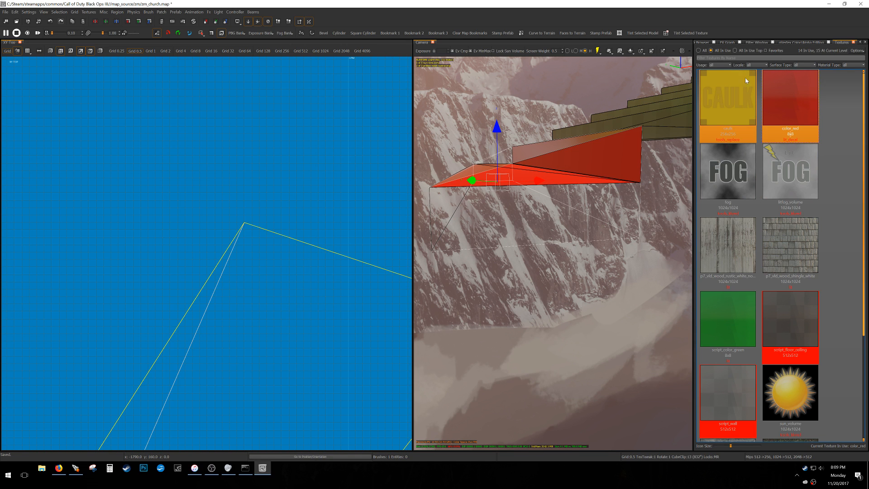
text(cl)
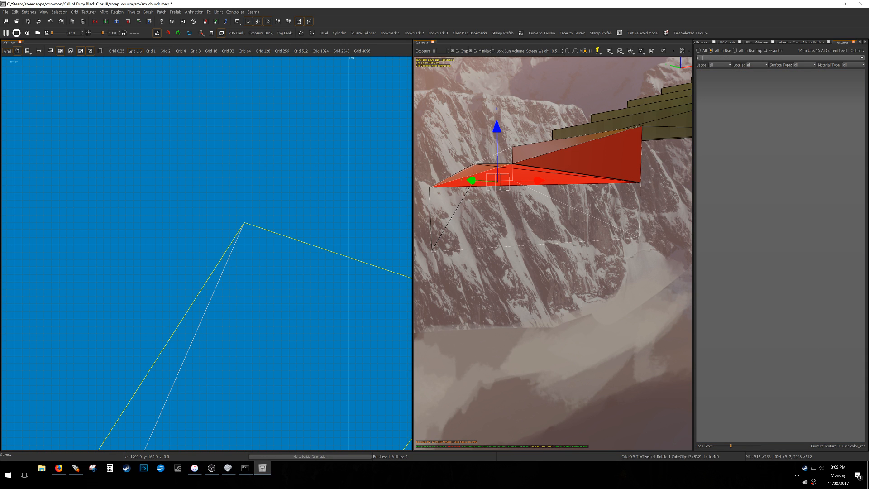
text(ip)
key(BackSpace)
key(BackSpace)
key(BackSpace)
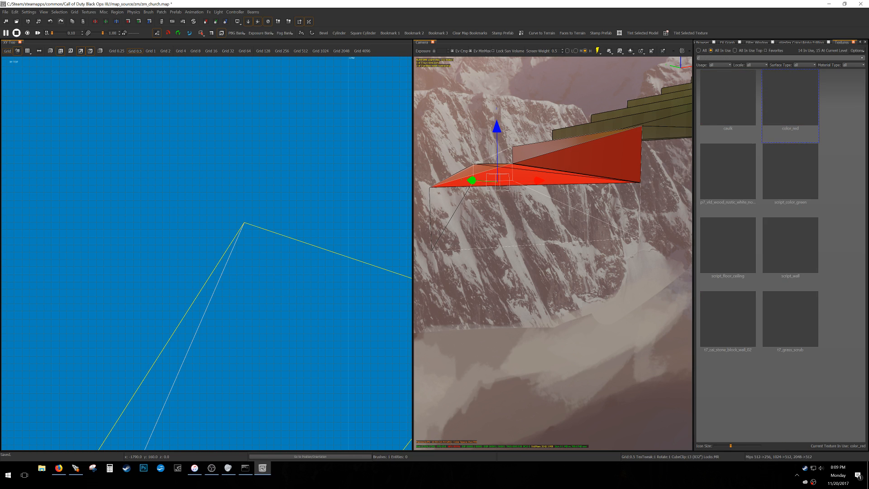
text(lip)
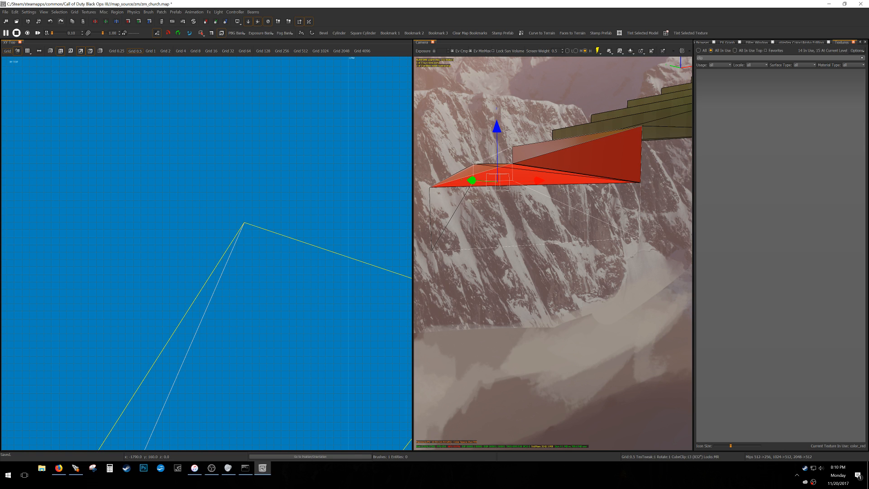
click(698, 50)
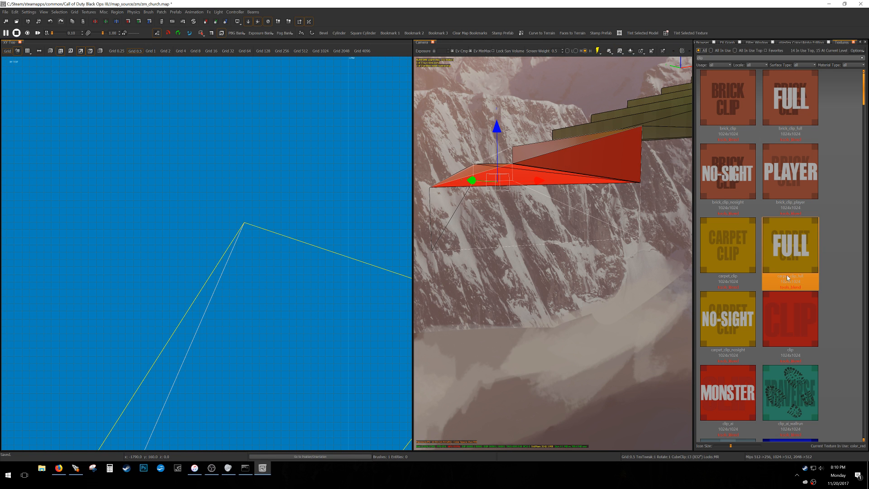
click(790, 326)
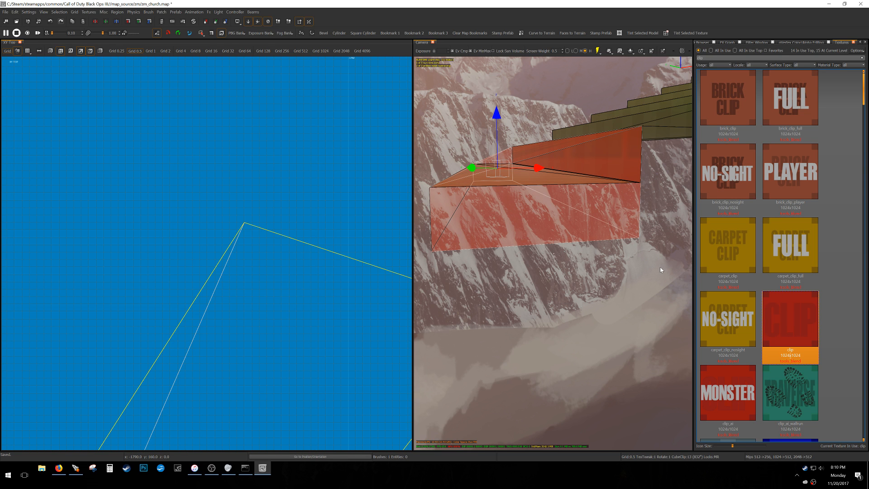
- Clear the selection and draw a new small clip brush at the second step
key(s)
right_drag(594, 243, 593, 243)
key(a)
key(w)
key(s)
scroll(213, 243, down, 5)
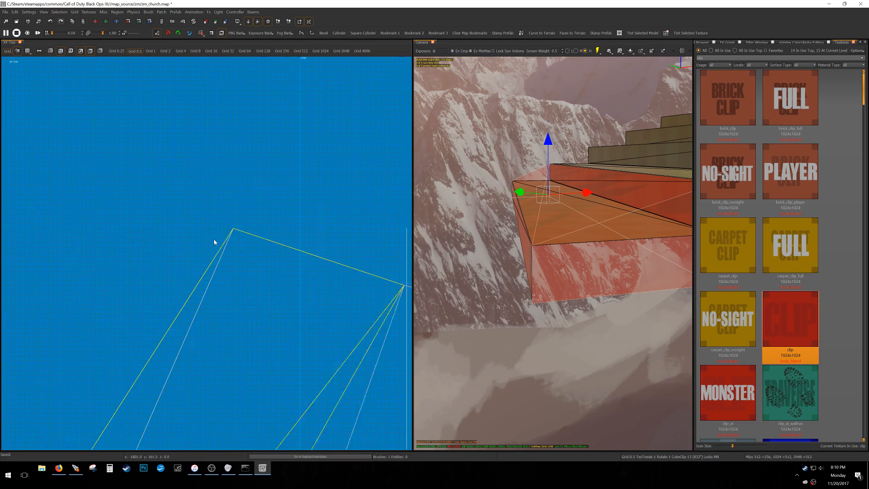
scroll(227, 256, up, 4)
scroll(234, 251, up, 2)
right_drag(235, 251, 226, 250)
scroll(244, 205, up, 1)
scroll(255, 194, down, 3)
right_drag(221, 313, 227, 284)
scroll(128, 355, up, 13)
key(Escape)
drag(152, 322, 190, 281)
- Stretch and shear the new clip brush across the second step and match its edges to the step's corners
scroll(190, 281, down, 6)
right_drag(219, 296, 194, 281)
scroll(194, 281, down, 3)
drag(205, 257, 277, 215)
scroll(262, 295, up, 1)
scroll(261, 295, up, 3)
drag(253, 249, 306, 306)
scroll(305, 307, down, 12)
right_drag(282, 301, 279, 307)
mouse_move(280, 296)
ctrl+mouse_down()
mouse_move(329, 223)
mouse_move(285, 179)
mouse_move(299, 175)
mouse_move(170, 163)
mouse_move(116, 144)
ctrl+mouse_up()
scroll(319, 229, up, 13)
scroll(285, 180, down, 8)
scroll(338, 197, up, 9)
key(e)
ctrl+right_drag(506, 176, 656, 171)
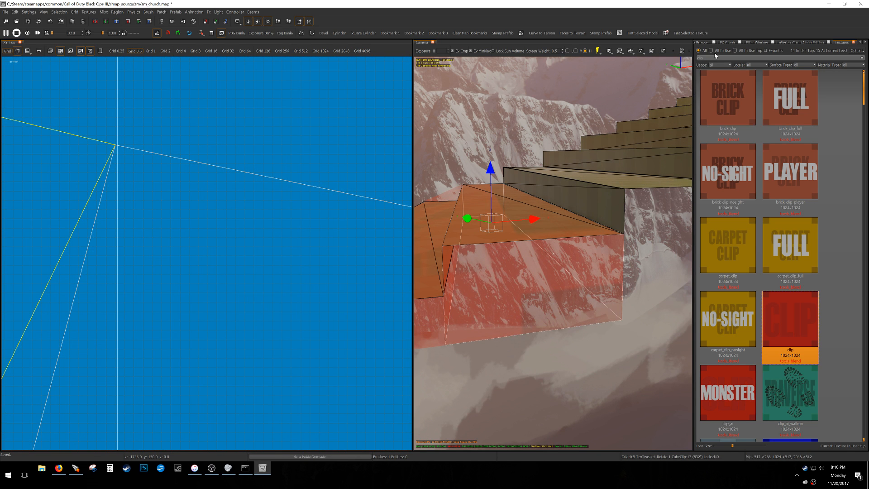
- List only the textures in use, clear the name filter and apply color_red to the second step's brush
click(713, 51)
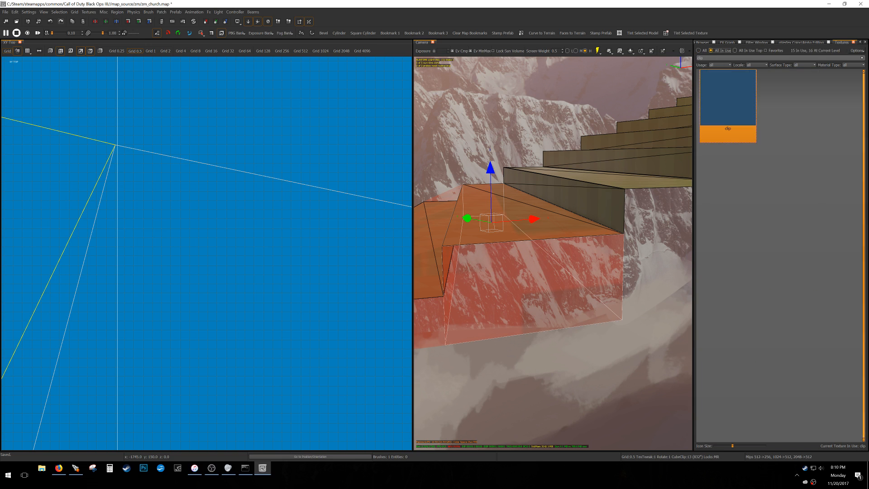
key(BackSpace)
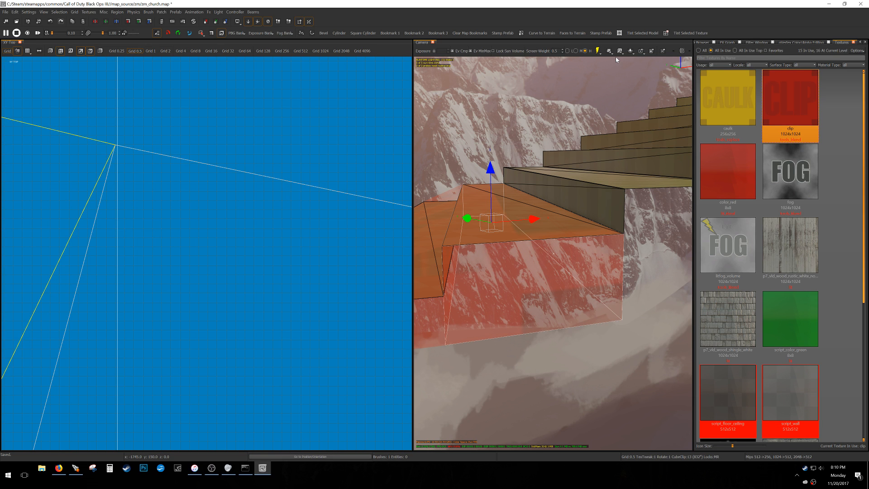
click(719, 165)
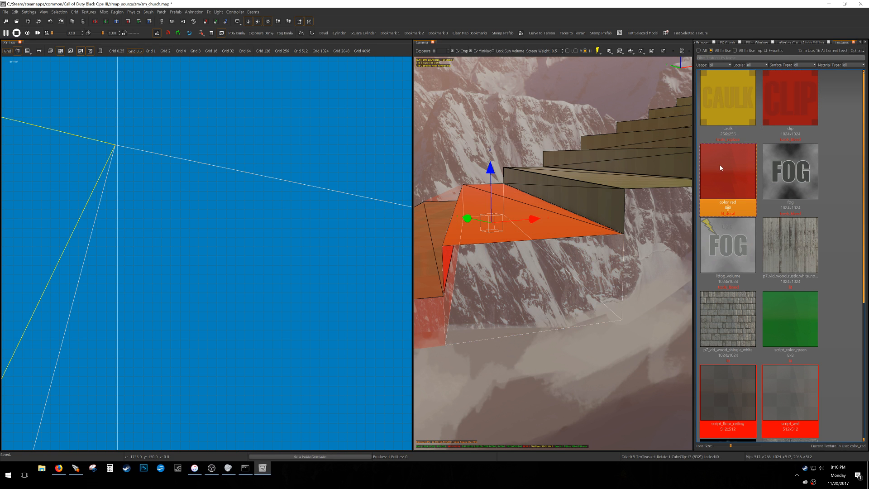
- Place another color_red brush at the third step and align its edge with the step's inner corner
scroll(149, 243, up, 6)
mouse_move(77, 199)
mouse_down()
mouse_move(136, 221)
mouse_move(187, 216)
mouse_up()
scroll(303, 227, up, 4)
key(e)
drag(280, 237, 297, 230)
- Shear the outer end of the third-step clip brush across and match it to the step's outer corner
scroll(293, 226, down, 9)
right_drag(291, 225, 306, 165)
scroll(219, 281, up, 6)
key(e)
mouse_move(171, 279)
mouse_down()
mouse_move(250, 300)
mouse_move(241, 294)
mouse_up()
right_drag(363, 329, 293, 310)
scroll(352, 311, up, 5)
right_drag(356, 311, 292, 304)
key(e)
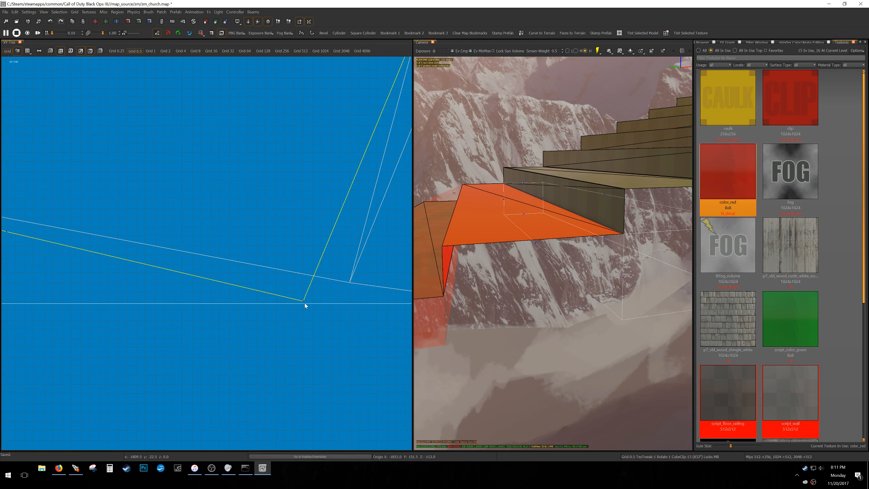
scroll(303, 302, down, 6)
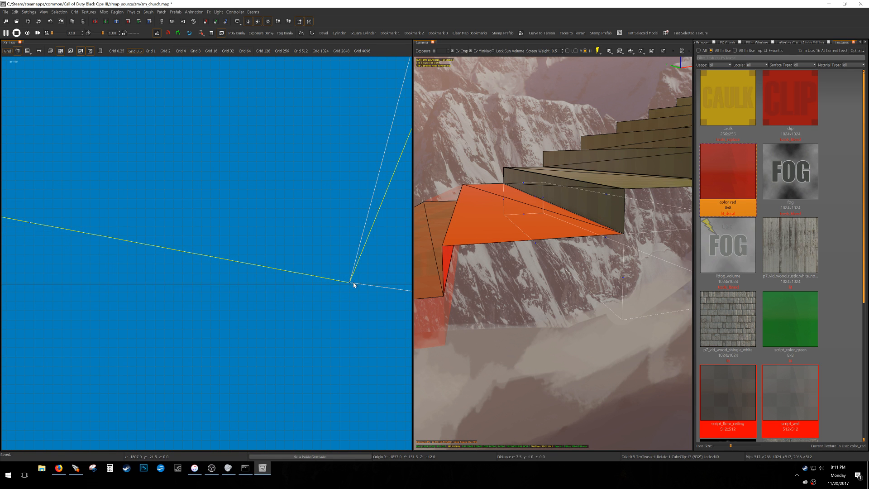
- Duplicate the third-step brush and raise the copy to the fourth step's height in the front view
right_drag(314, 287, 312, 295)
right_drag(547, 214, 568, 225)
key(d)
key(e)
key(ctrl+Tab)
key(3)
scroll(238, 243, up, 6)
drag(238, 241, 238, 220)
scroll(238, 223, down, 3)
- Slide the copied brush onto the fourth step and match its inner edge to the step's inner corner
key(ctrl+Tab)
scroll(236, 237, up, 6)
mouse_move(5, 118)
mouse_down()
mouse_move(124, 159)
mouse_move(166, 153)
mouse_up()
right_drag(306, 180, 286, 182)
scroll(342, 189, up, 4)
key(e)
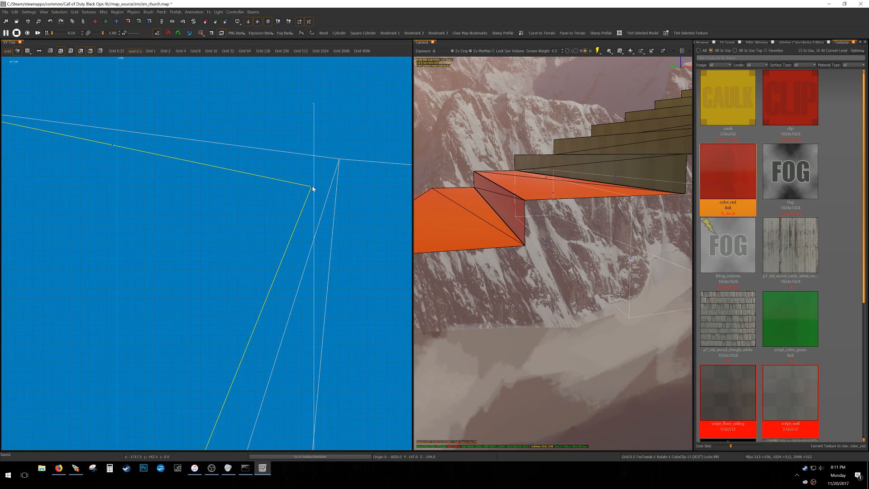
scroll(307, 194, down, 5)
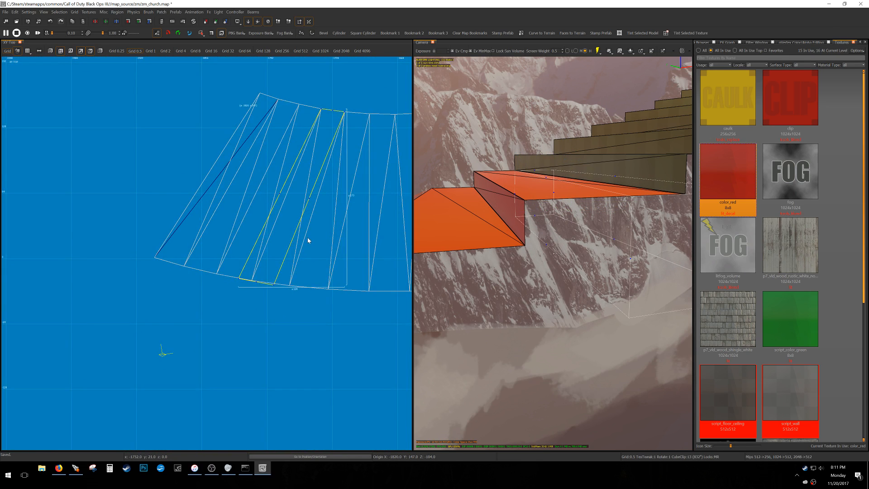
- Shift the outer edge of the fourth-step brush and align it with the step's outer corner
scroll(275, 285, up, 1)
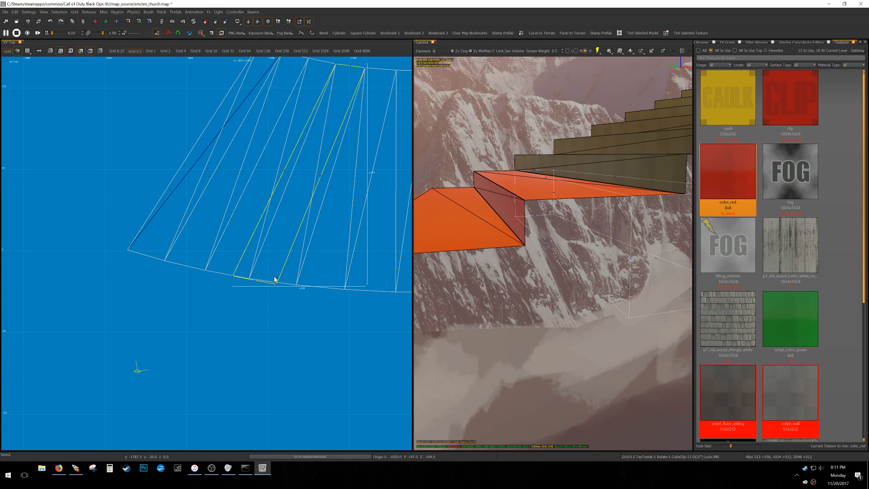
scroll(267, 290, up, 5)
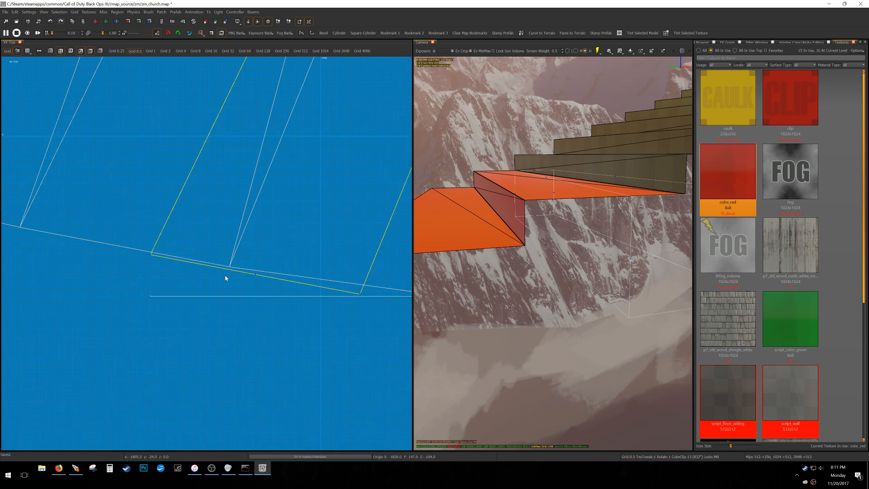
drag(147, 256, 269, 274)
right_drag(270, 274, 302, 281)
scroll(304, 280, up, 2)
key(e)
drag(331, 288, 368, 265)
key(e)
- Select the color_red clip brushes on the higher steps and apply script_color_green to them
mouse_move(569, 242)
right_down()
mouse_move(590, 242)
mouse_move(545, 244)
mouse_move(584, 248)
right_up()
key(d)
key(s)
key(w)
key(a)
key(s)
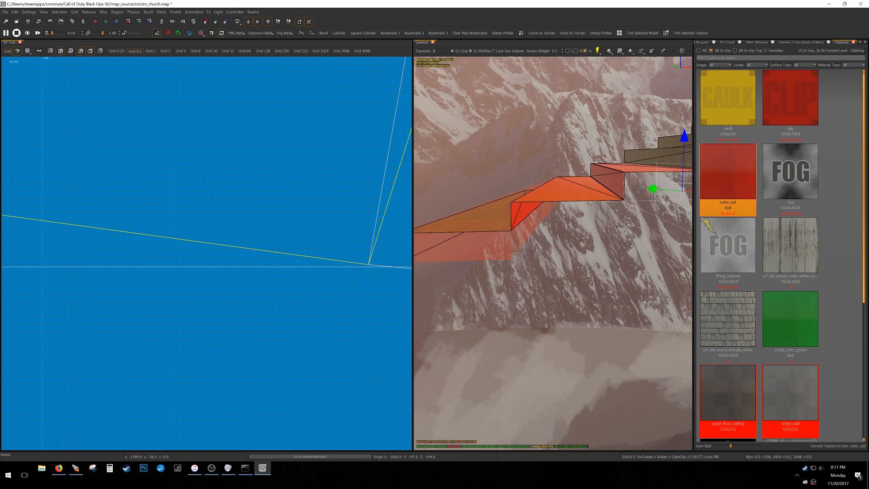
shift+click(581, 213)
key(Escape)
shift+click(581, 249)
shift+click(638, 214)
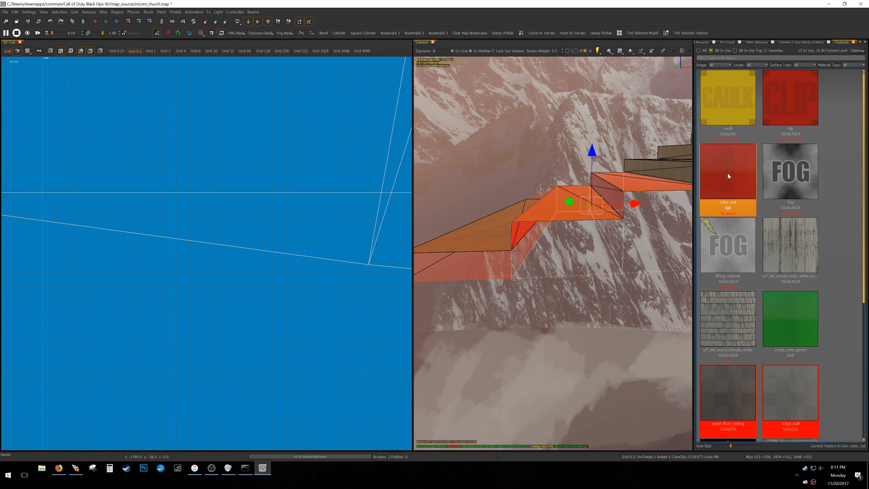
click(783, 299)
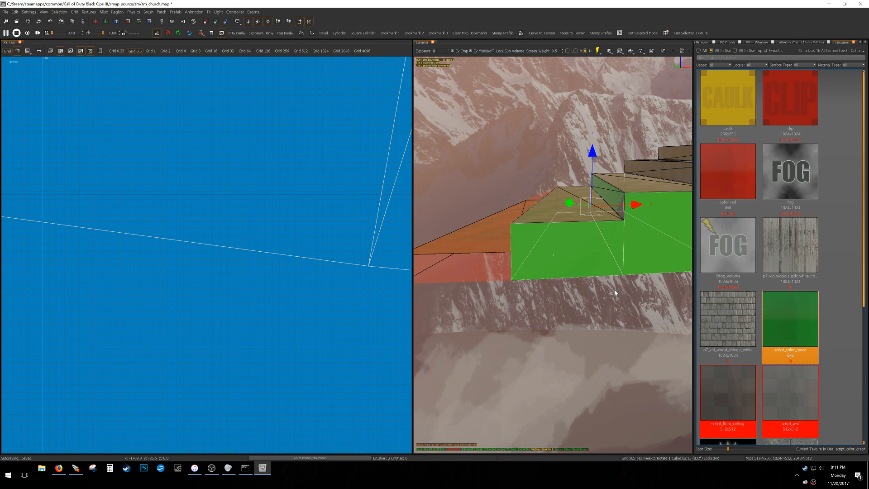
- Select only the fourth-step brush and raise a copy of it to the fifth step's height
ctrl+right_drag(615, 293, 615, 292)
key(Escape)
shift+click(603, 256)
key(Escape)
shift+click(634, 271)
key(ctrl+Tab)
scroll(239, 231, down, 5)
key(3)
drag(245, 167, 250, 132)
scroll(269, 195, down, 8)
key(ctrl+Tab)
- Move the green copy over the fifth step and fit its inner edge to the step's inner corner
key(ctrl+Tab)
scroll(251, 179, up, 10)
key(grave)
drag(171, 169, 292, 182)
right_drag(292, 182, 159, 192)
scroll(275, 192, up, 6)
key(e)
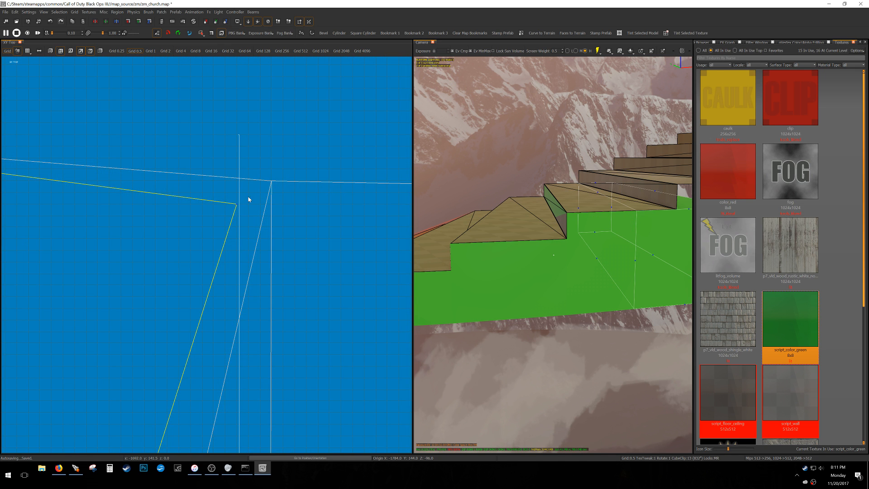
drag(239, 205, 274, 183)
scroll(274, 183, down, 10)
key(Right)
- Shear the outer edge of the fifth-step brush across to the outer side of the step
right_drag(261, 221, 285, 137)
scroll(205, 306, up, 6)
key(e)
ctrl+drag(162, 312, 227, 324)
right_drag(380, 343, 315, 324)
scroll(316, 323, up, 7)
key(e)
drag(267, 318, 299, 283)
key(e)
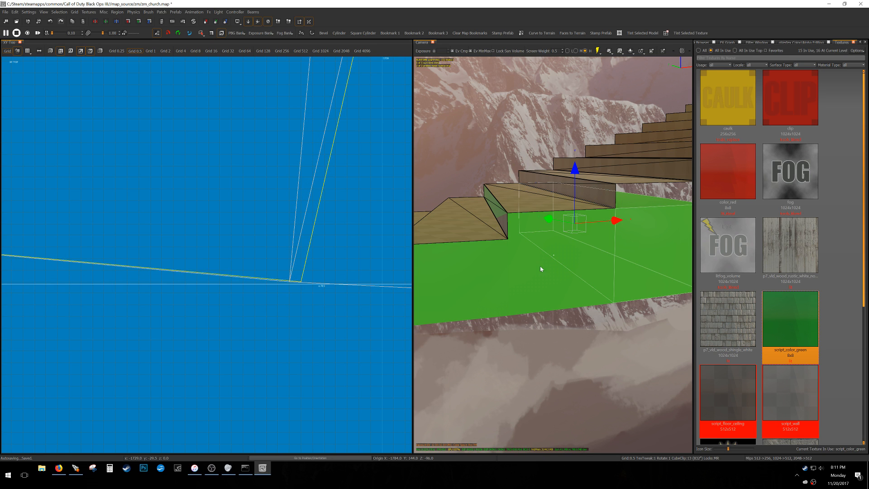
- Look over the entity options for the fifth-step brush and bring up the entity browser
ctrl+right_drag(539, 265, 546, 256)
key(3)
drag(508, 181, 507, 179)
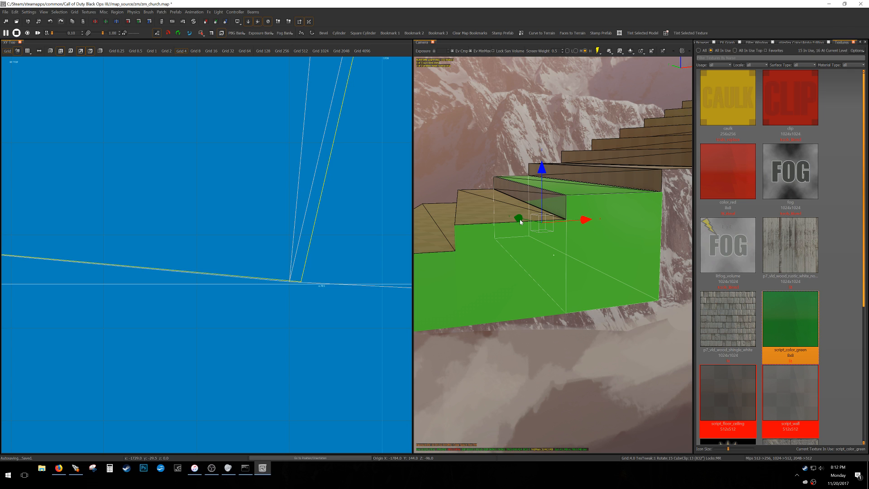
right_click(588, 148)
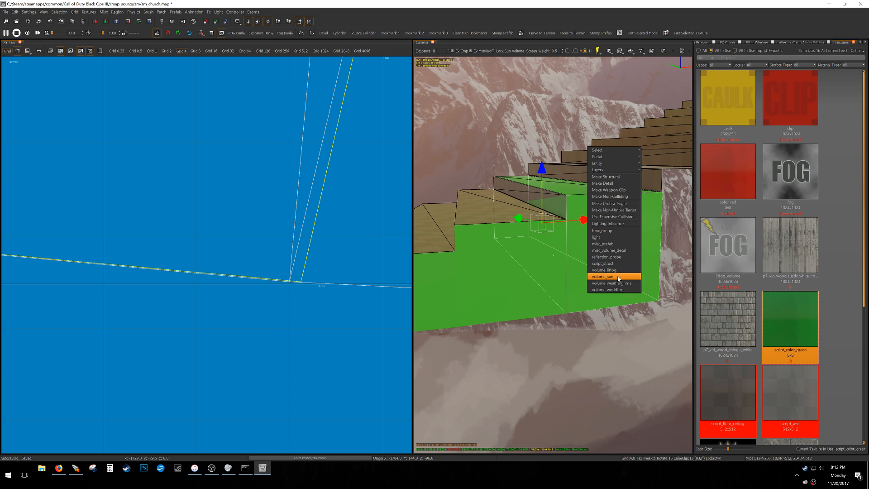
click(555, 188)
key(b)
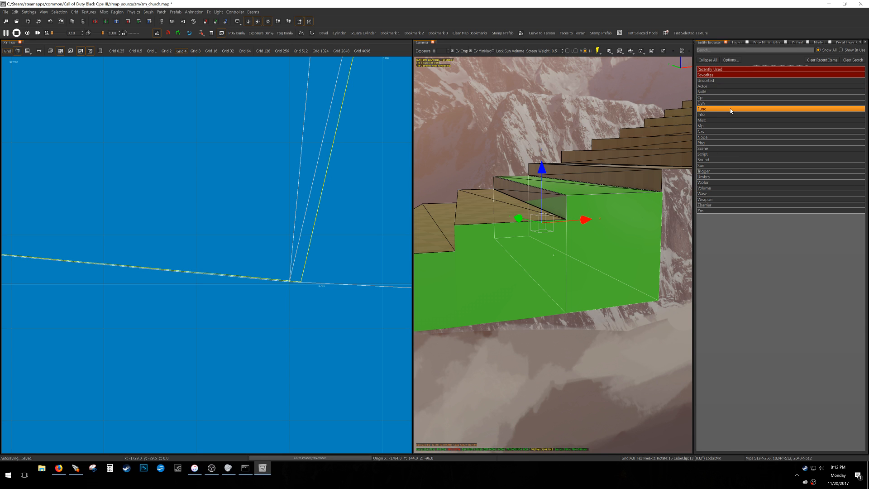
- Nudge the outer corner of the fifth-step brush onto the step's outer corner
mouse_move(597, 182)
right_down()
mouse_move(588, 188)
mouse_move(596, 188)
right_up()
scroll(284, 270, down, 5)
scroll(292, 276, down, 2)
scroll(290, 277, up, 5)
drag(271, 261, 261, 260)
- Raise a copy of the fifth-step brush to the sixth step's height in the front view
scroll(272, 261, down, 11)
right_drag(274, 261, 275, 424)
right_drag(314, 117, 315, 207)
key(w)
right_drag(476, 245, 484, 247)
key(d)
key(ctrl+Tab)
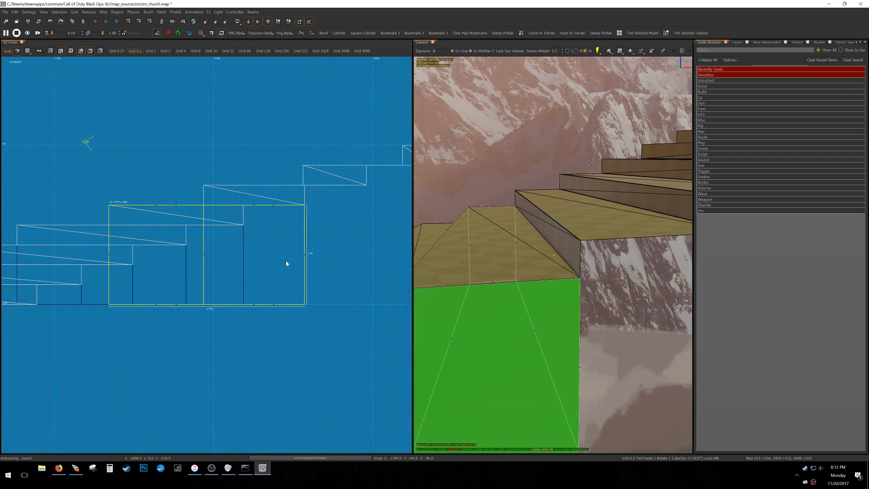
mouse_move(254, 203)
mouse_down()
mouse_move(258, 190)
mouse_move(258, 198)
mouse_up()
right_drag(545, 251, 553, 255)
key(bracketleft)
key(bracketleft)
- Move the copy over the sixth step and snap its inner corner to the step's inner corner
key(ctrl+Tab)
scroll(254, 202, up, 6)
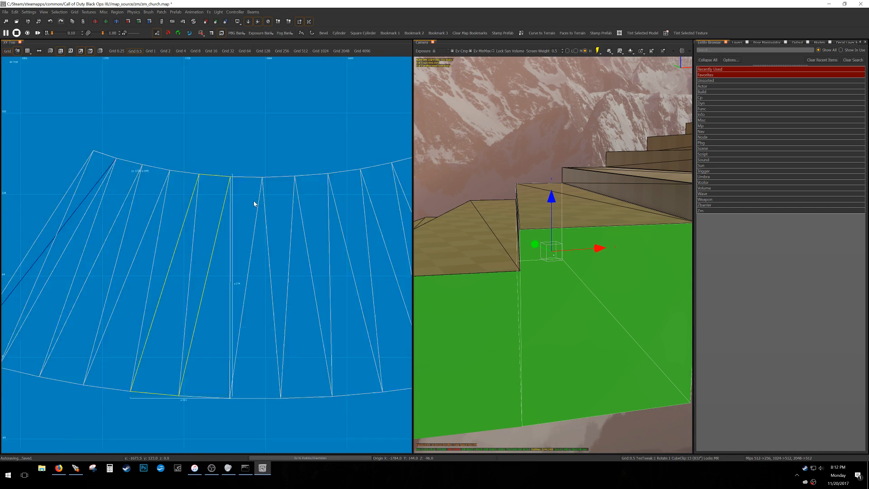
mouse_move(68, 164)
mouse_down()
mouse_move(261, 187)
mouse_move(250, 176)
mouse_up()
right_drag(300, 182, 76, 202)
scroll(191, 192, up, 3)
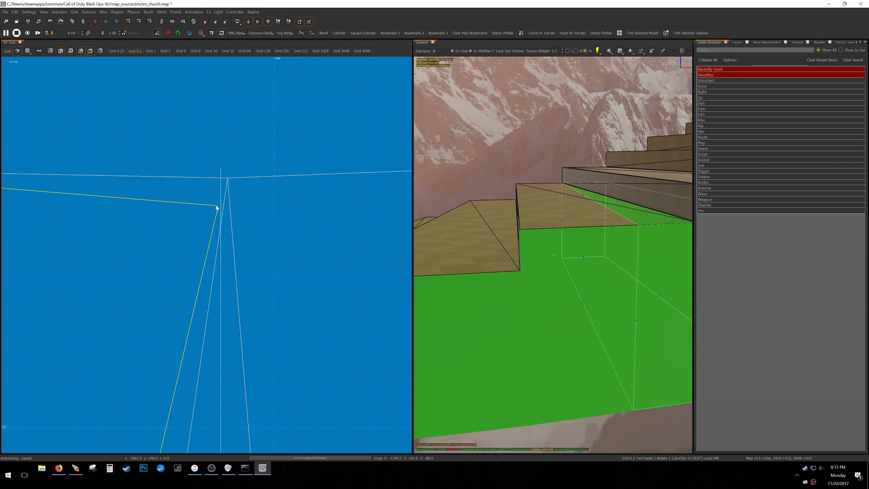
drag(219, 198, 228, 179)
- Shift the sixth-step brush's outer edge across and snap it to the step's outer corner
scroll(235, 173, down, 12)
right_drag(194, 337, 237, 223)
scroll(193, 284, up, 4)
scroll(175, 282, up, 5)
drag(164, 271, 292, 285)
scroll(292, 286, up, 4)
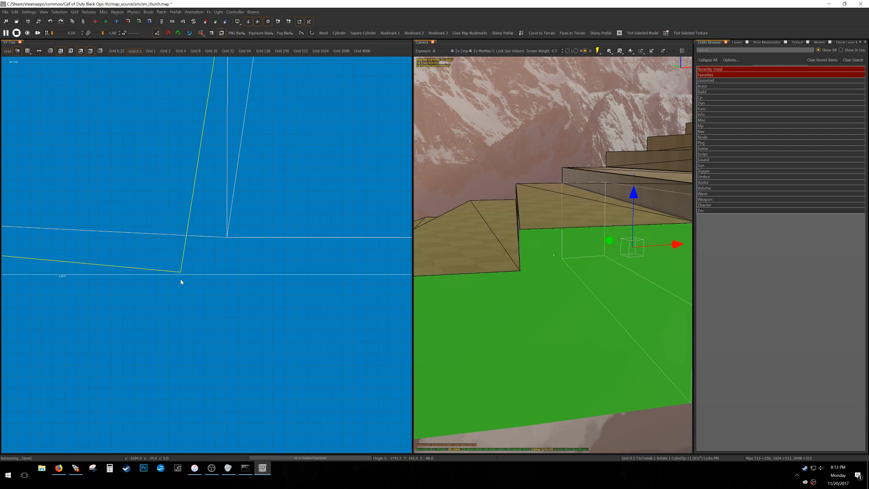
drag(181, 273, 235, 238)
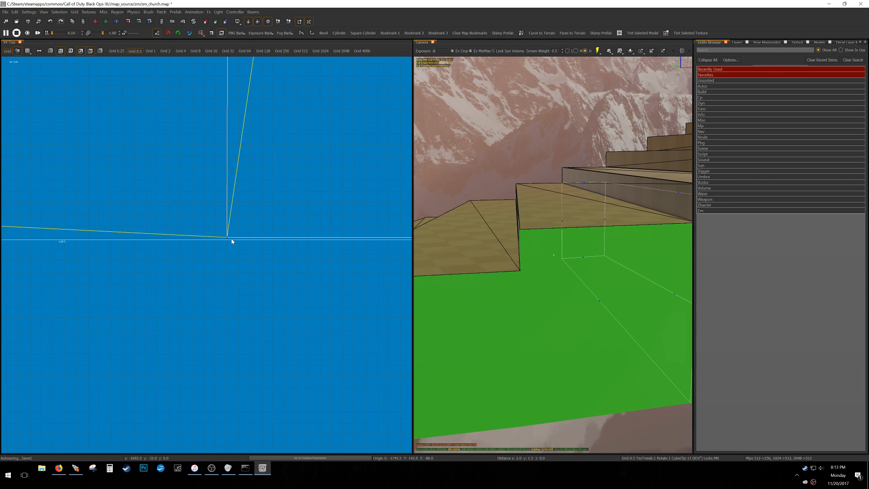
- Set the grid to 4 and raise a copy of the sixth-step brush to the seventh step's height
scroll(194, 226, down, 12)
key(ctrl+Tab)
right_drag(199, 198, 215, 236)
scroll(215, 236, up, 3)
key(3)
drag(214, 235, 215, 219)
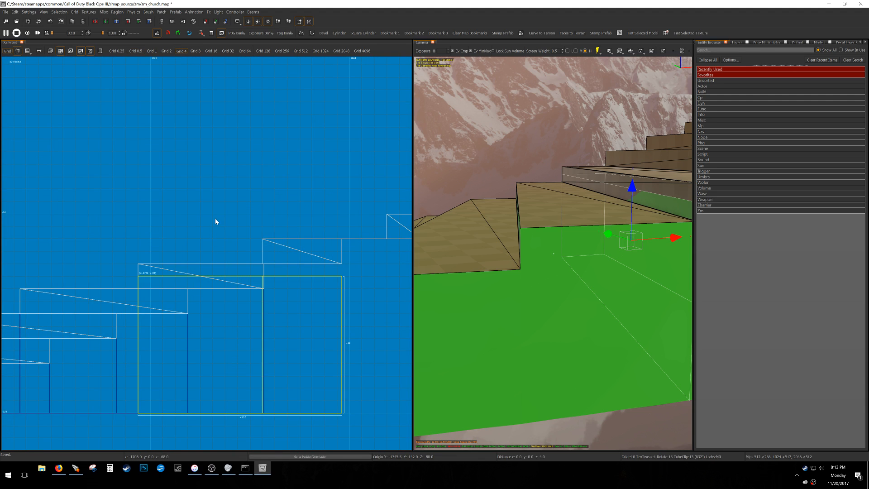
- Slide the raised copy over the seventh step and align its inner edge with the step's inner corner
key(ctrl+Tab)
scroll(223, 227, up, 8)
drag(182, 180, 313, 176)
scroll(320, 172, down, 7)
scroll(334, 175, up, 8)
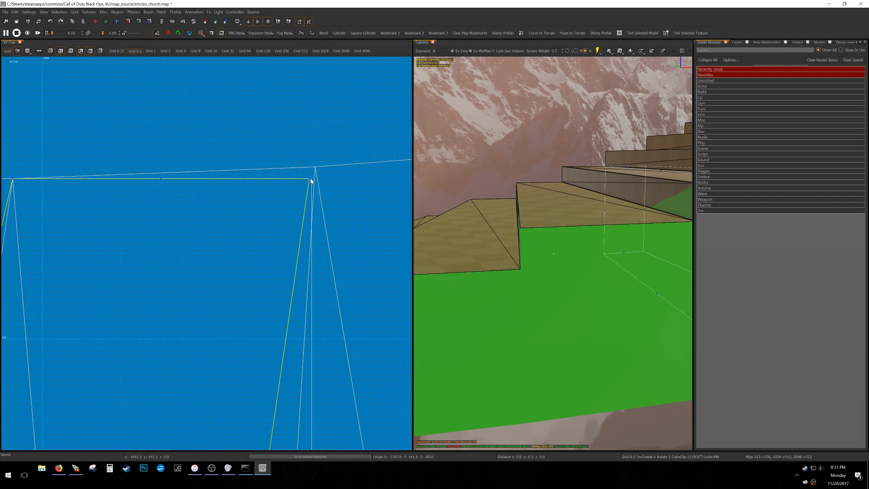
scroll(311, 182, down, 6)
scroll(205, 335, up, 5)
- Shear the outer end of the seventh-step brush across and match it to the step's outer corner
drag(182, 231, 258, 238)
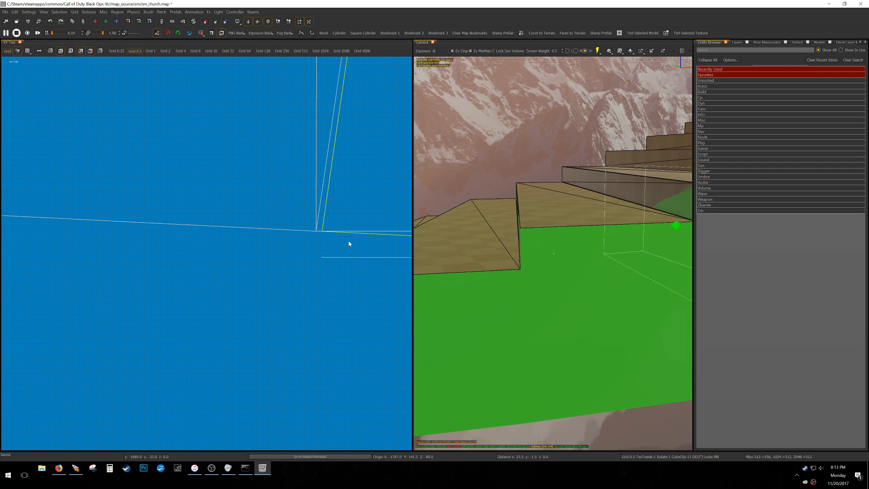
scroll(344, 241, down, 6)
scroll(299, 253, up, 6)
drag(296, 238, 299, 219)
key(e)
- Raise a copy of the seventh-step brush to the eighth step's height in the front view
right_drag(671, 222, 584, 246)
key(ctrl+Tab)
scroll(368, 246, down, 7)
right_drag(347, 264, 260, 324)
scroll(247, 229, up, 3)
drag(252, 243, 261, 207)
scroll(259, 209, down, 11)
key(ctrl+Tab)
key(ctrl+Tab)
- Place the copied brush over the eighth step and fit its inner edge to the step's inner corner
scroll(233, 211, up, 12)
key(space)
drag(76, 217, 228, 214)
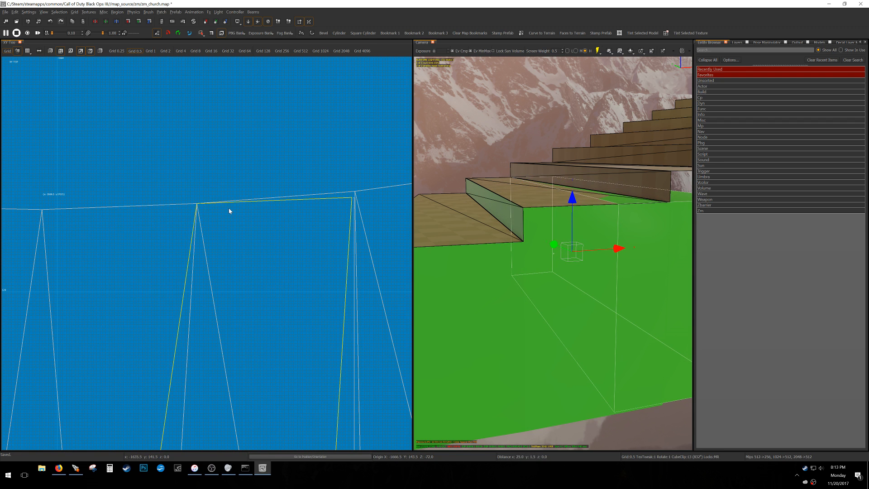
scroll(268, 220, up, 5)
key(e)
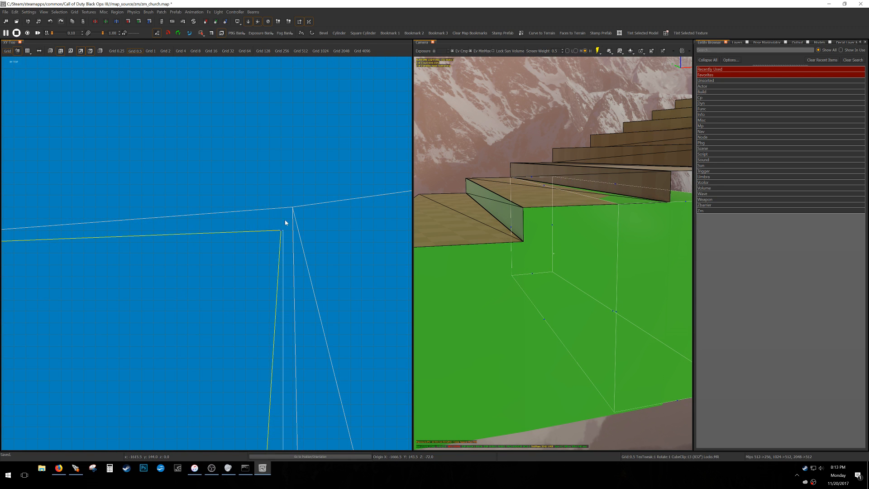
drag(282, 230, 292, 215)
- Shear the eighth-step brush's outer edge across and bring it to the step's outer corner
scroll(293, 208, down, 16)
scroll(270, 235, up, 12)
key(e)
mouse_move(167, 229)
ctrl+mouse_down()
mouse_move(234, 225)
mouse_move(276, 235)
ctrl+mouse_up()
scroll(276, 235, down, 4)
scroll(328, 231, up, 6)
key(e)
drag(348, 238, 351, 223)
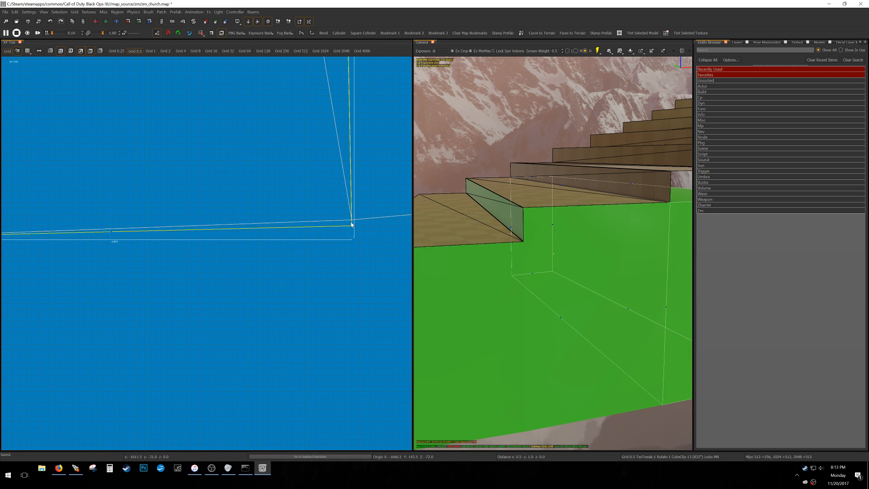
- Raise a copy of the eighth-step clip brush to the ninth step's height
key(e)
scroll(337, 225, down, 9)
key(ctrl+Tab)
drag(272, 196, 272, 192)
key(ctrl+Tab)
key(ctrl+Tab)
- Place the copied brush over the ninth step and fit its inner edge to the step's inner corner
key(grave)
scroll(262, 216, up, 12)
key(space)
drag(146, 218, 339, 198)
scroll(338, 199, down, 3)
scroll(262, 217, up, 5)
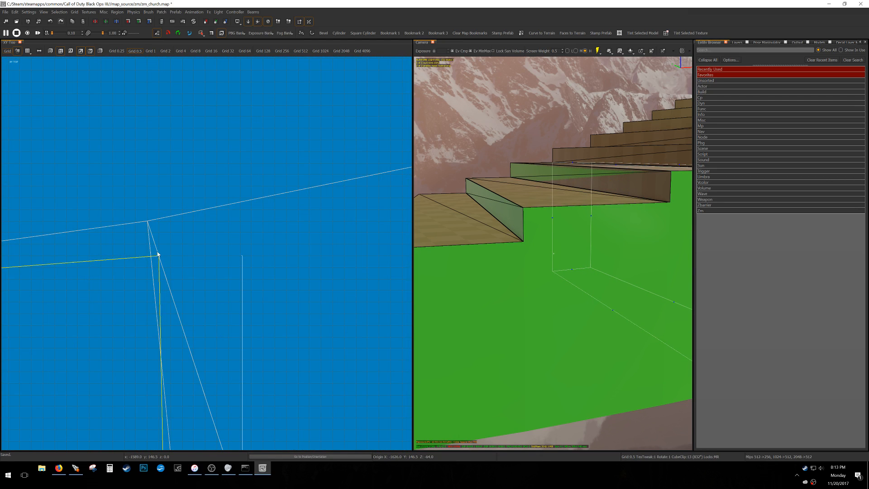
scroll(182, 196, down, 5)
scroll(181, 300, up, 6)
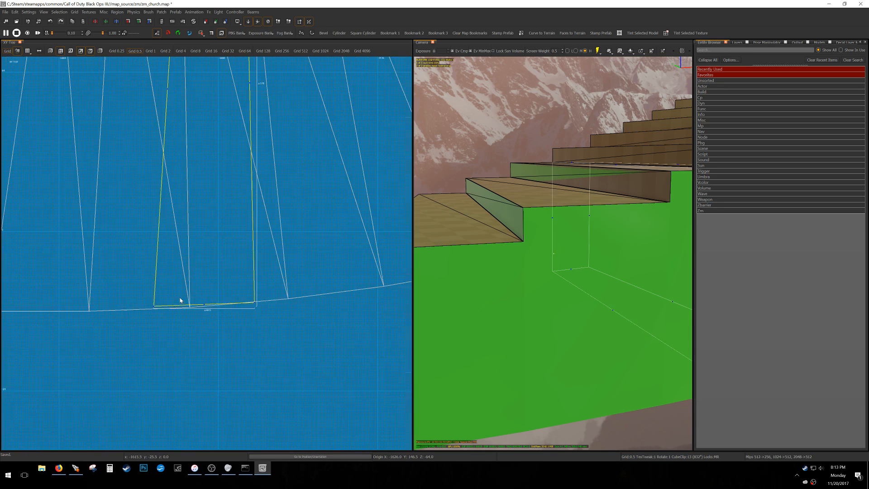
- Shear the ninth-step brush's outer edge across and bring it to the step's outer corner
mouse_move(164, 302)
mouse_down()
mouse_move(264, 300)
mouse_move(252, 302)
mouse_up()
scroll(252, 300, down, 3)
scroll(287, 297, up, 4)
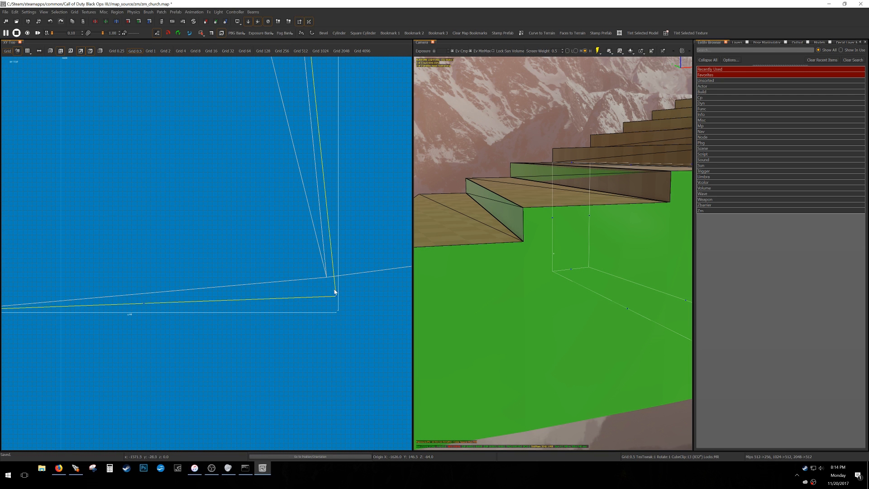
drag(336, 297, 328, 285)
scroll(276, 286, down, 6)
key(e)
- Raise a copy of the ninth-step clip brush to the tenth step's height
key(ctrl+Tab)
key(3)
key(ctrl+Tab)
key(ctrl+Tab)
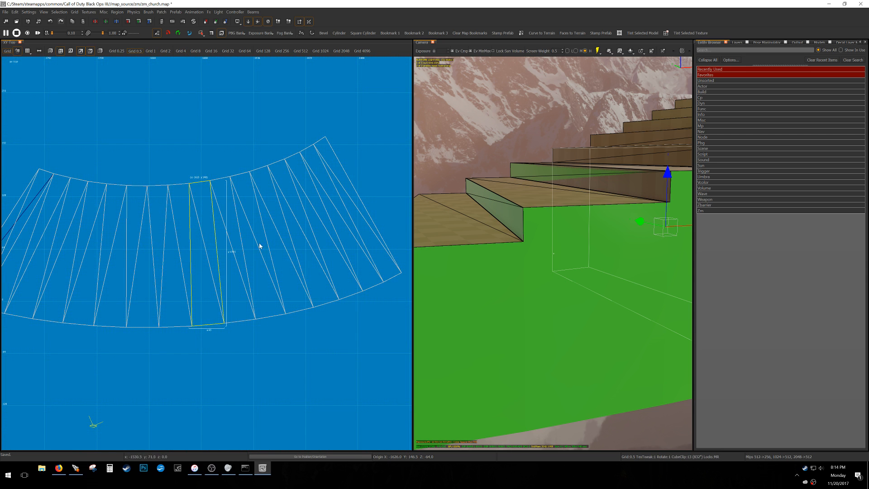
- Move the copy over the tenth step and match its inner edge to the step's inner corner
mouse_move(553, 246)
right_down()
mouse_move(542, 247)
mouse_move(574, 257)
mouse_move(574, 240)
mouse_move(597, 239)
mouse_move(540, 252)
right_up()
scroll(208, 182, up, 10)
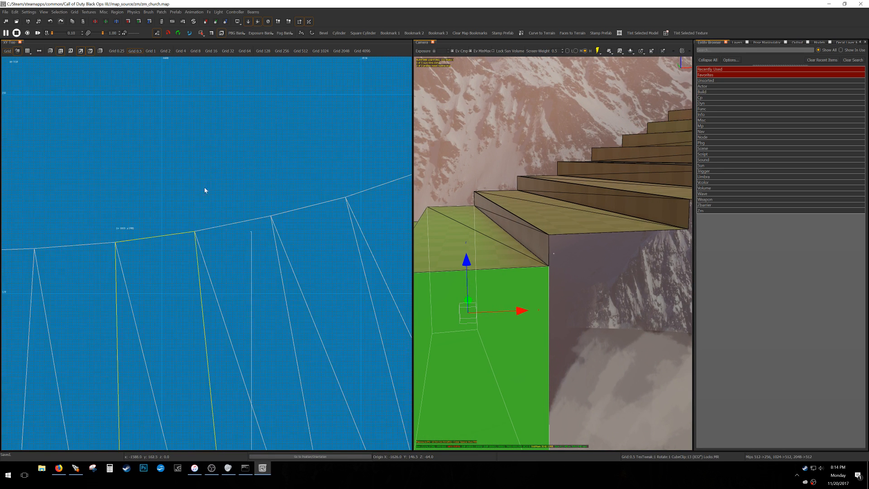
mouse_move(53, 279)
mouse_down()
mouse_move(169, 272)
mouse_move(234, 248)
mouse_up()
right_drag(380, 250, 317, 254)
scroll(334, 239, up, 4)
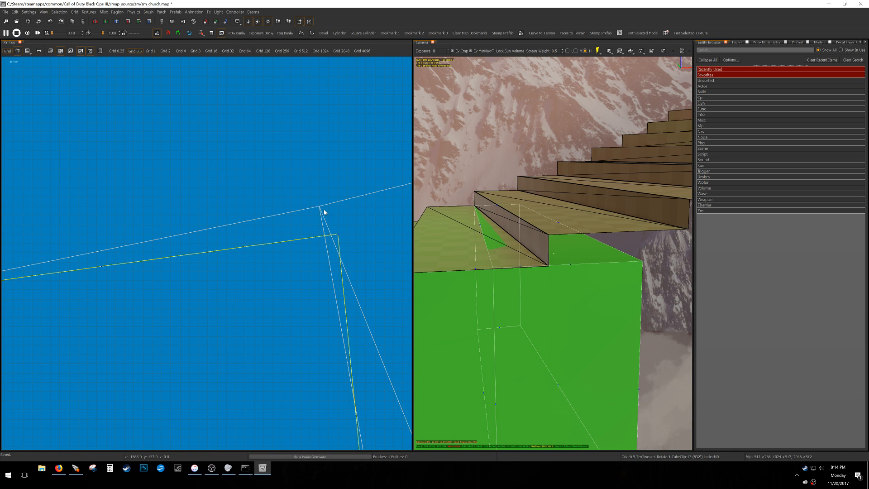
drag(339, 236, 322, 215)
scroll(317, 203, down, 8)
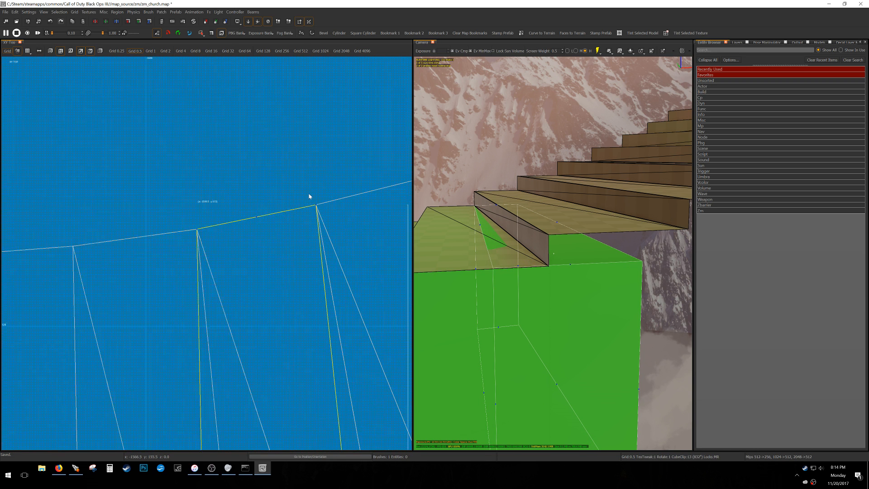
- Shear the tenth-step brush's outer end across until both corners meet the step's outer edge
scroll(279, 279, up, 7)
mouse_move(203, 273)
mouse_down()
mouse_move(258, 259)
mouse_move(287, 265)
mouse_up()
mouse_move(157, 267)
mouse_down()
mouse_move(132, 268)
mouse_move(231, 261)
mouse_up()
scroll(232, 262, down, 5)
right_drag(235, 267, 163, 275)
scroll(237, 259, up, 4)
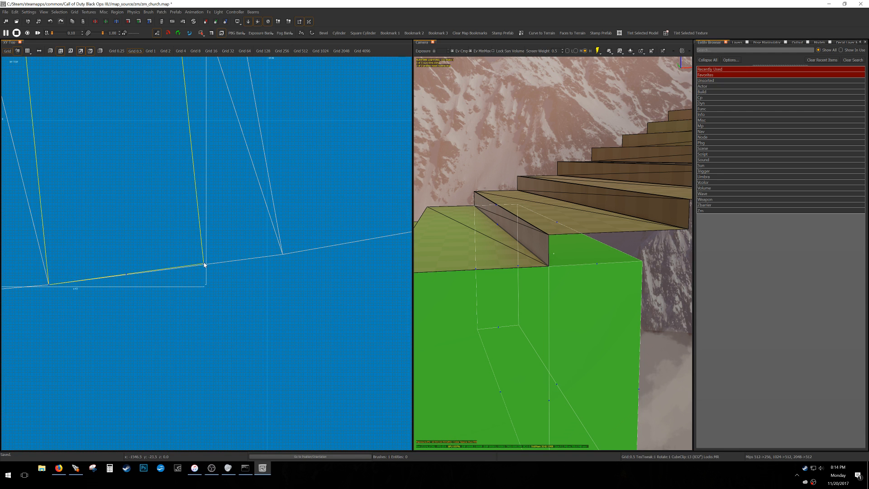
drag(204, 264, 282, 256)
key(e)
- Raise a copy of the tenth-step clip brush to the eleventh step's height
key(ctrl+Tab)
scroll(271, 265, down, 5)
key(3)
drag(246, 174, 241, 159)
key(ctrl+Tab)
key(ctrl+Tab)
- Place the copied brush over the eleventh step and align its inner edge with the step's inner corner
scroll(243, 172, down, 5)
scroll(226, 206, up, 10)
key(grave)
drag(88, 221, 224, 188)
scroll(272, 195, up, 5)
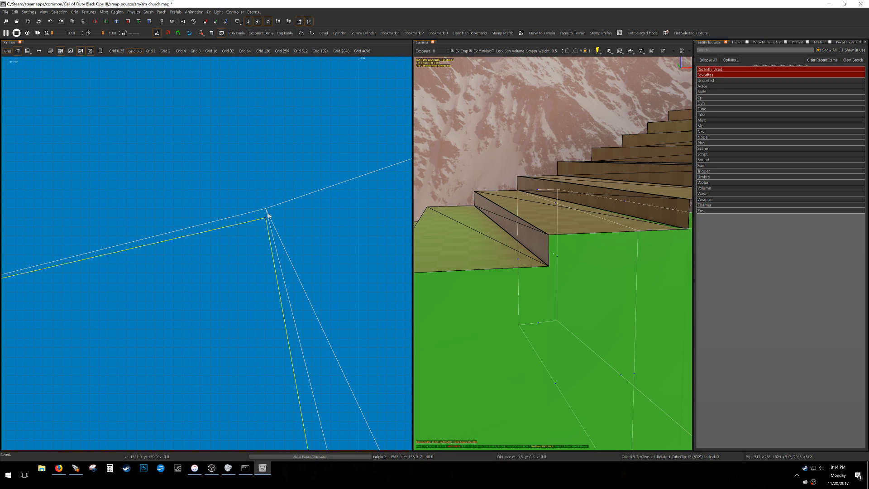
scroll(265, 209, down, 5)
scroll(213, 292, up, 10)
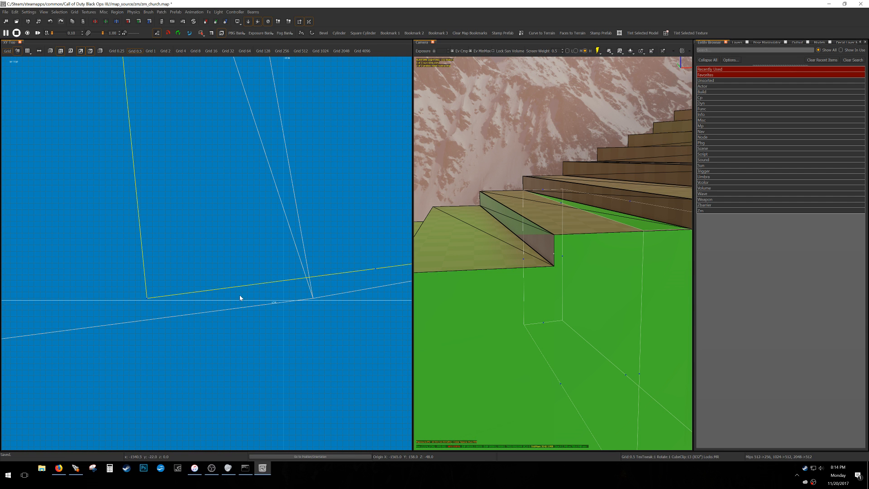
- Shear the eleventh-step brush's outer edge across and fit both its corners to the step's outer corners
drag(149, 301, 275, 297)
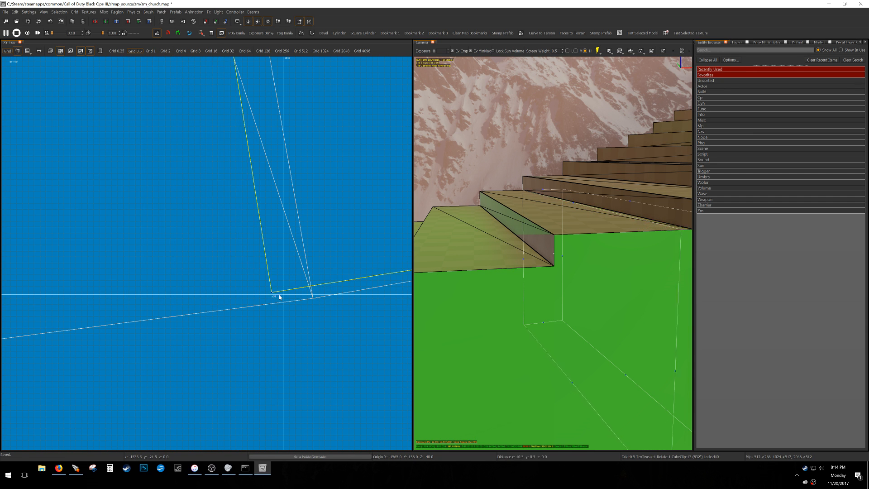
scroll(312, 299, down, 5)
scroll(272, 280, up, 8)
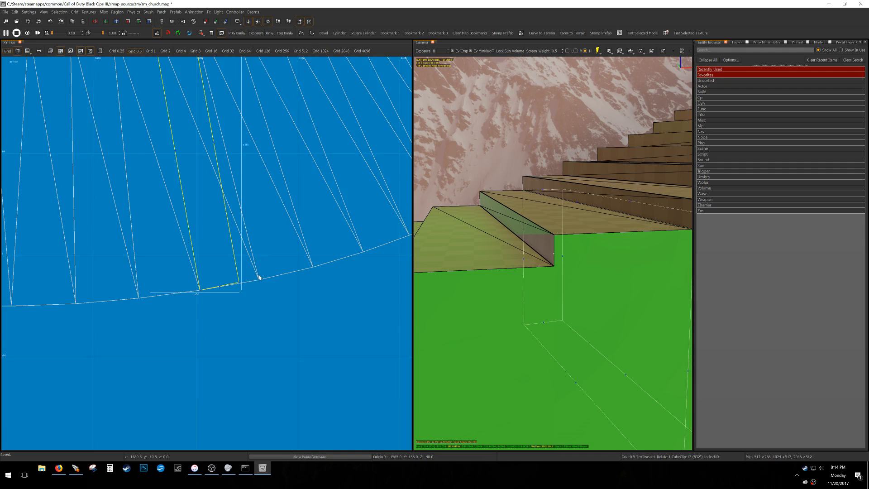
scroll(276, 284, up, 1)
drag(125, 274, 236, 266)
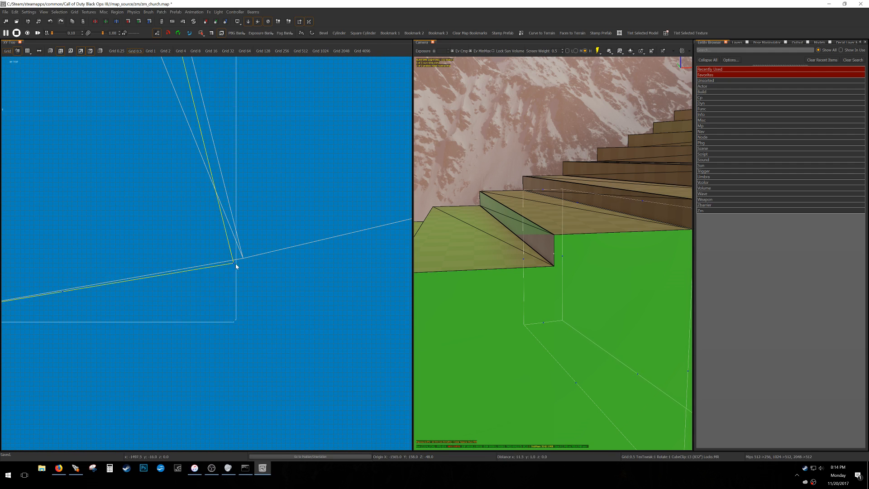
key(e)
scroll(244, 259, down, 12)
- Raise a copy of the eleventh-step clip brush to the twelfth step's height
key(ctrl+Tab)
scroll(229, 233, up, 6)
key(3)
drag(231, 234, 232, 212)
key(ctrl+Tab)
key(ctrl+Tab)
- Place the copied brush over the twelfth step and fit its inner edge to the step's inner corner
scroll(231, 227, down, 7)
key(grave)
scroll(212, 204, up, 11)
mouse_move(114, 227)
mouse_down()
mouse_move(210, 216)
mouse_move(254, 191)
mouse_up()
right_drag(255, 188, 215, 220)
scroll(302, 183, up, 6)
key(e)
drag(323, 205, 278, 176)
scroll(279, 176, down, 12)
- Shear the twelfth-step brush's outer edge across and bring its corners to the step's outer corners
middle_click(279, 176)
right_drag(286, 216, 248, 156)
right_drag(290, 419, 280, 371)
scroll(278, 369, up, 7)
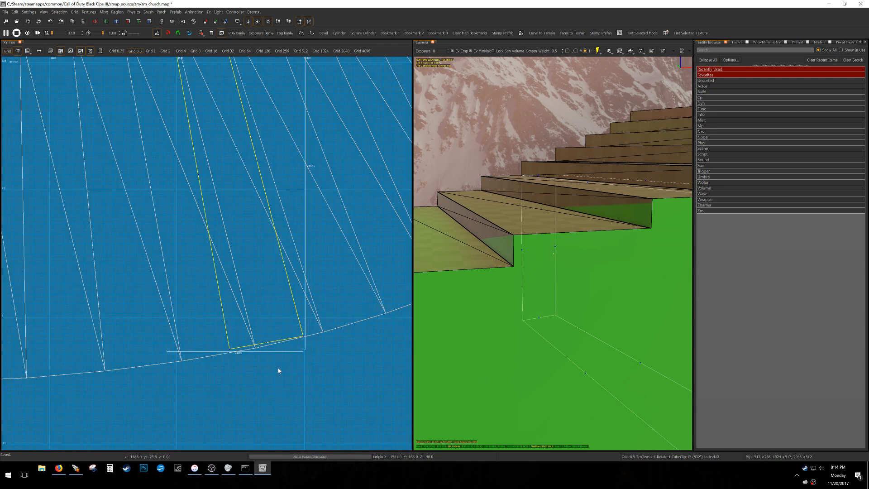
drag(141, 325, 234, 320)
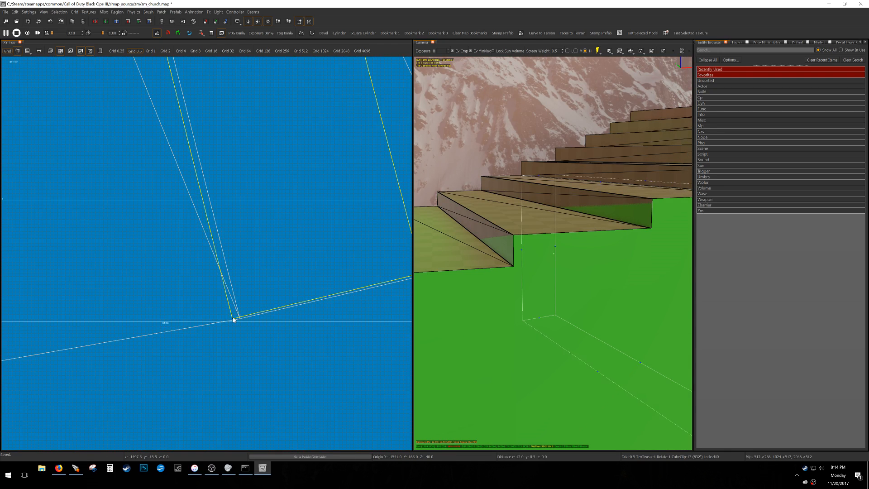
scroll(240, 320, down, 3)
scroll(237, 314, up, 5)
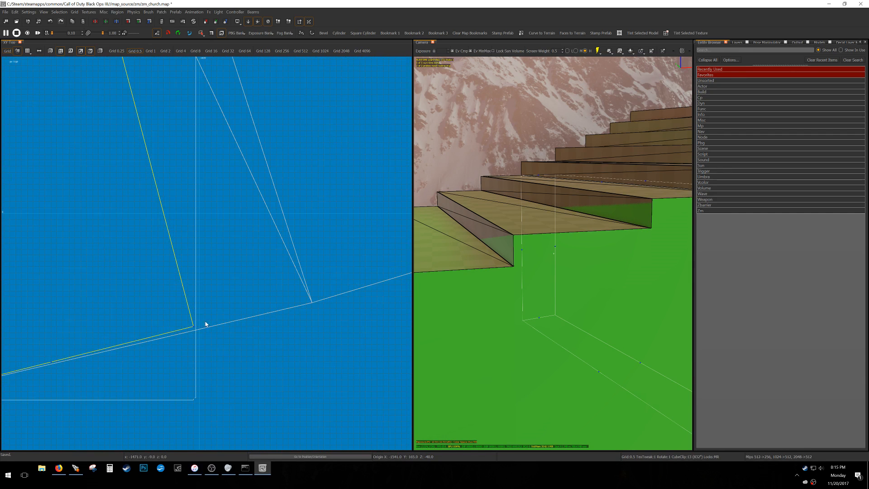
drag(196, 326, 307, 304)
key(e)
scroll(311, 304, down, 13)
- Raise a copy of the twelfth-step clip brush 8 units to the thirteenth step's height
key(ctrl+Tab)
scroll(213, 229, up, 4)
key(3)
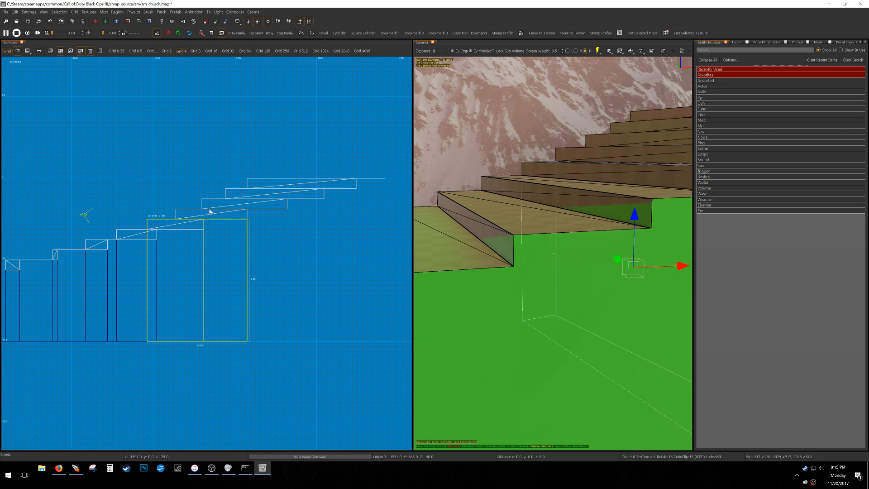
key(ctrl+Tab)
scroll(221, 224, up, 3)
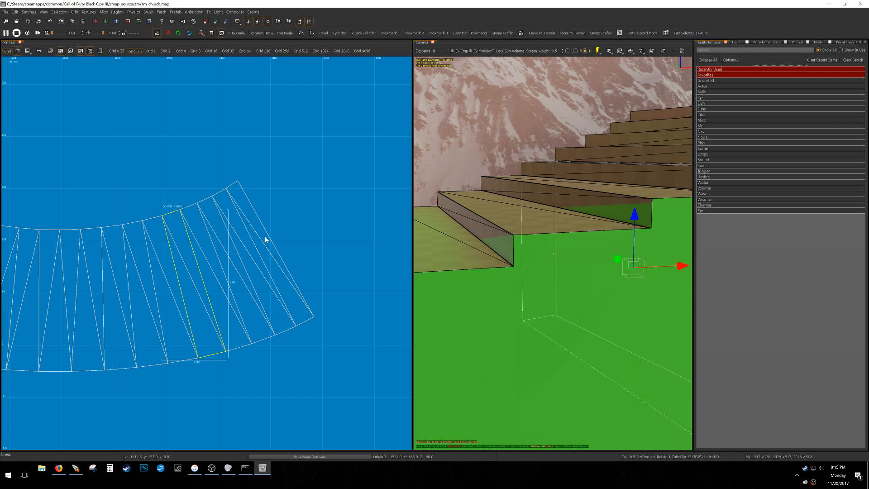
- Raise both back corners of a lower step's clip brush toward the next step's top so it slopes over the tread
right_drag(539, 243, 500, 248)
mouse_move(553, 253)
right_down()
mouse_move(495, 259)
mouse_move(595, 257)
mouse_move(537, 238)
mouse_move(559, 237)
mouse_move(538, 235)
mouse_move(564, 227)
right_up()
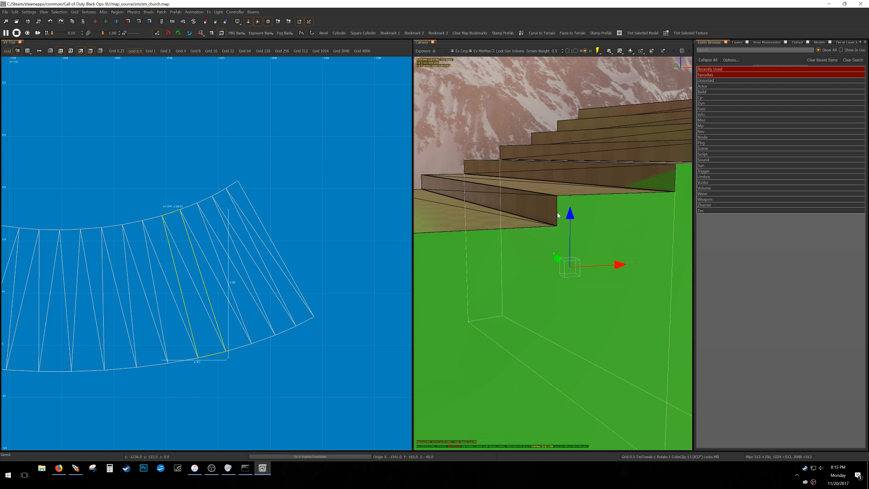
mouse_move(569, 210)
right_down()
mouse_move(554, 253)
mouse_move(585, 208)
right_up()
shift+click(584, 218)
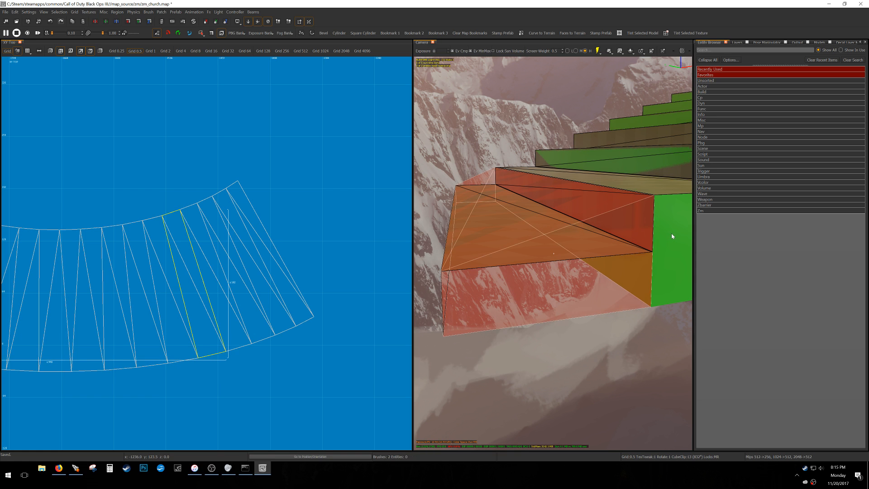
middle_click(672, 233)
key(Escape)
right_drag(579, 246, 606, 247)
right_drag(554, 254, 545, 238)
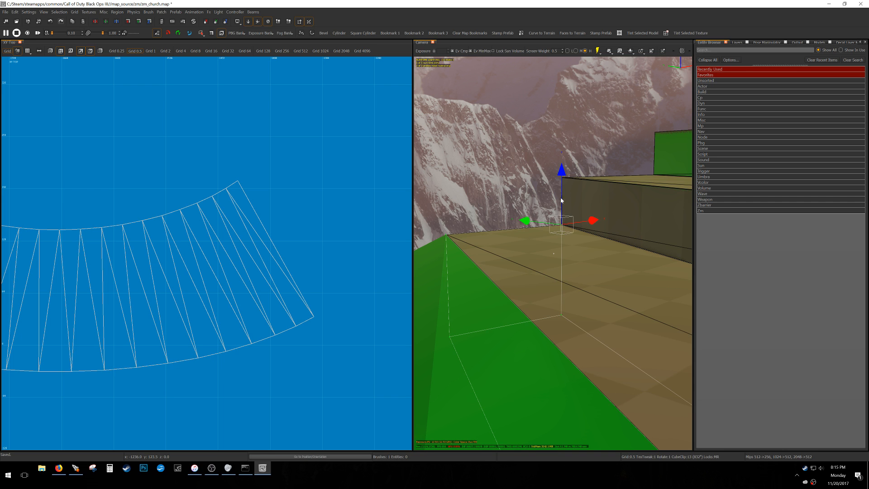
drag(561, 172, 564, 131)
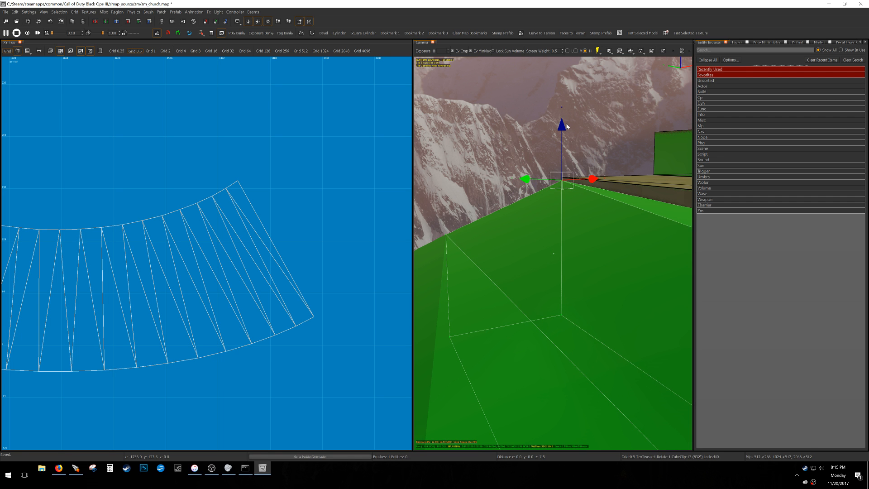
mouse_move(569, 207)
right_down()
mouse_move(597, 208)
mouse_move(569, 207)
right_up()
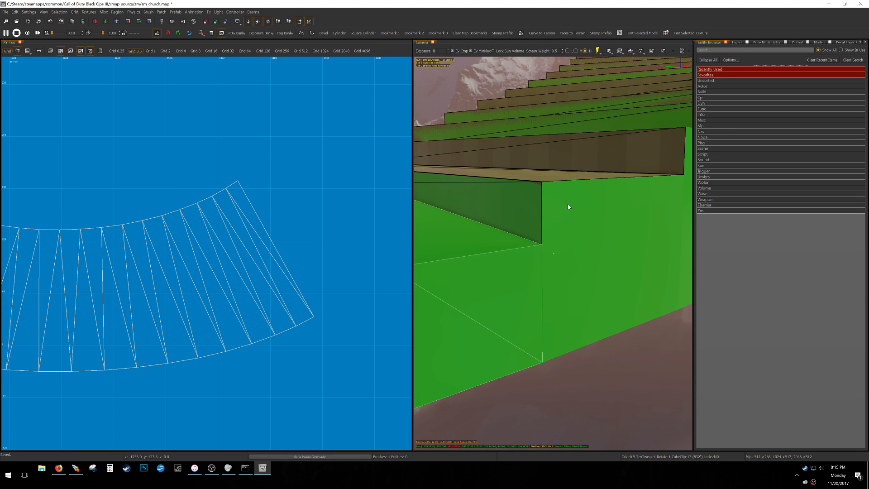
drag(542, 183, 542, 145)
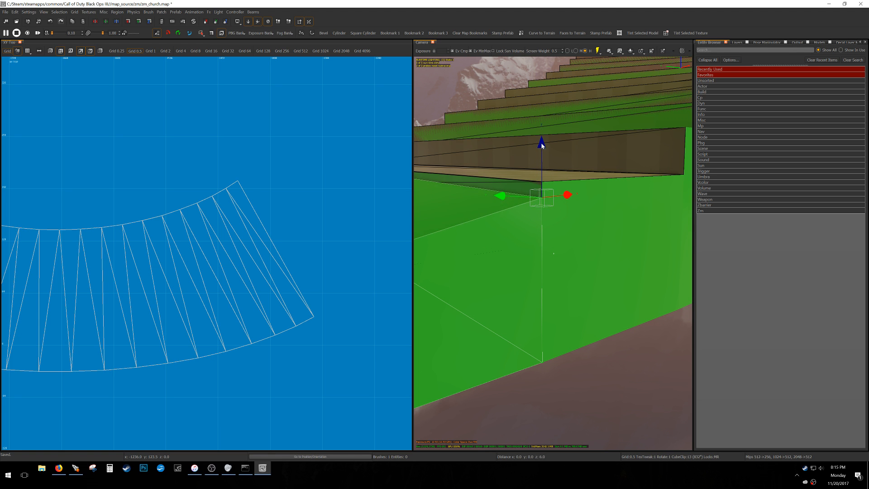
- Place the raised copy over the thirteenth step and fit its inner edge to the step's inner corner
mouse_move(584, 214)
right_down()
mouse_move(549, 214)
mouse_move(584, 220)
mouse_move(566, 215)
mouse_move(577, 217)
mouse_move(530, 239)
mouse_move(553, 238)
right_up()
click(530, 319)
scroll(193, 240, up, 6)
mouse_move(45, 269)
mouse_down()
mouse_move(195, 211)
mouse_move(183, 201)
mouse_up()
scroll(261, 211, up, 4)
key(e)
key(e)
key(e)
drag(323, 221, 301, 205)
scroll(300, 204, down, 12)
- Shear the thirteenth-step brush's outer edge across and snap its corners to the step's outer corners
right_drag(278, 222, 240, 133)
scroll(289, 282, up, 8)
scroll(293, 282, up, 2)
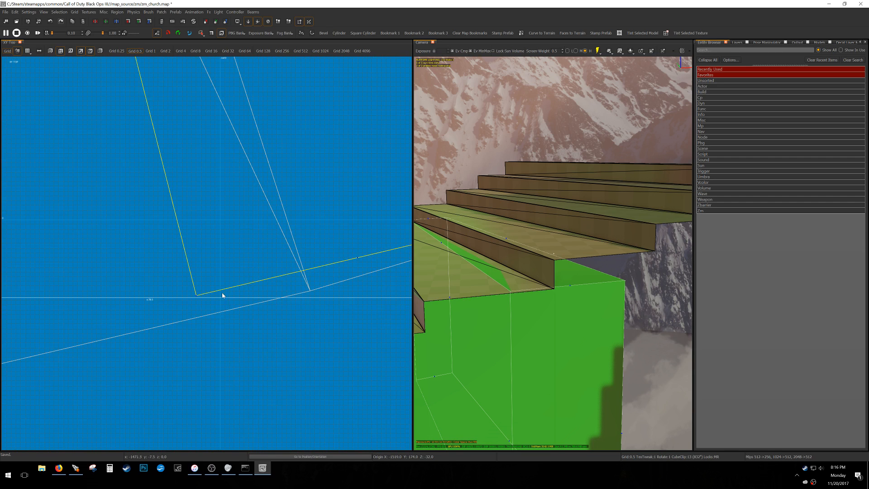
mouse_move(197, 296)
mouse_down()
mouse_move(311, 294)
mouse_move(302, 288)
mouse_up()
scroll(302, 286, down, 5)
right_drag(372, 249, 302, 279)
scroll(218, 282, up, 11)
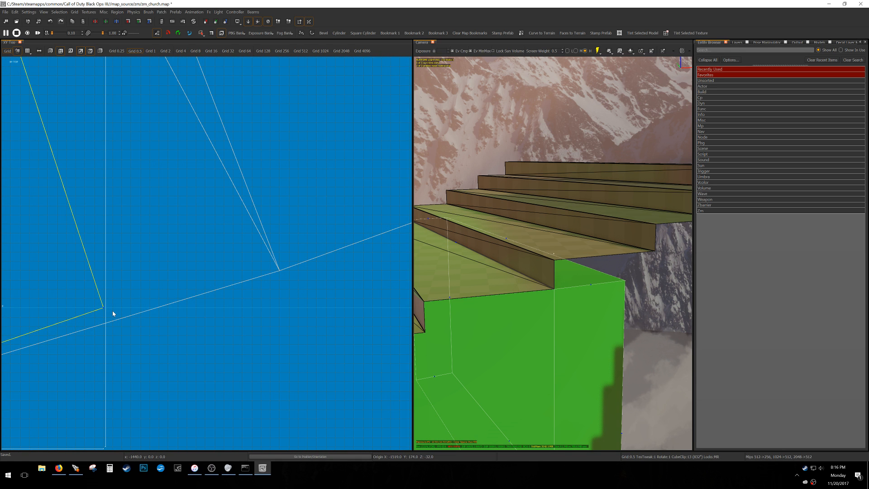
drag(105, 309, 279, 272)
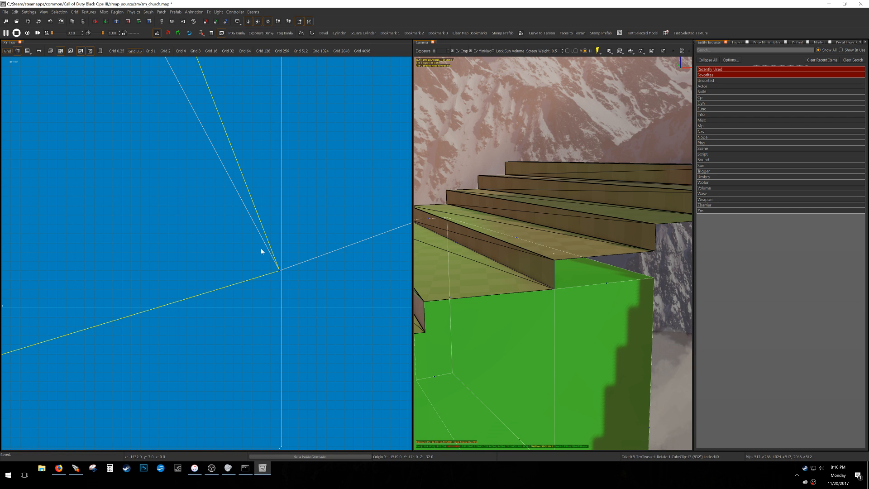
scroll(145, 231, down, 5)
- Raise a copy of the thirteenth-step clip brush to the fourteenth step's height
key(ctrl+Tab)
scroll(218, 229, up, 6)
key(f)
key(e)
key(e)
key(e)
key(3)
drag(207, 202, 215, 185)
key(ctrl+Tab)
key(ctrl+Tab)
- Place the copied brush over the fourteenth step and fit its inner edge to the step's inner corner
scroll(211, 193, down, 3)
key(grave)
scroll(214, 201, up, 10)
scroll(174, 198, up, 1)
mouse_move(103, 204)
mouse_down()
mouse_move(195, 172)
mouse_move(204, 183)
mouse_up()
scroll(195, 172, up, 2)
scroll(245, 187, up, 3)
scroll(267, 188, up, 2)
drag(315, 184, 262, 172)
scroll(260, 170, down, 7)
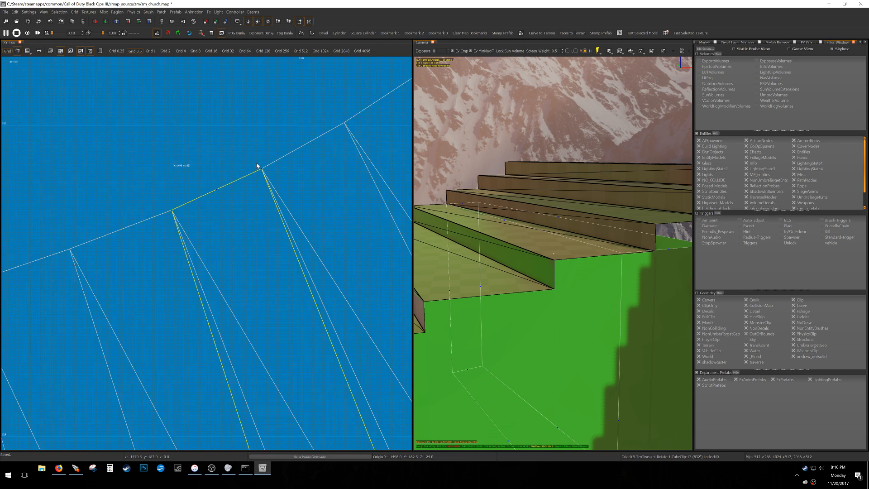
- Move the outer corners of the fourteenth-step clip brush onto the step's outer corners
scroll(291, 262, up, 2)
scroll(230, 251, up, 4)
scroll(230, 251, up, 2)
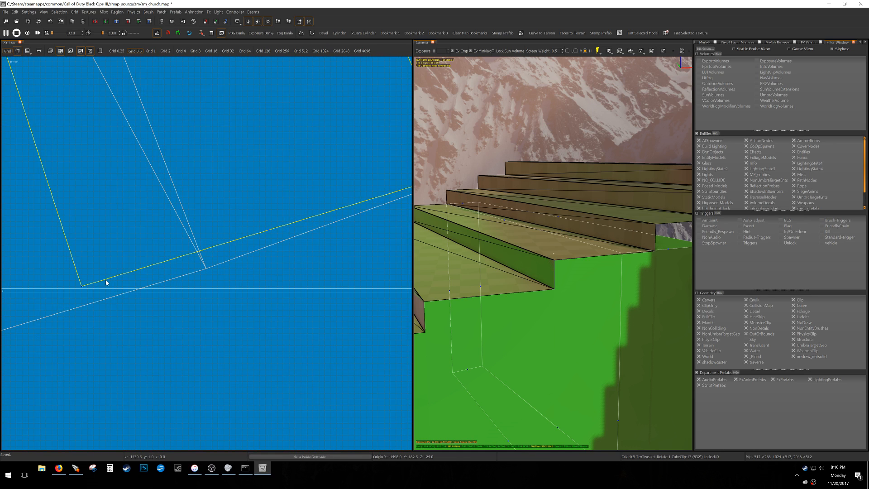
drag(83, 290, 204, 275)
scroll(204, 273, down, 3)
right_drag(205, 272, 208, 268)
scroll(208, 266, up, 4)
drag(200, 268, 276, 242)
- Raise the top of the fitted fourteenth-step clip brush to the step's full height
key(ctrl+Tab)
scroll(246, 235, down, 6)
right_drag(246, 234, 249, 280)
key(3)
drag(266, 181, 266, 164)
key(ctrl+Tab)
scroll(260, 173, down, 5)
- Place a copy of the clip brush over the fifteenth step and fit its inner edge to the step's inner corners
key(ctrl+Tab)
key(grave)
scroll(188, 205, up, 9)
scroll(80, 257, up, 1)
drag(52, 289, 179, 227)
scroll(149, 234, up, 4)
right_drag(291, 157, 214, 222)
key(e)
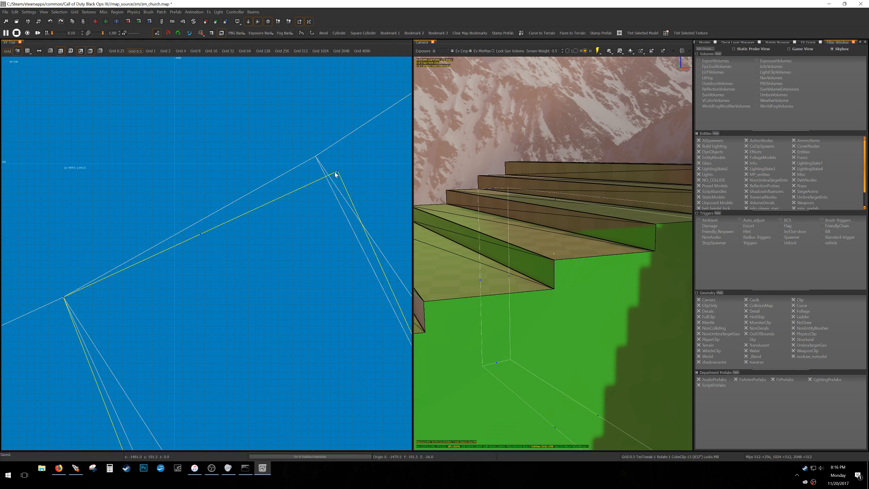
drag(337, 173, 319, 159)
scroll(272, 172, down, 5)
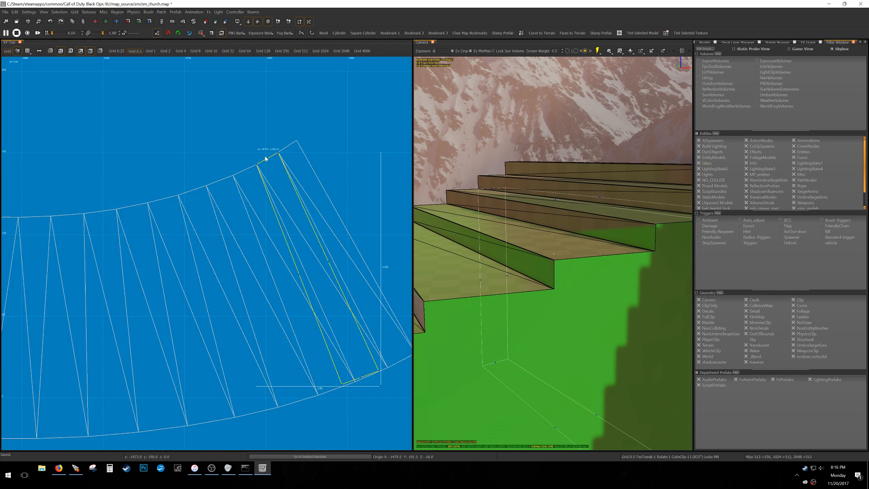
- Snap the fifteenth-step clip brush's outer corners to the step's outer corners
scroll(278, 275, up, 6)
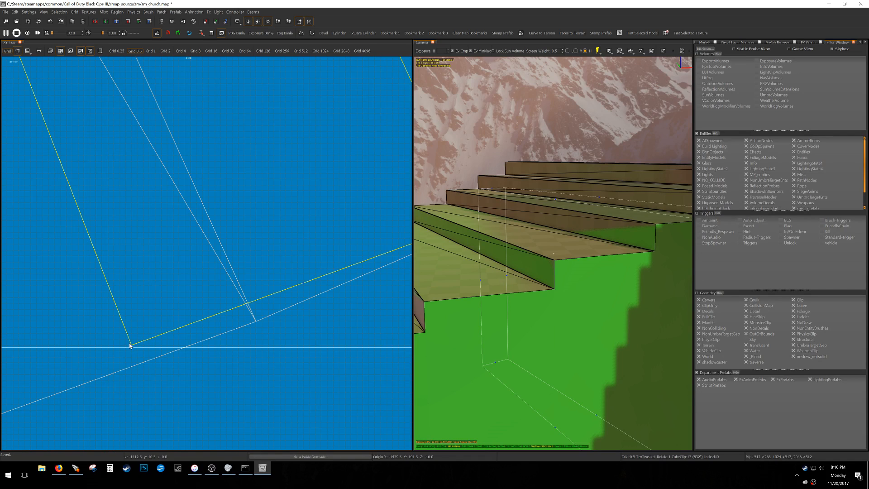
scroll(171, 341, down, 5)
scroll(252, 311, up, 8)
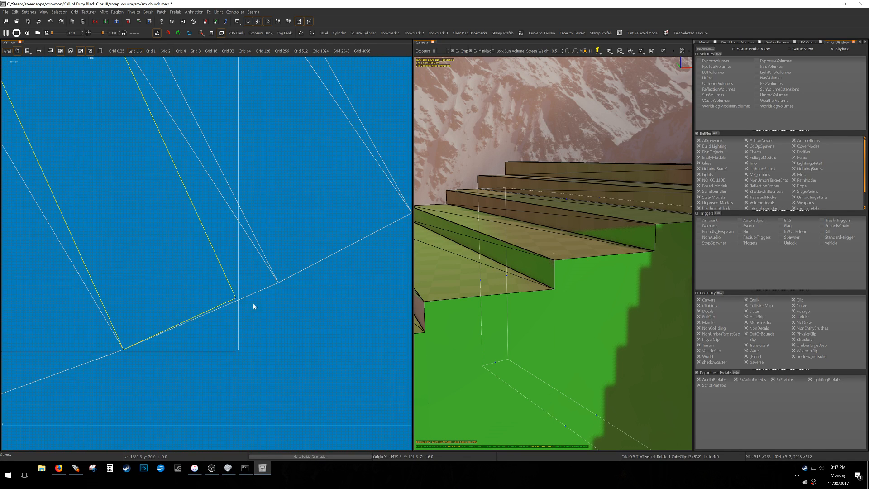
drag(232, 292, 333, 255)
key(e)
- Raise the top of the fifteenth-step clip brush to match the step's height
scroll(321, 257, down, 10)
key(ctrl+Tab)
right_drag(225, 233, 234, 266)
key(3)
drag(247, 187, 246, 175)
- Clone the clip brush onto the sixteenth step and fit its inner edge to the step's inner corners
key(ctrl+Tab)
scroll(214, 214, up, 8)
key(0)
scroll(168, 248, up, 3)
key(space)
drag(62, 306, 218, 213)
right_drag(218, 212, 204, 241)
scroll(357, 153, up, 5)
key(e)
drag(347, 145, 271, 147)
- Stretch the outer edge of the sixteenth-step clip brush so its corners meet the step's outer corners
scroll(265, 151, down, 10)
right_drag(345, 210, 283, 186)
scroll(273, 241, up, 5)
scroll(250, 342, up, 5)
mouse_move(169, 343)
mouse_down()
mouse_move(213, 344)
mouse_move(249, 327)
mouse_up()
scroll(250, 328, down, 3)
scroll(295, 310, up, 5)
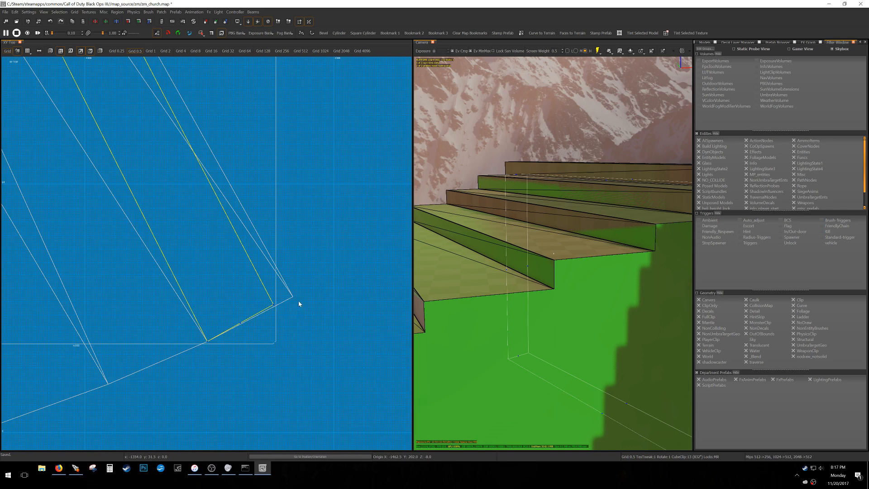
drag(181, 323, 271, 284)
- Raise the top of the sixteenth-step clip brush to the topmost step's height and deselect it
right_drag(553, 253, 539, 252)
key(ctrl+Tab)
scroll(241, 262, down, 5)
right_drag(226, 167, 217, 276)
scroll(216, 267, down, 6)
key(3)
scroll(211, 179, up, 2)
drag(223, 170, 223, 160)
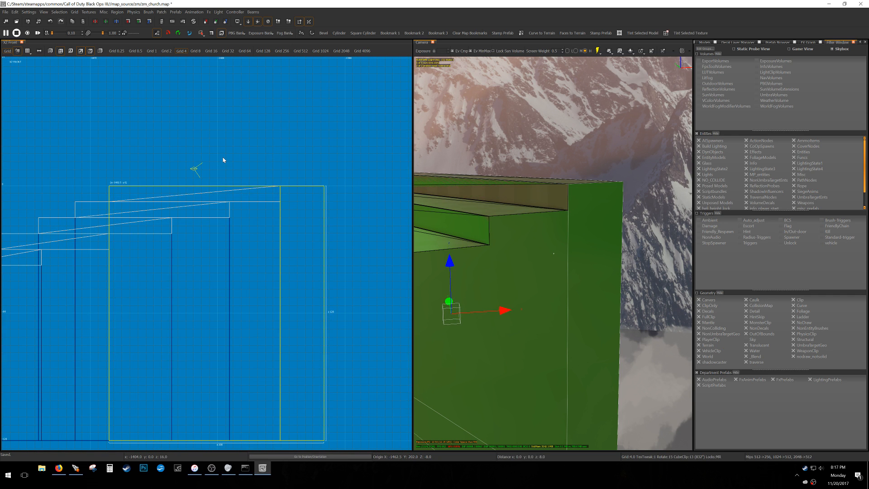
key(ctrl+Tab)
scroll(231, 246, down, 7)
key(ctrl+Tab)
key(grave)
right_drag(543, 239, 488, 245)
right_drag(553, 253, 554, 249)
key(Escape)
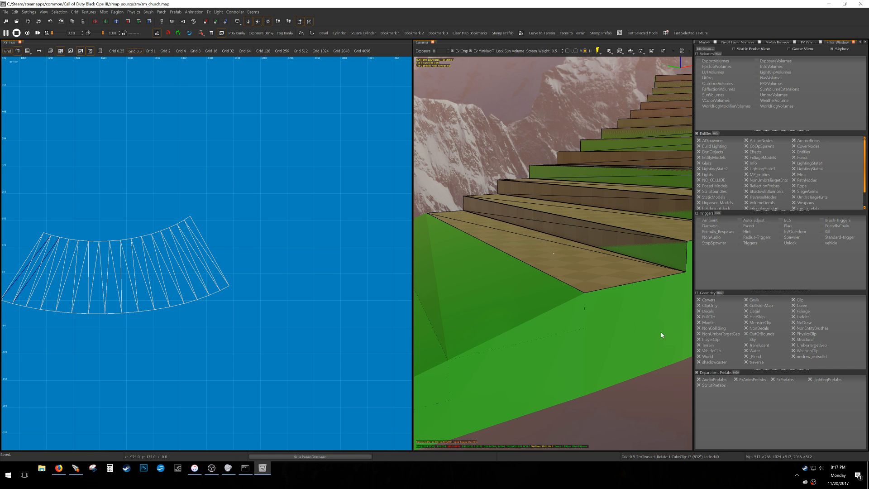
- Slope the third step's clip brush by raising its two uphill top corners to the next step's top, and save the map
shift+click(638, 326)
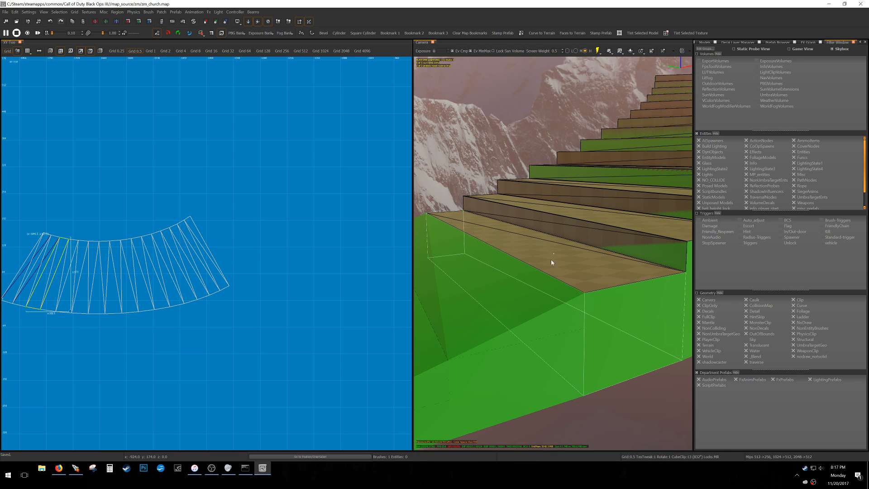
click(463, 212)
mouse_move(462, 172)
right_down()
mouse_move(426, 170)
mouse_move(544, 252)
right_up()
drag(587, 239, 588, 199)
mouse_move(588, 199)
right_down()
mouse_move(597, 199)
mouse_move(591, 217)
right_up()
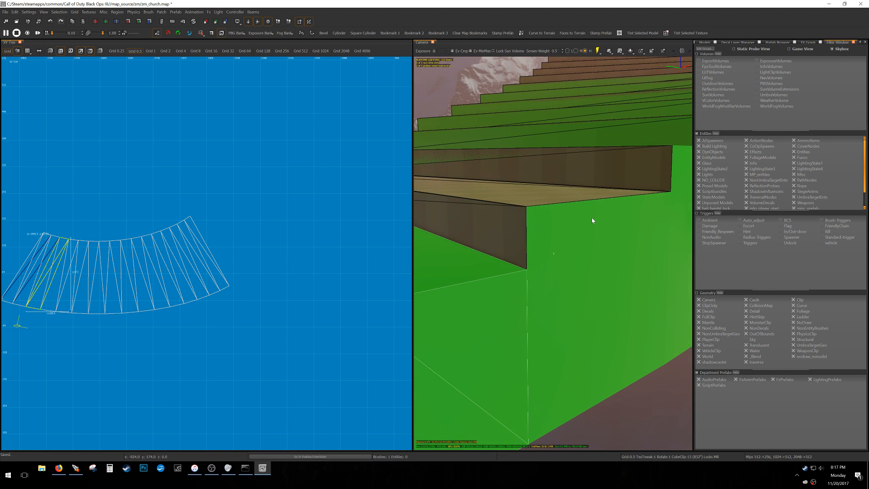
click(526, 271)
drag(528, 219, 528, 156)
right_drag(527, 156, 576, 357)
key(Escape)
key(ctrl+s)
- Raise the fourth step's clip brush corners at the riser's base to the riser's top to form a ramp
shift+click(642, 329)
click(584, 343)
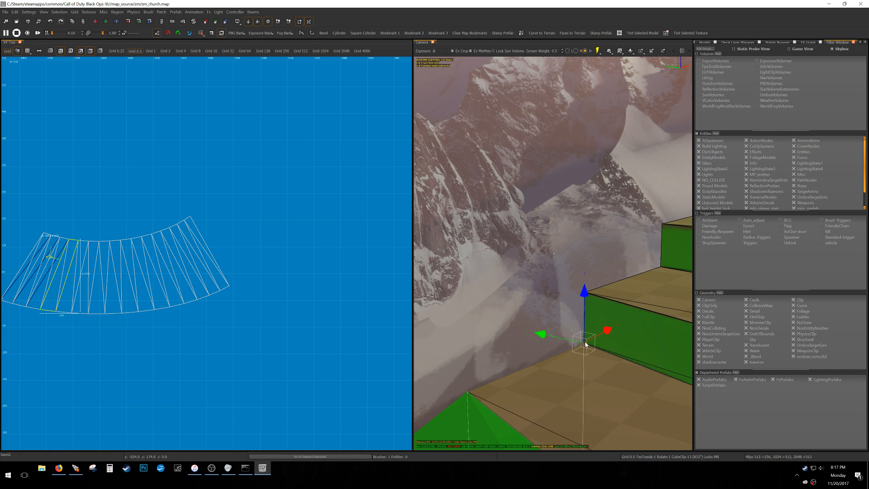
drag(584, 297, 588, 242)
right_drag(589, 242, 598, 278)
click(579, 313)
drag(578, 277, 576, 217)
key(Escape)
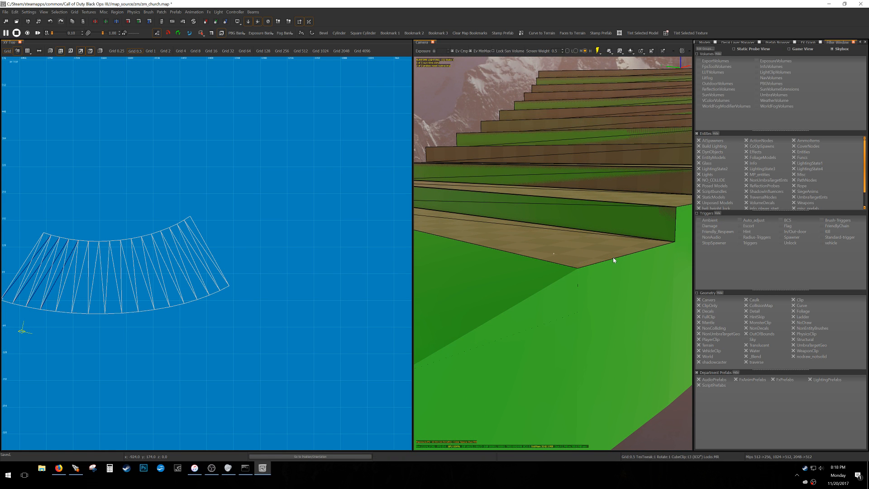
- Slope the fifth step's clip brush by lifting its inner and outer uphill corners to the next step's top
shift+click(587, 259)
right_drag(587, 259, 579, 324)
click(583, 321)
drag(584, 269, 583, 205)
right_drag(582, 204, 609, 296)
click(610, 309)
drag(611, 259, 611, 189)
key(Escape)
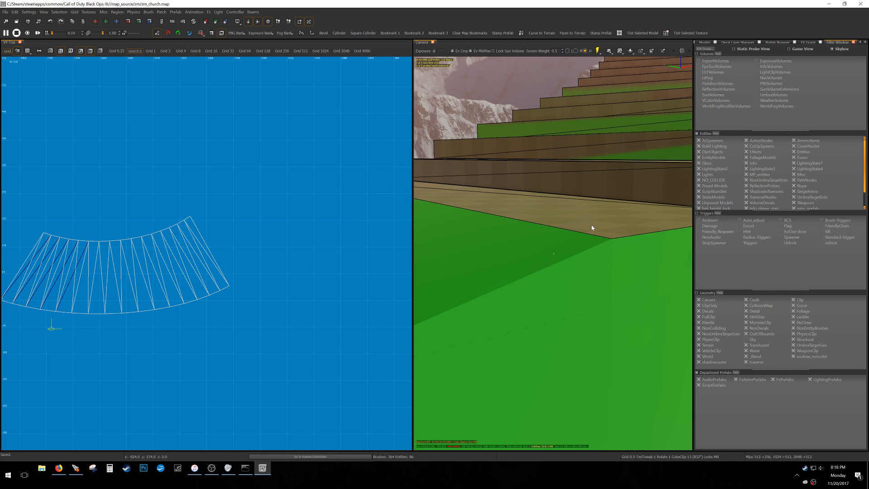
- Slope the sixth step's clip brush by raising both uphill top corners level with the next step's top
key(s)
key(d)
shift+click(572, 355)
right_drag(571, 355, 568, 352)
key(a)
key(w)
click(576, 300)
drag(576, 249, 581, 209)
key(d)
right_drag(581, 209, 582, 209)
key(s)
click(577, 296)
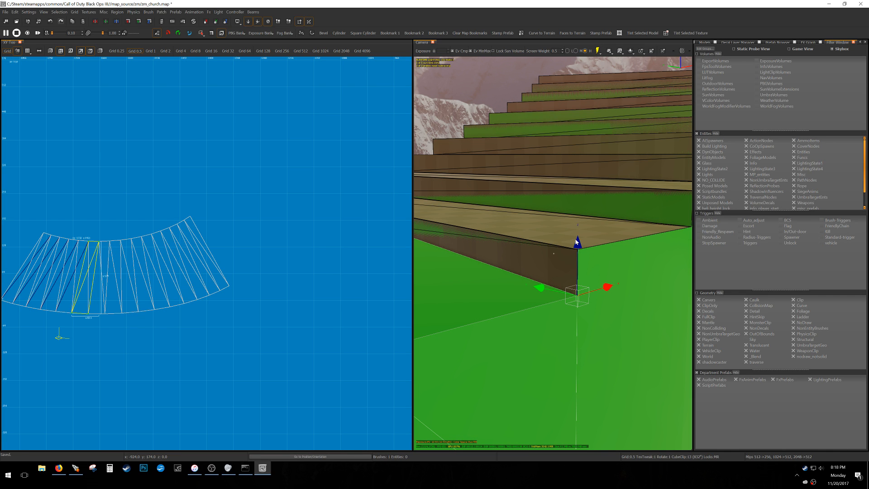
drag(577, 244, 581, 195)
key(Escape)
- Save the map and slope the seventh step's clip brush by raising its uphill top corners to the next step's top
shift+click(608, 264)
right_drag(608, 264, 604, 273)
key(a)
key(w)
key(ctrl+s)
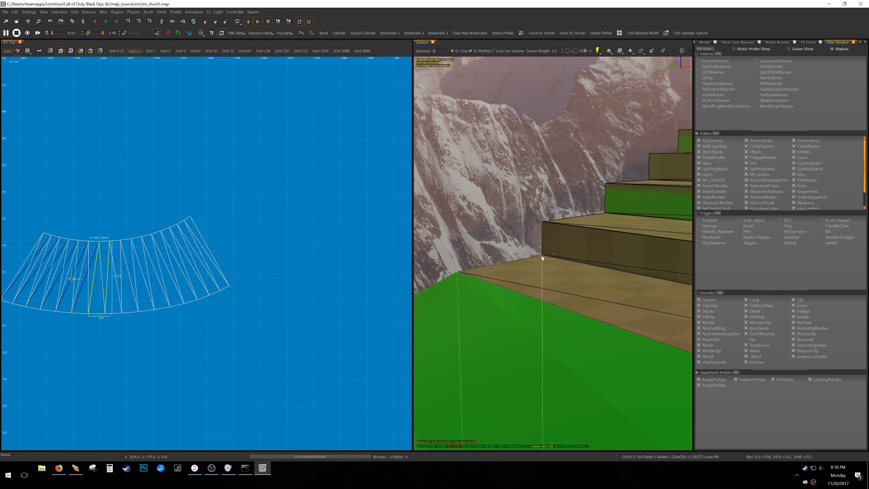
click(542, 257)
drag(546, 202, 553, 169)
key(s)
key(d)
right_drag(554, 169, 575, 267)
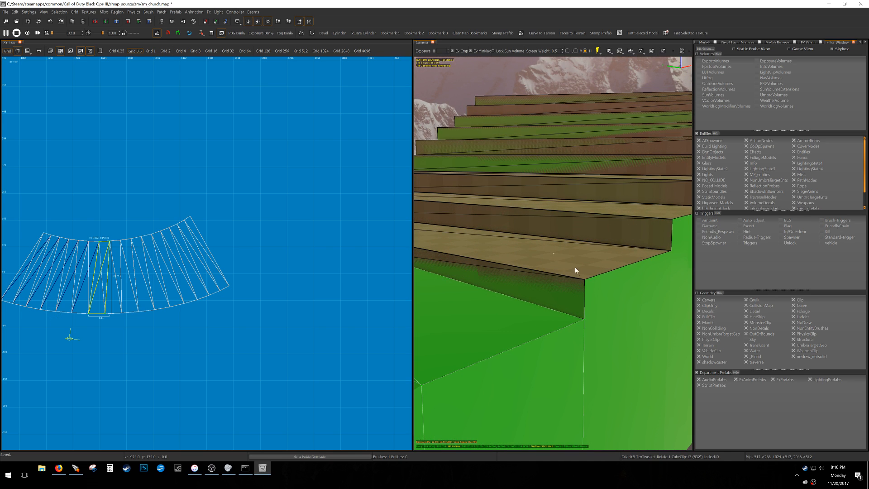
click(582, 321)
drag(583, 267, 586, 228)
key(Escape)
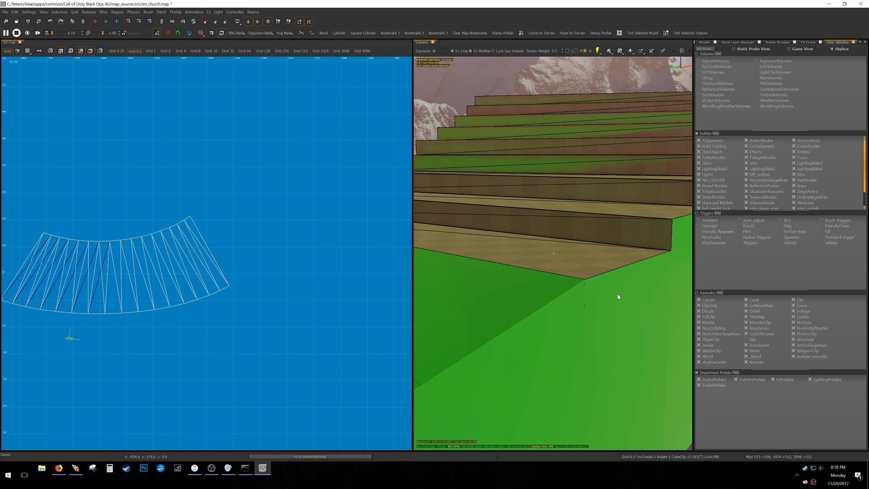
- Slope the eighth step's clip brush by moving its two uphill top vertices up to the next step's top
shift+click(618, 295)
right_drag(617, 295, 570, 291)
key(w)
right_drag(553, 253, 598, 300)
key(v)
click(545, 305)
drag(545, 255, 544, 200)
key(s)
right_drag(544, 199, 547, 305)
key(d)
click(582, 367)
drag(580, 312, 577, 257)
key(Escape)
- Raise the inner and outer uphill corners of the ninth step's clip brush to the next step's top
shift+click(618, 319)
right_drag(618, 319, 617, 331)
key(w)
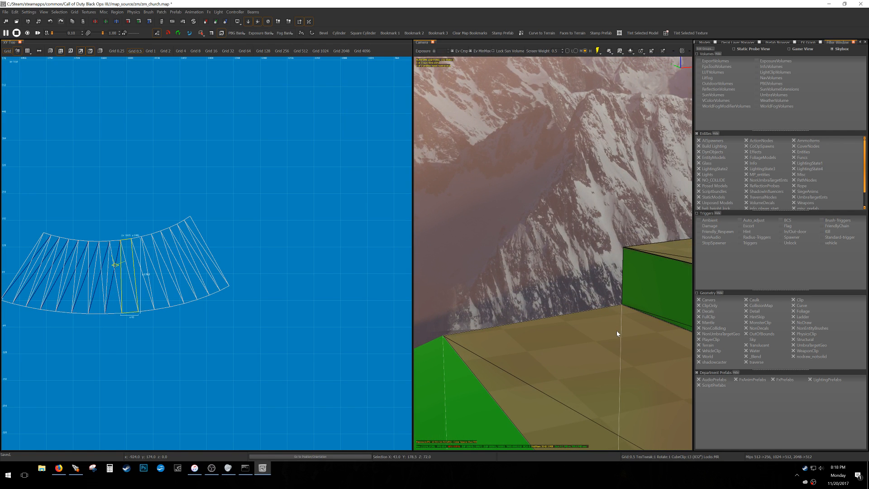
drag(624, 262, 632, 194)
right_drag(632, 196, 622, 216)
key(s)
key(w)
click(619, 305)
drag(621, 252, 616, 195)
key(Escape)
- Slope the tenth step's clip brush by raising its two uphill top corners to the next step's top, saving the map
shift+click(633, 284)
mouse_move(632, 285)
right_down()
mouse_move(611, 274)
mouse_move(626, 293)
right_up()
key(w)
key(v)
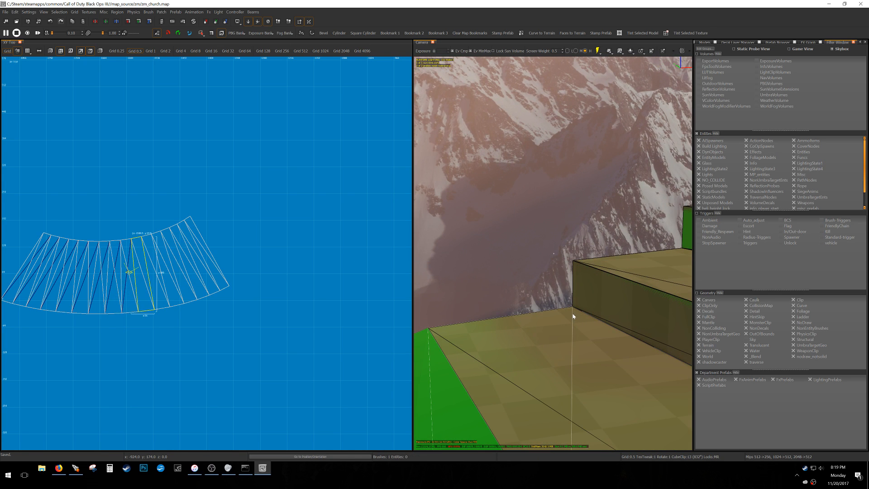
key(ctrl+s)
click(572, 305)
drag(574, 267, 579, 209)
right_drag(578, 210, 568, 303)
key(s)
key(d)
key(w)
click(557, 351)
drag(555, 301, 554, 254)
key(Escape)
- Raise both uphill top vertices of the eleventh step's clip brush level with the top of the next step
shift+click(598, 312)
right_drag(597, 312, 599, 316)
key(a)
key(w)
click(599, 289)
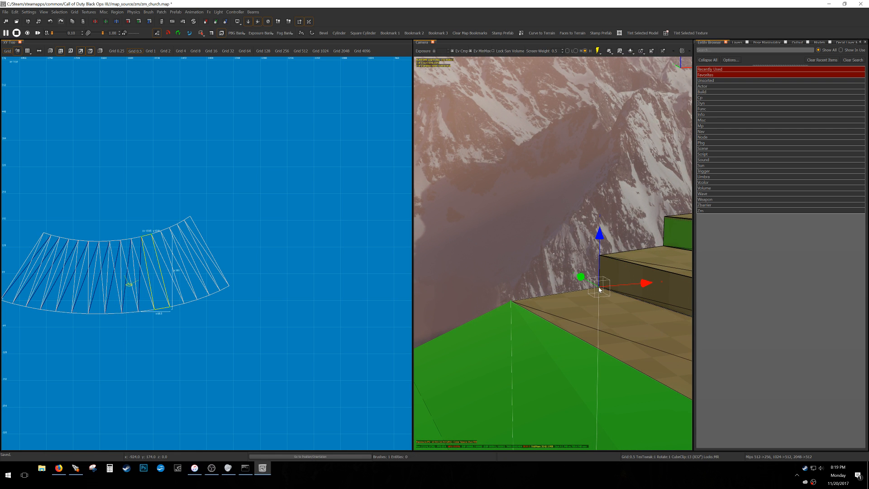
drag(598, 242, 600, 218)
right_drag(601, 206, 615, 322)
click(590, 352)
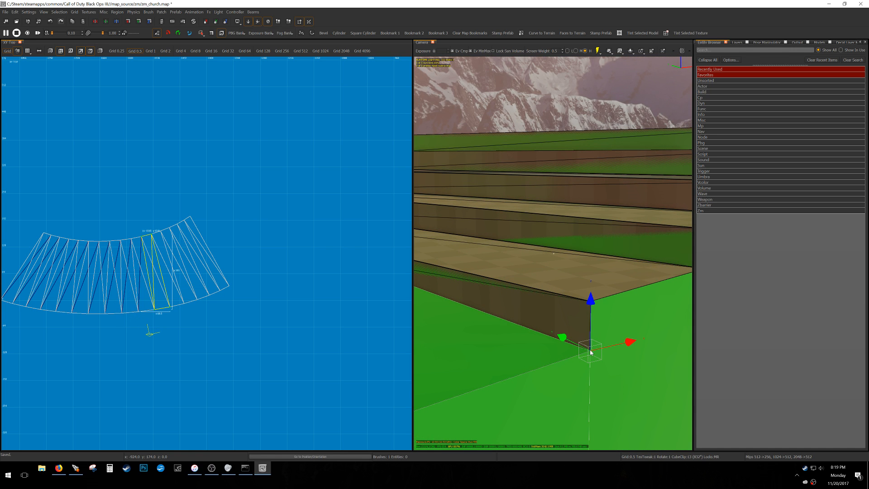
drag(592, 301, 592, 247)
key(Escape)
- Slope the twelfth step's clip brush by moving its inner and outer uphill corners up to the next step's top
shift+click(635, 303)
right_drag(630, 321, 533, 313)
click(526, 303)
drag(524, 249, 529, 199)
right_drag(529, 199, 584, 217)
click(617, 339)
drag(619, 287, 620, 248)
key(Escape)
- Slope the thirteenth step's clip brush by raising both uphill top vertices to the height of the step above
shift+click(645, 310)
mouse_move(645, 311)
right_down()
mouse_move(604, 308)
mouse_move(601, 327)
right_up()
click(557, 319)
drag(562, 270, 568, 217)
right_drag(568, 217, 609, 320)
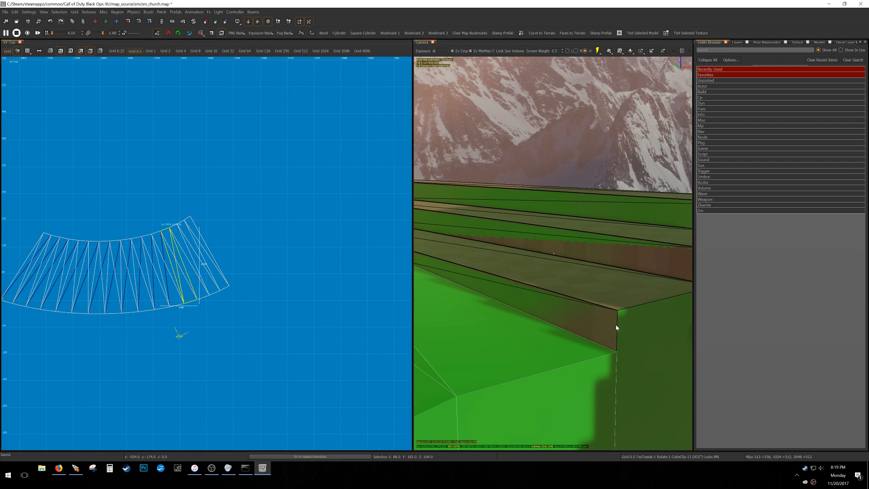
click(619, 354)
drag(618, 304, 617, 261)
key(Escape)
- Raise the fourteenth step's clip brush at its two uphill top corners to meet the next step's top
shift+click(640, 333)
right_drag(640, 334, 575, 356)
click(559, 325)
drag(564, 275, 565, 229)
right_drag(565, 230, 583, 288)
click(609, 325)
drag(609, 273, 609, 228)
key(Escape)
- Complete the ramp by raising both uphill corners of the fifteenth step's clip brush to the top step's height
shift+click(635, 306)
mouse_move(626, 319)
right_down()
mouse_move(584, 312)
mouse_move(551, 357)
right_up()
key(v)
click(518, 345)
drag(521, 311, 526, 228)
mouse_move(527, 228)
right_down()
mouse_move(534, 253)
mouse_move(584, 249)
right_up()
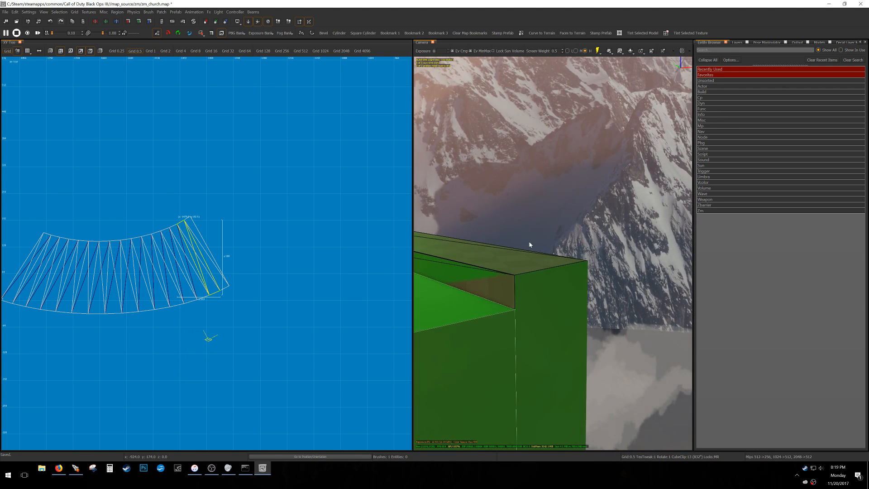
click(514, 310)
drag(514, 253, 512, 220)
mouse_move(512, 220)
right_down()
mouse_move(475, 226)
mouse_move(536, 267)
mouse_move(530, 254)
mouse_move(546, 252)
mouse_move(544, 261)
right_up()
key(Escape)
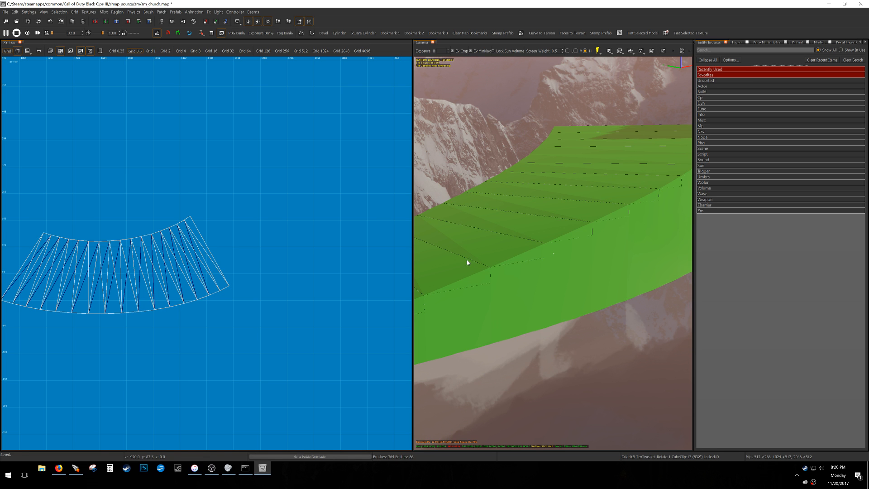
right_drag(498, 253, 500, 254)
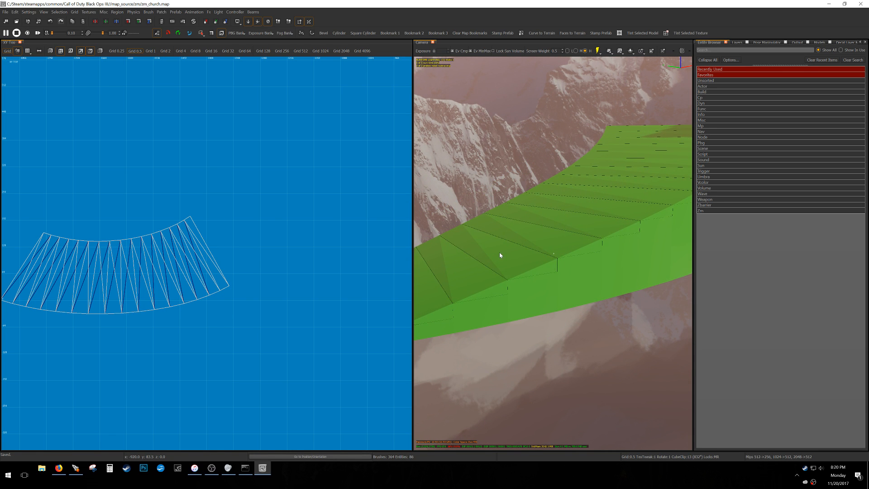
click(500, 253)
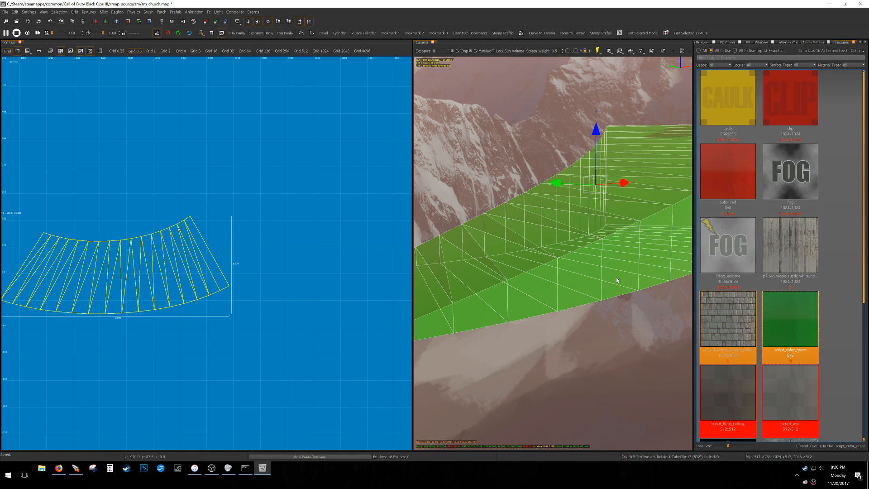
key(Escape)
- Unhide the surrounding geometry and make the curved staircase together with its clip brushes a func_group
right_drag(581, 275, 553, 254)
scroll(84, 334, down, 3)
shift+drag(57, 330, 296, 188)
key(shift+h)
shift+drag(75, 302, 230, 232)
right_click(225, 234)
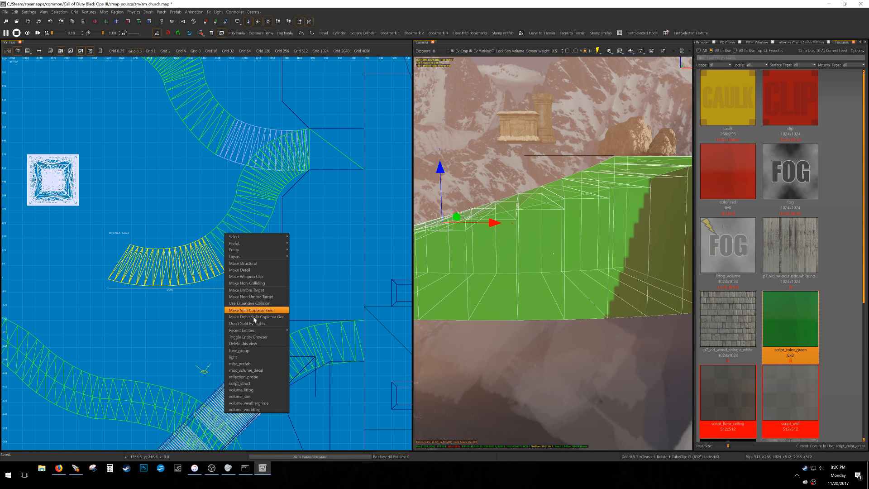
click(254, 350)
key(Escape)
mouse_move(531, 278)
right_down()
mouse_move(554, 254)
mouse_move(545, 273)
right_up()
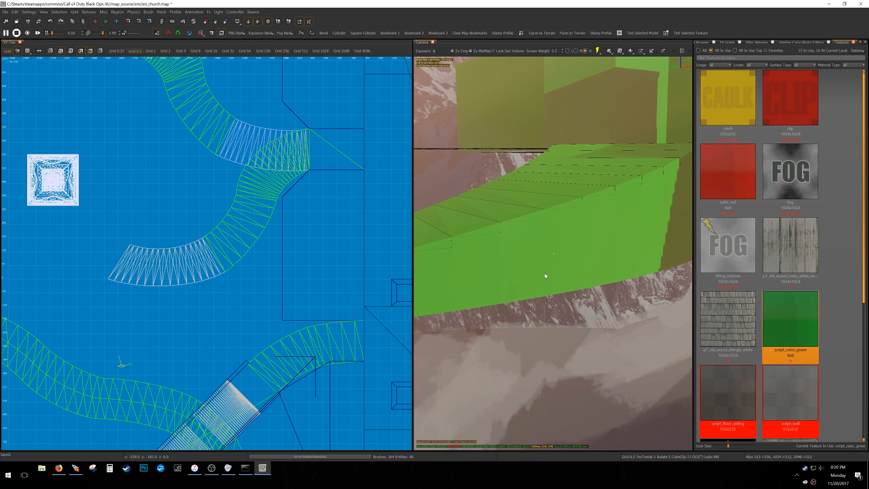
- Try to apply the clip texture to an area selection around the staircase, and undo it
shift+click(549, 284)
shift+click(551, 282)
key(Escape)
shift+drag(553, 275, 695, 201)
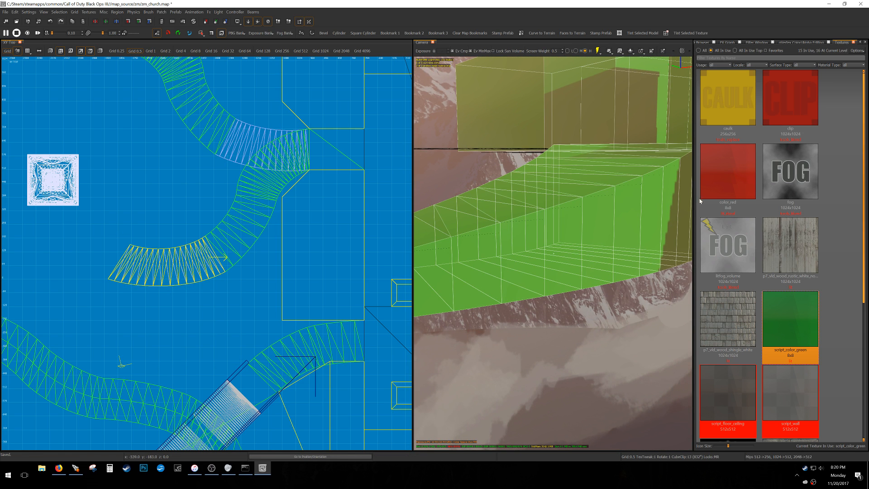
click(769, 126)
key(Escape)
right_drag(585, 238, 585, 239)
key(ctrl+z)
key(Escape)
- Isolate the curved staircase group and apply the clip texture to all of its script_color_green brushes
shift+click(569, 312)
key(ctrl+h)
key(Escape)
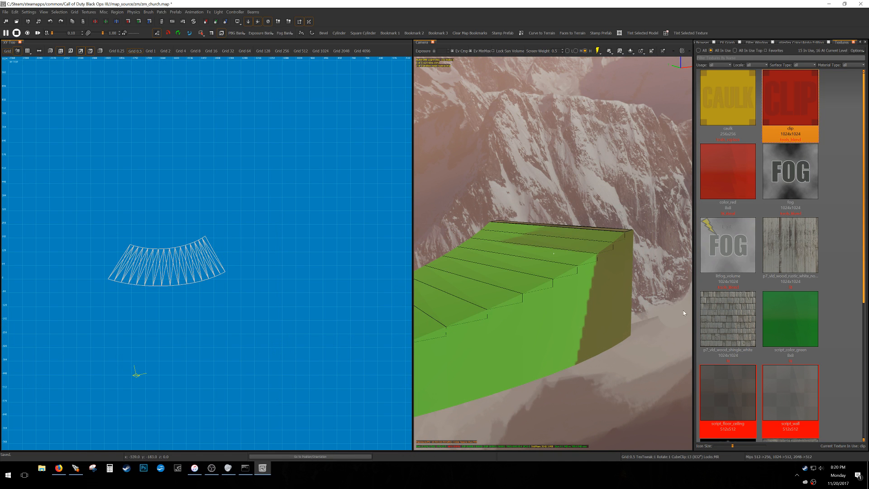
click(772, 311)
key(shift+a)
click(791, 109)
key(Escape)
- Unhide the rest of the map around the curved staircase and save the map
right_drag(624, 266, 592, 294)
key(shift+h)
shift+click(595, 291)
key(h)
key(shift+h)
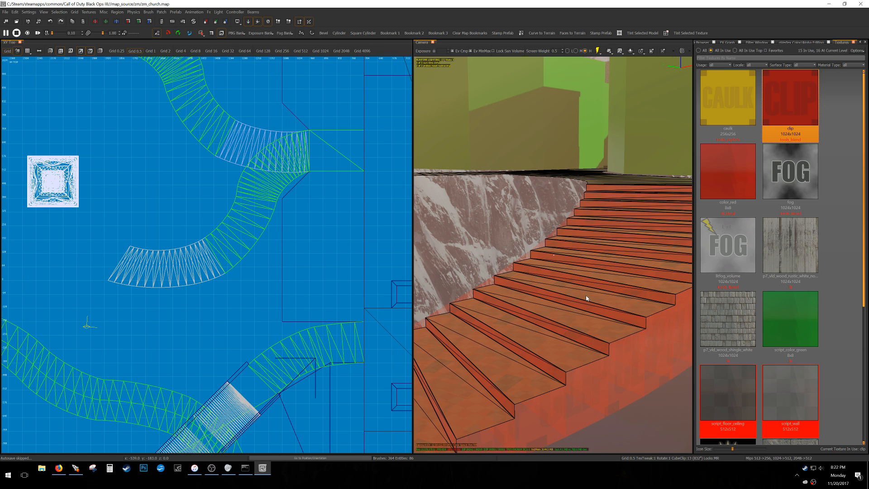
scroll(297, 252, down, 5)
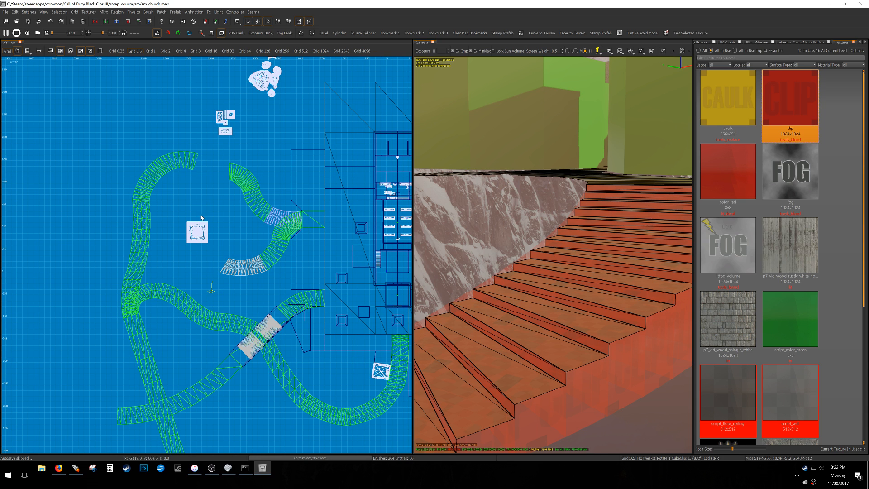
scroll(257, 267, up, 5)
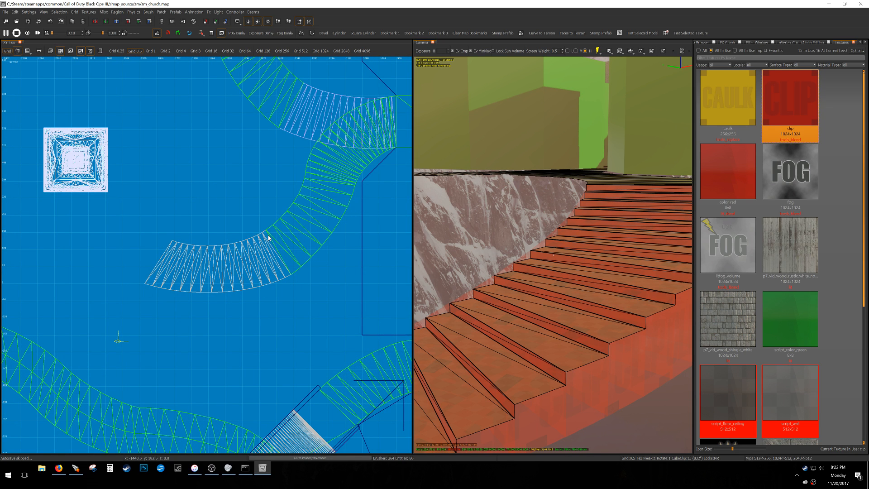
scroll(268, 238, down, 3)
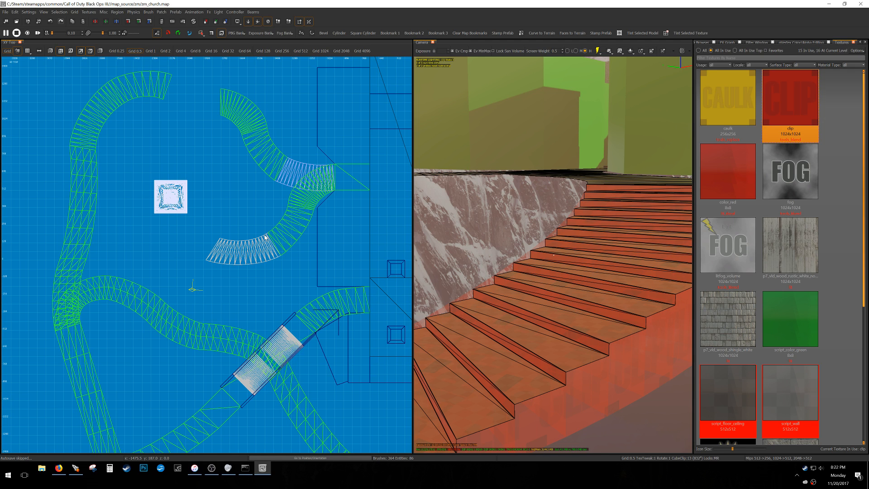
key(ctrl+s)
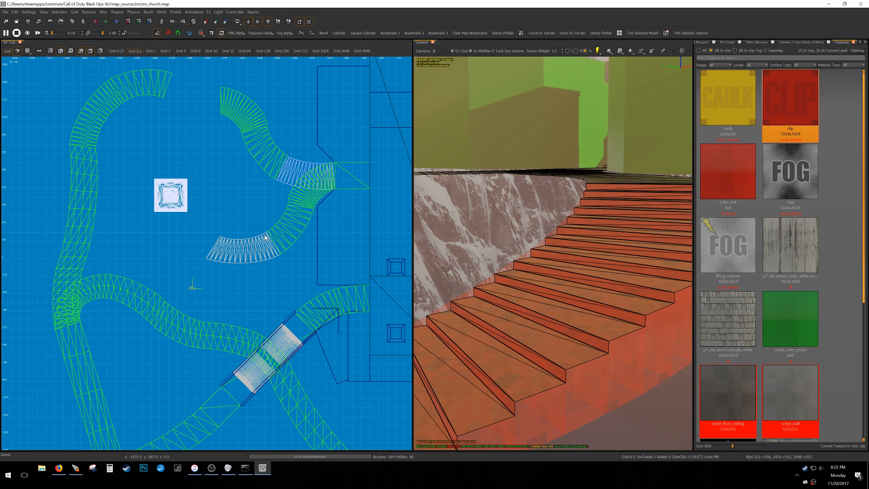